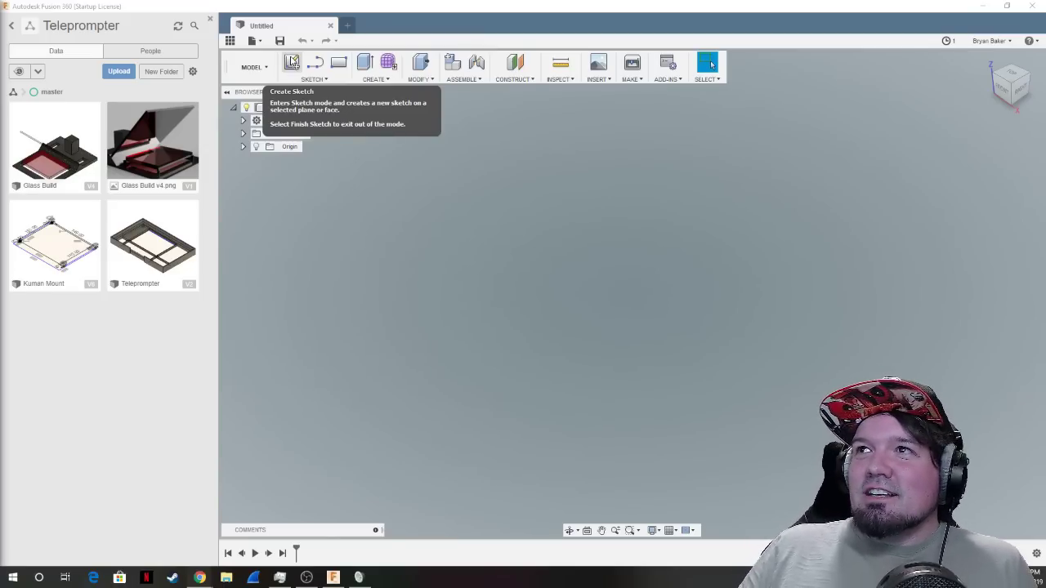
Start a new sketch so the three origin planes appear for choosing.
click(294, 66)
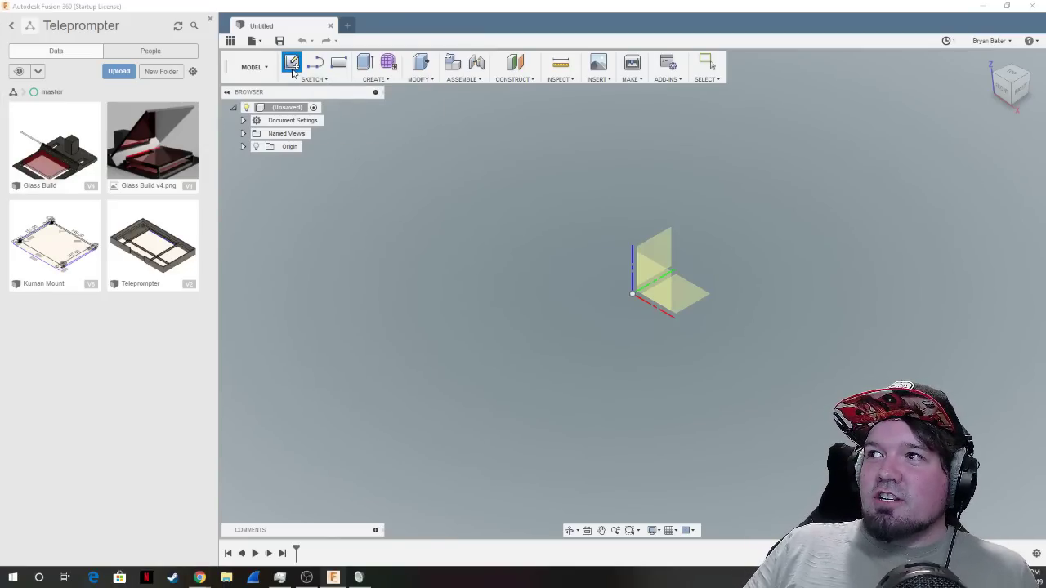
click(658, 279)
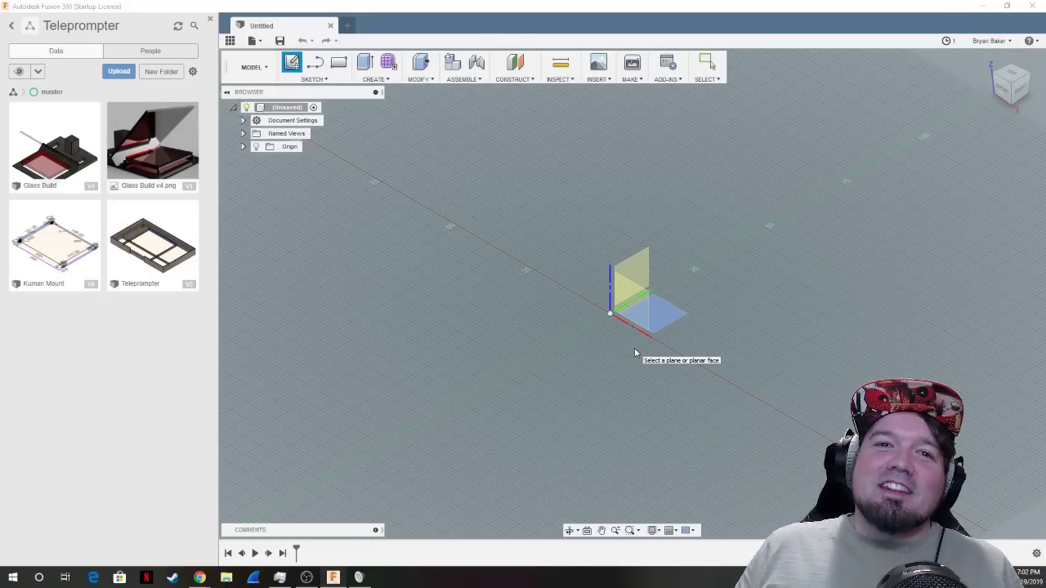
Put the sketch on the horizontal XY ground plane, viewed from Top.
click(666, 316)
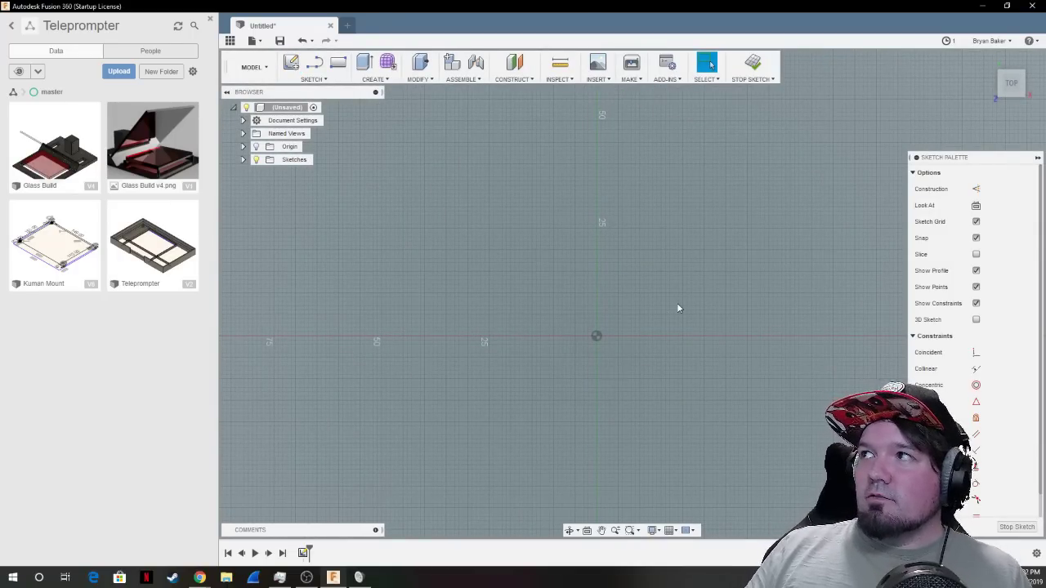
mouse_move(1007, 97)
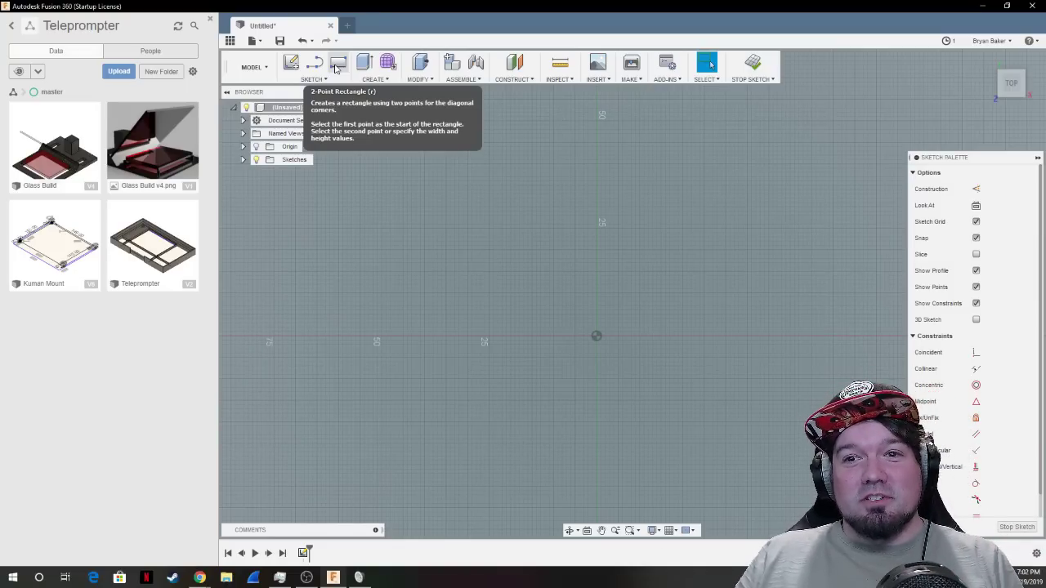
Pick the 2-Point Rectangle tool and anchor its first corner at the sketch origin.
click(338, 67)
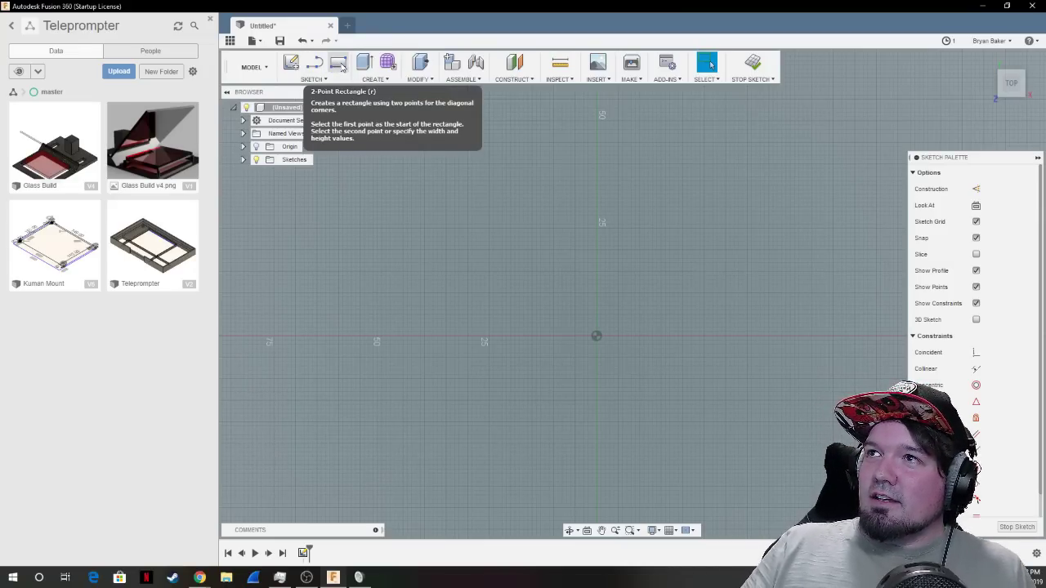
click(340, 65)
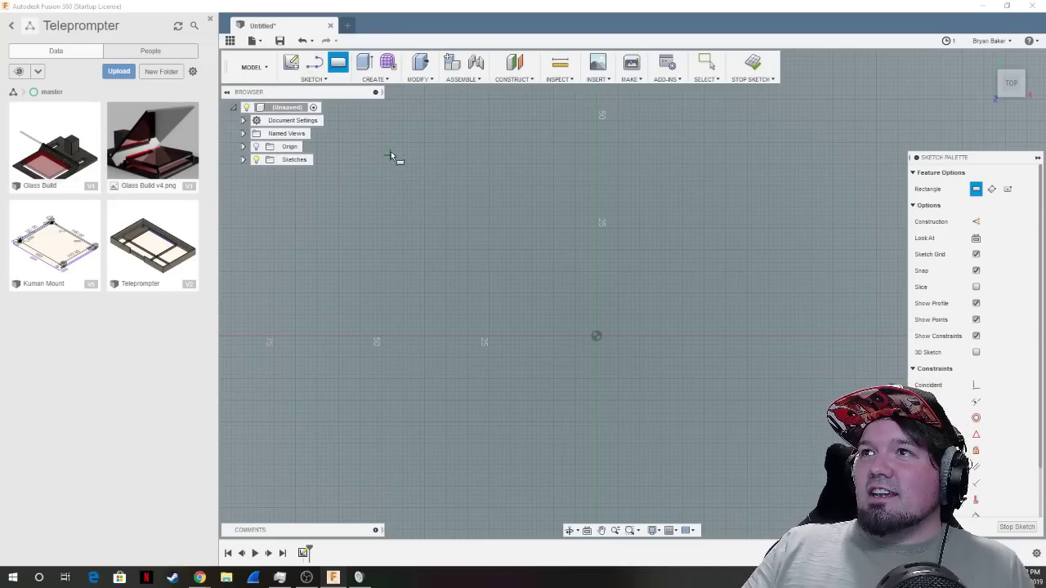
click(597, 336)
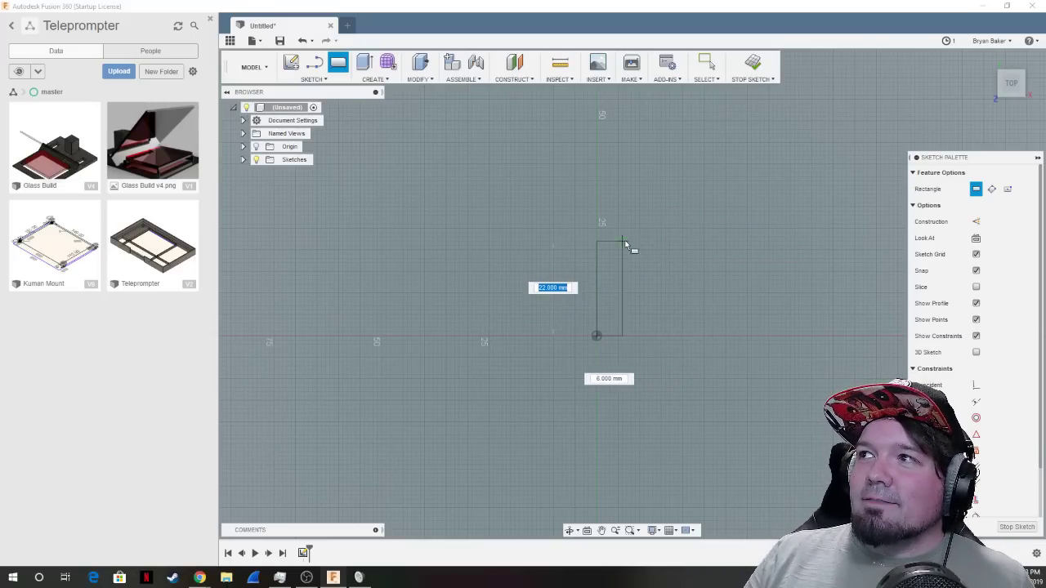
Enter 20 mm for both rectangle sides, locking a 20 mm square.
scroll(660, 256, down, 2)
scroll(698, 243, up, 4)
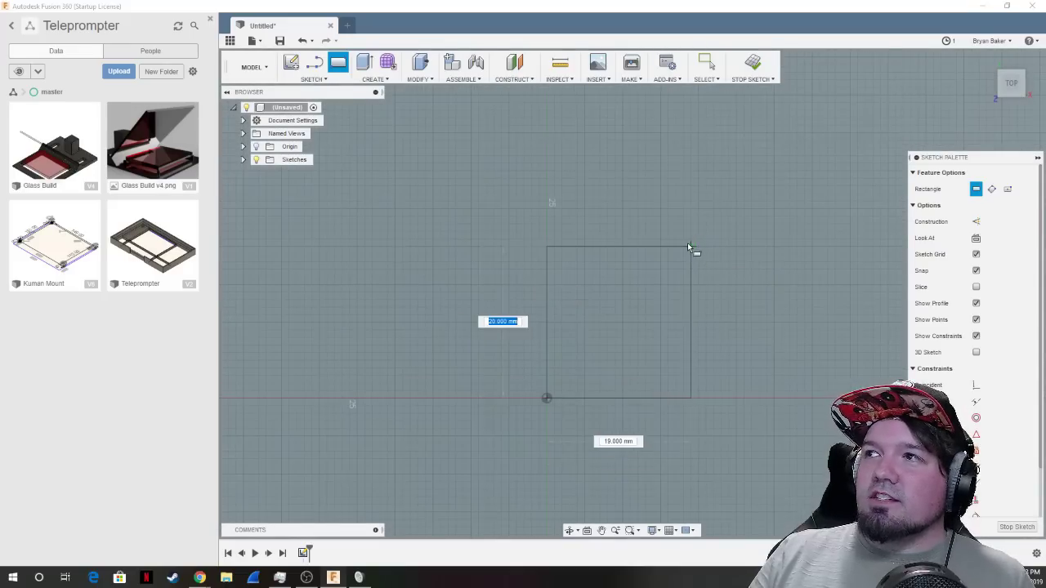
scroll(675, 261, down, 2)
scroll(687, 257, down, 1)
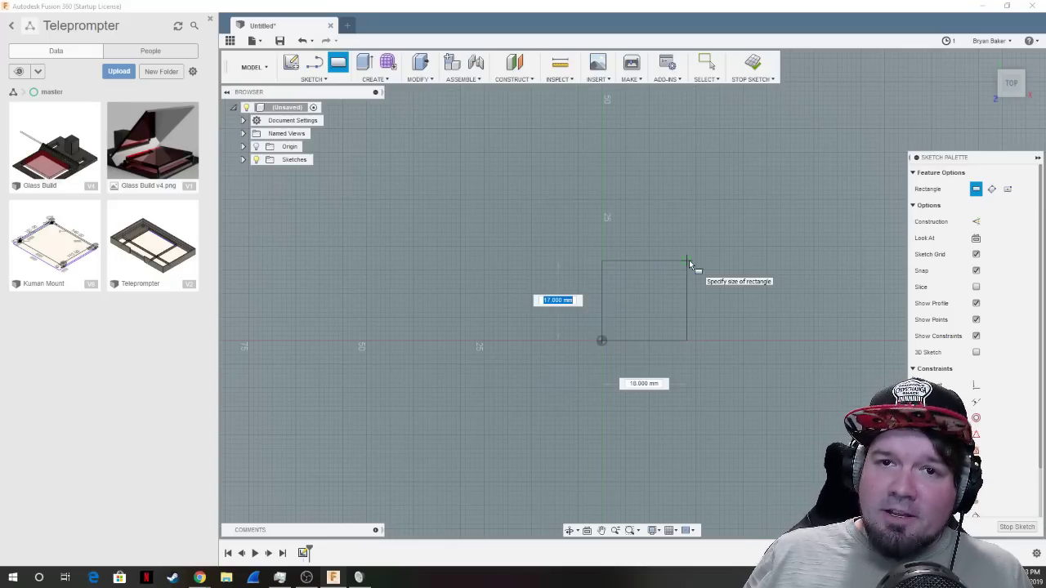
text(20)
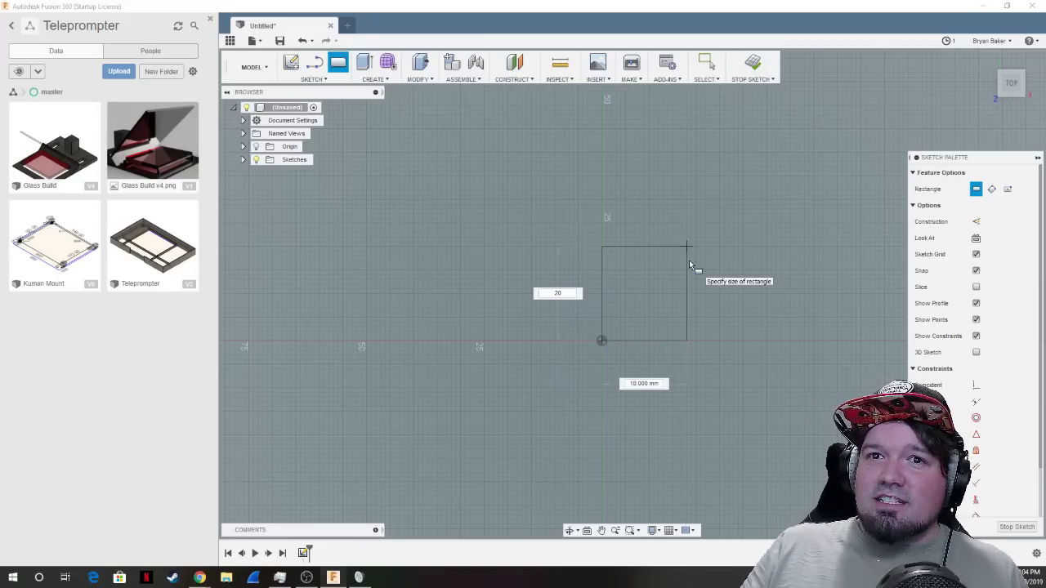
key(Tab)
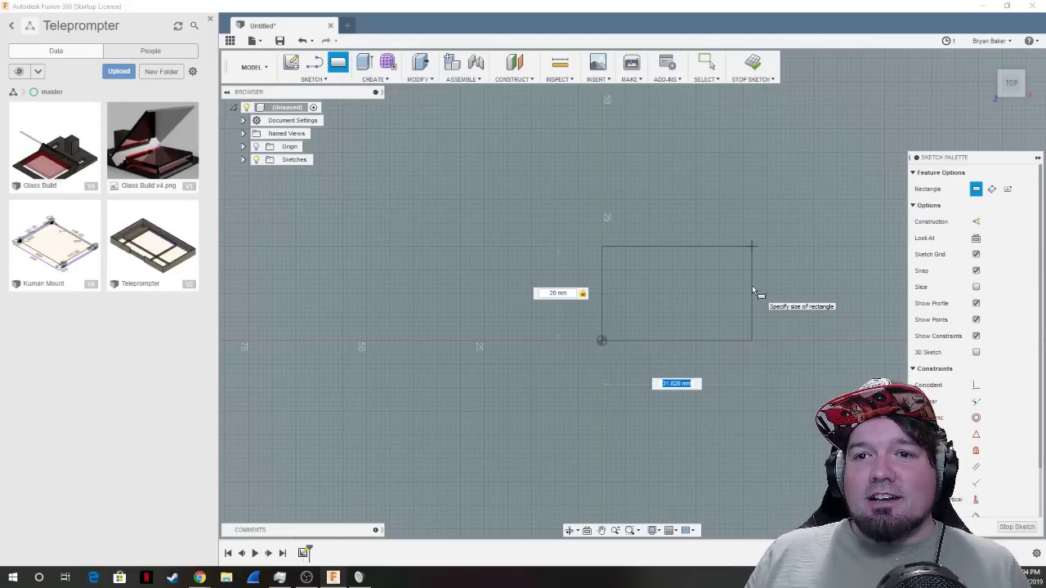
text(20)
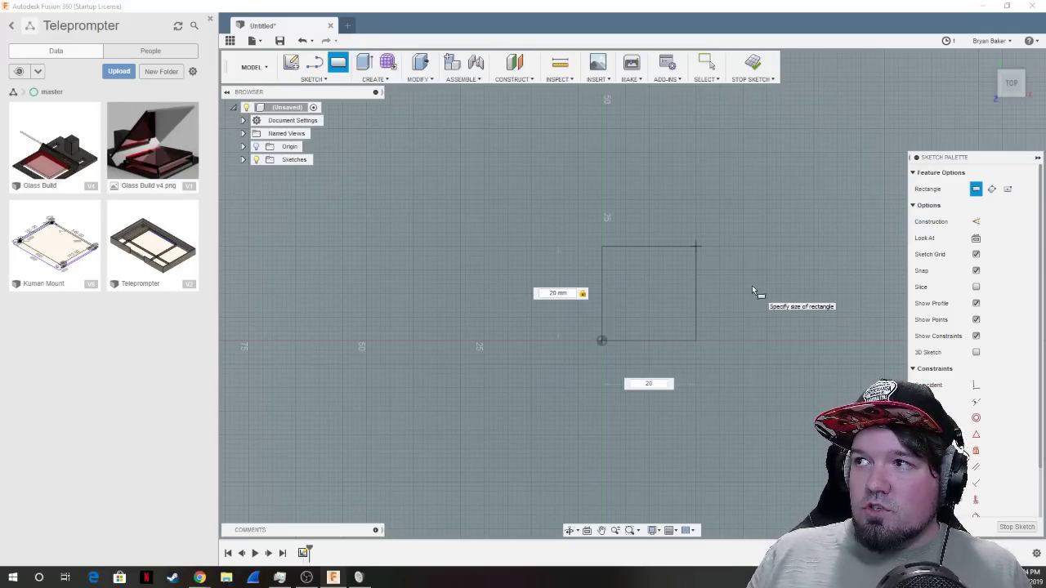
key(Tab)
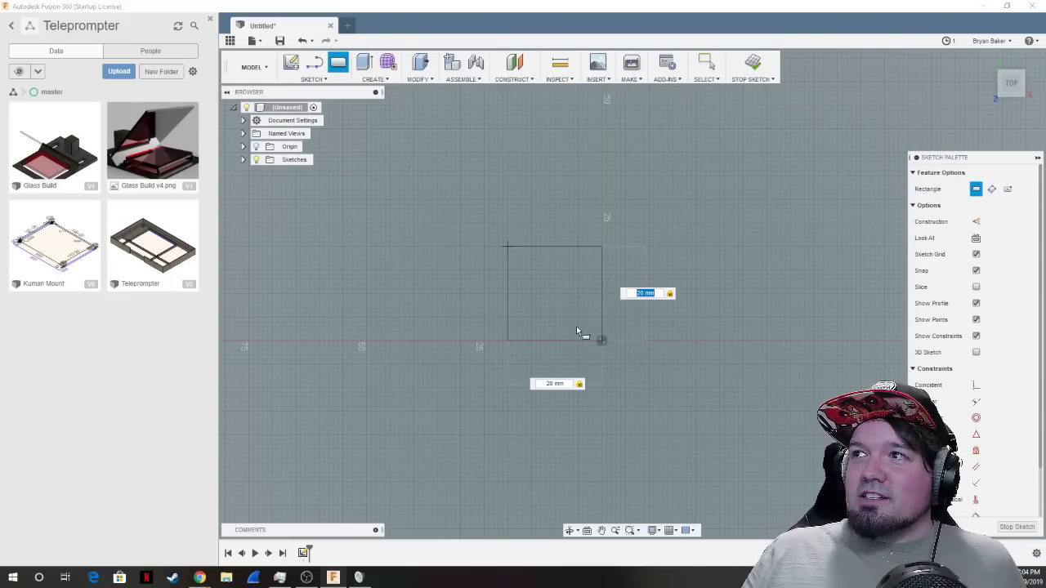
Place the 20 × 20 mm square and bring up the Sketch tools menu.
click(650, 301)
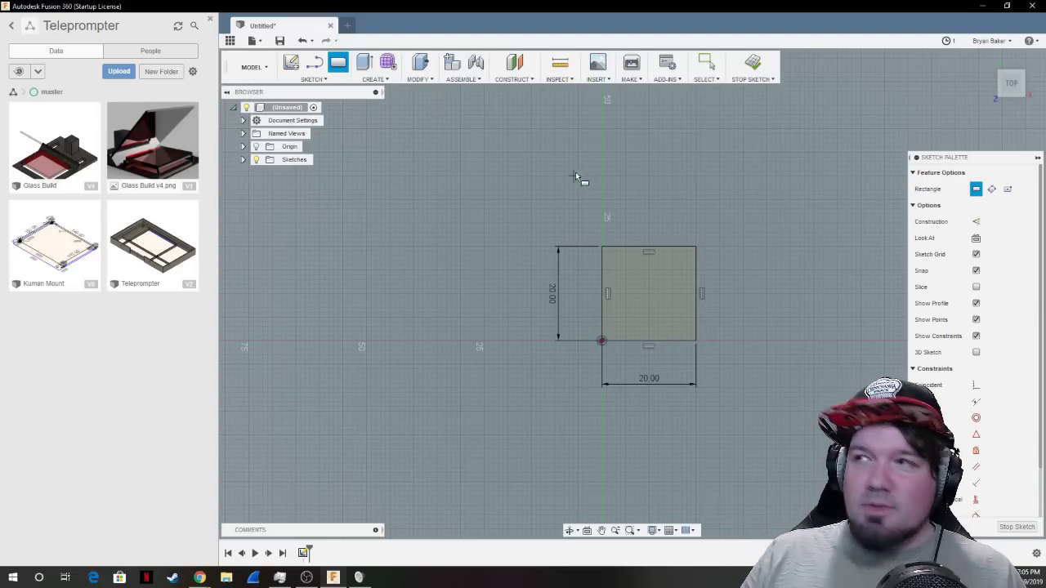
click(316, 79)
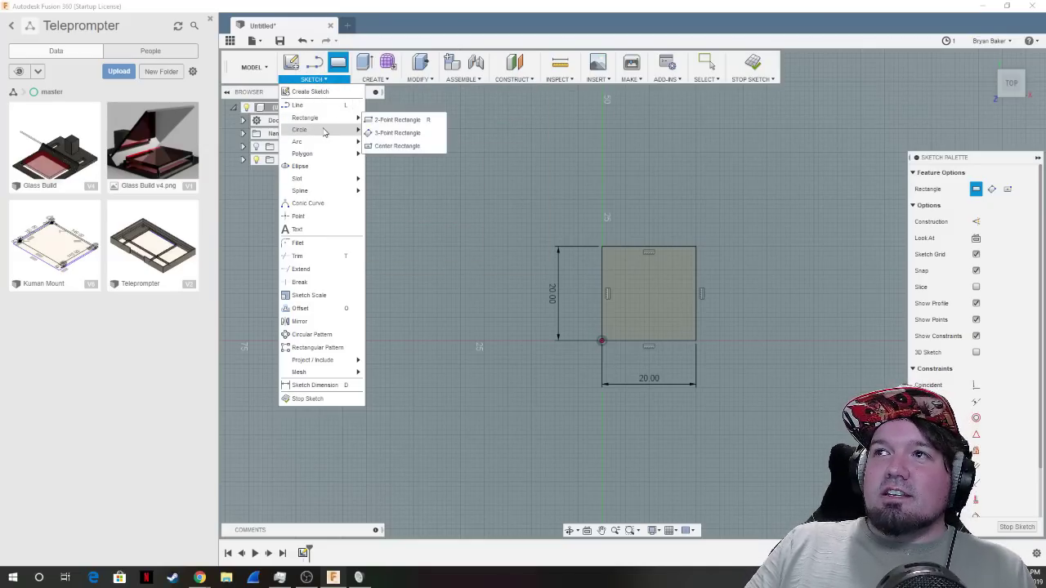
Choose Center Diameter Circle from the Sketch menu's Circle options.
mouse_move(323, 131)
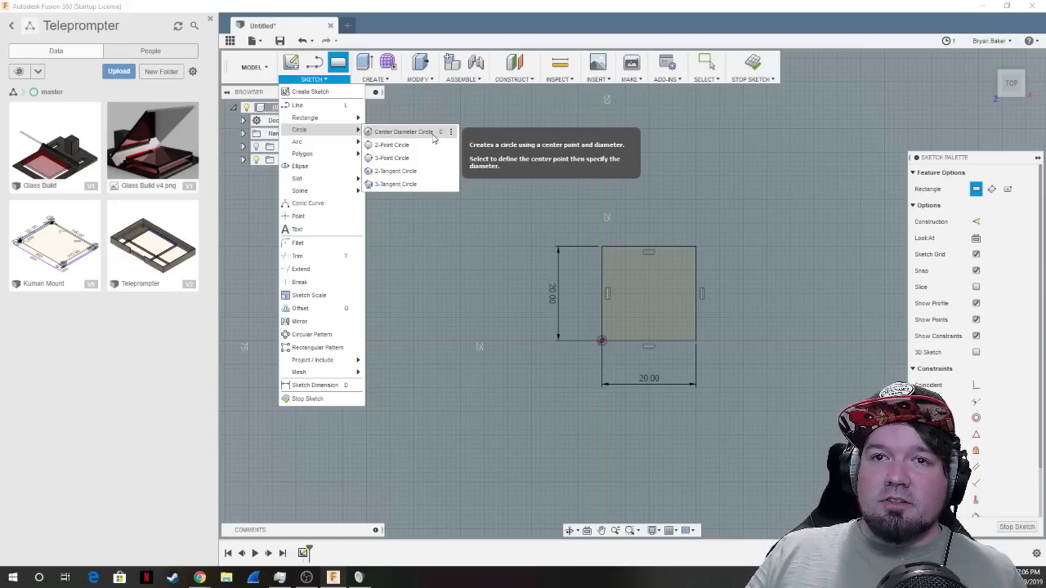
click(433, 138)
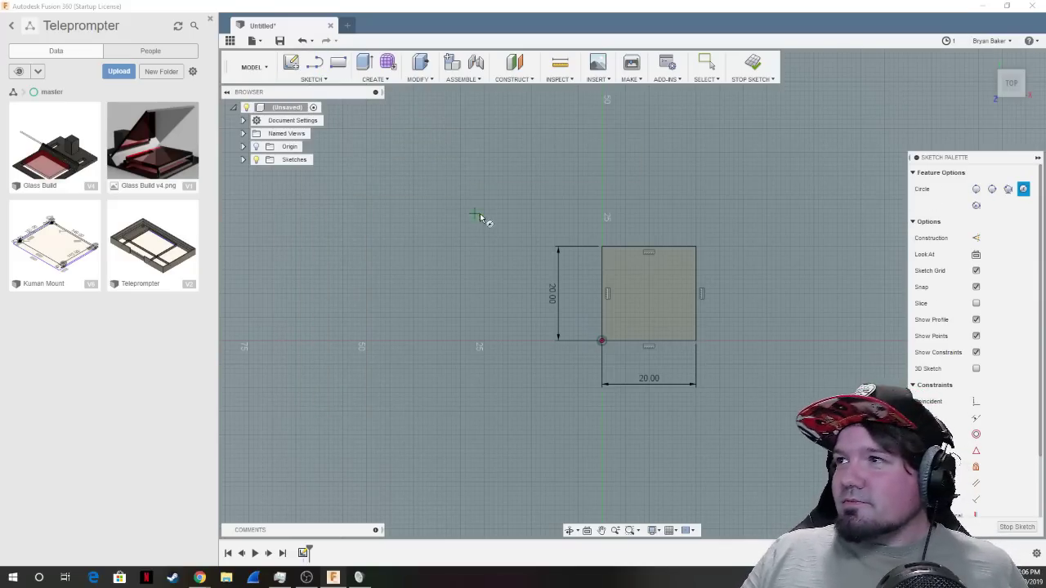
scroll(648, 299, up, 5)
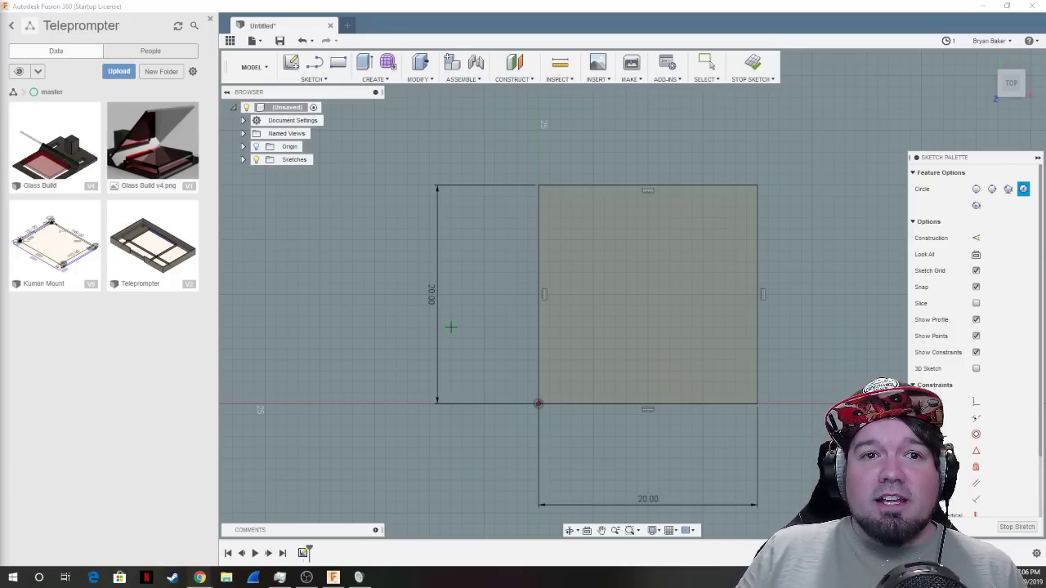
click(398, 25)
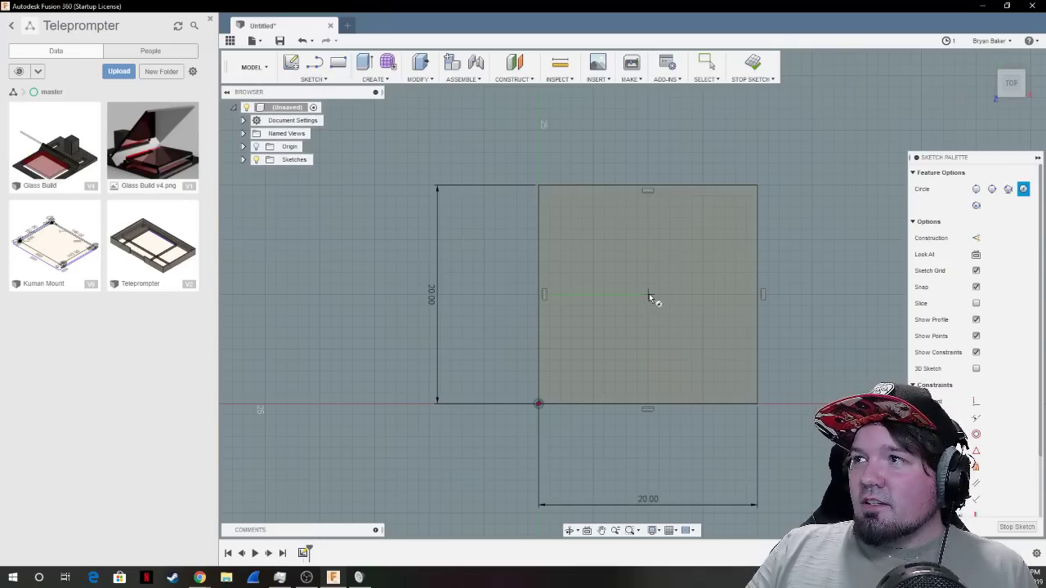
scroll(595, 329, up, 2)
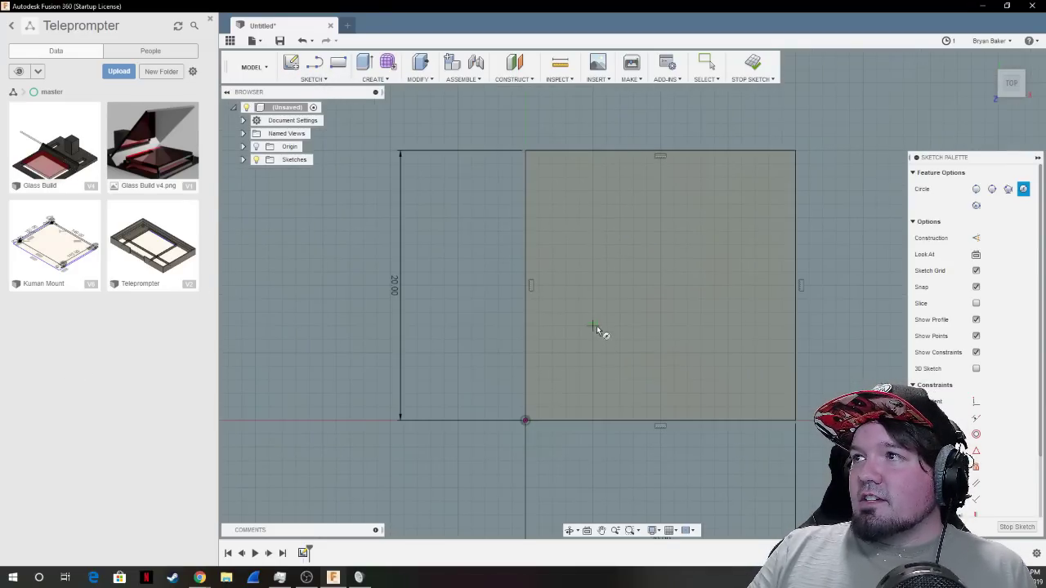
scroll(599, 322, down, 3)
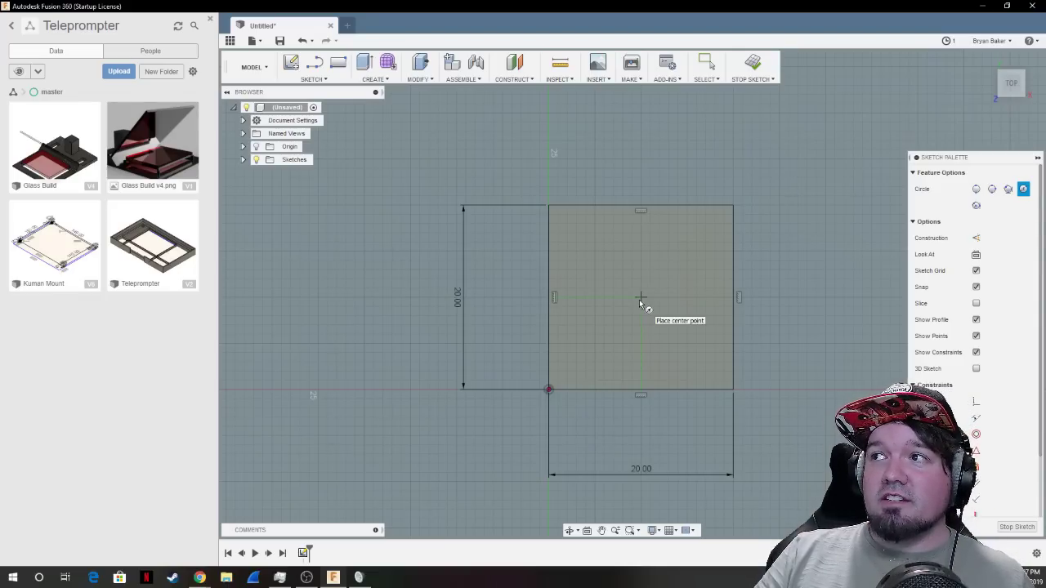
Draw a 20 mm diameter circle centred in the square, touching all four sides.
click(641, 299)
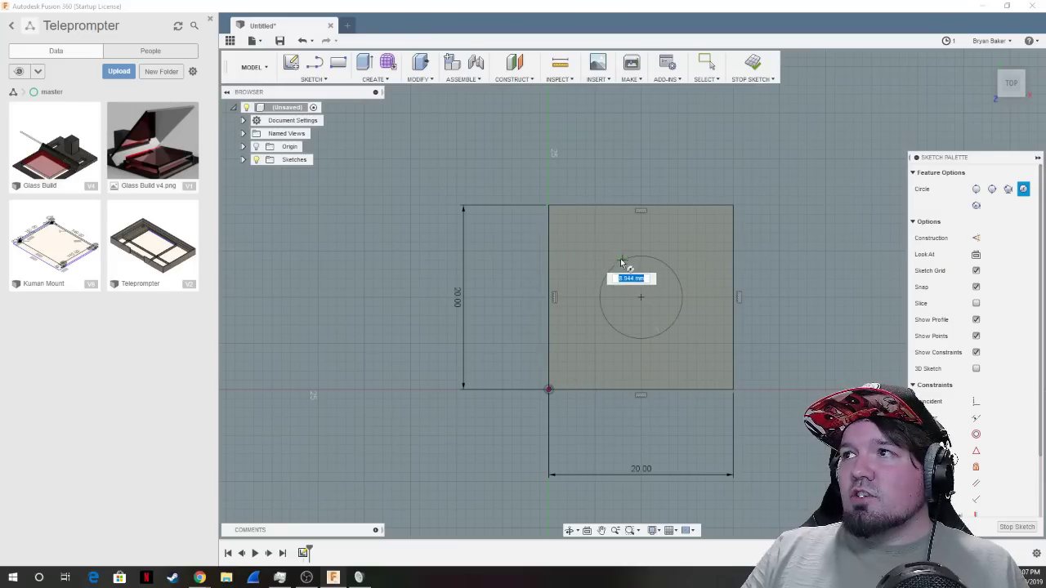
key(Escape)
click(315, 79)
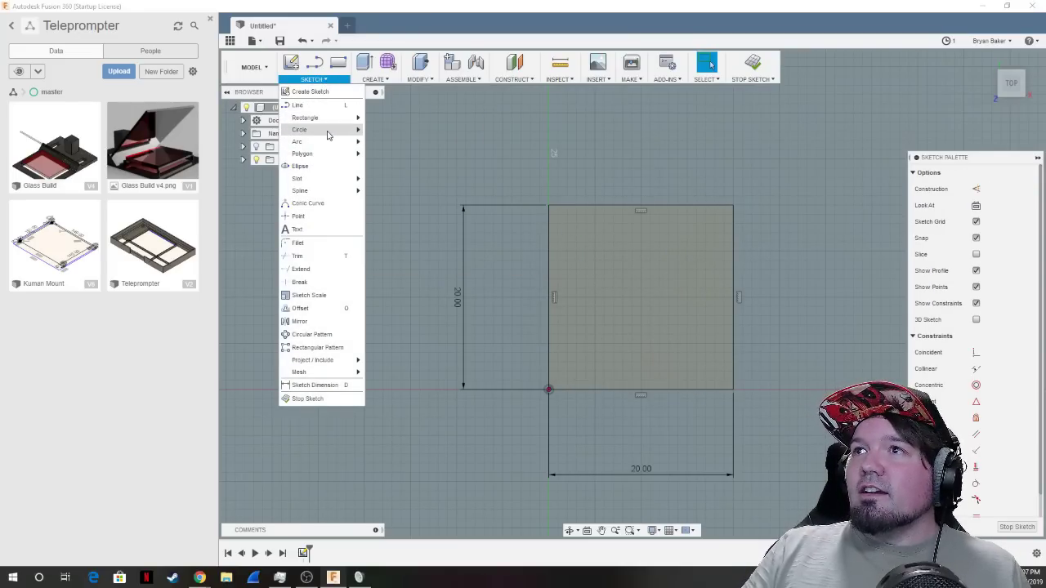
mouse_move(325, 134)
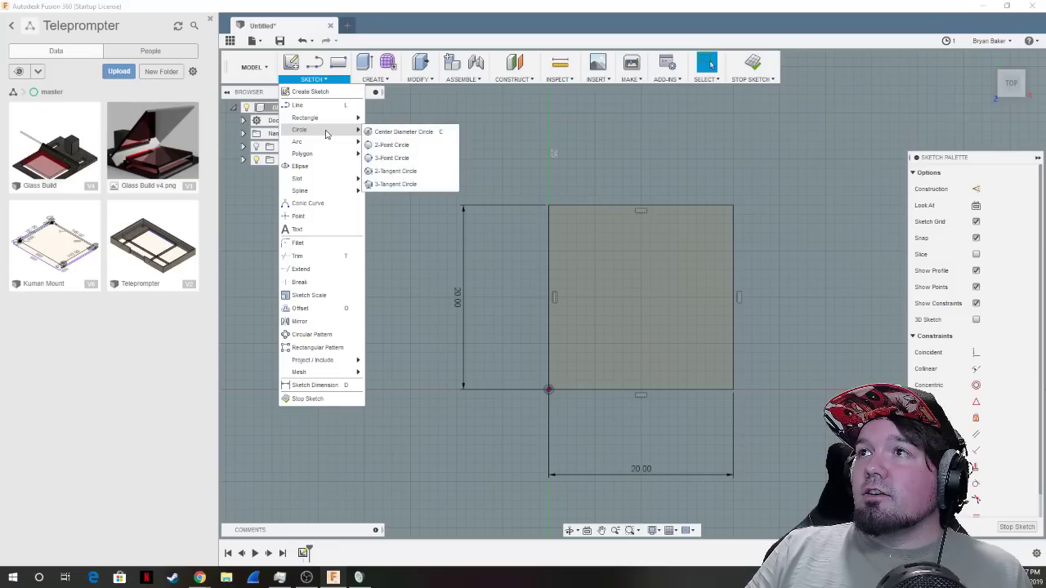
click(401, 133)
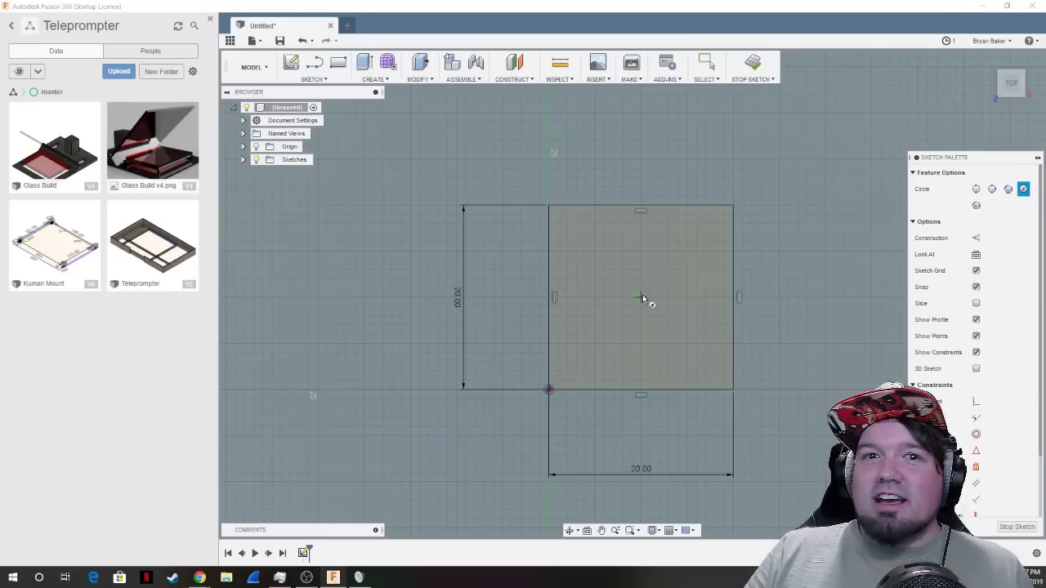
click(642, 298)
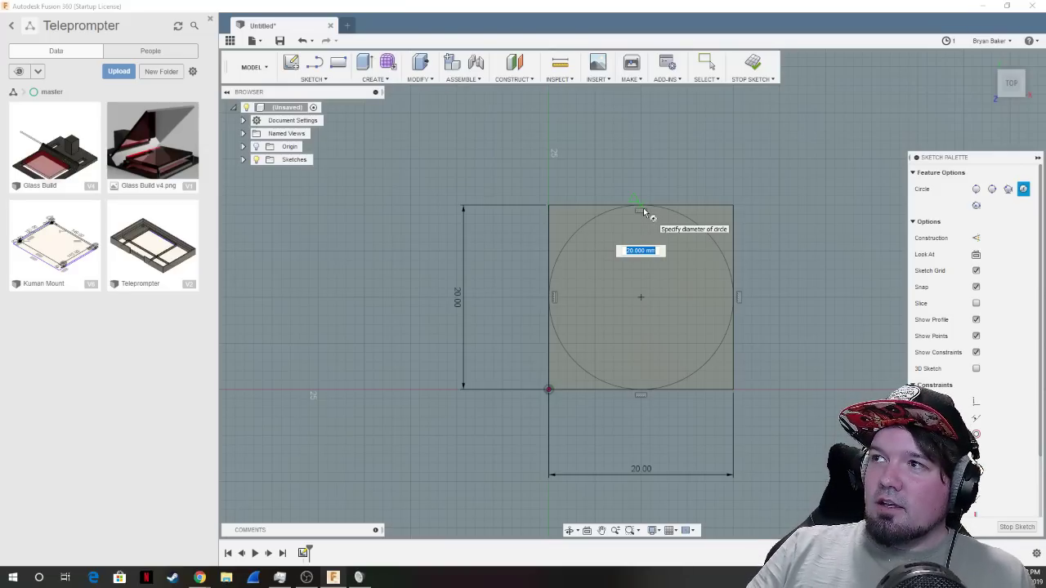
click(643, 207)
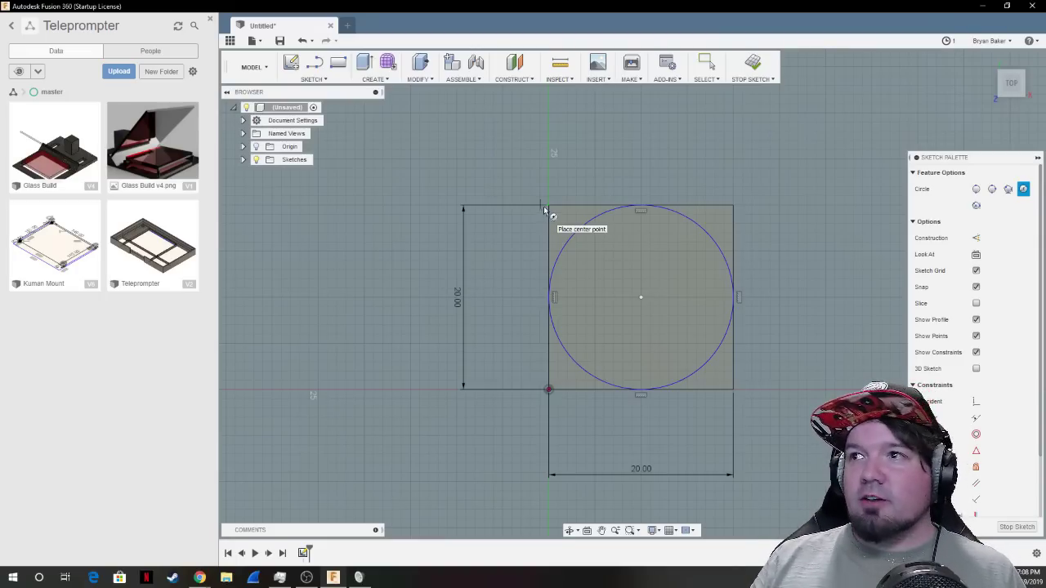
Add sketch text 'THE FIRST LAYER' anchored above the square.
click(335, 81)
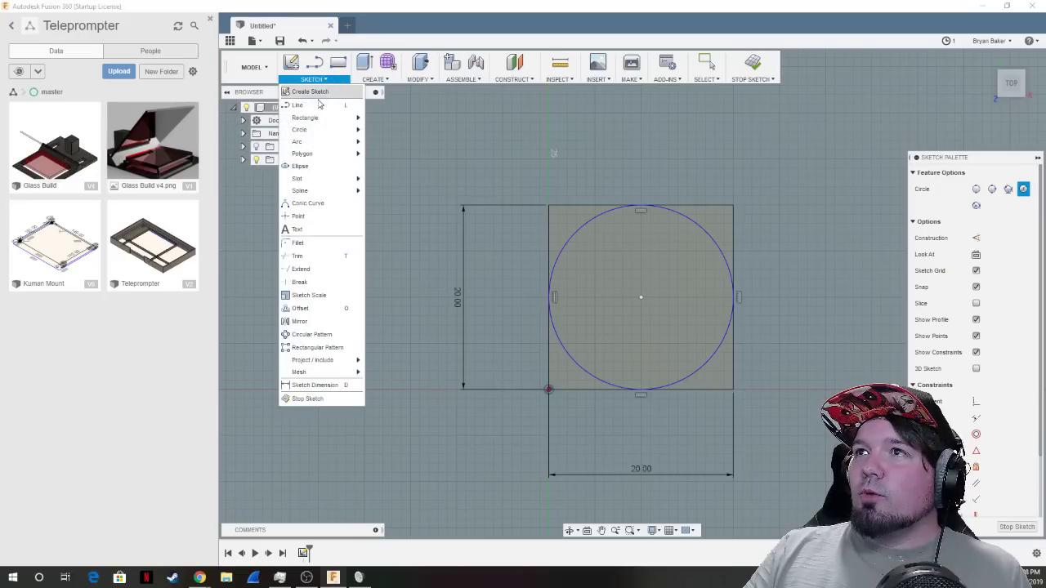
click(309, 234)
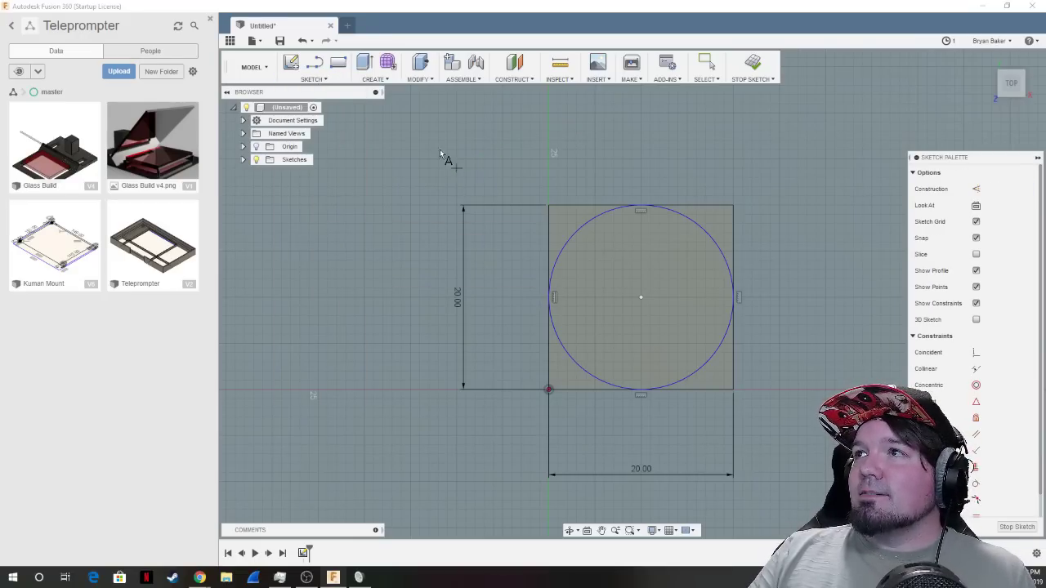
click(411, 131)
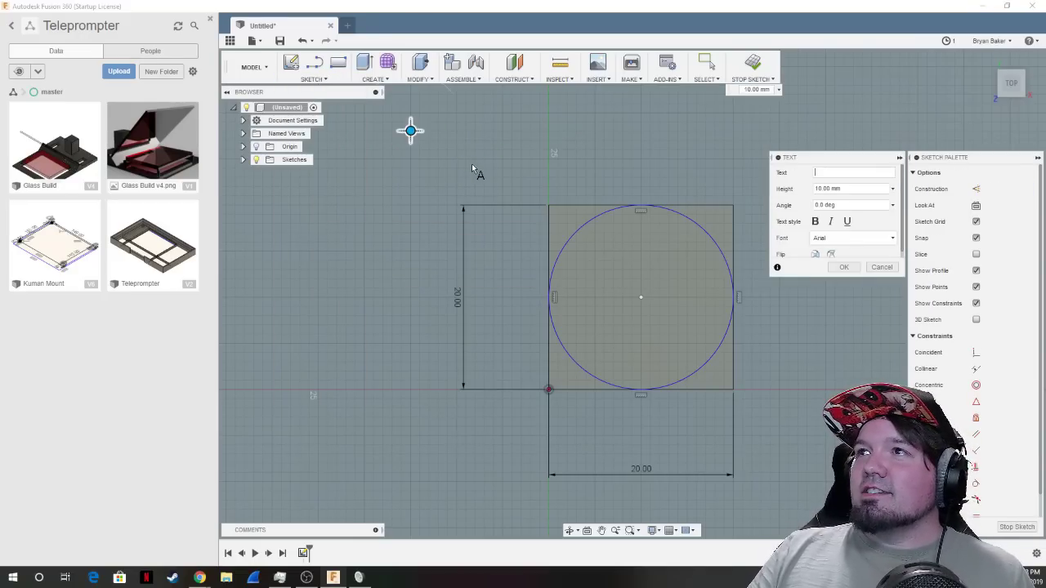
text(TJE)
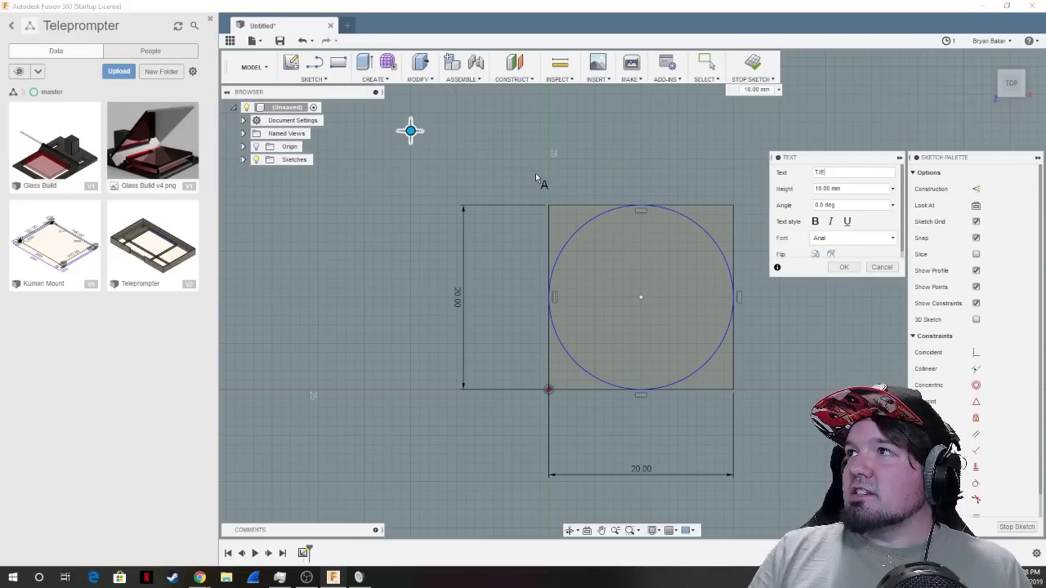
key(BackSpace)
key(BackSpace)
text(HE)
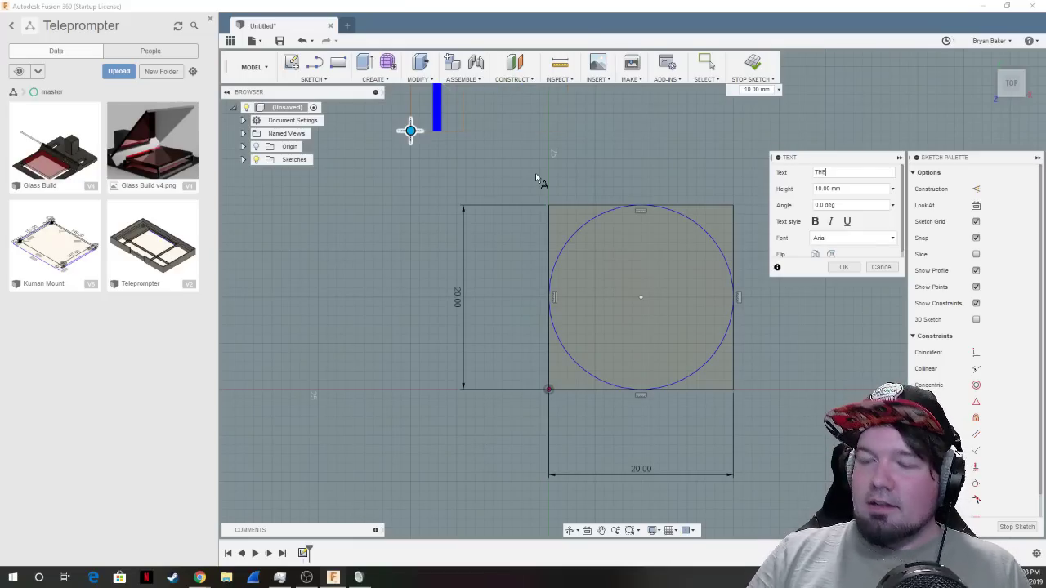
text( FIRST LAY)
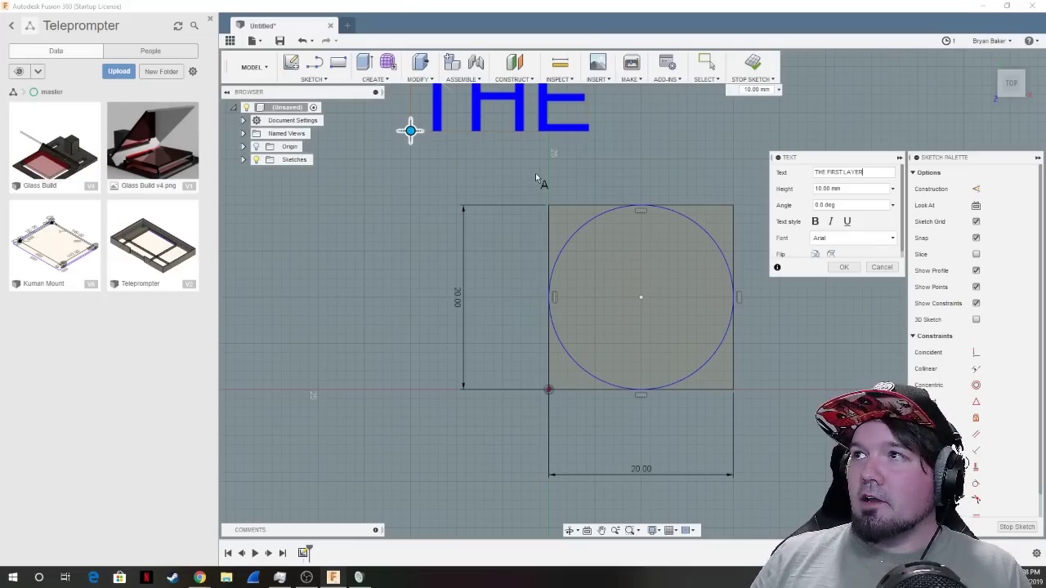
text(ER)
scroll(429, 245, up, 1)
scroll(426, 229, down, 3)
scroll(425, 229, down, 2)
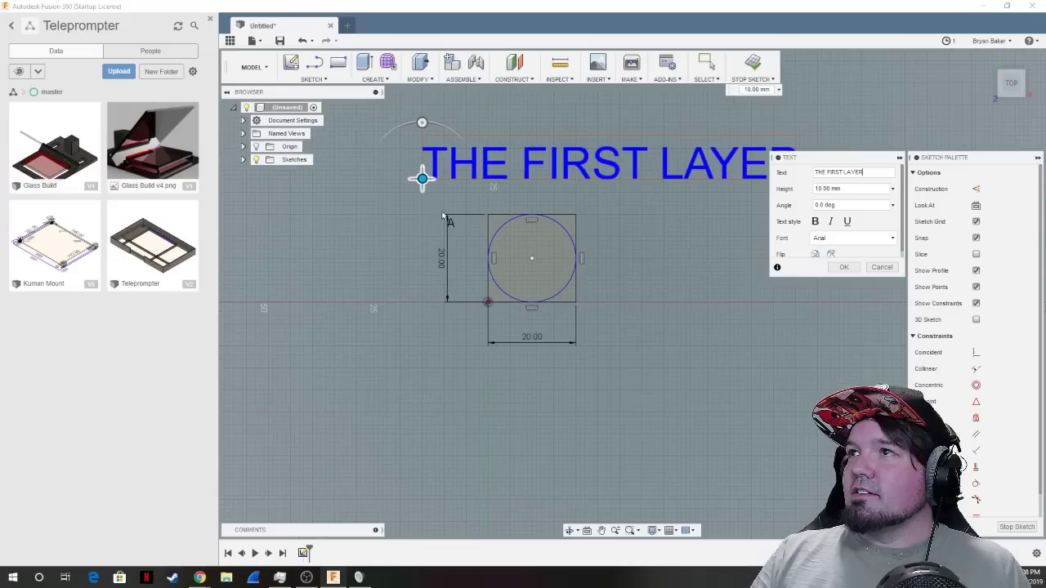
scroll(666, 156, up, 1)
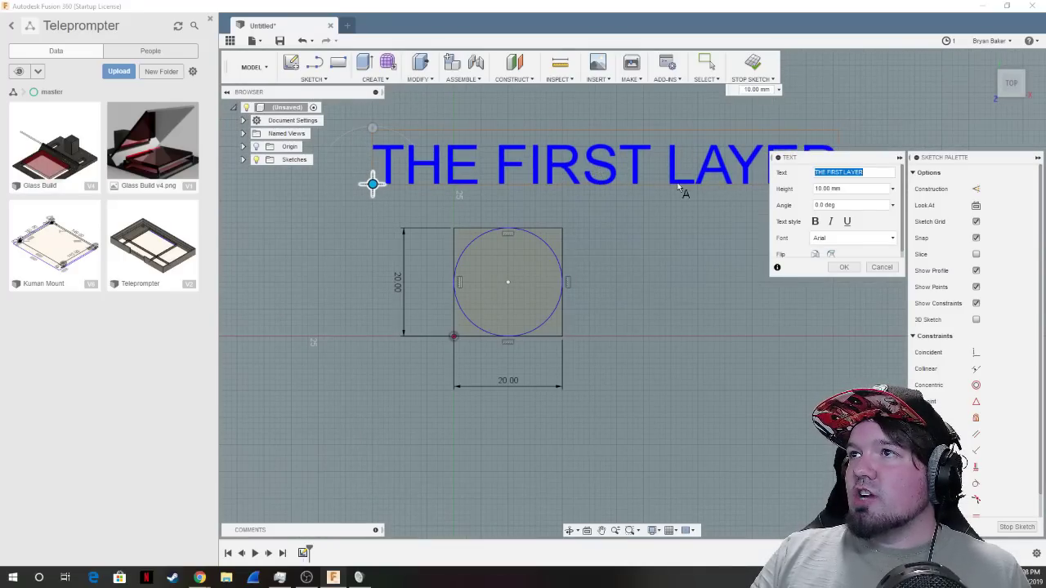
click(602, 184)
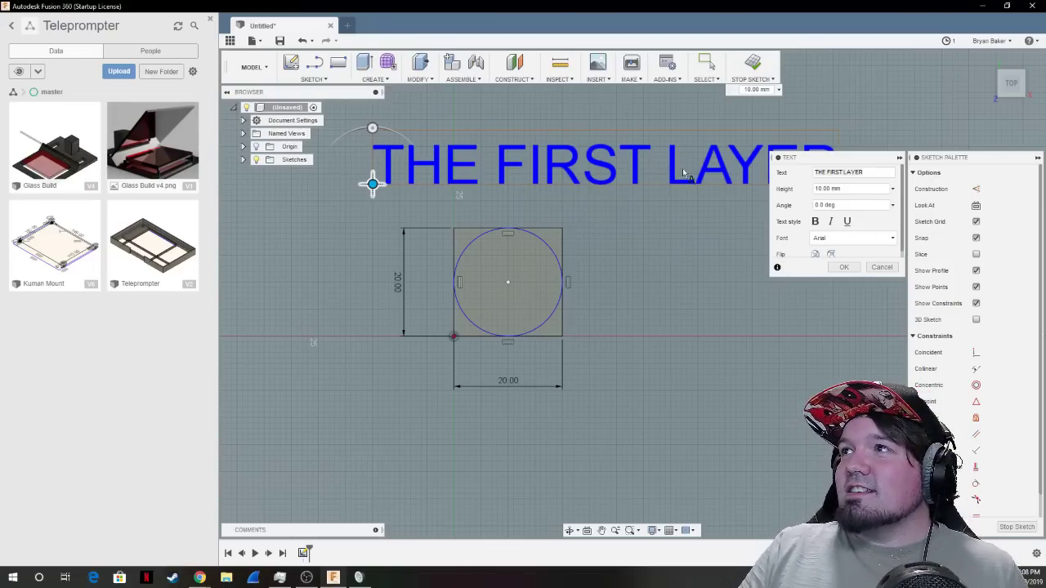
Set the text font to MV Boli, leaving bold and both flips off.
click(850, 238)
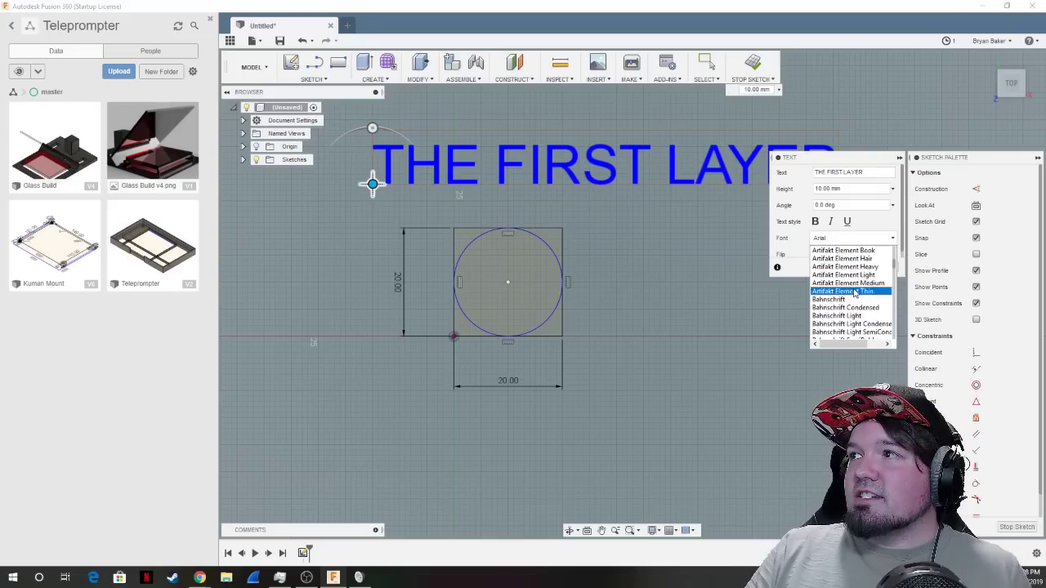
scroll(855, 292, down, 15)
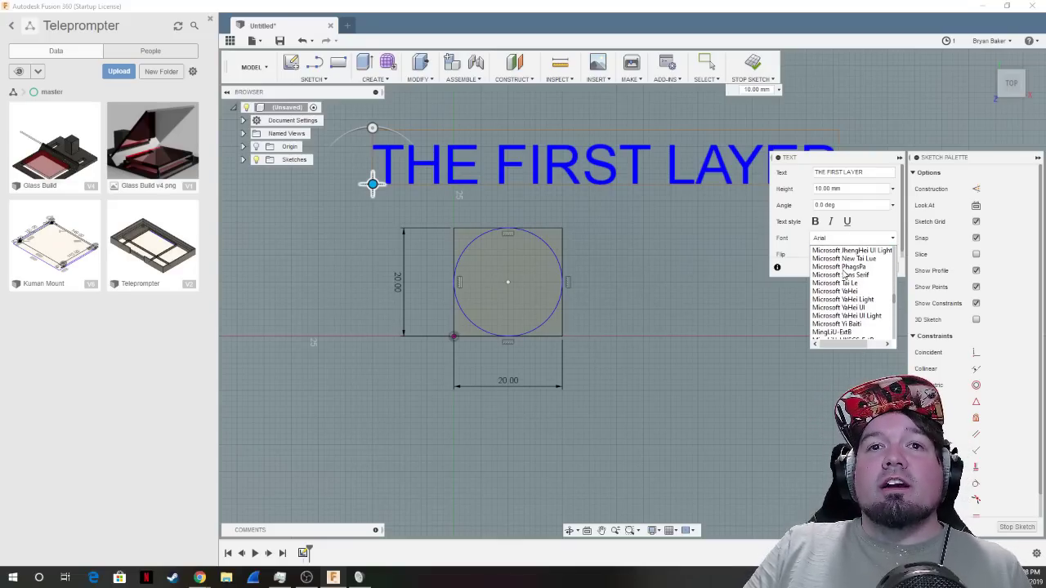
scroll(844, 276, down, 5)
click(834, 270)
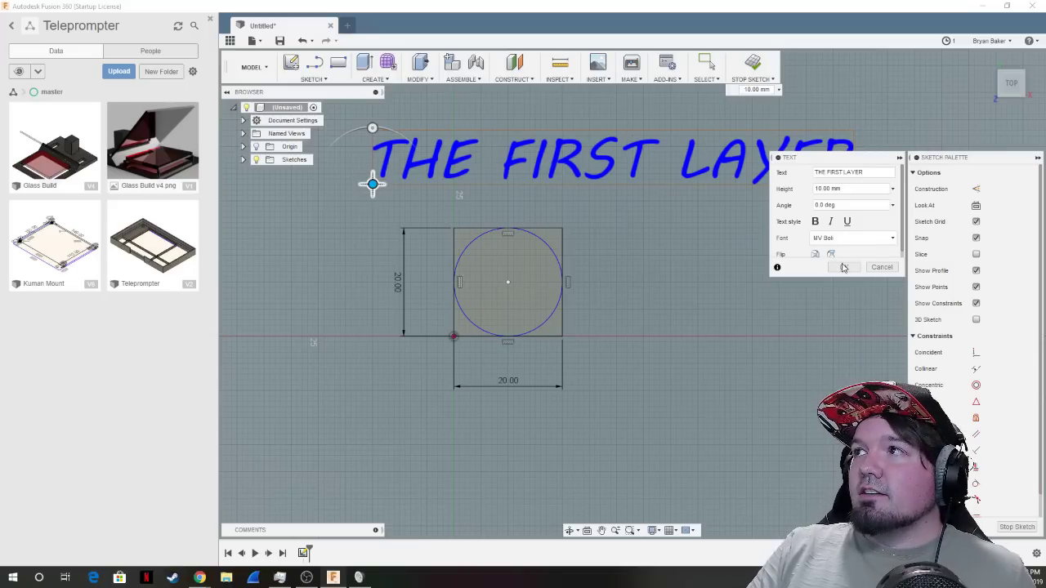
drag(818, 157, 711, 260)
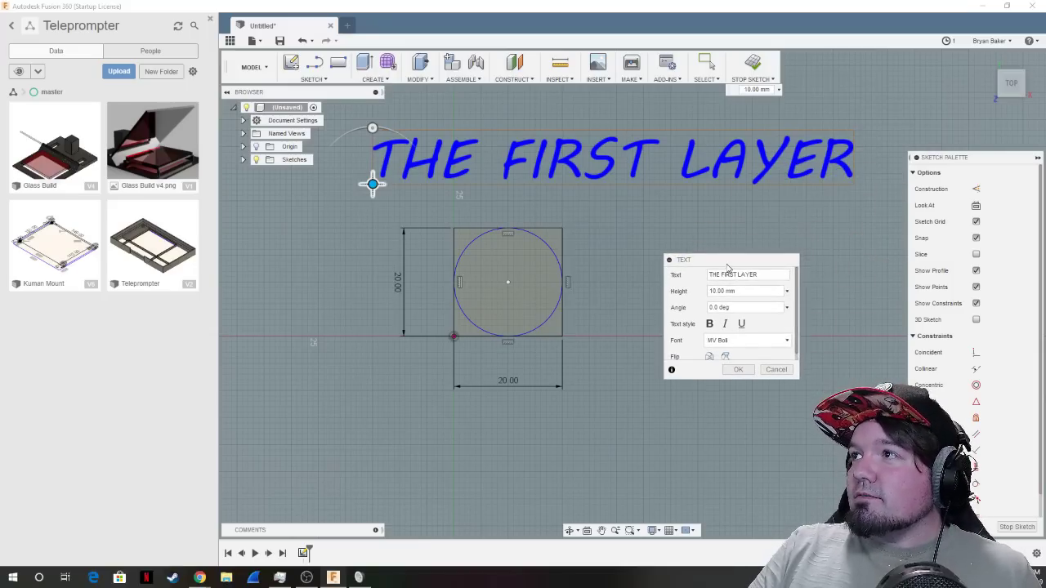
click(710, 325)
click(710, 324)
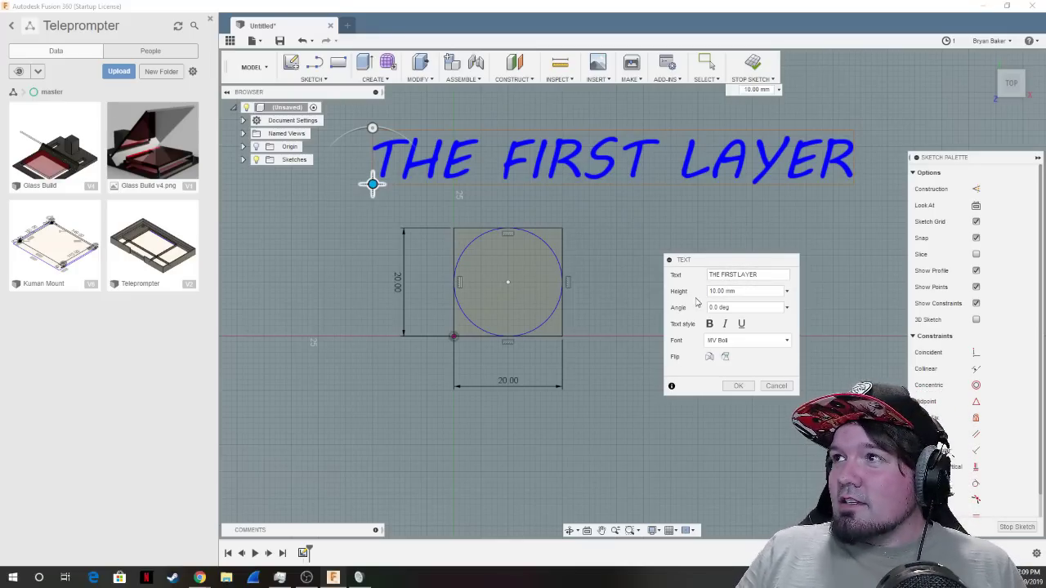
click(727, 358)
click(726, 358)
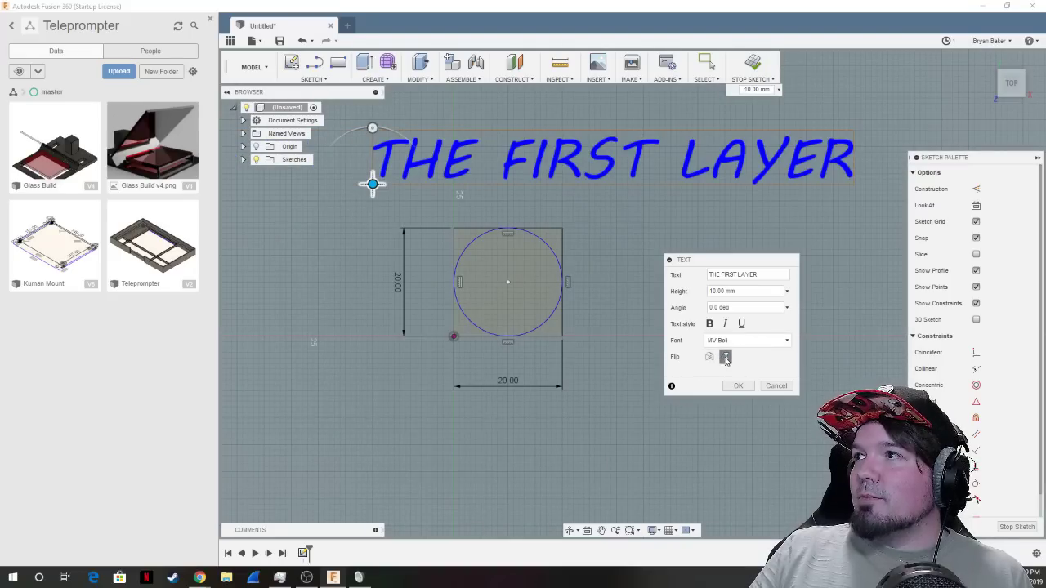
click(725, 357)
click(724, 357)
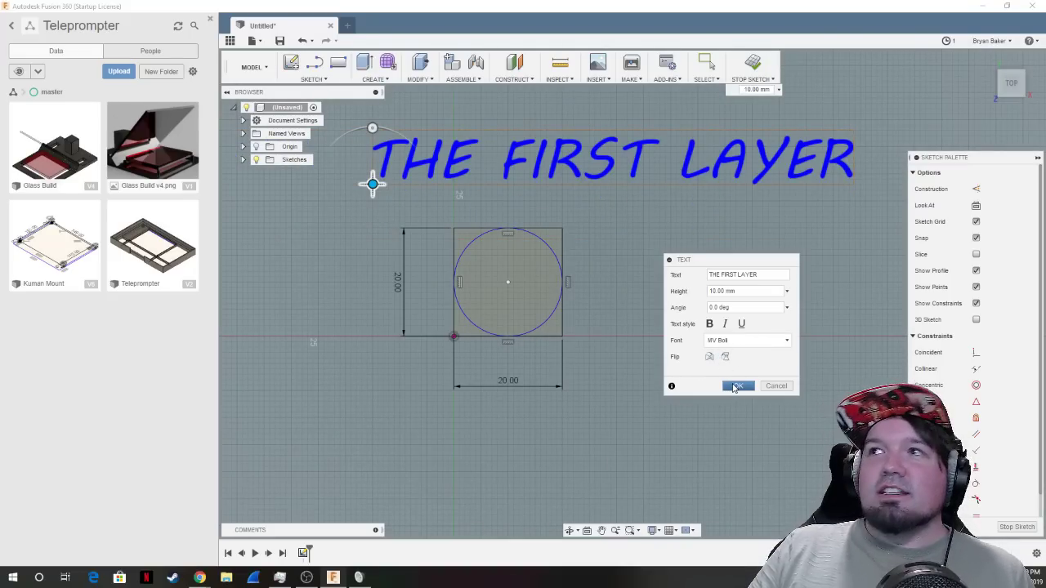
Commit the 'THE FIRST LAYER' text, finish the sketch, and return to the home 3D view.
click(734, 387)
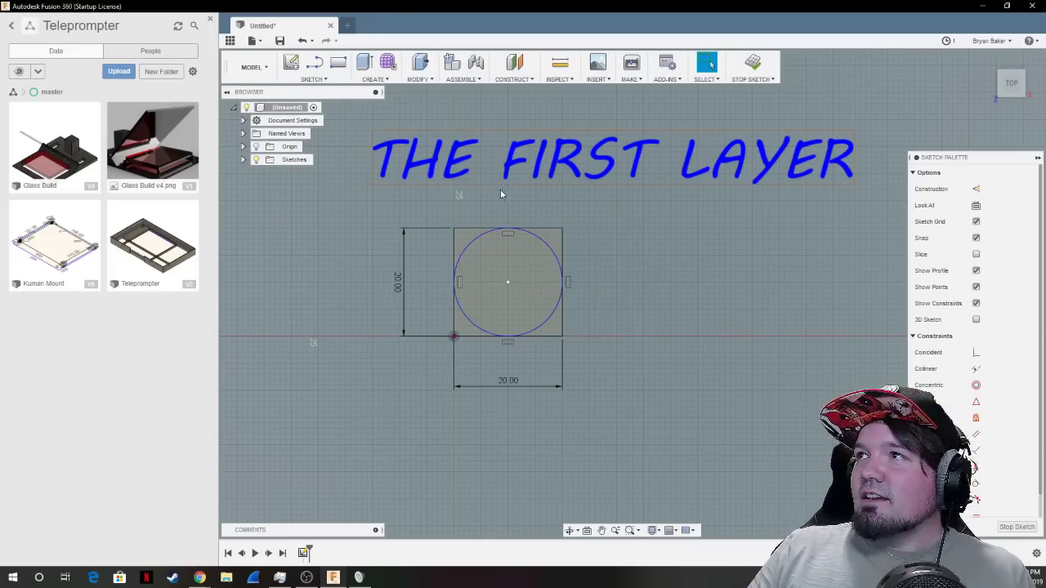
click(757, 69)
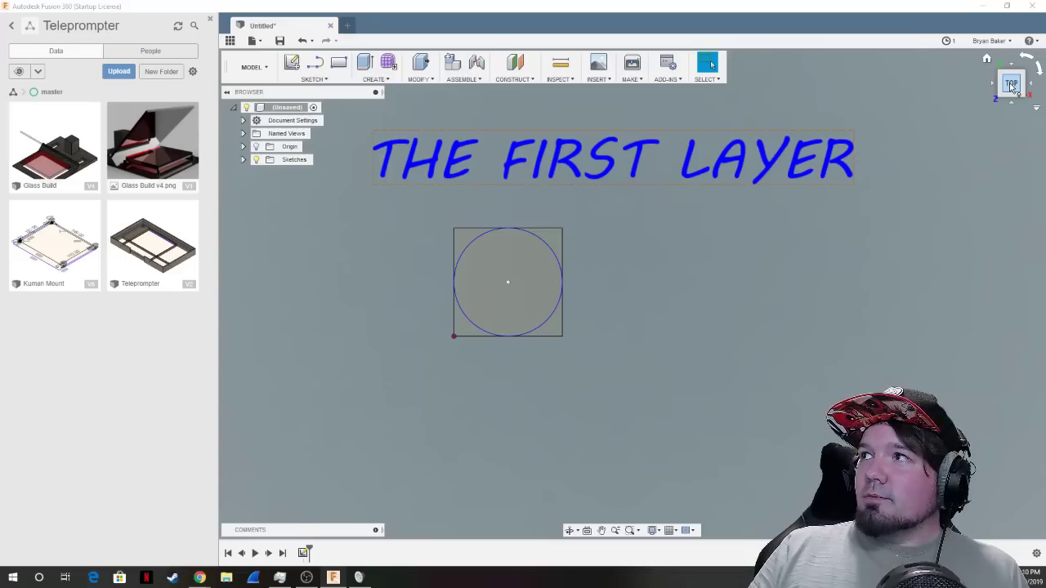
drag(1010, 87, 990, 104)
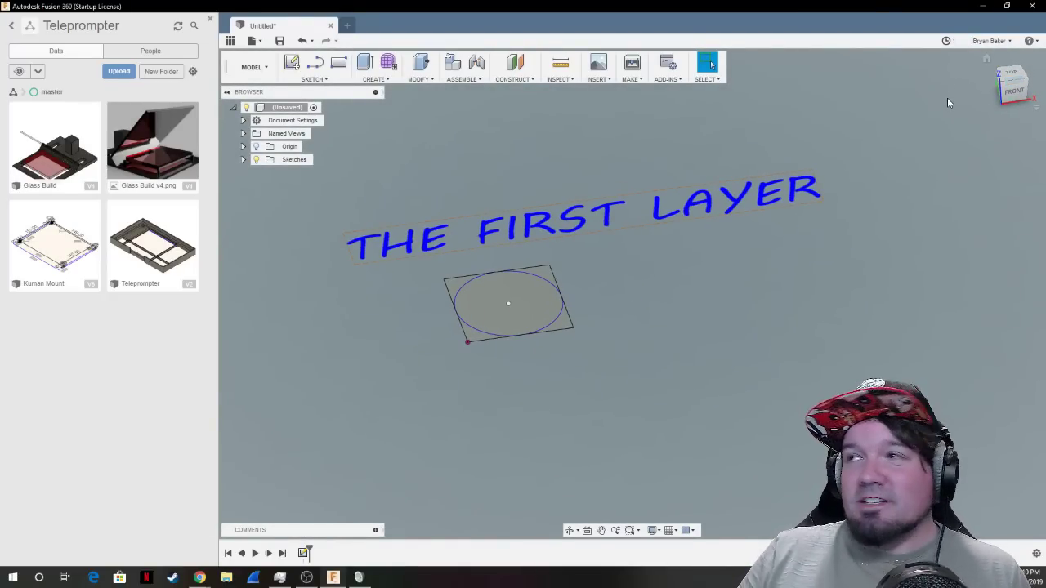
click(987, 62)
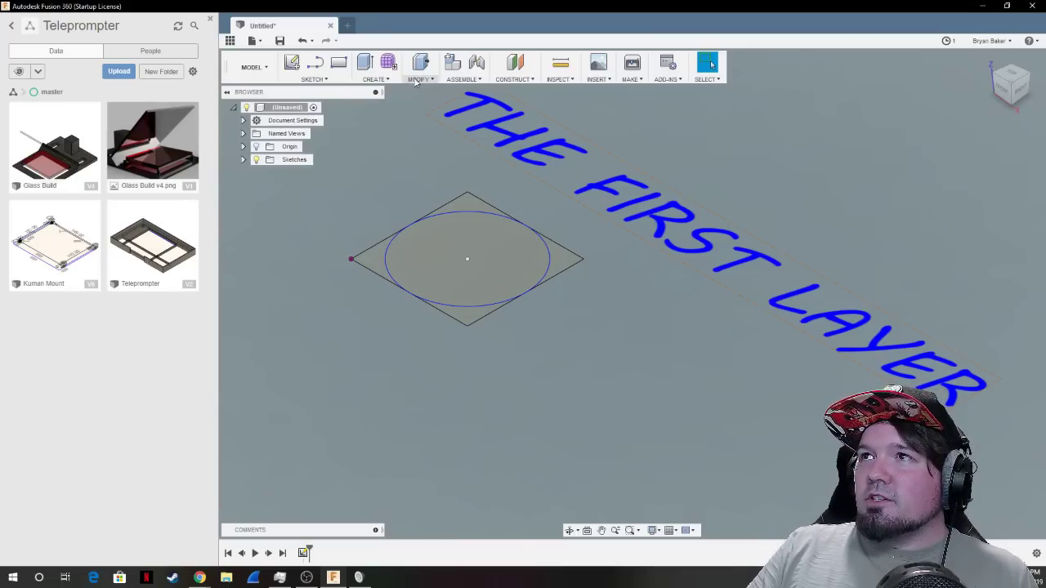
Extrude the four corner profiles between circle and square 13 mm as a new body.
click(384, 80)
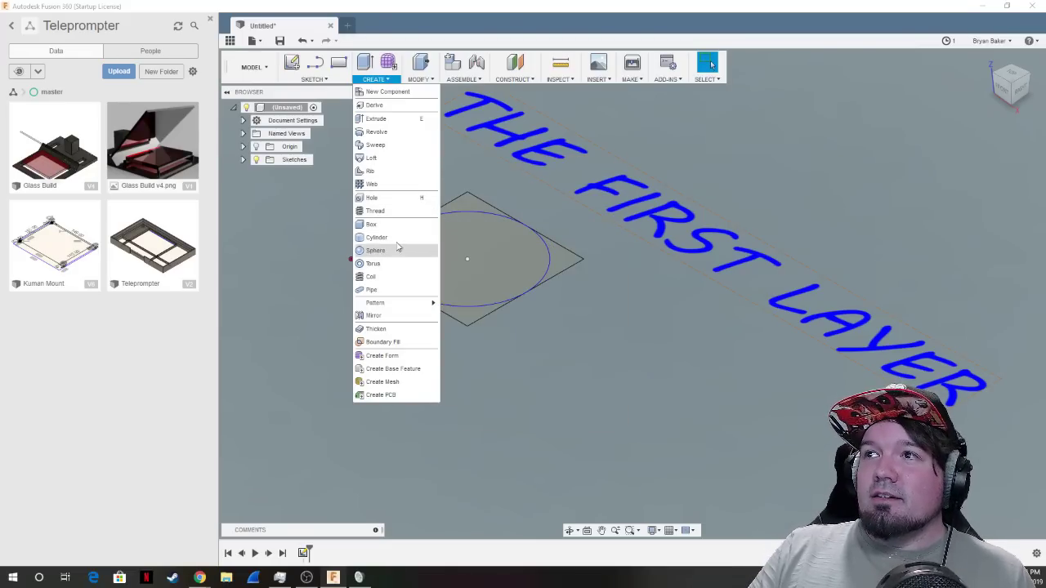
click(378, 120)
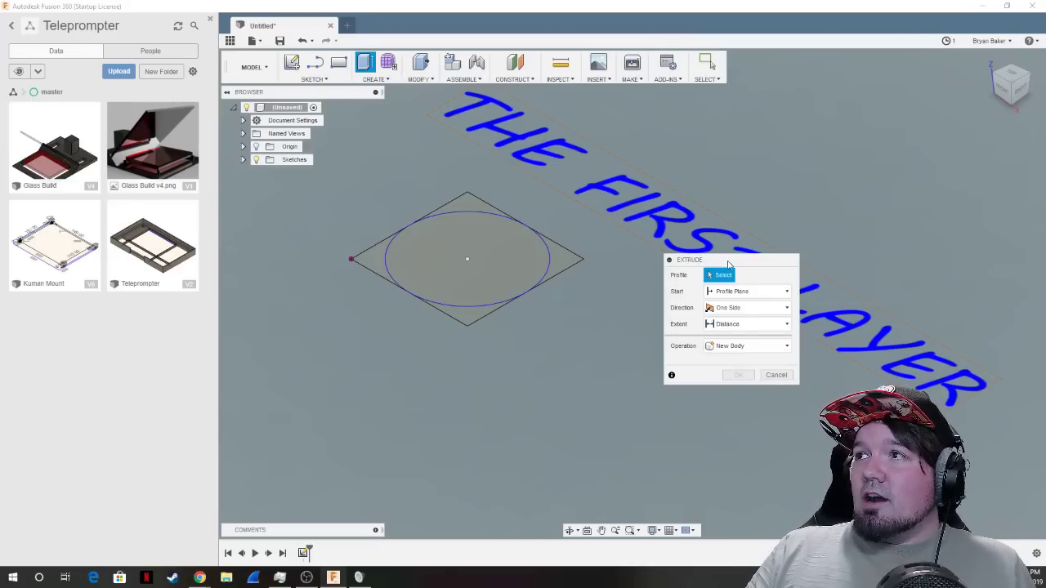
drag(729, 263, 686, 291)
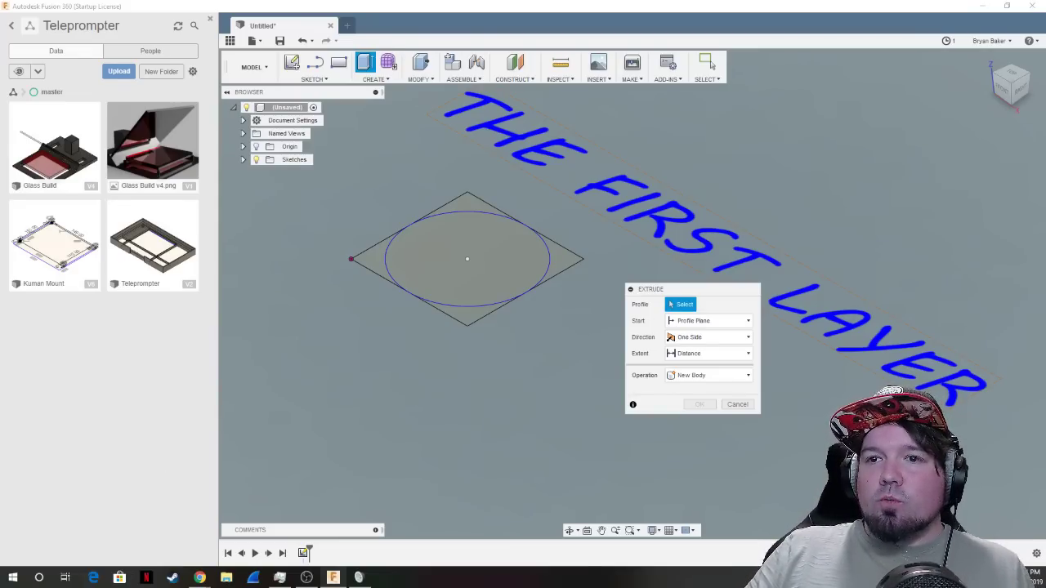
click(462, 314)
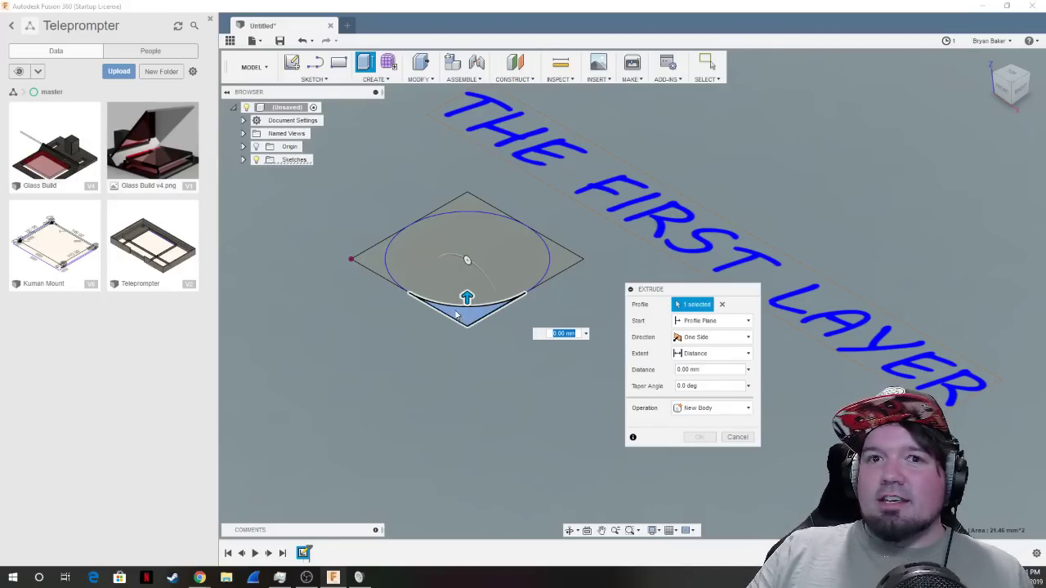
click(473, 209)
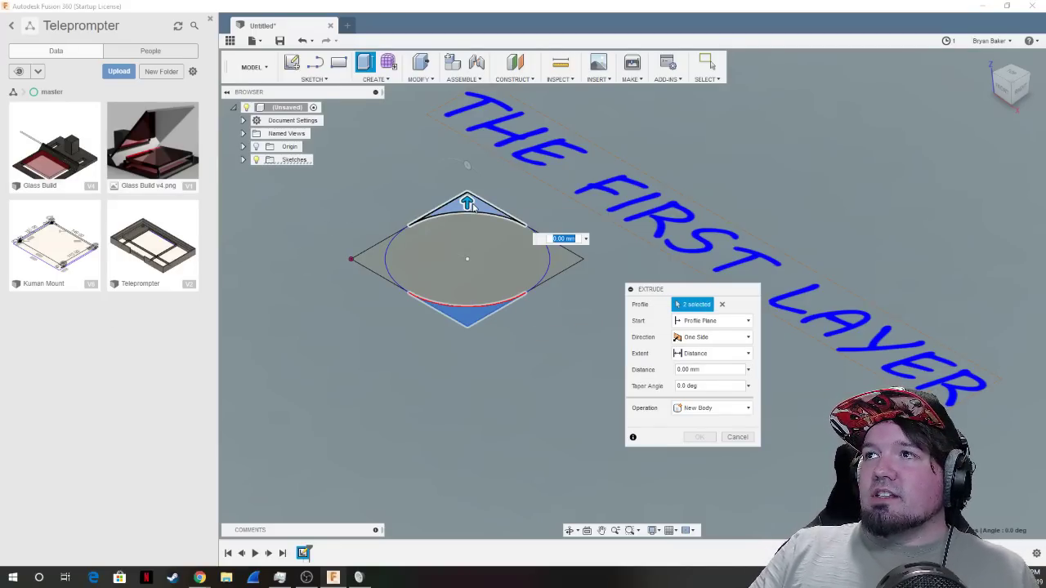
click(560, 268)
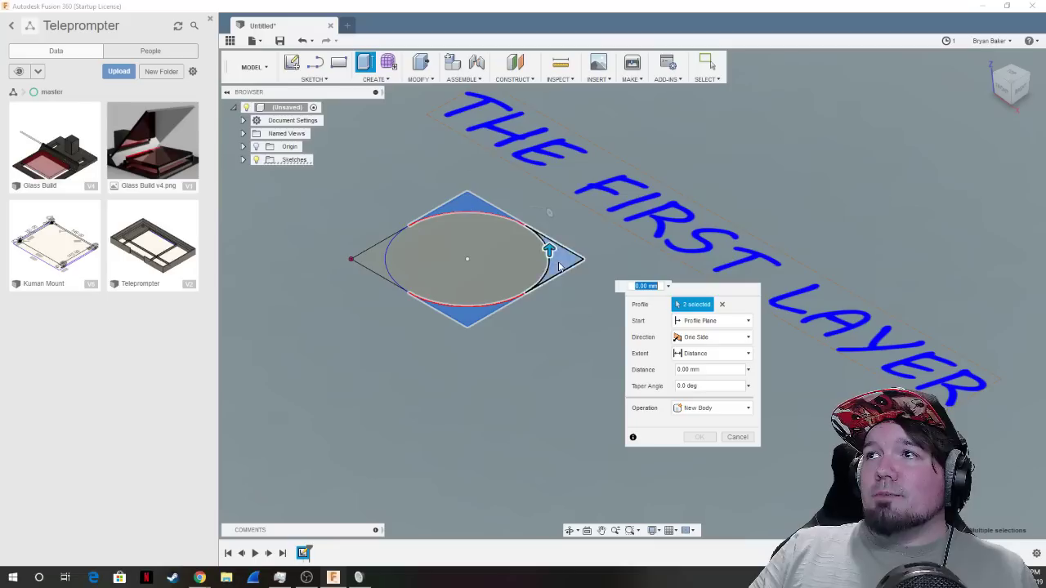
click(366, 264)
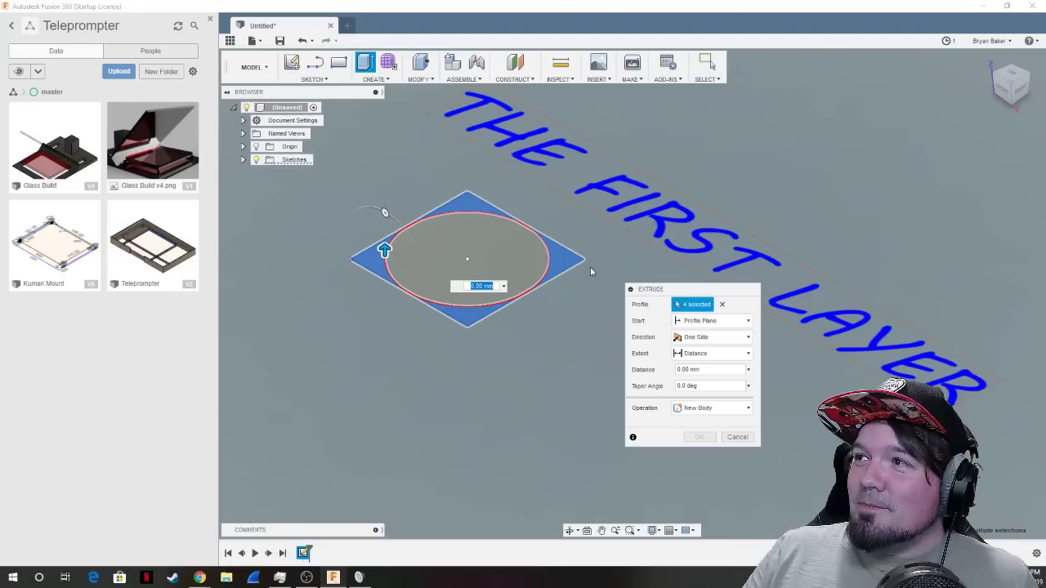
click(385, 248)
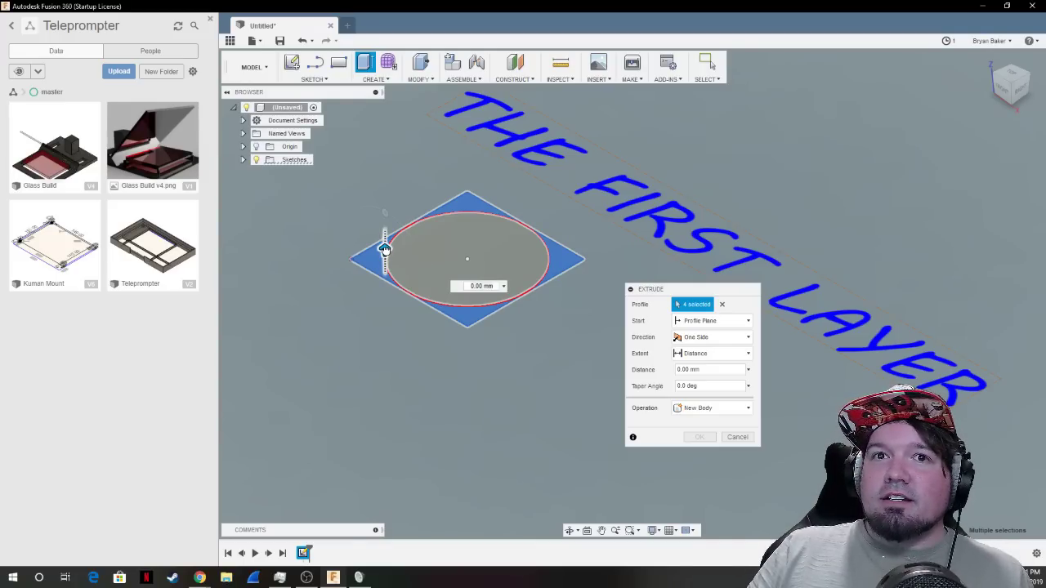
drag(385, 249, 384, 162)
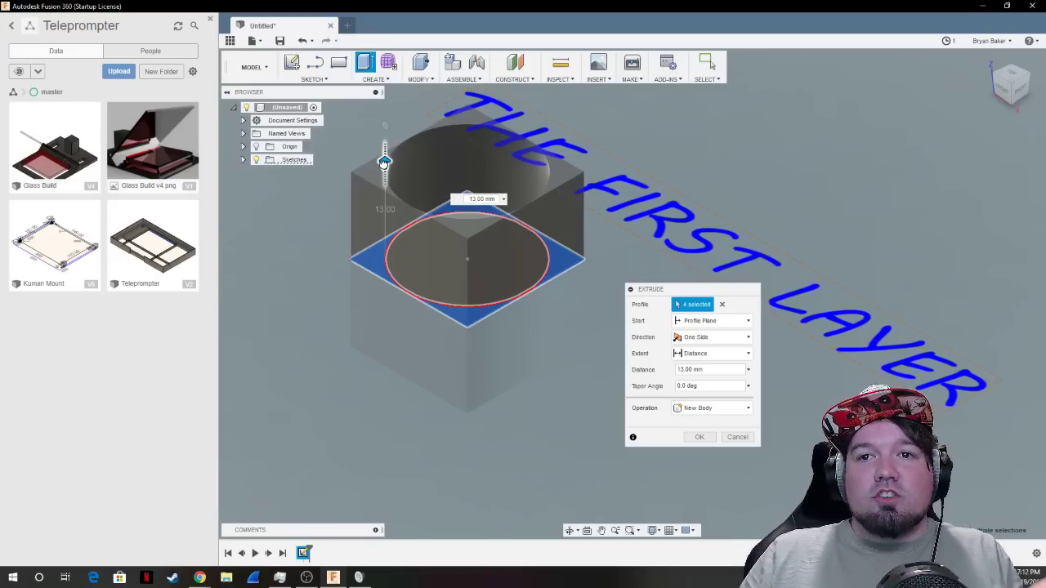
drag(384, 162, 384, 162)
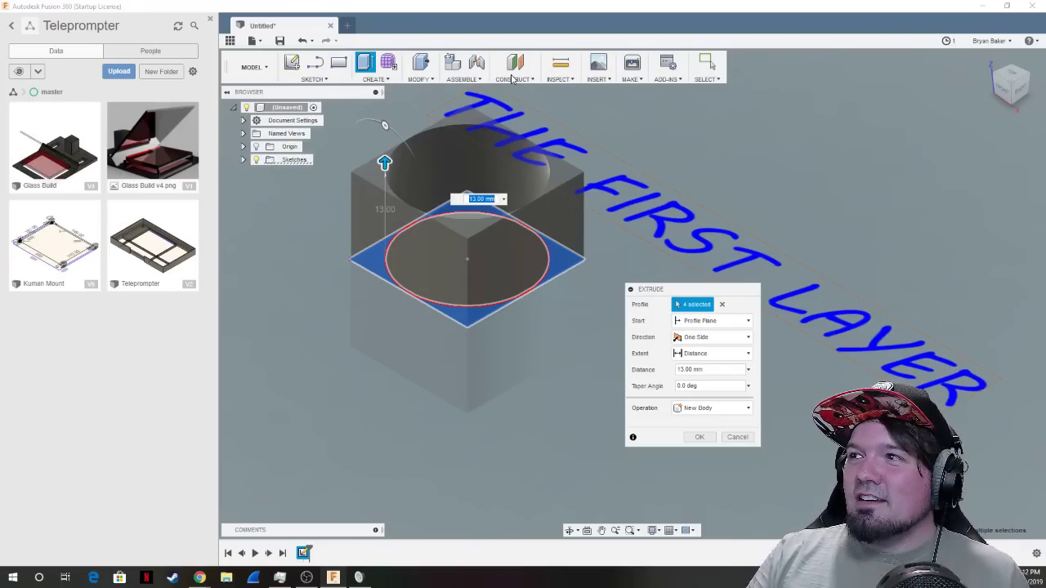
Extrude the square-with-circle profiles one-sided 13 mm as a New Body, after trying two-sided and symmetric.
click(733, 338)
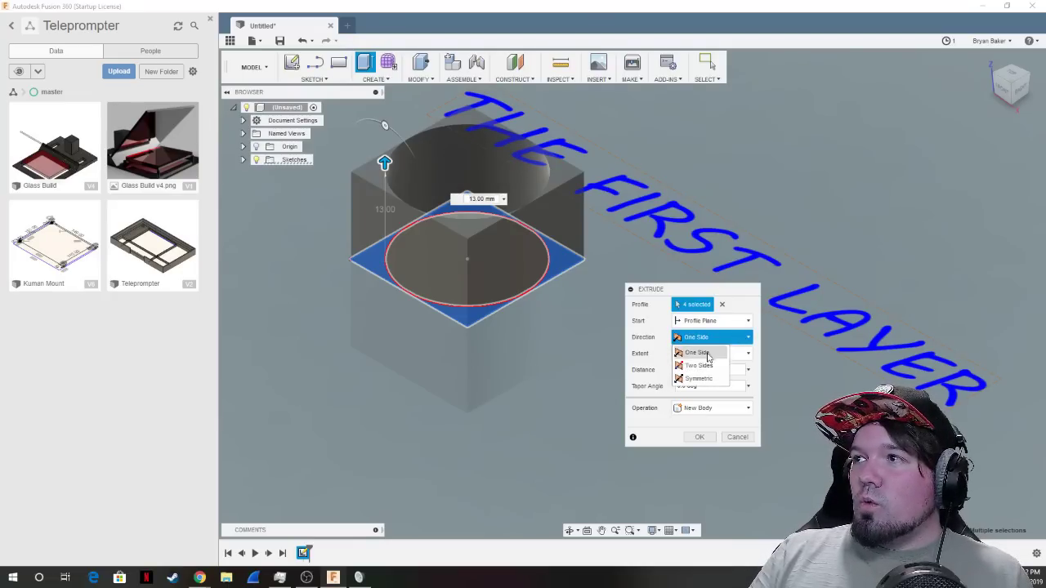
click(694, 370)
click(729, 338)
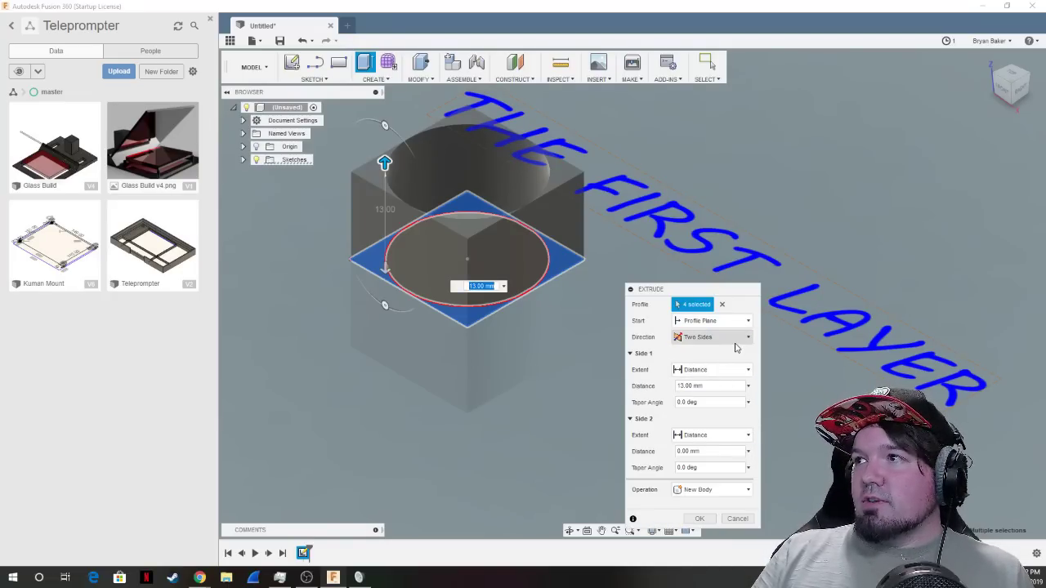
click(705, 379)
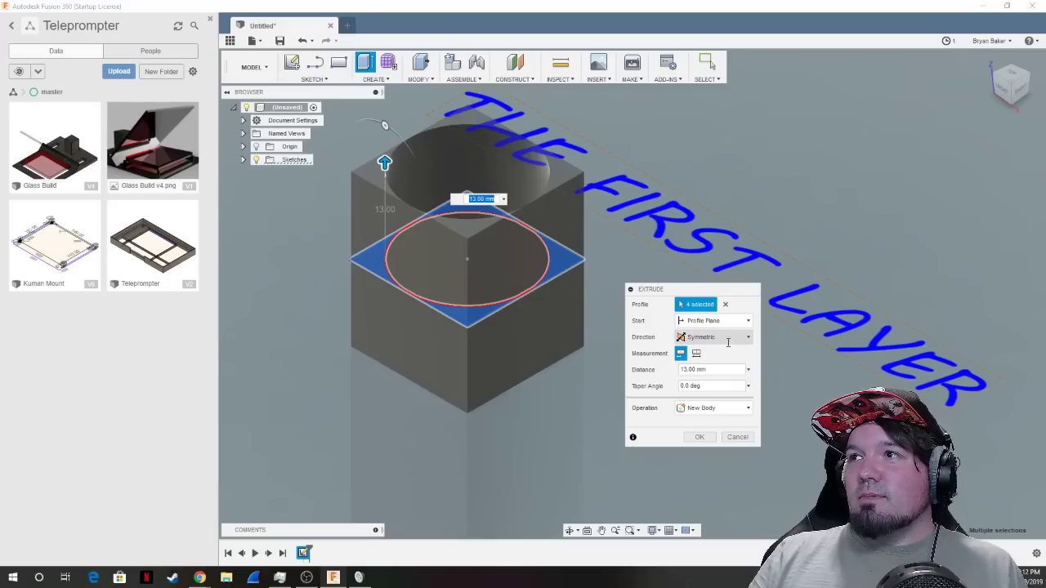
click(700, 338)
click(699, 353)
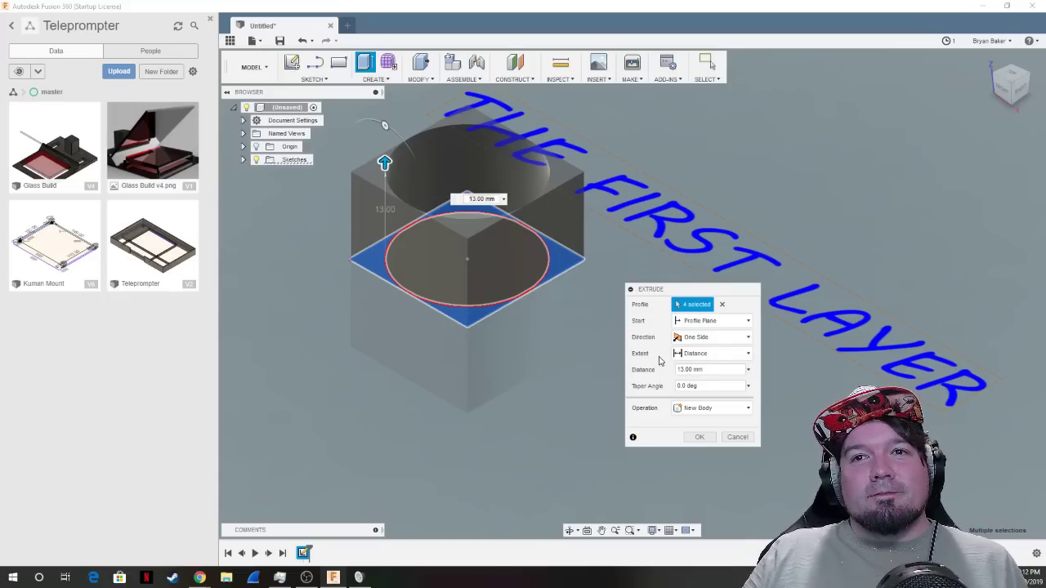
click(710, 408)
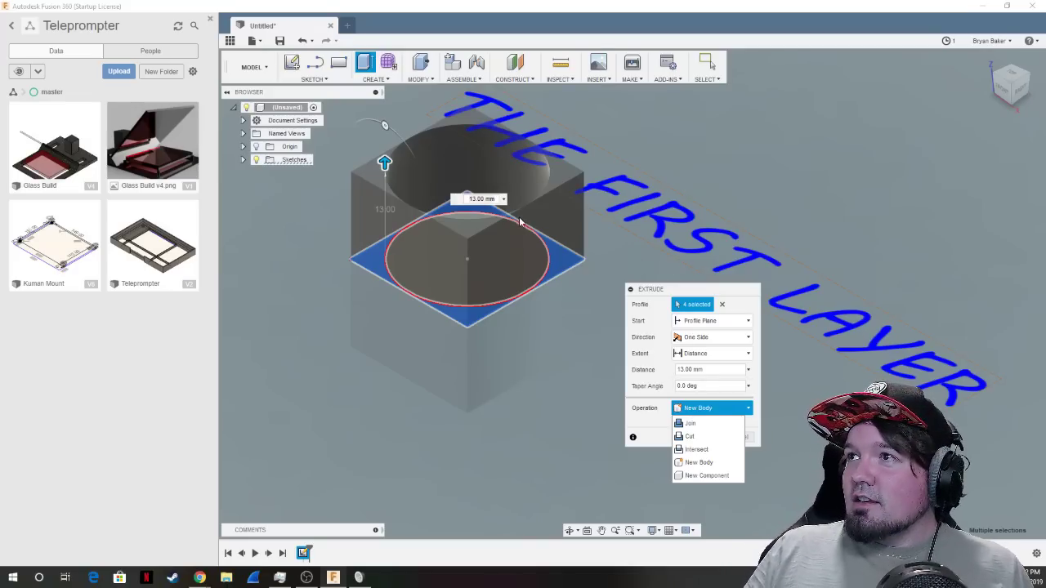
click(713, 374)
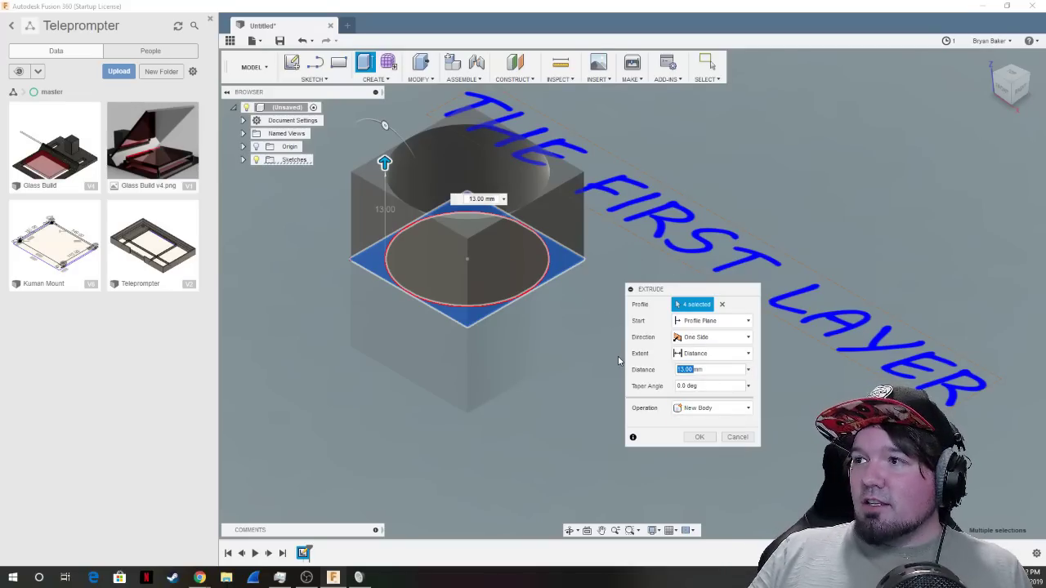
key(Return)
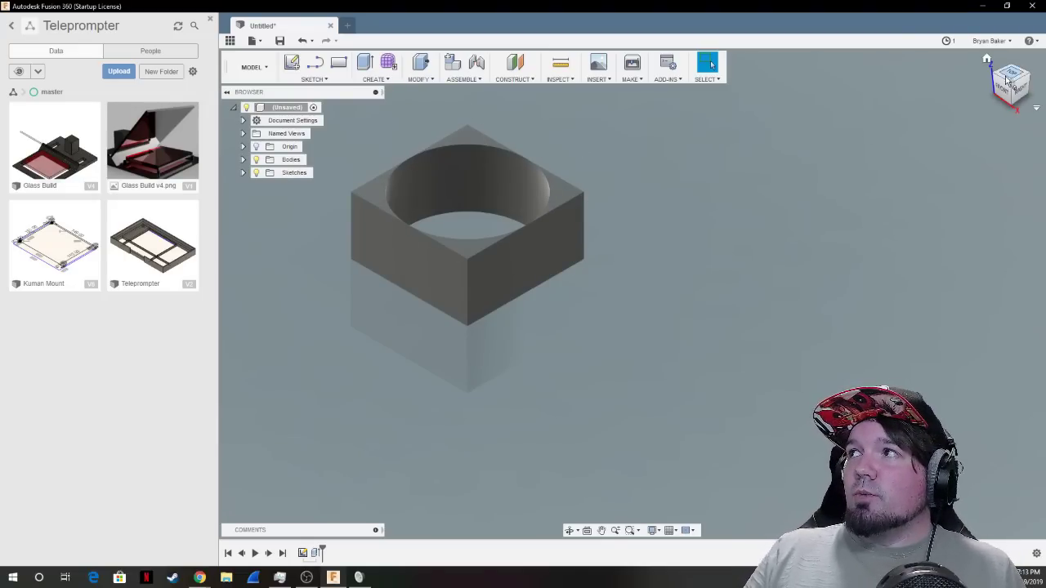
Turn Sketch1 back on so the THE FIRST LAYER text and circle show over the block.
mouse_move(1031, 91)
shift+middle_down()
mouse_move(1042, 81)
mouse_move(1044, 95)
mouse_move(746, 152)
shift+middle_up()
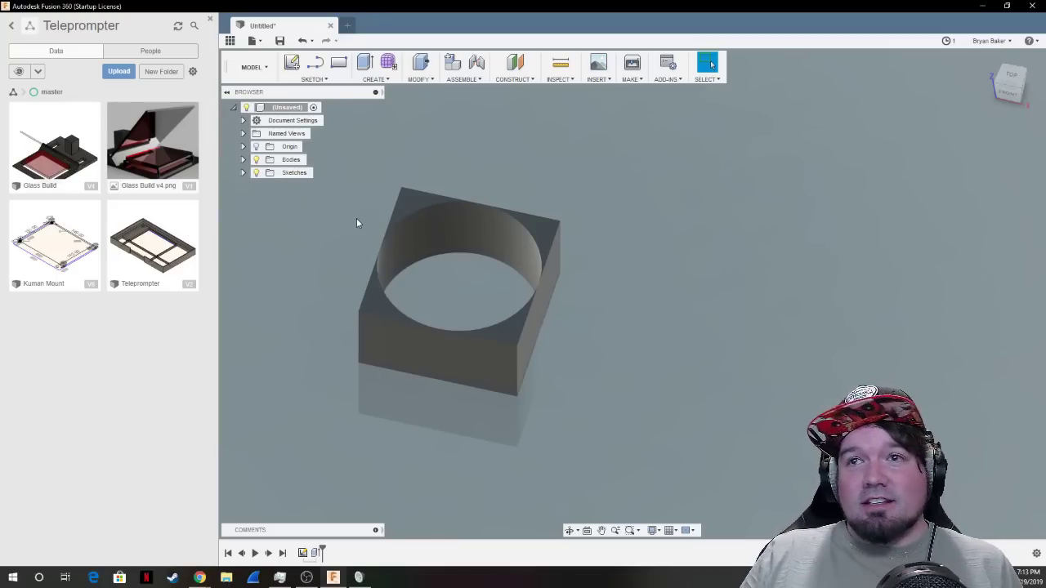
click(243, 173)
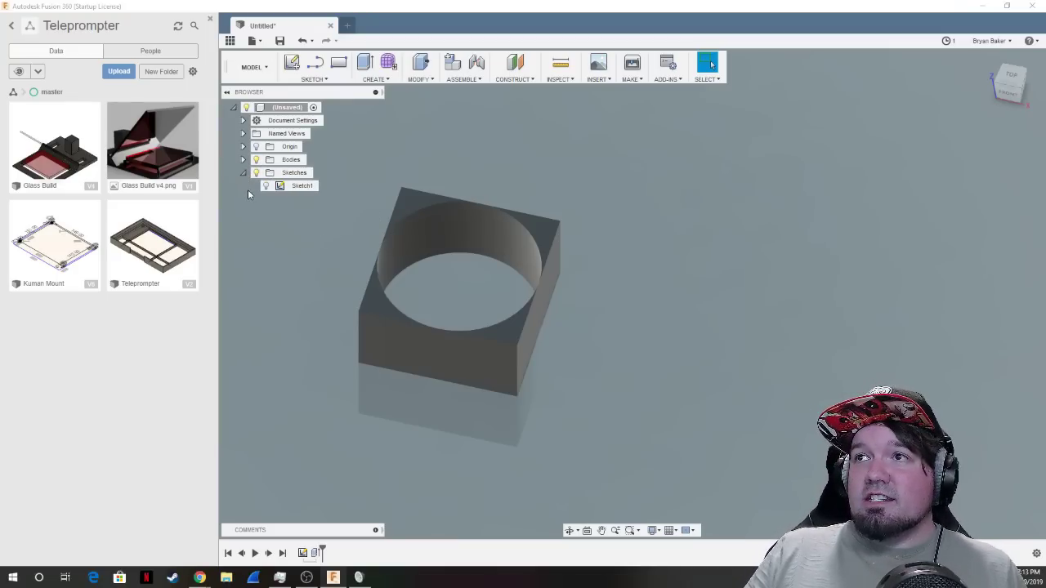
click(266, 186)
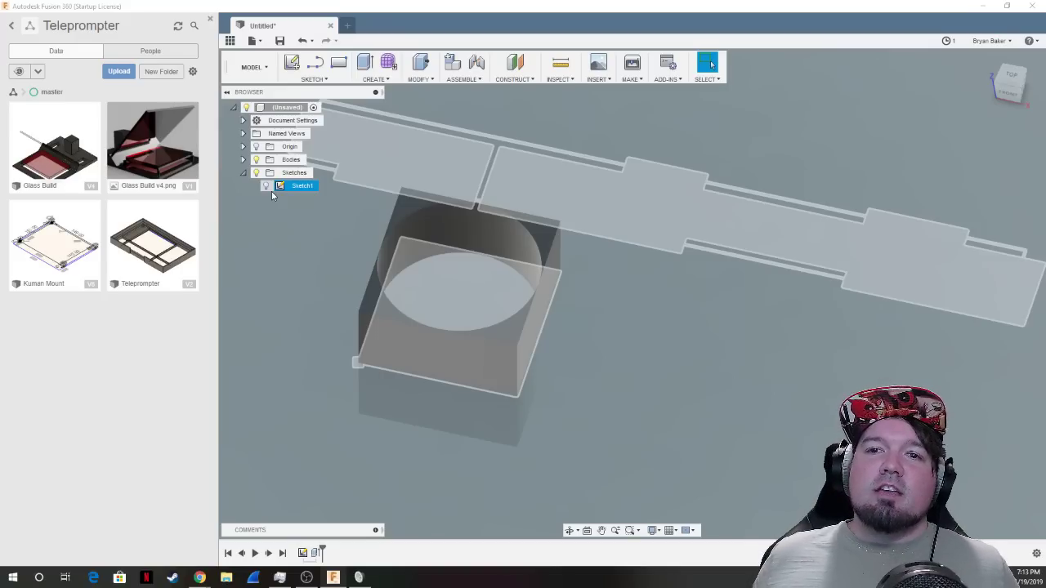
click(266, 187)
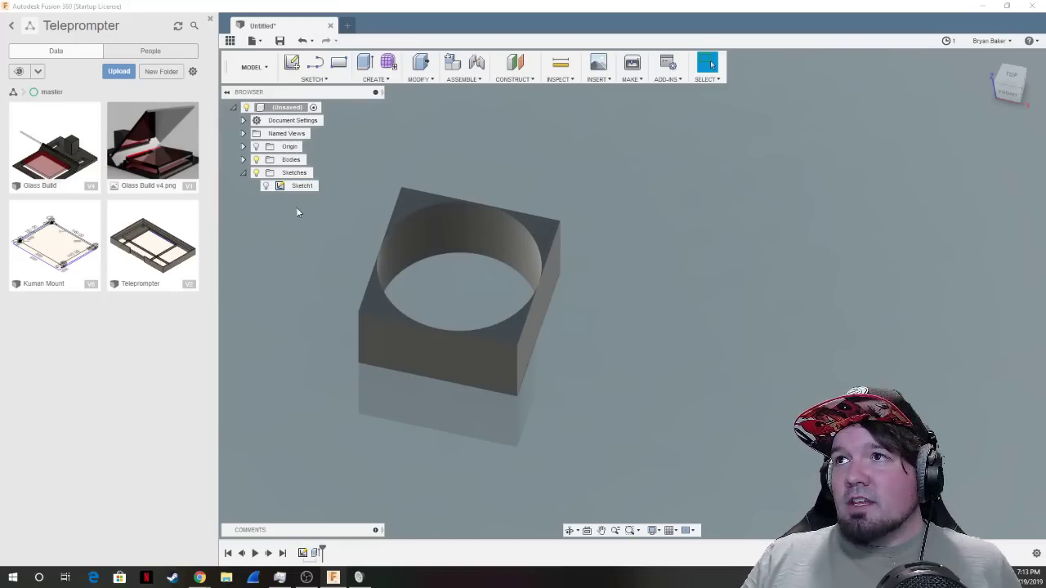
click(266, 186)
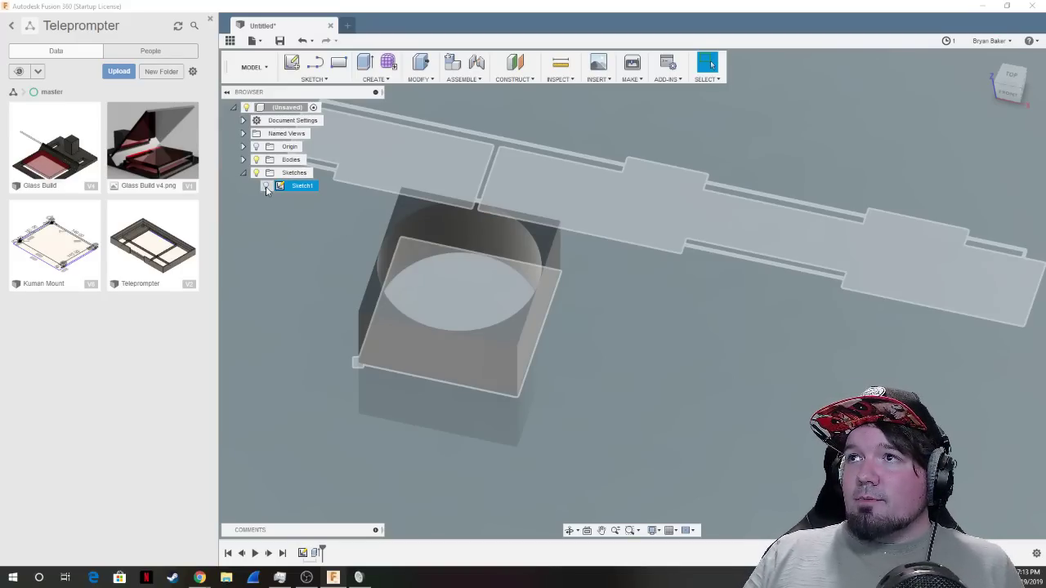
click(265, 187)
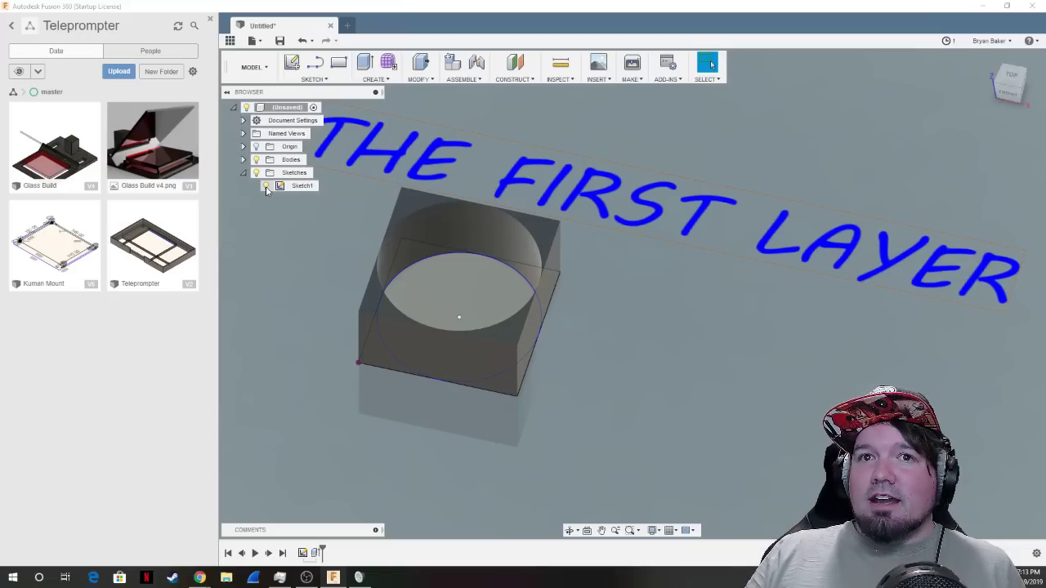
Extrude the THE FIRST LAYER text profile 5 mm into solid letters, then list the bodies.
key(e)
click(510, 183)
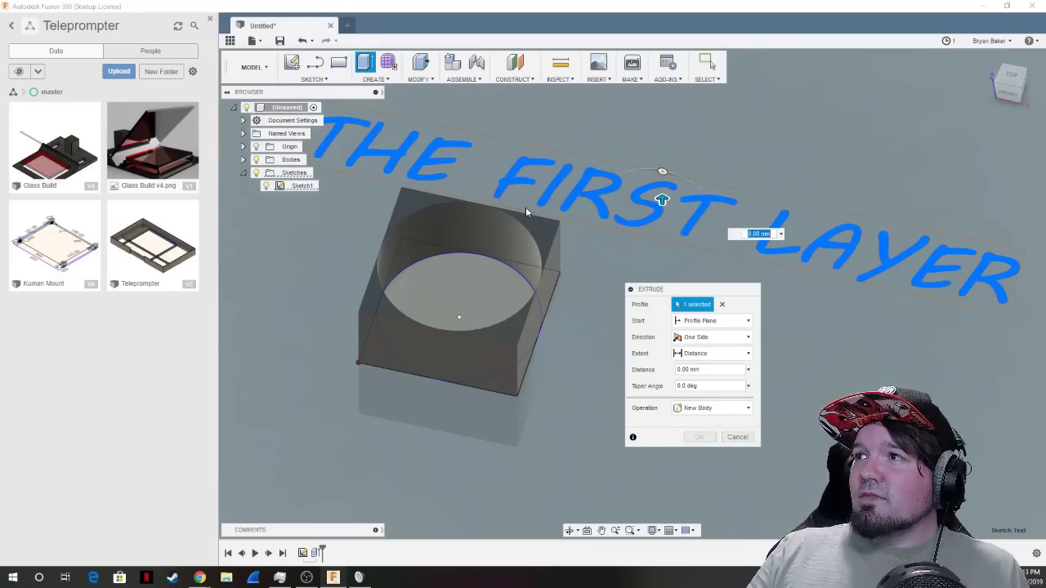
drag(660, 198, 664, 144)
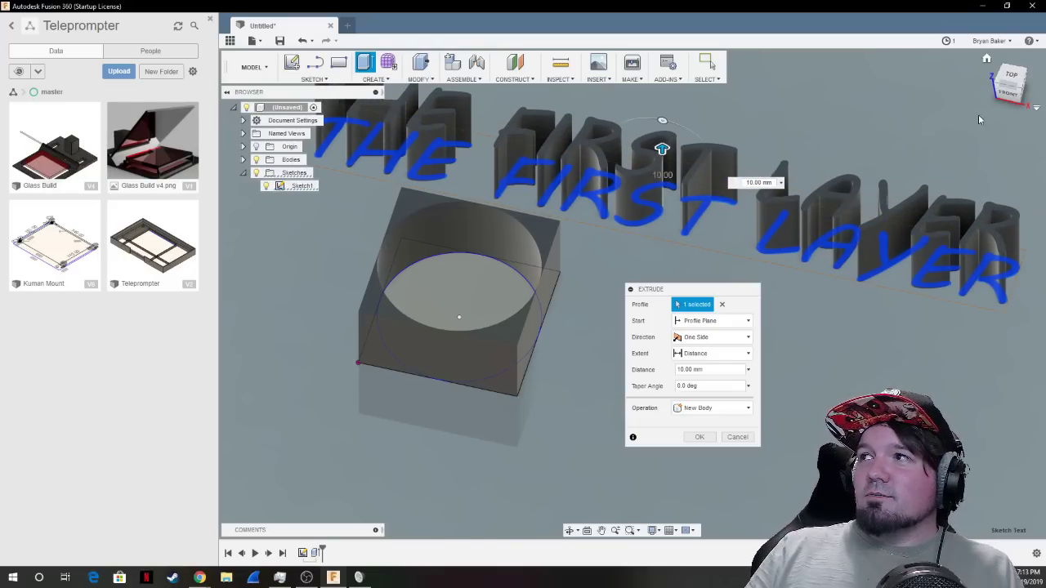
click(1010, 76)
click(1012, 87)
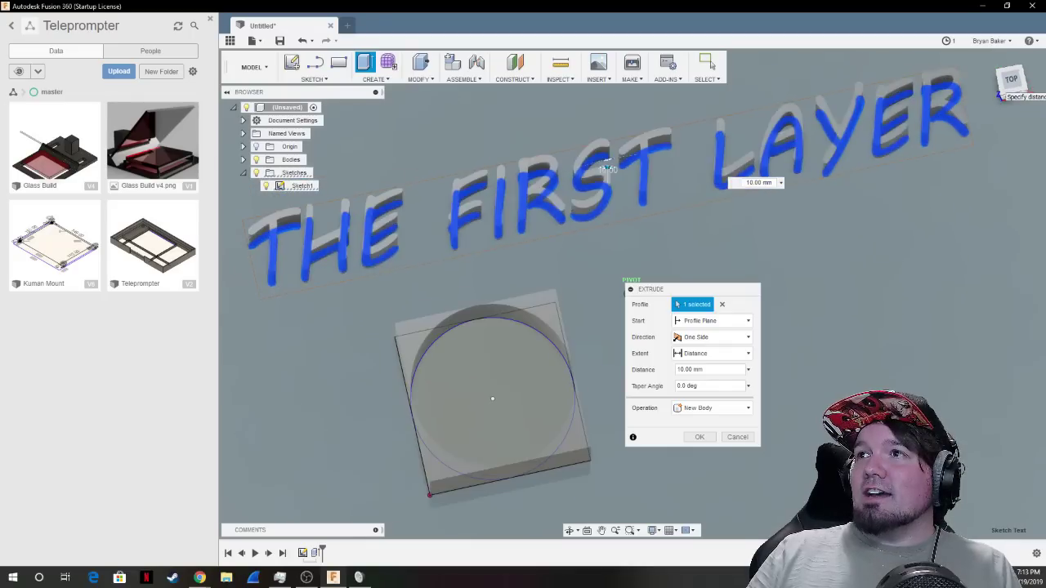
click(1010, 86)
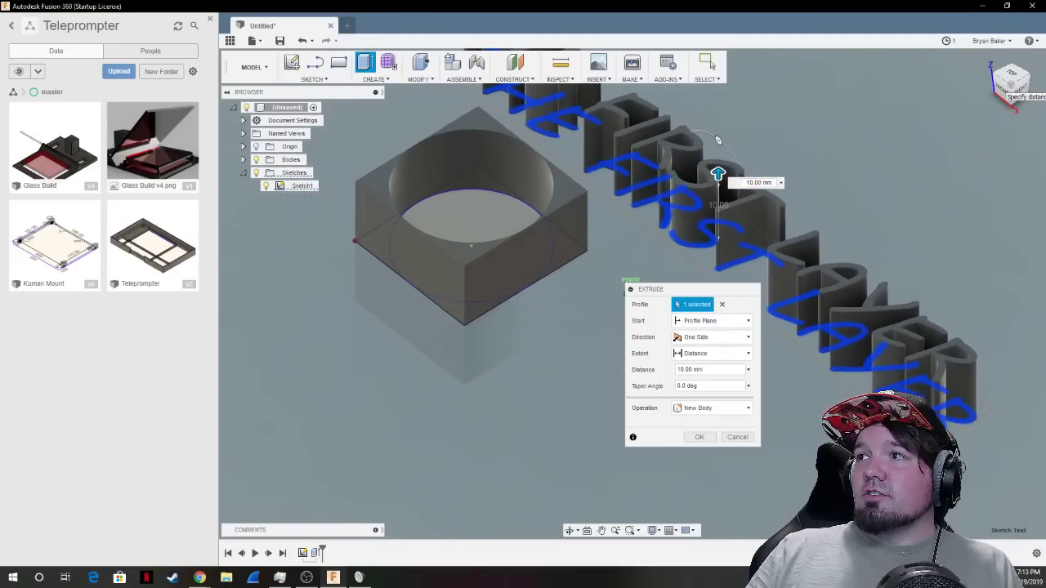
triple_click(709, 370)
text(5)
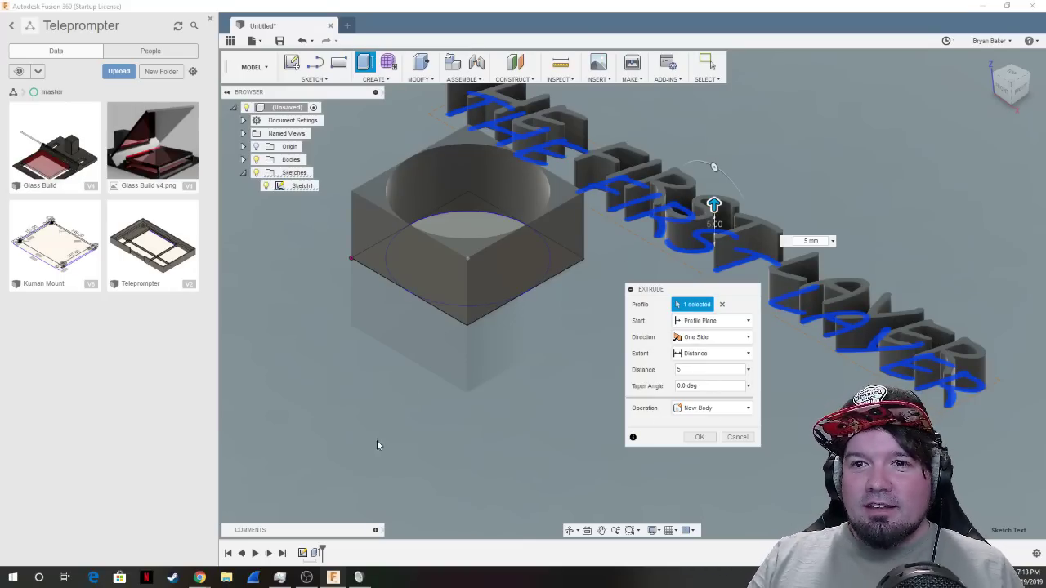
click(699, 437)
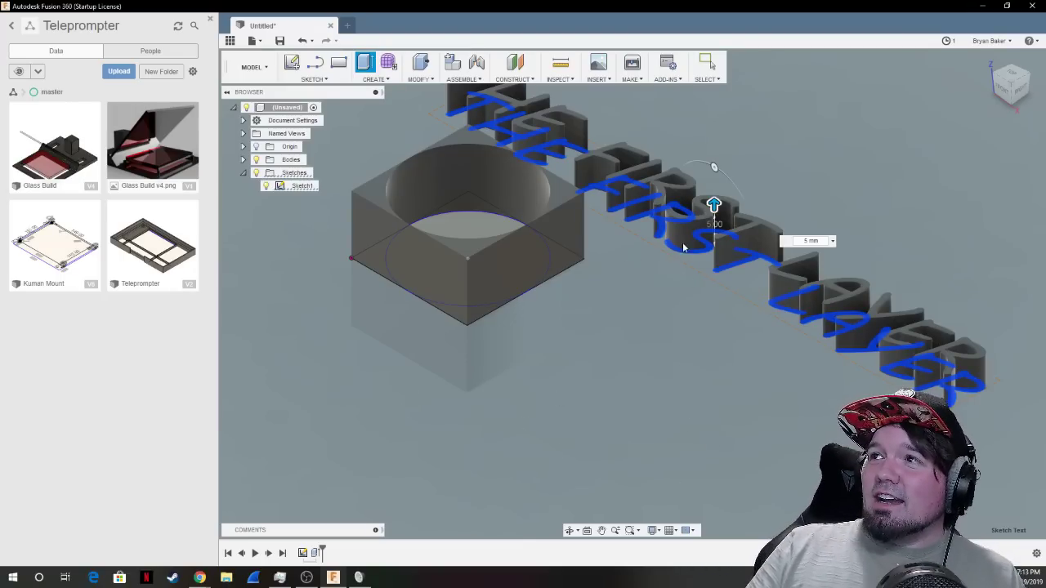
click(1011, 83)
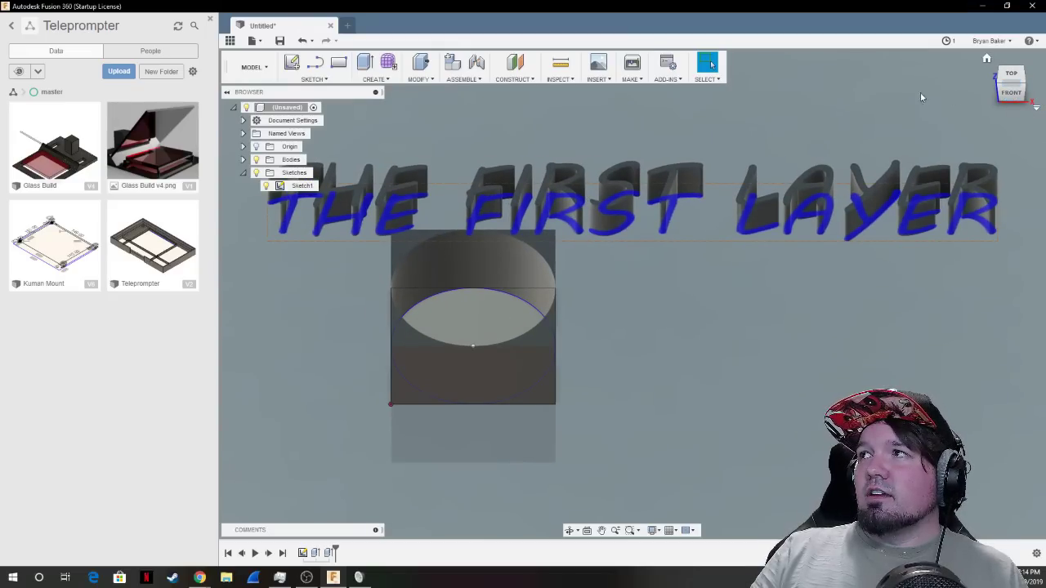
click(243, 159)
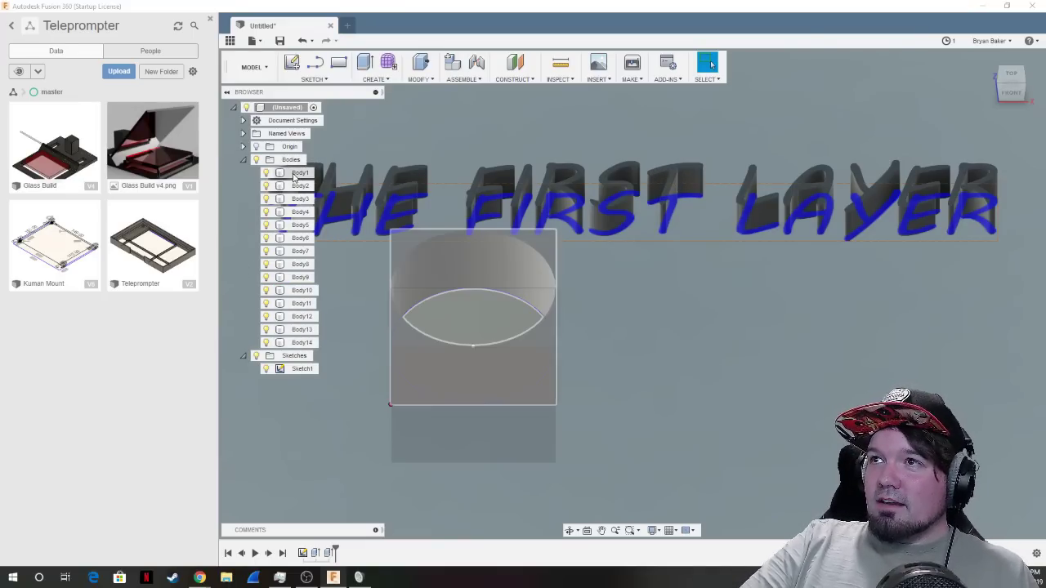
Select only Body1, the square block, viewing it from a raised angle.
click(300, 172)
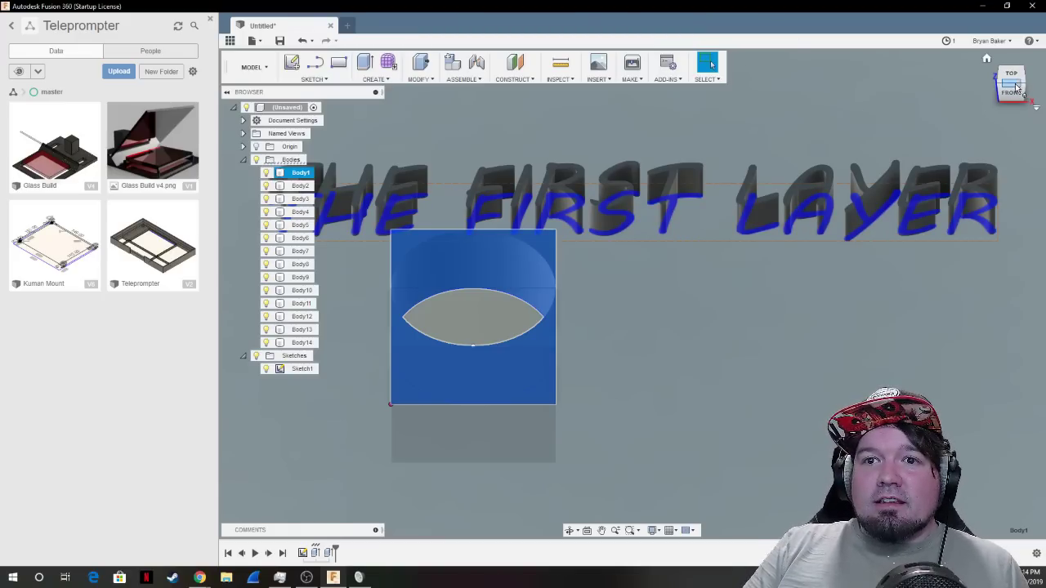
mouse_move(1006, 85)
mouse_down()
mouse_move(998, 79)
mouse_move(998, 95)
mouse_up()
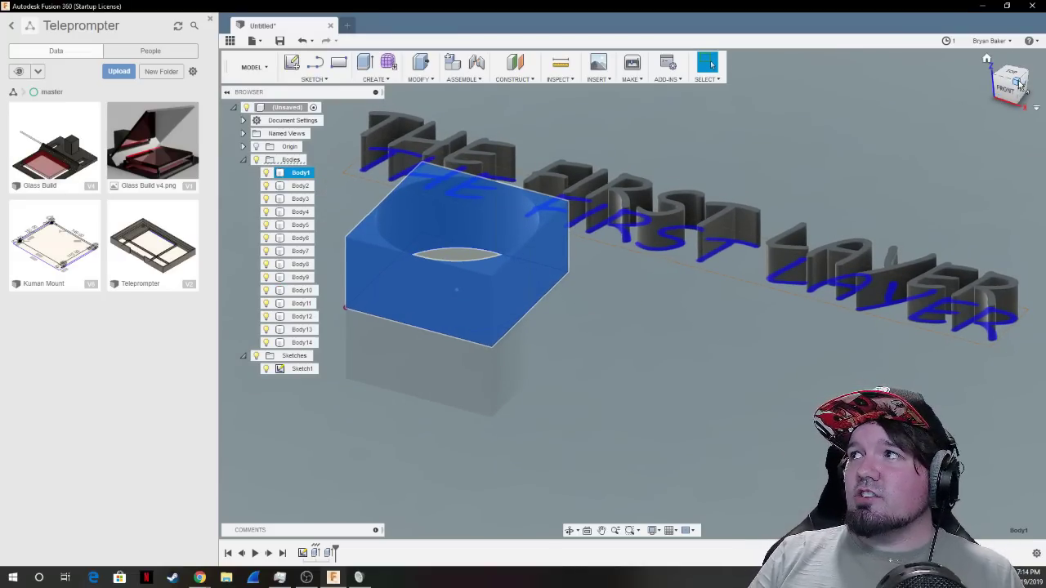
drag(1005, 98, 993, 89)
click(489, 217)
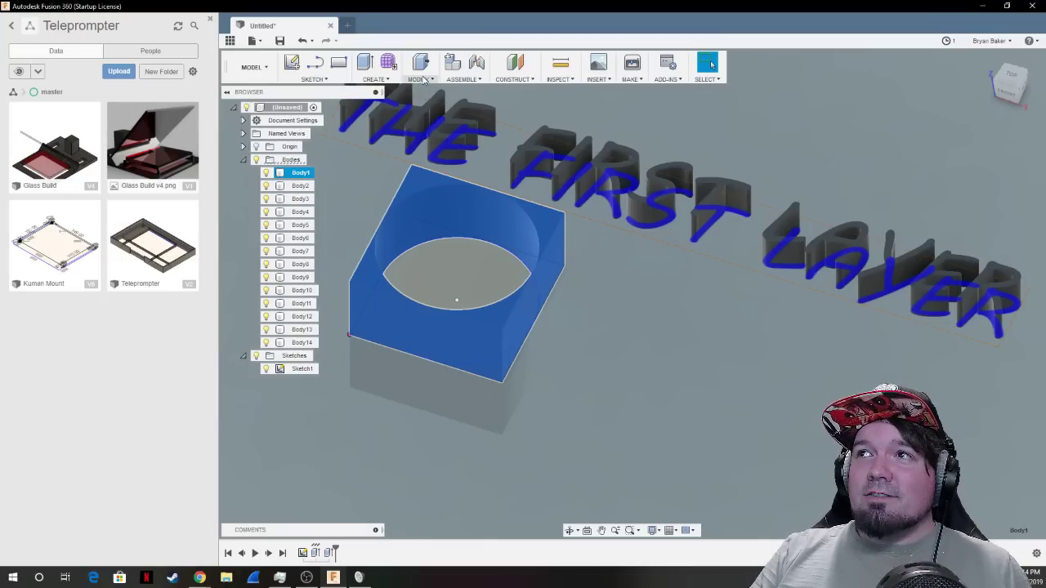
click(396, 81)
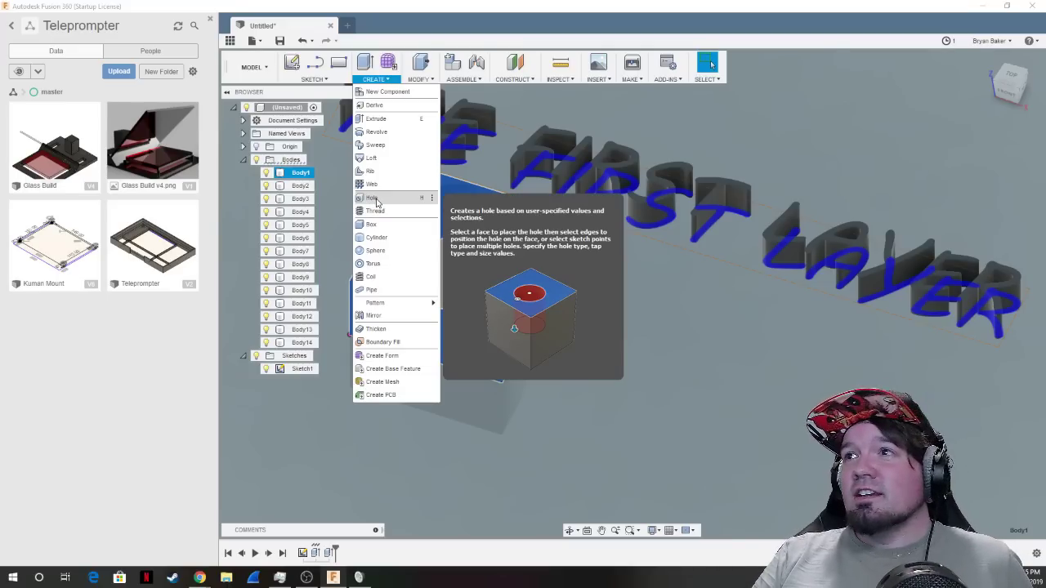
click(419, 79)
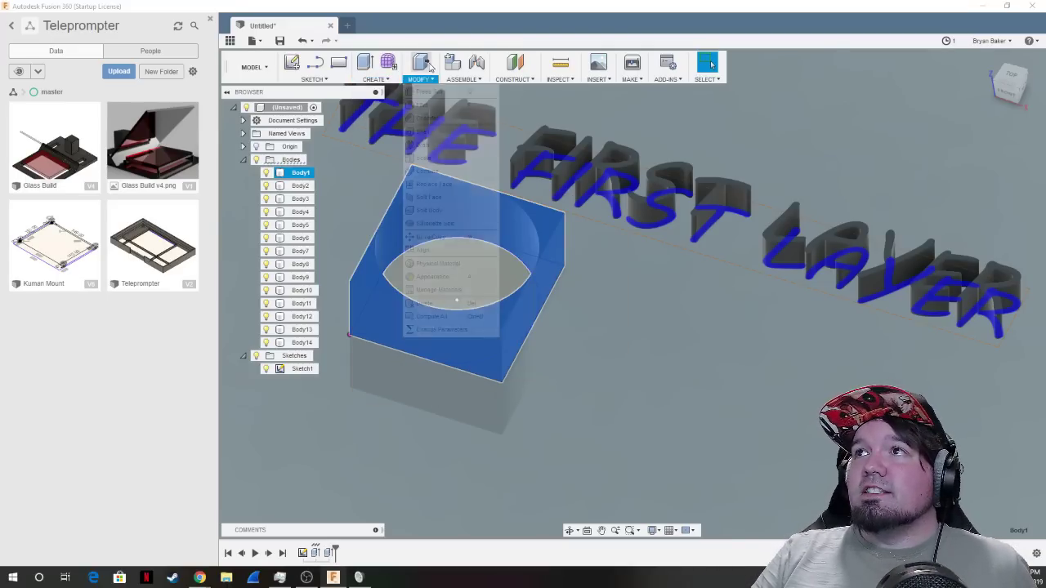
click(419, 79)
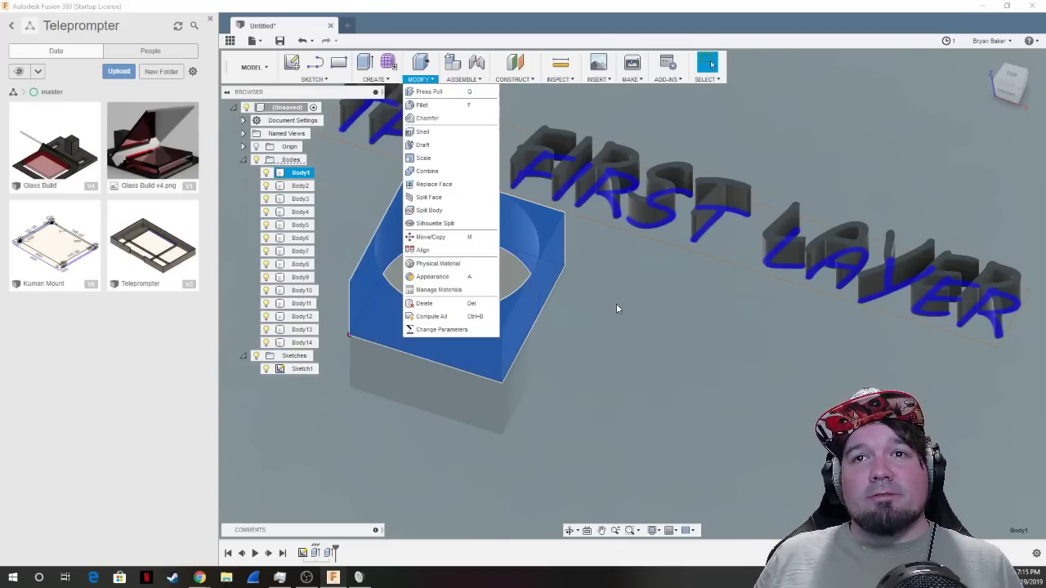
click(666, 79)
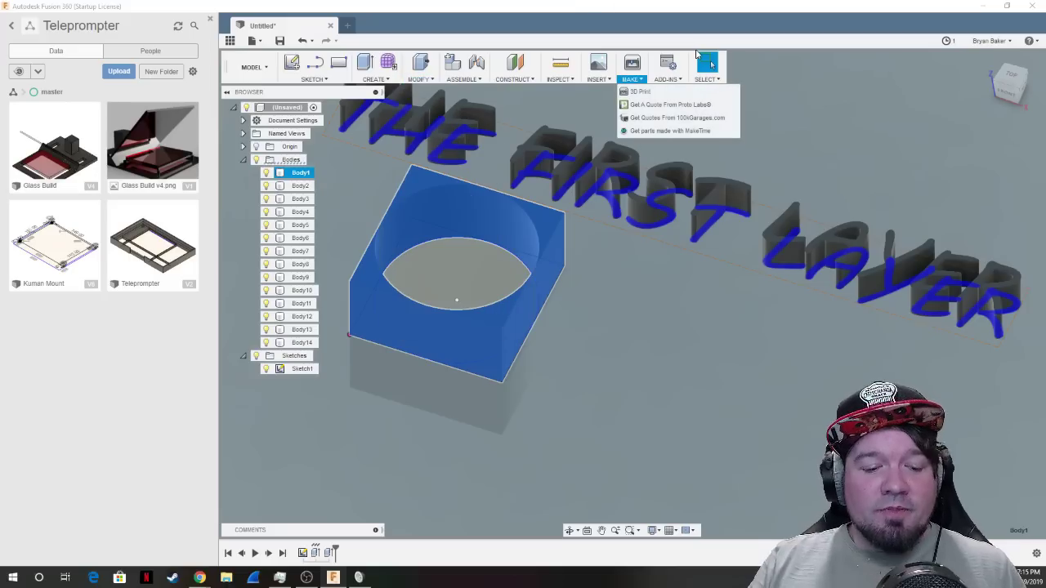
click(631, 376)
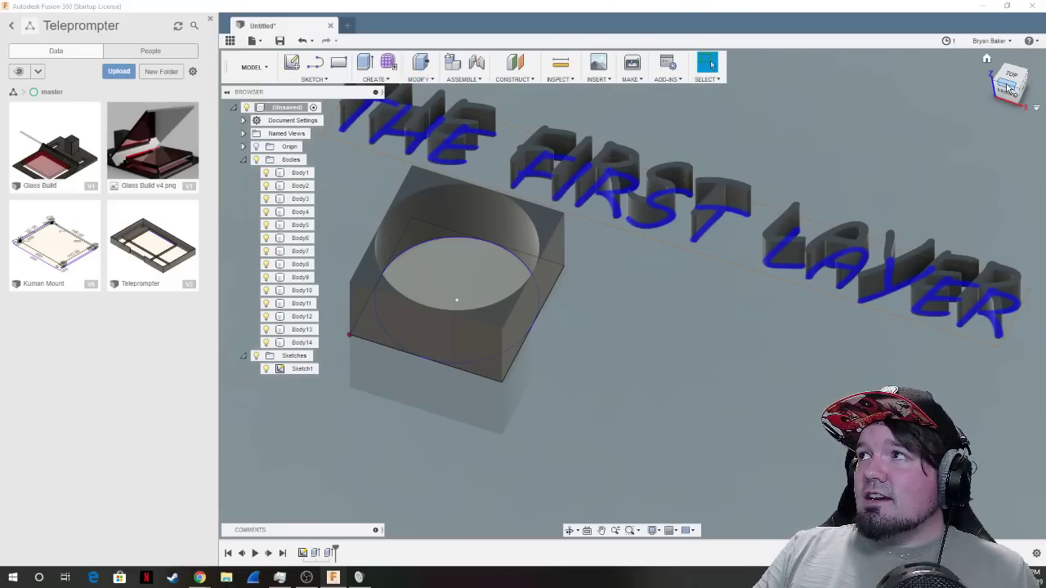
Create Sketch2 on the square block's side face.
mouse_move(693, 67)
shift+middle_down()
mouse_move(710, 66)
mouse_move(670, 147)
shift+middle_up()
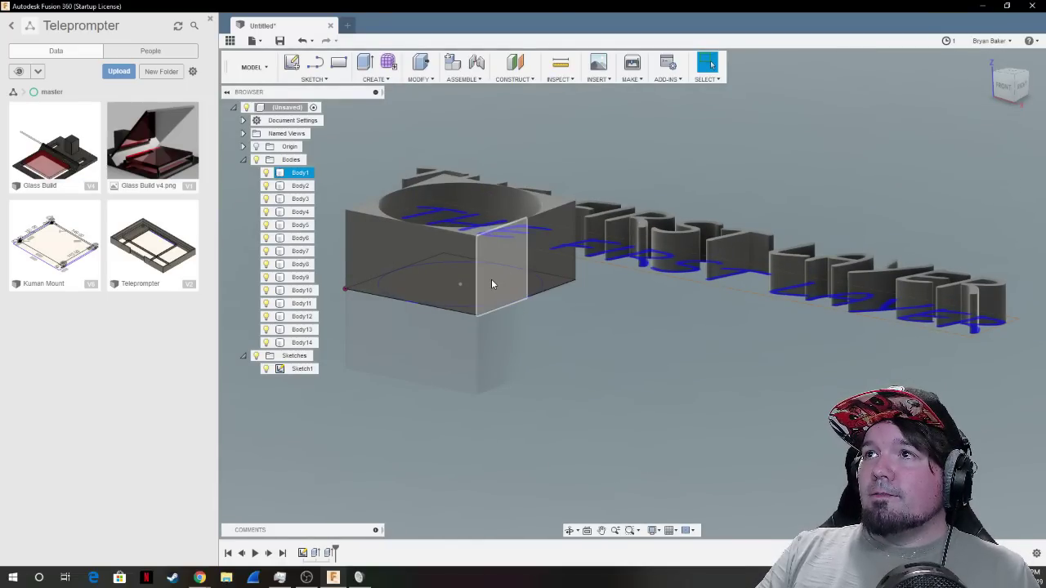
click(291, 64)
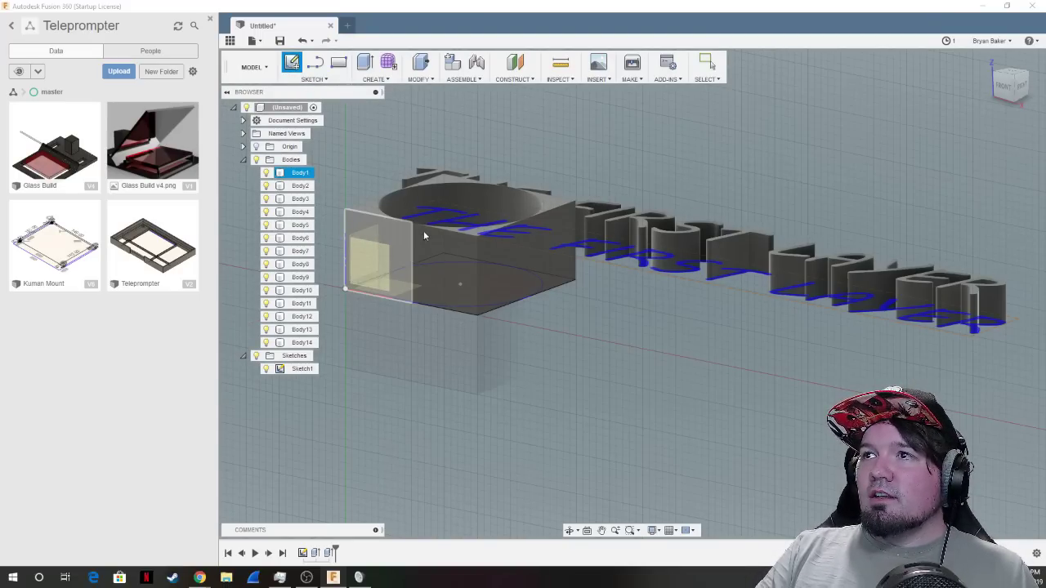
click(364, 261)
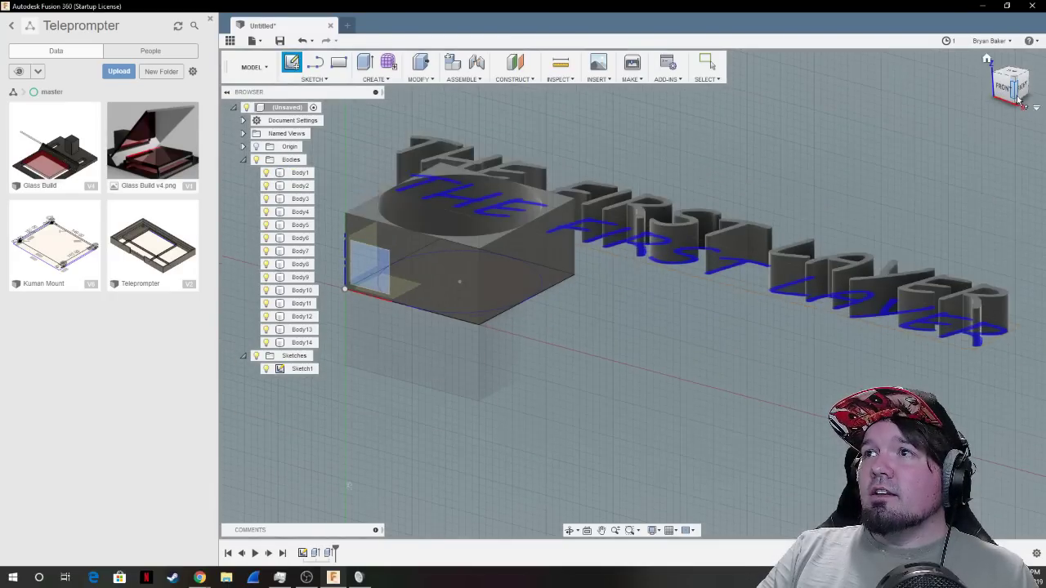
shift+middle_drag(631, 293, 518, 253)
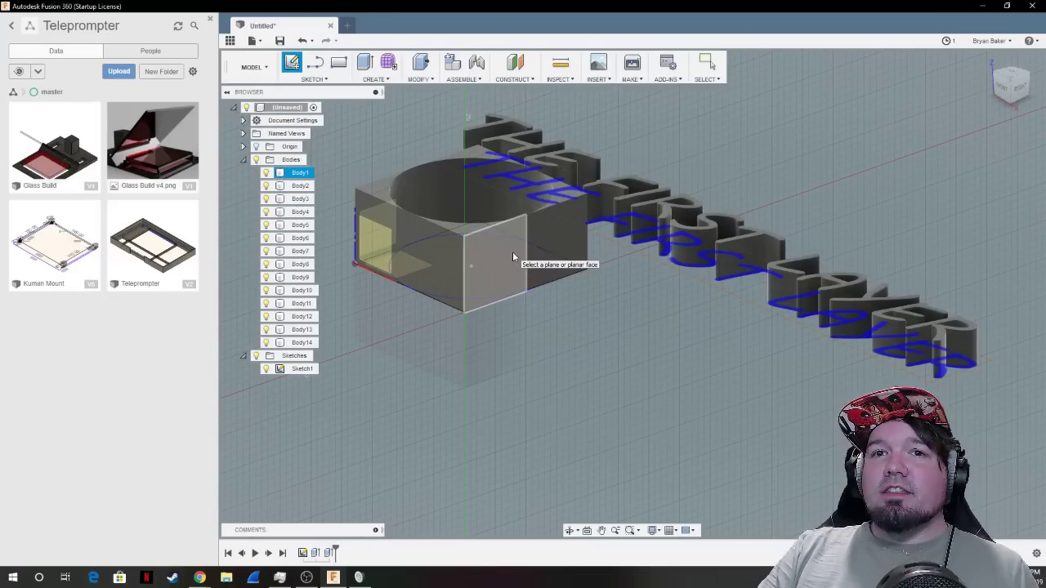
click(512, 255)
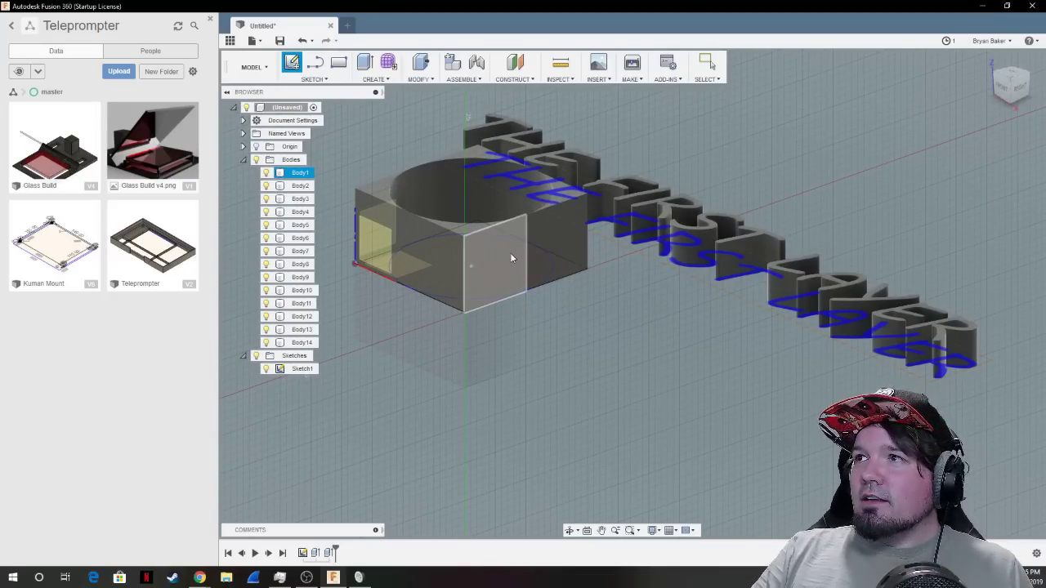
Add 10 mm tall Arial sketch text 'TFL' on the block's side face.
scroll(553, 264, up, 5)
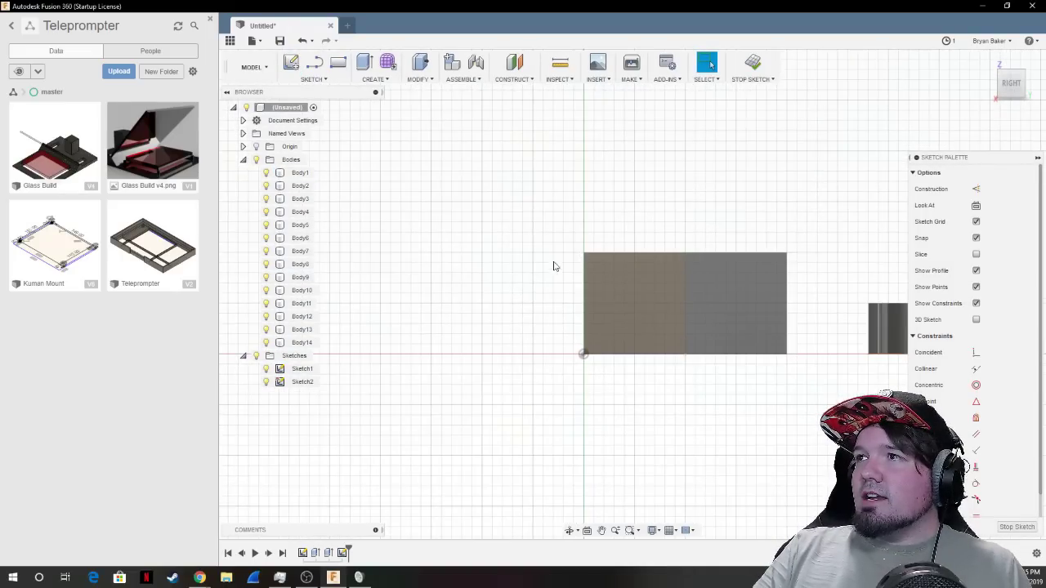
scroll(577, 360, up, 2)
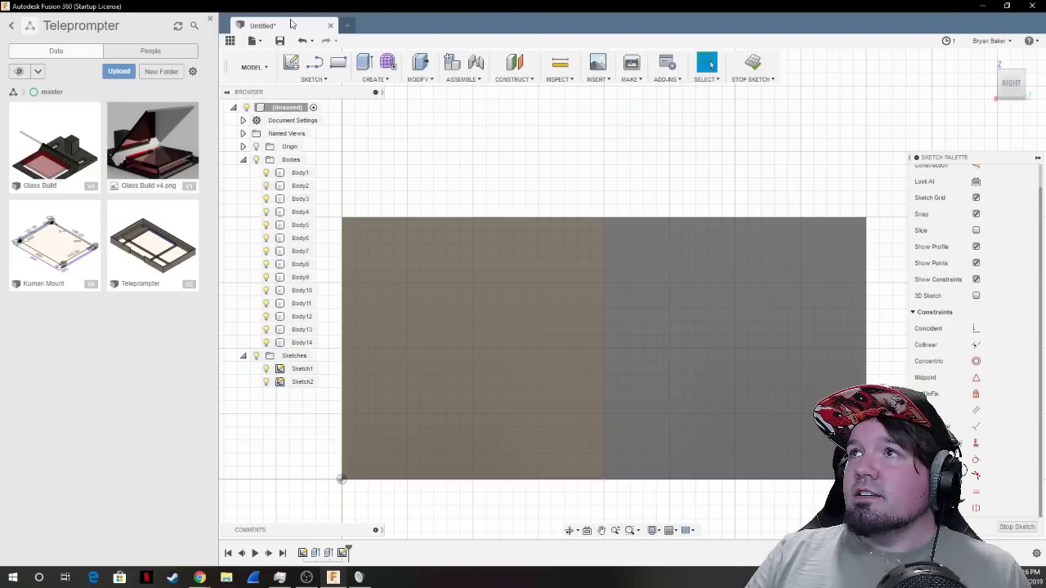
click(310, 79)
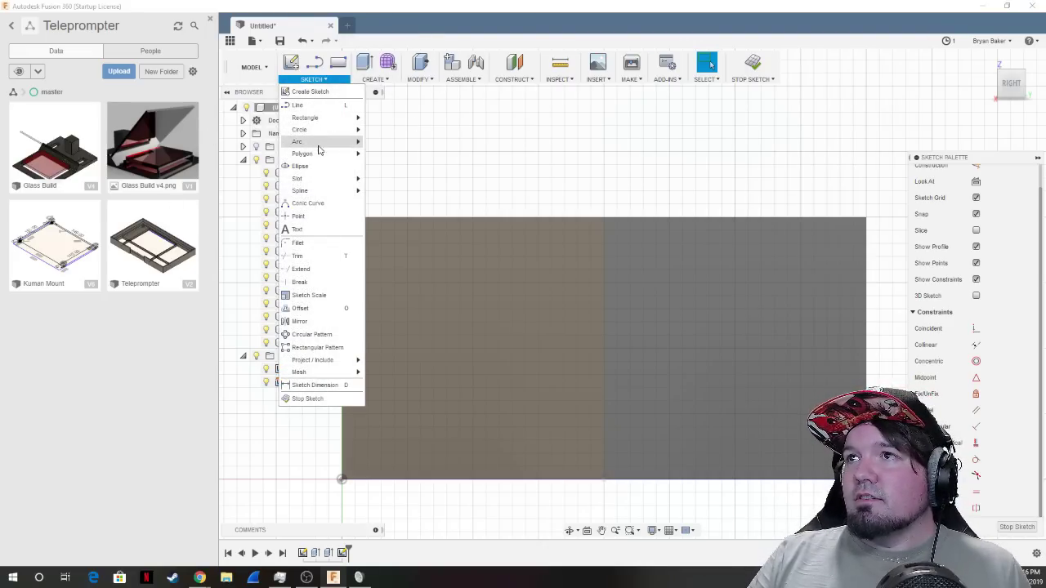
click(319, 237)
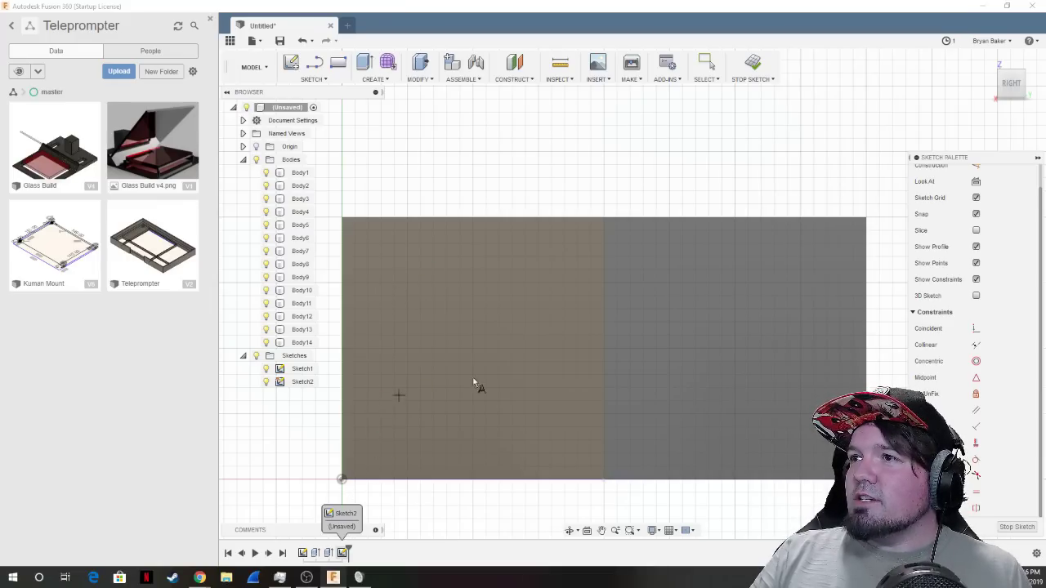
click(380, 414)
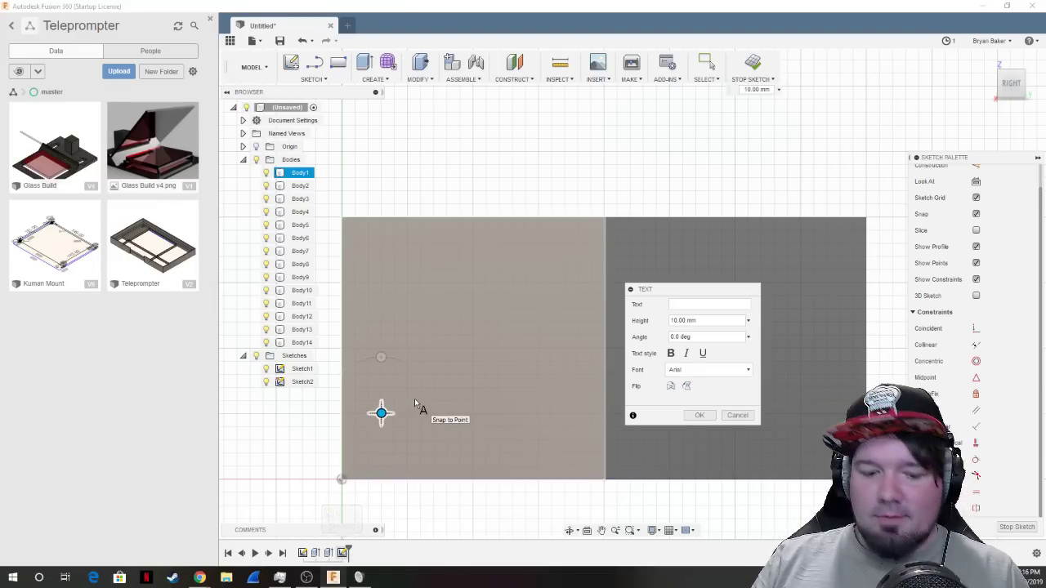
text(TF)
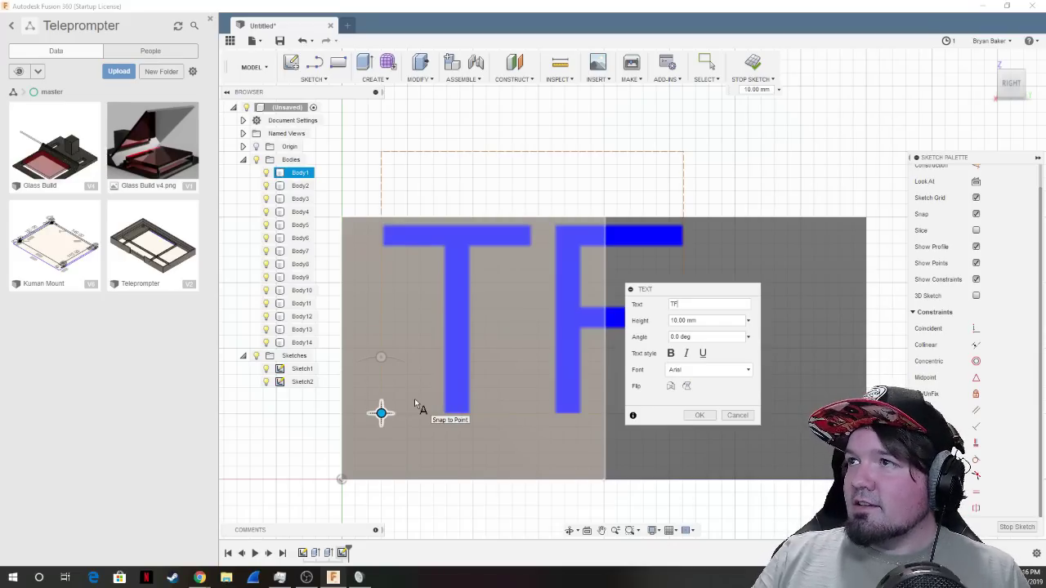
text(L)
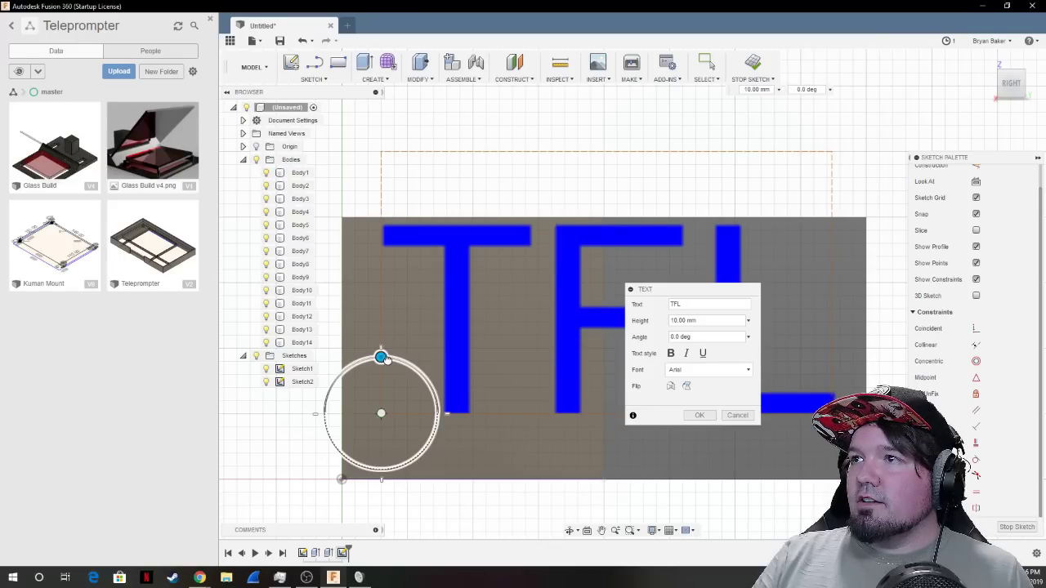
mouse_move(381, 356)
mouse_down()
mouse_move(413, 367)
mouse_move(399, 349)
mouse_move(380, 356)
mouse_up()
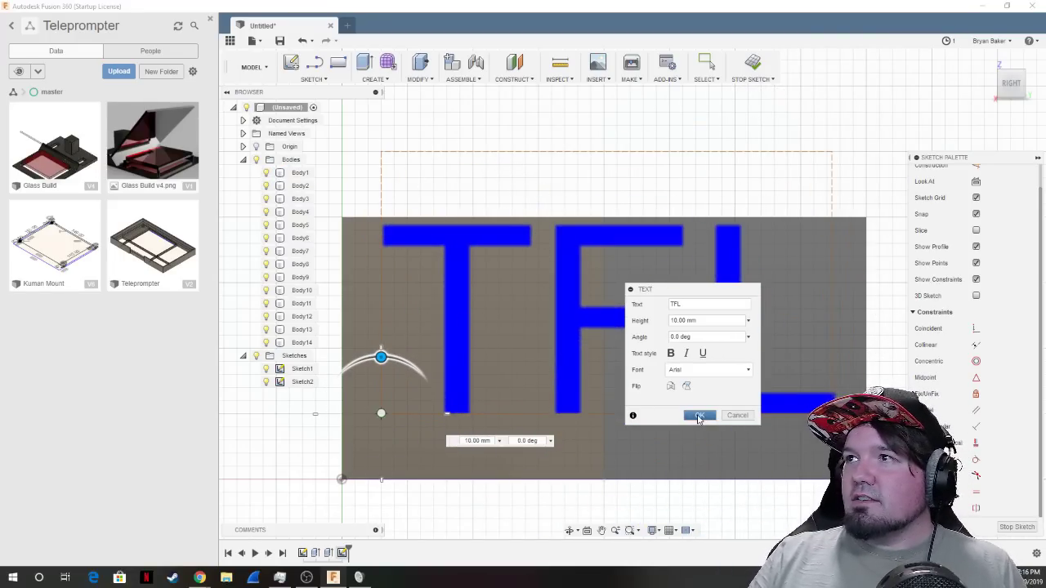
click(698, 415)
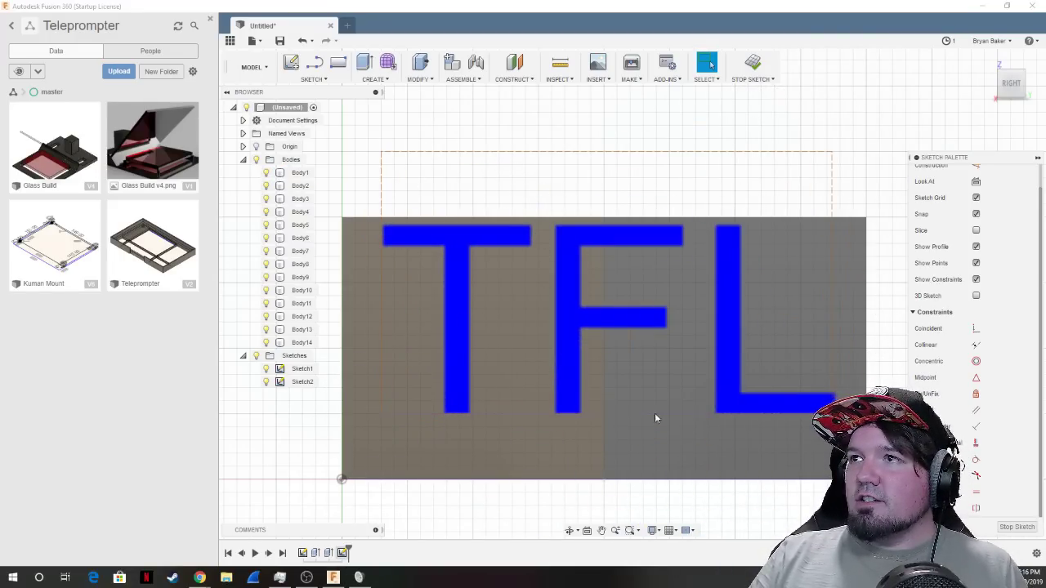
Move the TFL text down 1 mm, finish Sketch2, and switch to an angled view.
click(409, 237)
key(m)
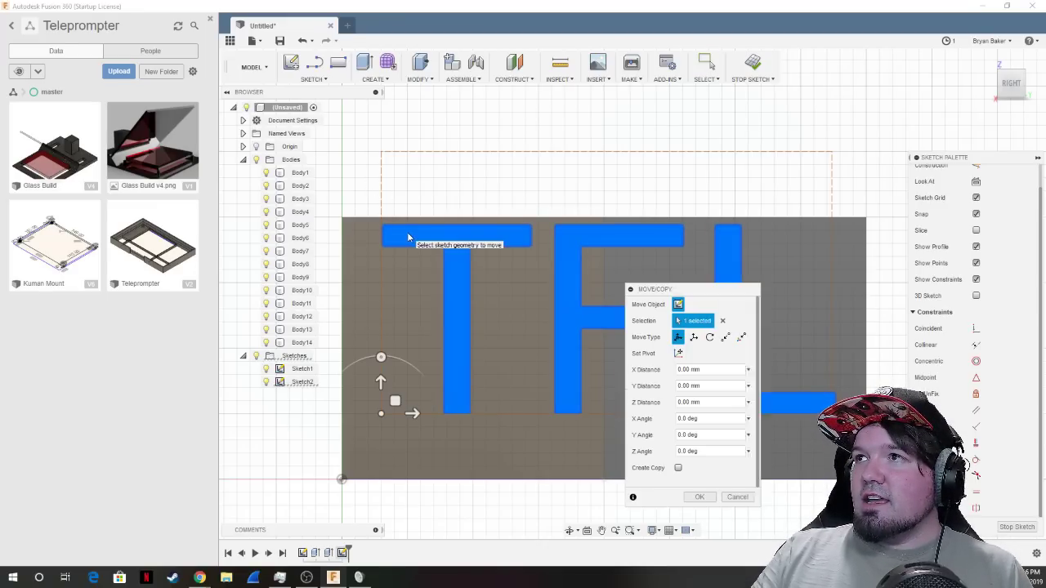
drag(380, 380, 381, 407)
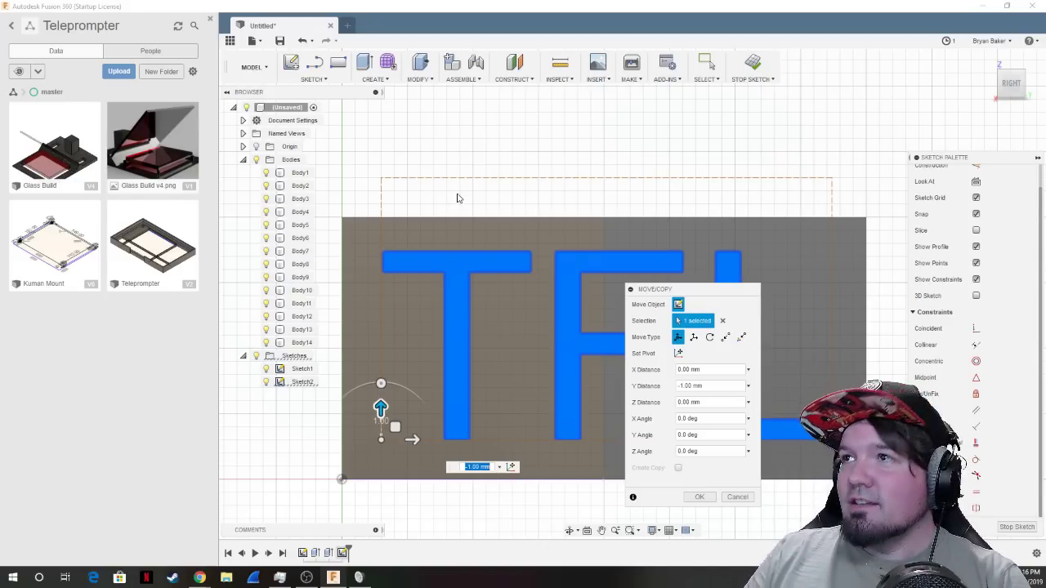
key(Return)
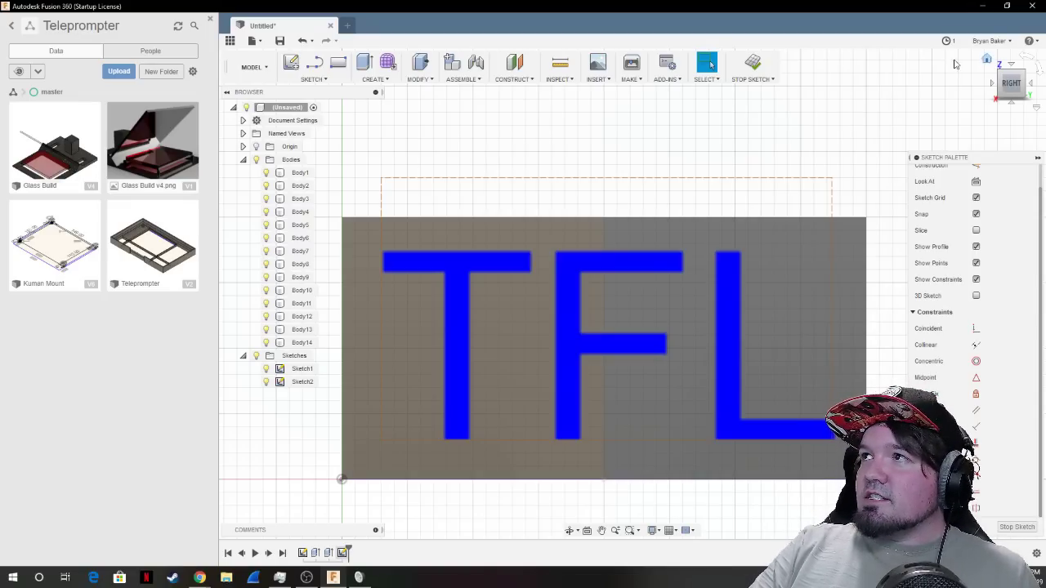
click(753, 63)
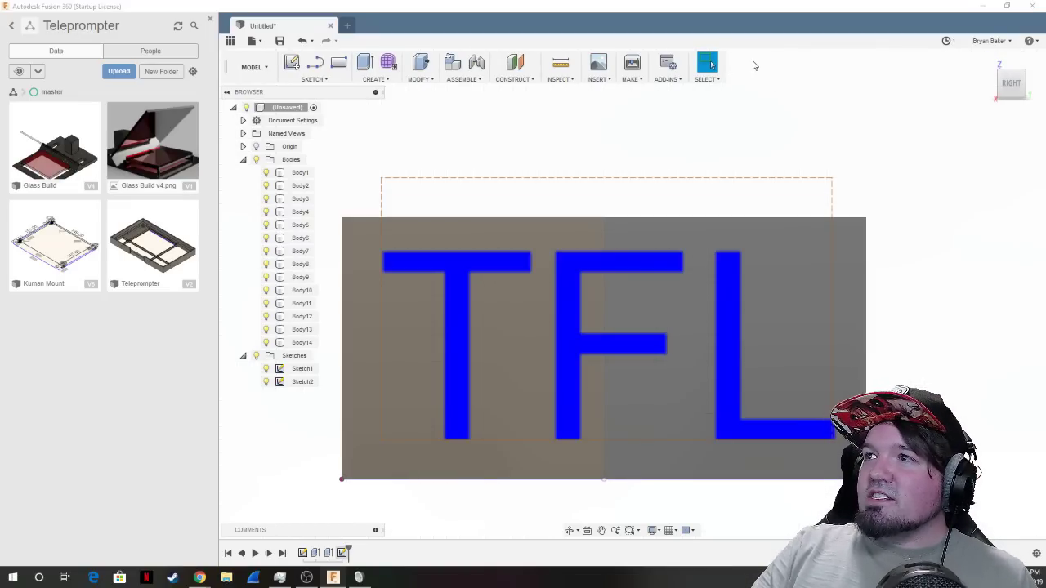
click(1003, 76)
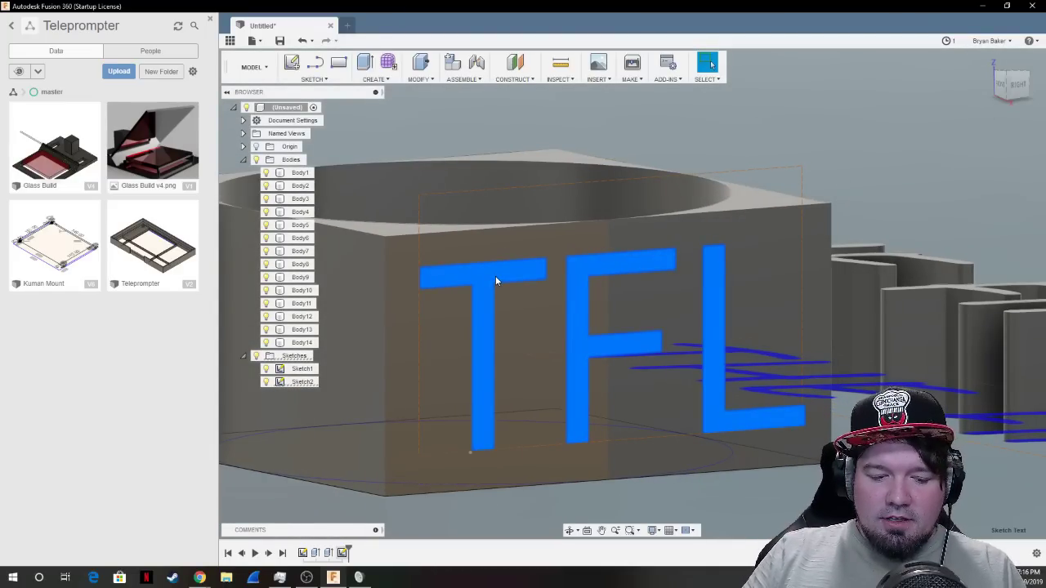
Extrude the TFL profile as a Cut 22 mm deep into the block.
key(e)
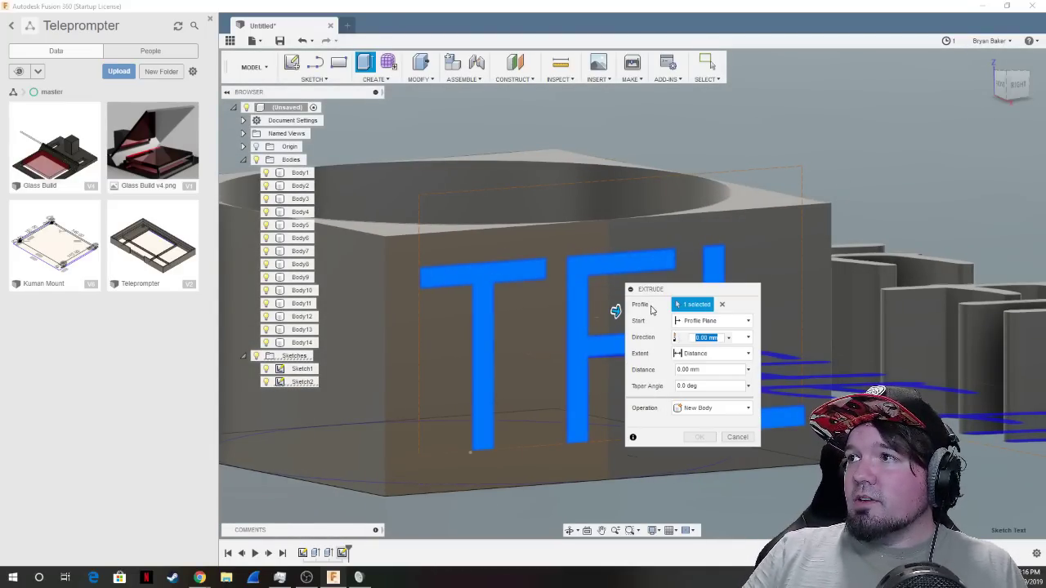
drag(695, 290, 845, 89)
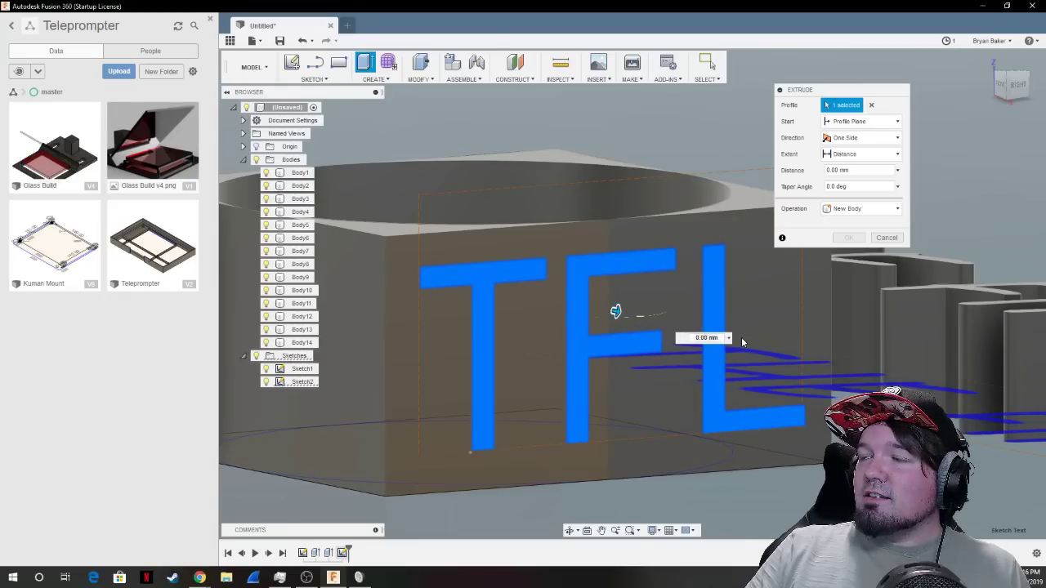
drag(619, 311, 590, 319)
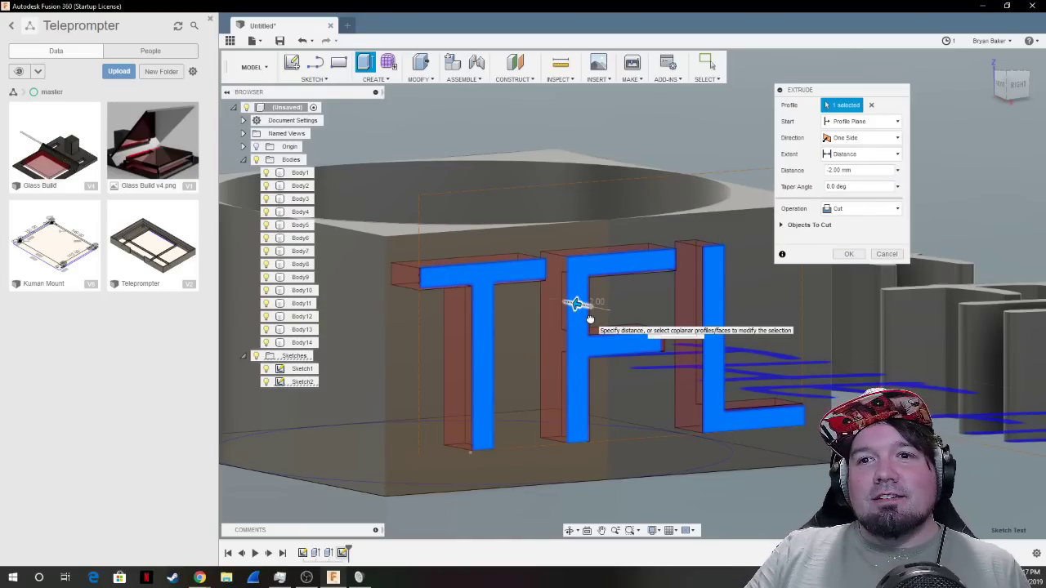
key(Tab)
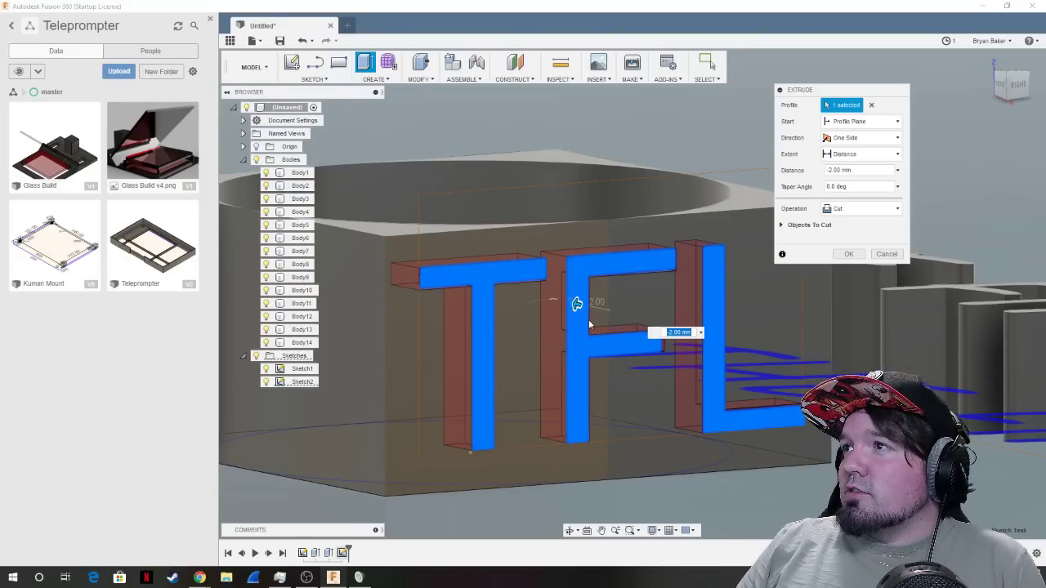
click(581, 309)
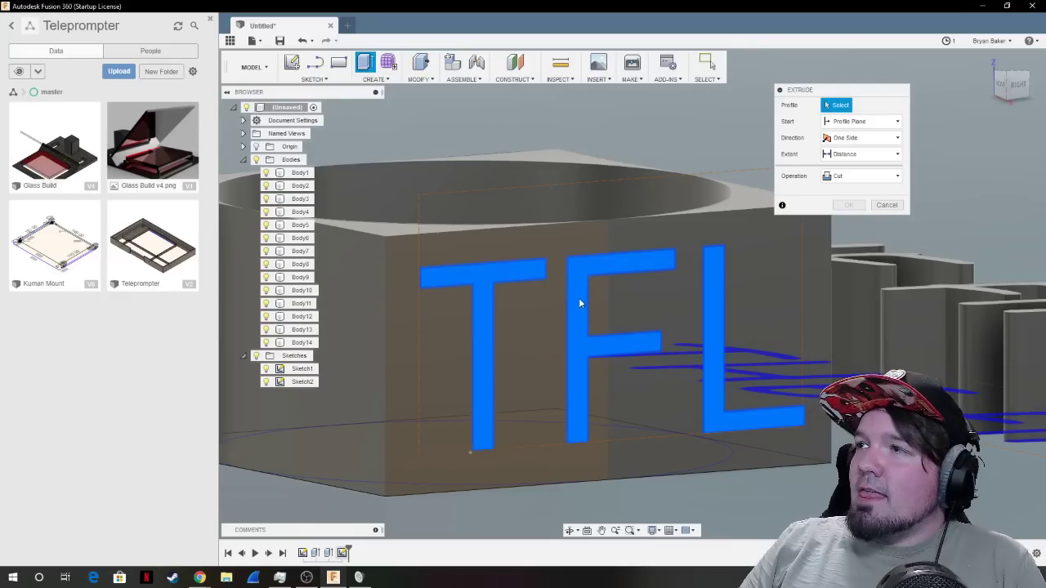
click(580, 303)
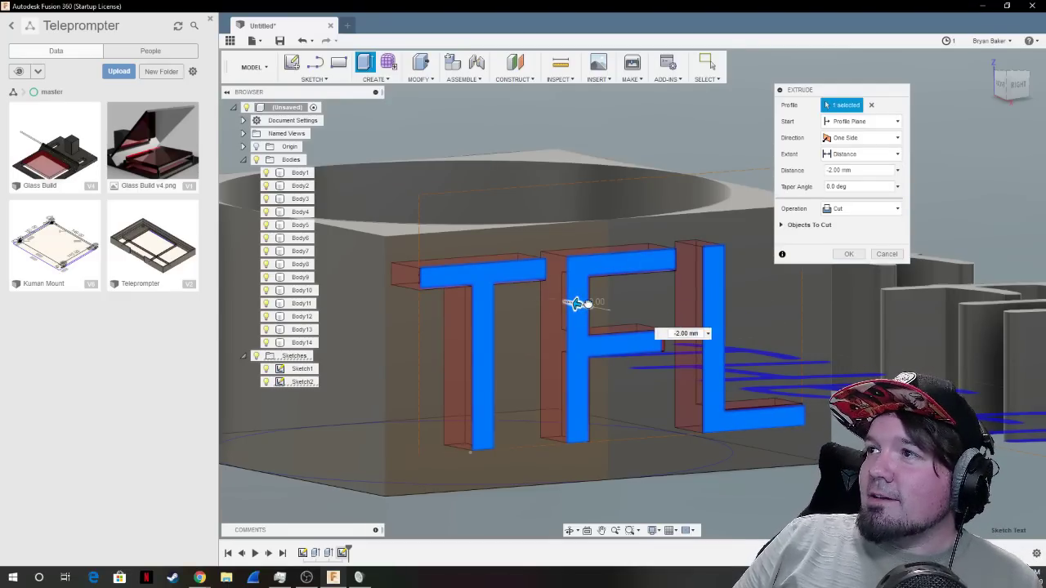
drag(579, 303, 729, 343)
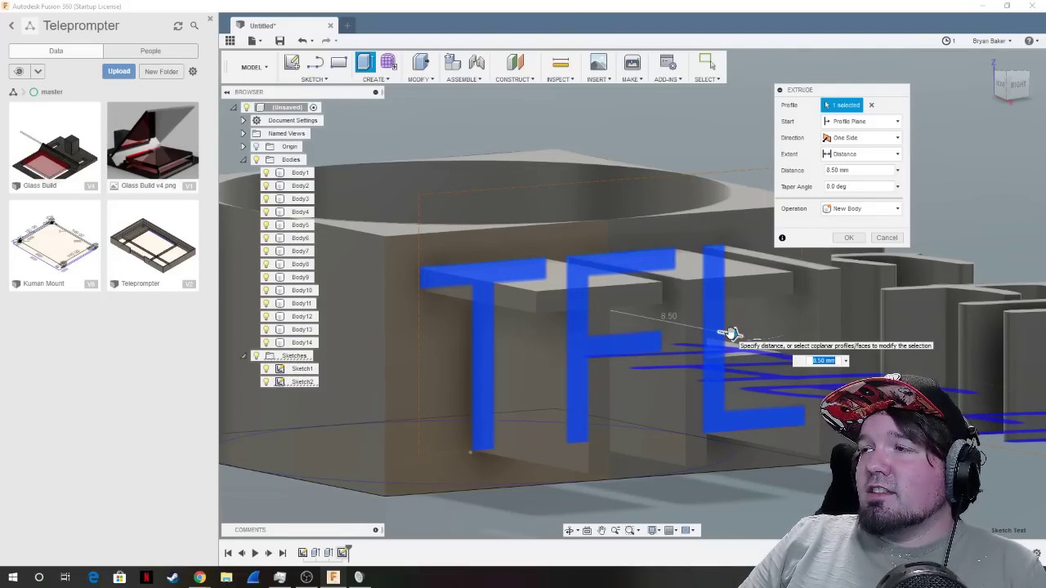
drag(732, 333, 514, 292)
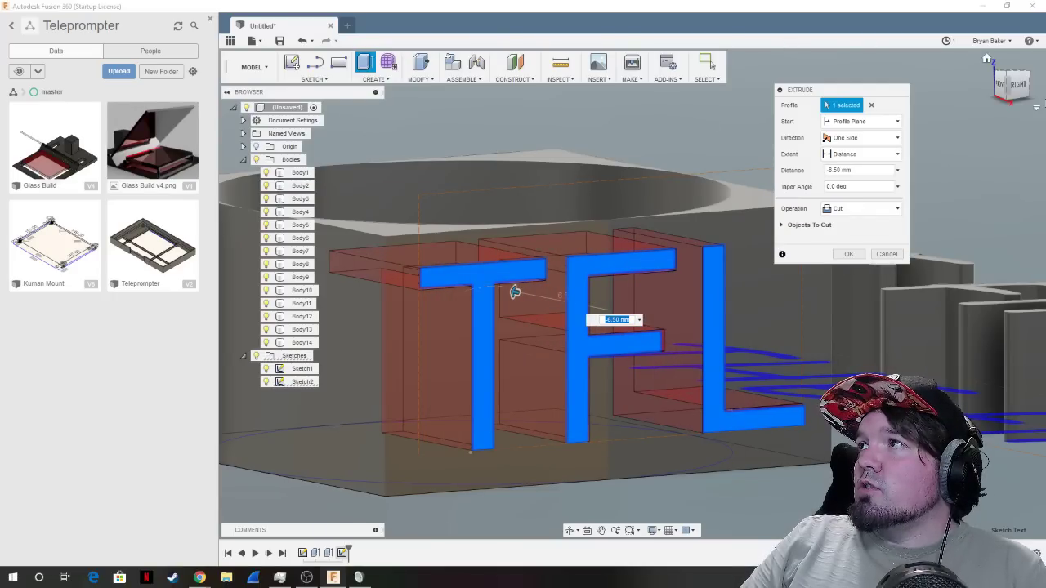
click(1001, 74)
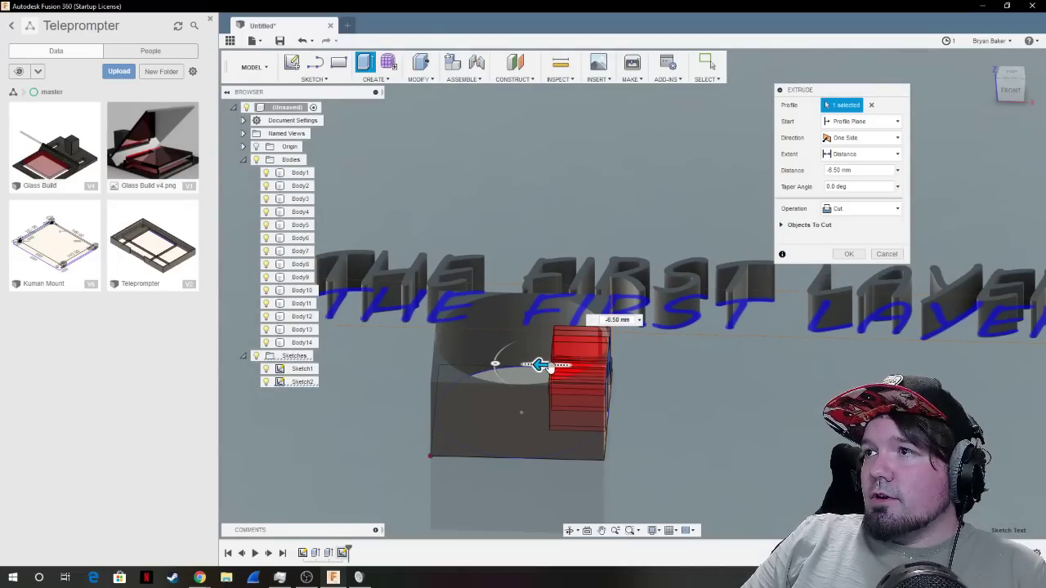
drag(523, 370, 406, 374)
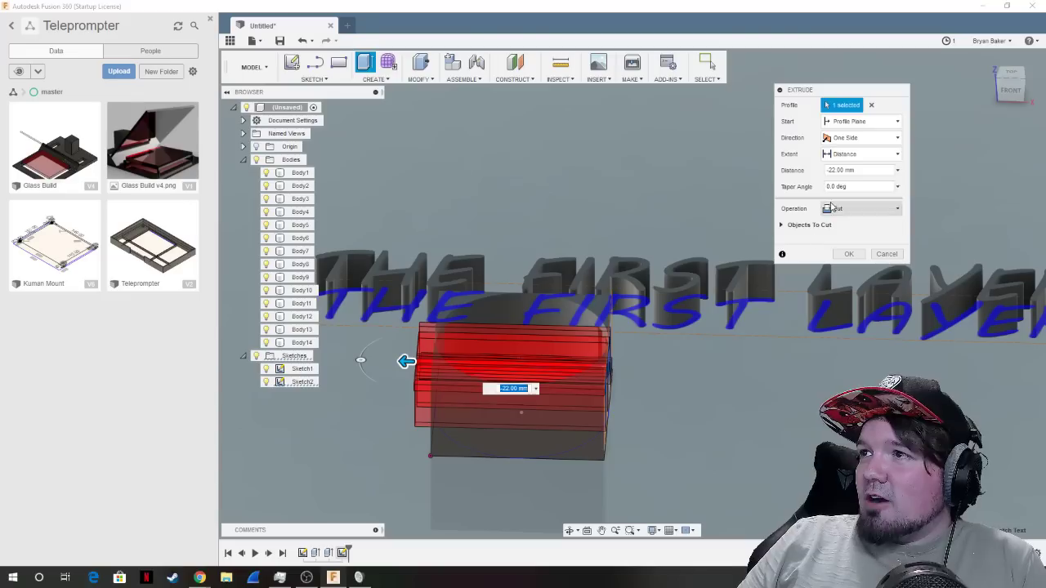
click(850, 253)
Inspect the 22 mm TFL cut from several angles, then undo it.
drag(1018, 87, 973, 89)
drag(711, 64, 711, 65)
shift+middle_drag(711, 65, 1018, 92)
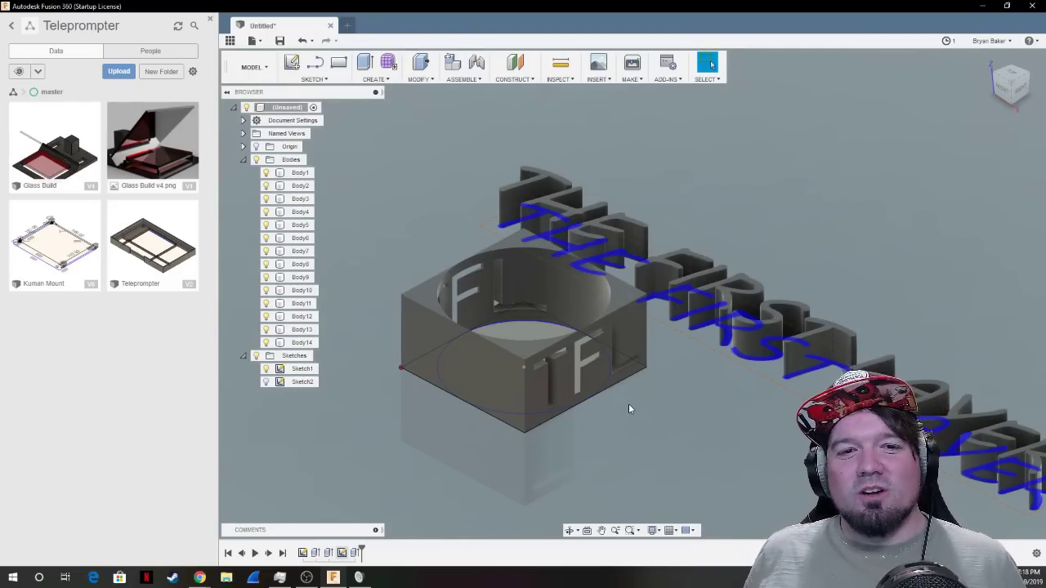
key(ctrl+z)
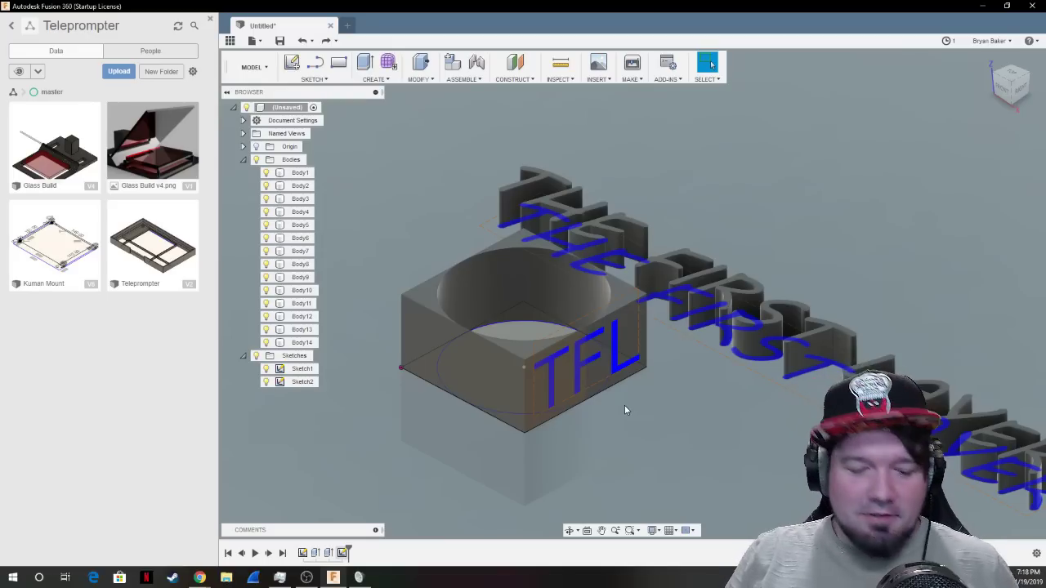
Cut the TFL profile 6 mm deep into the block's face and view the result.
key(e)
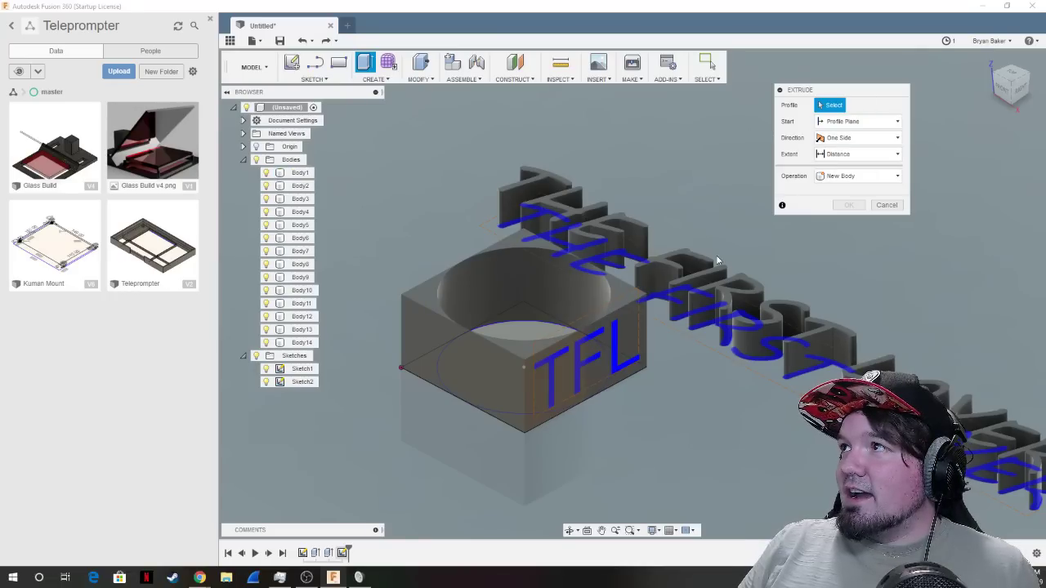
click(593, 346)
drag(593, 356, 542, 327)
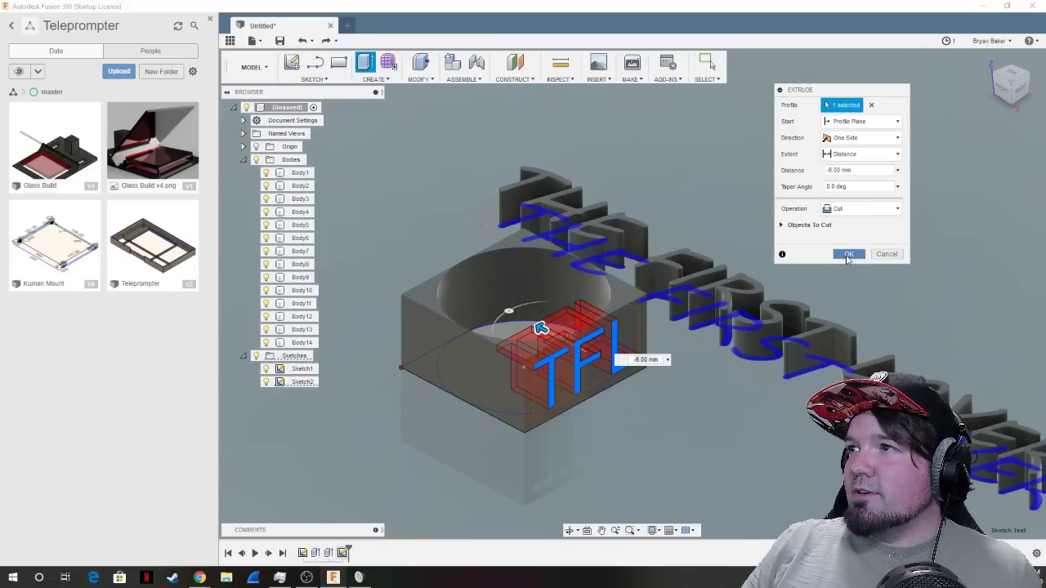
click(849, 255)
shift+middle_drag(711, 64, 711, 65)
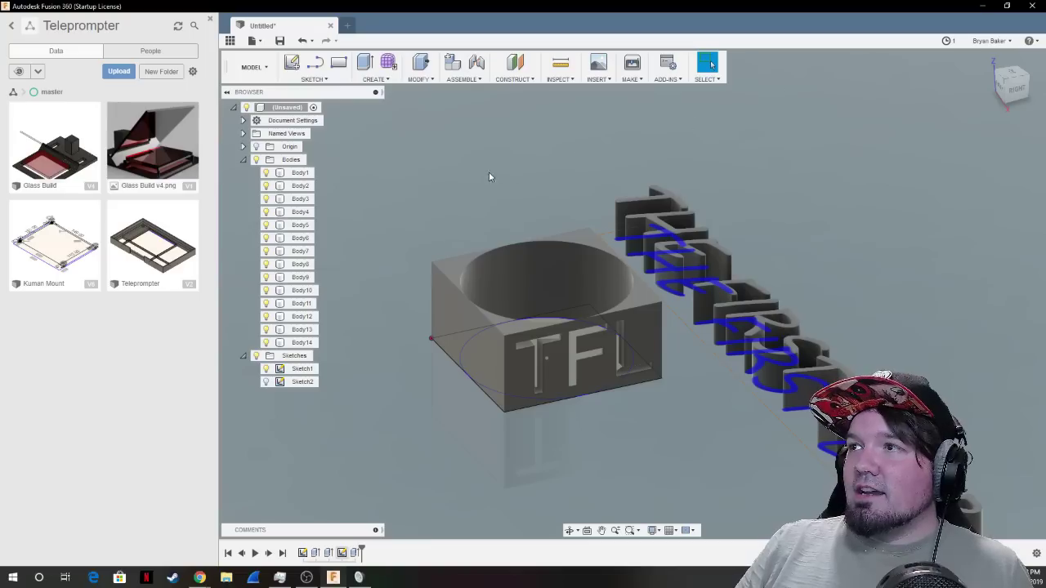
click(294, 69)
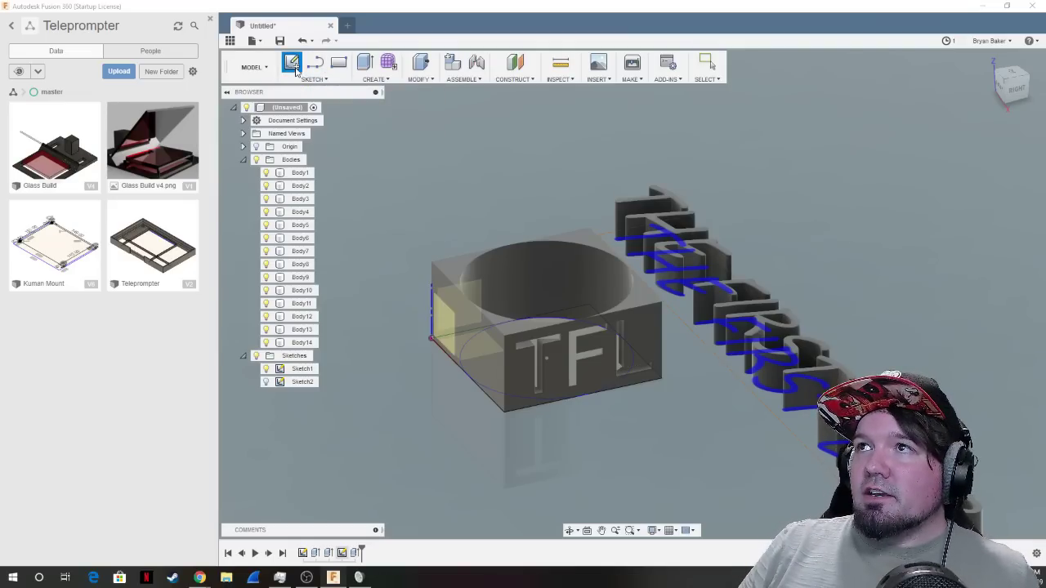
click(451, 273)
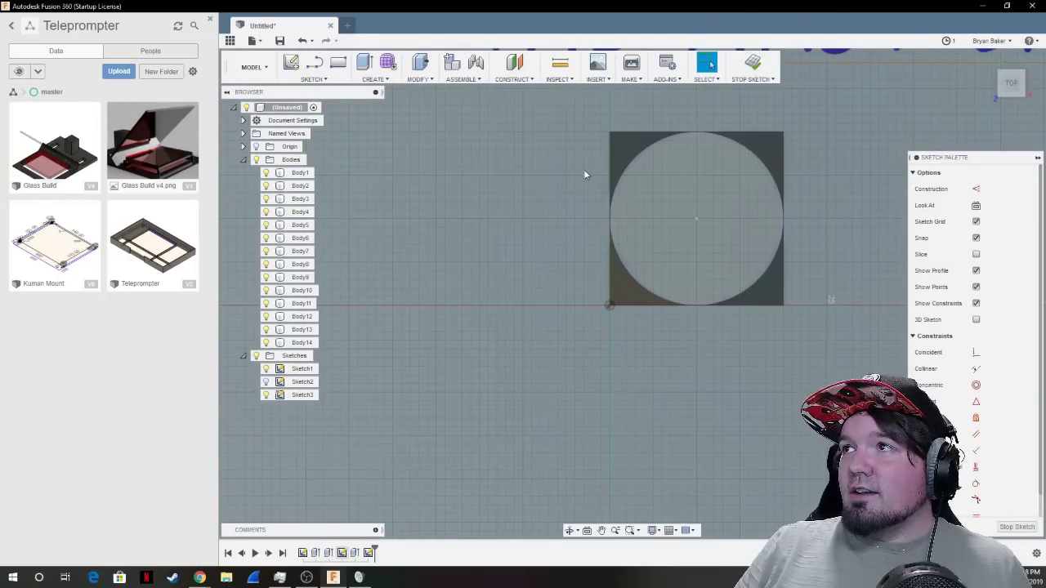
scroll(380, 308, down, 2)
scroll(819, 159, up, 5)
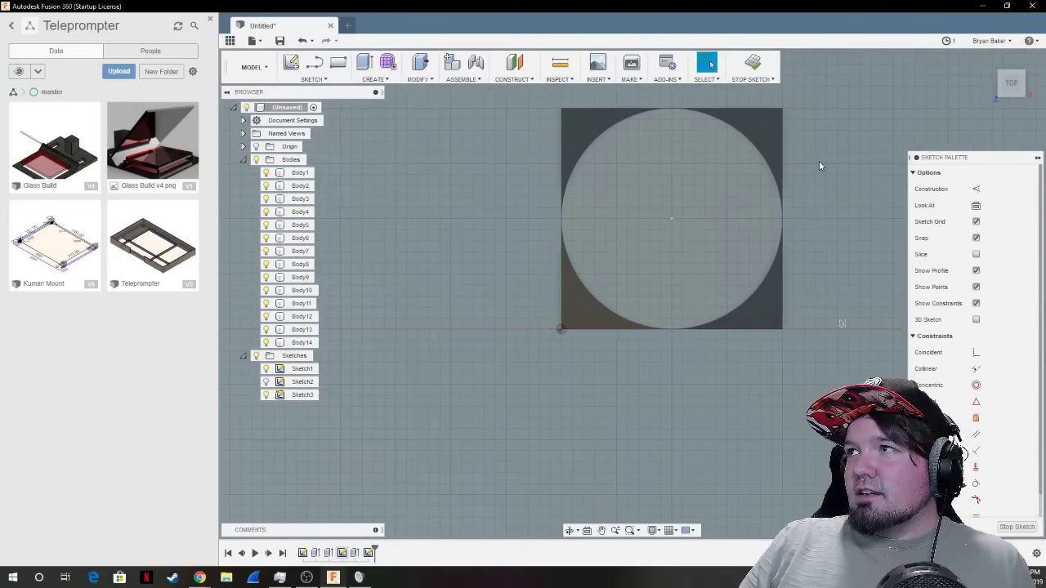
scroll(376, 399, down, 1)
scroll(362, 391, up, 1)
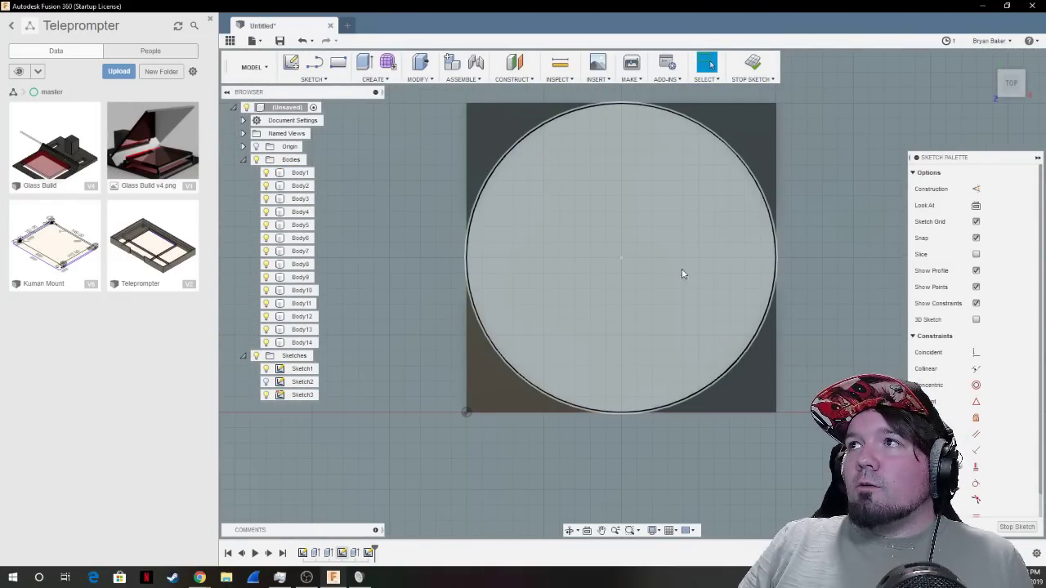
scroll(410, 354, down, 3)
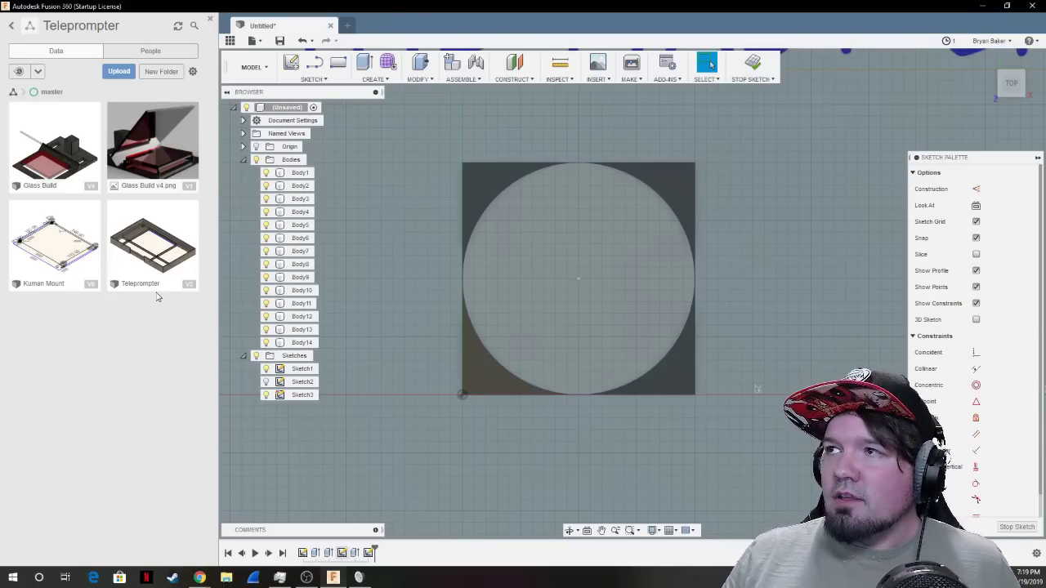
Draw a 2-point rectangle from the square's top-left corner to its bottom-right corner.
click(340, 65)
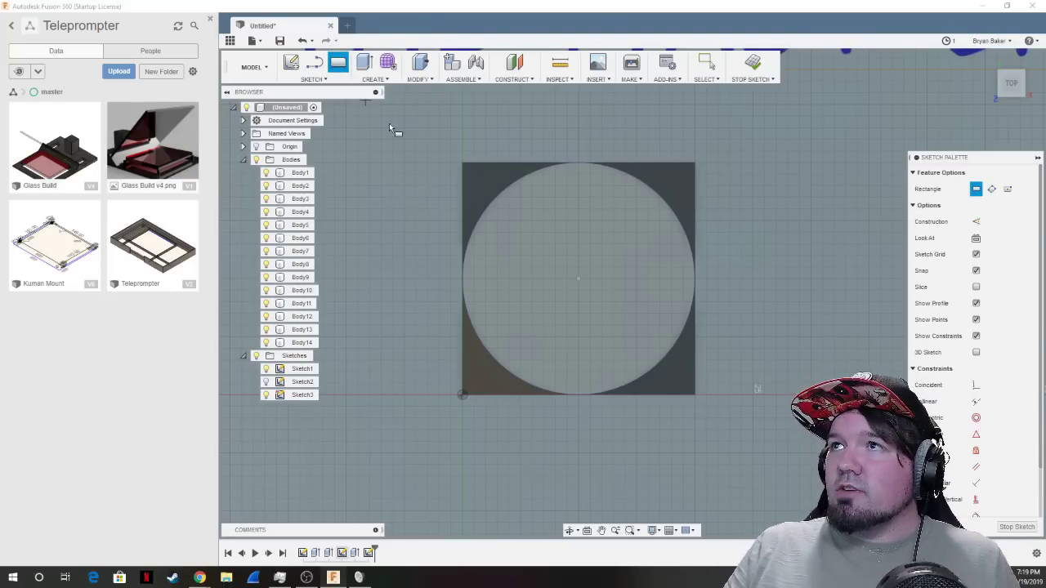
click(462, 163)
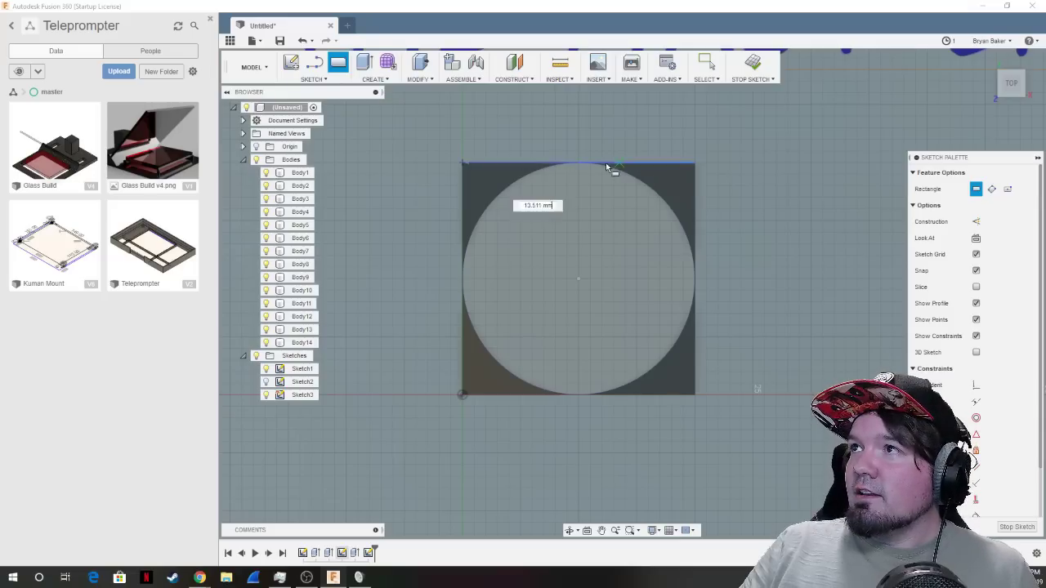
click(696, 396)
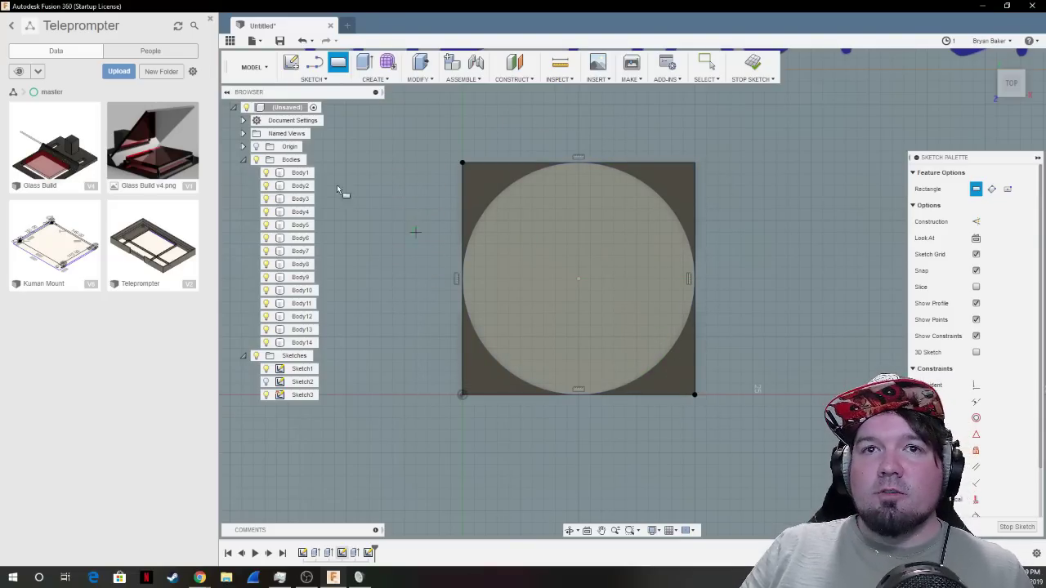
click(326, 83)
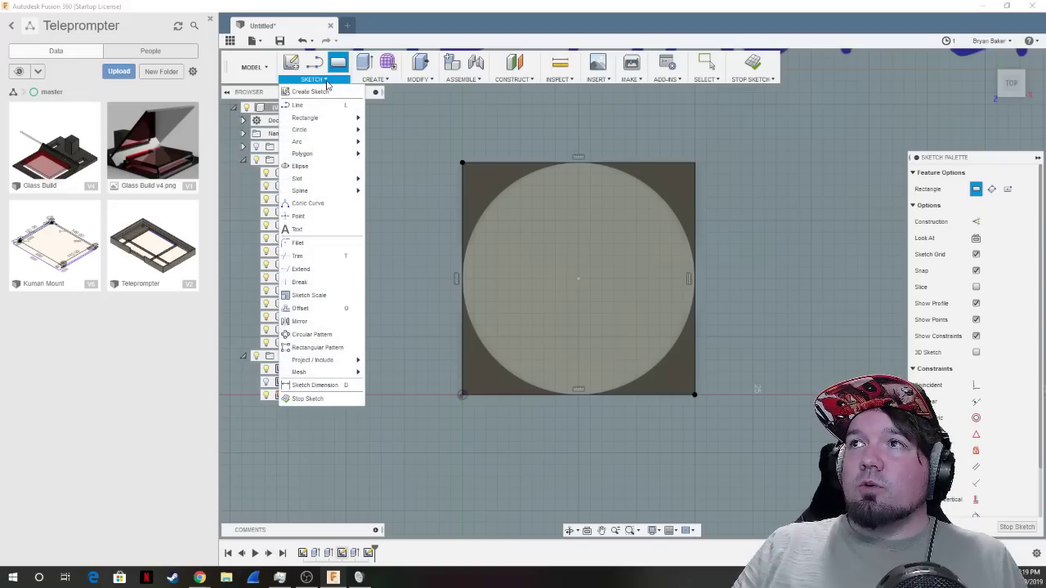
mouse_move(302, 155)
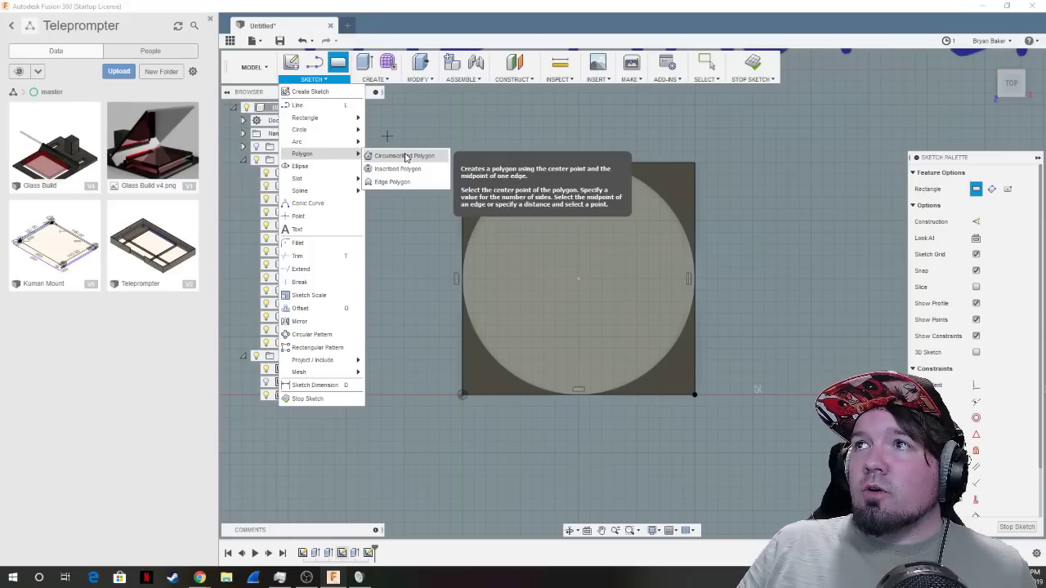
Add a six-sided circumscribed polygon centred on the circle's centre, then stop the sketch.
click(406, 156)
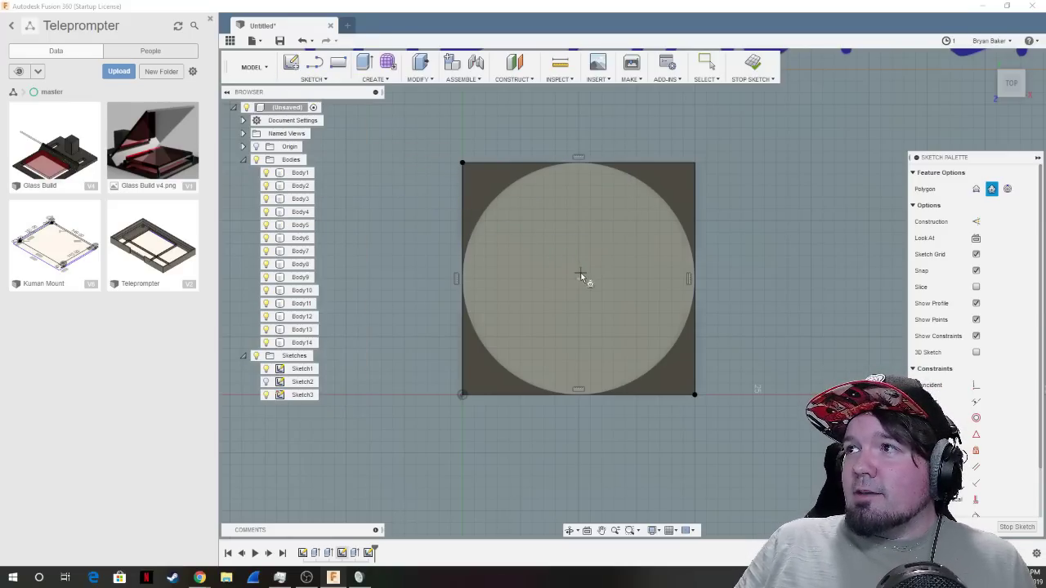
click(579, 277)
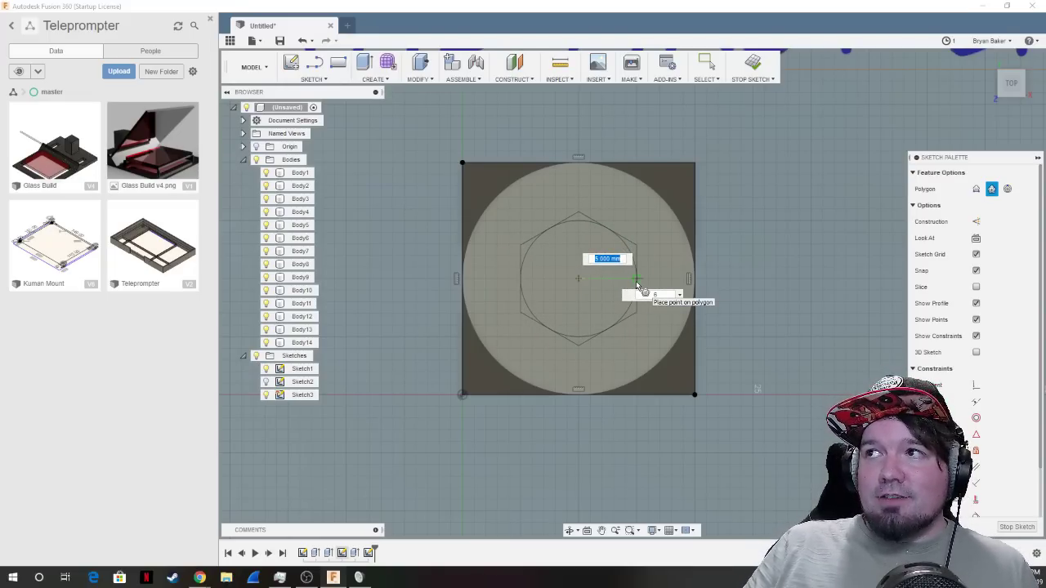
key(Tab)
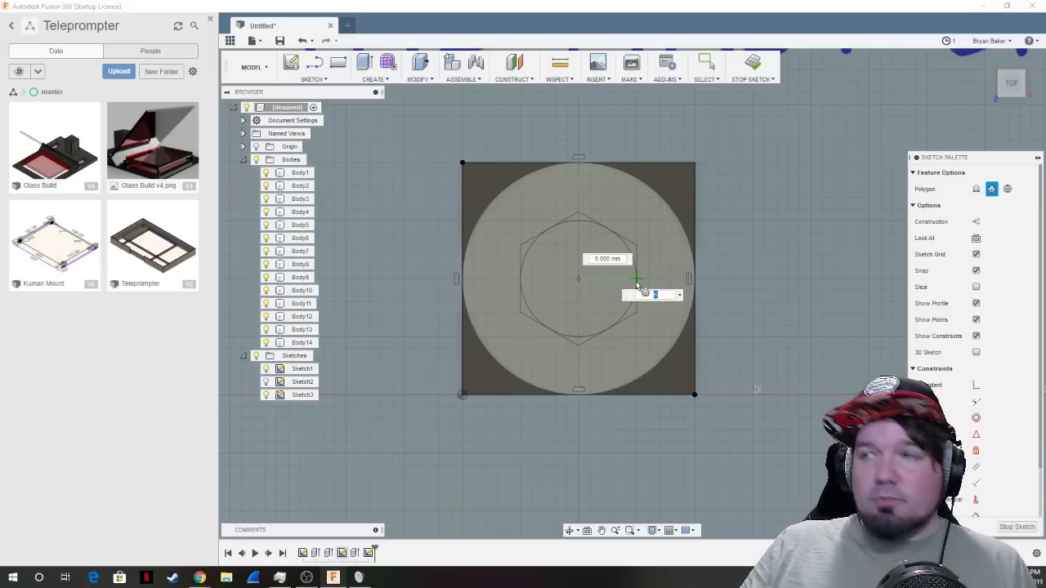
text(3)
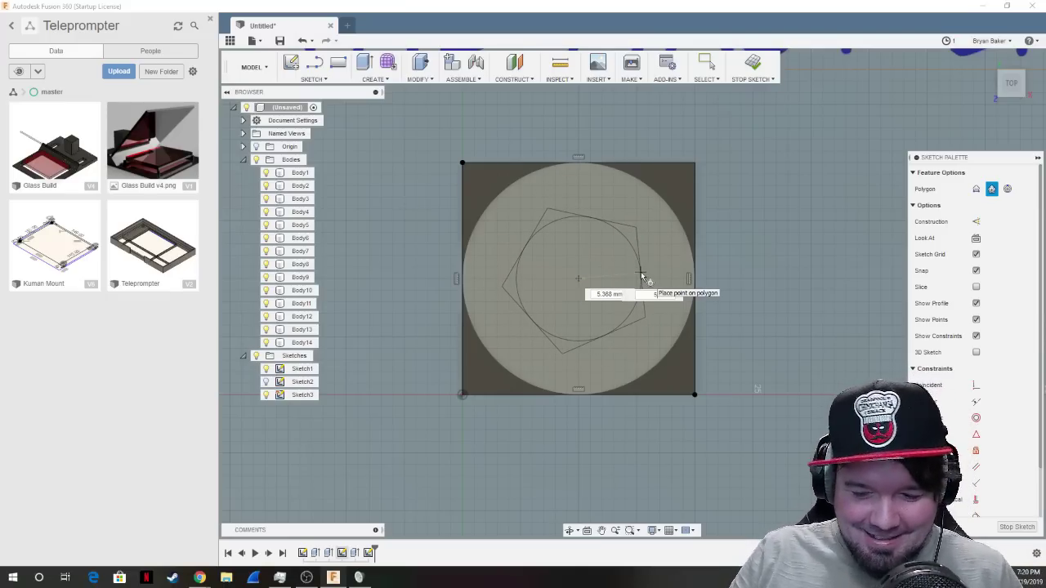
text(6)
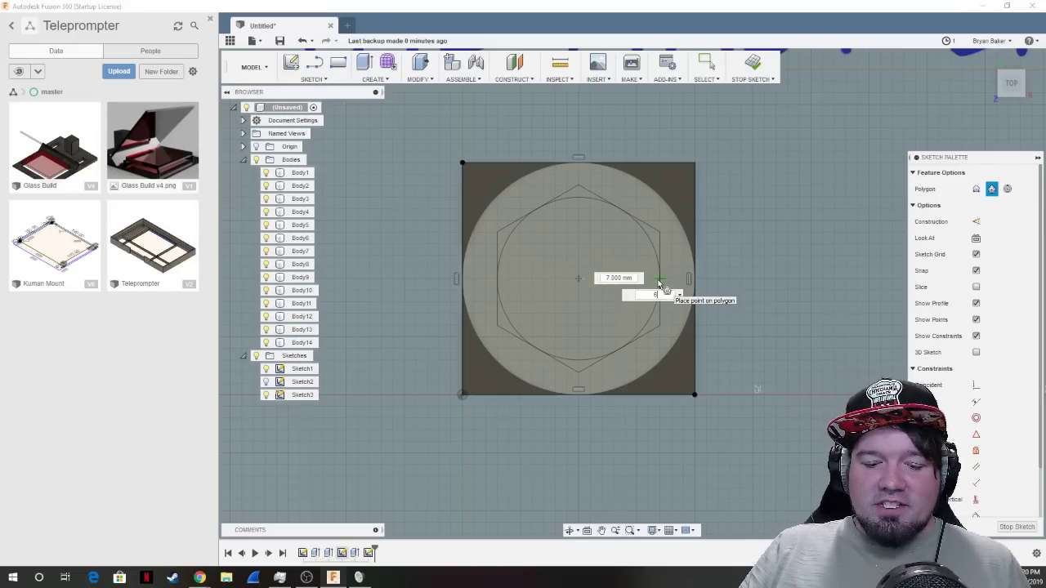
text(6)
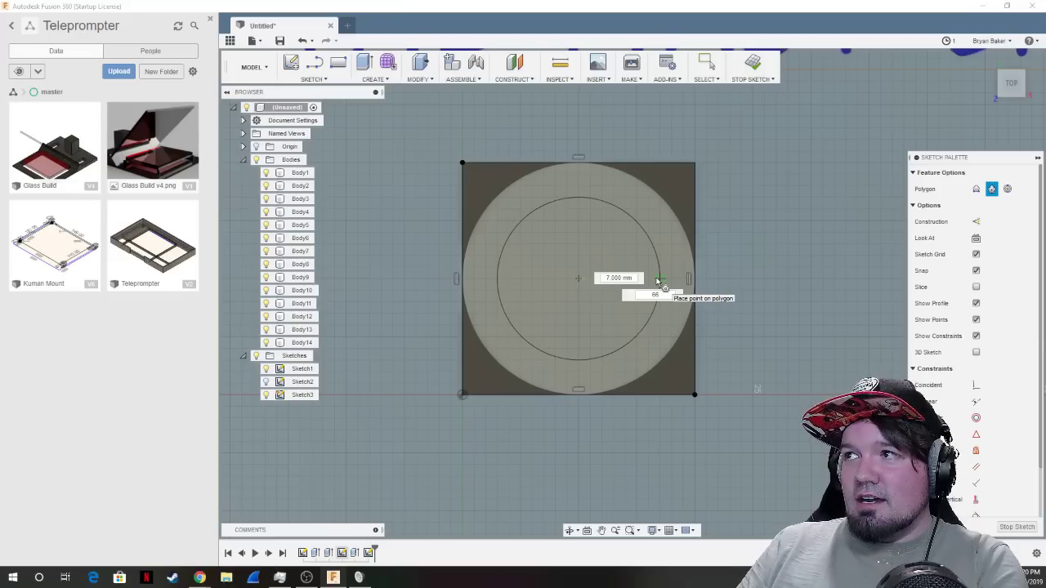
key(BackSpace)
key(Tab)
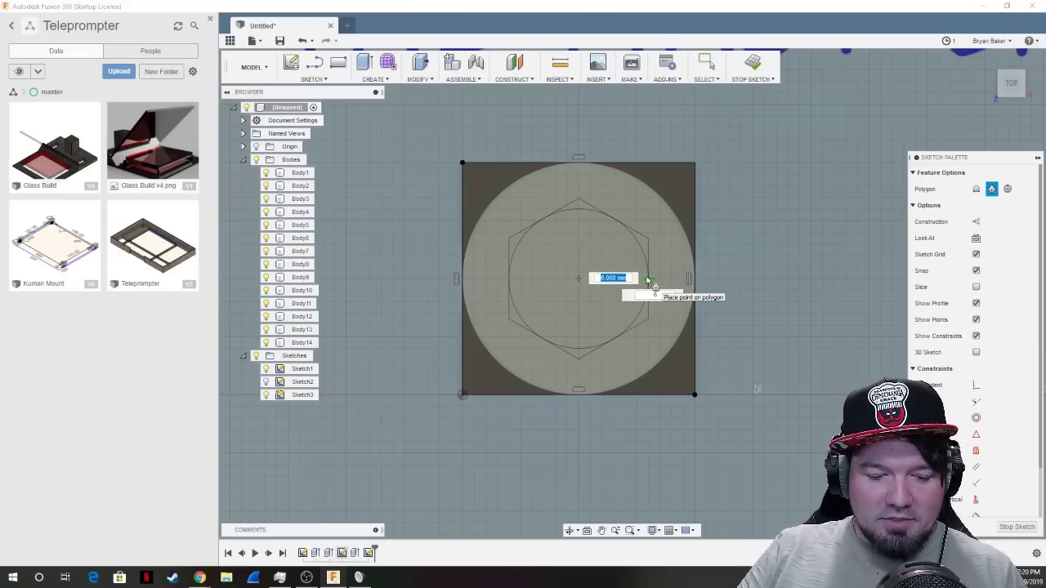
key(Tab)
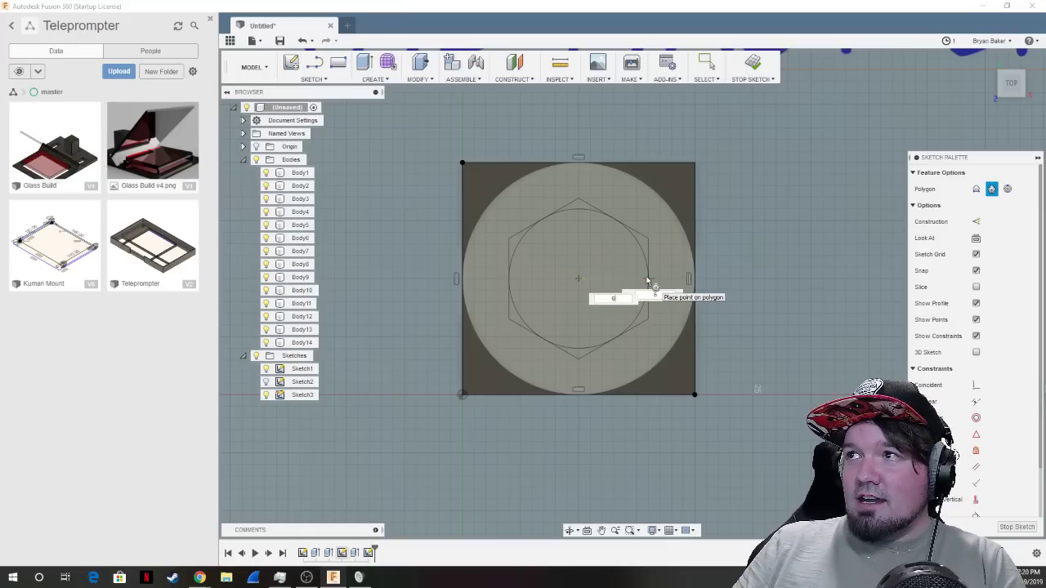
key(Return)
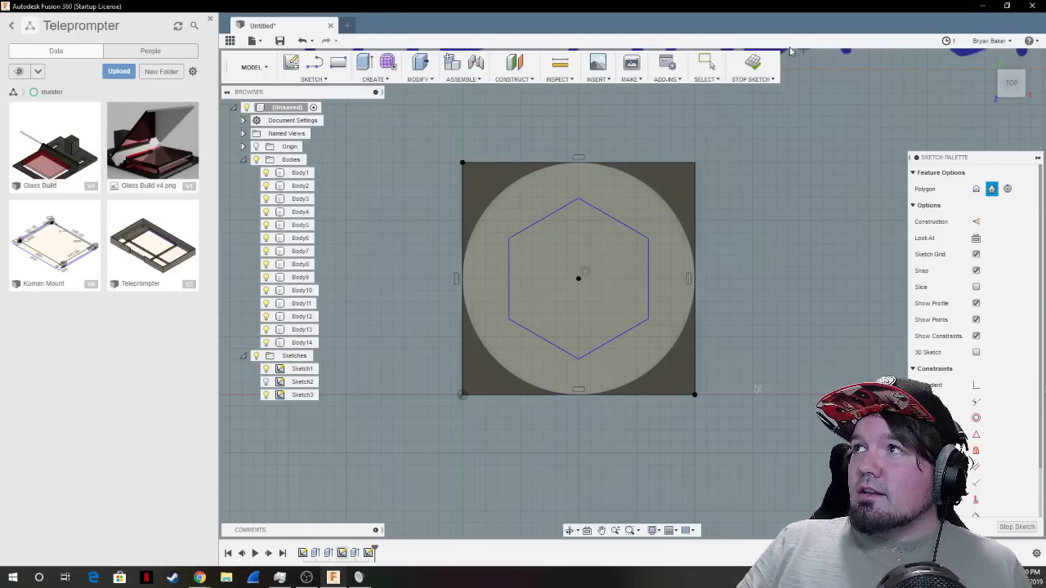
click(752, 64)
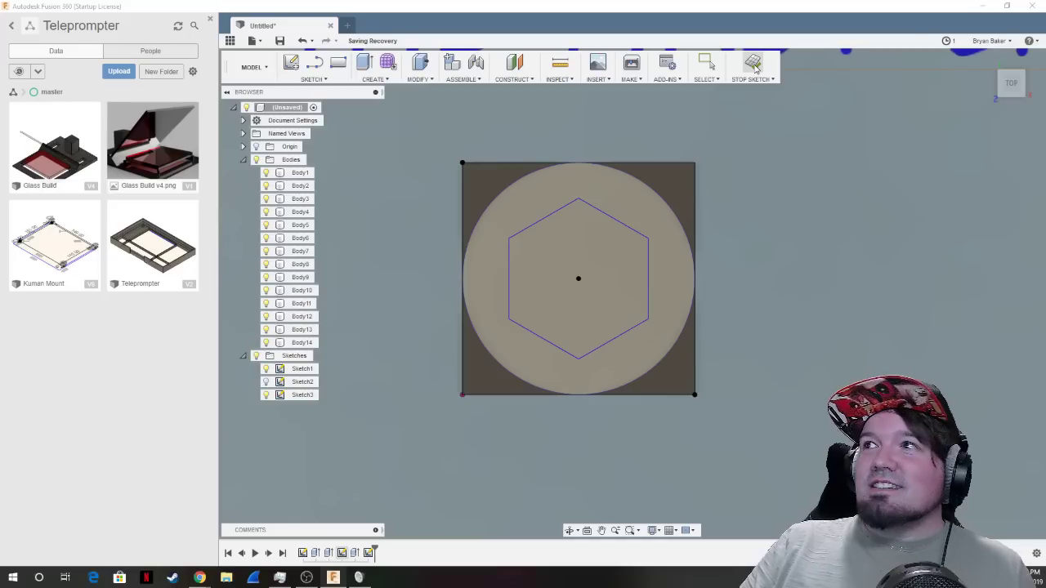
From the home view, select the Sketch3 regions around the hexagon and start an extrude.
click(1000, 75)
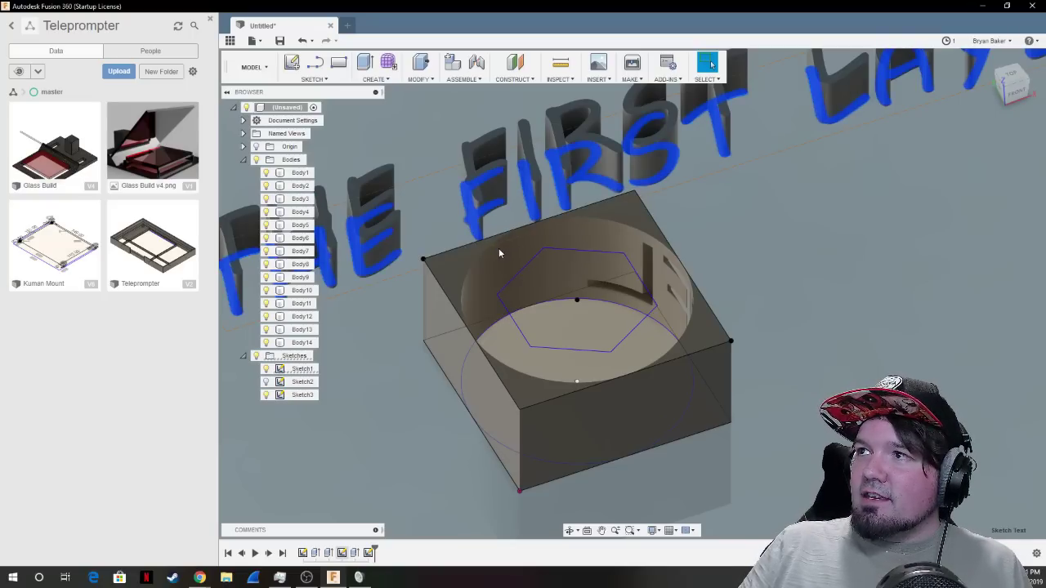
click(502, 273)
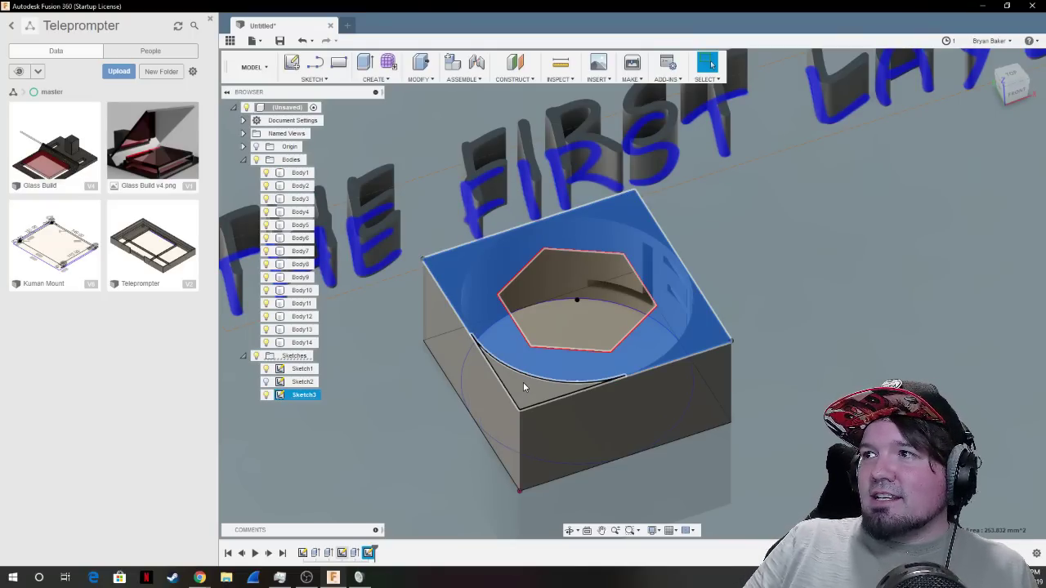
click(522, 382)
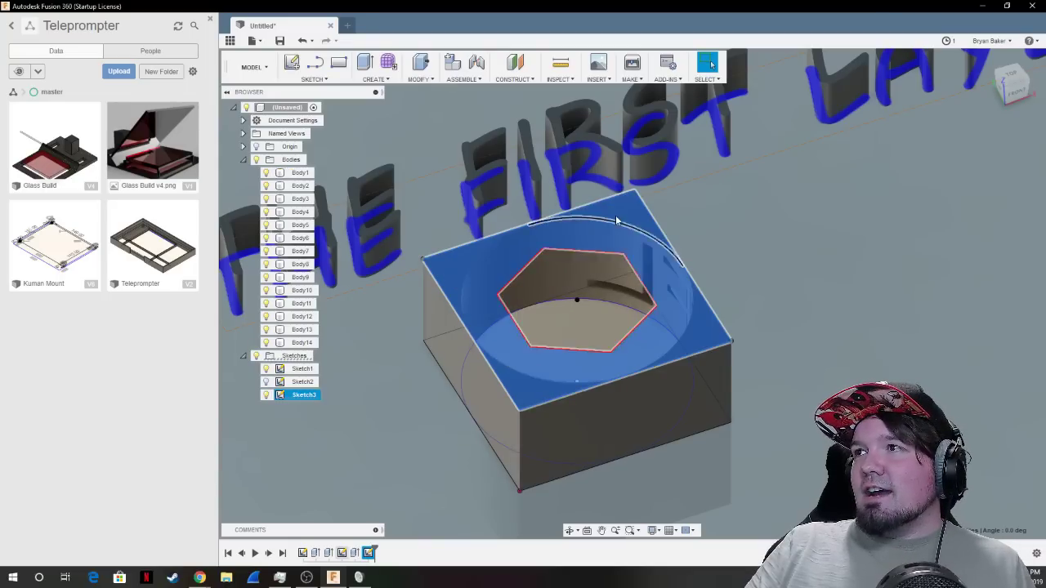
click(476, 274)
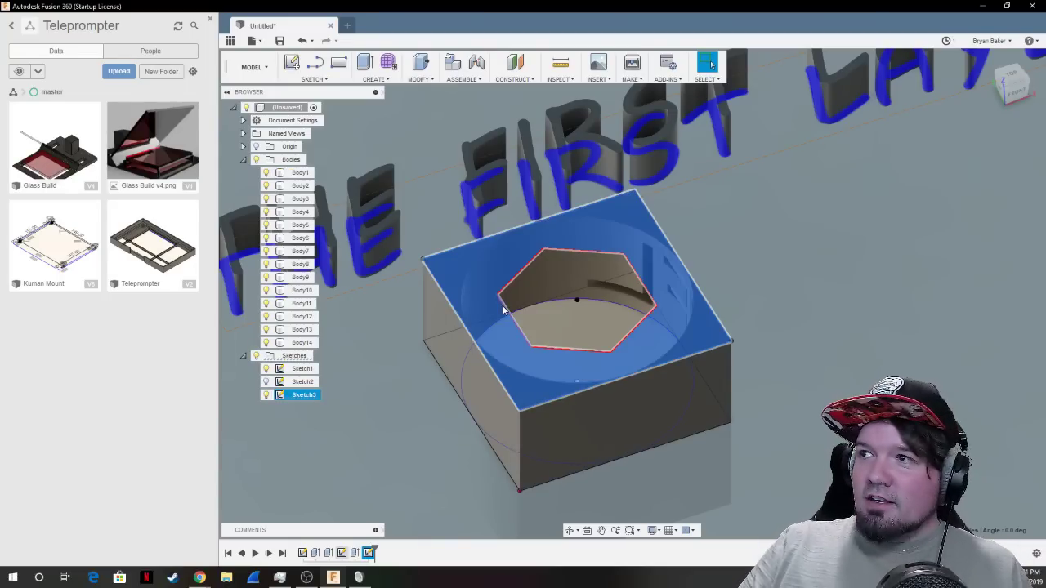
key(e)
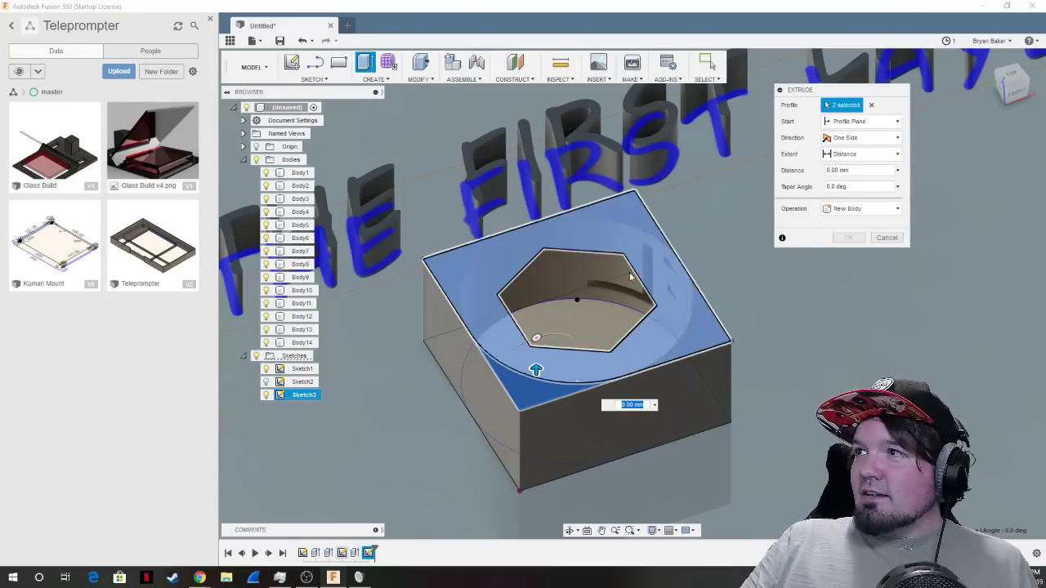
Extrude the regions around the hexagon 5 mm upward as a Join.
drag(535, 368, 533, 327)
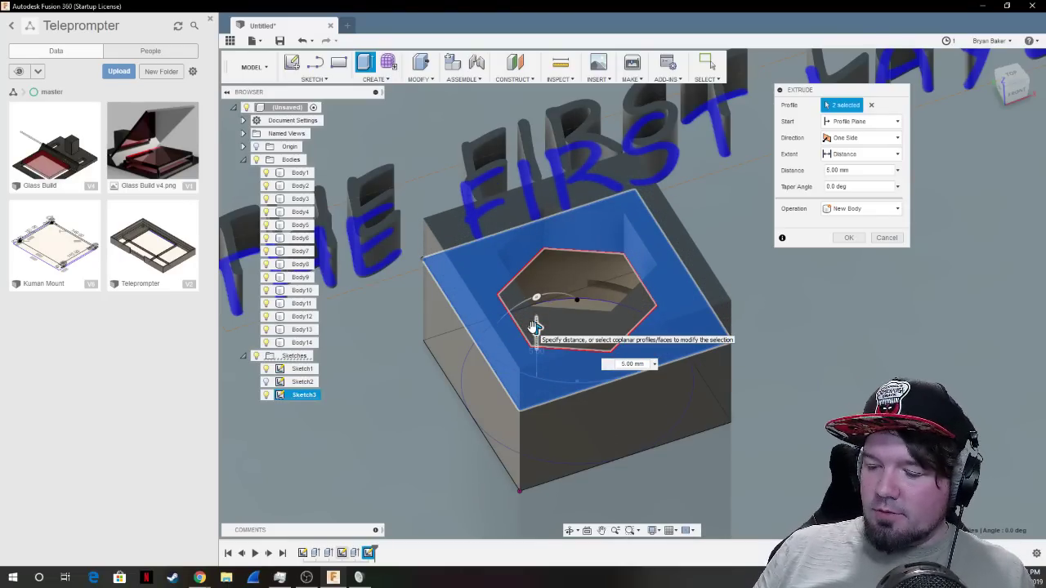
click(857, 209)
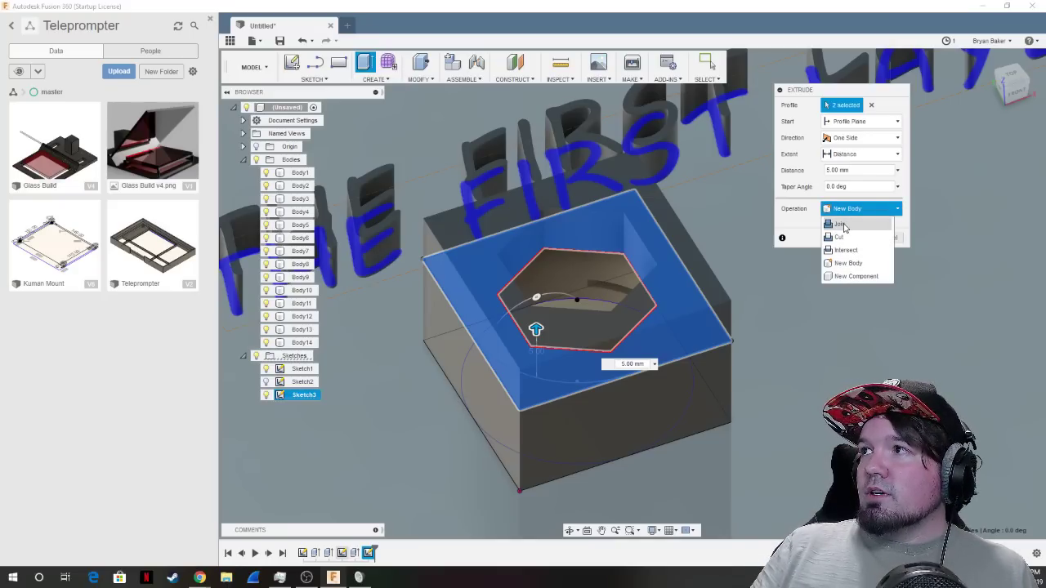
click(844, 224)
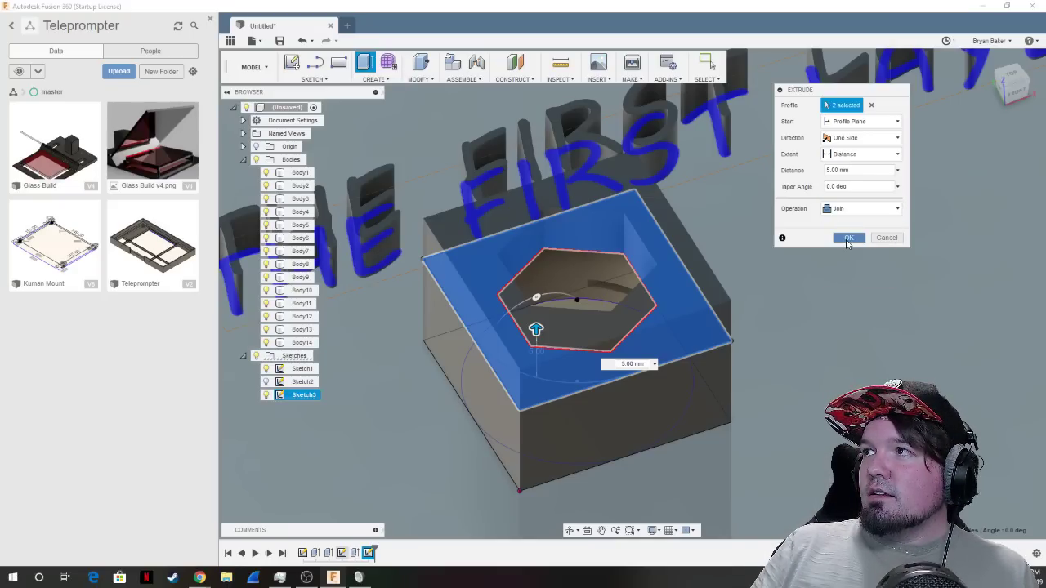
click(847, 238)
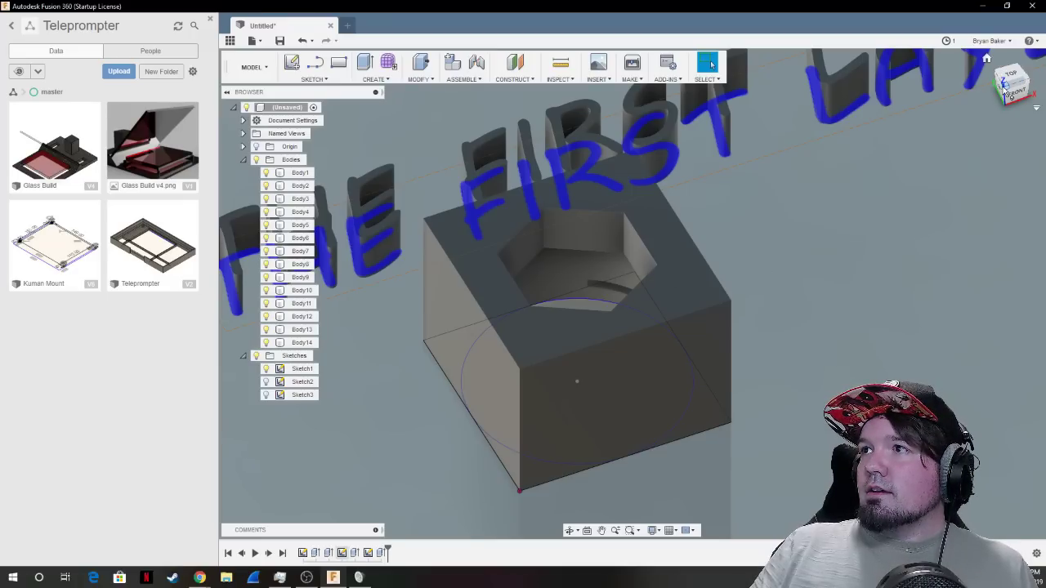
click(294, 172)
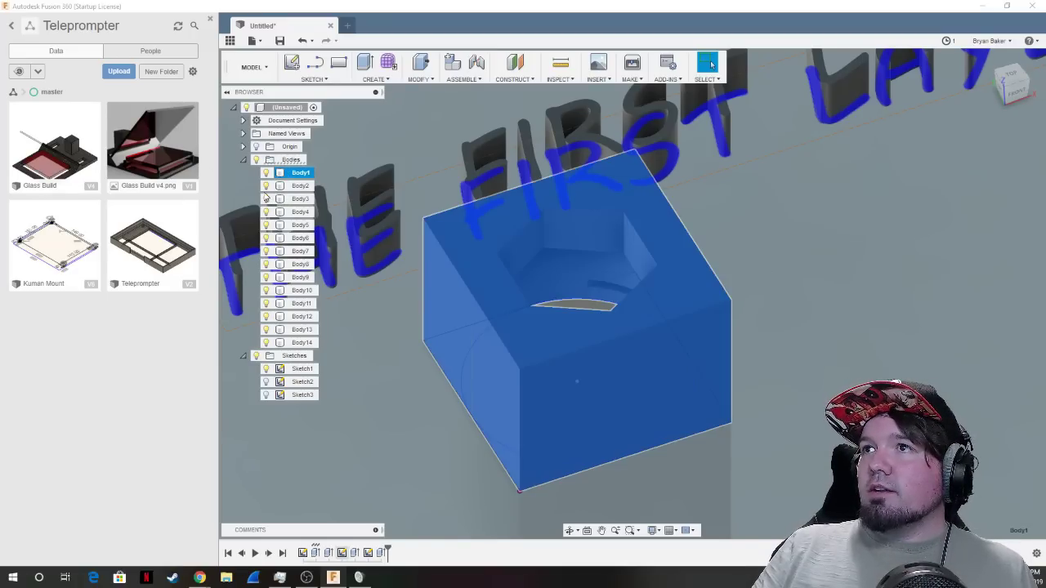
click(264, 198)
click(265, 212)
click(265, 225)
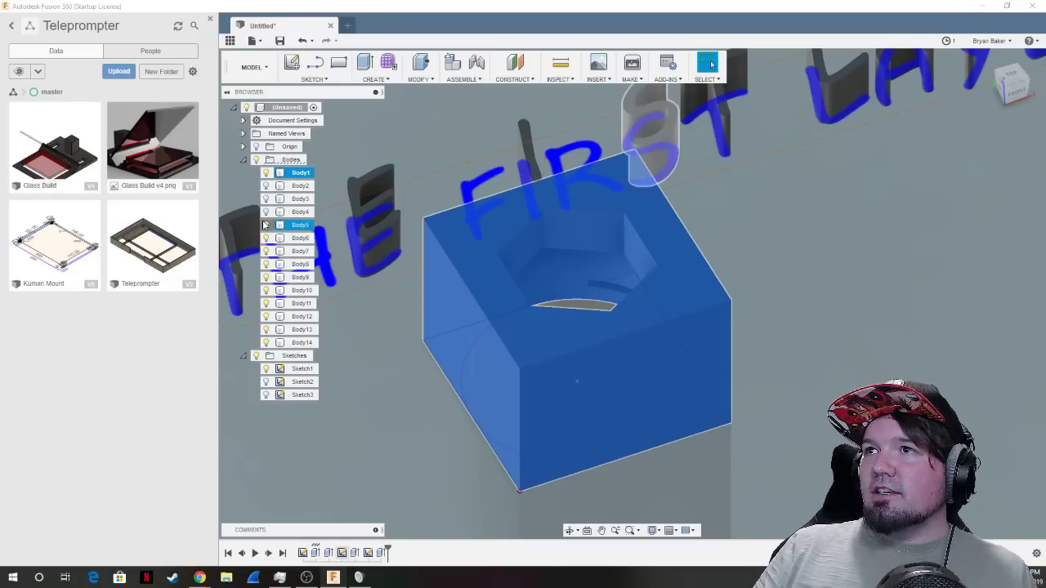
click(265, 237)
click(264, 251)
click(265, 264)
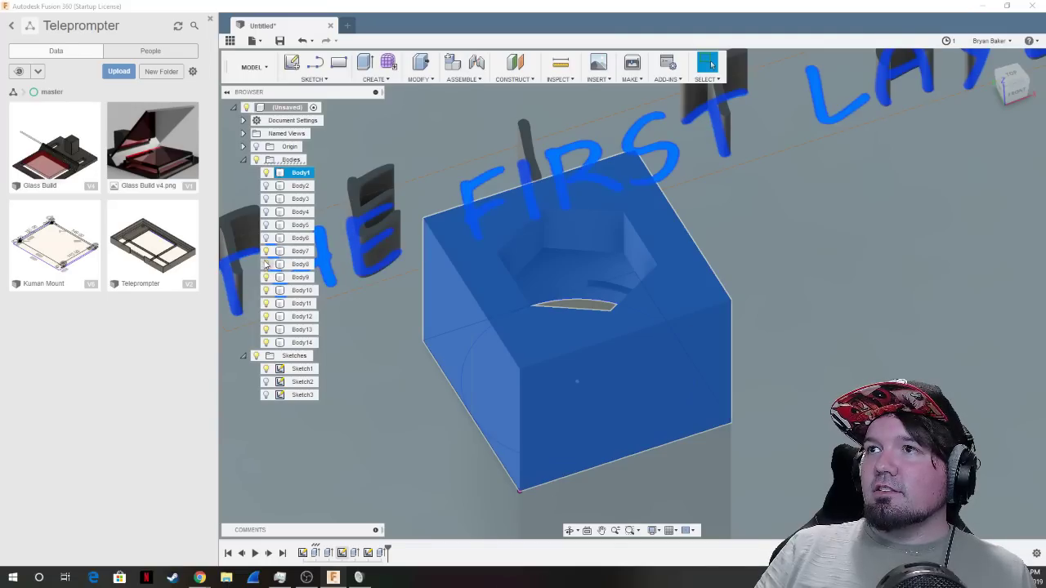
click(264, 277)
click(266, 290)
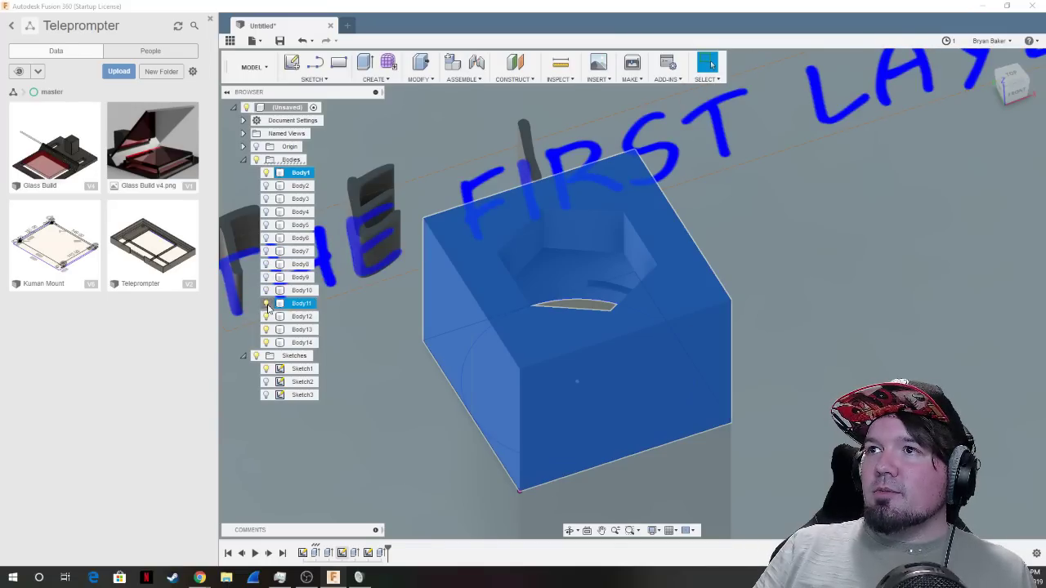
click(266, 303)
click(265, 316)
click(265, 329)
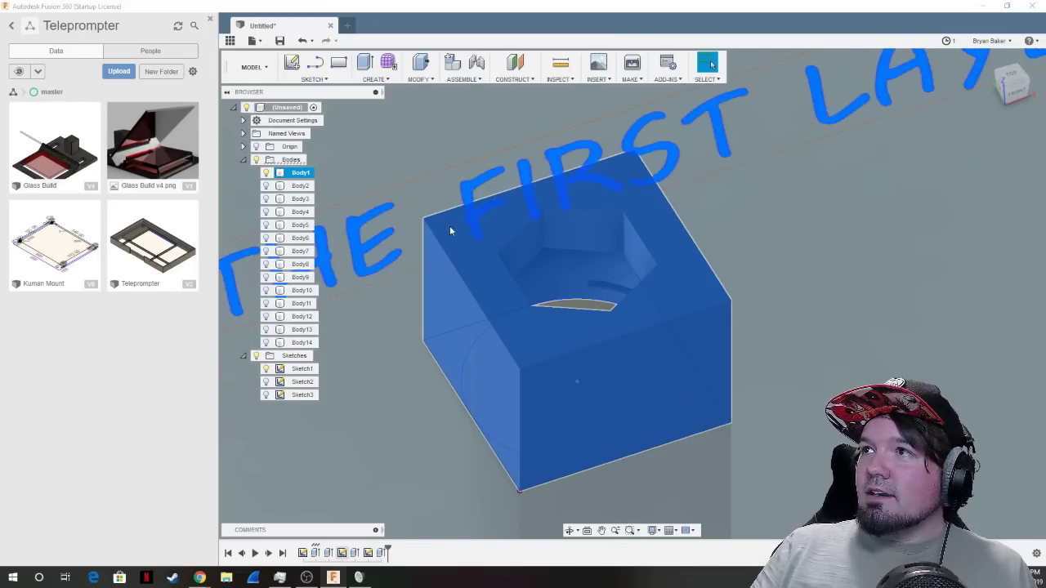
click(265, 368)
click(265, 369)
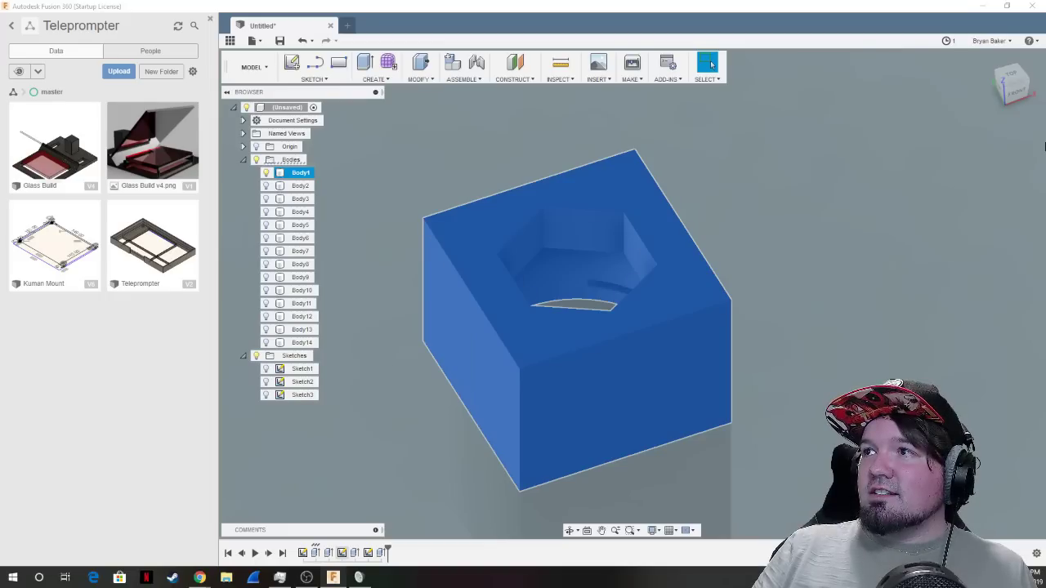
click(905, 136)
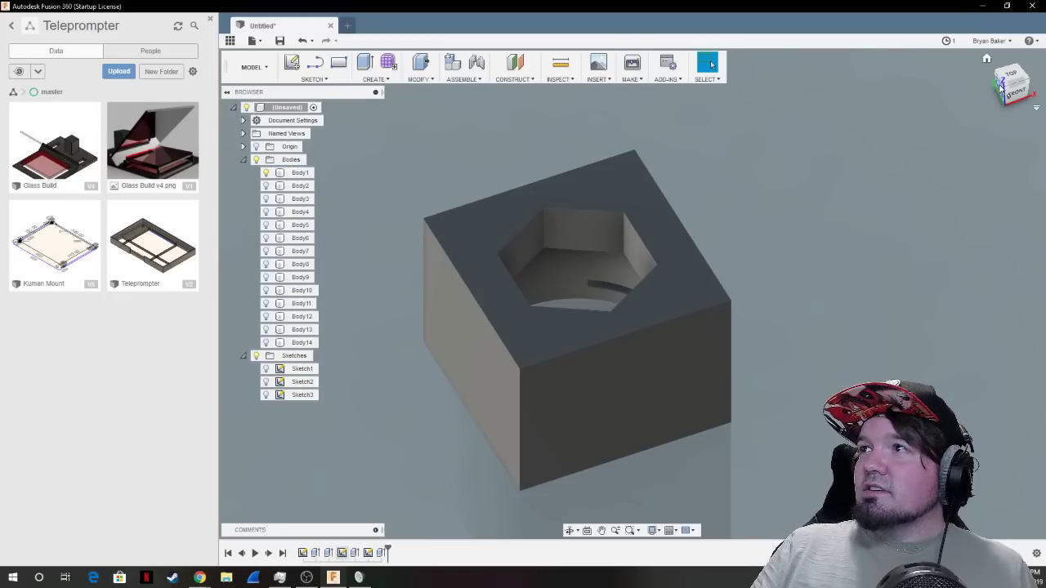
drag(996, 76, 1000, 59)
shift+middle_drag(711, 64, 711, 64)
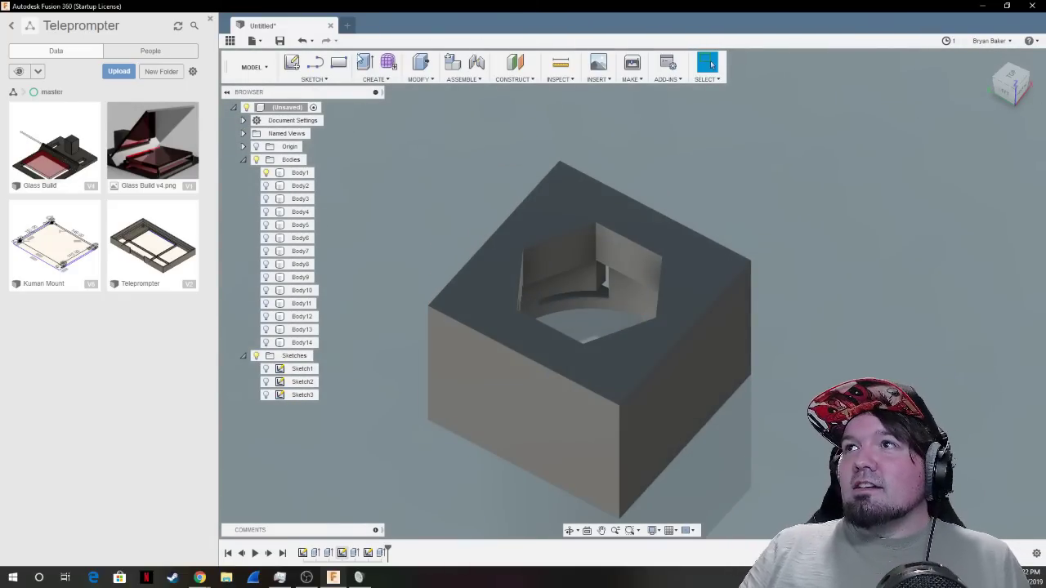
Start a sketch on the block's top face with a corner-to-corner rectangle.
click(338, 62)
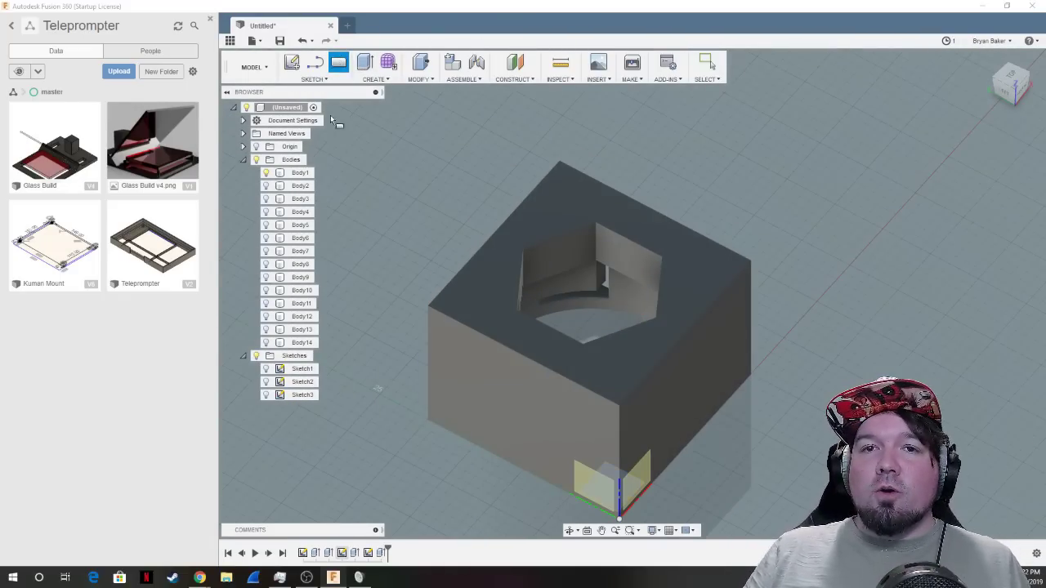
click(569, 212)
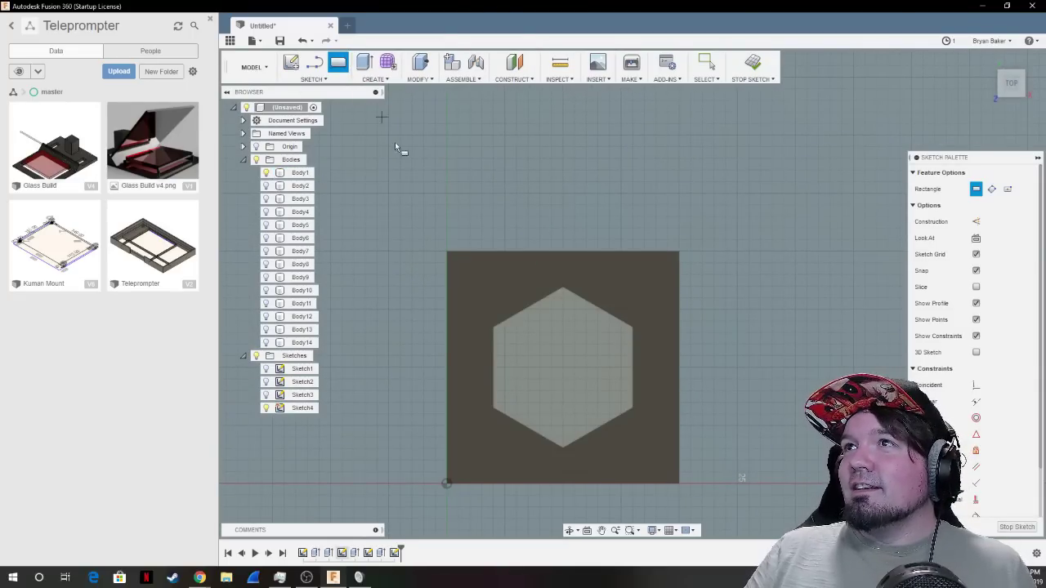
click(447, 256)
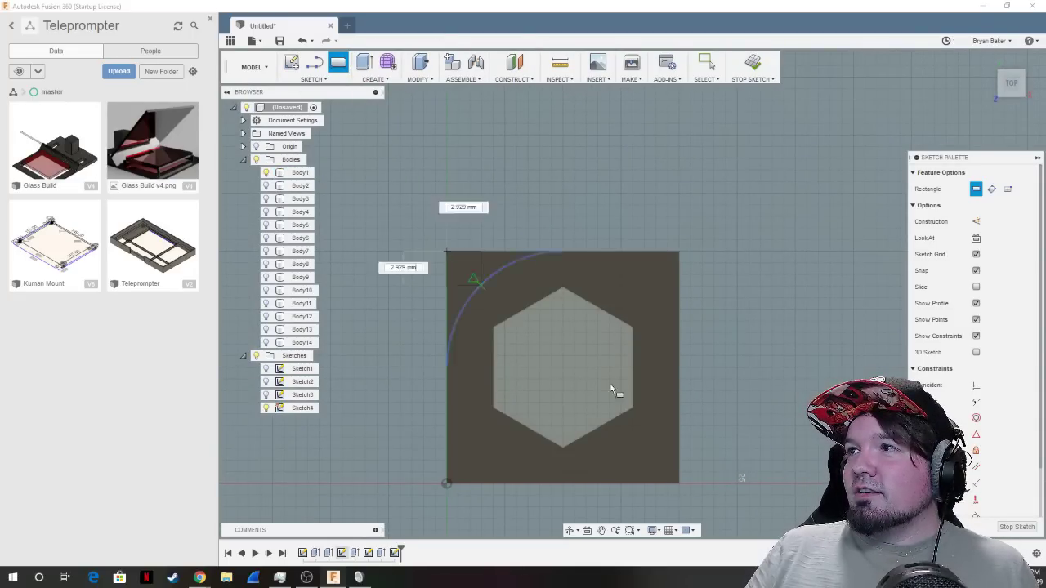
click(678, 484)
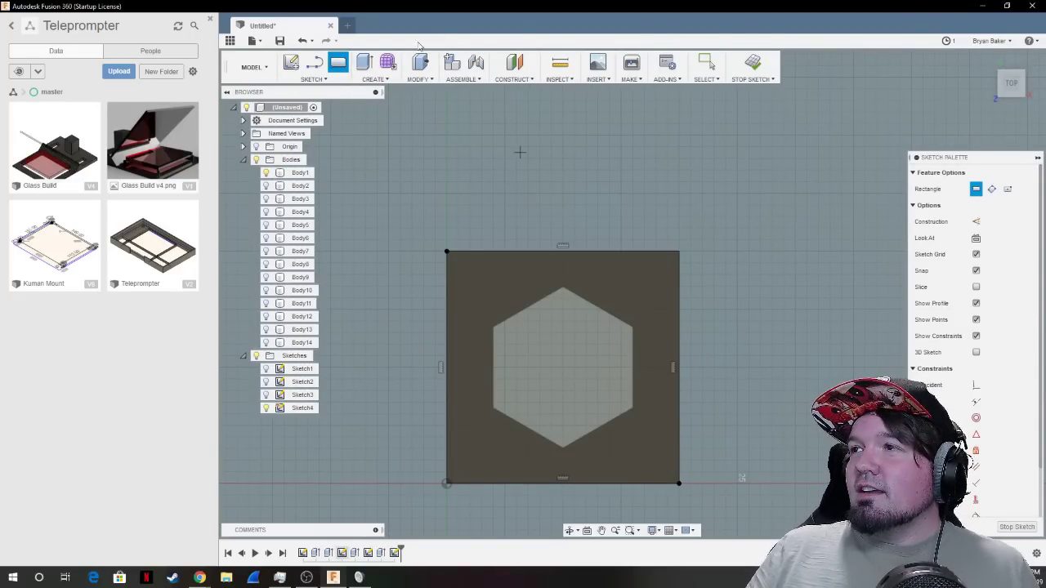
Add a diagonal line from the lower-left to the top-right corner and finish the sketch.
click(312, 64)
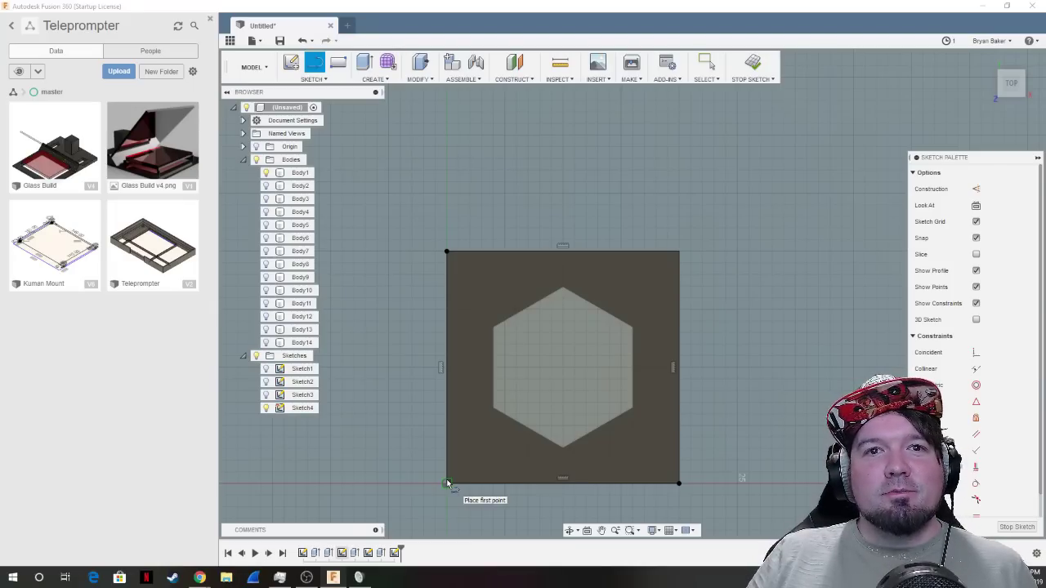
click(447, 483)
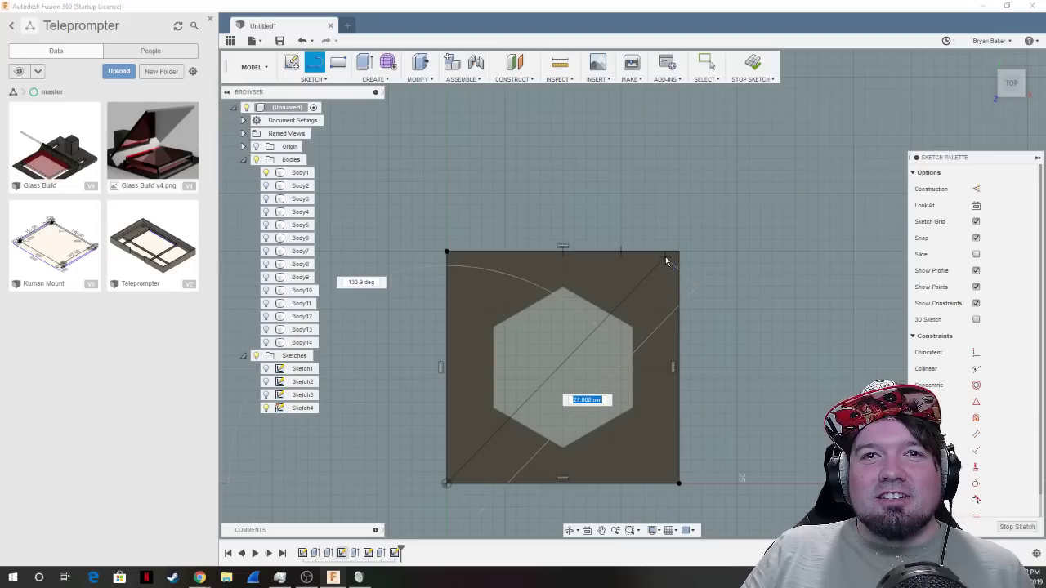
click(679, 252)
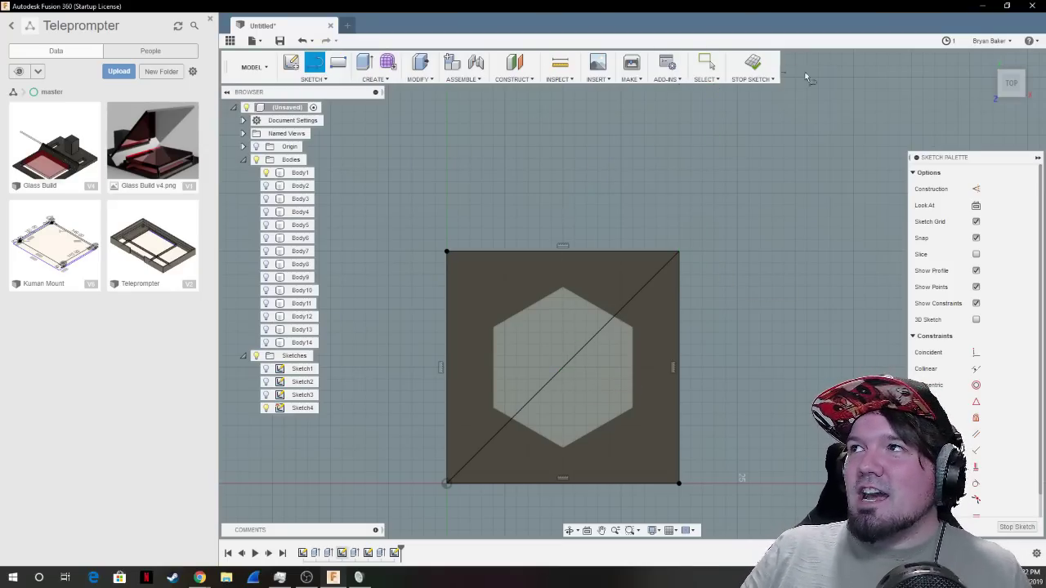
click(753, 66)
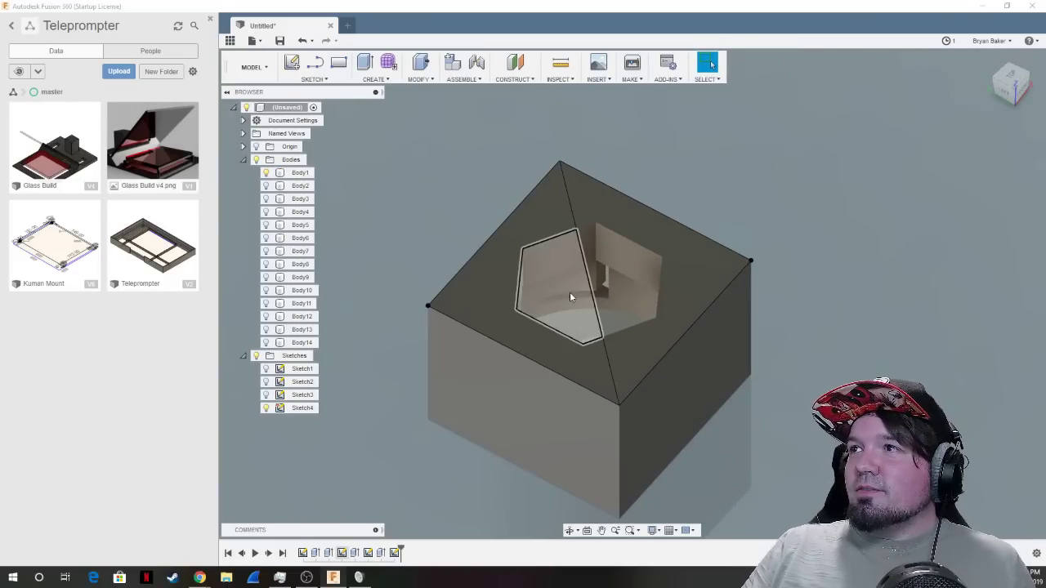
Trial-extrude three top-face sketch regions upward, then undo it.
click(566, 216)
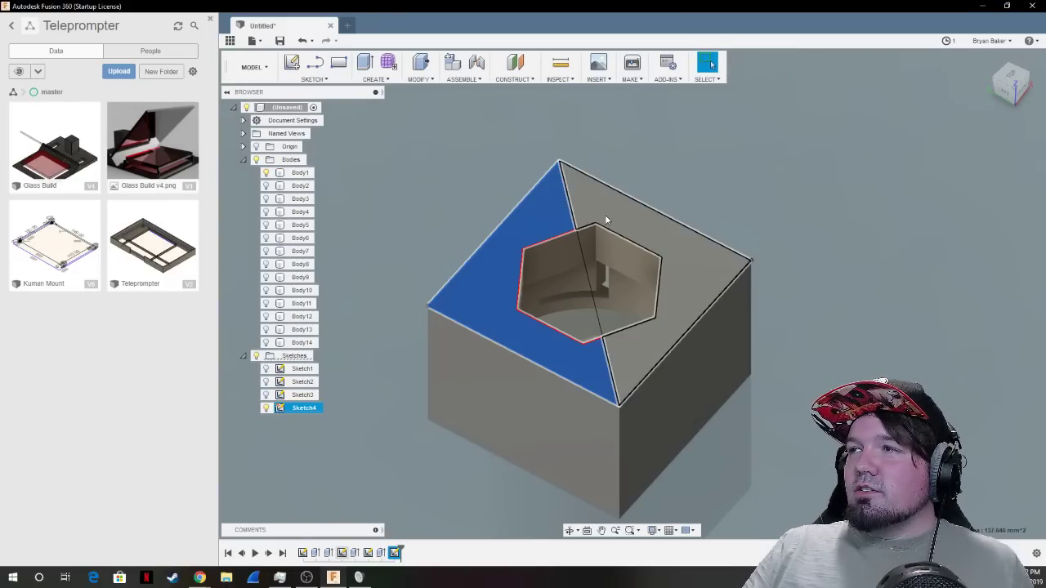
click(605, 214)
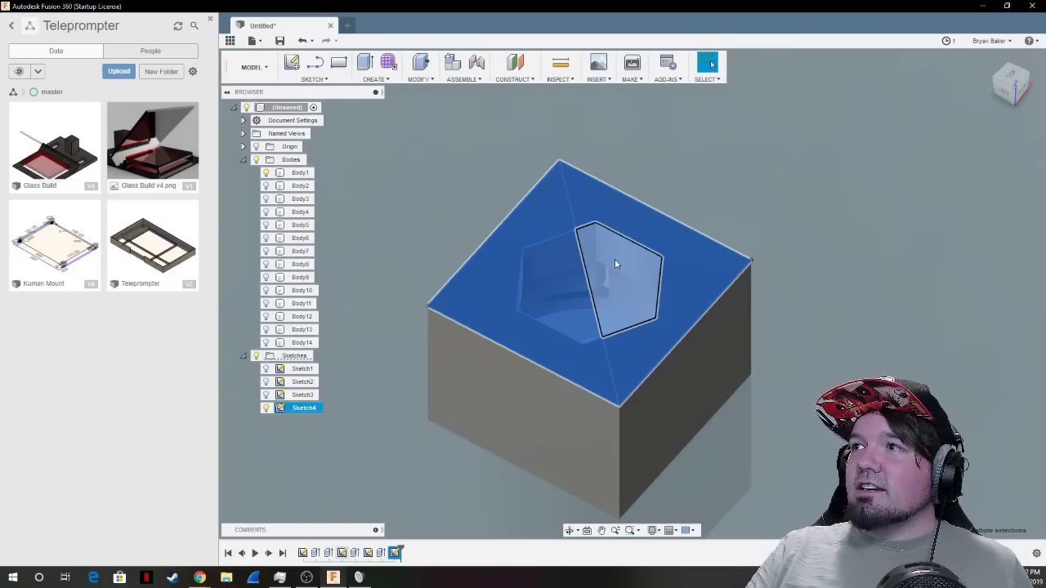
click(579, 282)
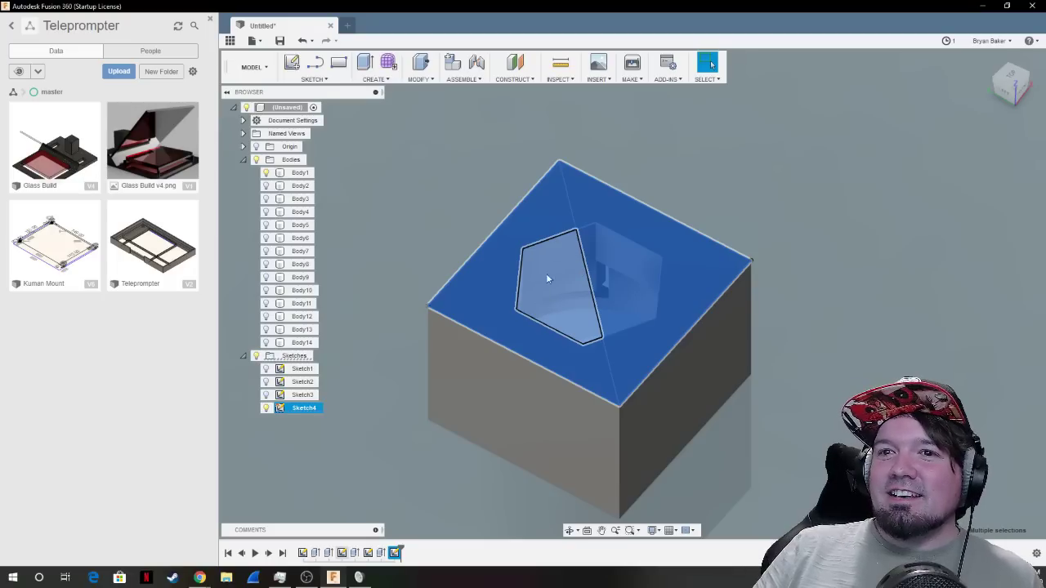
key(e)
drag(572, 273, 571, 200)
key(Return)
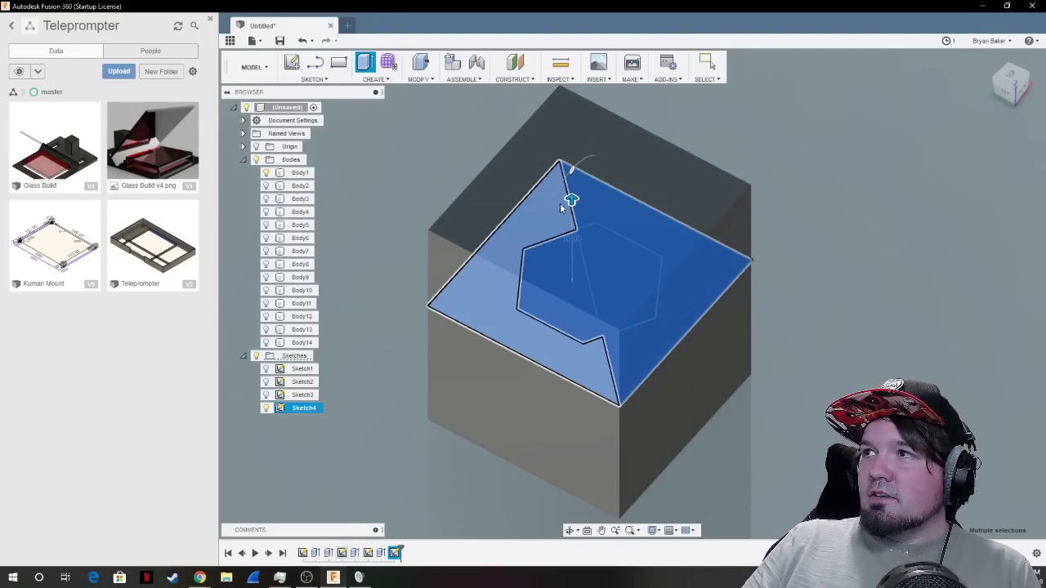
key(ctrl+z)
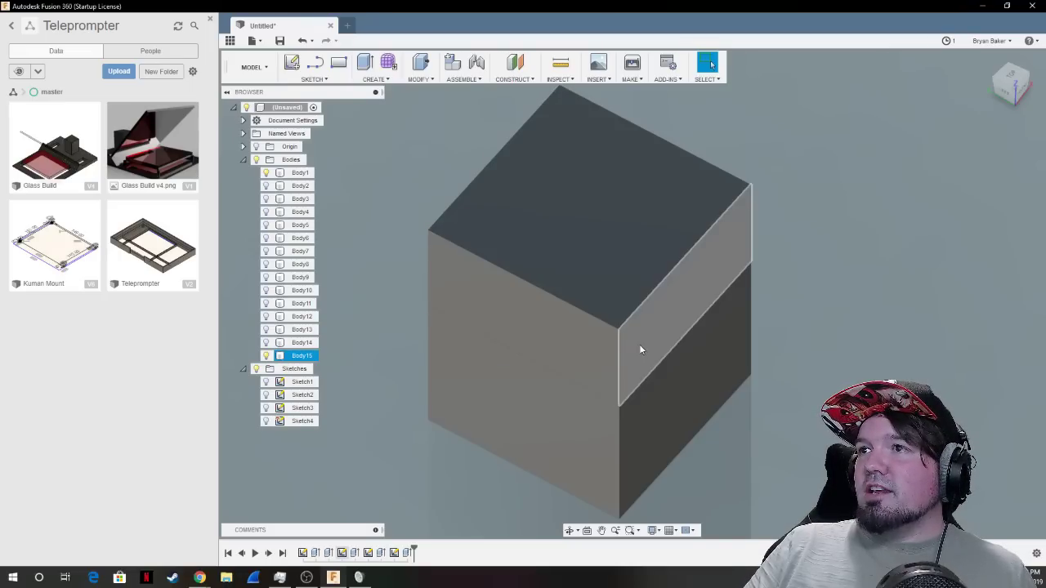
Select all four top-face Sketch4 regions and start a new extrusion.
click(560, 317)
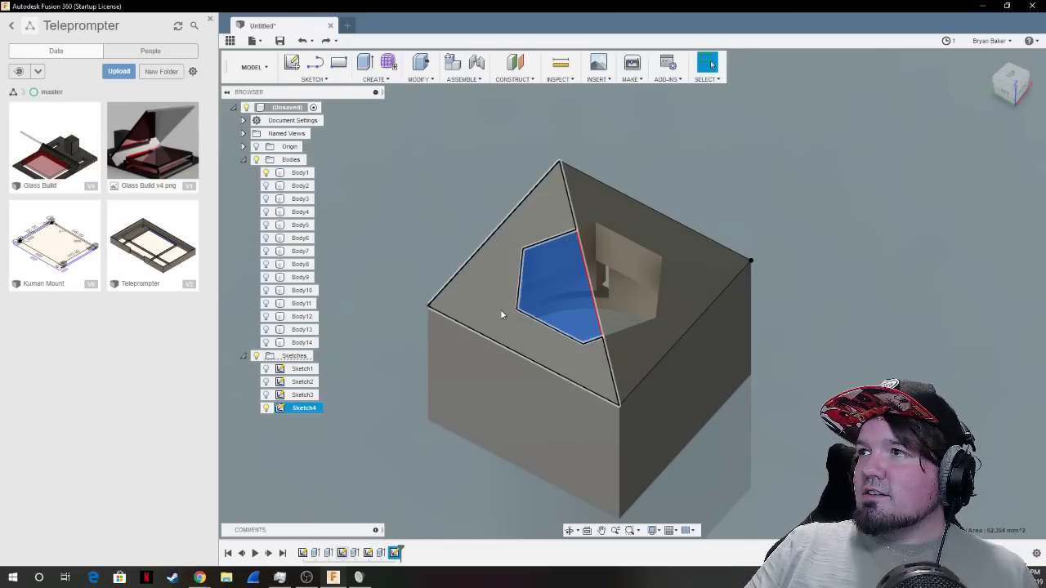
click(500, 309)
click(684, 236)
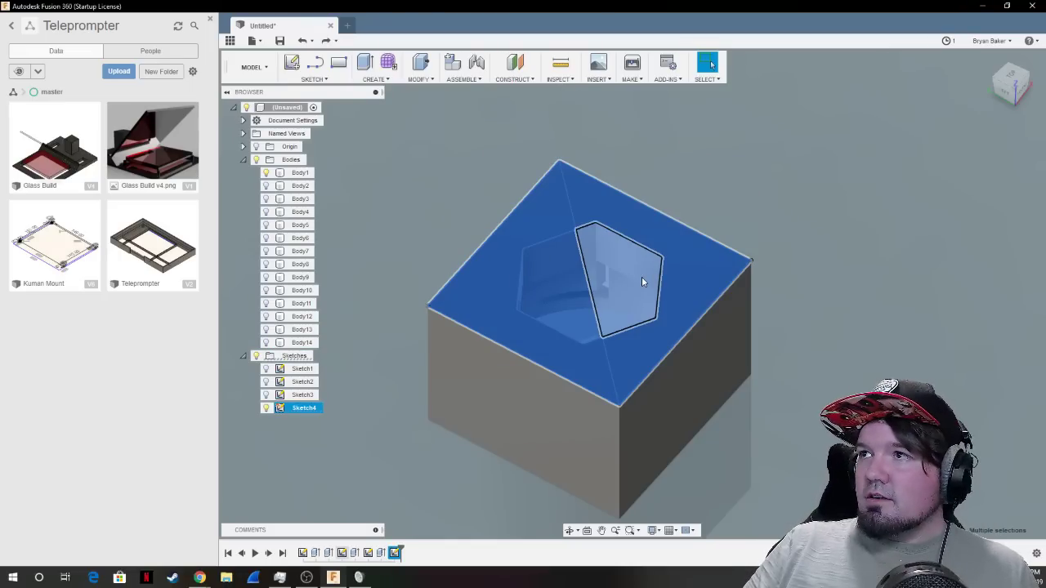
click(642, 277)
key(e)
click(883, 209)
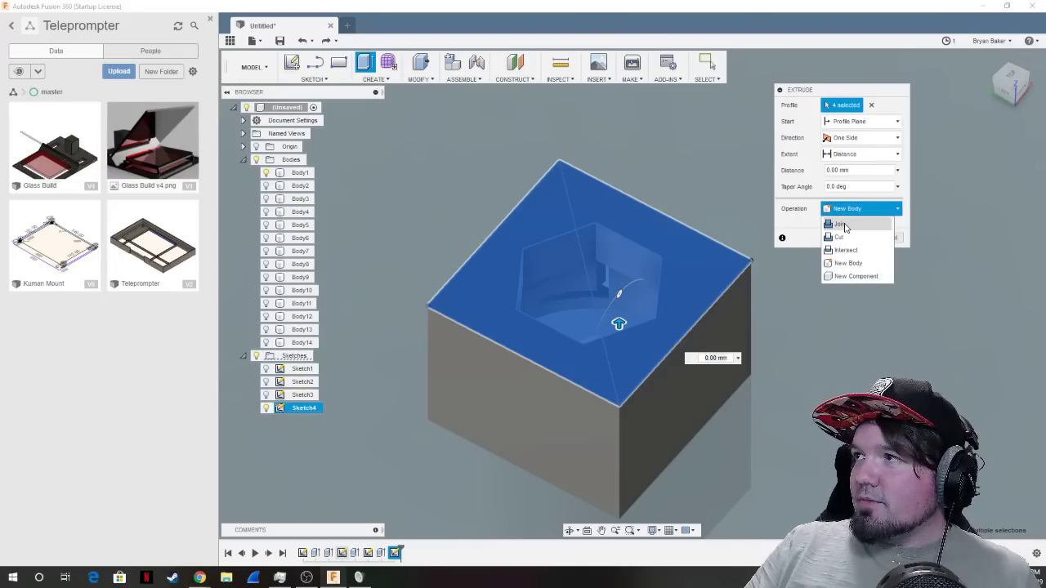
Extrude the four regions 5 mm as a Join, with taper angle reset to 0°.
click(846, 226)
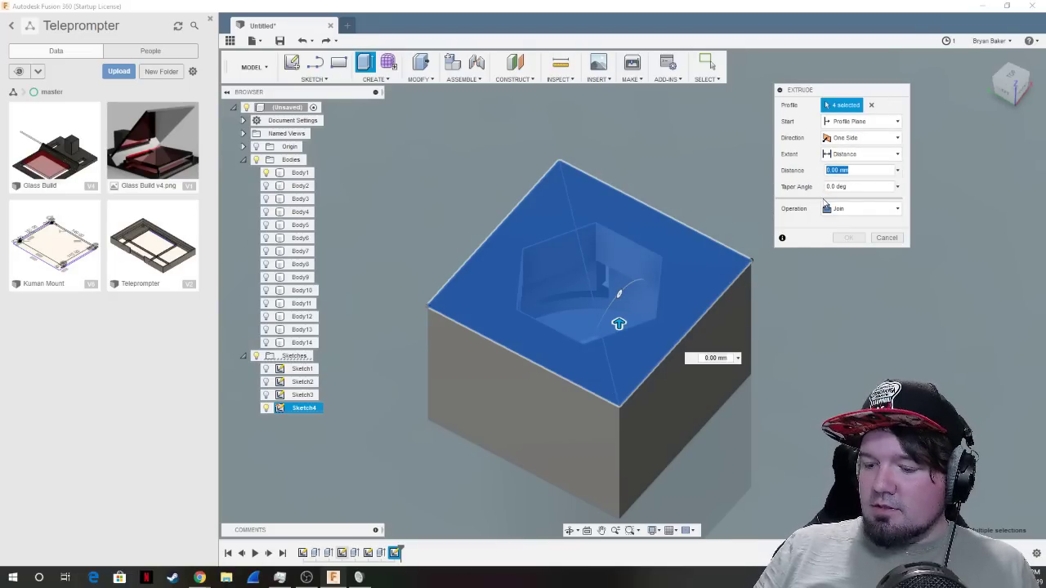
key(Tab)
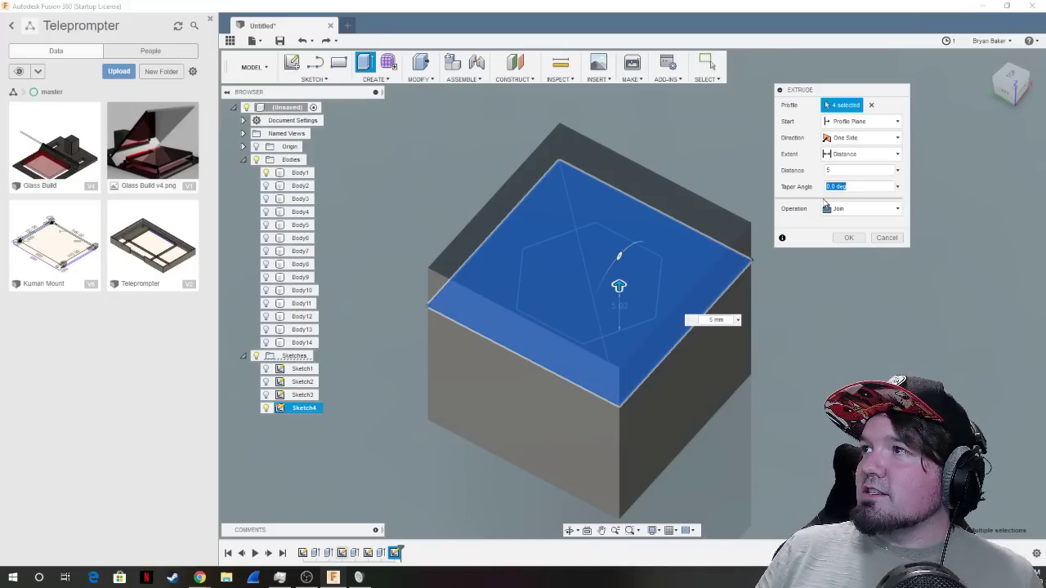
key(Tab)
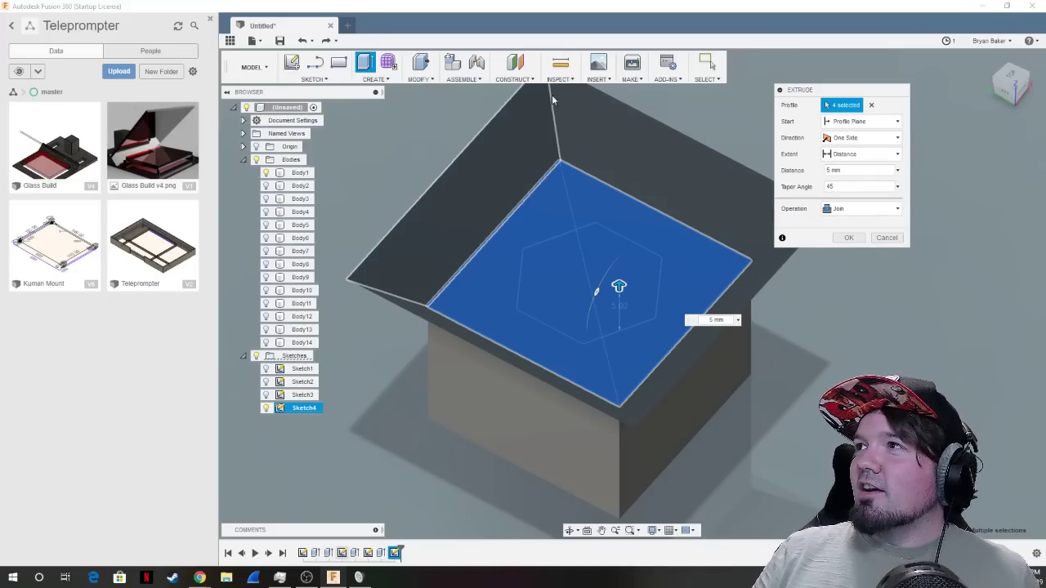
mouse_move(621, 286)
shift+middle_down()
mouse_move(632, 294)
mouse_move(626, 263)
shift+middle_up()
click(833, 188)
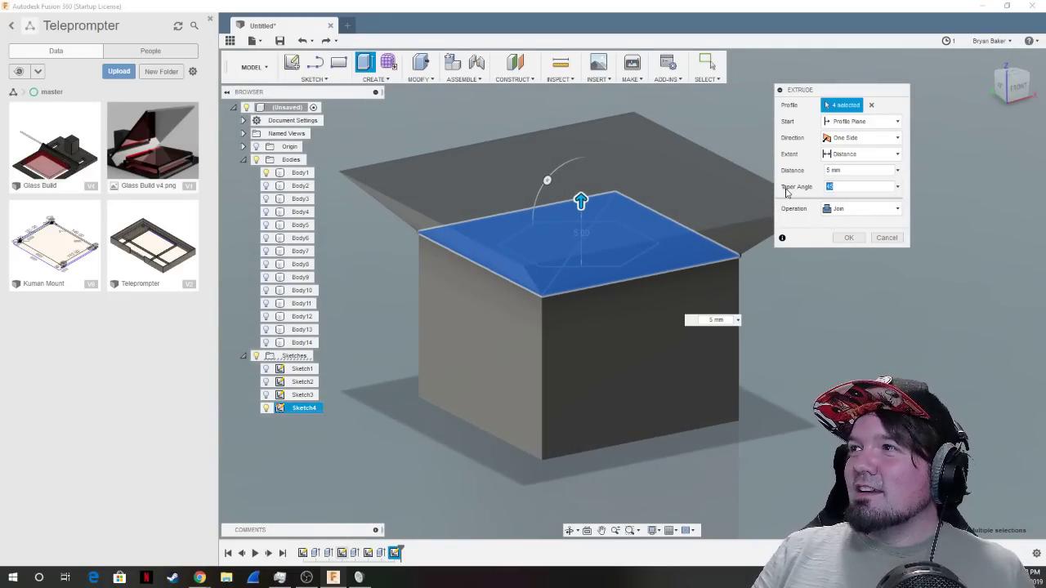
text(0)
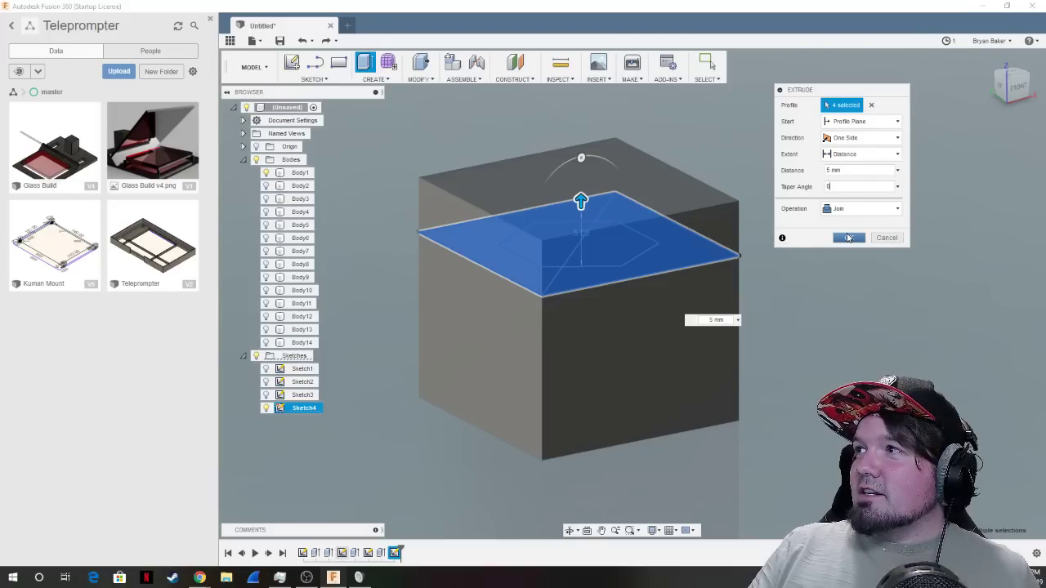
click(848, 237)
Orbit around the block, show Sketch4's lines and select Body1.
click(1010, 85)
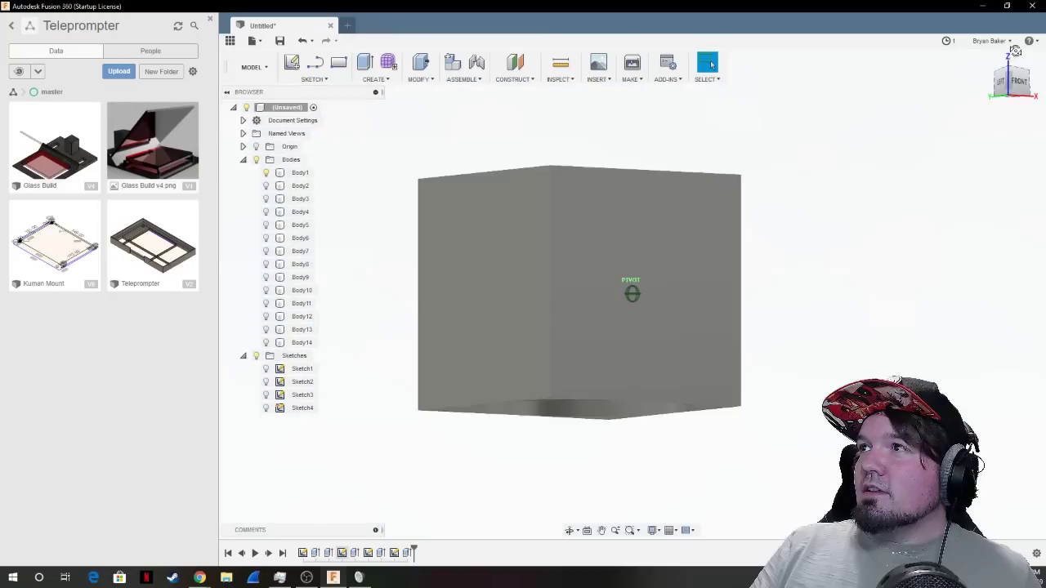
shift+middle_drag(626, 292, 236, 341)
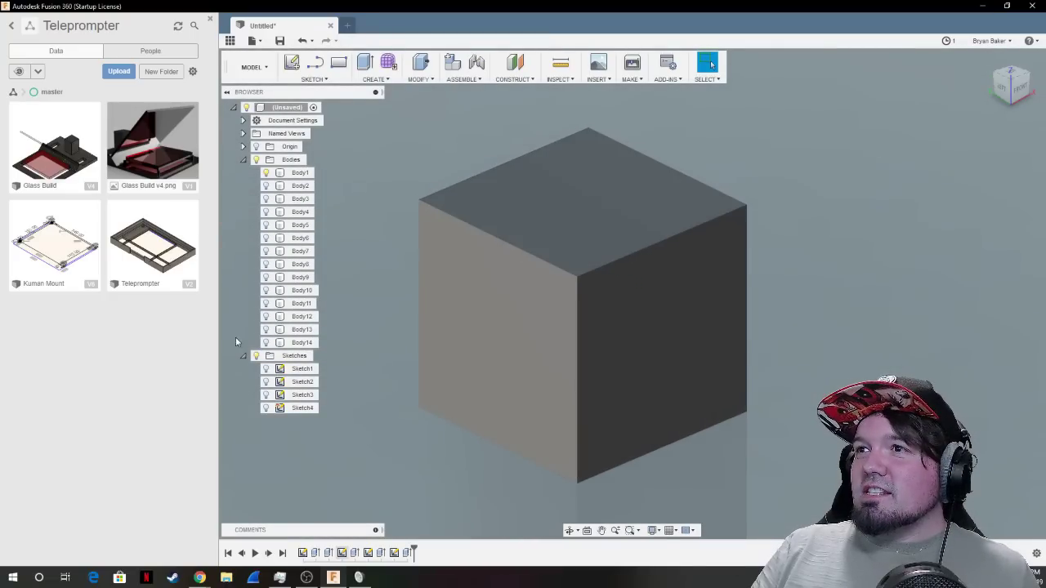
click(265, 407)
click(556, 242)
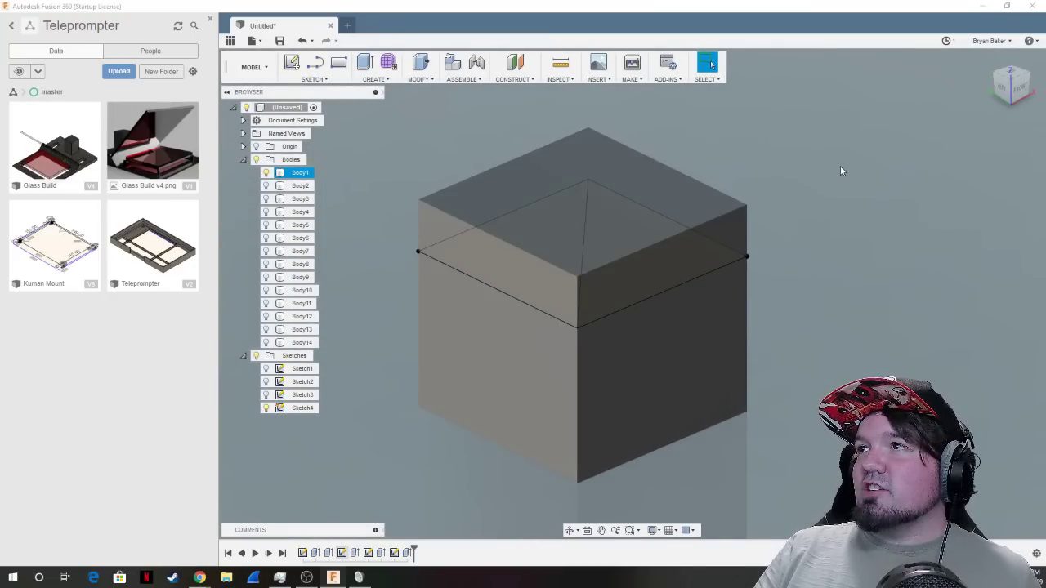
shift+middle_drag(630, 294, 623, 388)
Start a Thread feature, cancel it, and orbit to see the hexagon pocket from below.
click(389, 80)
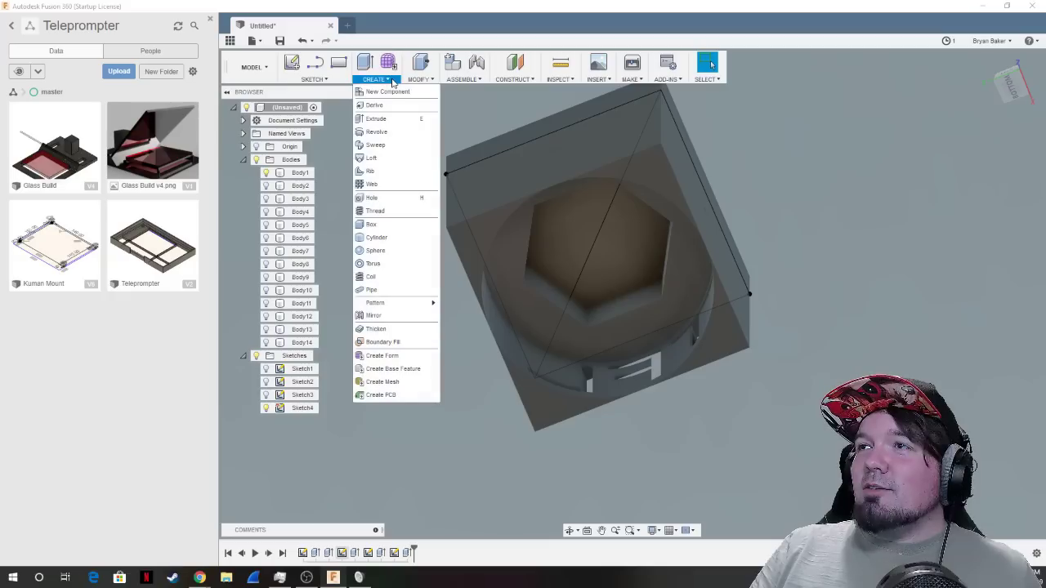
click(374, 211)
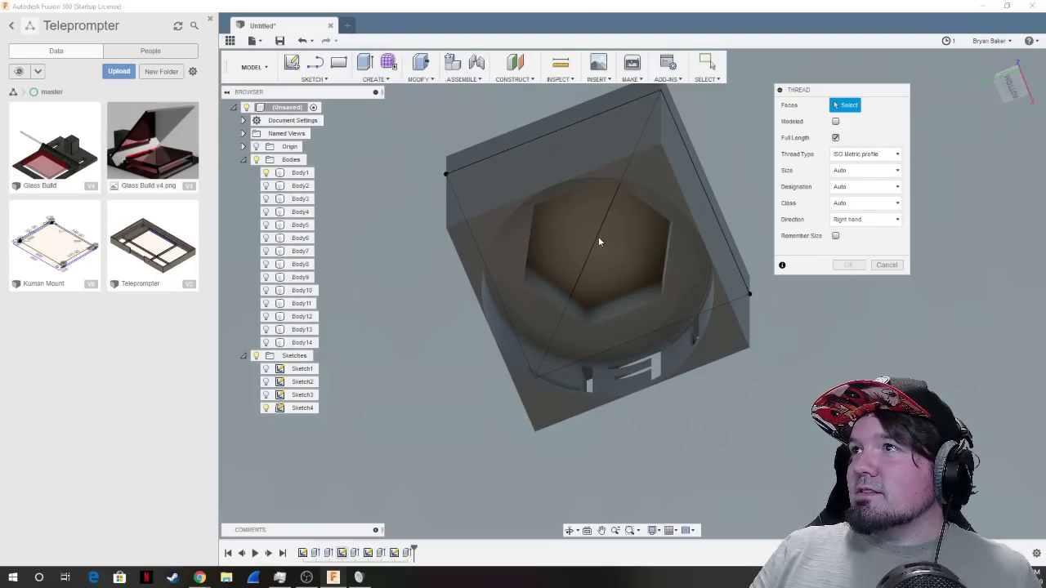
click(986, 58)
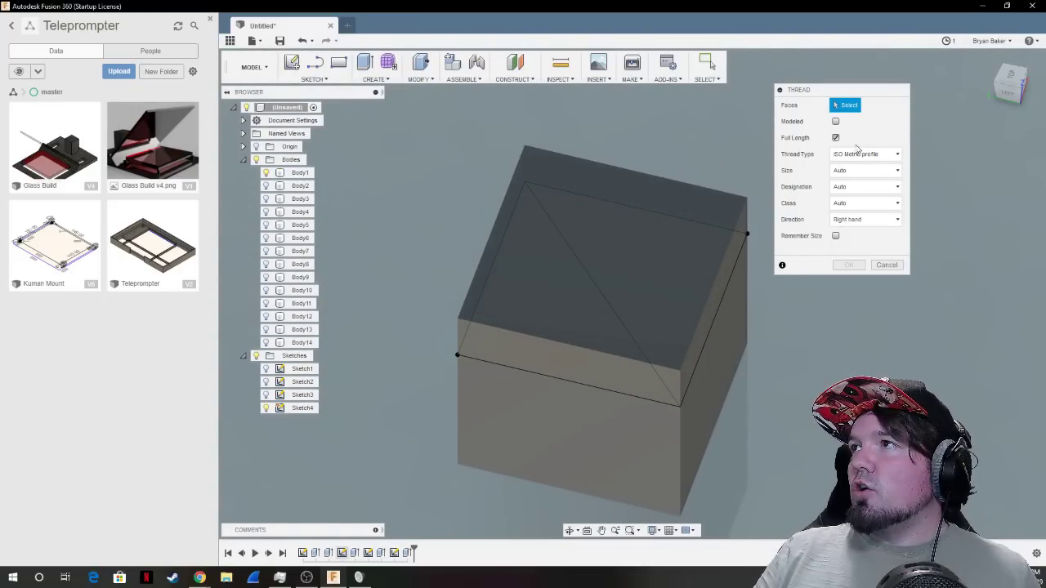
click(887, 265)
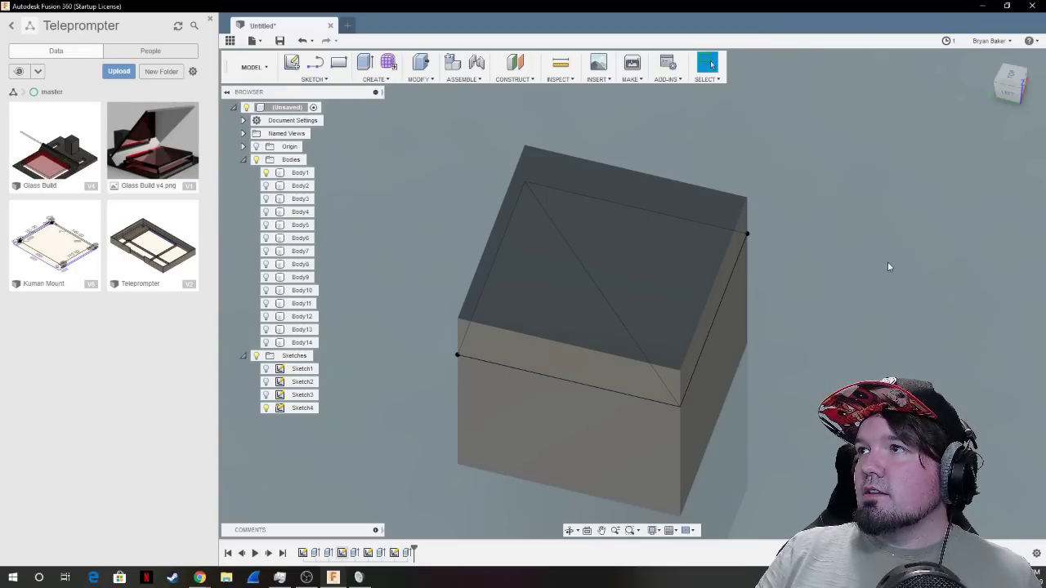
shift+middle_drag(630, 292, 615, 259)
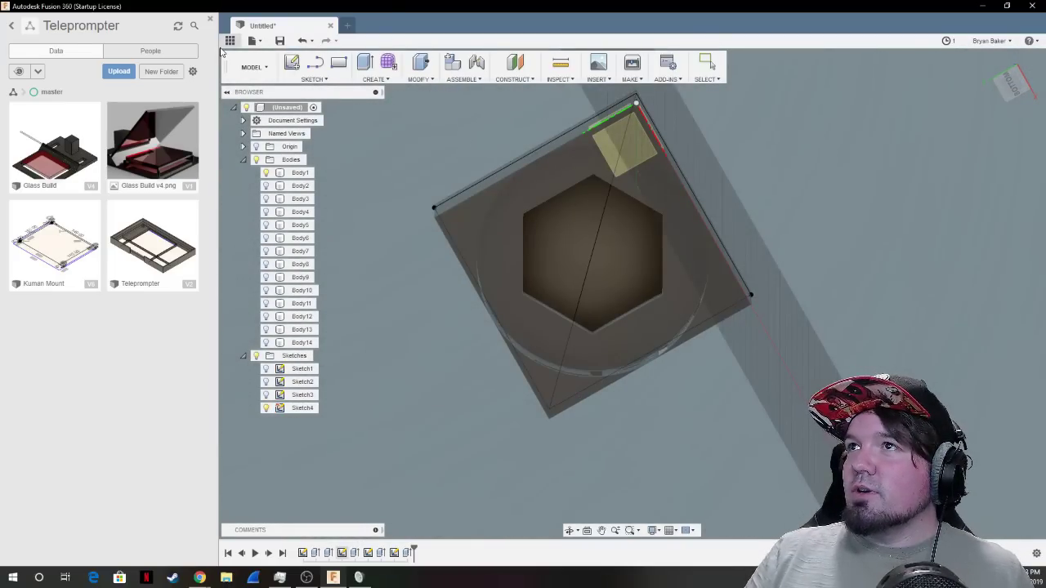
Sketch a 3.5 mm circle centred on the hexagon pocket face and finish the sketch.
key(c)
click(591, 250)
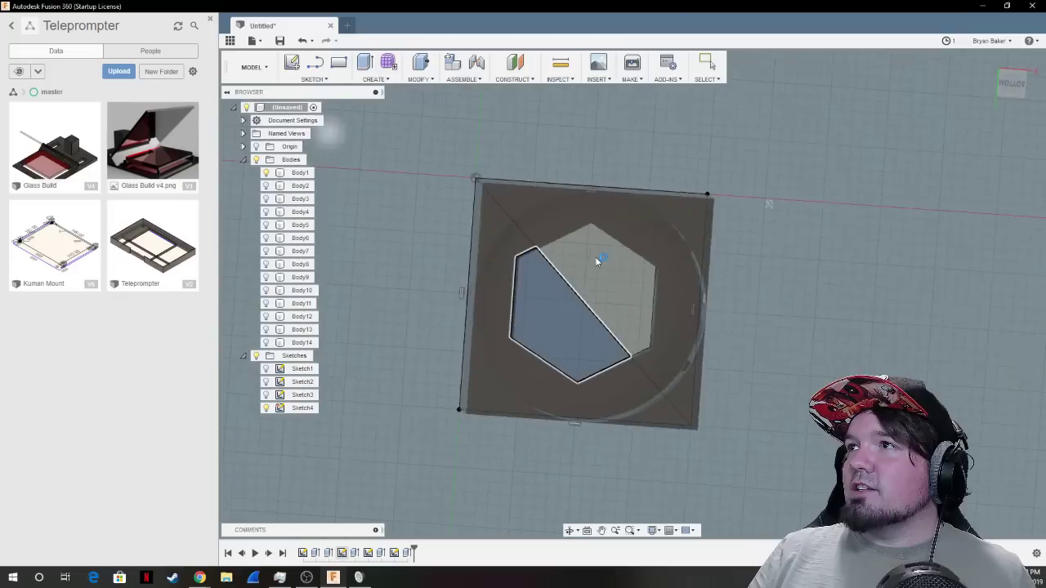
click(633, 294)
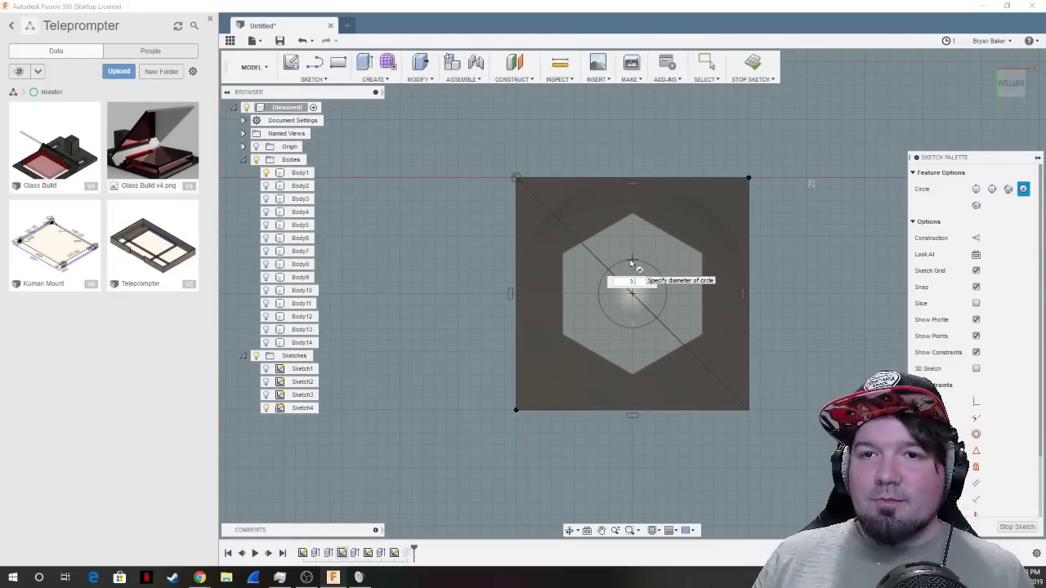
key(Return)
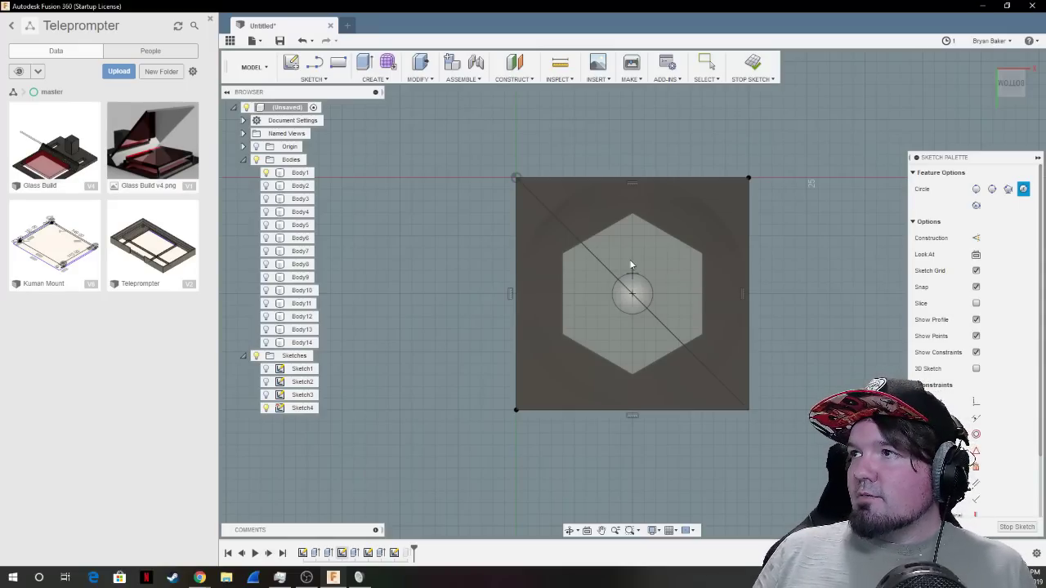
key(Escape)
click(625, 298)
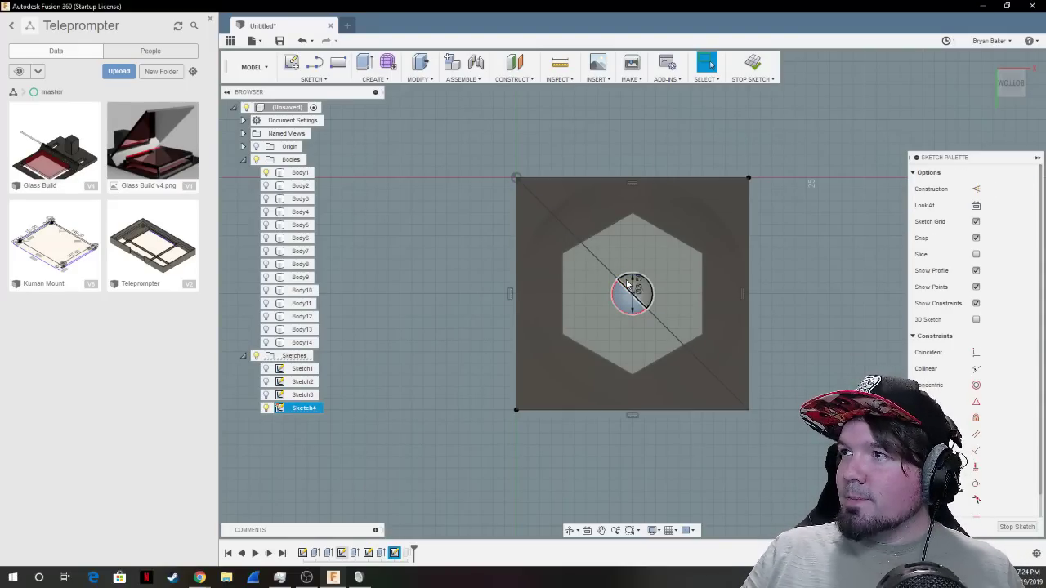
click(1011, 81)
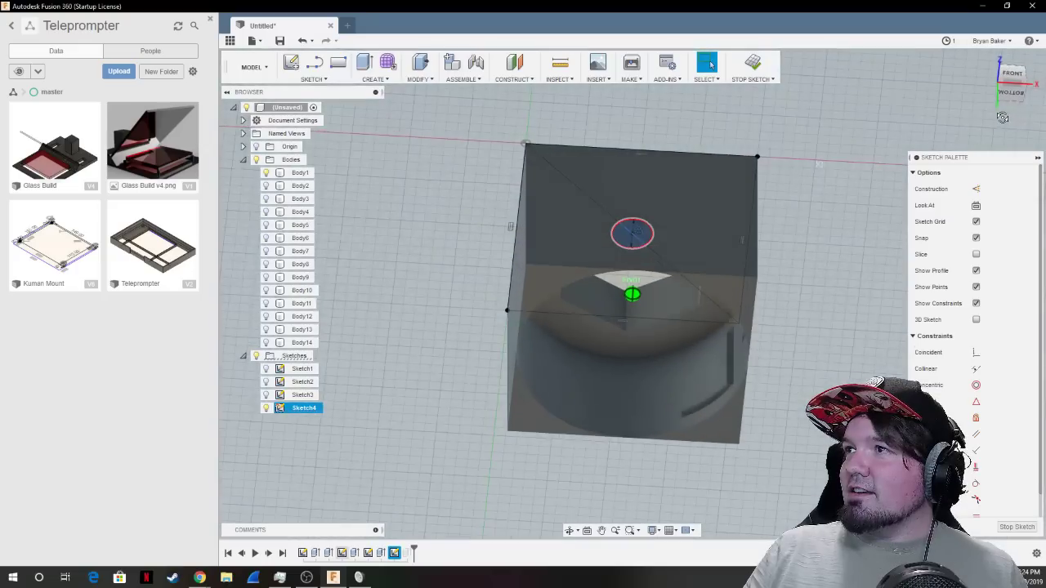
click(753, 63)
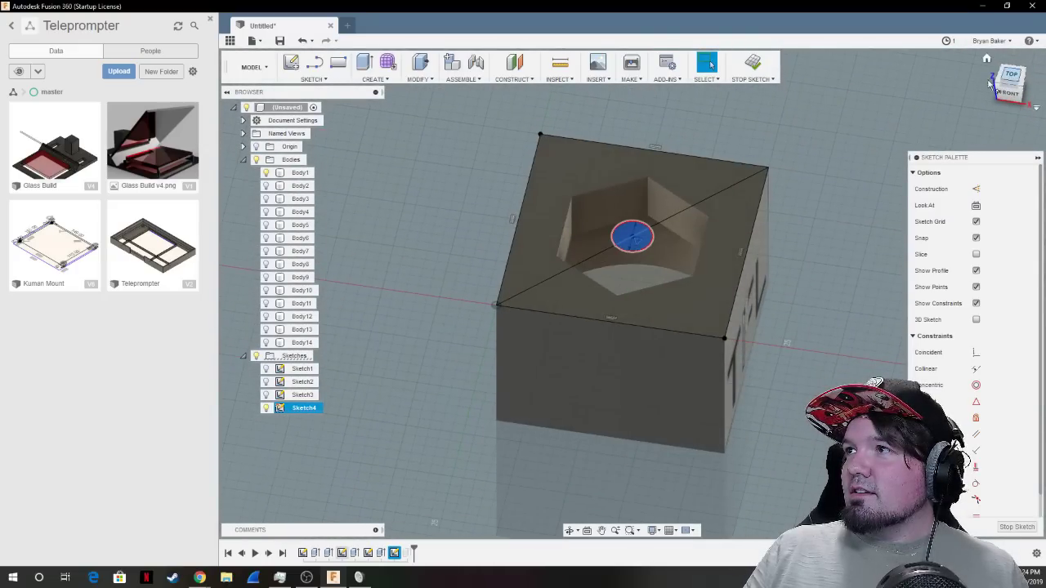
Try a Cut extrusion of the circle, then cancel it.
key(e)
drag(651, 157, 639, 123)
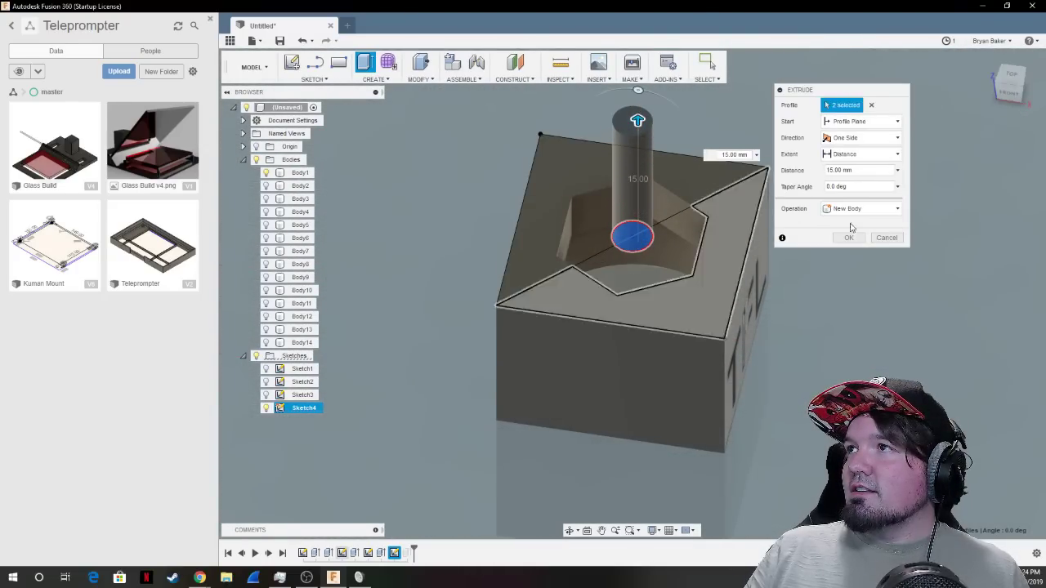
click(862, 209)
click(840, 237)
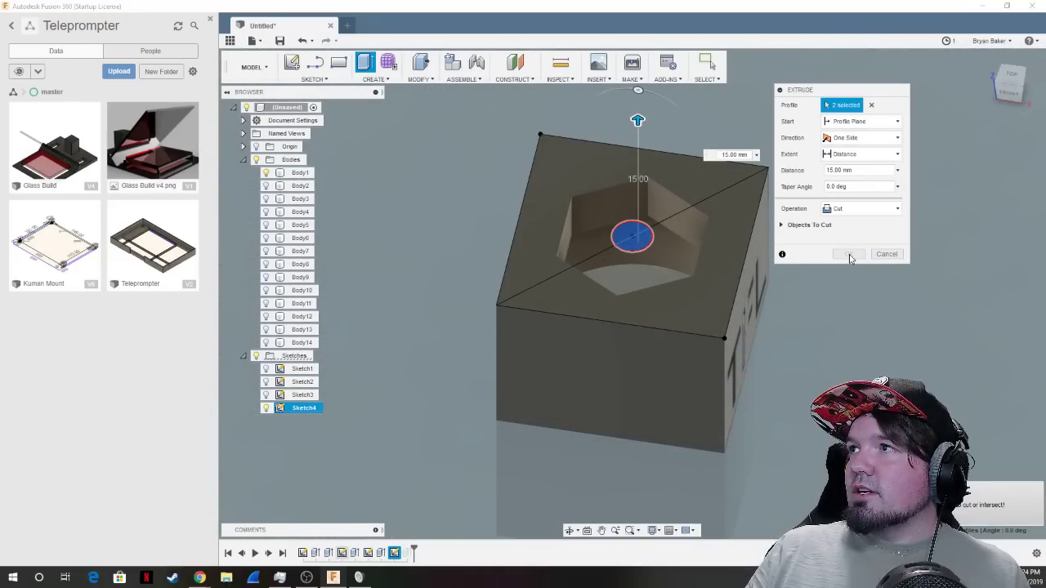
click(886, 254)
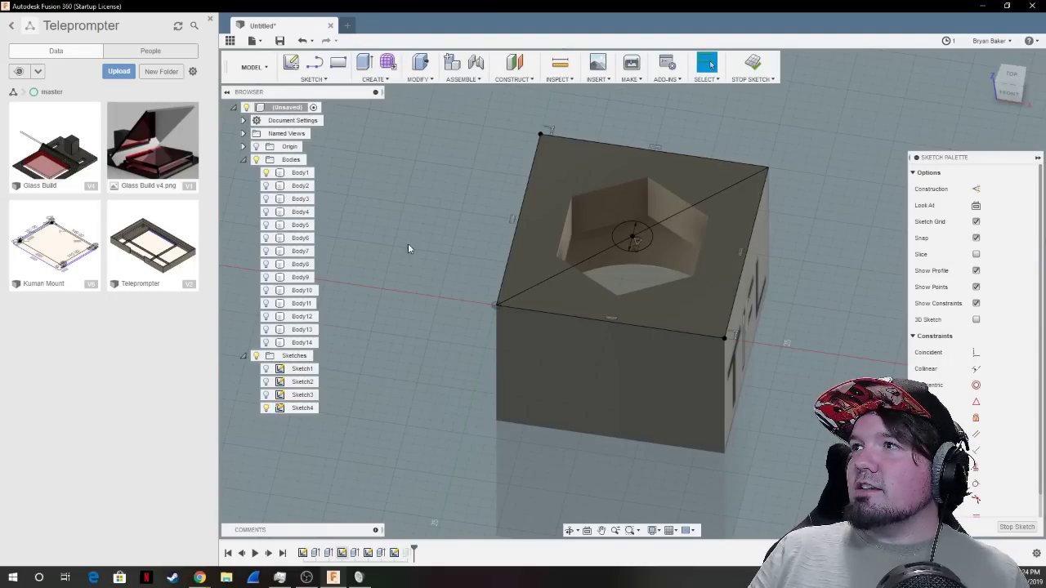
click(752, 62)
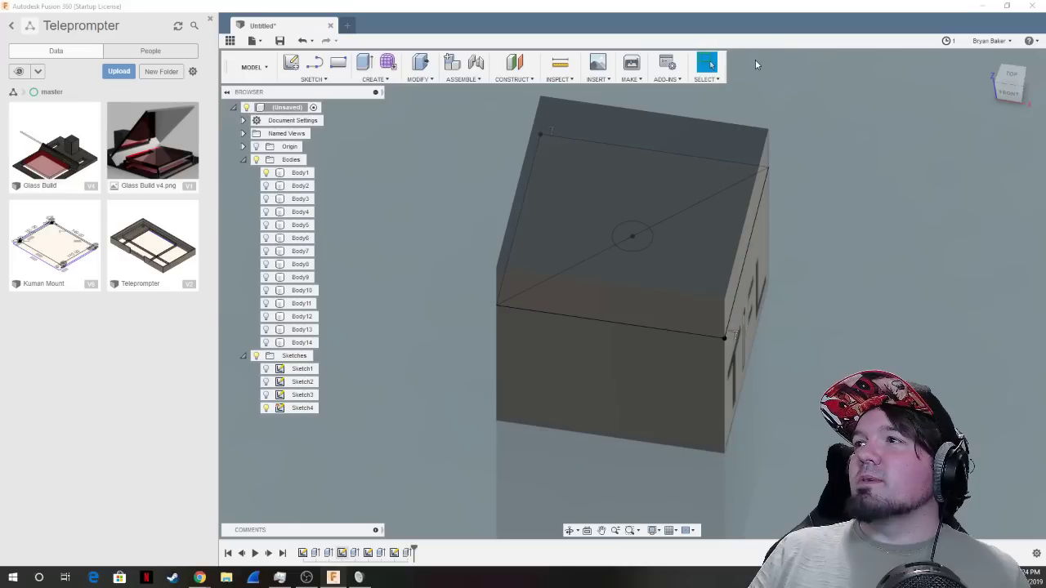
Cut the centre circle 10 mm down into the block.
click(1013, 90)
shift+middle_drag(849, 343, 852, 231)
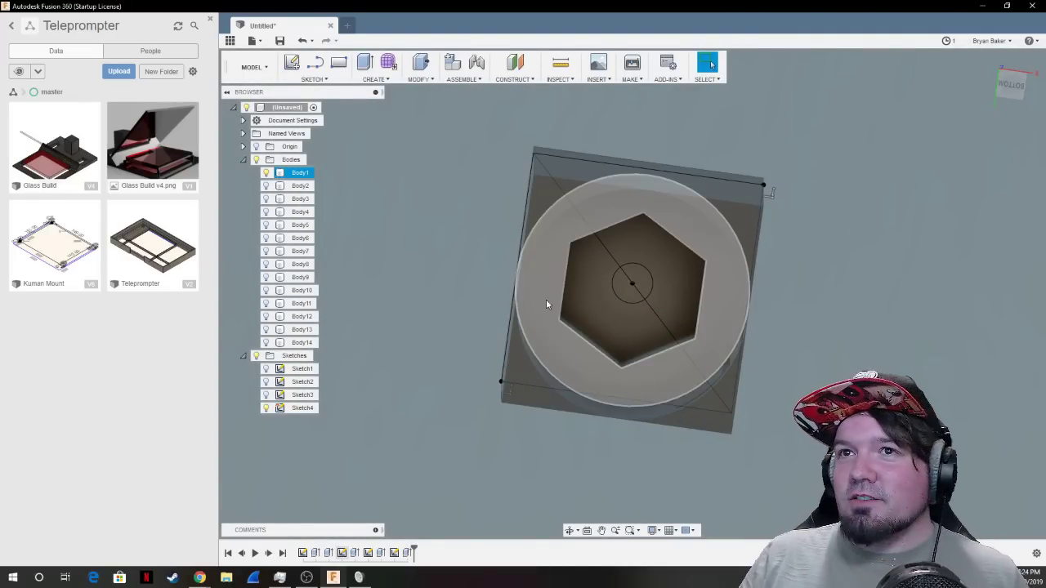
click(627, 299)
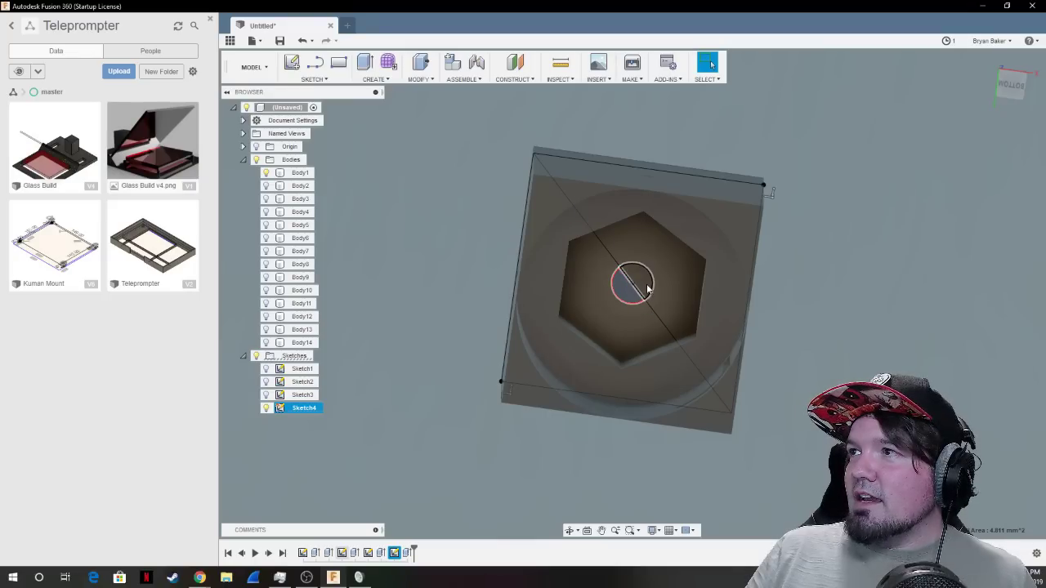
click(986, 58)
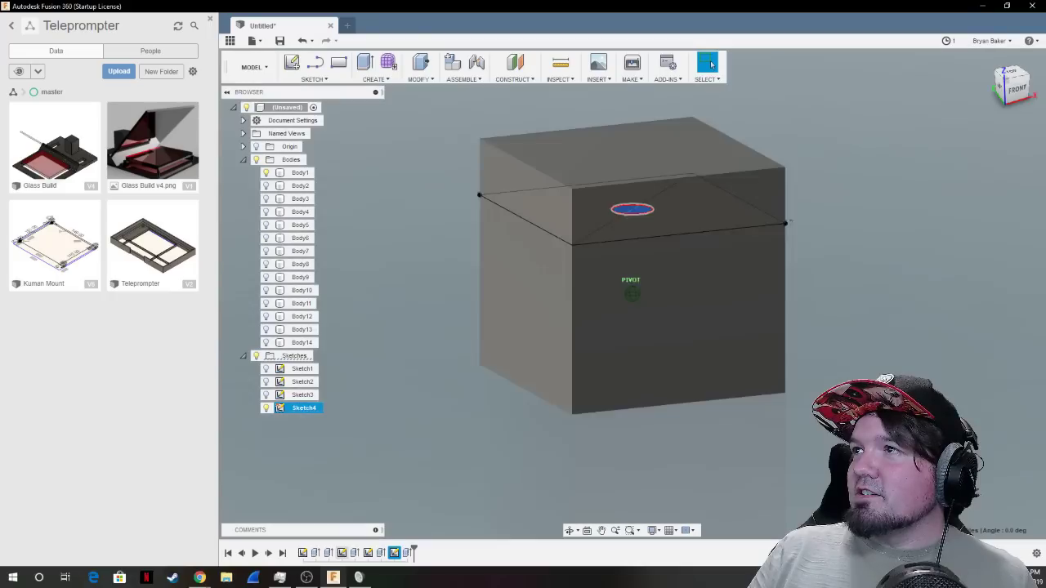
key(e)
drag(641, 221, 641, 129)
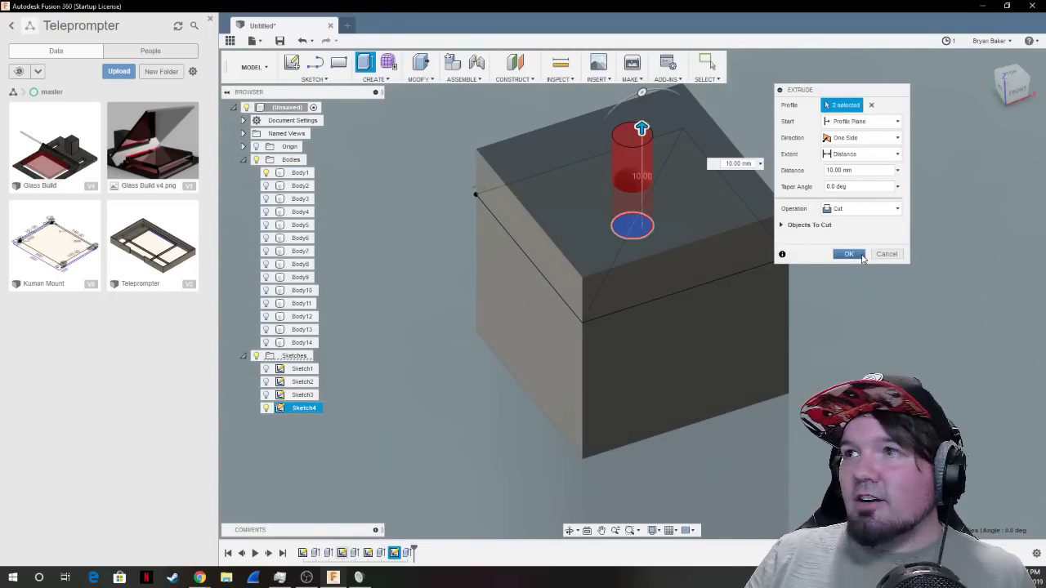
click(849, 254)
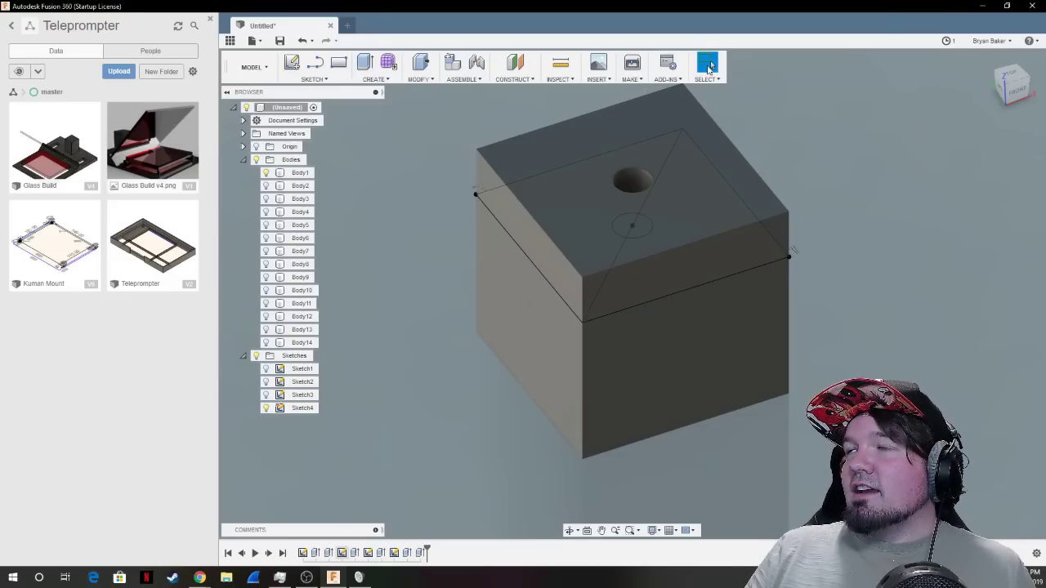
Orbit above the block to inspect the new top hole, selecting then clearing Body1.
shift+middle_drag(631, 181, 653, 294)
shift+middle_drag(711, 64, 654, 57)
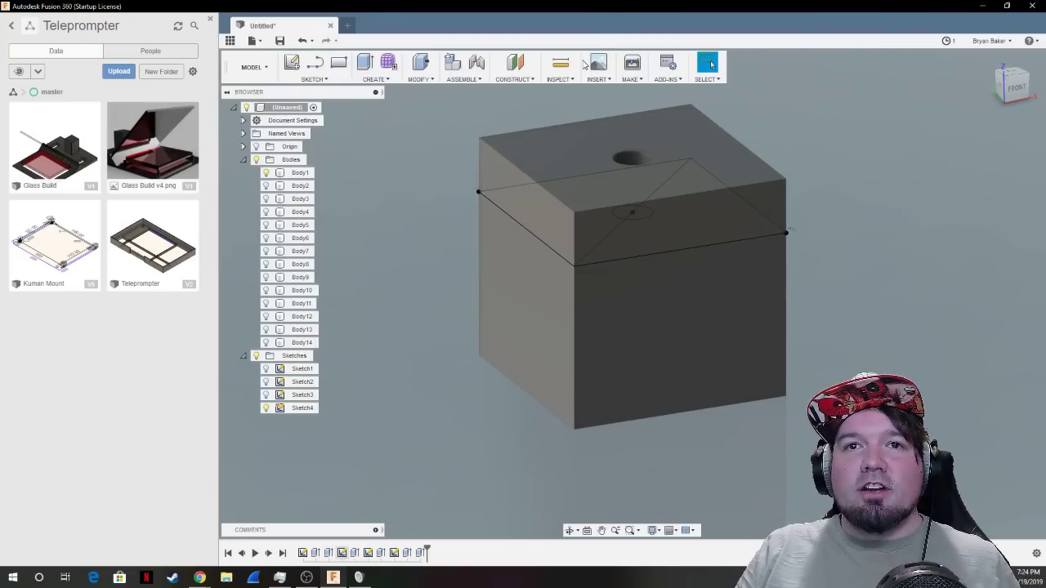
click(628, 124)
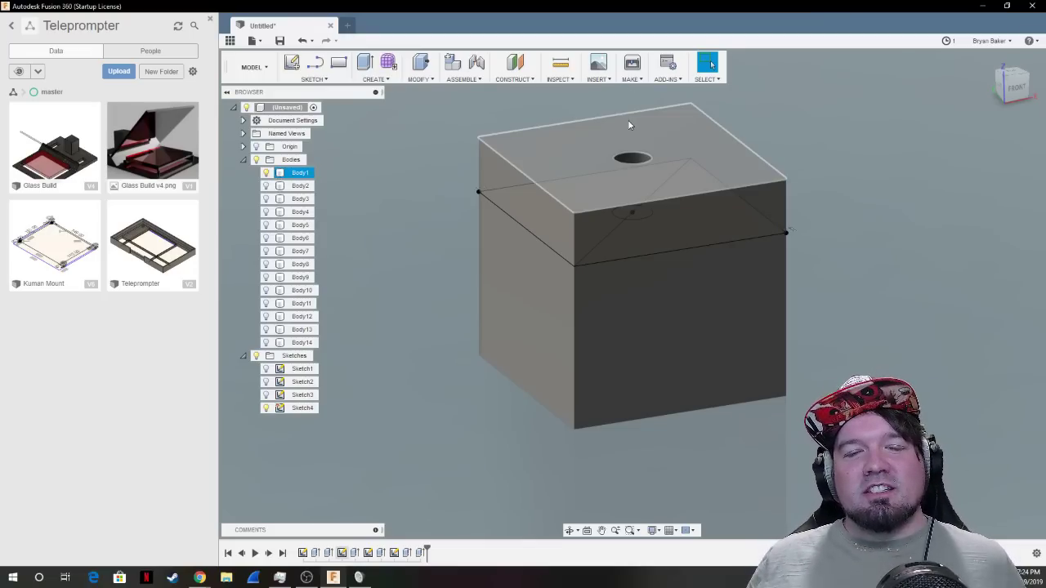
key(Escape)
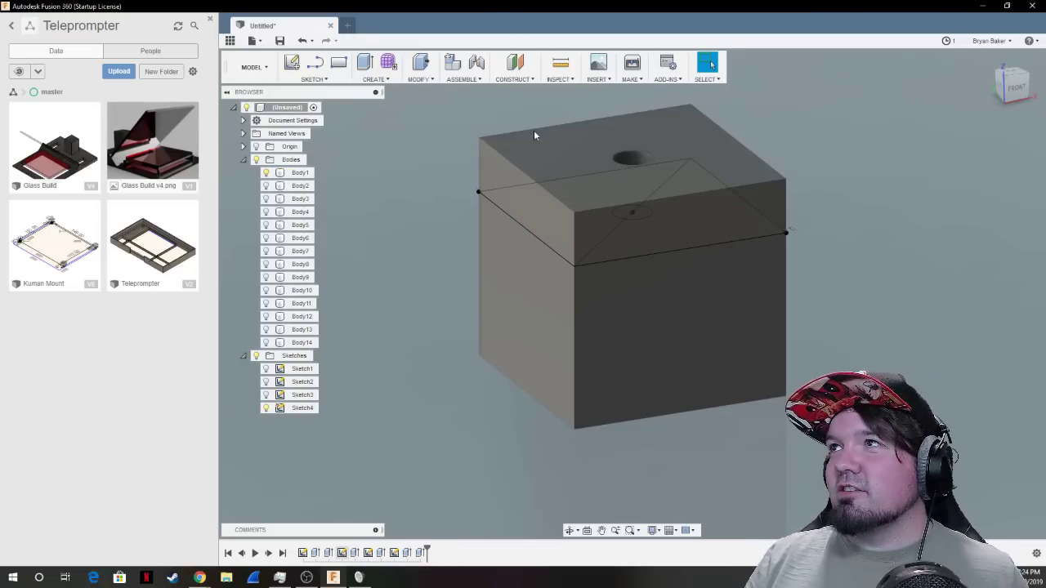
shift+middle_drag(533, 130, 530, 212)
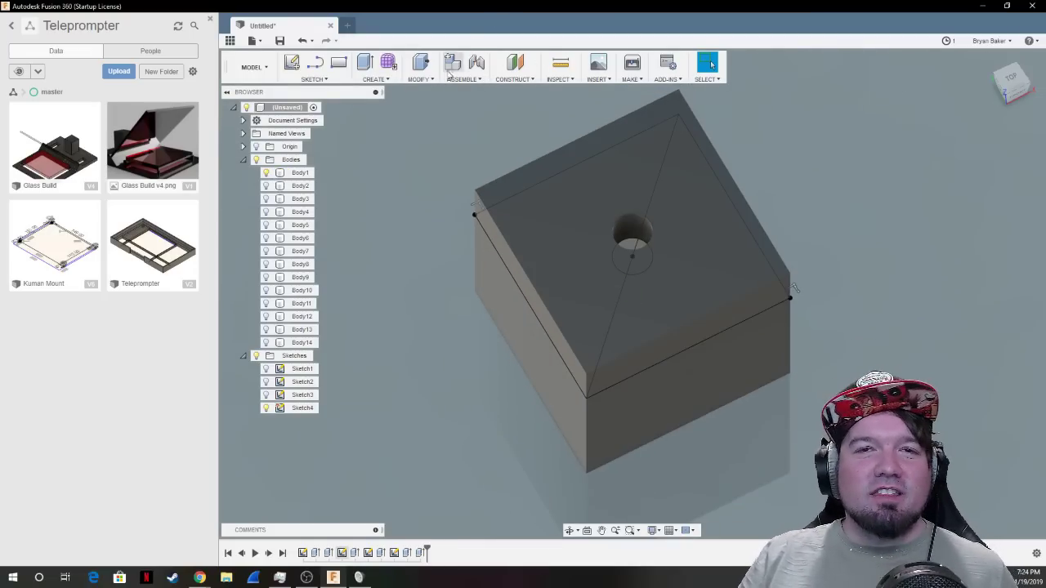
click(428, 79)
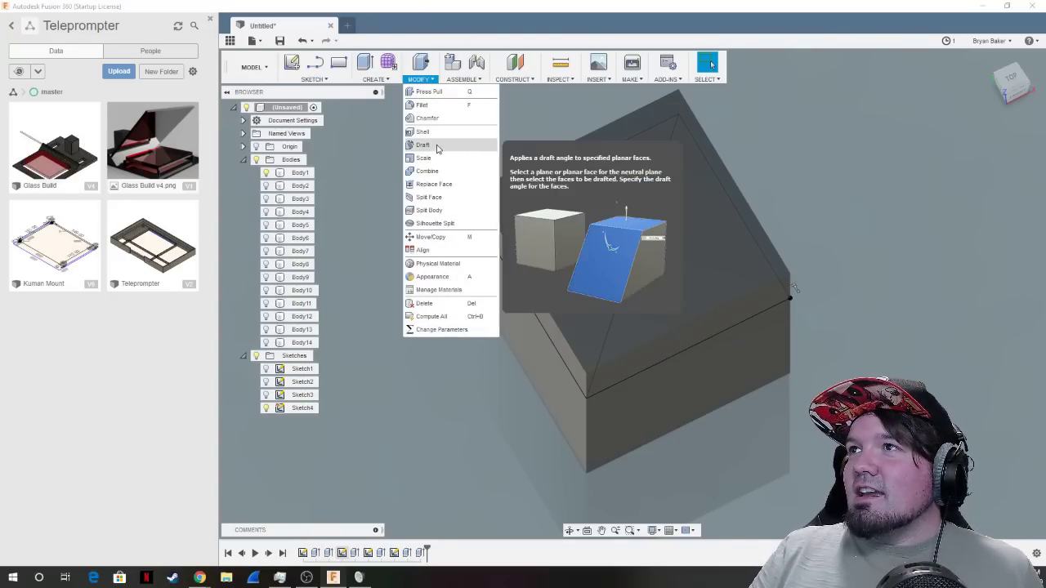
Start a thread on the inner face of the block's top hole.
click(376, 79)
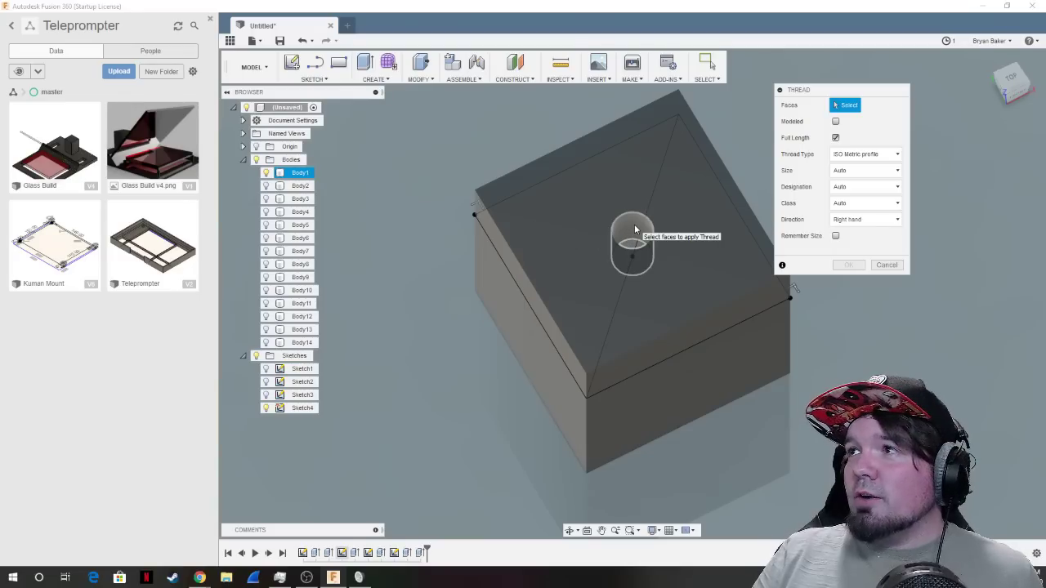
click(635, 227)
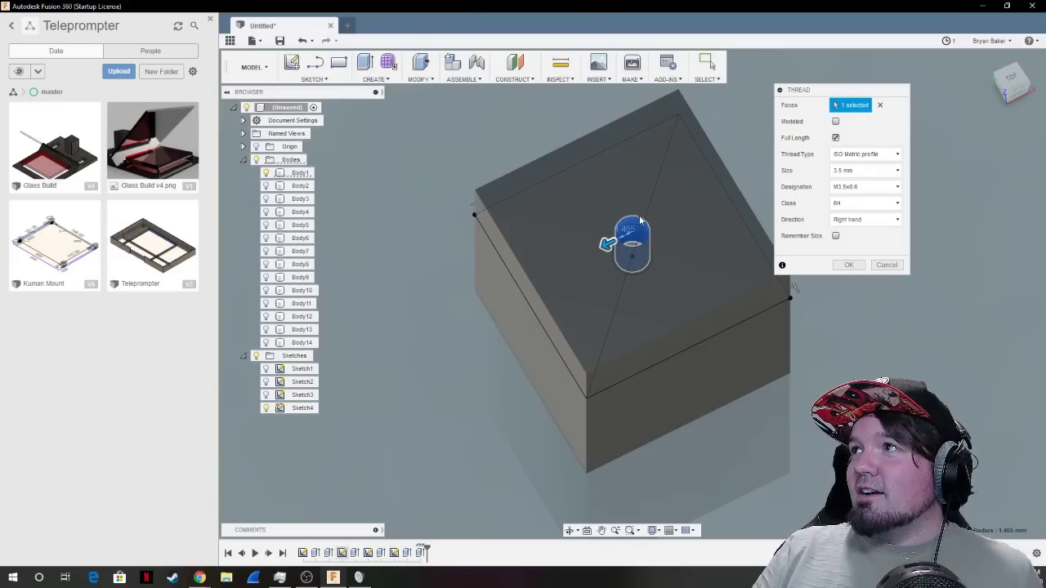
scroll(641, 221, up, 3)
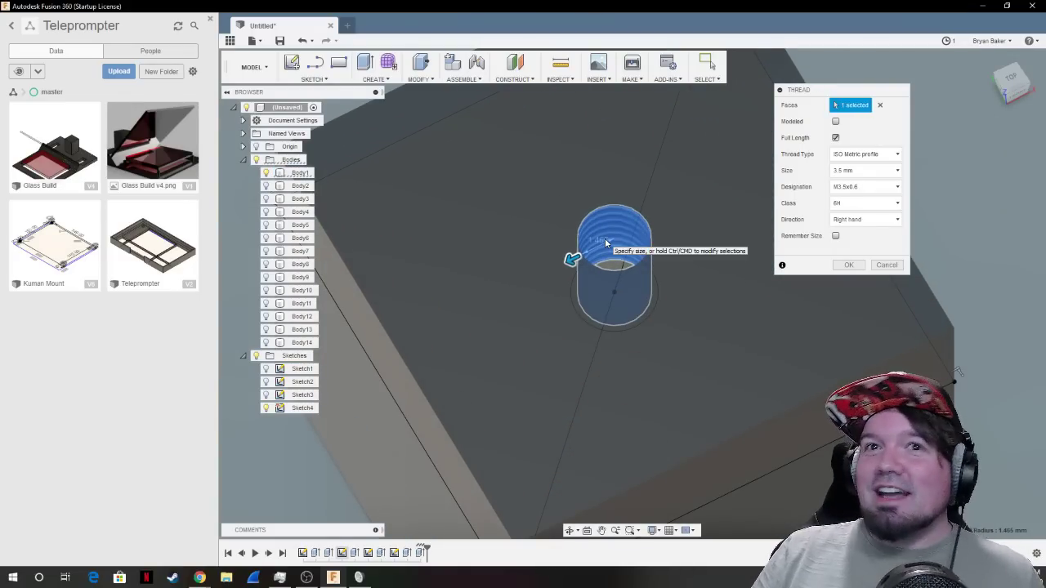
scroll(601, 225, up, 3)
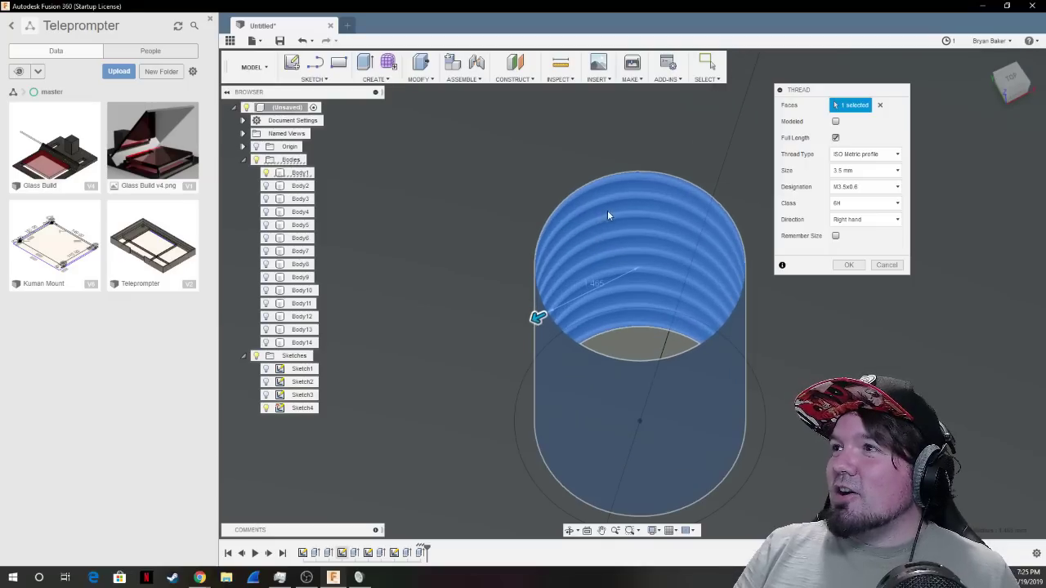
drag(535, 317, 515, 285)
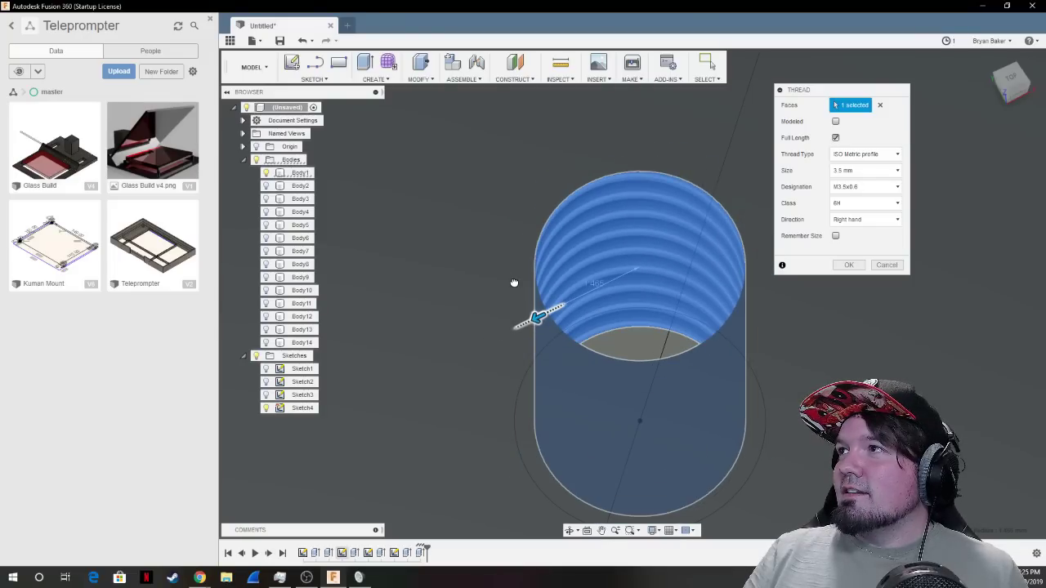
Review the thread options, keeping the ISO Metric profile type and class 6H.
click(865, 190)
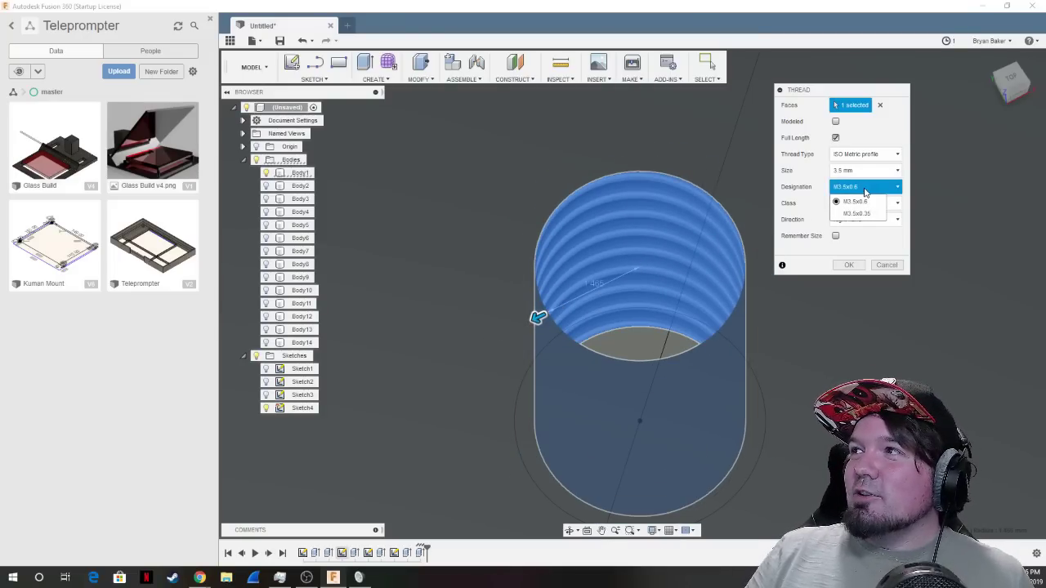
click(854, 201)
click(879, 171)
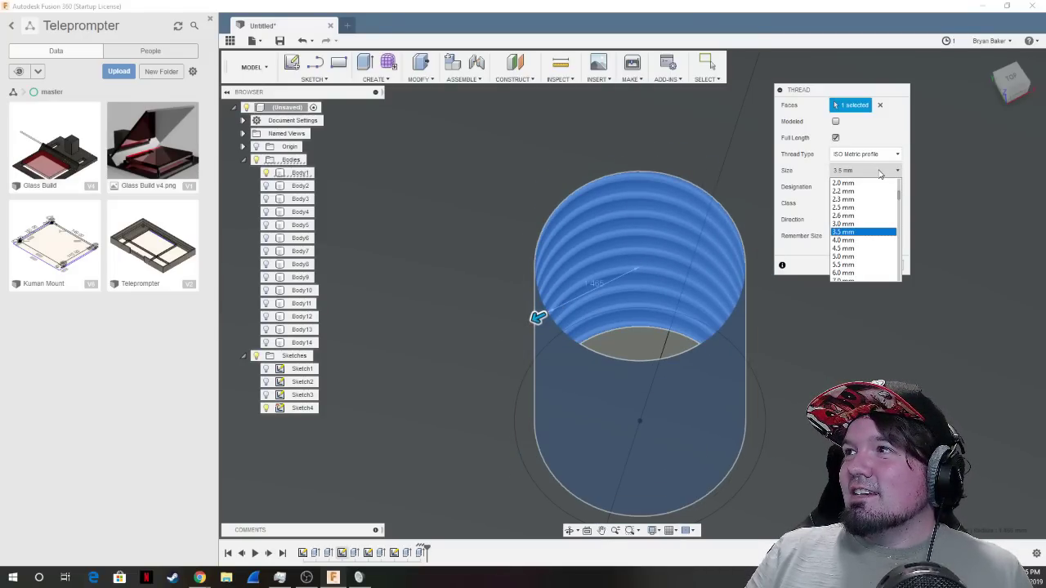
click(854, 172)
click(854, 190)
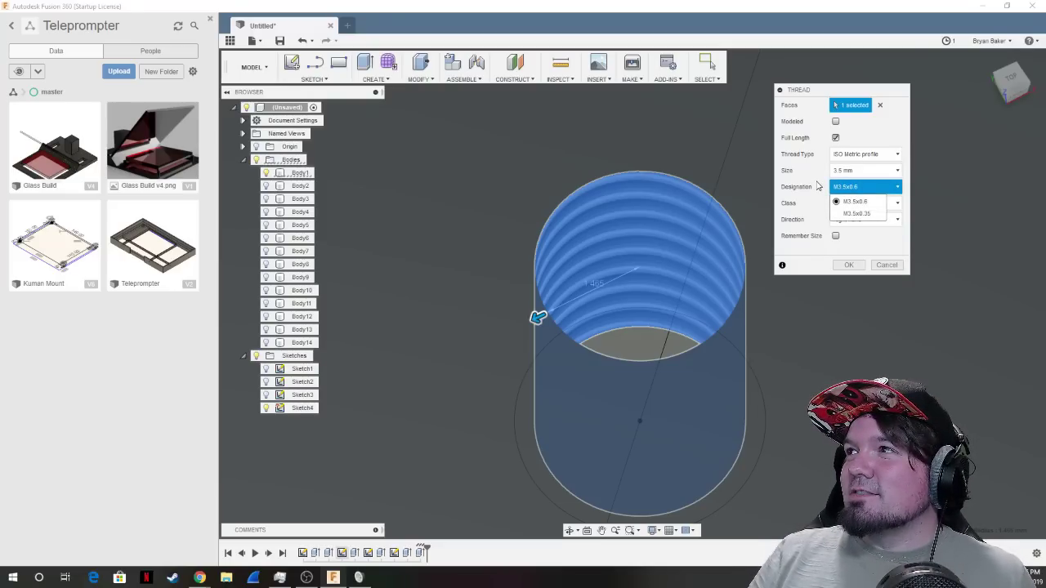
click(818, 187)
click(873, 155)
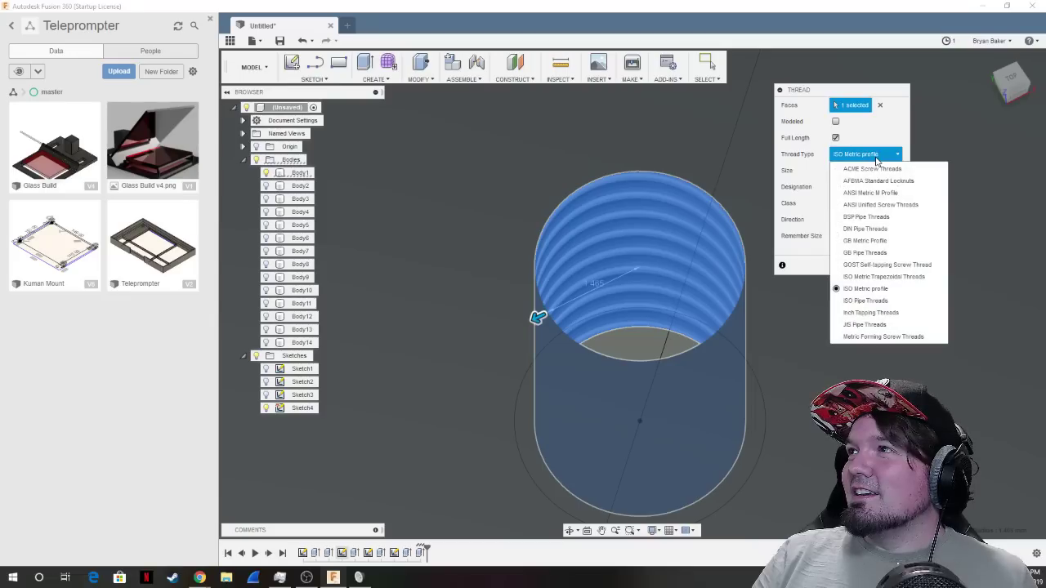
click(793, 158)
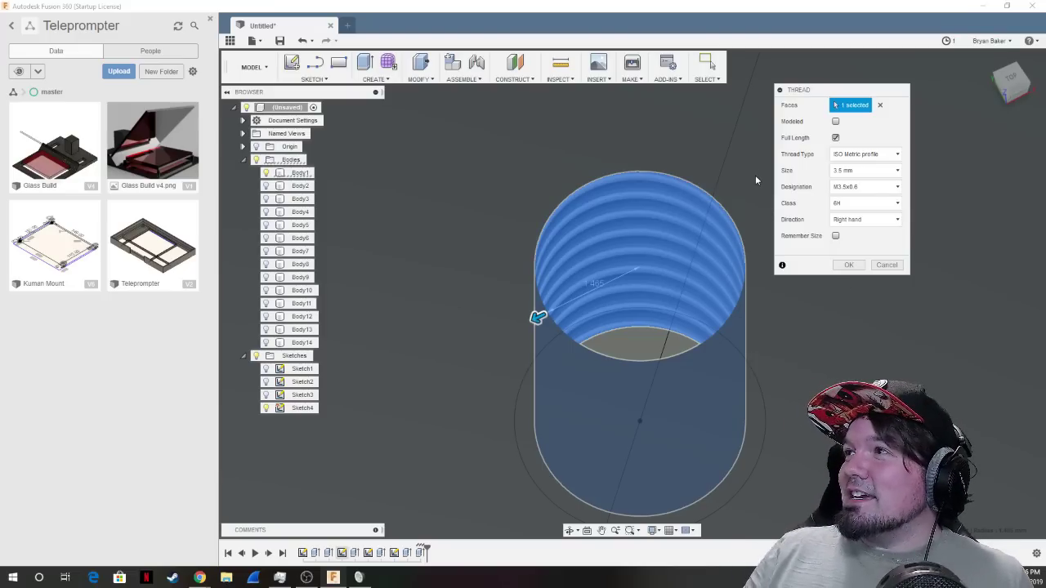
click(852, 204)
click(848, 216)
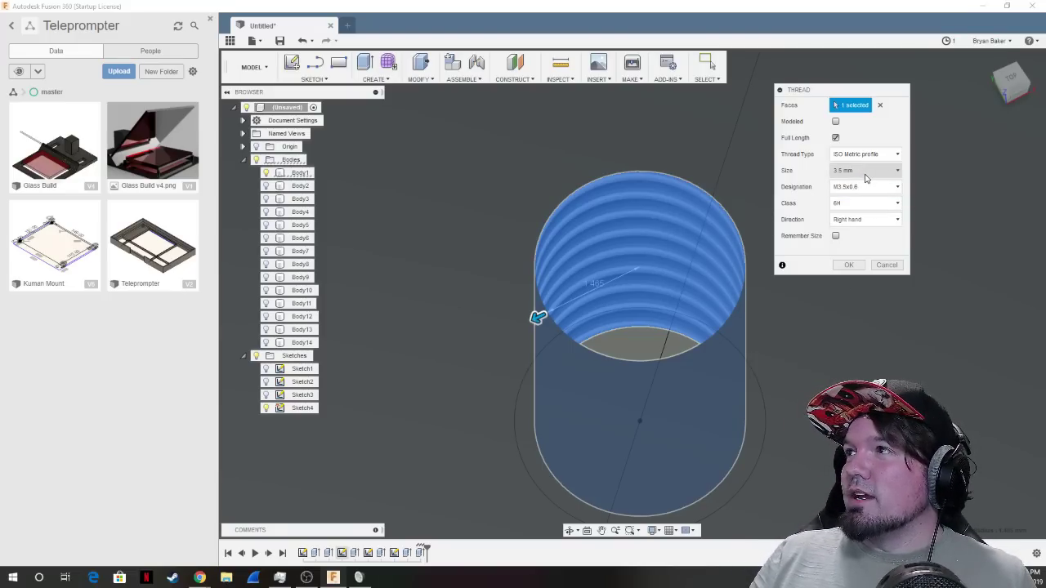
Set thread size 4.0 mm with M4x0.7 designation, remember the size, and apply it.
click(863, 171)
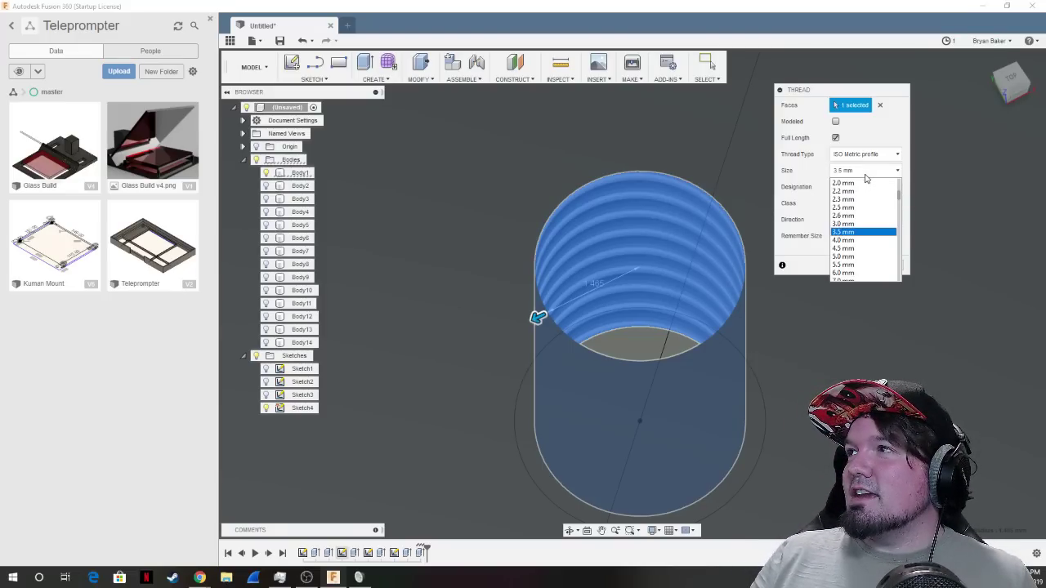
click(856, 240)
click(864, 188)
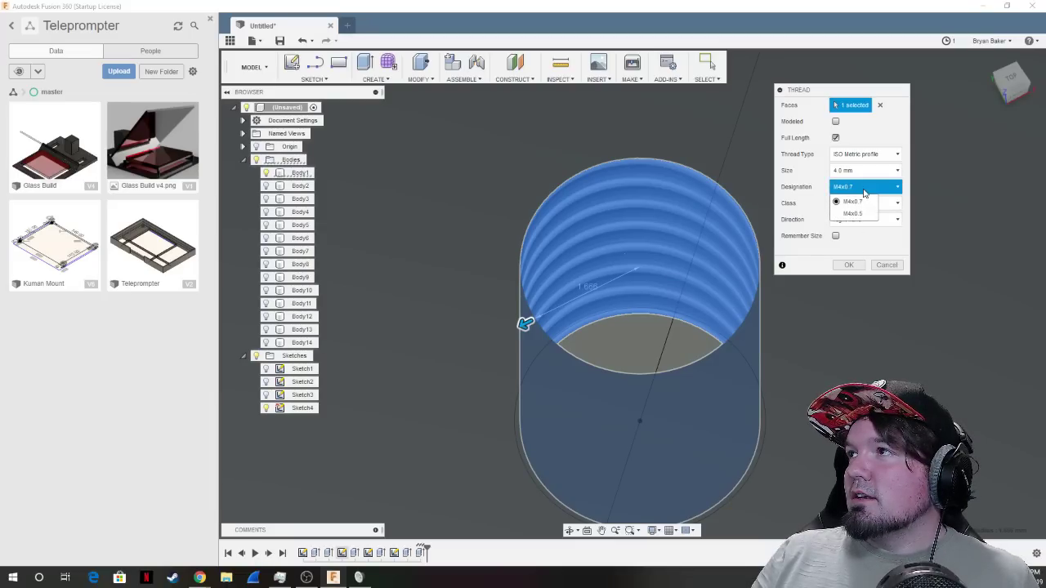
click(801, 191)
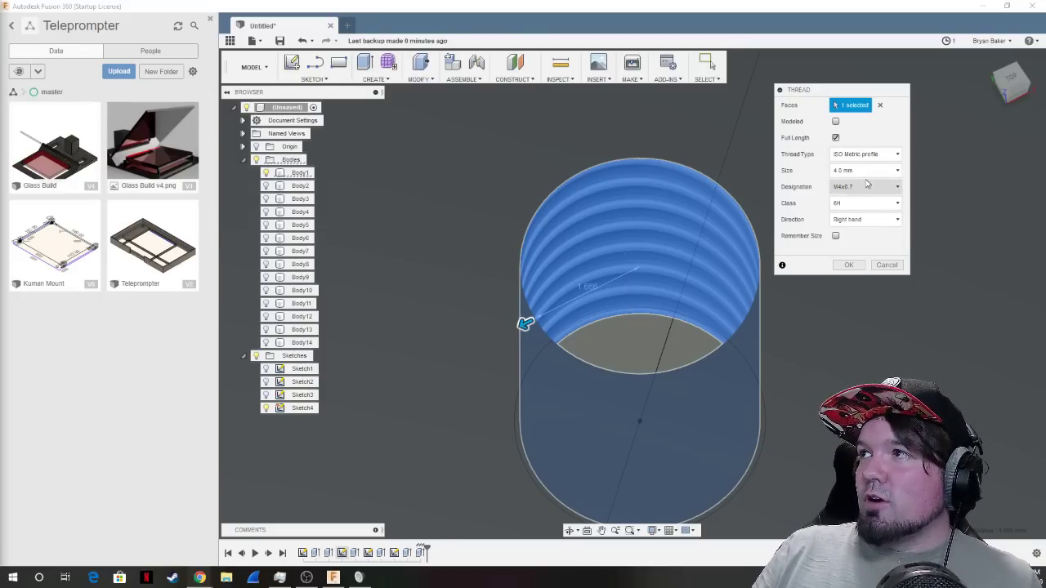
click(835, 236)
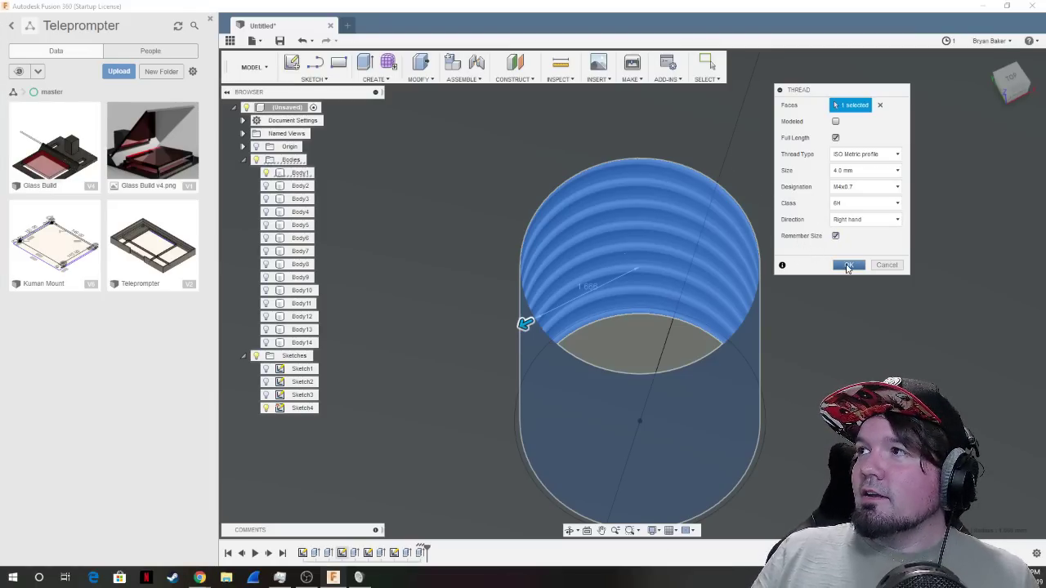
click(846, 265)
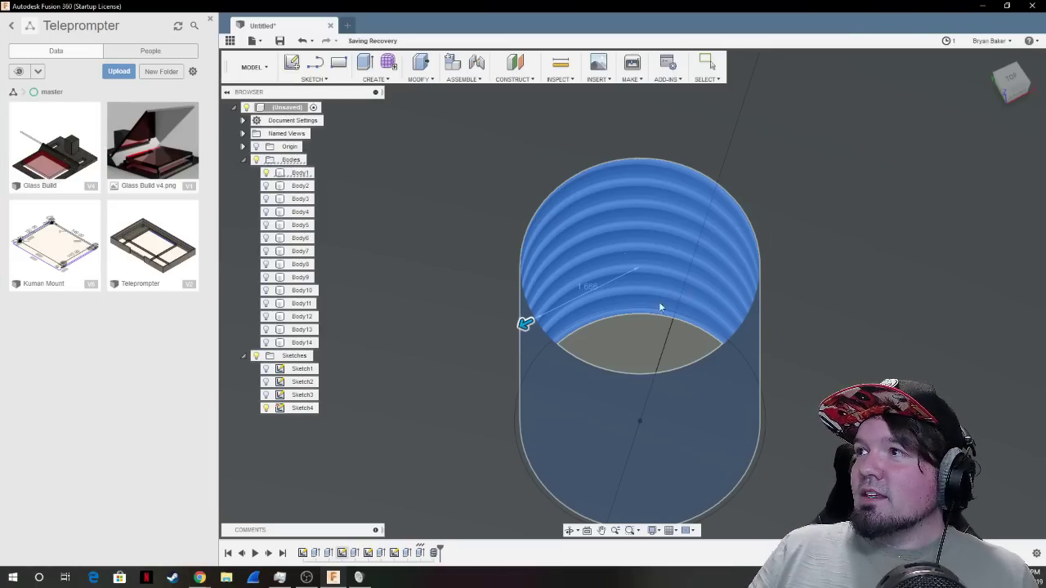
key(Escape)
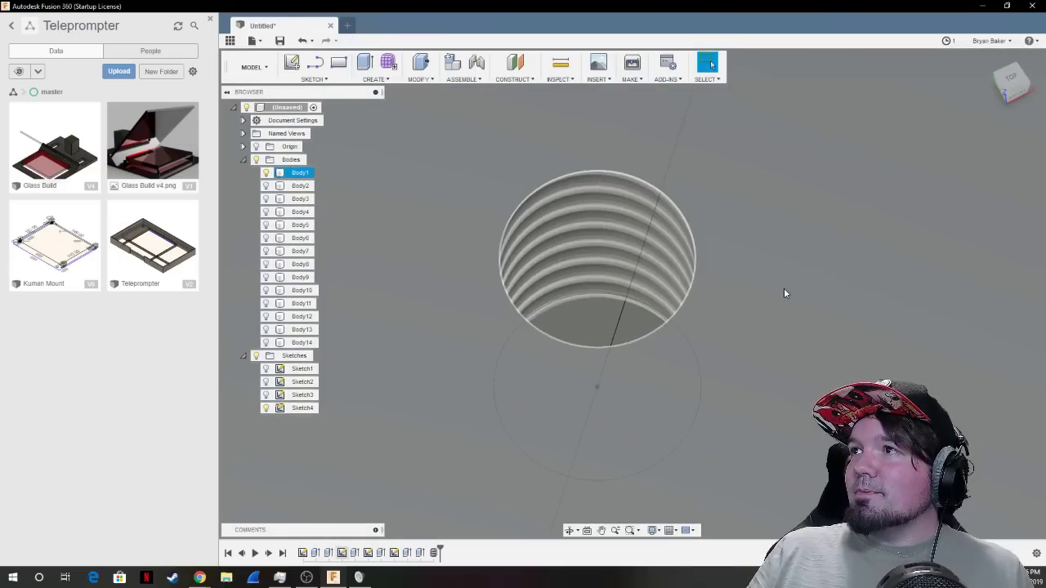
scroll(765, 189, up, 3)
scroll(636, 248, up, 1)
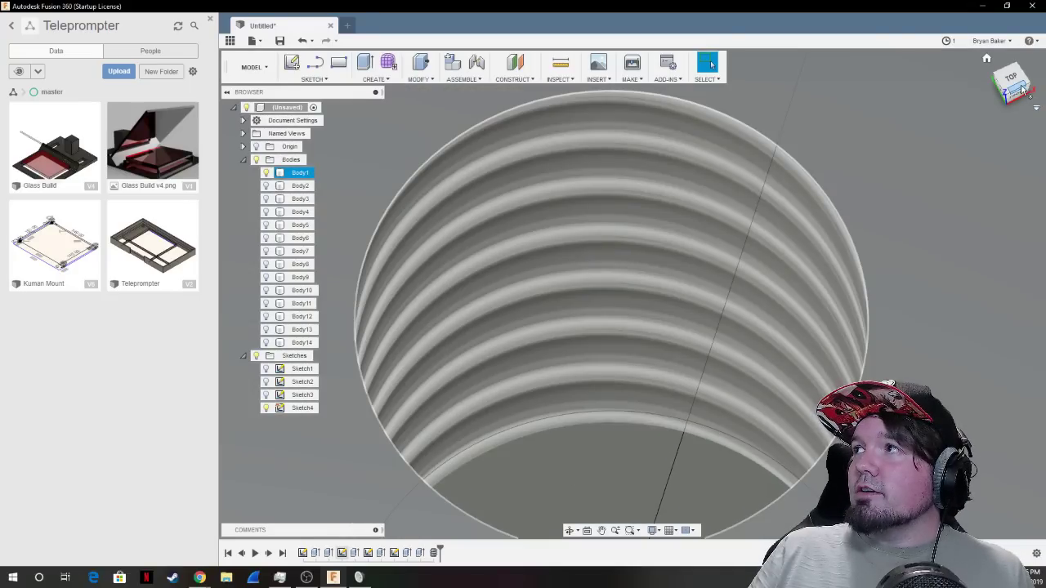
drag(1021, 90, 1032, 90)
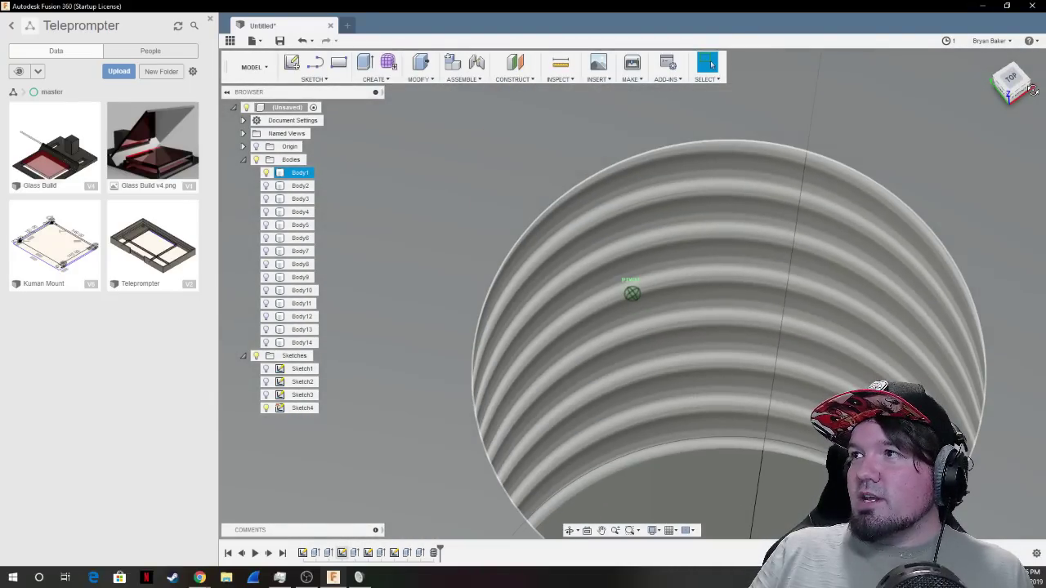
click(1011, 77)
scroll(497, 376, up, 1)
scroll(492, 383, down, 2)
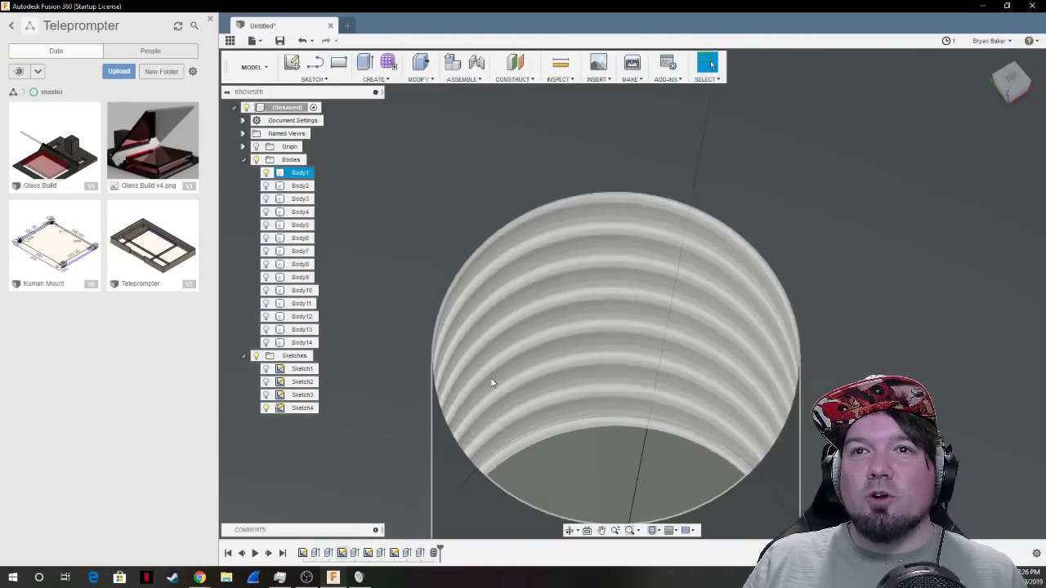
scroll(492, 382, down, 3)
shift+middle_drag(485, 375, 963, 126)
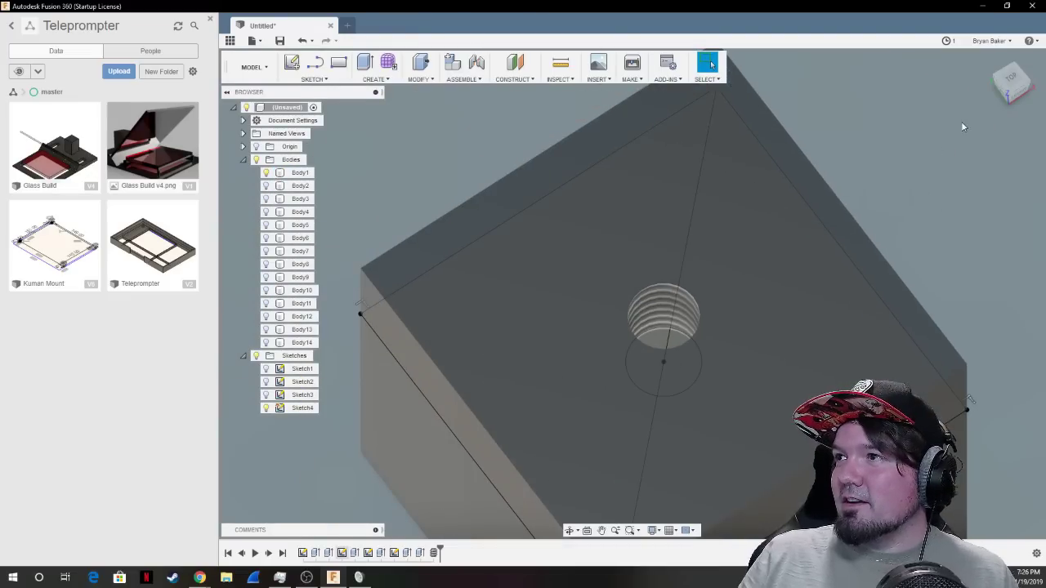
drag(1013, 96, 1016, 164)
shift+middle_drag(896, 300, 660, 359)
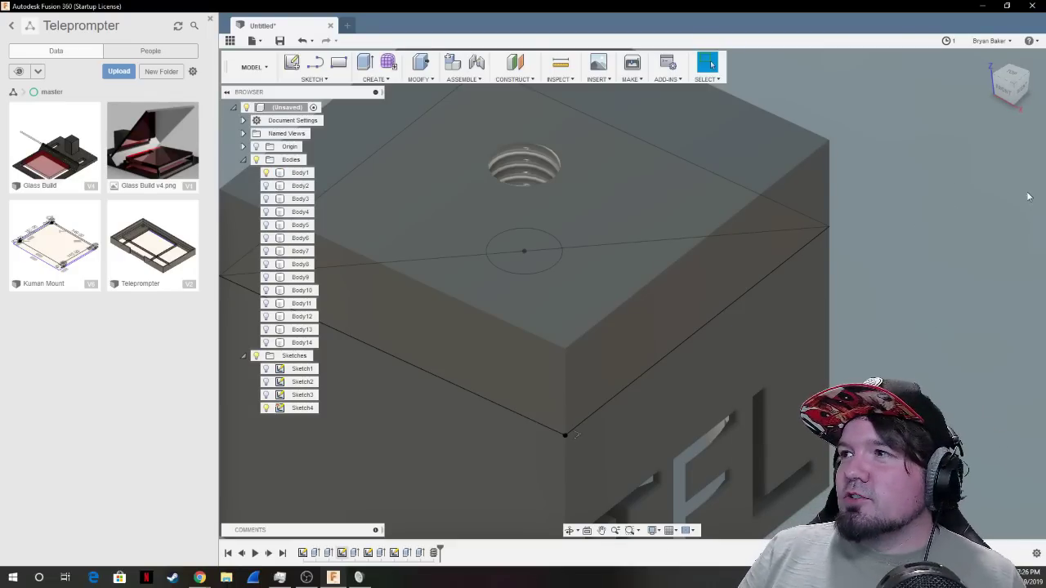
click(1005, 88)
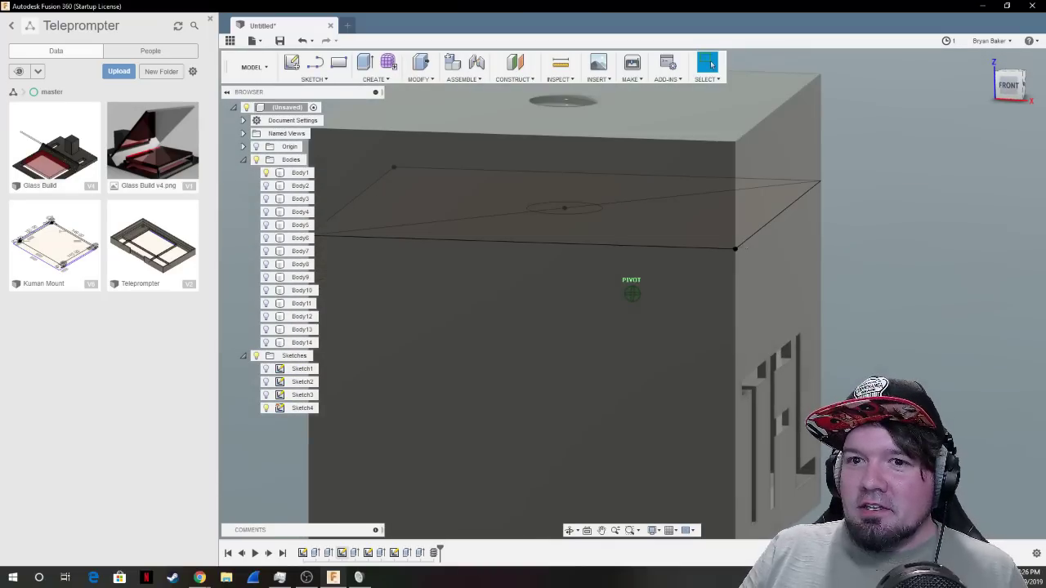
click(496, 468)
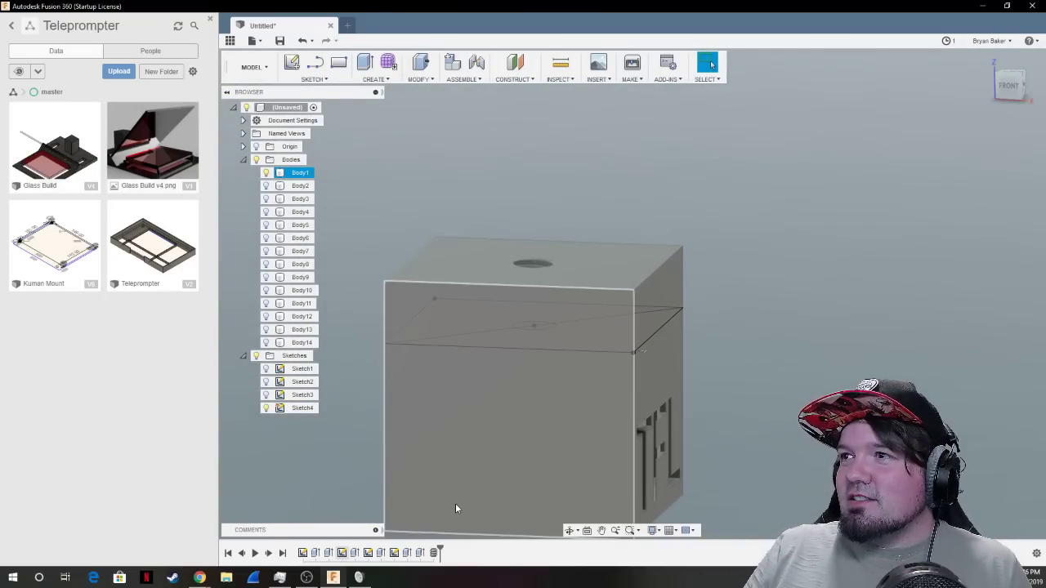
scroll(456, 506, down, 2)
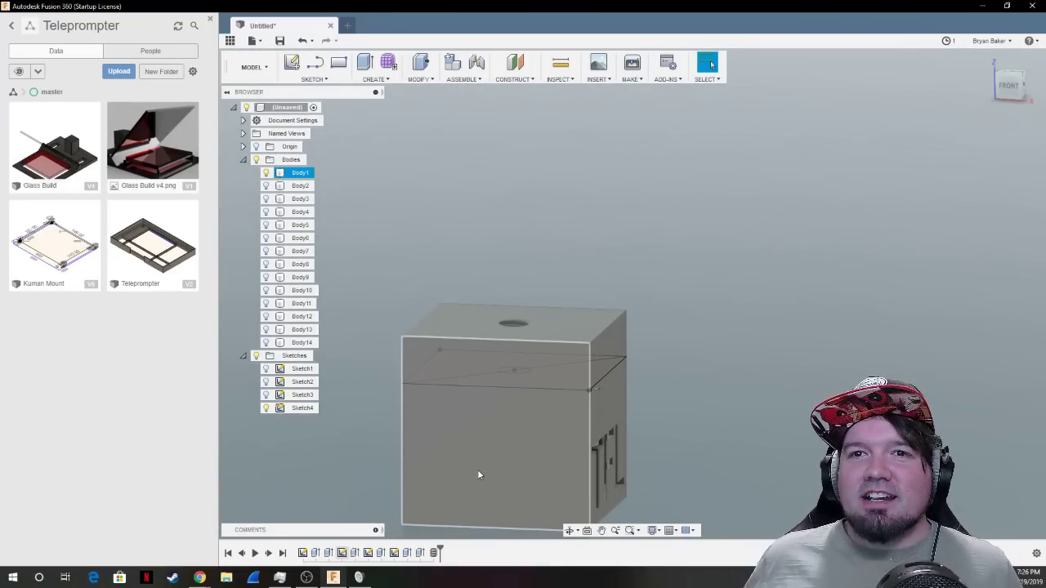
key(Escape)
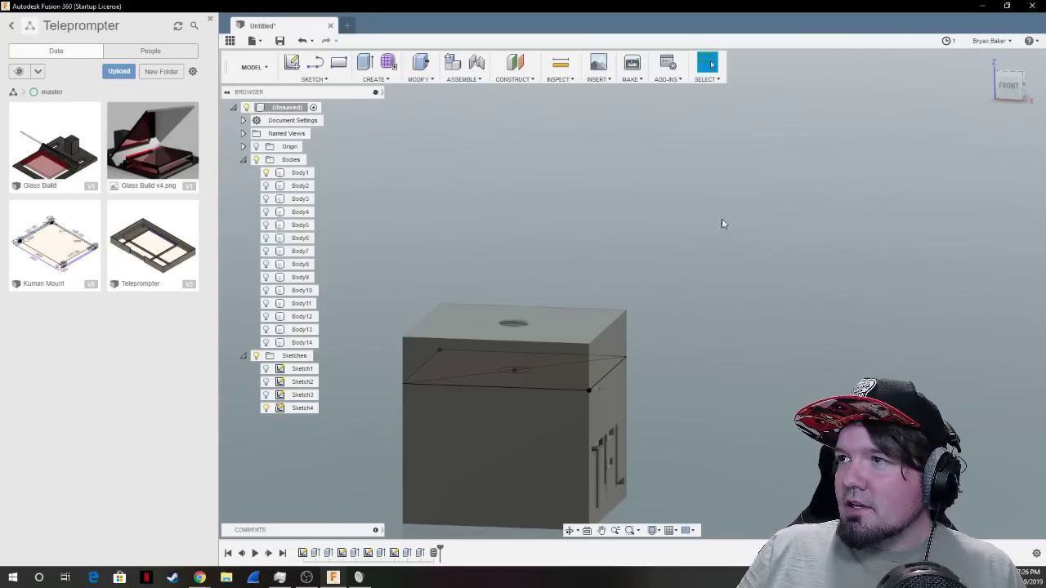
click(535, 382)
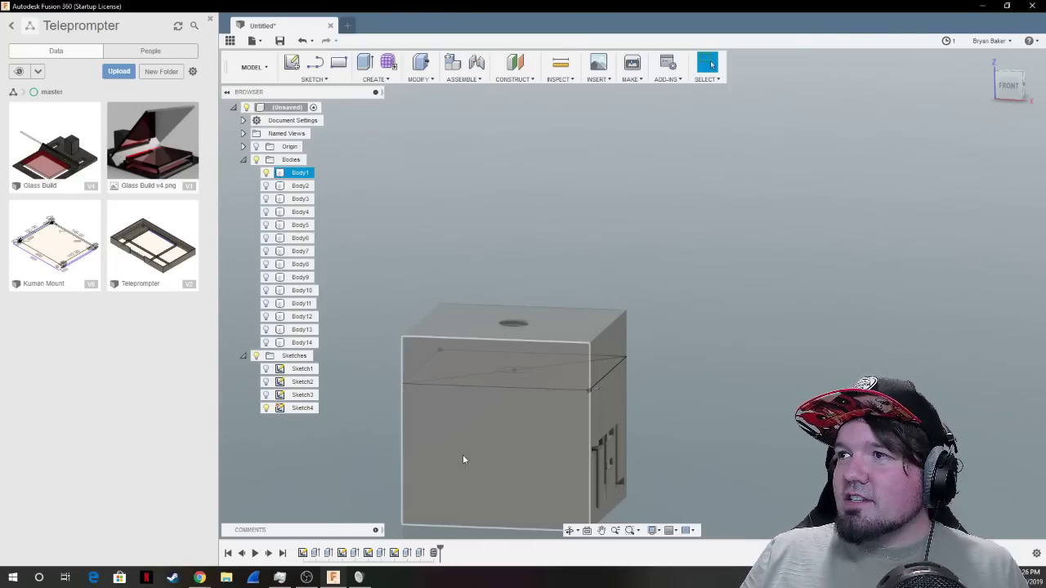
Sketch a rectangle covering the left half of the cube's front face.
click(522, 437)
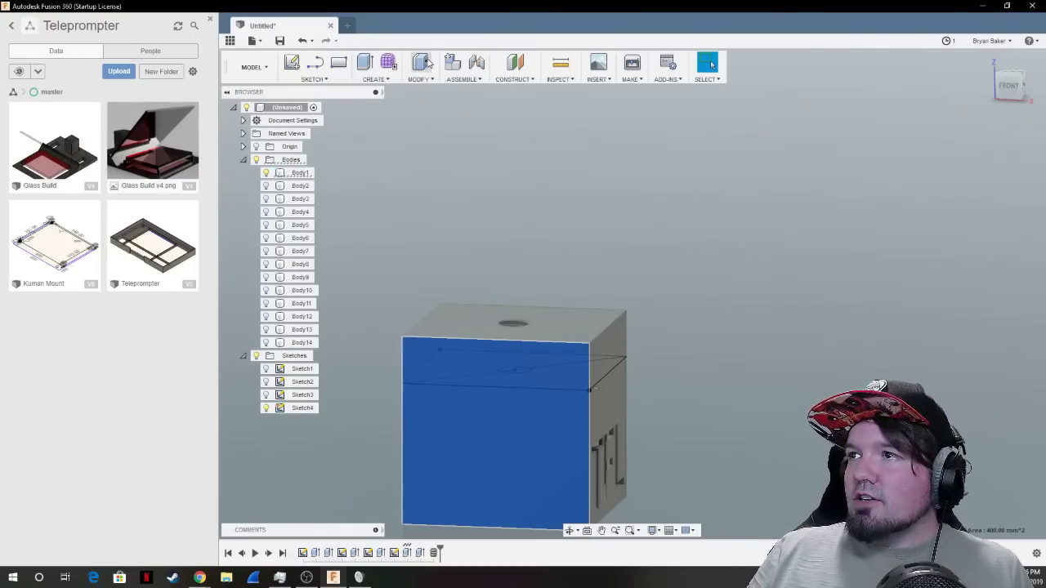
click(291, 63)
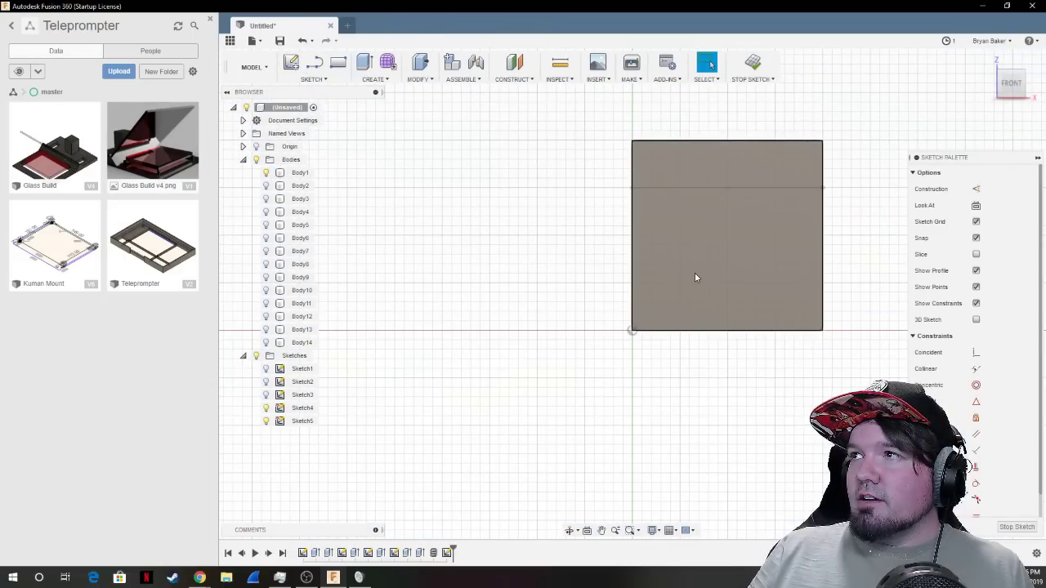
click(656, 299)
shift+middle_drag(631, 293, 572, 296)
click(340, 63)
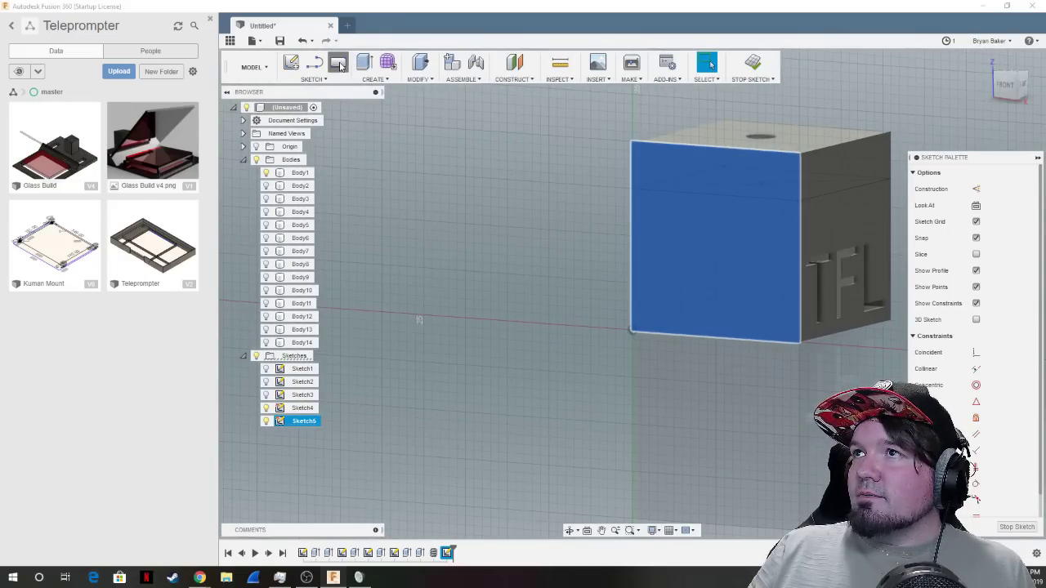
click(634, 333)
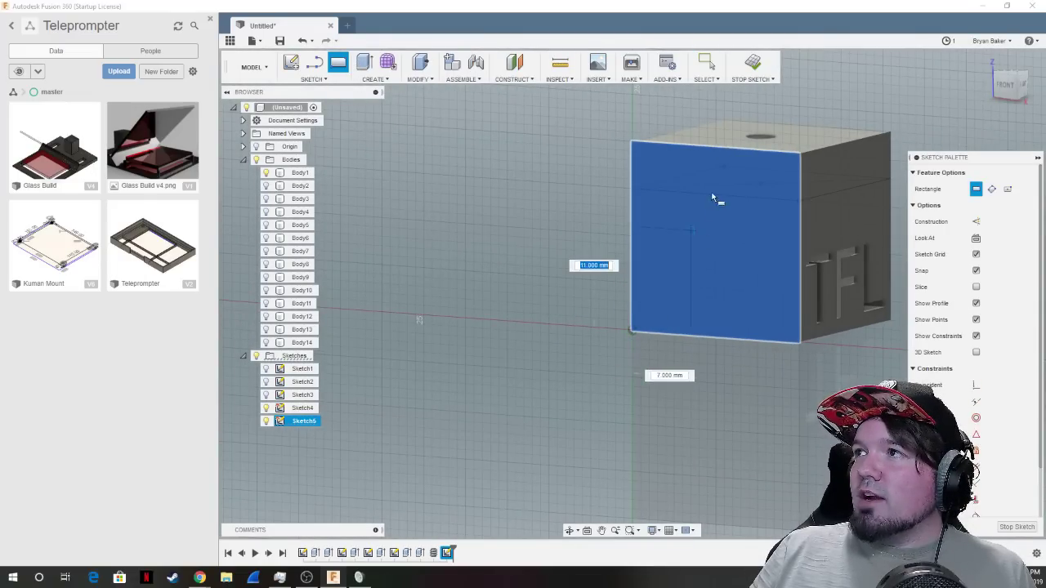
click(712, 146)
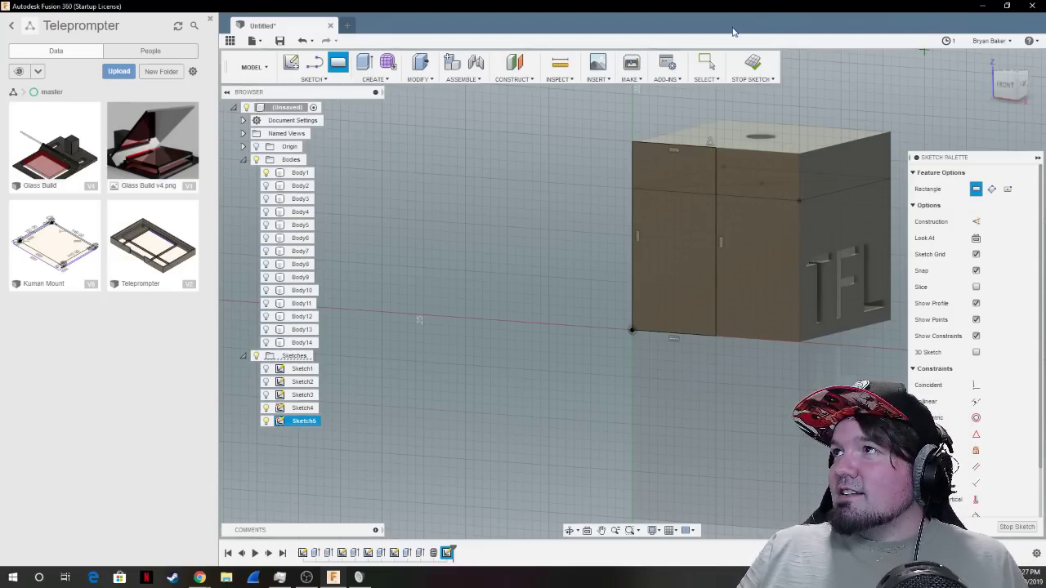
click(750, 66)
Extrude the rectangle 10 mm outward from the face as a new body.
key(e)
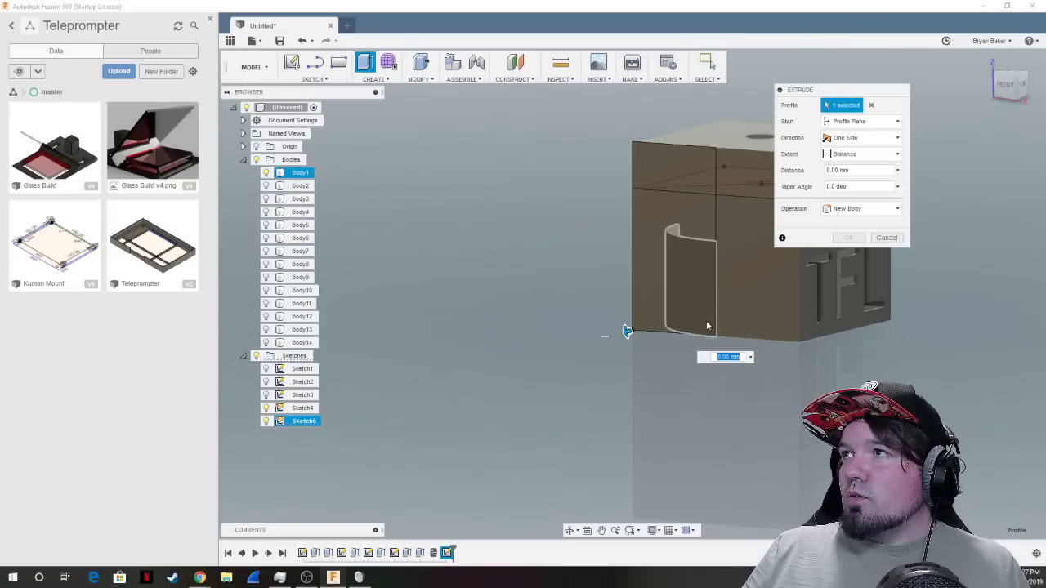
click(886, 237)
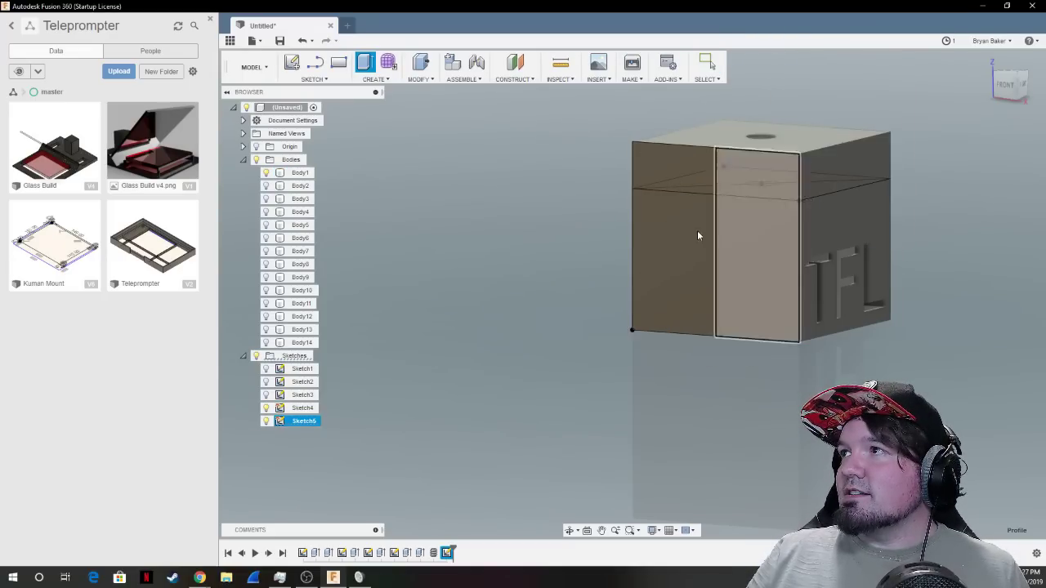
click(658, 229)
key(e)
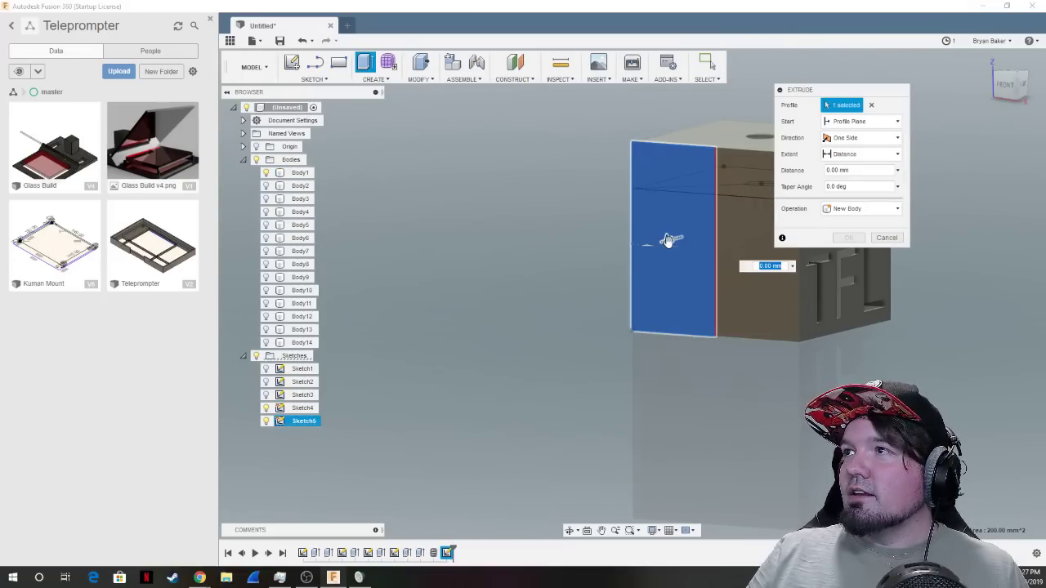
drag(669, 239, 626, 253)
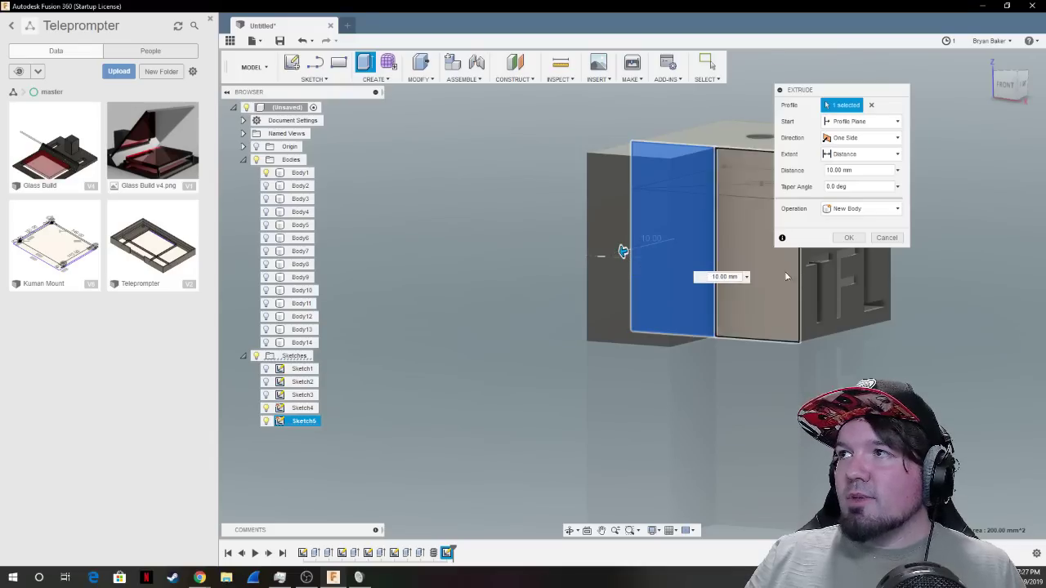
click(848, 237)
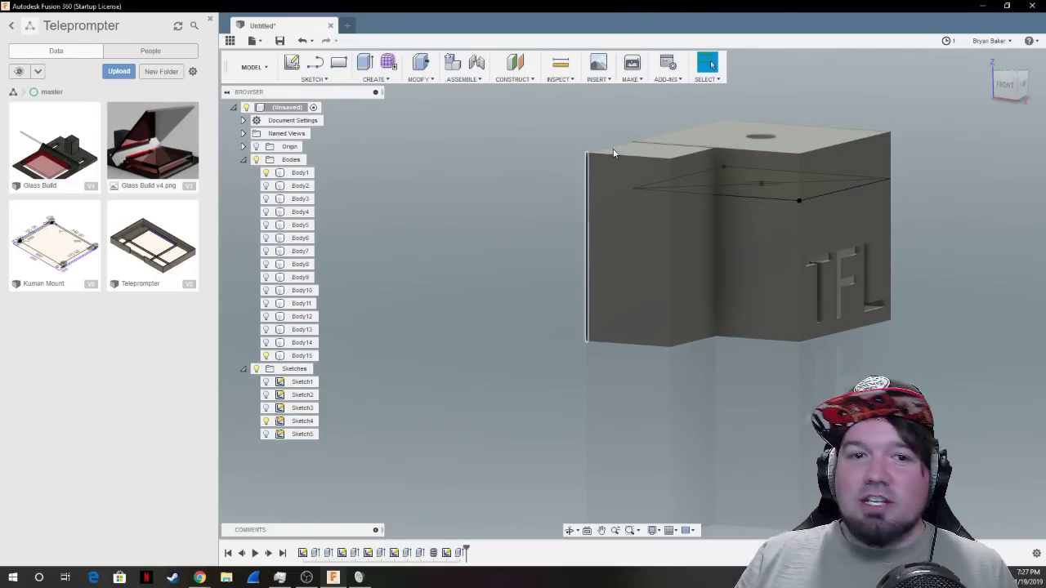
Start a new sketch on the block's side face, abandoning a trial center-point arc.
shift+middle_drag(632, 292, 607, 256)
click(291, 62)
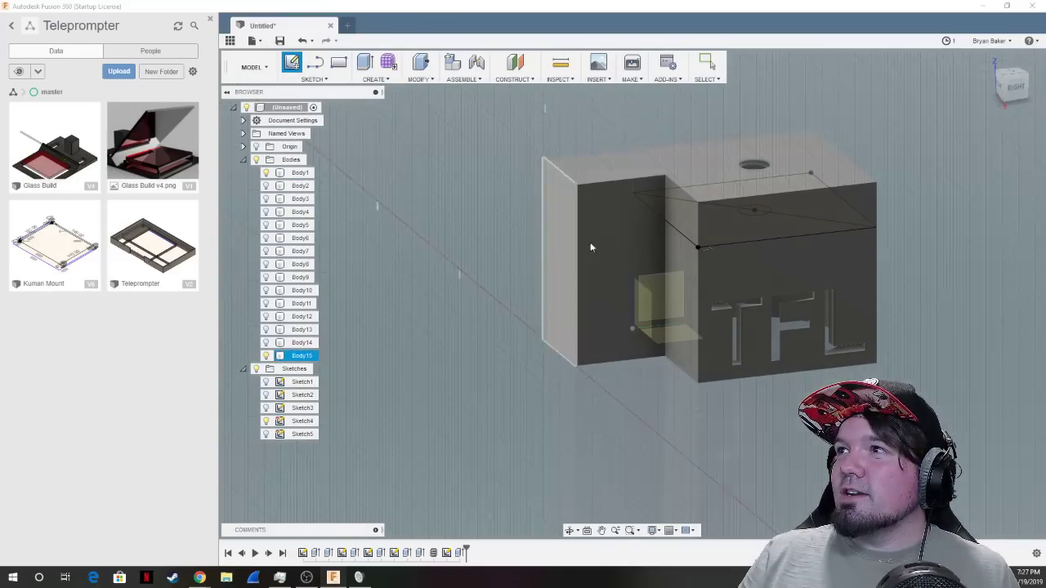
click(628, 266)
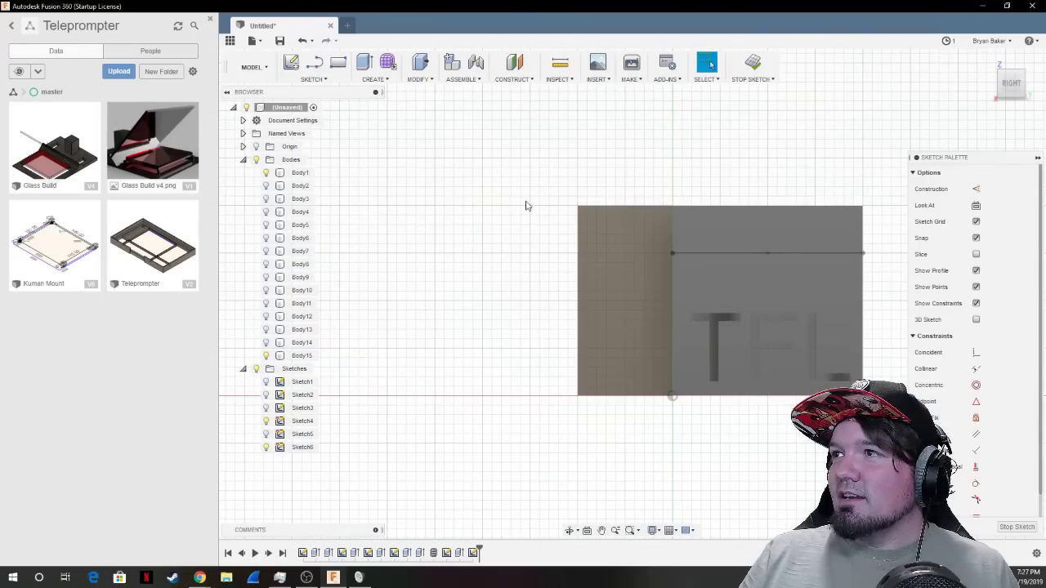
click(322, 80)
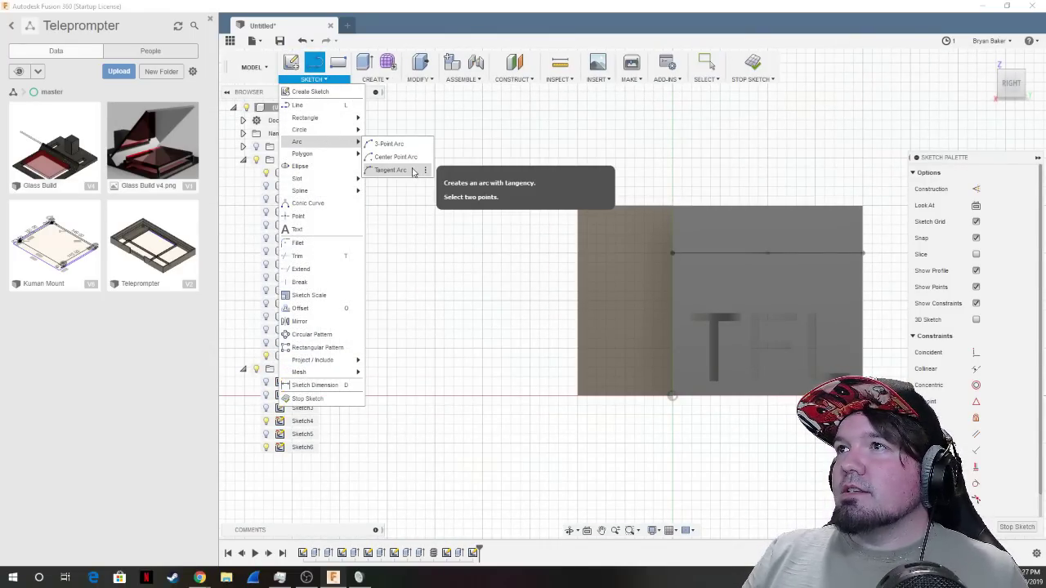
click(399, 171)
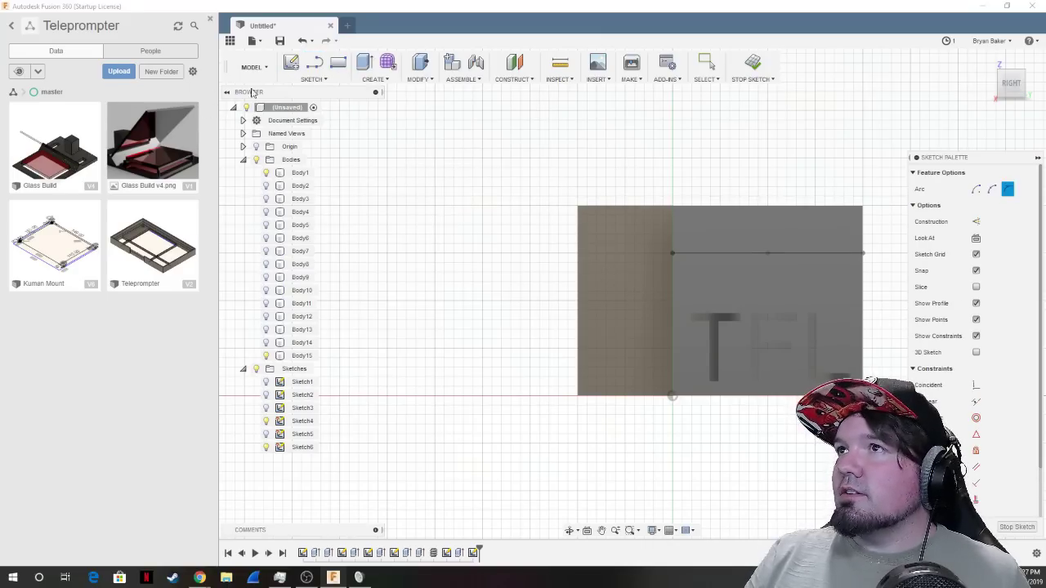
click(315, 74)
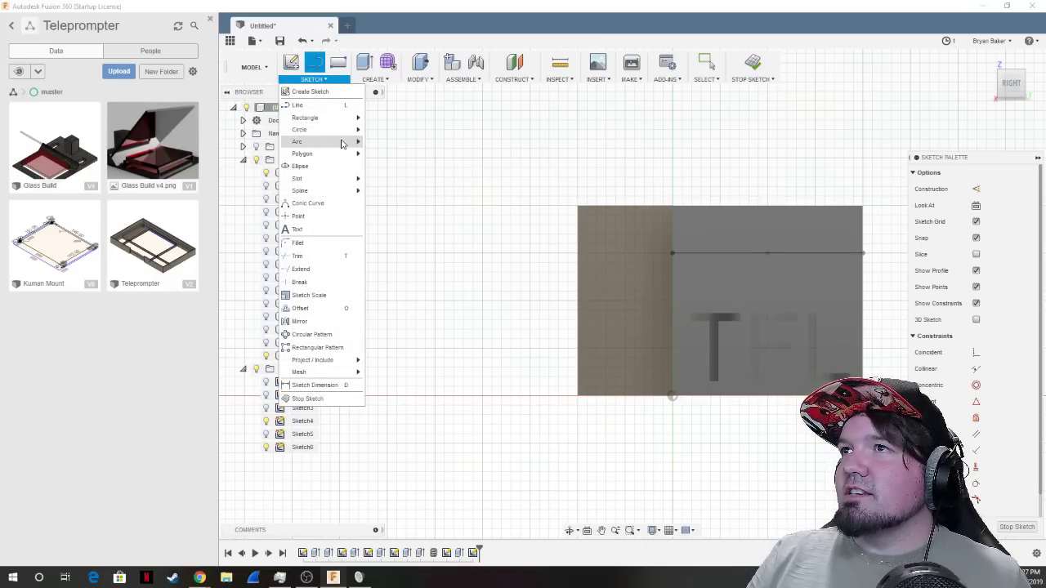
click(394, 156)
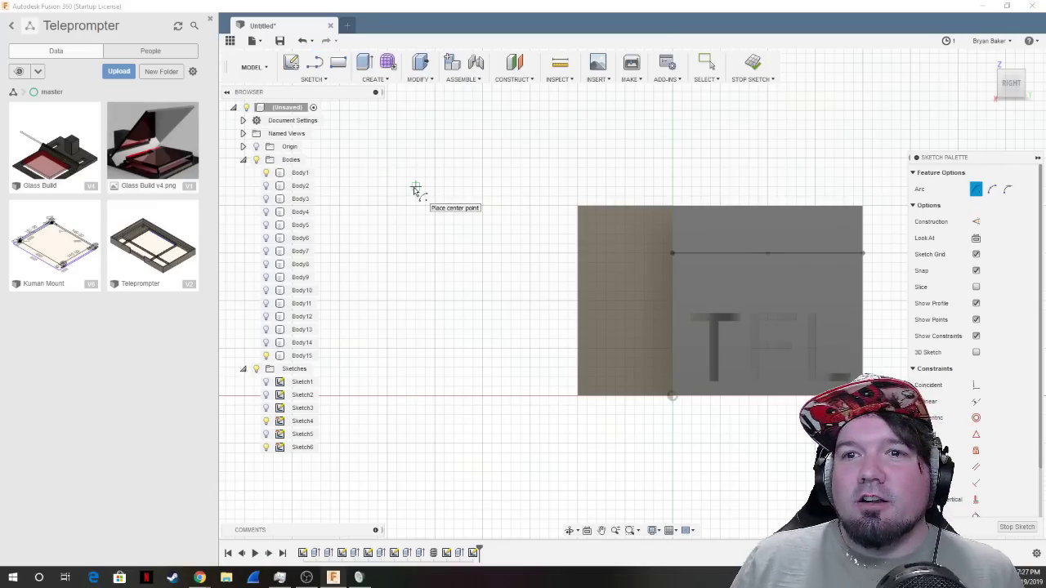
click(673, 301)
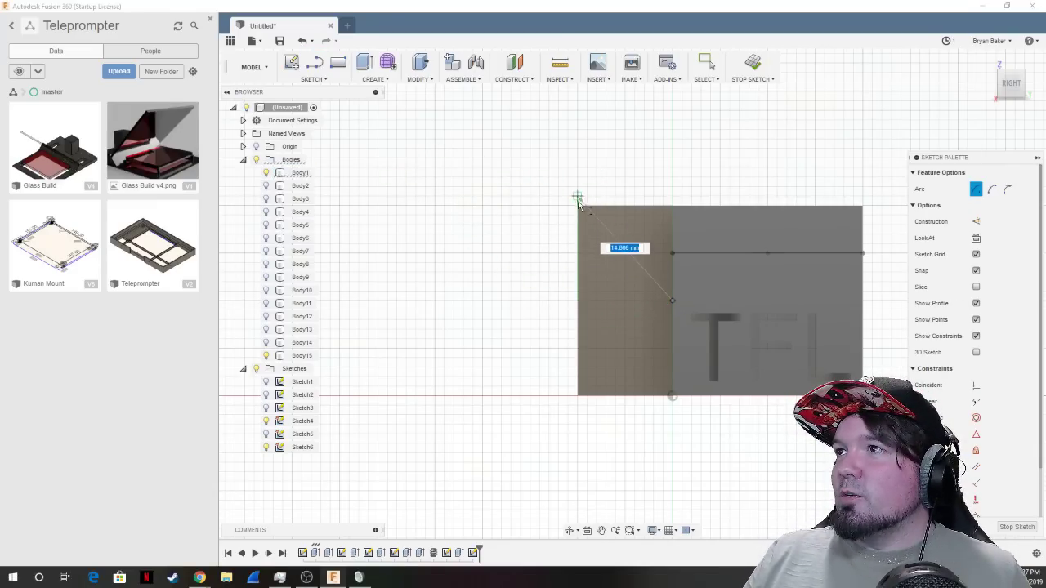
click(482, 111)
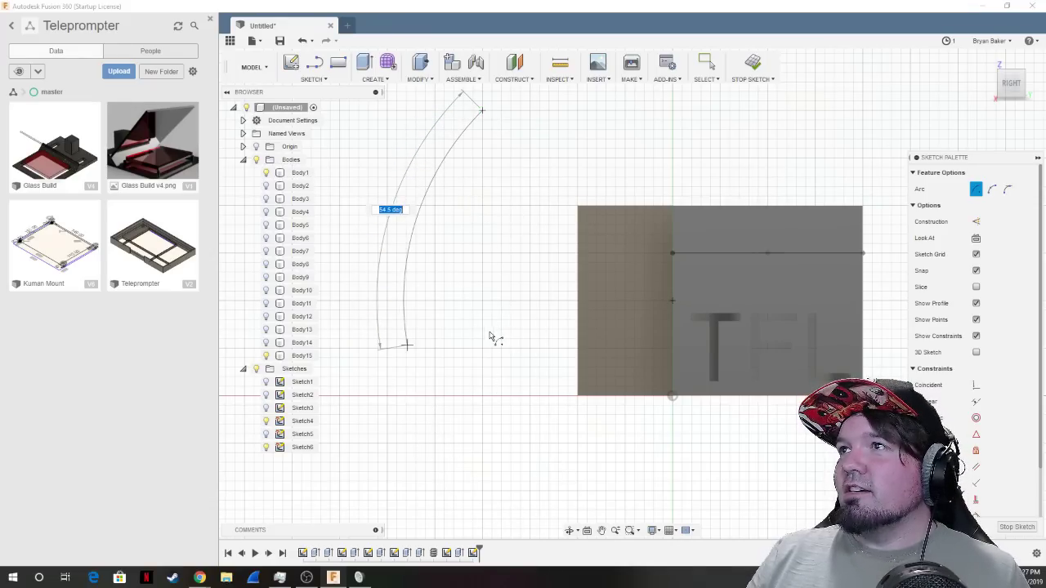
key(Escape)
Draw a three-point arc from the block edge's corner out to the left.
click(317, 63)
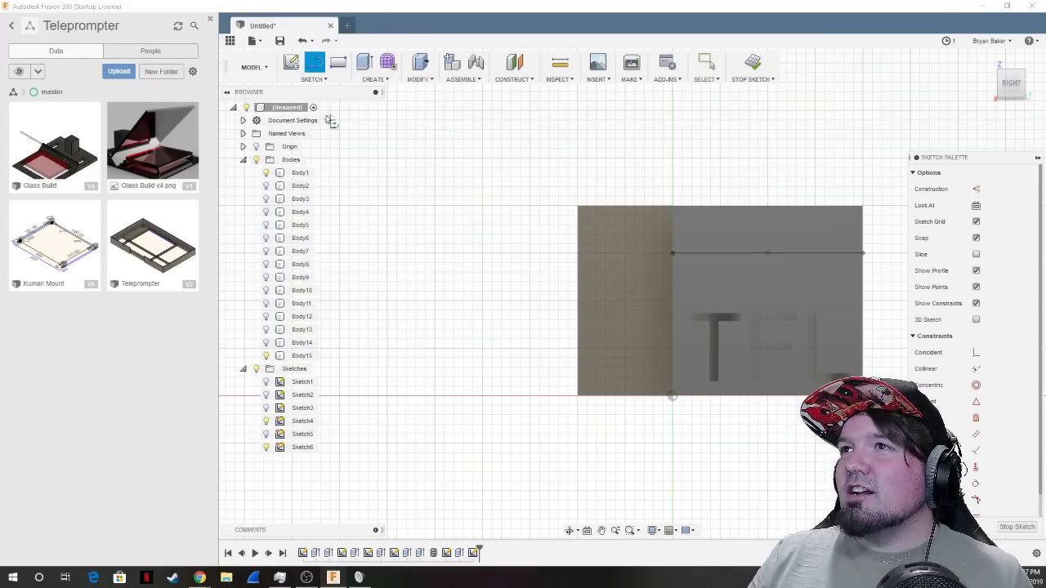
click(317, 81)
mouse_move(351, 140)
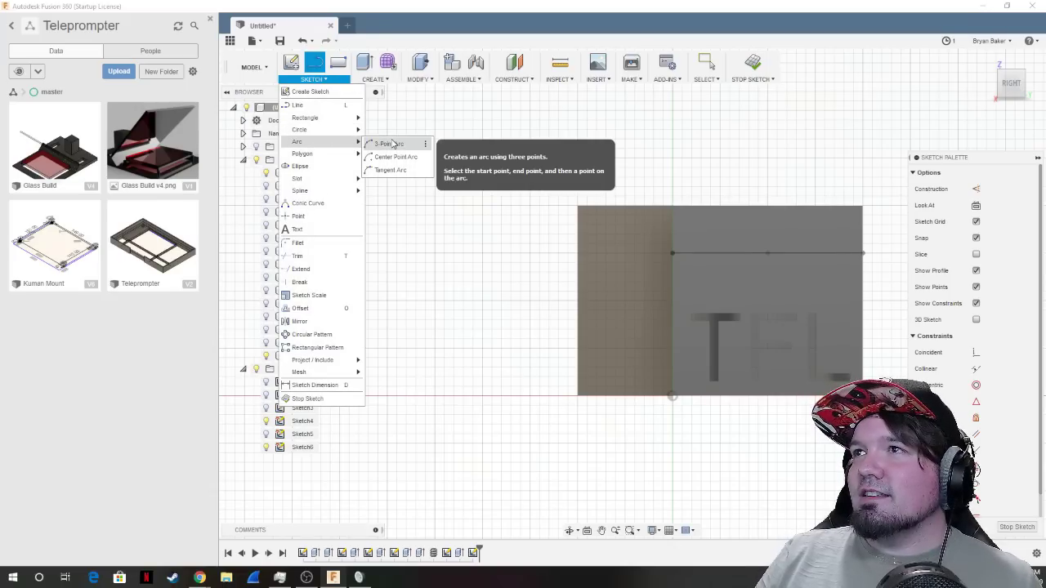
click(392, 141)
click(672, 253)
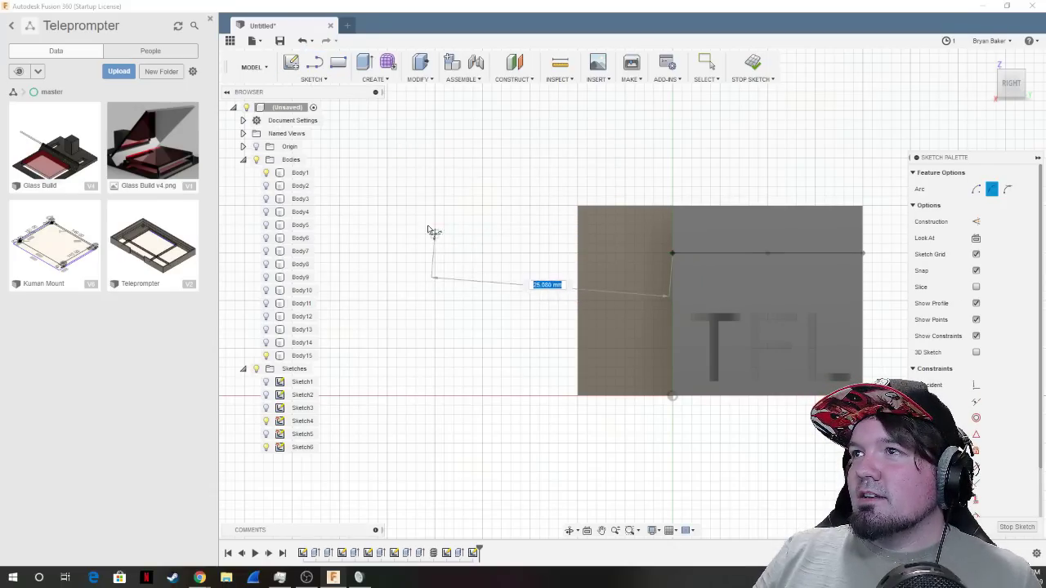
click(388, 205)
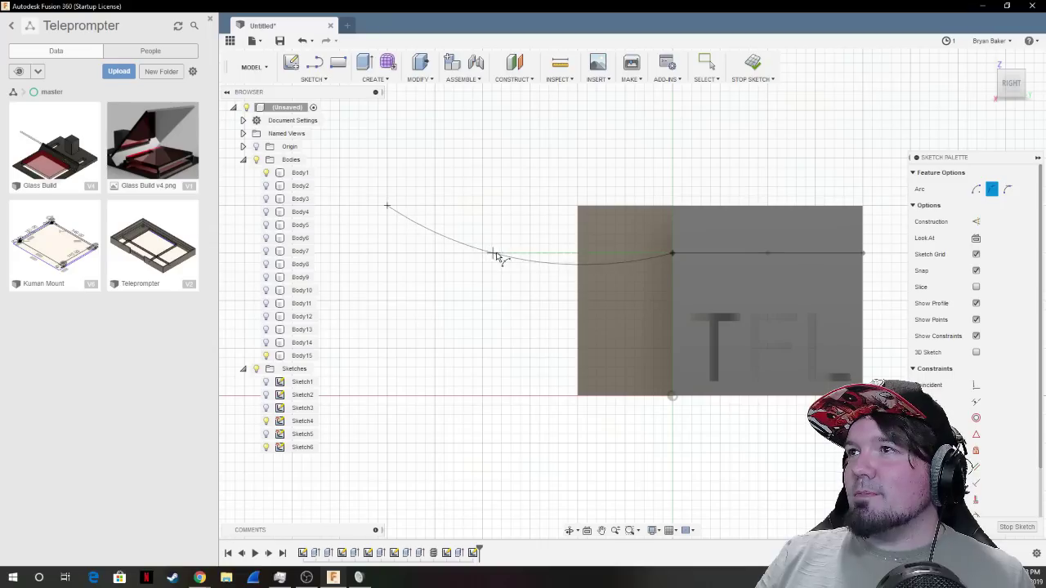
click(671, 252)
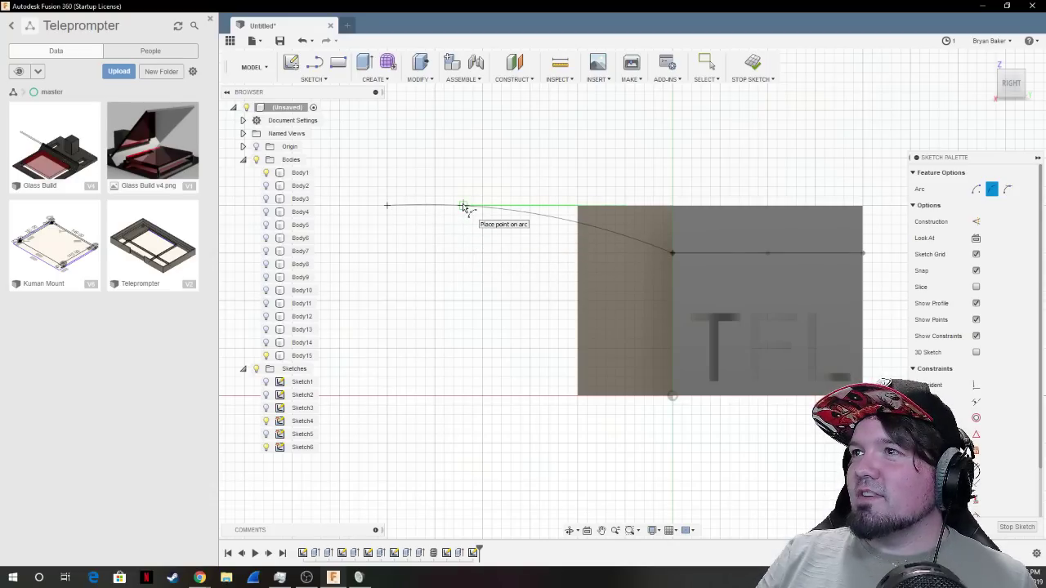
click(463, 208)
Add a second arc from the first arc's end, curving upward.
click(388, 206)
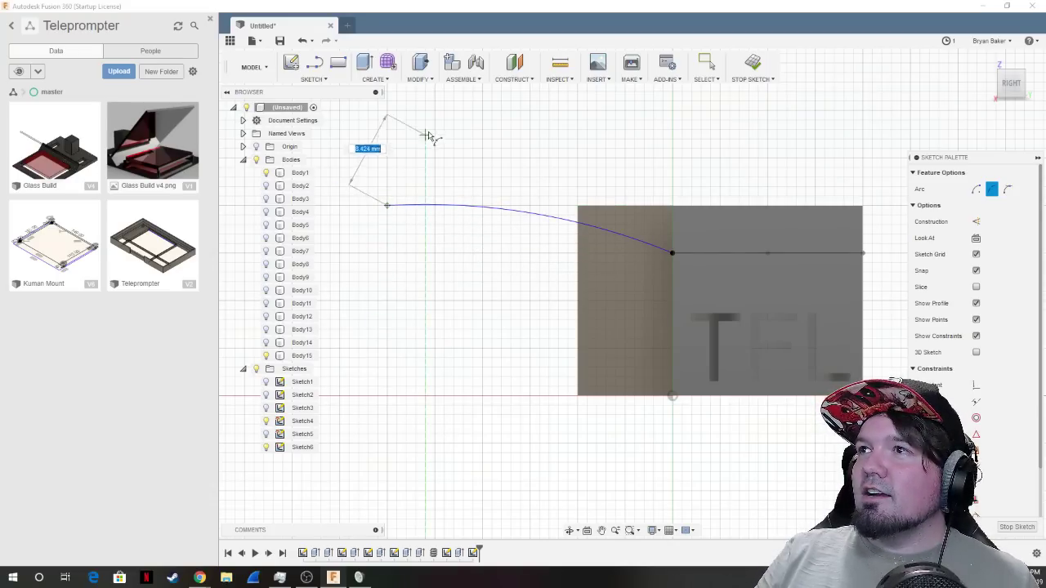
scroll(378, 187, up, 2)
scroll(373, 196, down, 5)
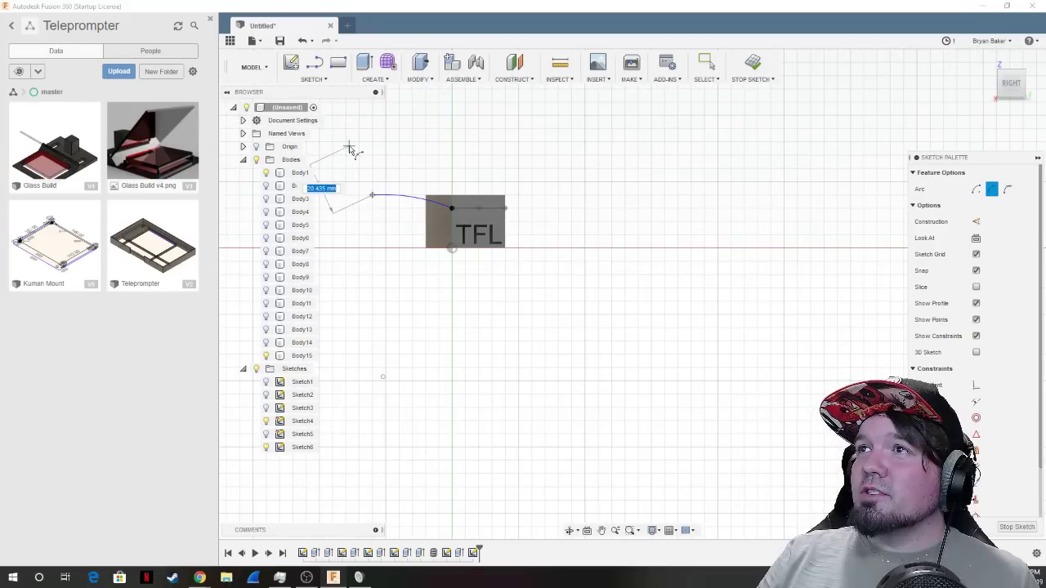
click(332, 128)
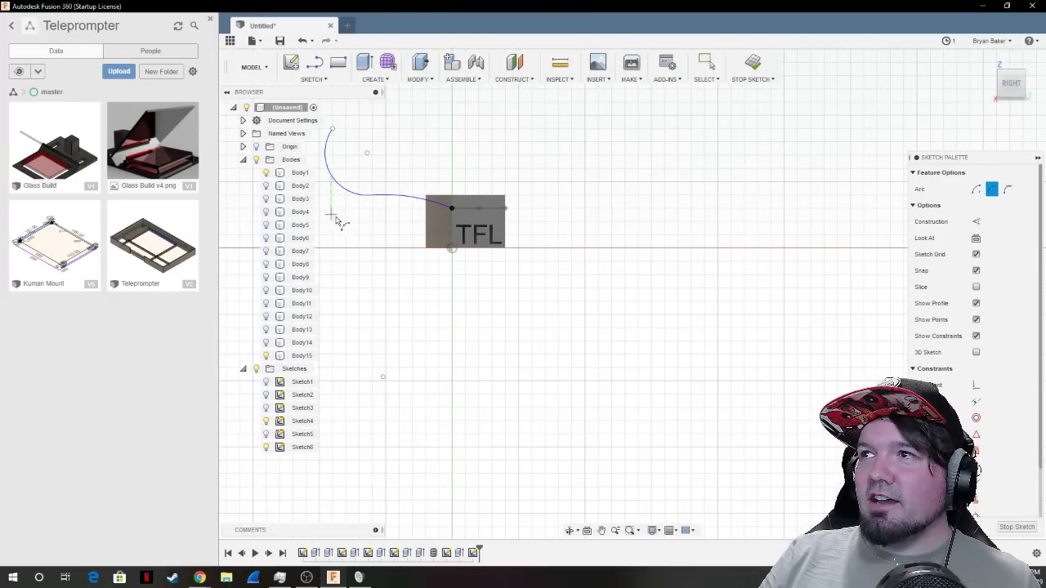
scroll(339, 212, up, 3)
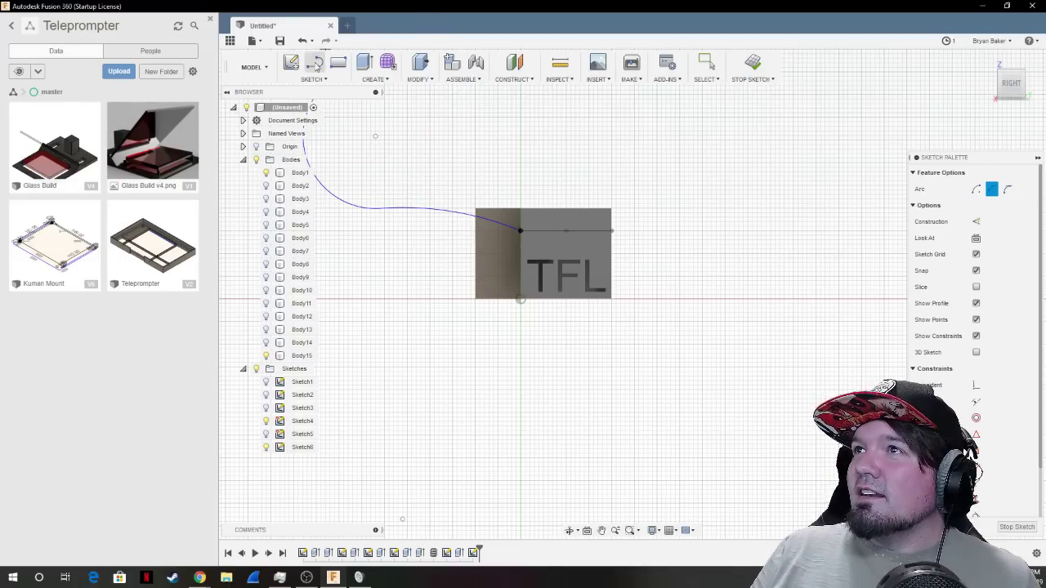
Stop the path sketch and extrude the side face profile -10 mm as a Cut.
click(752, 64)
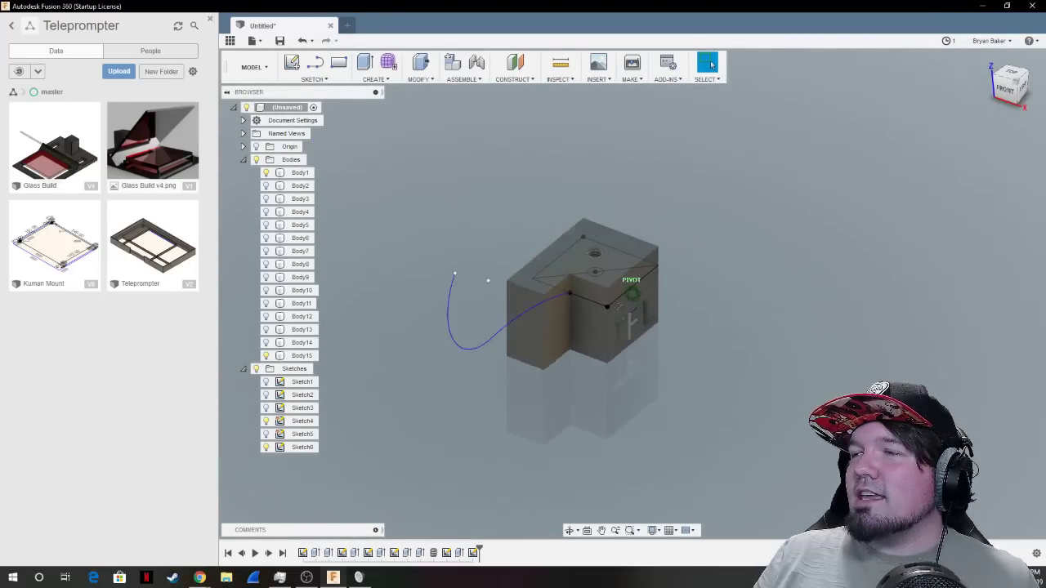
key(e)
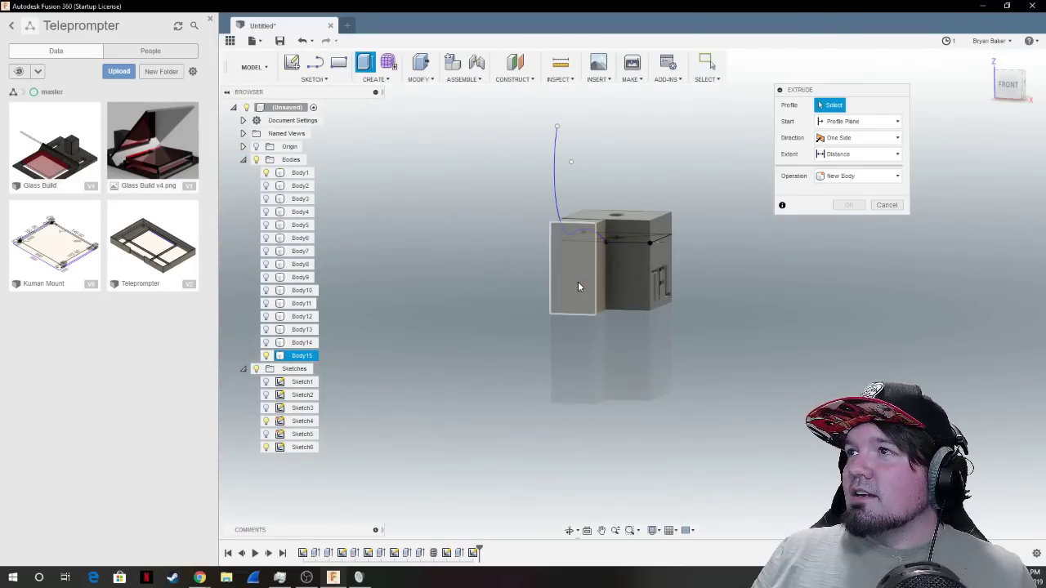
click(577, 281)
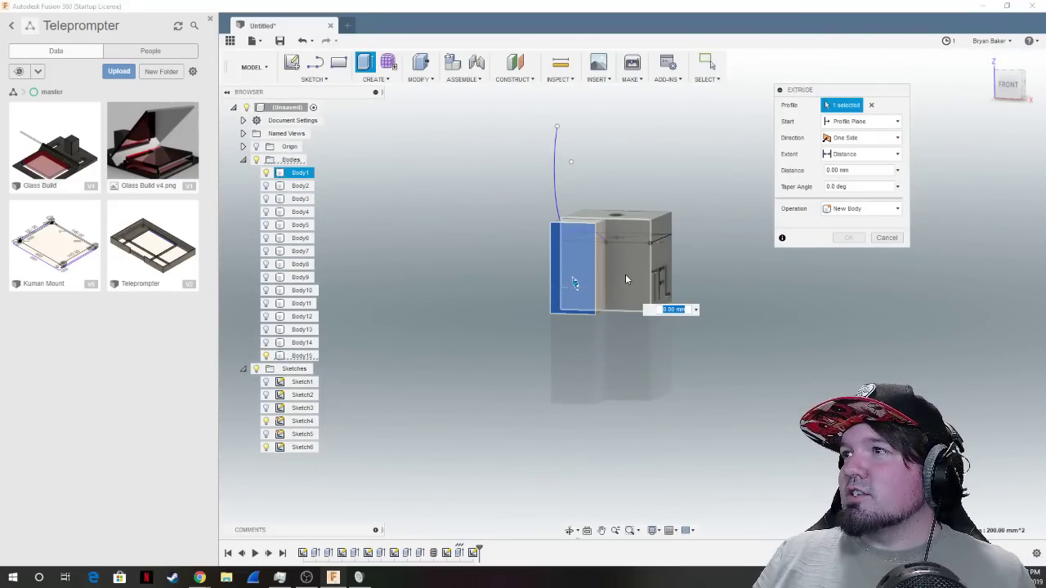
scroll(613, 249, up, 3)
scroll(625, 266, up, 2)
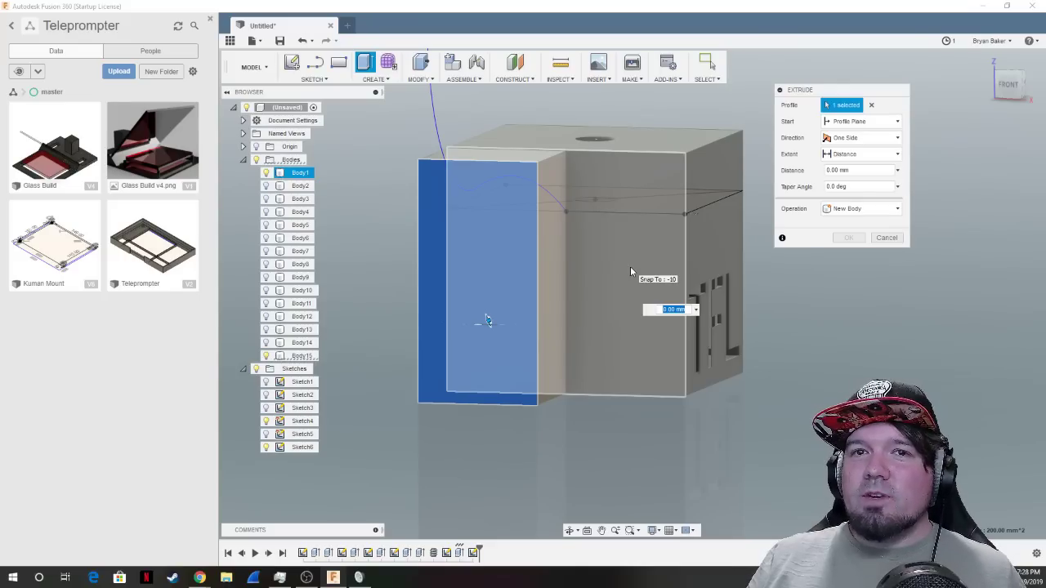
drag(488, 320, 480, 294)
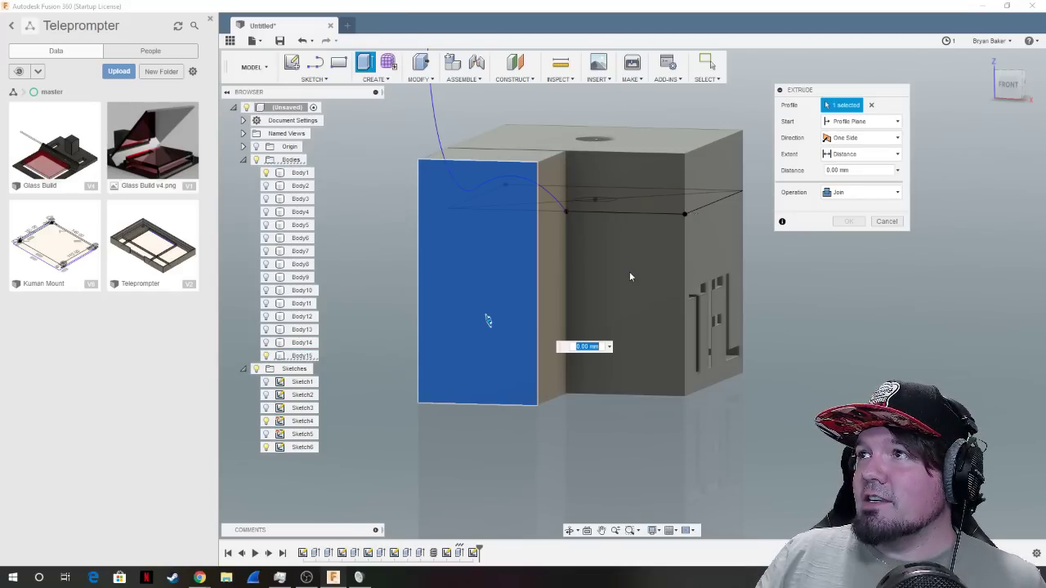
text(-10)
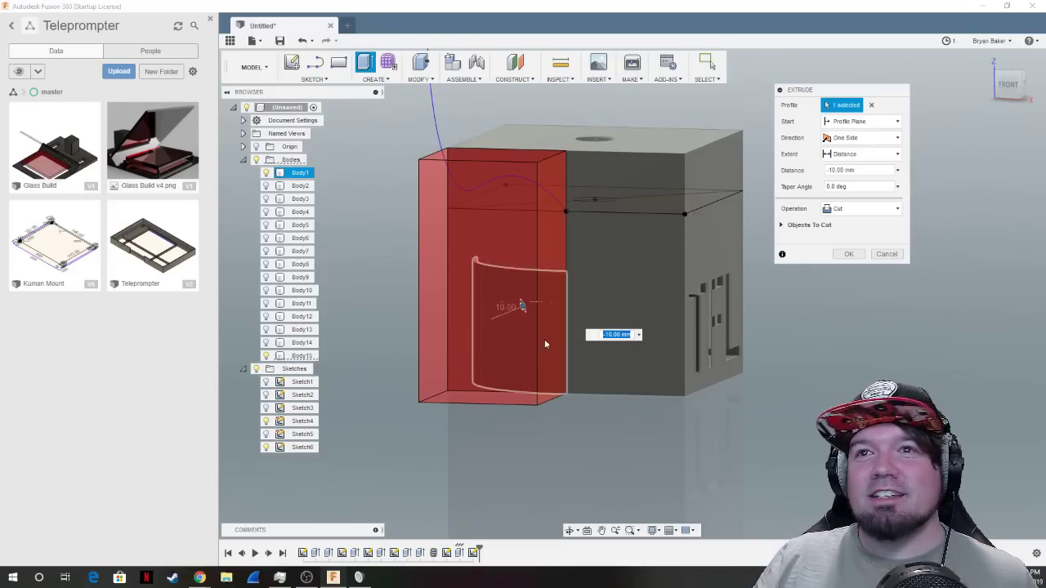
click(848, 254)
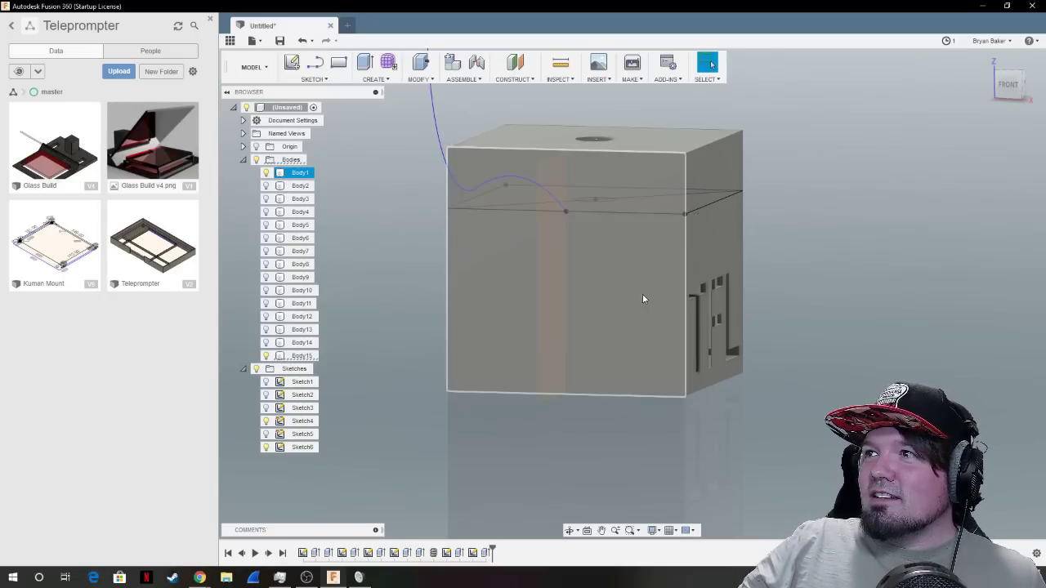
Orbit to an angled view, cancel Press Pull, and bring the Create feature list back up.
shift+middle_drag(634, 293, 416, 409)
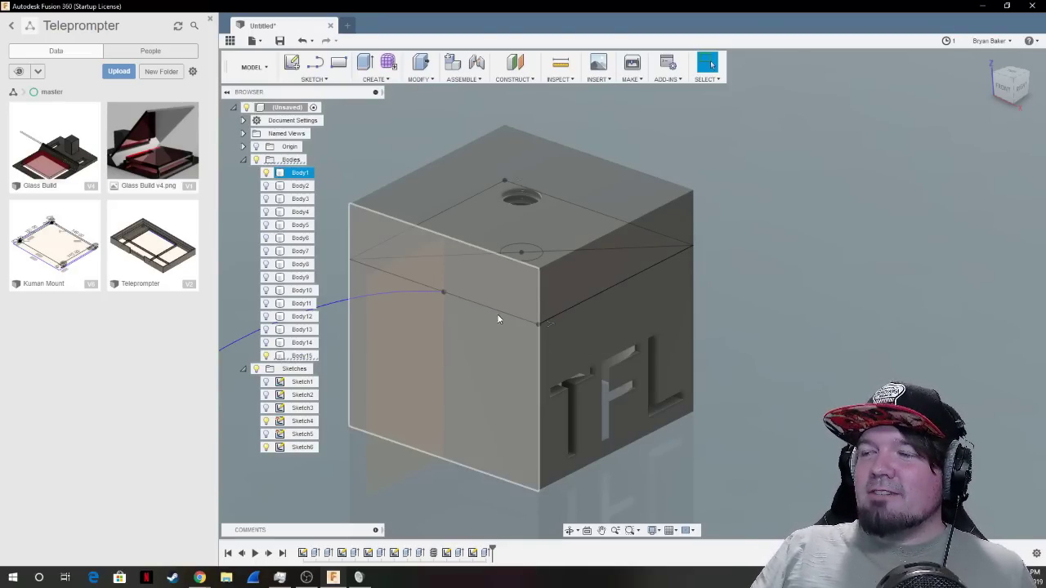
click(419, 69)
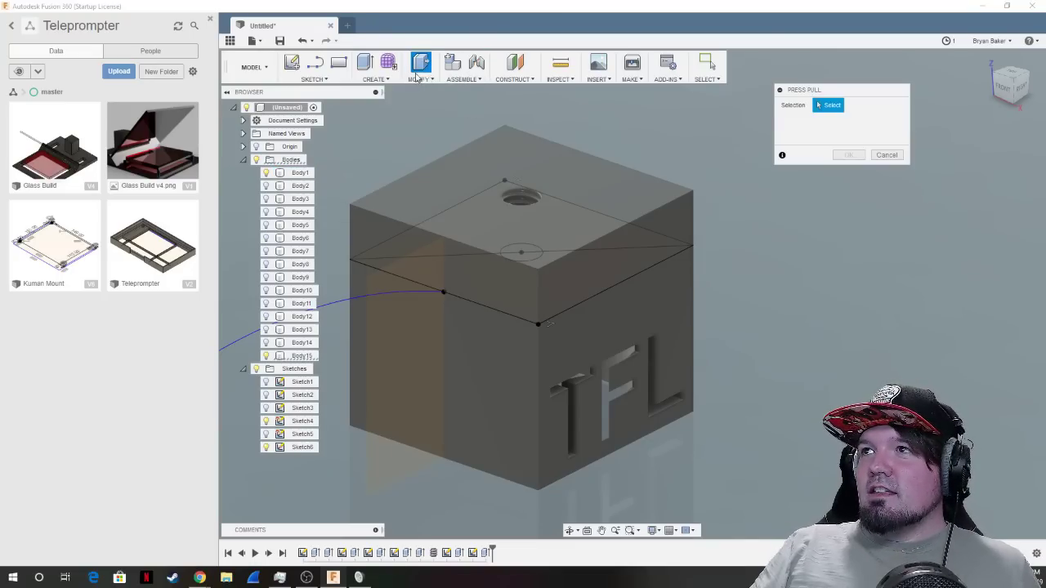
click(382, 79)
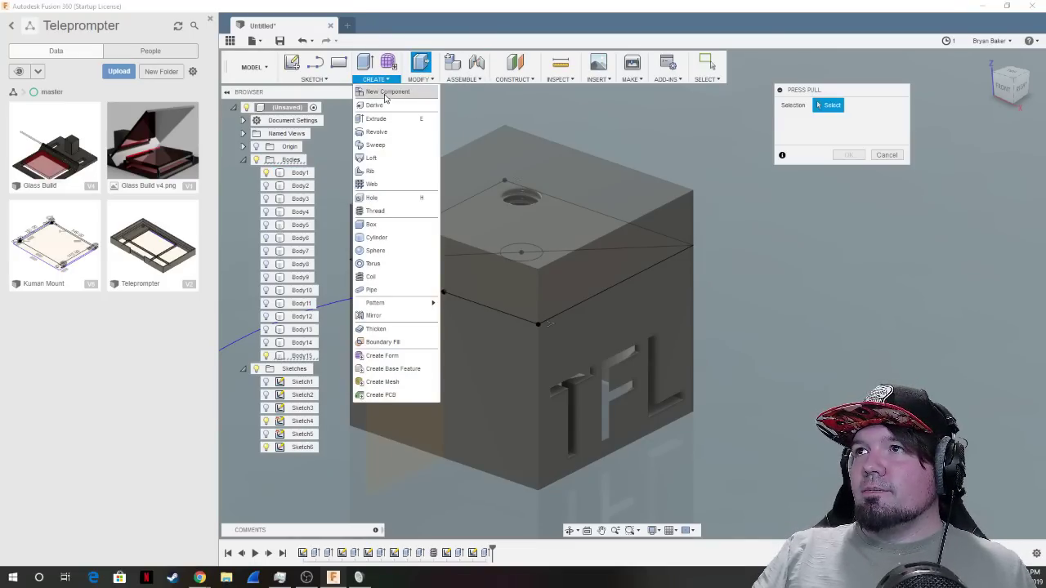
key(Escape)
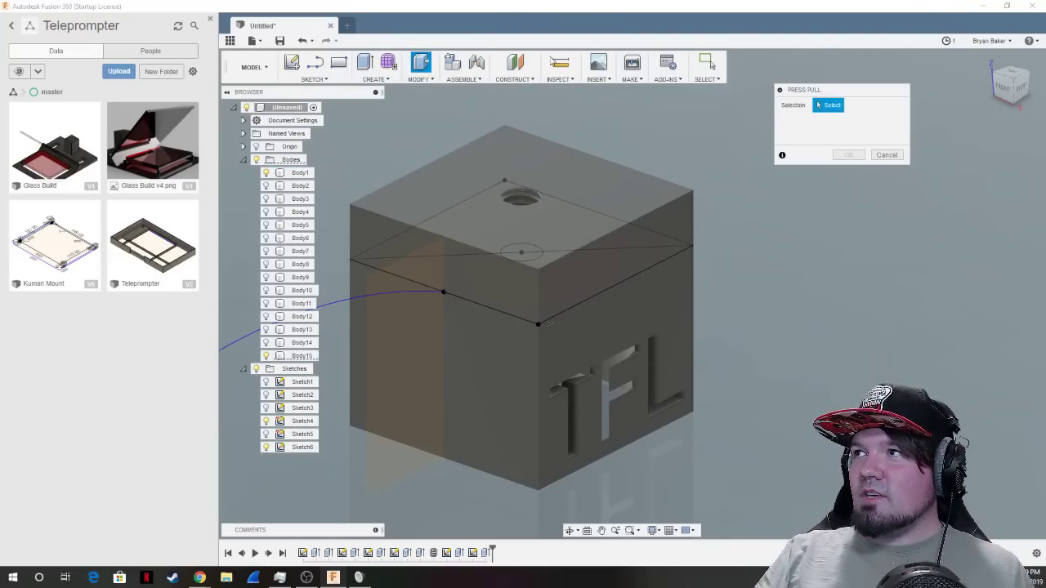
key(Escape)
click(385, 80)
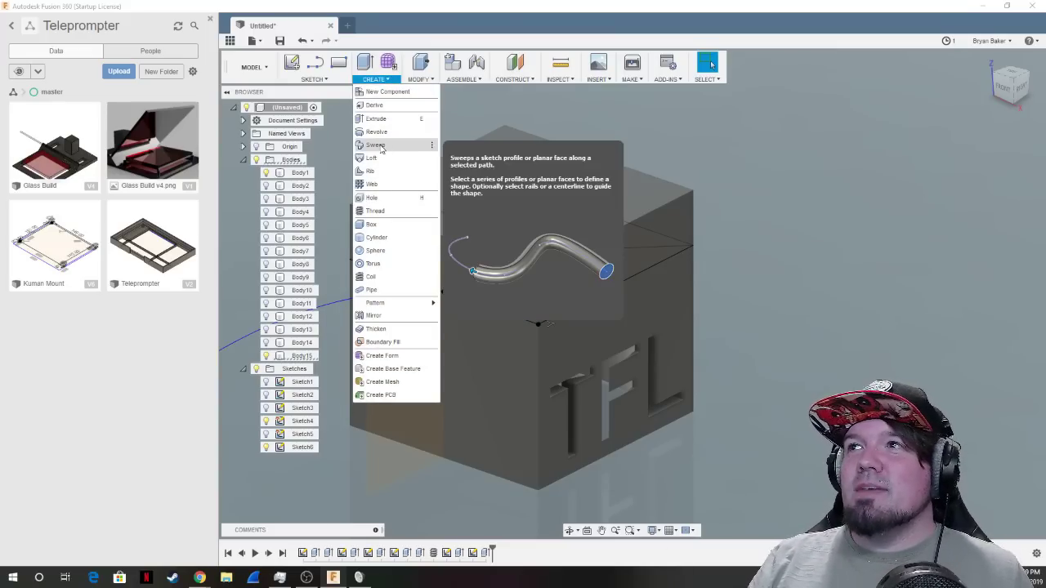
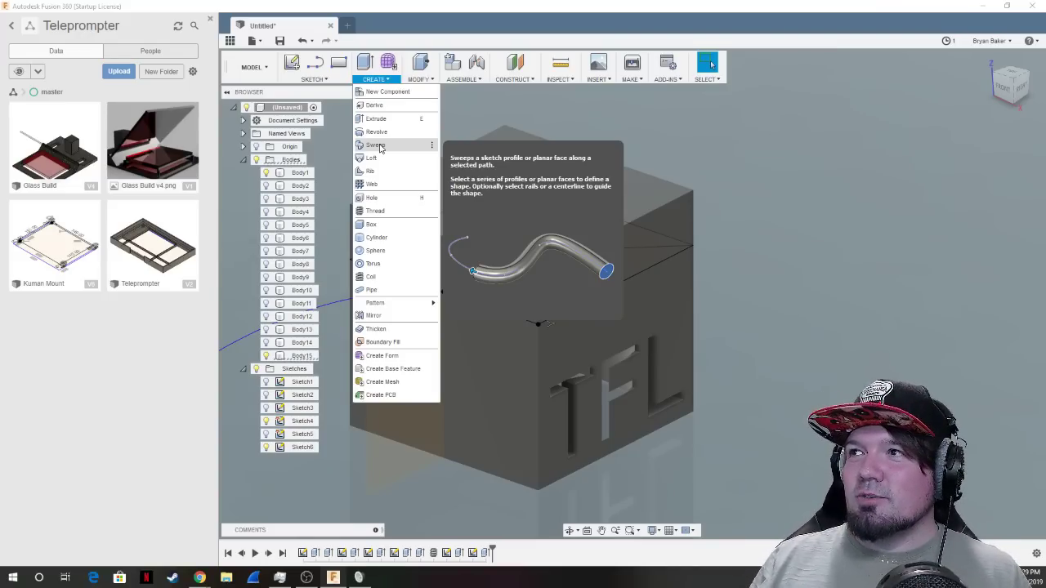
Sweep the cube's front face along the blue spline path and orbit around the preview.
click(376, 146)
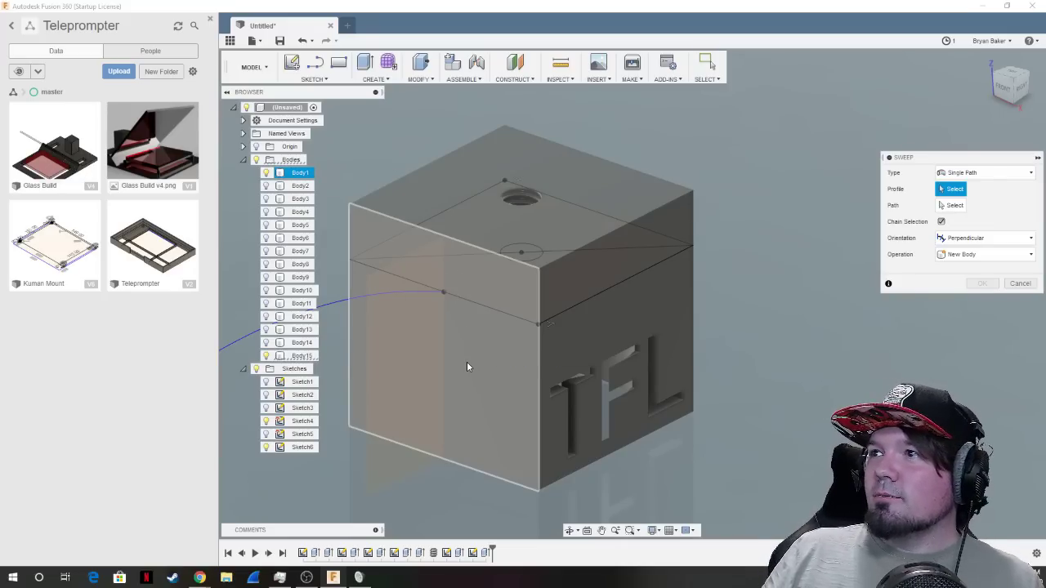
click(467, 365)
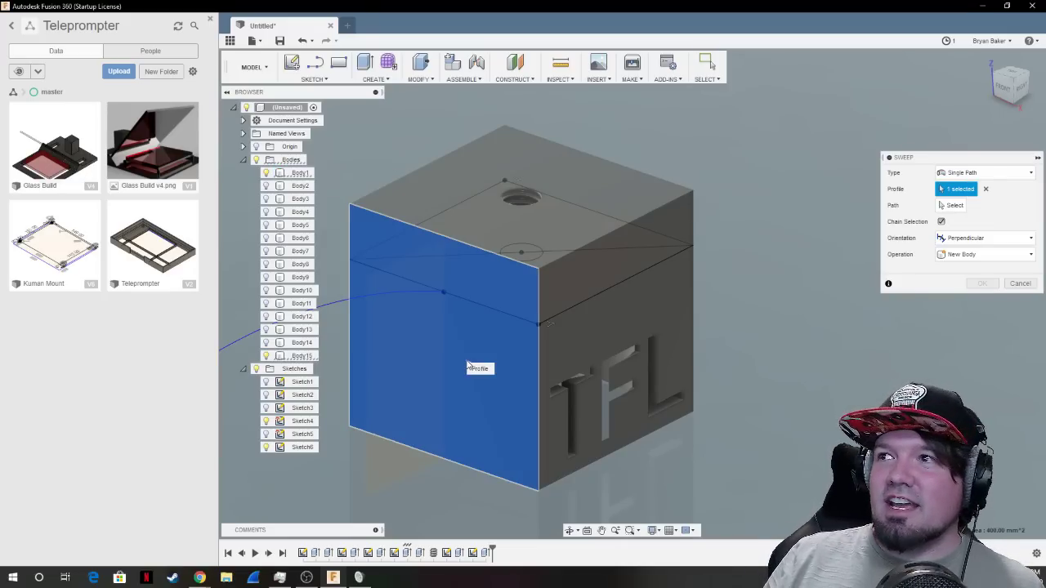
scroll(425, 399, down, 1)
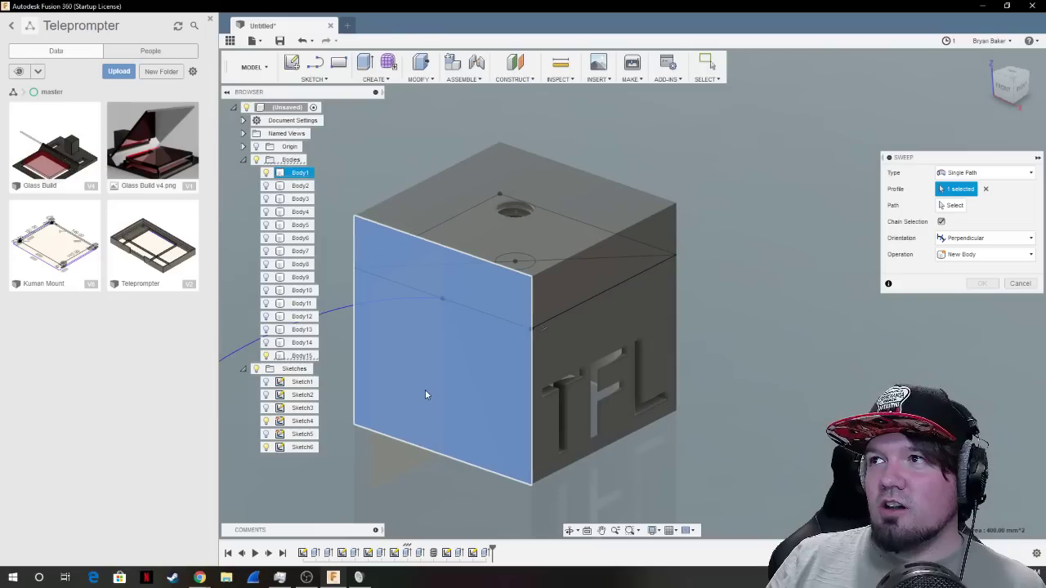
click(334, 315)
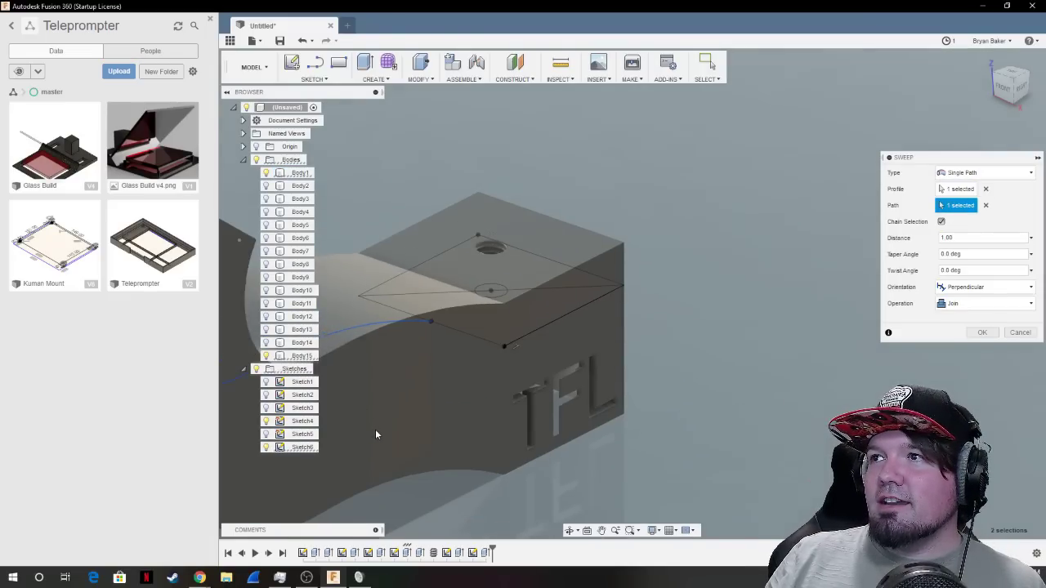
shift+middle_drag(419, 415, 633, 161)
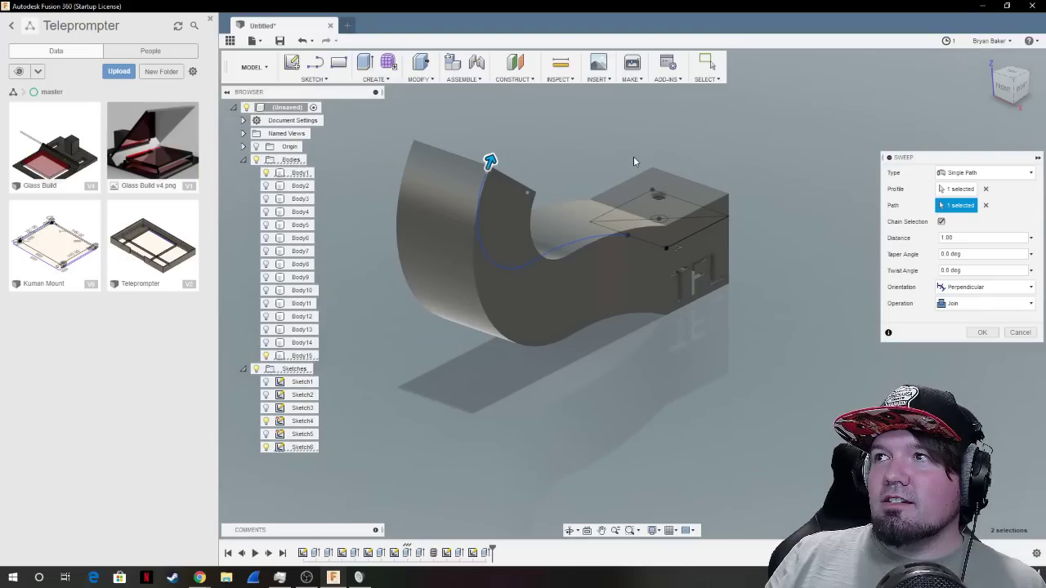
scroll(408, 140, up, 3)
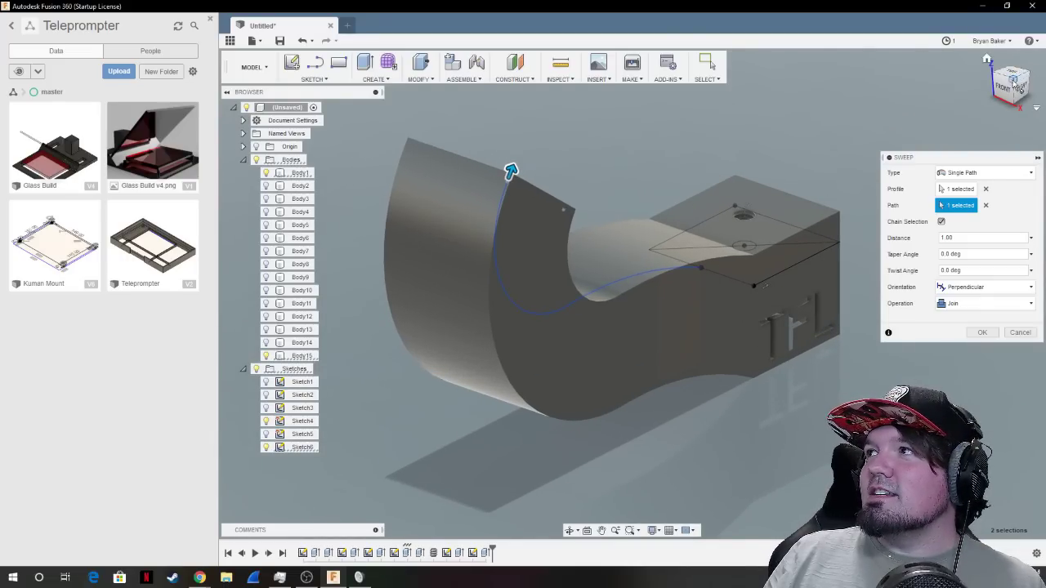
mouse_move(630, 291)
shift+middle_down()
mouse_move(621, 343)
mouse_move(654, 360)
mouse_move(631, 291)
mouse_move(555, 296)
mouse_move(510, 339)
shift+middle_up()
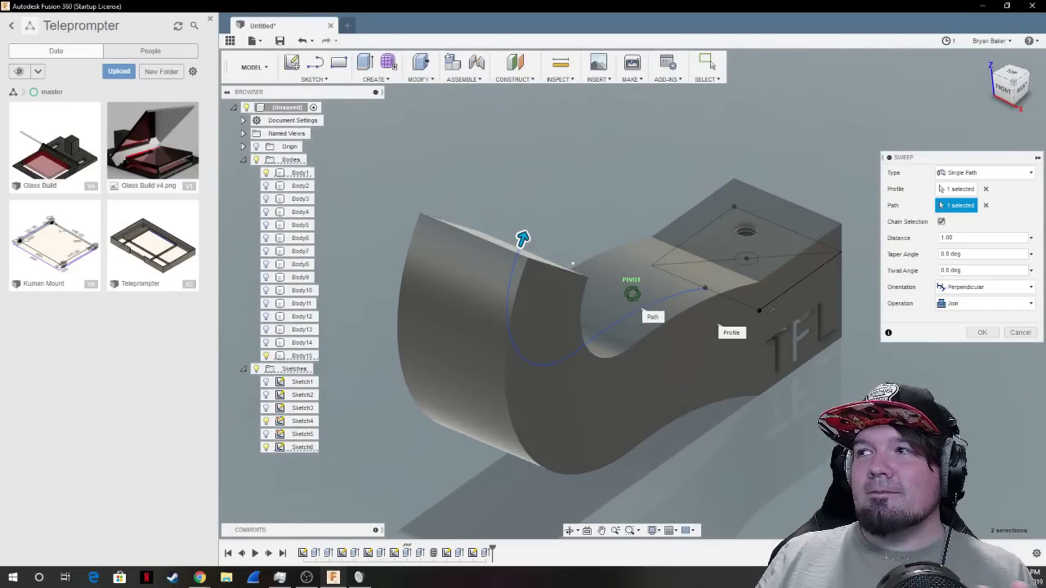
shift+middle_drag(573, 264, 395, 109)
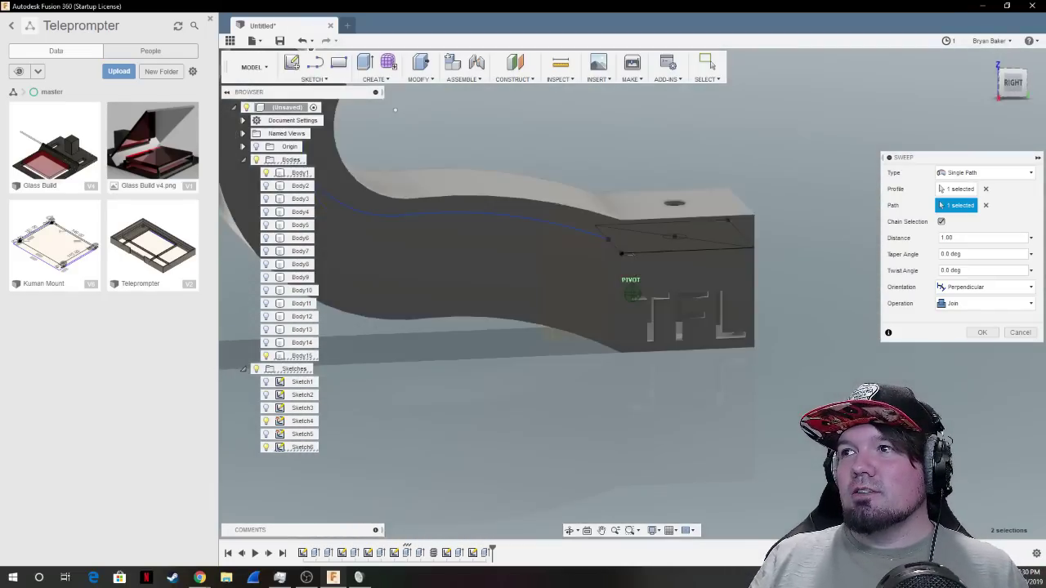
click(1015, 82)
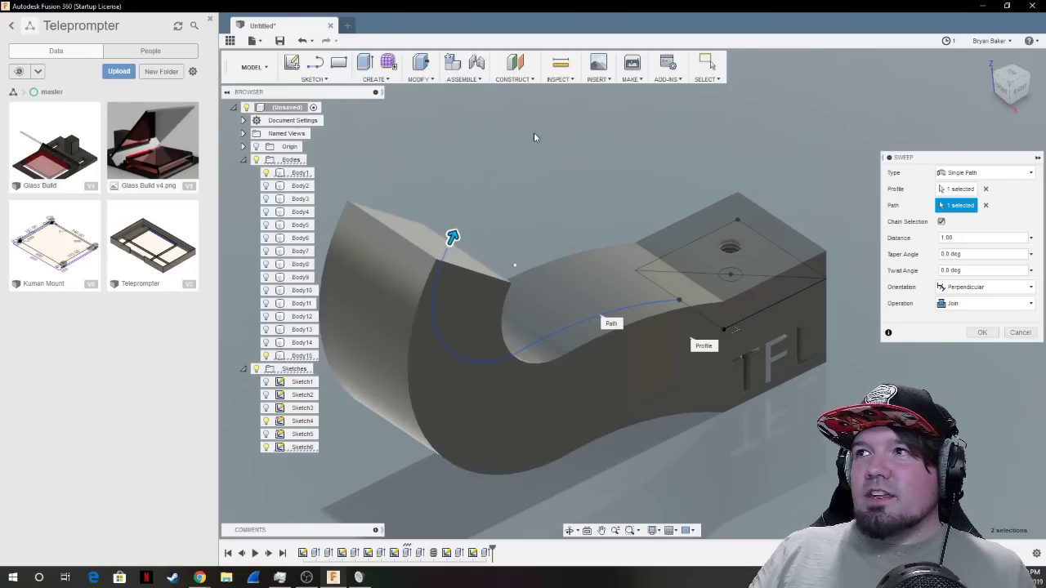
Cancel the sweep and start a new sketch on a side plane beside the cube.
click(1021, 332)
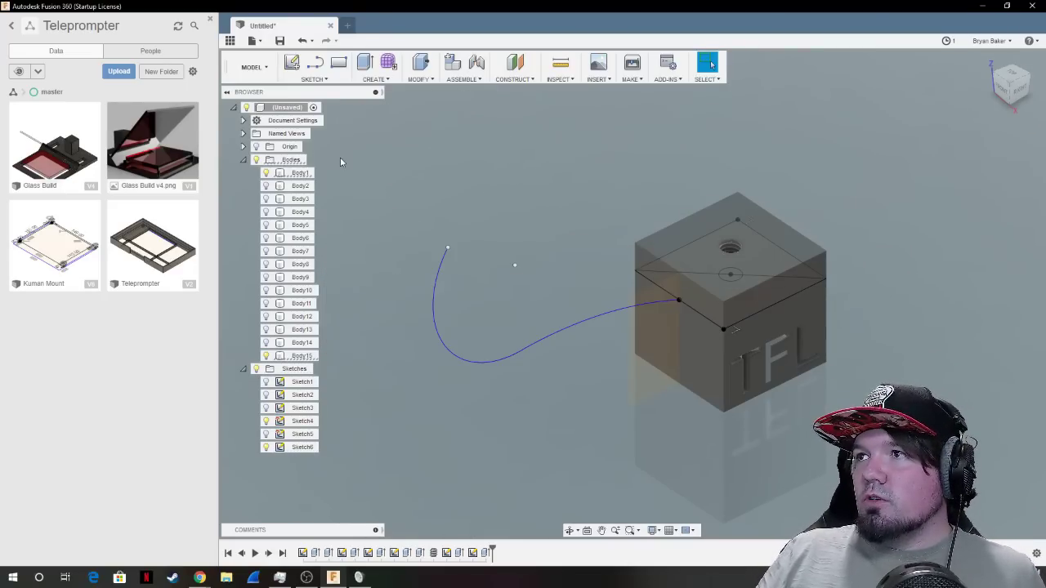
click(292, 63)
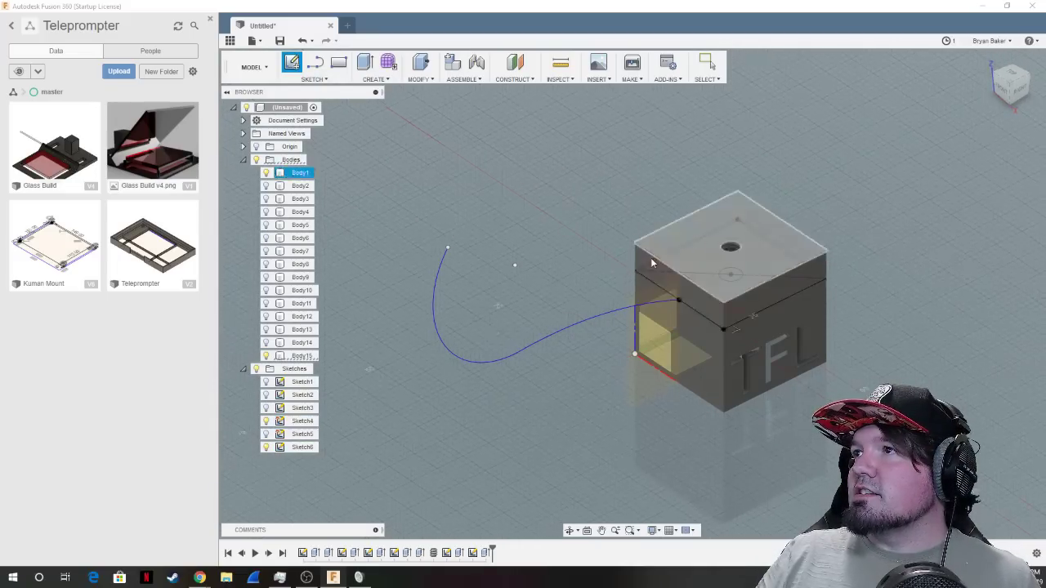
click(644, 281)
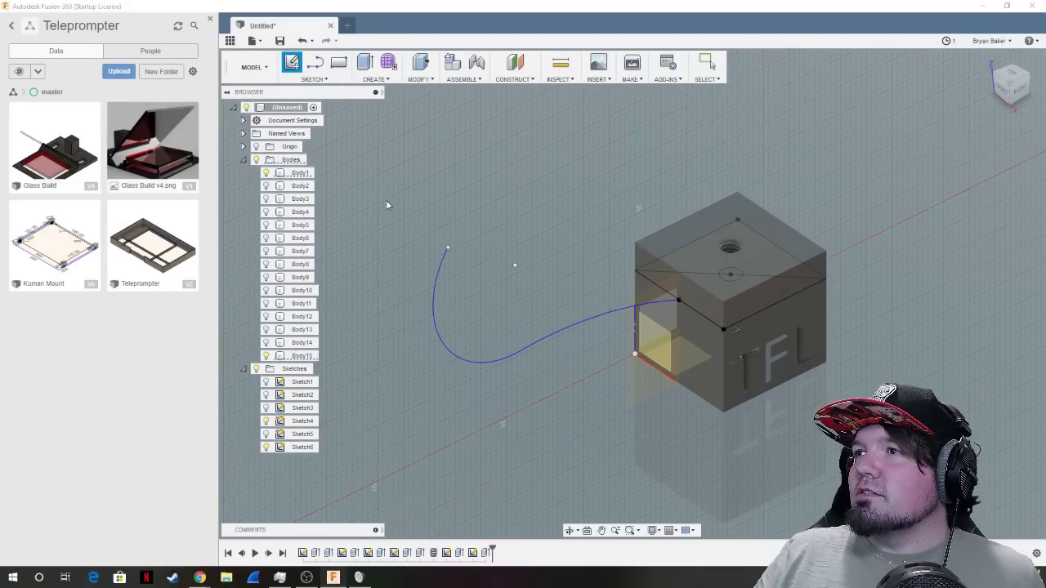
click(1019, 89)
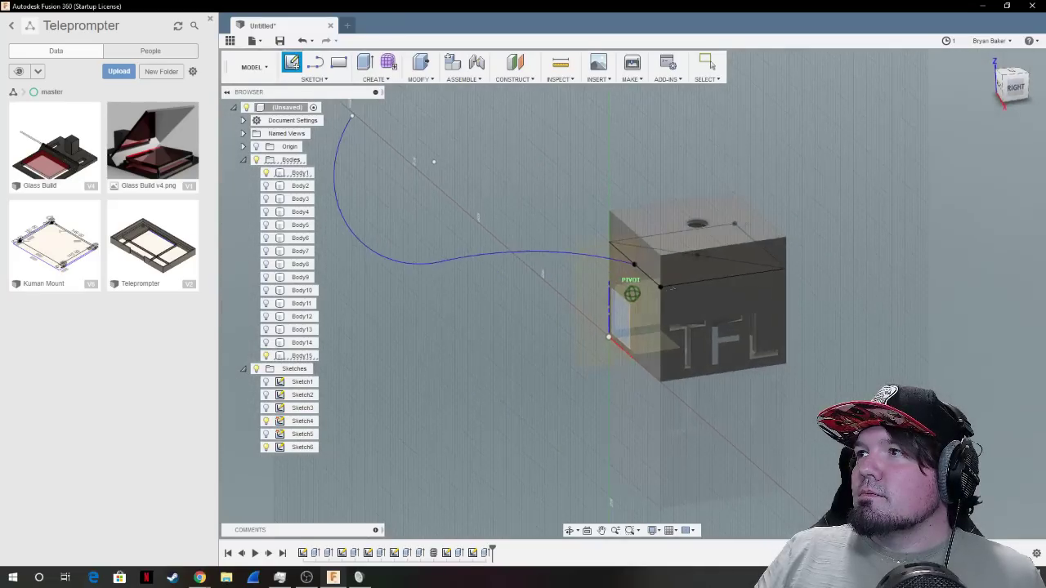
mouse_move(631, 294)
shift+middle_down()
mouse_move(621, 282)
mouse_move(629, 263)
shift+middle_up()
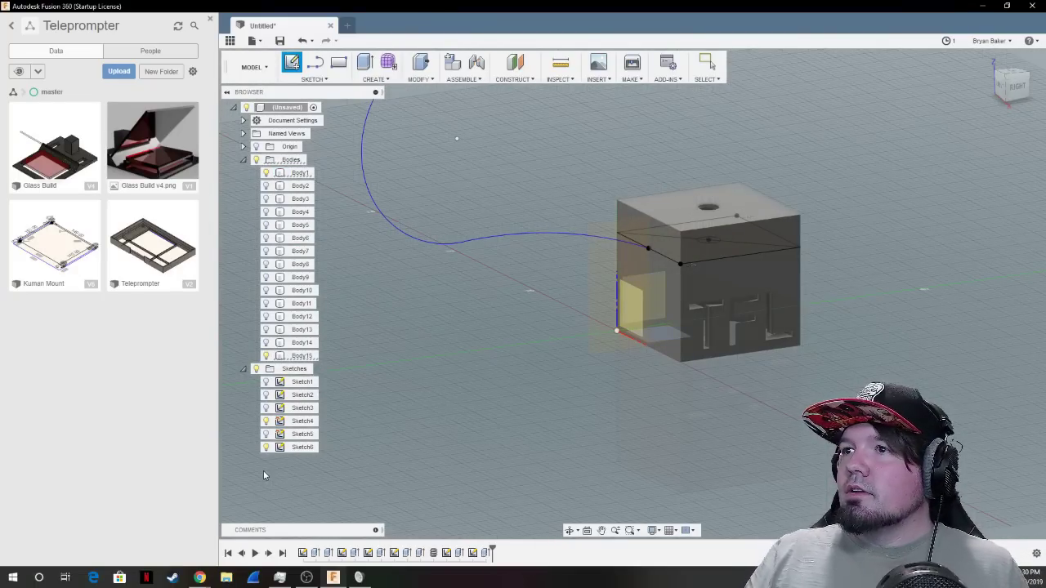
click(279, 450)
scroll(466, 175, down, 1)
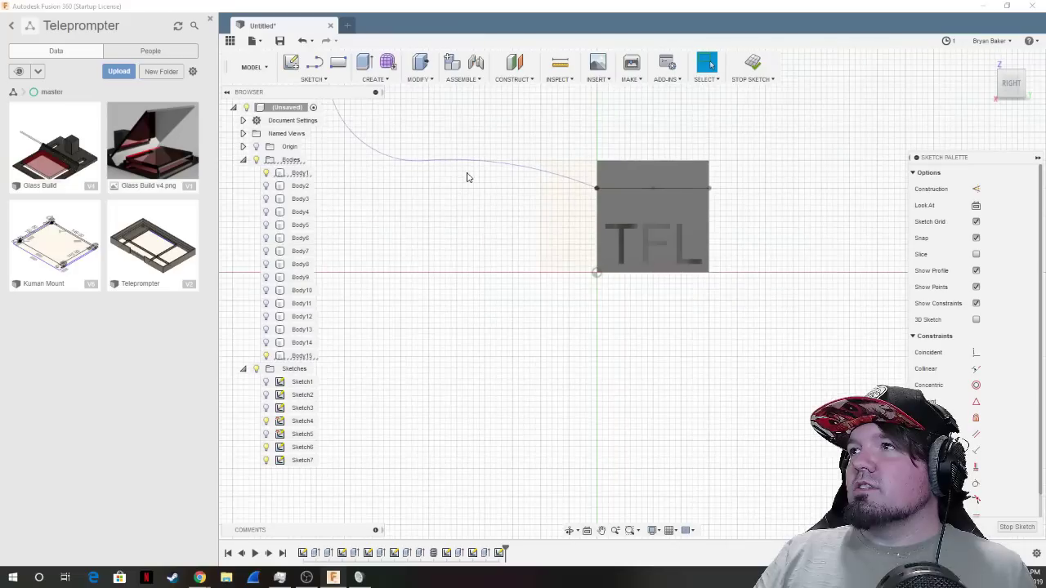
scroll(564, 106, up, 4)
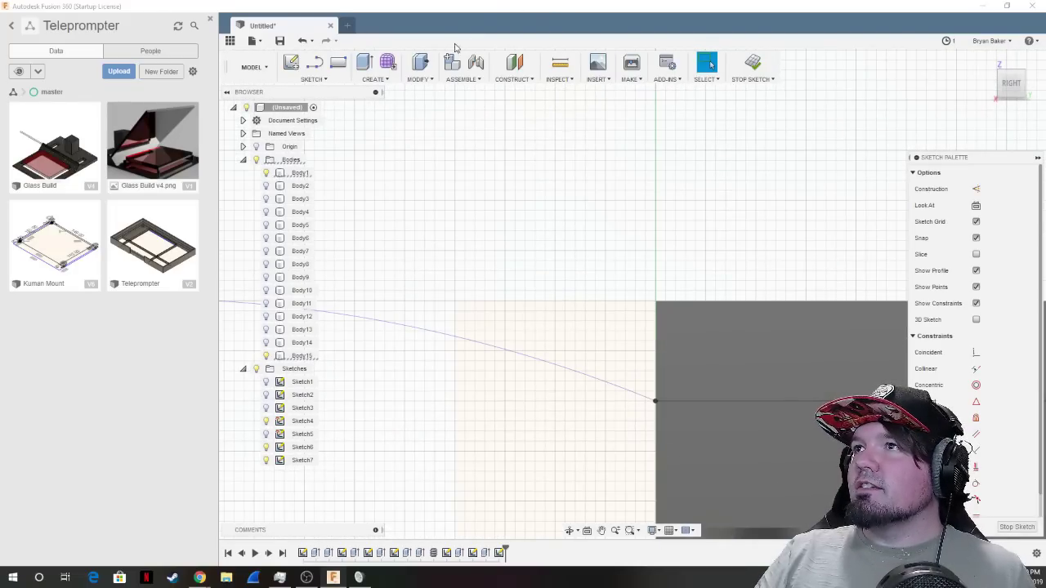
Draw a three-point arc rising from the spline's end on the cube, then stop the sketch.
click(319, 79)
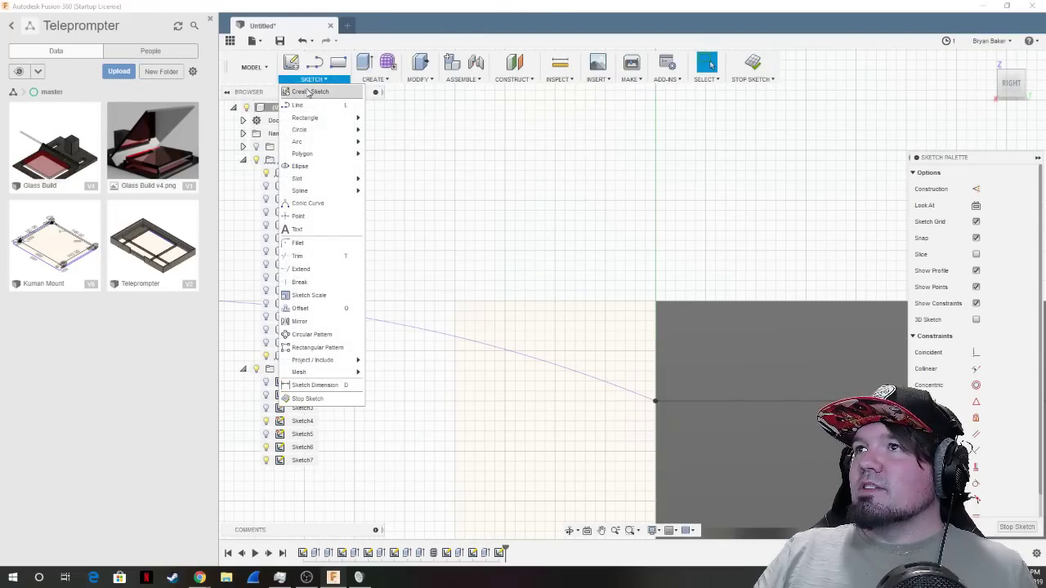
mouse_move(304, 119)
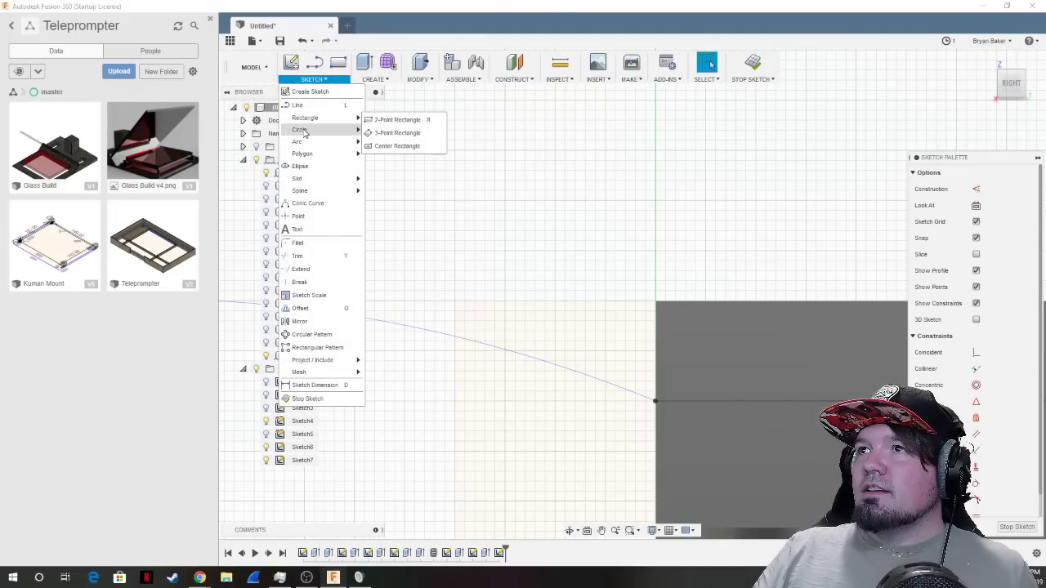
mouse_move(310, 142)
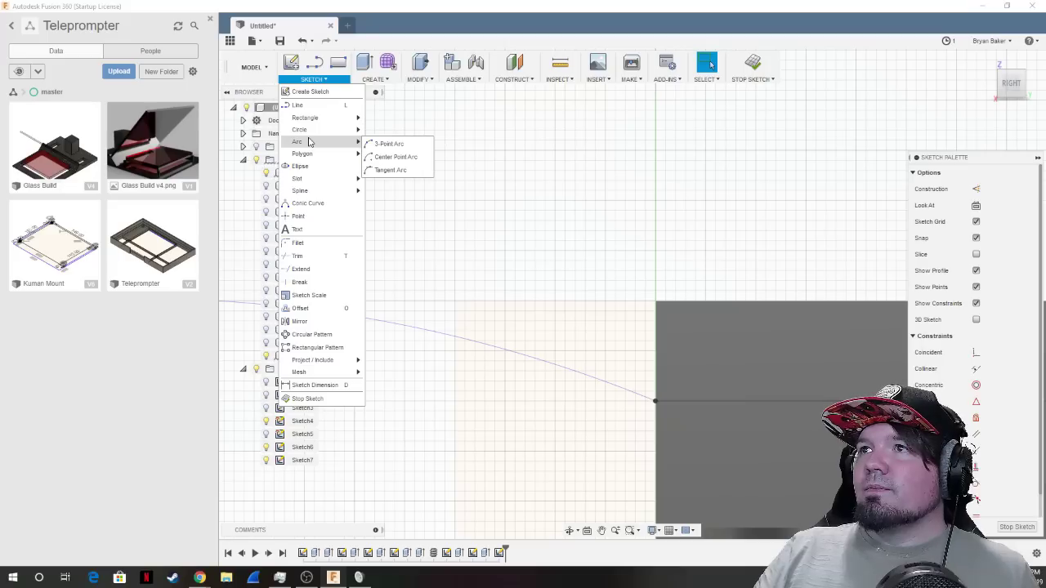
click(389, 145)
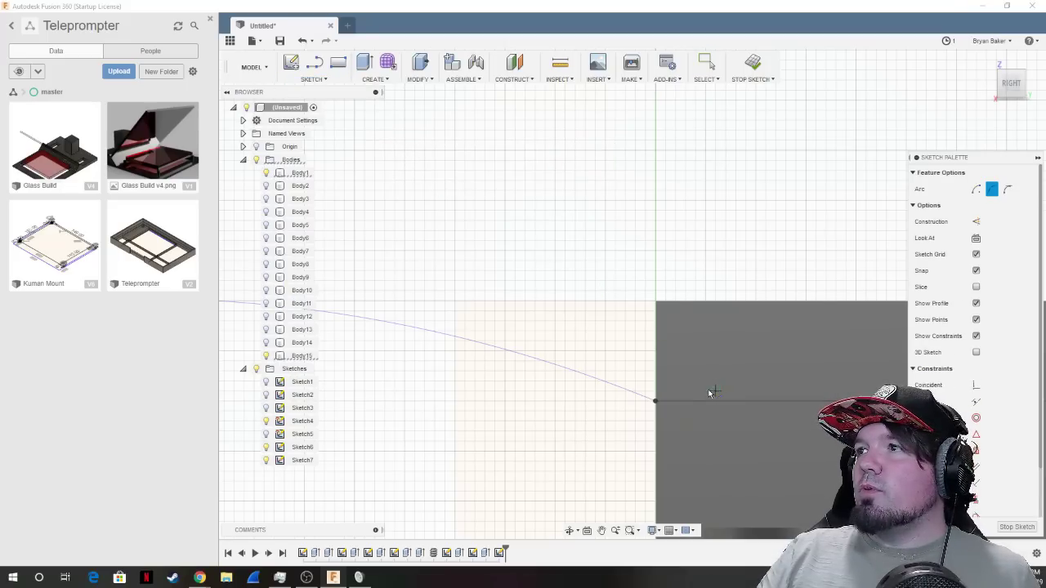
click(659, 400)
scroll(479, 246, down, 3)
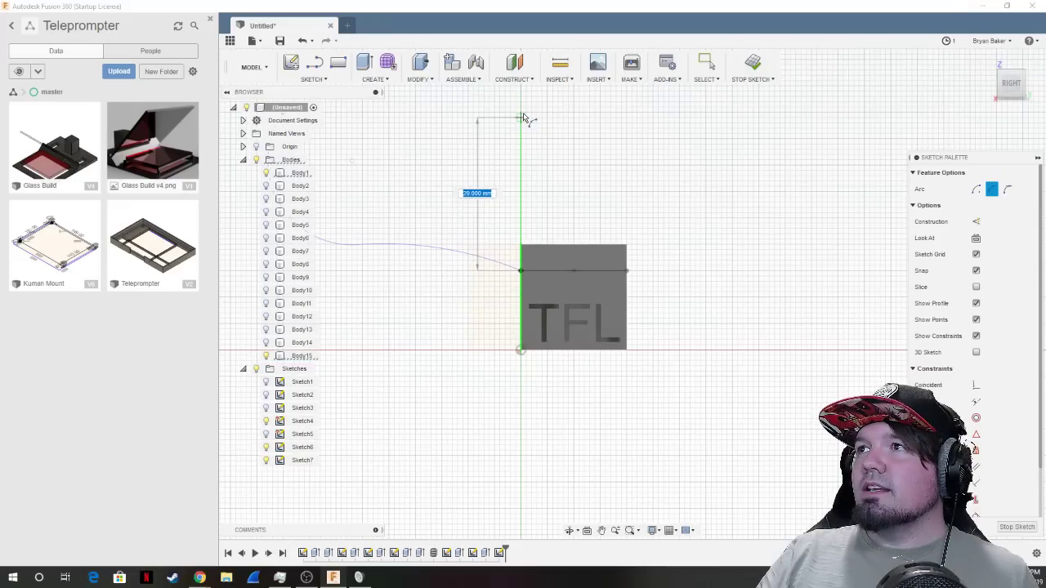
click(520, 113)
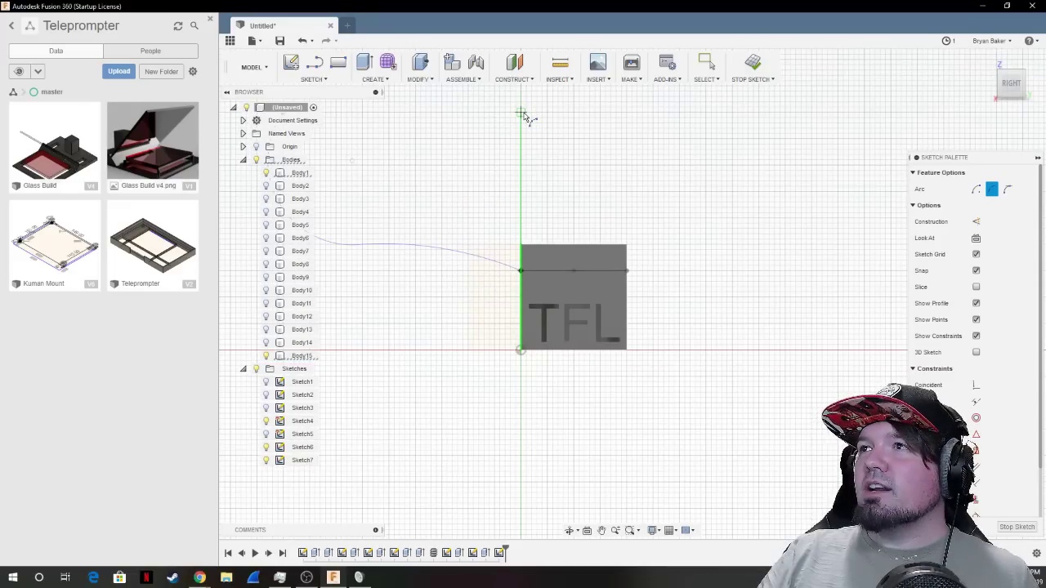
click(464, 189)
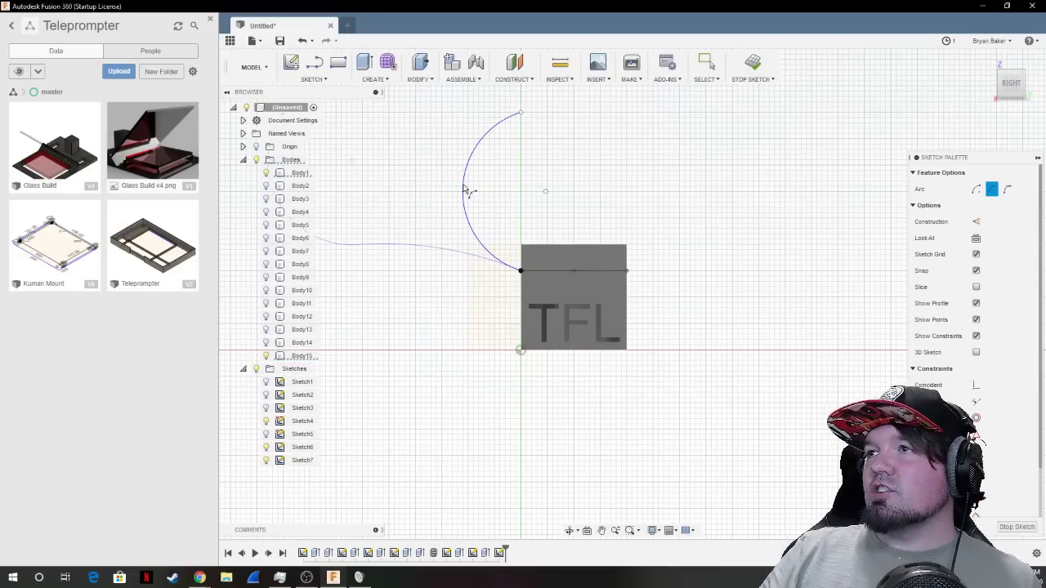
click(752, 64)
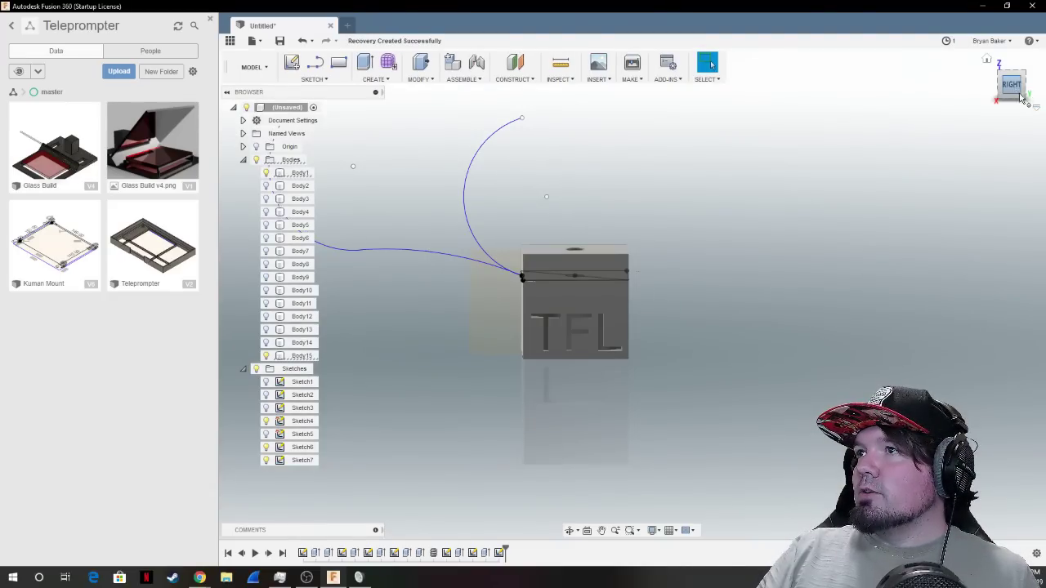
Start another new sketch on the cube's front face.
click(1020, 98)
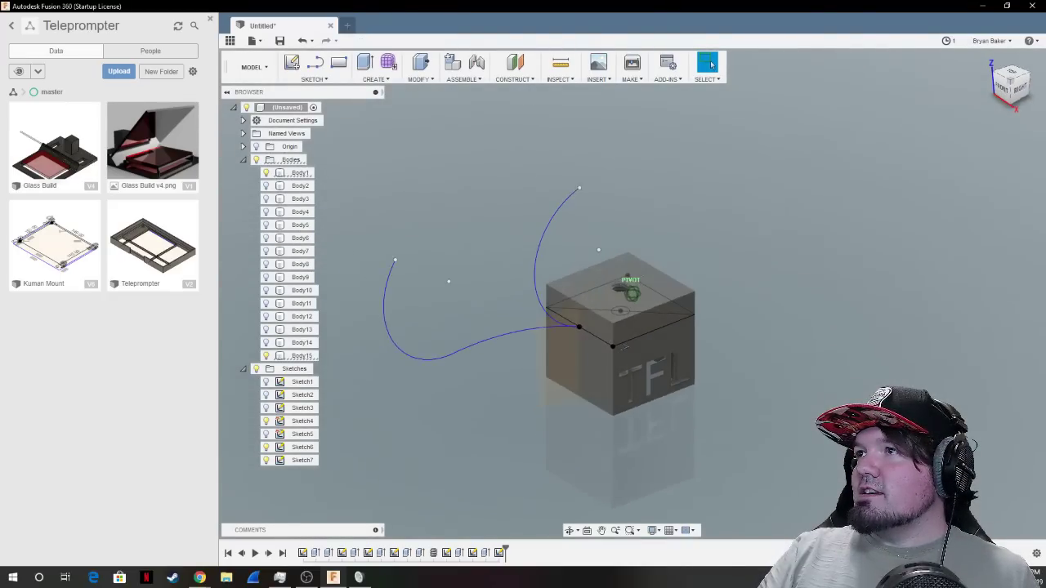
click(292, 63)
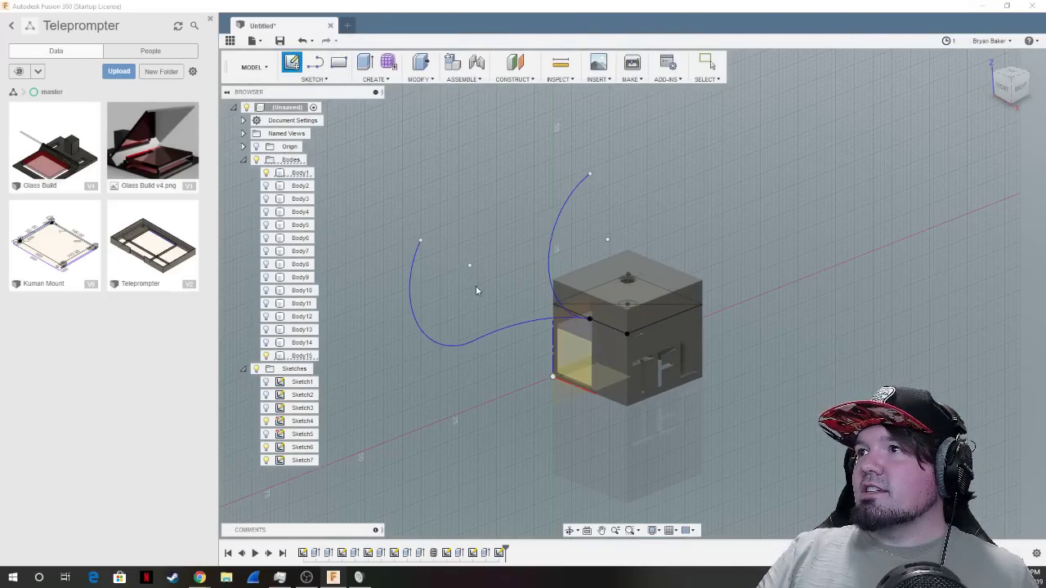
click(618, 325)
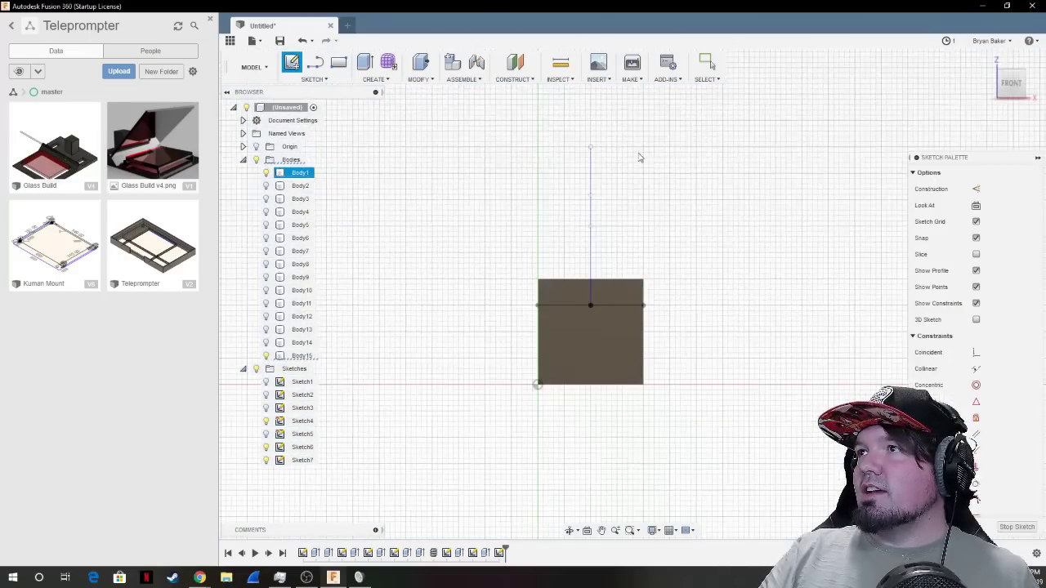
Draw a 4 mm diameter circle at the arc's top end and finish the sketch.
click(315, 79)
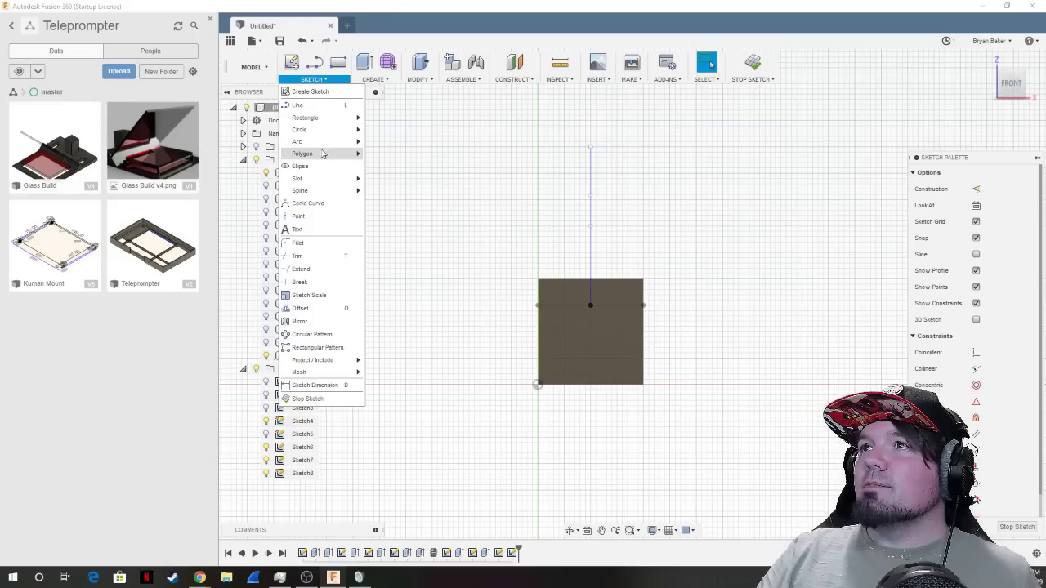
mouse_move(333, 132)
click(400, 134)
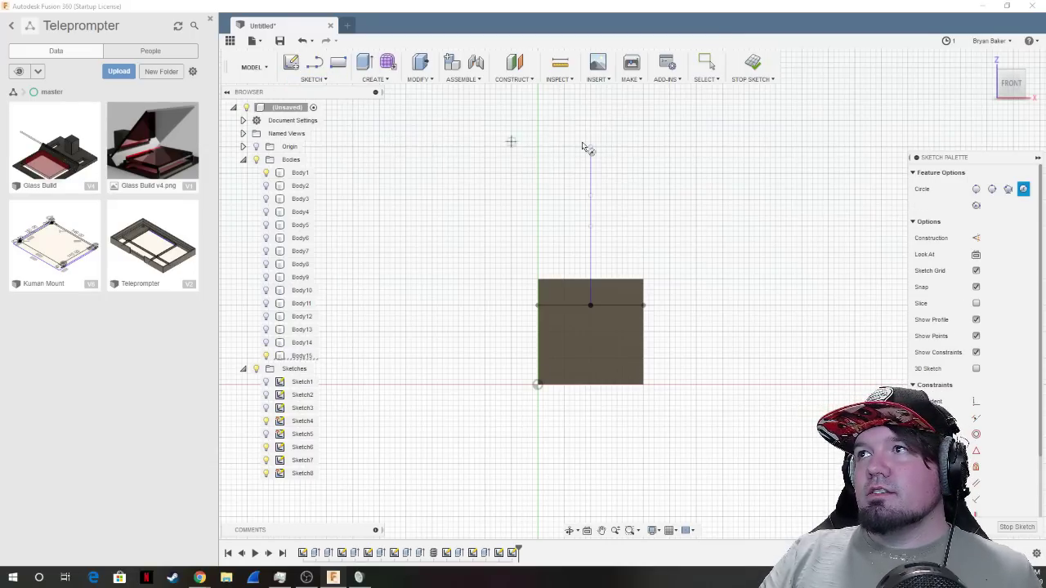
click(590, 147)
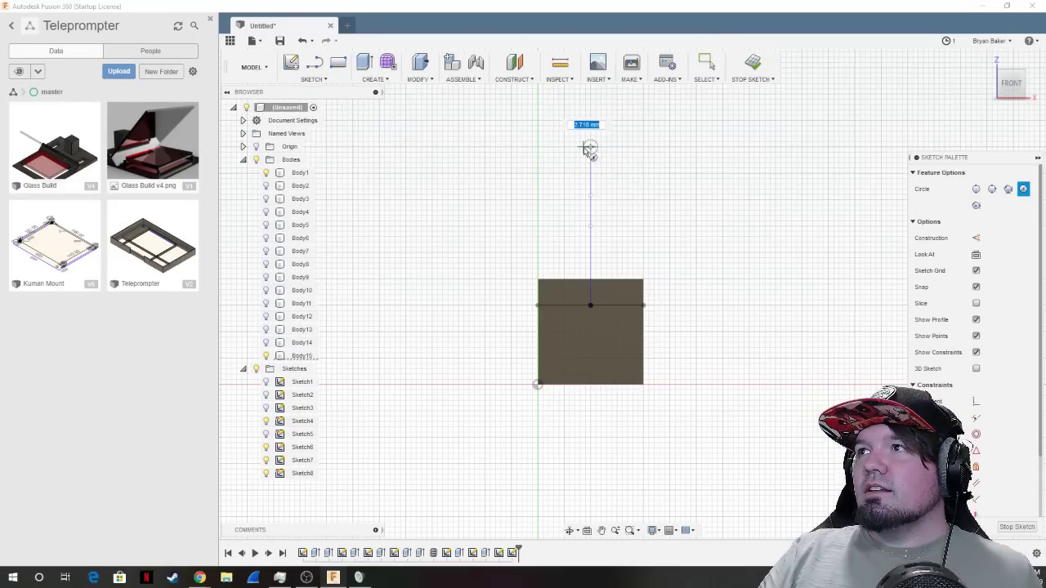
scroll(584, 146, up, 3)
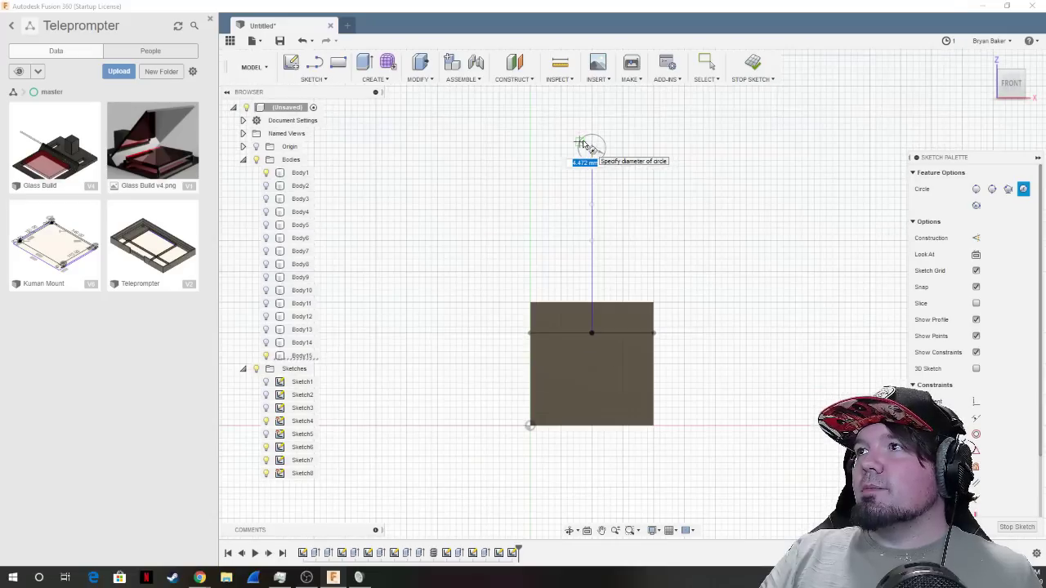
scroll(580, 144, up, 2)
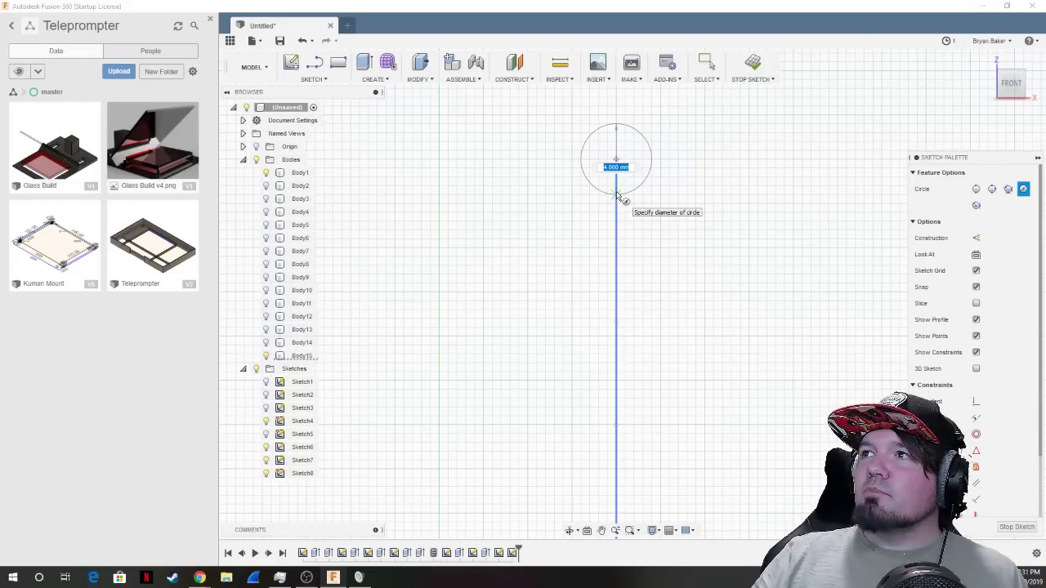
click(619, 197)
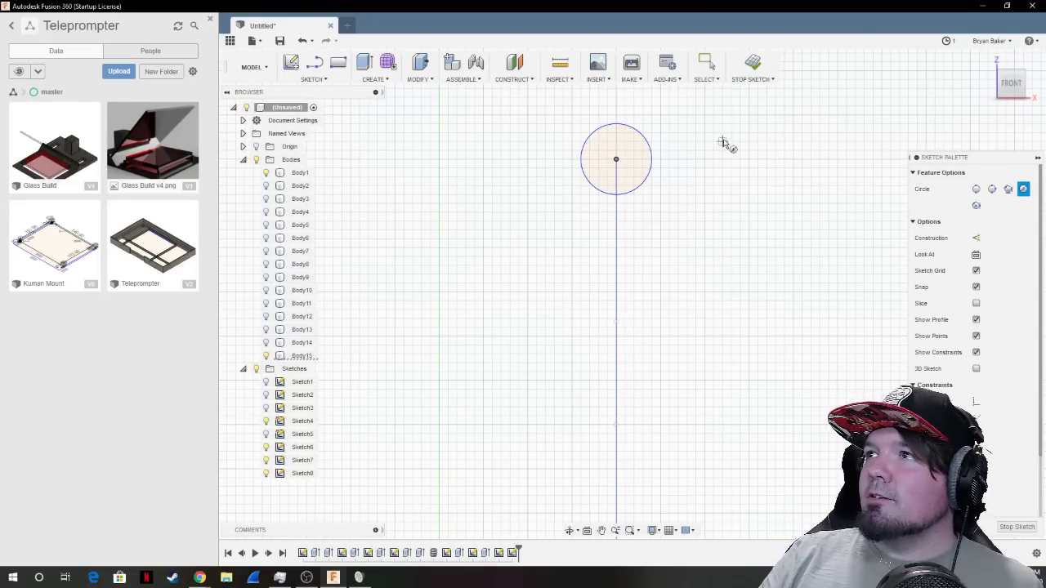
click(754, 65)
mouse_move(630, 292)
shift+middle_down()
mouse_move(826, 306)
mouse_move(563, 390)
mouse_move(566, 380)
mouse_move(584, 461)
shift+middle_up()
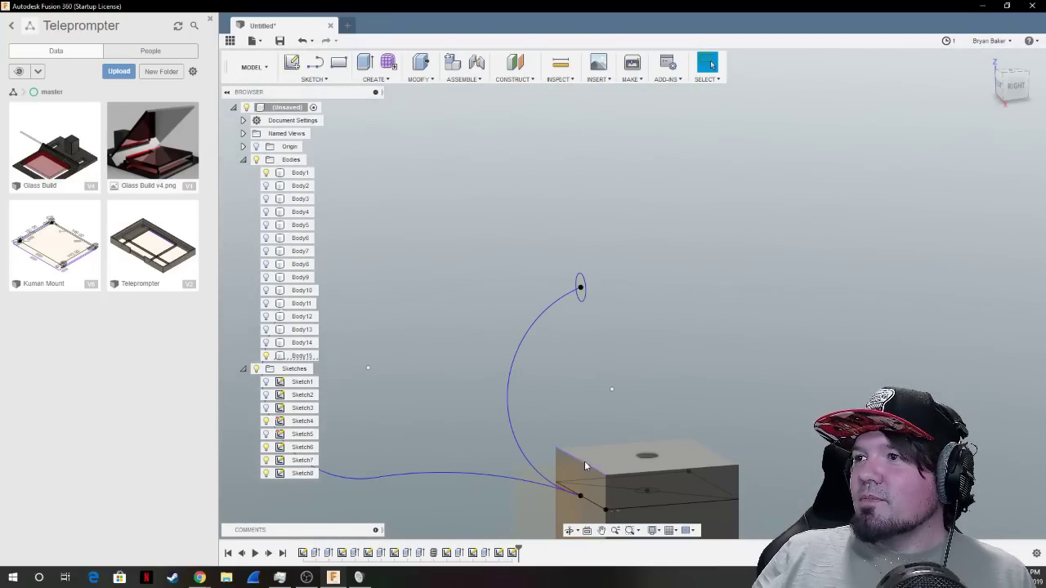
Select the rectangular profile on the box face and start a Loft from it.
click(587, 493)
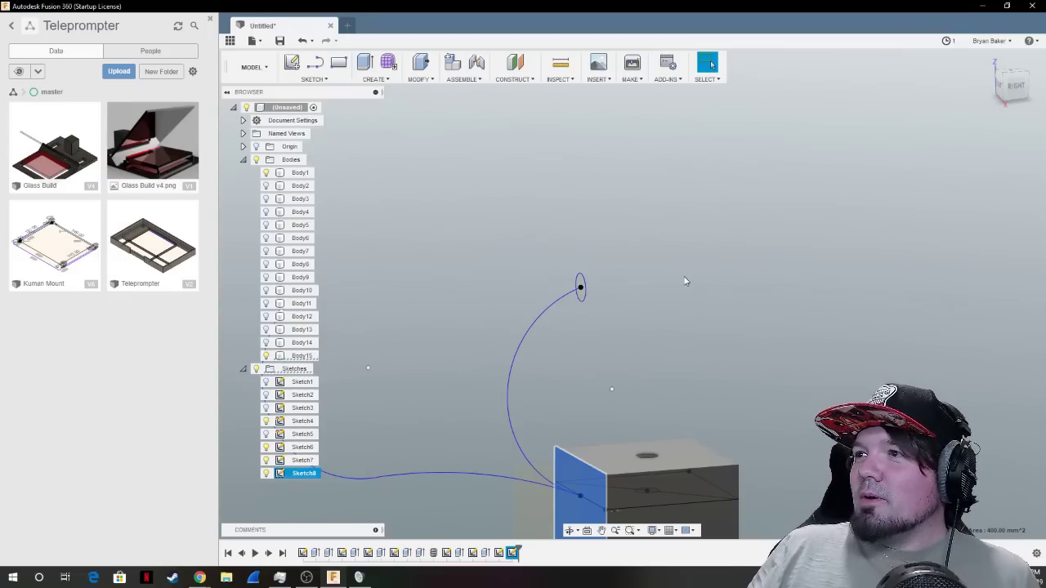
click(417, 80)
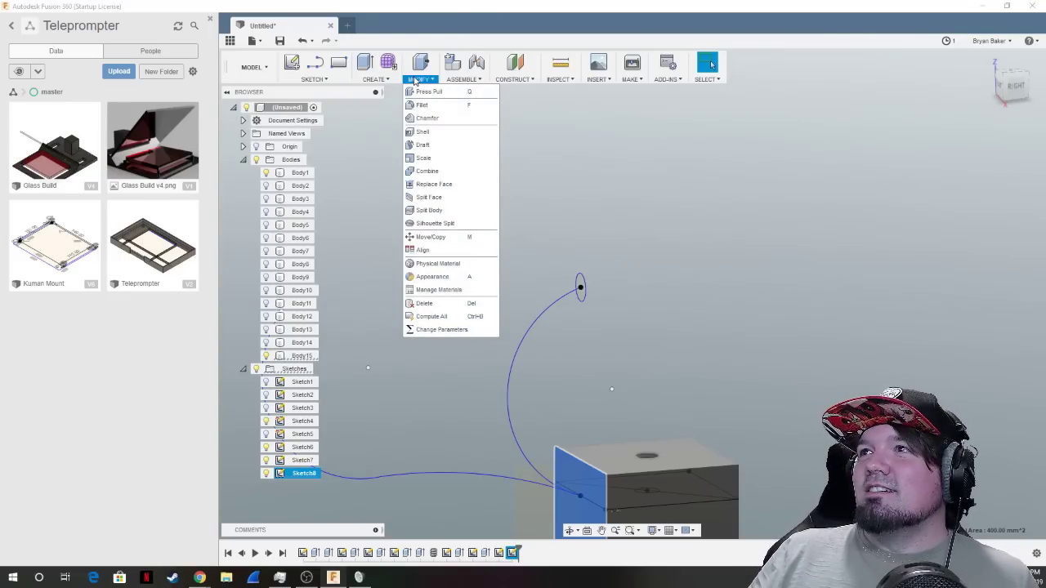
mouse_move(384, 84)
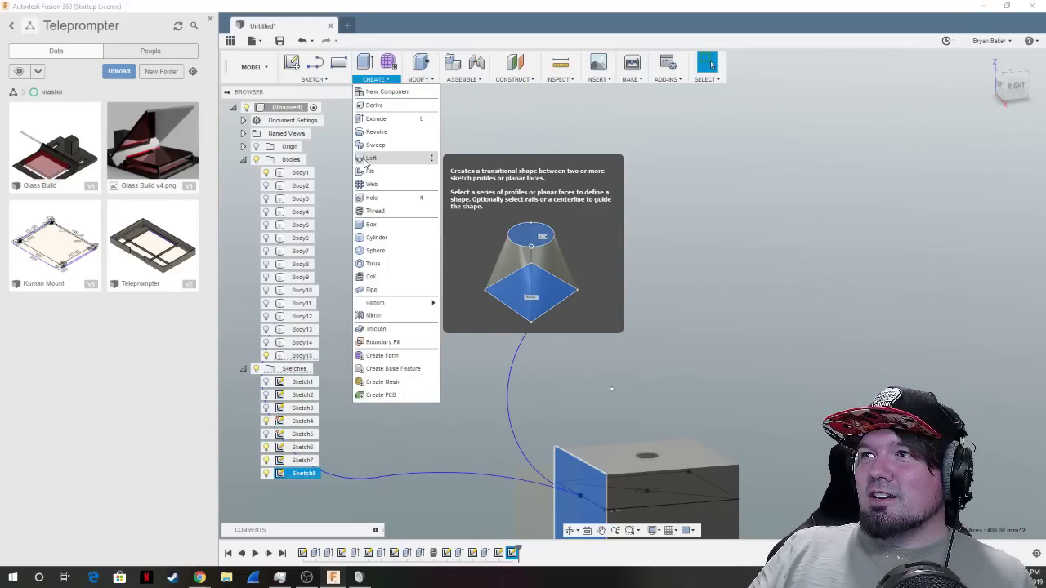
click(369, 157)
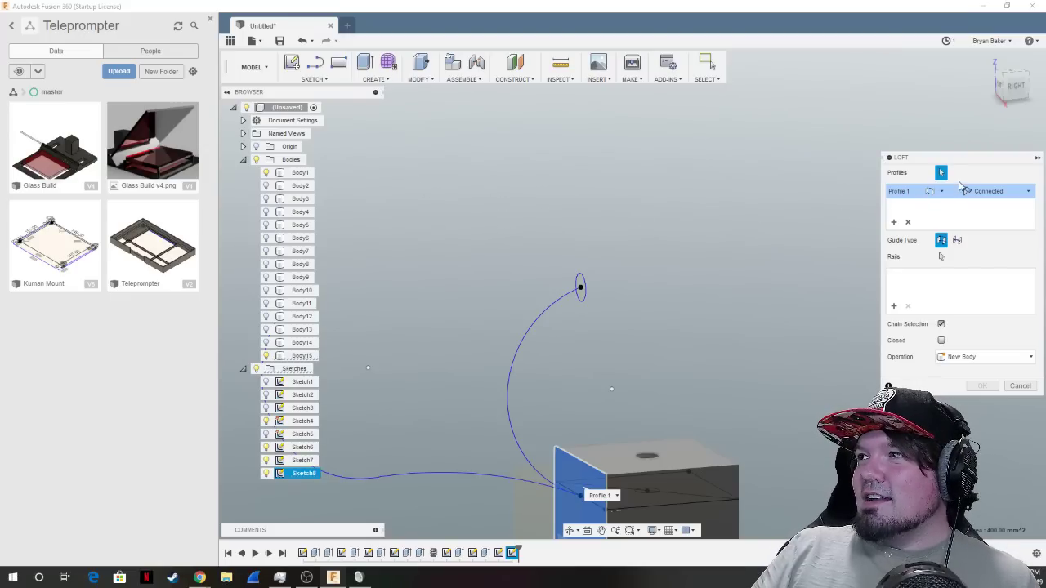
Loft the rectangle to the 4 mm circle using the blue curve as centerline, and accept it.
click(960, 241)
click(893, 305)
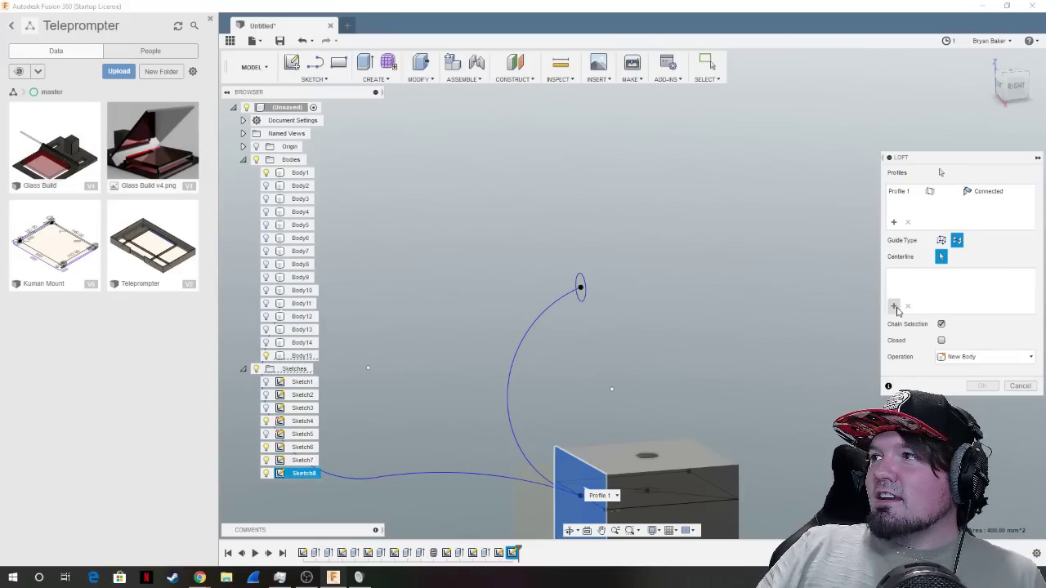
click(517, 353)
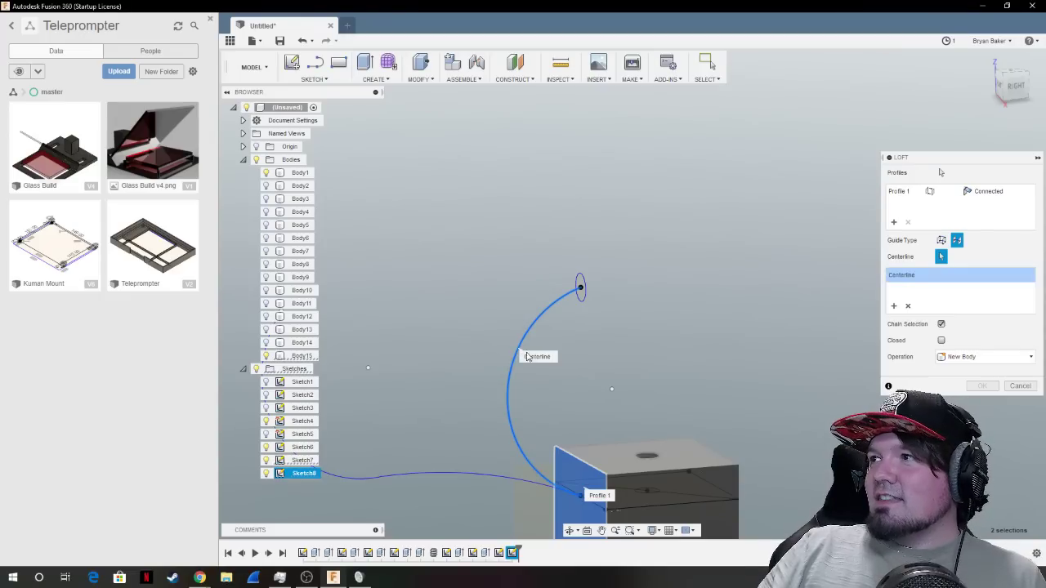
click(894, 222)
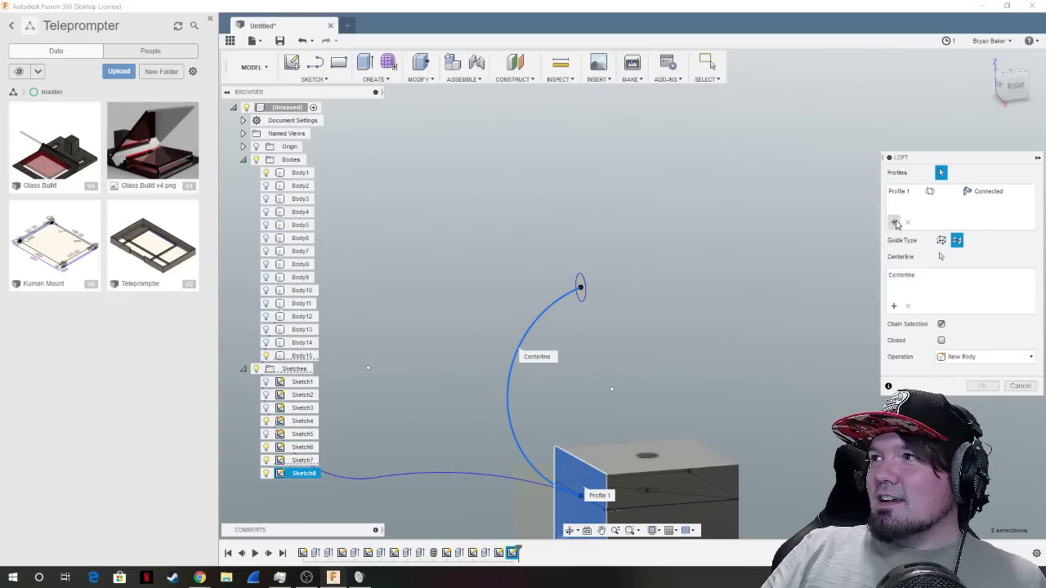
click(579, 287)
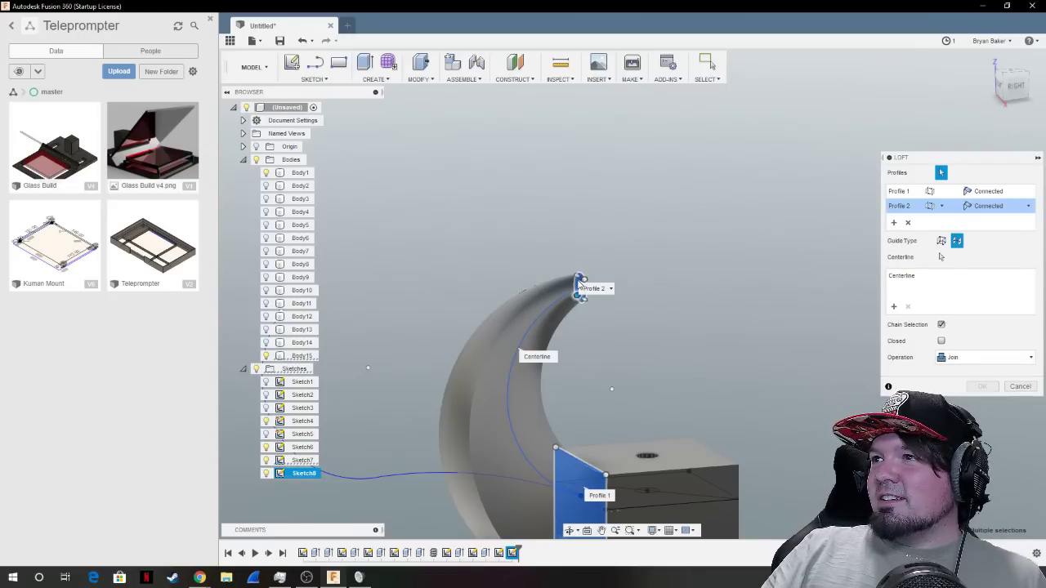
mouse_move(630, 292)
shift+middle_down()
mouse_move(687, 282)
mouse_move(564, 296)
mouse_move(658, 246)
mouse_move(645, 250)
shift+middle_up()
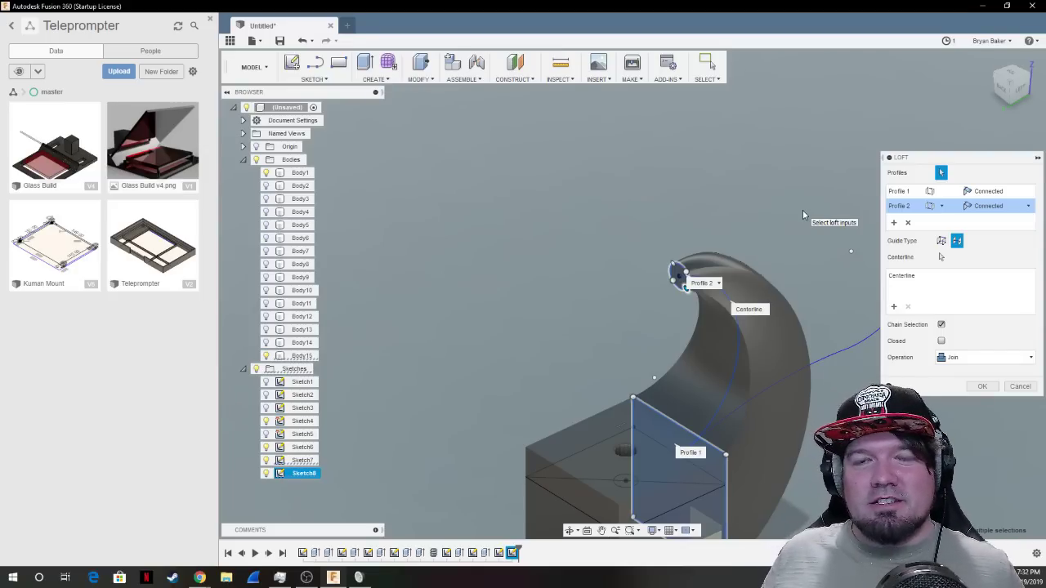
click(1013, 88)
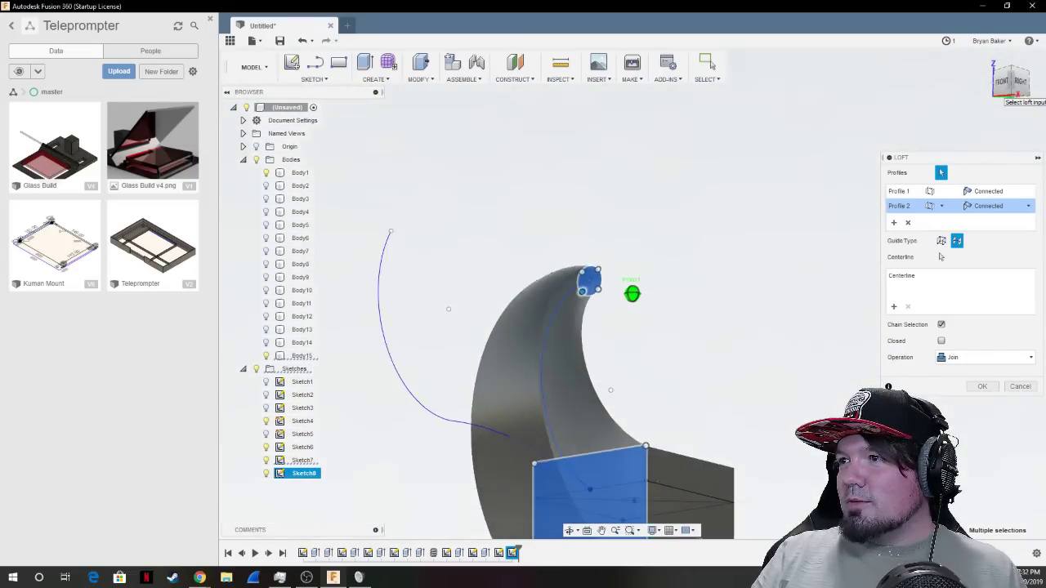
shift+middle_drag(490, 294, 488, 263)
scroll(489, 263, up, 2)
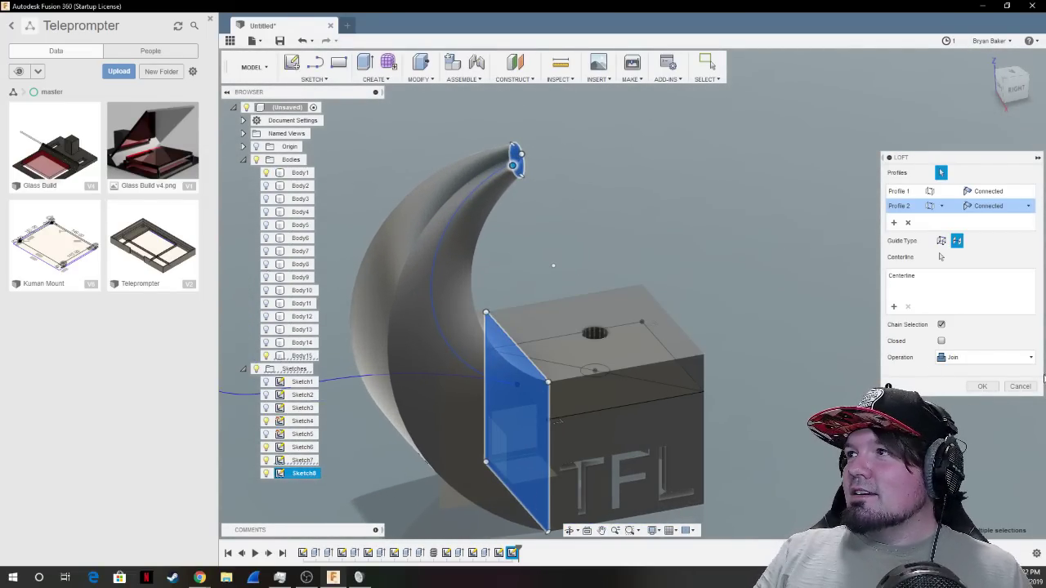
click(982, 385)
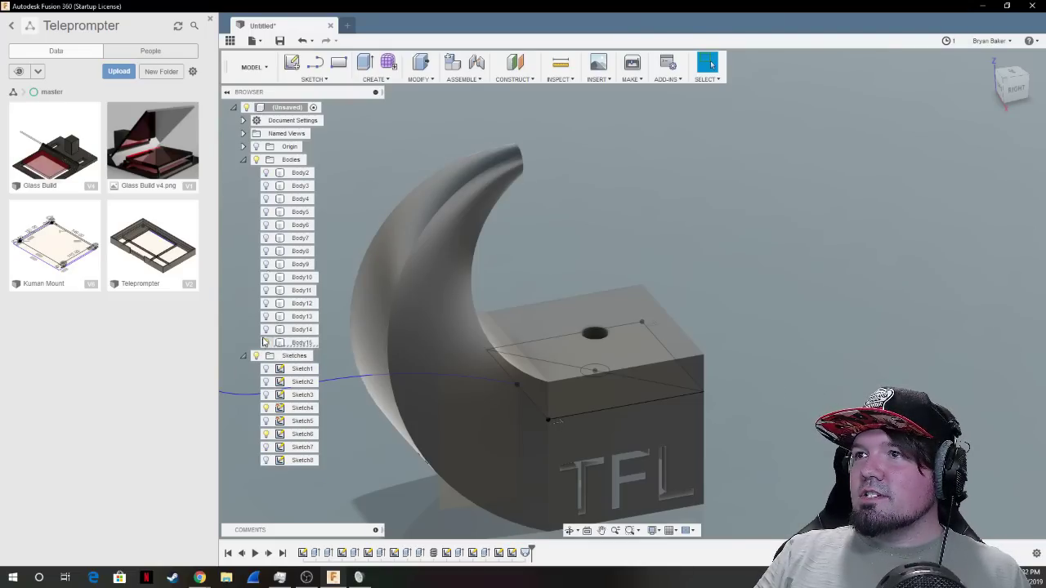
Select Body15 in the browser and orbit around it, including its underside.
click(279, 342)
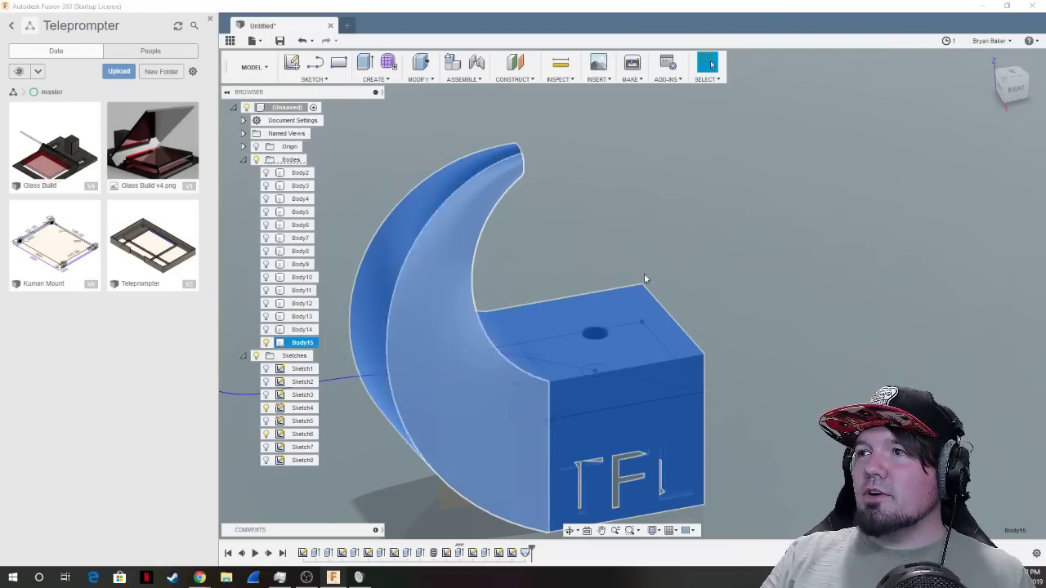
mouse_move(1006, 87)
mouse_down()
mouse_move(371, 270)
mouse_move(991, 117)
mouse_up()
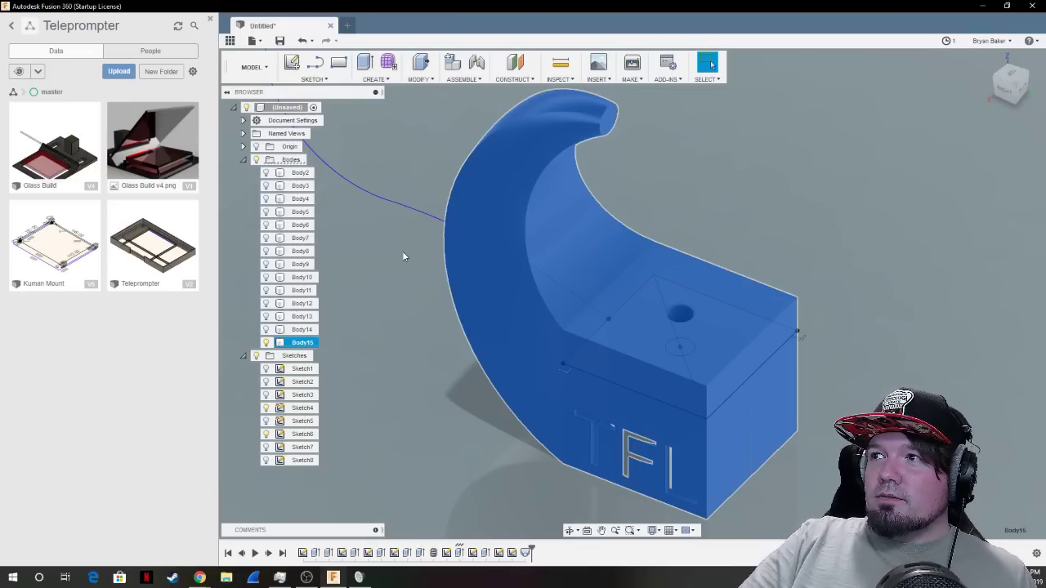
click(1020, 88)
shift+middle_drag(507, 311, 448, 340)
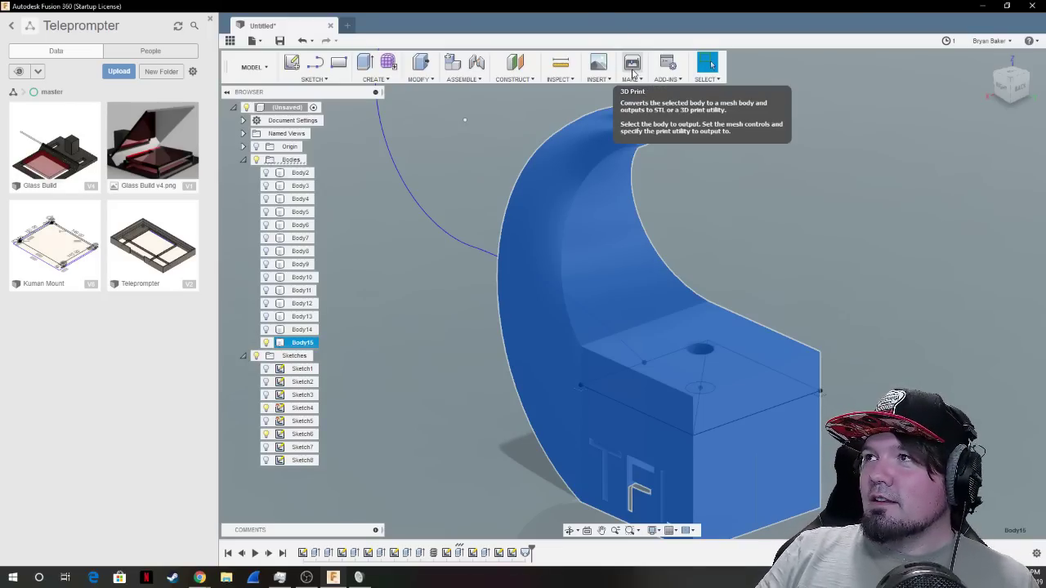
Start a 3D Print export for the body with Send to 3D Print Utility unchecked.
click(636, 70)
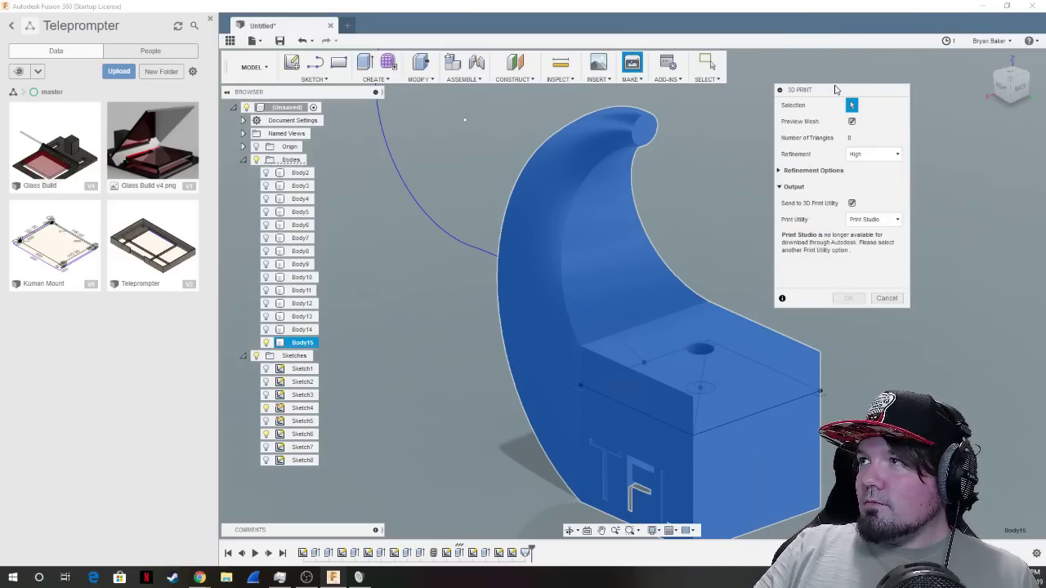
drag(836, 89, 429, 158)
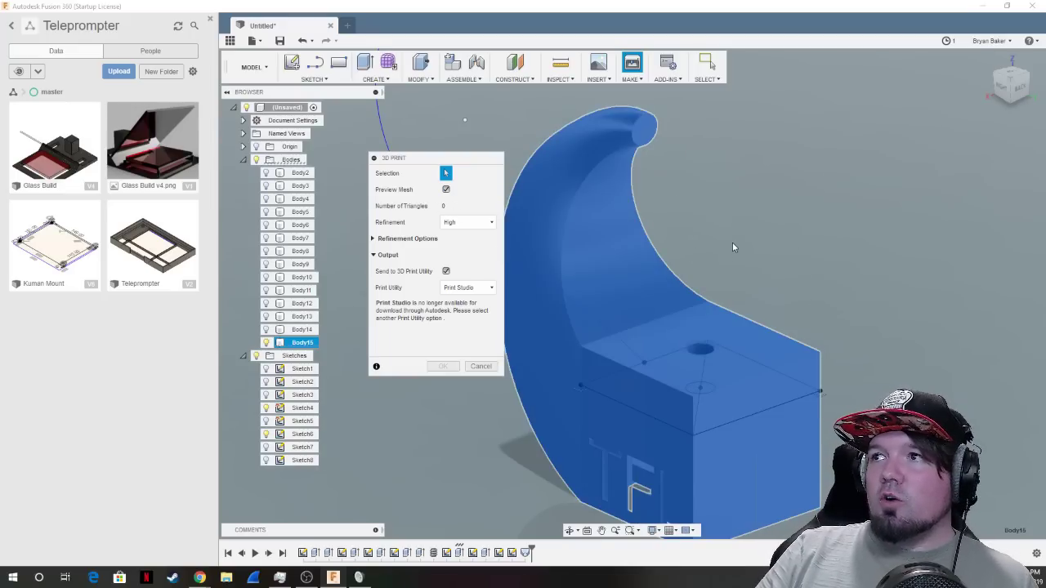
click(446, 270)
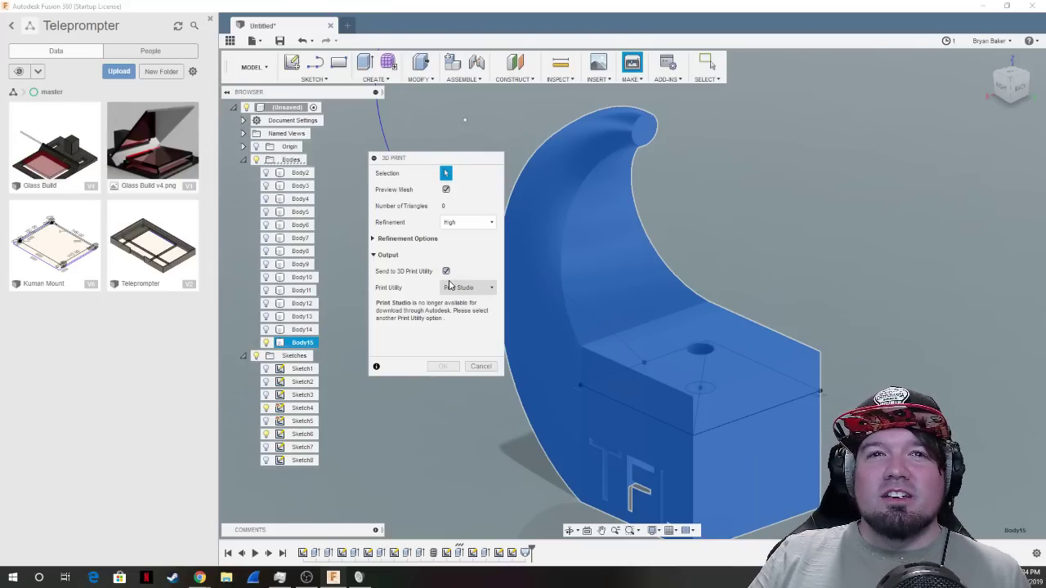
click(455, 291)
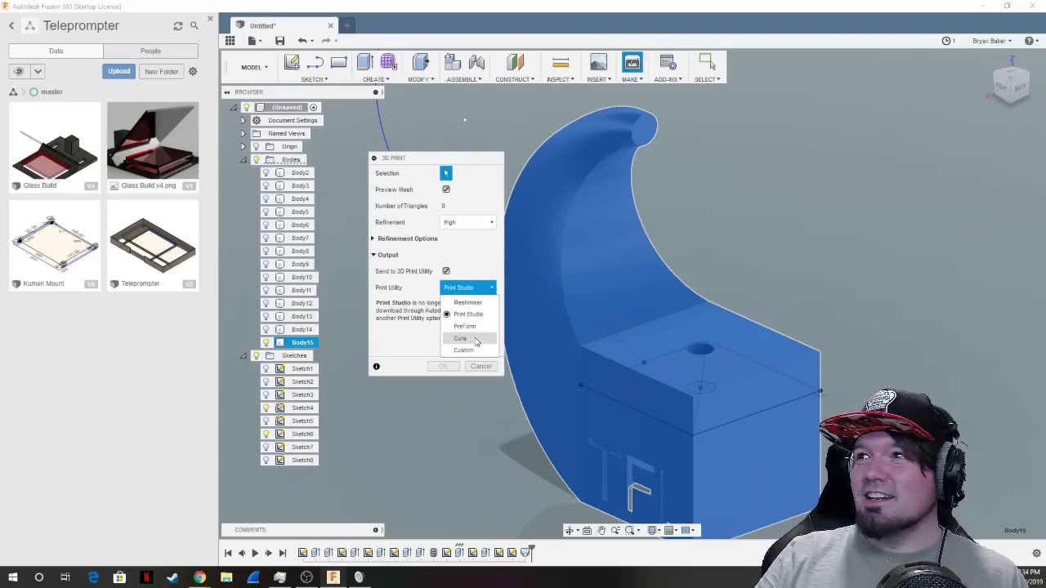
click(400, 291)
click(447, 272)
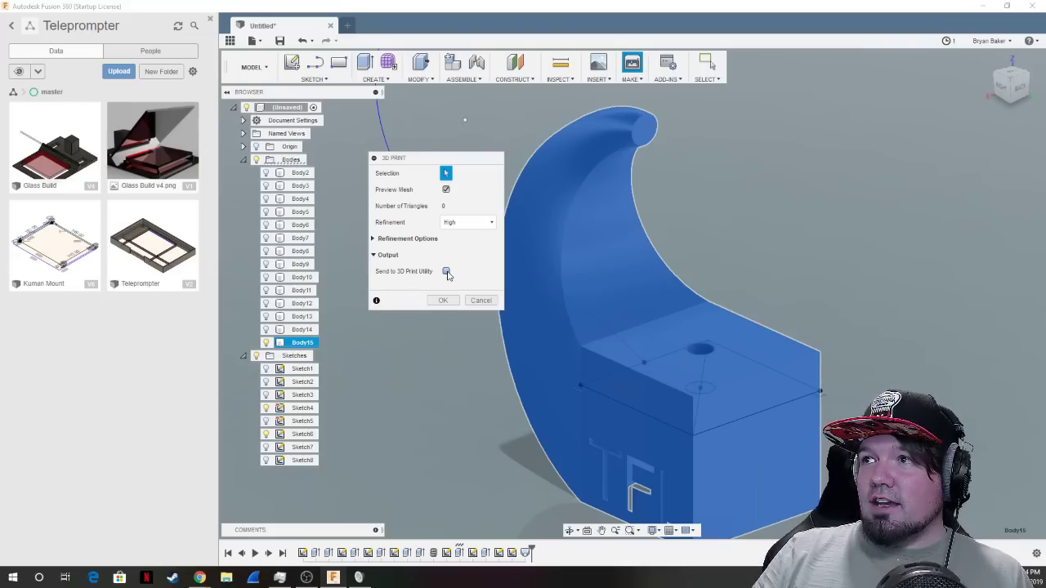
Preview the High-refinement mesh, orbit to inspect it, then turn the mesh preview off.
click(446, 191)
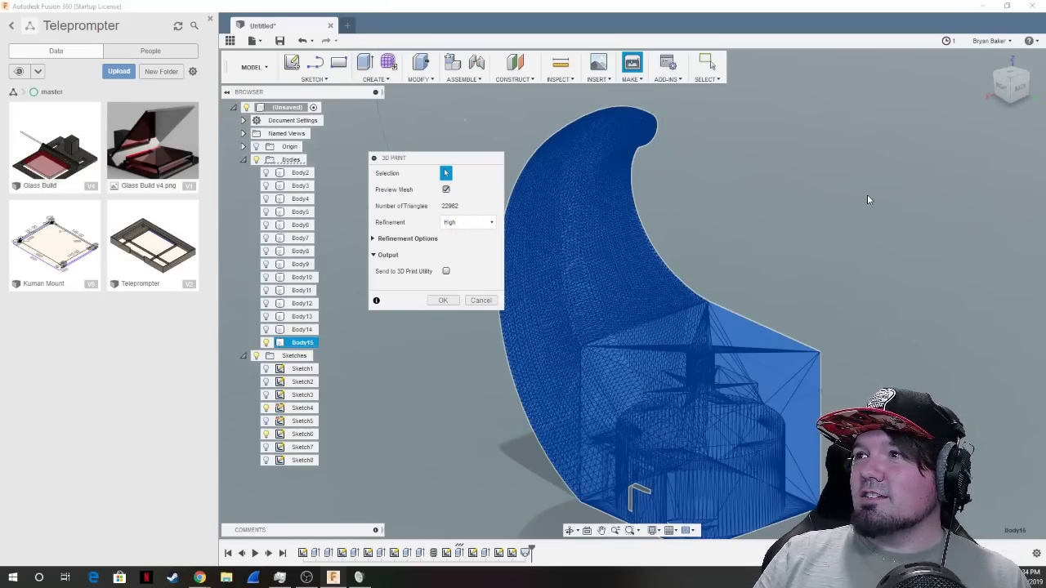
scroll(434, 378, up, 2)
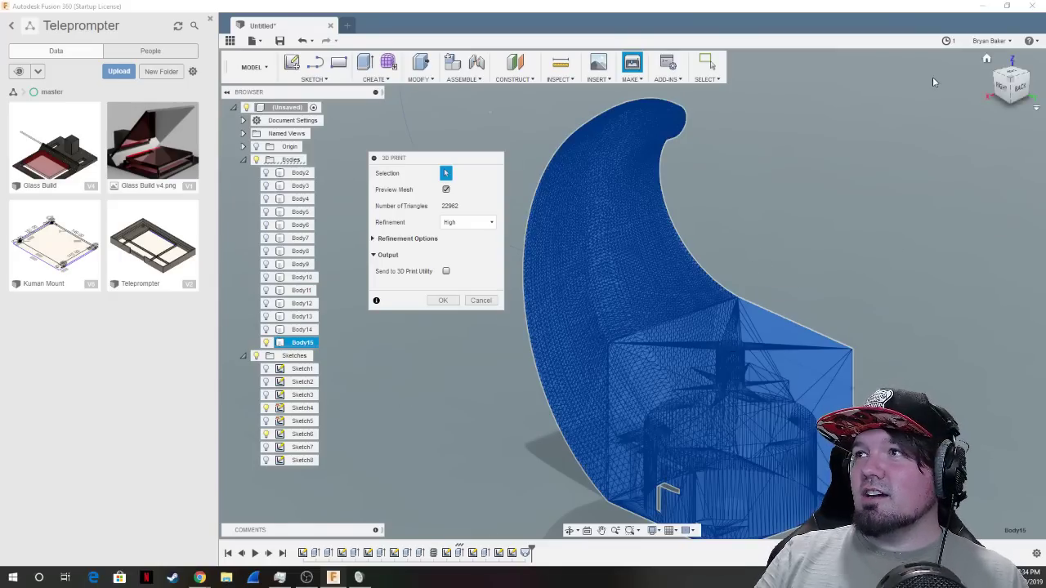
scroll(695, 211, up, 5)
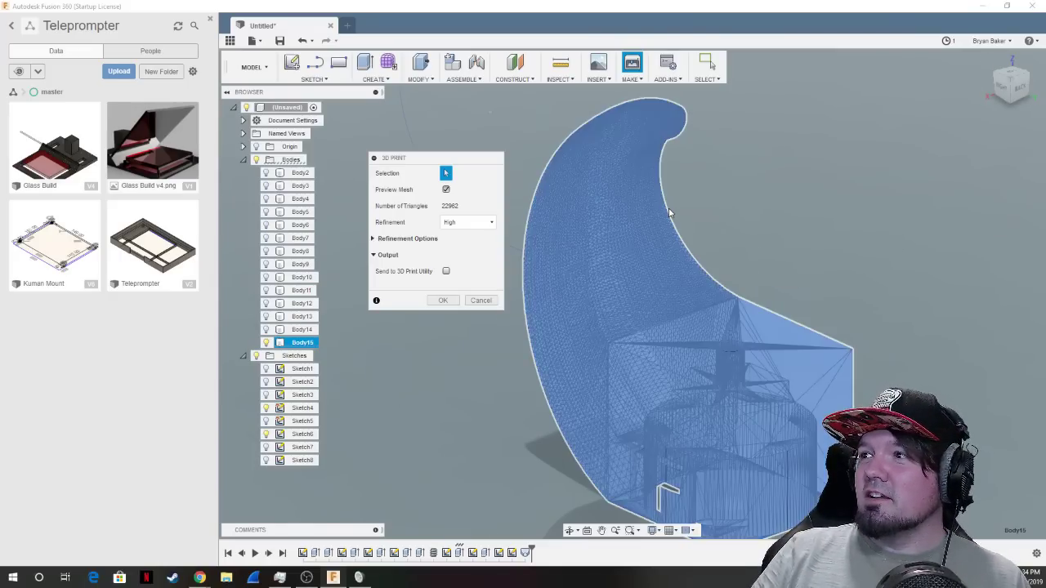
scroll(609, 195, up, 6)
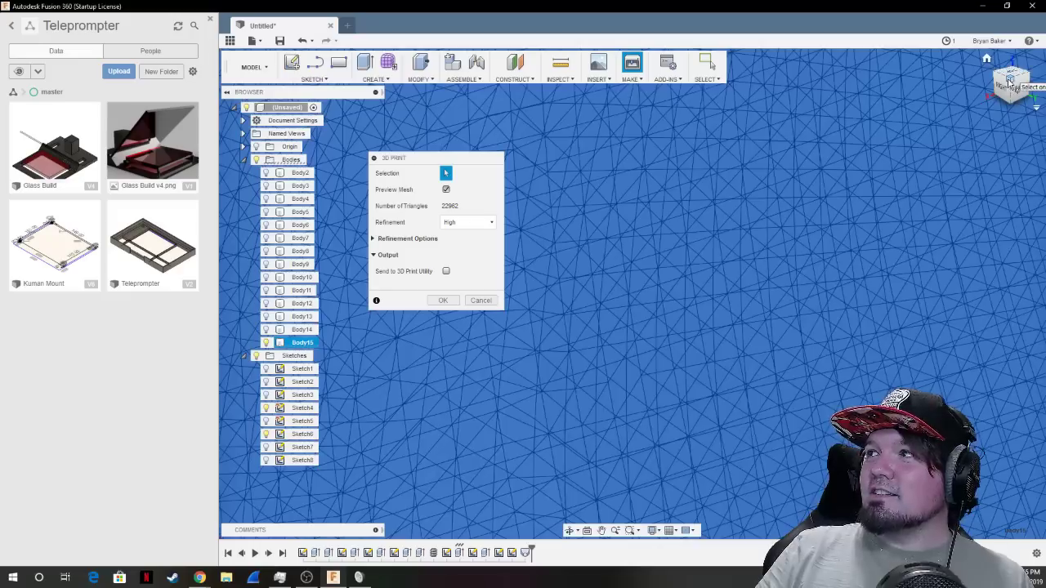
mouse_move(631, 293)
shift+middle_down()
mouse_move(654, 307)
mouse_move(604, 260)
mouse_move(596, 187)
mouse_move(943, 117)
shift+middle_up()
shift+middle_drag(1014, 82, 993, 74)
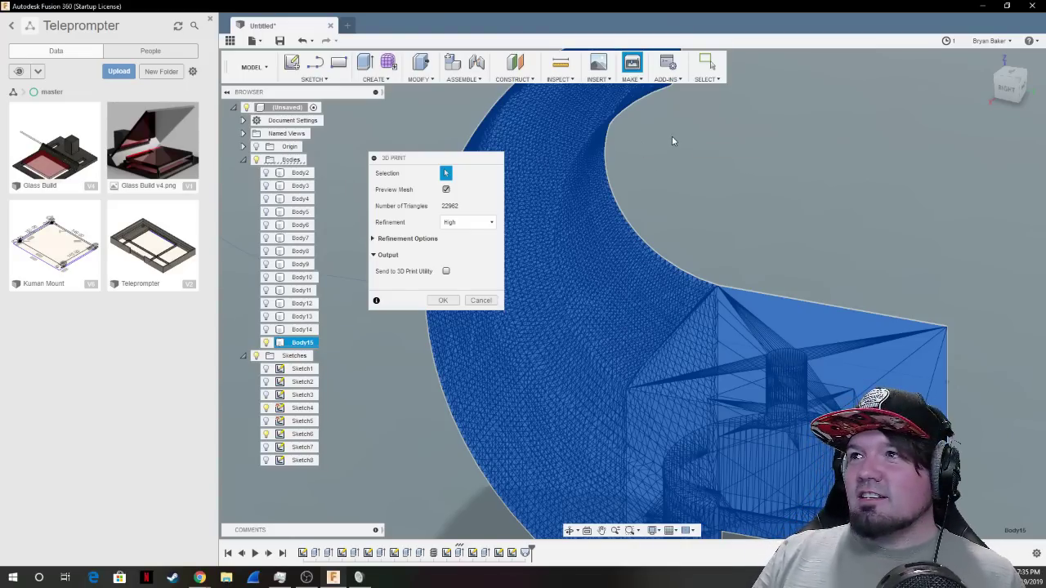
click(446, 190)
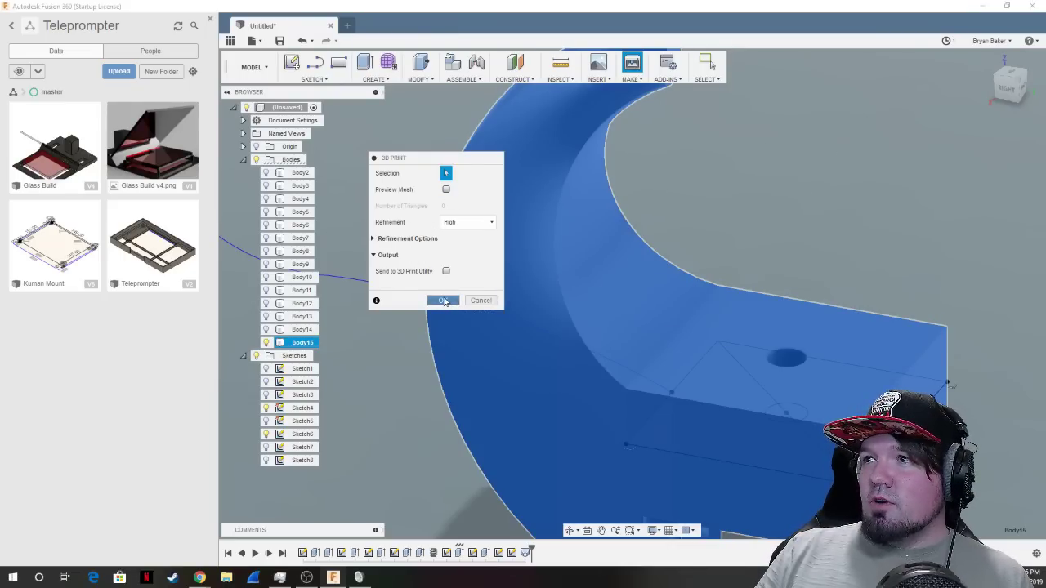
Confirm the 3D Print settings and save the body as Body15.stl on the Desktop.
click(443, 301)
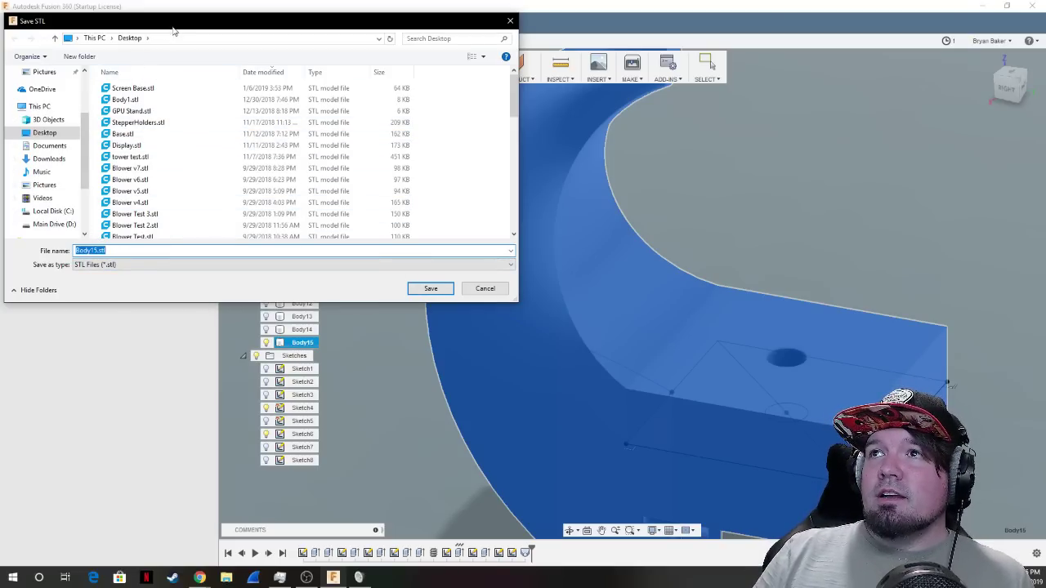
drag(173, 31, 549, 121)
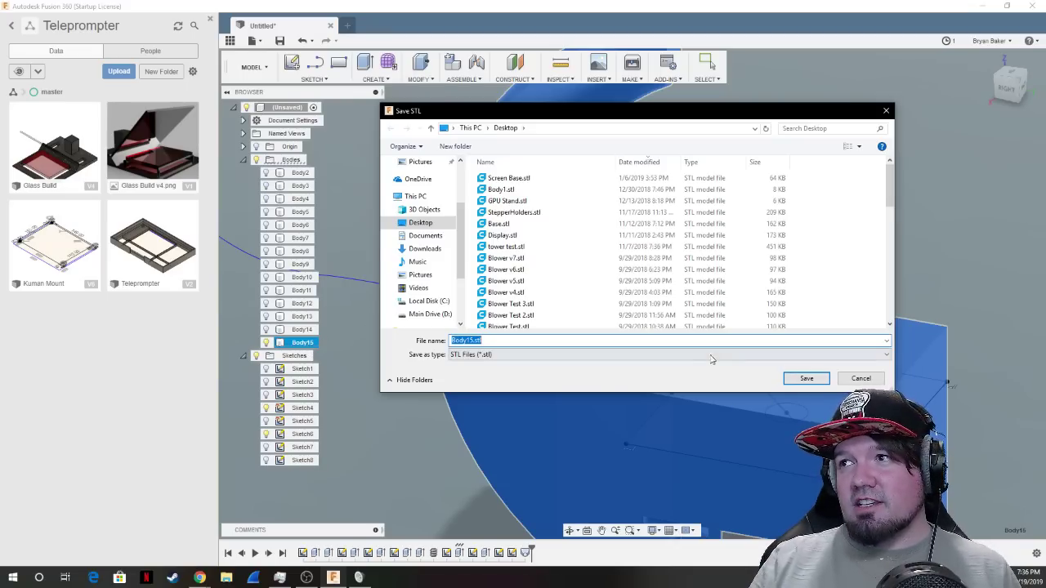
click(805, 380)
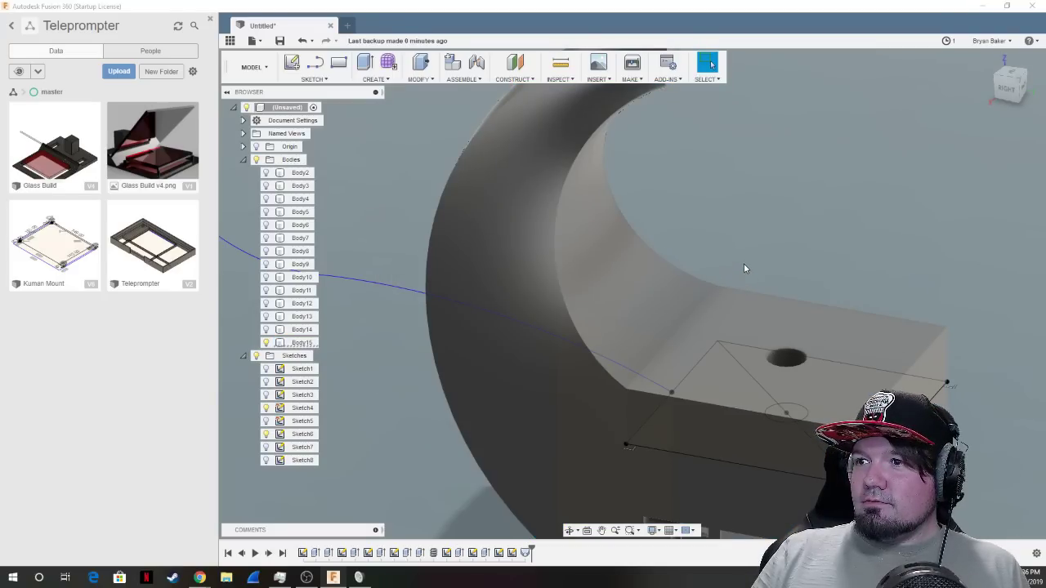
Search the Start menu for 'cura' and launch Ultimaker Cura 3.6.0.
click(16, 579)
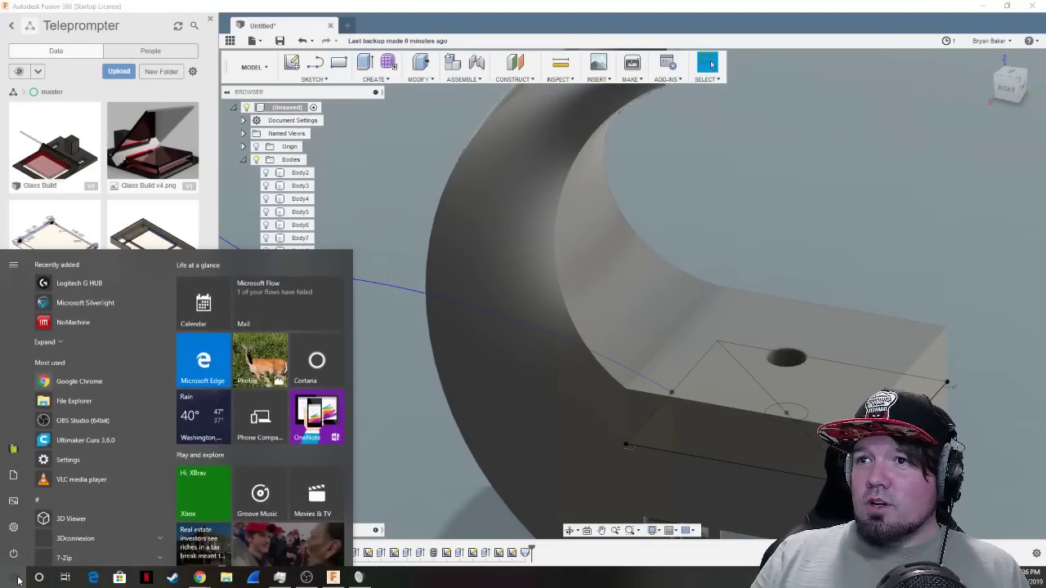
text(cura)
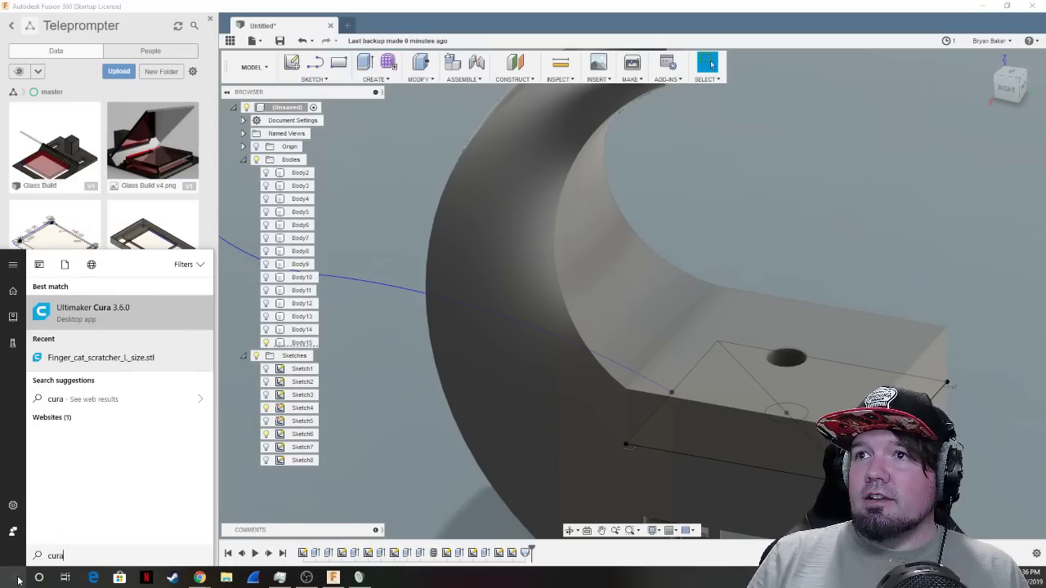
key(Return)
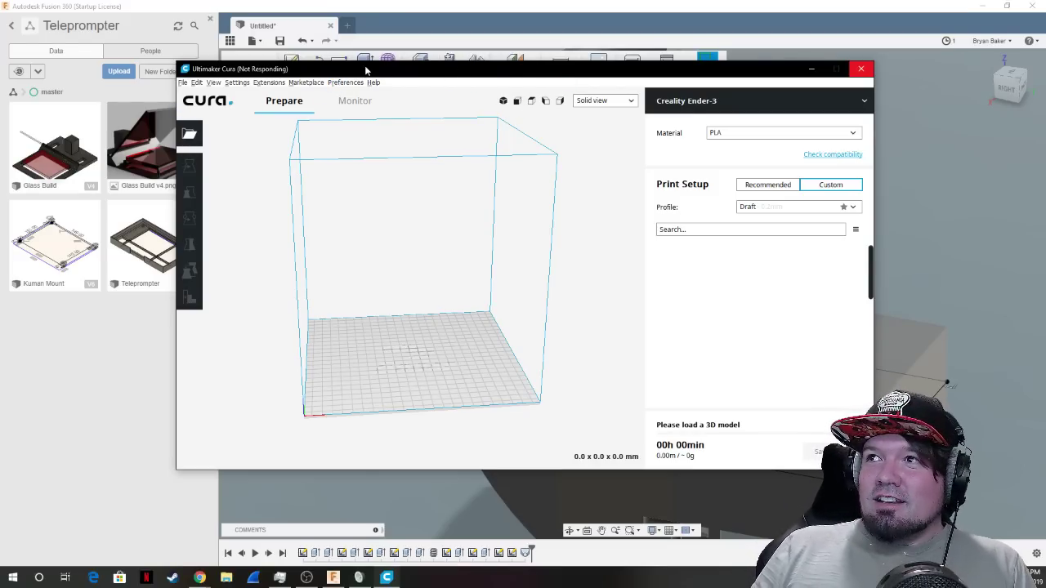
Maximize the Cura window and choose File > Open File(s) to browse for a model.
drag(365, 70, 387, 98)
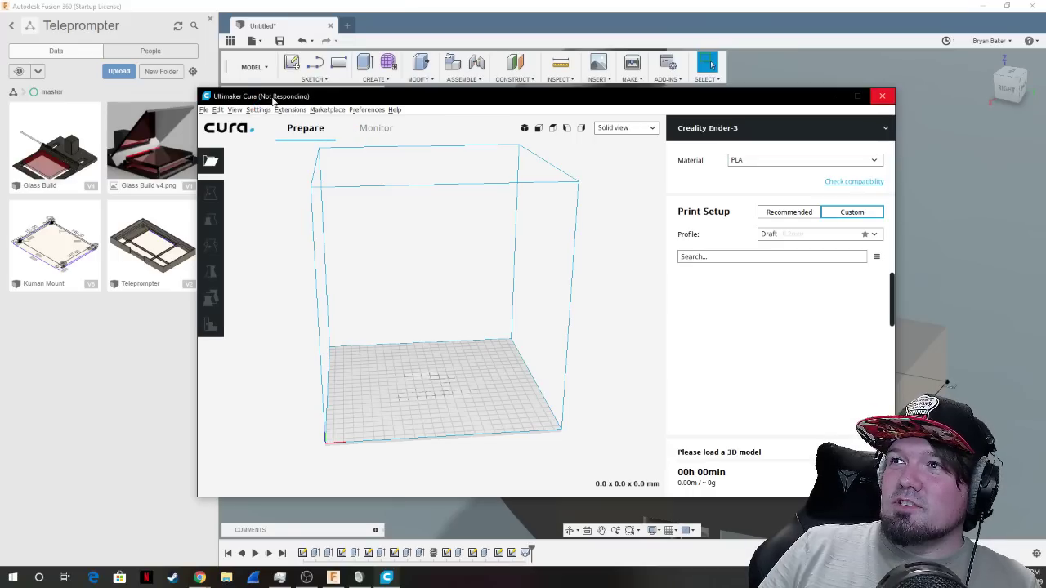
drag(273, 99, 313, 97)
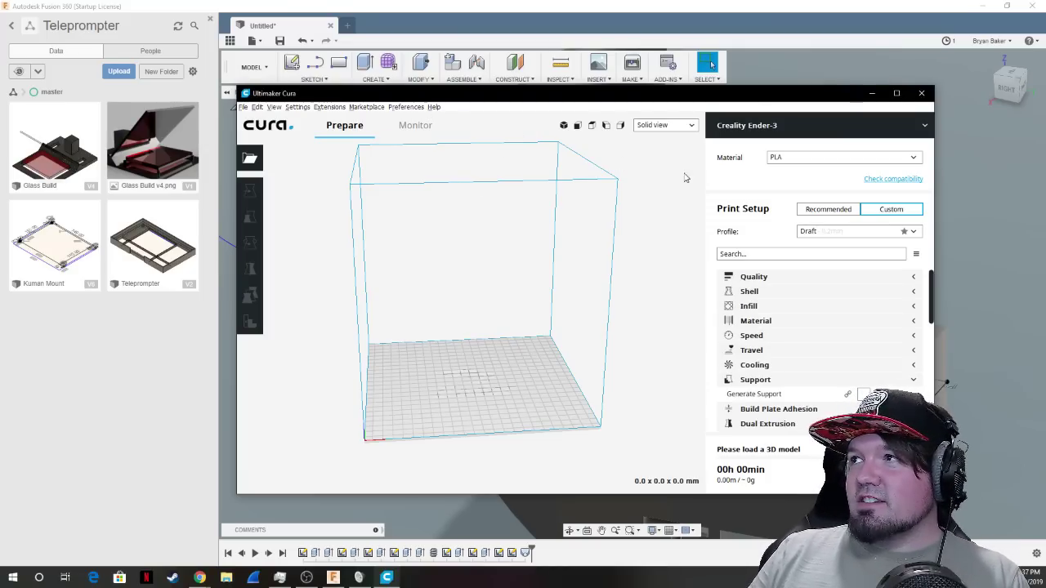
drag(418, 93, 396, 75)
double_click(391, 76)
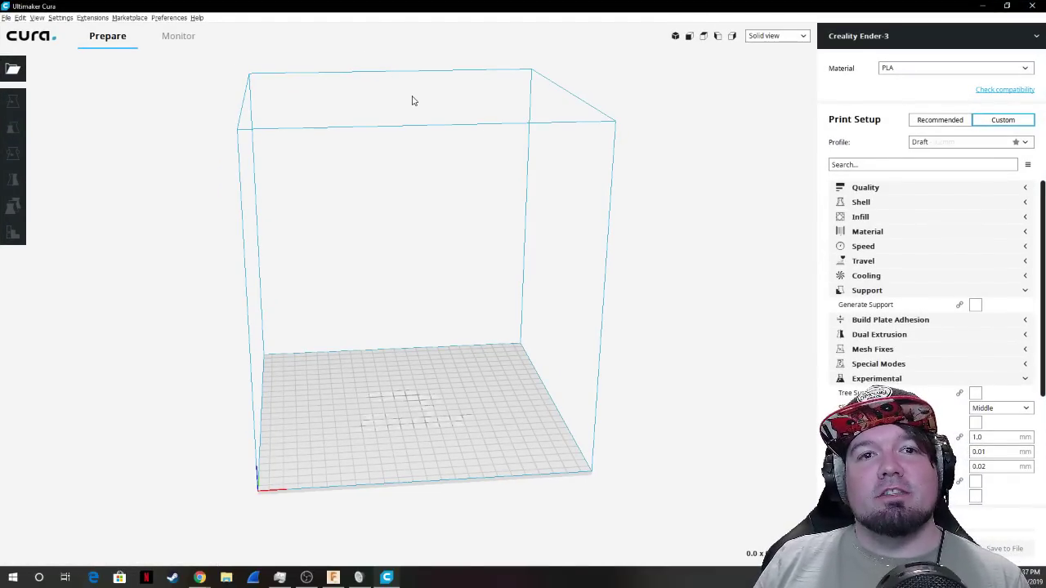
click(6, 17)
click(14, 41)
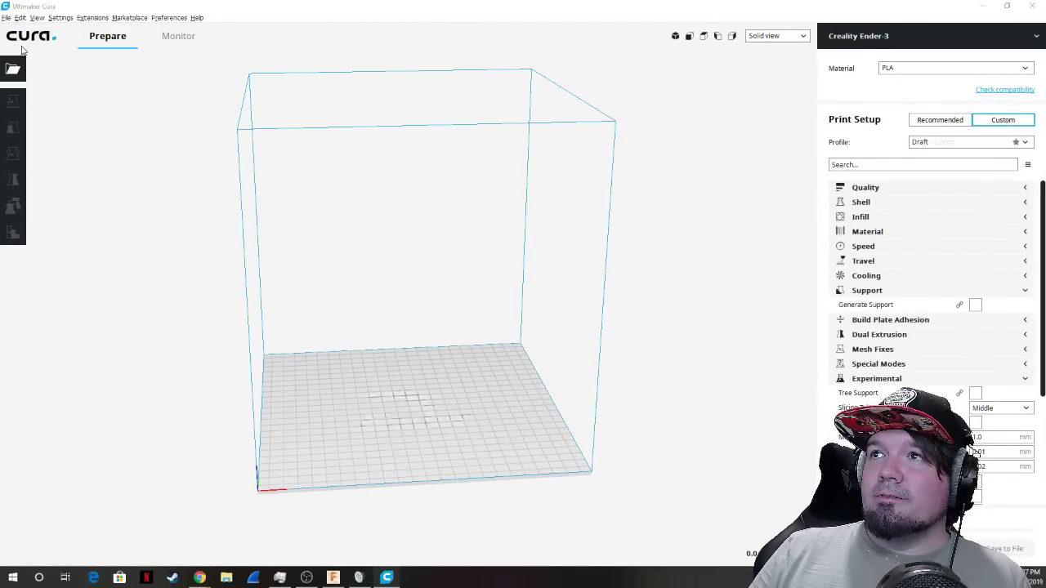
Load Body15.stl from the Desktop onto the Ender-3 build plate.
click(44, 147)
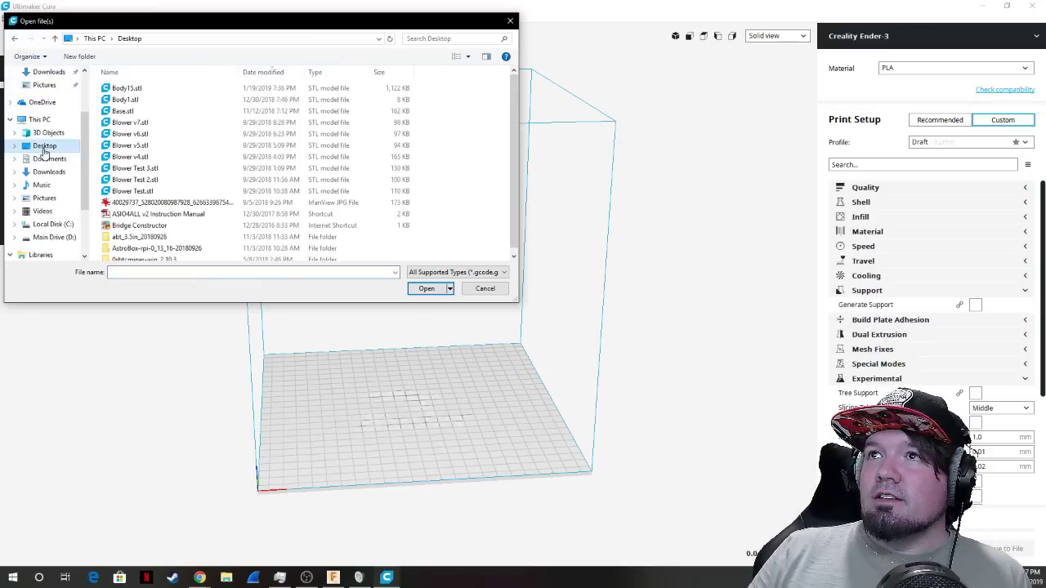
double_click(123, 88)
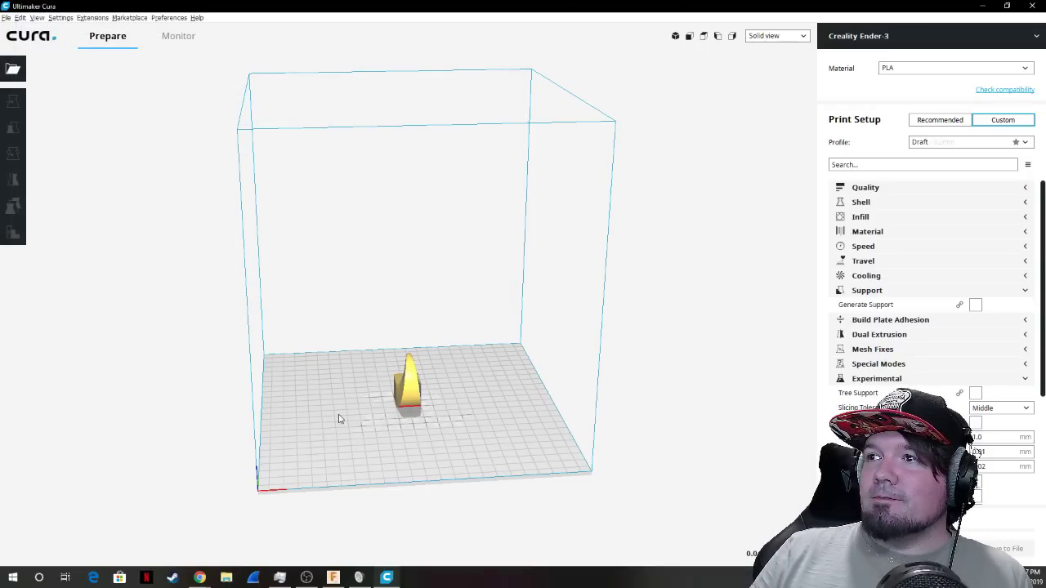
scroll(327, 423, up, 6)
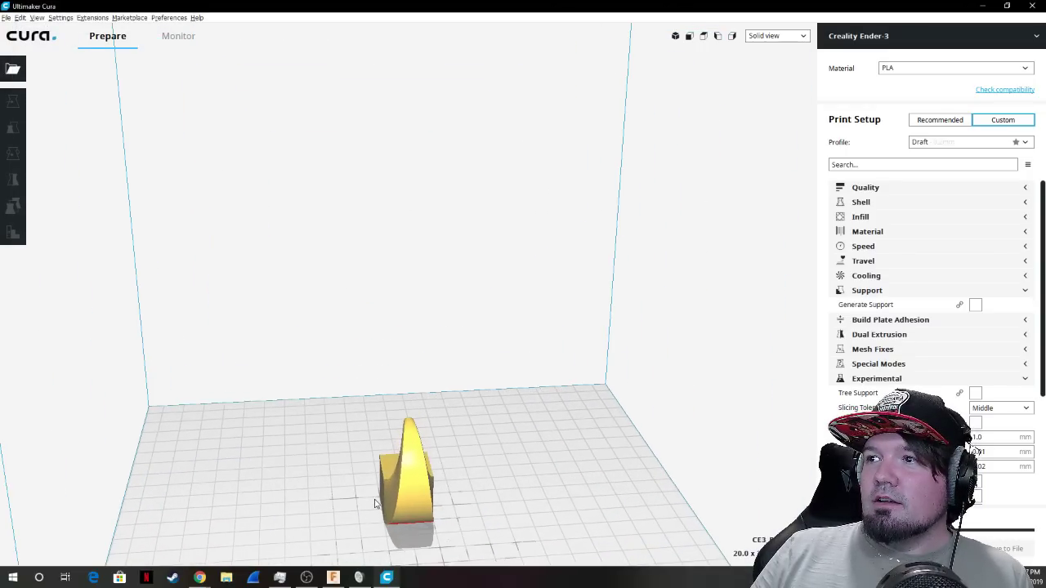
Zoom and orbit around the model to view its curved side and underside.
right_drag(295, 492, 547, 327)
scroll(518, 362, up, 5)
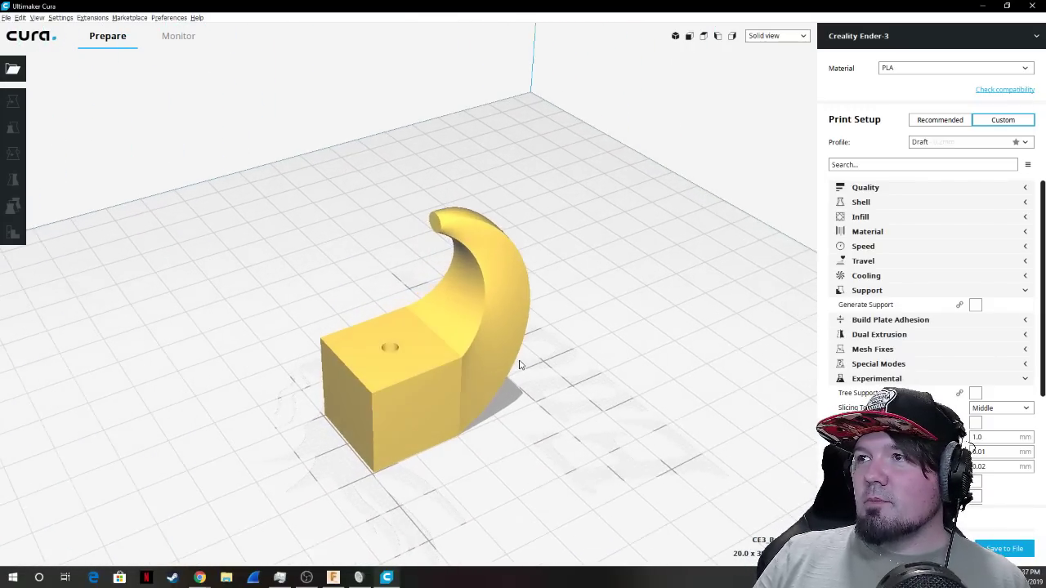
right_drag(478, 493, 546, 491)
right_drag(415, 507, 368, 474)
scroll(417, 422, up, 5)
right_drag(416, 422, 380, 502)
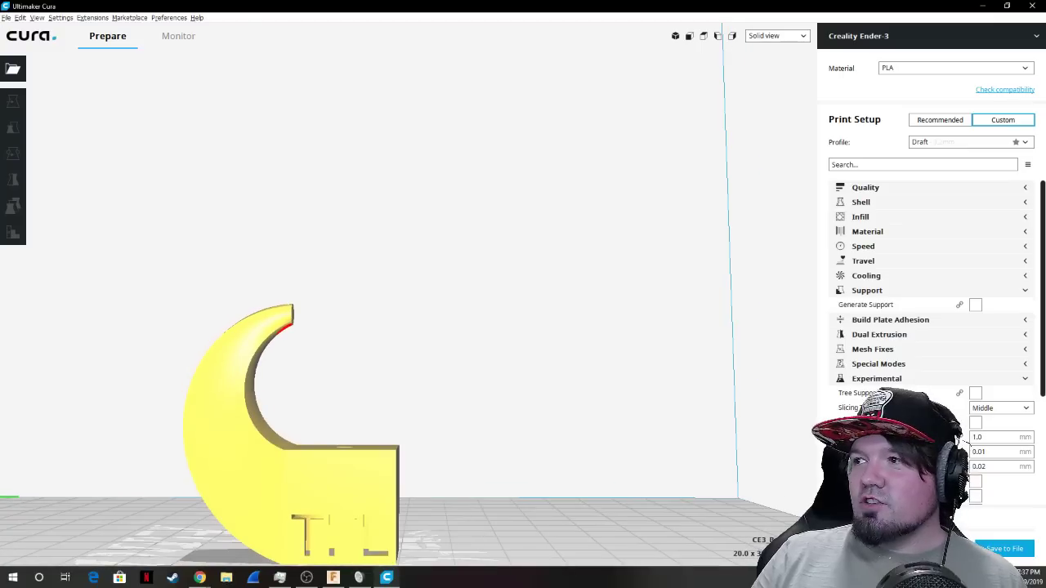
Switch Cura to Layer view and step the preview down from layer 235 to 234.
click(791, 36)
click(772, 67)
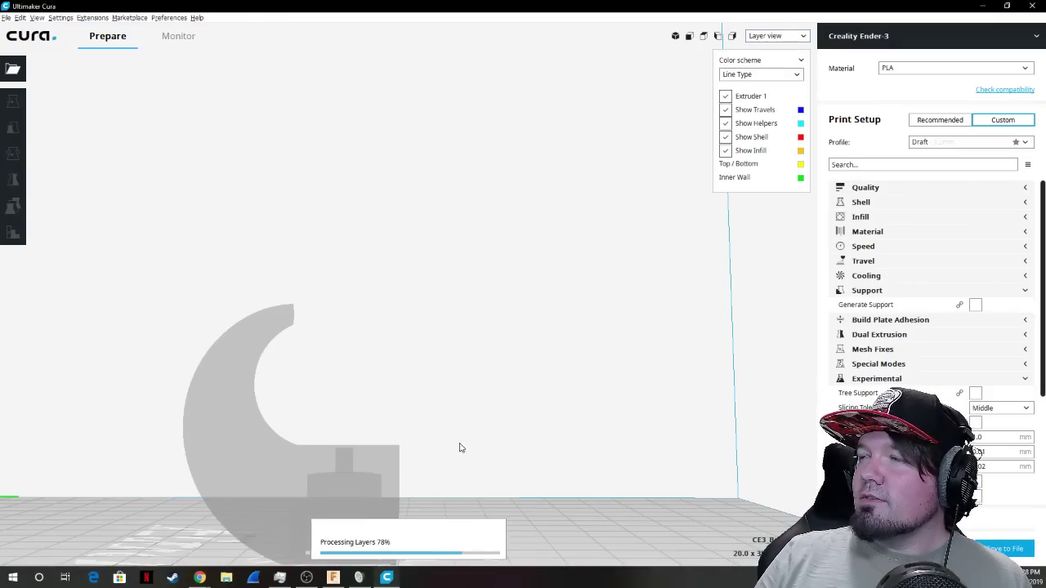
right_drag(326, 460, 294, 523)
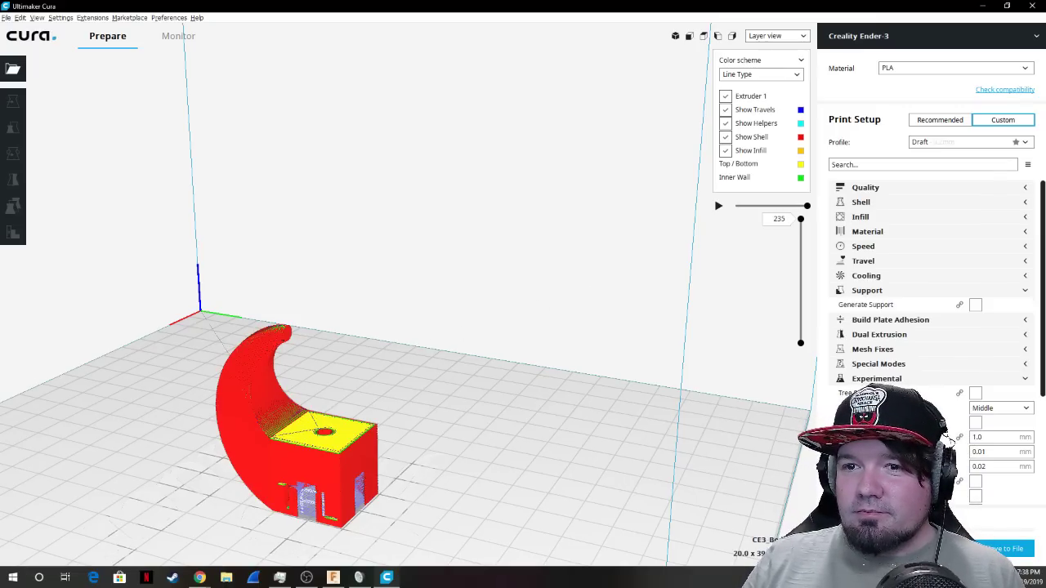
scroll(298, 411, up, 3)
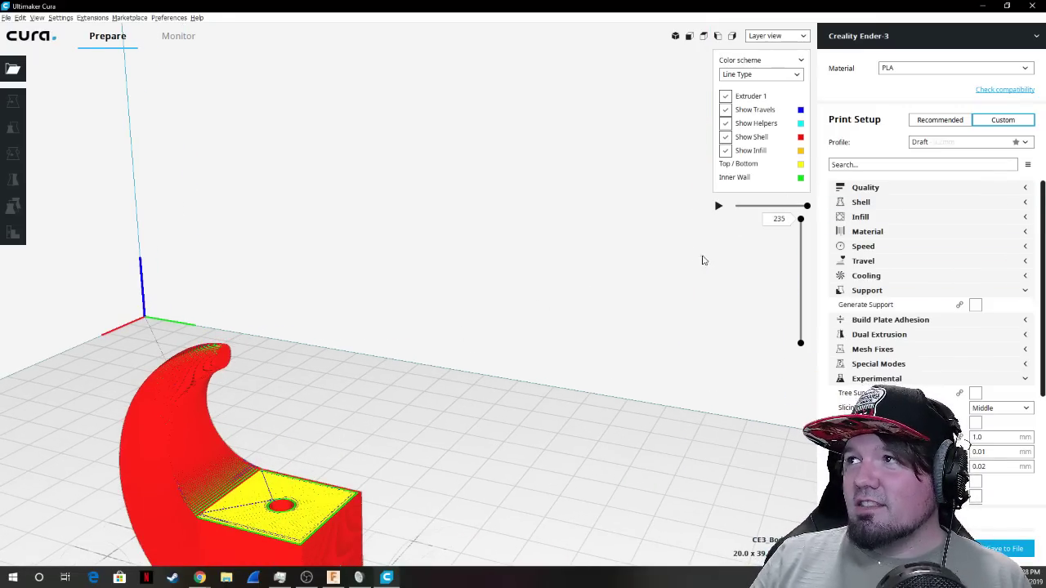
drag(801, 221, 801, 229)
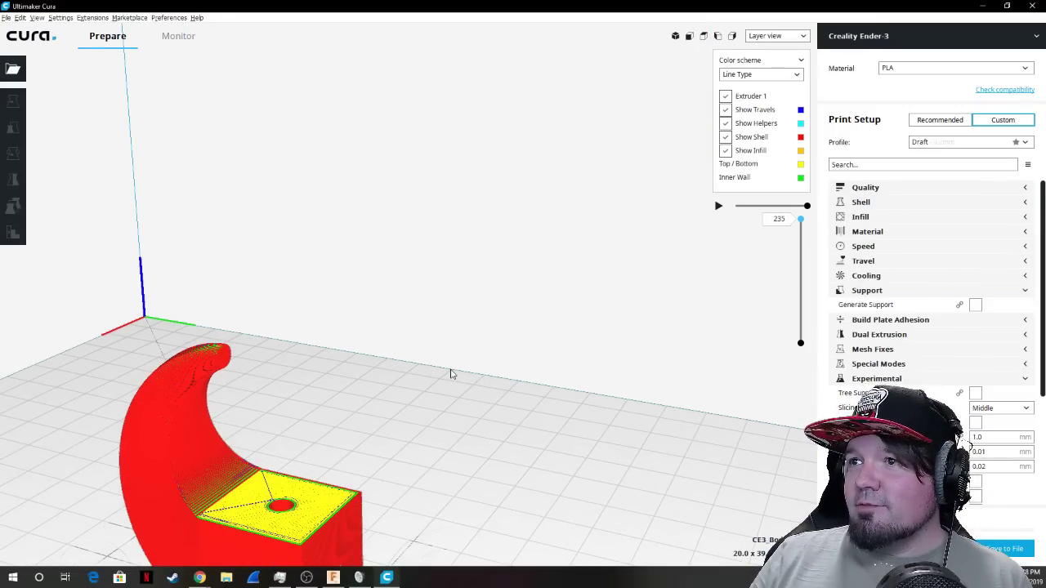
Orbit and zoom in on the box's supported face and its support lines.
right_drag(421, 396, 597, 245)
scroll(457, 312, up, 3)
scroll(458, 312, up, 3)
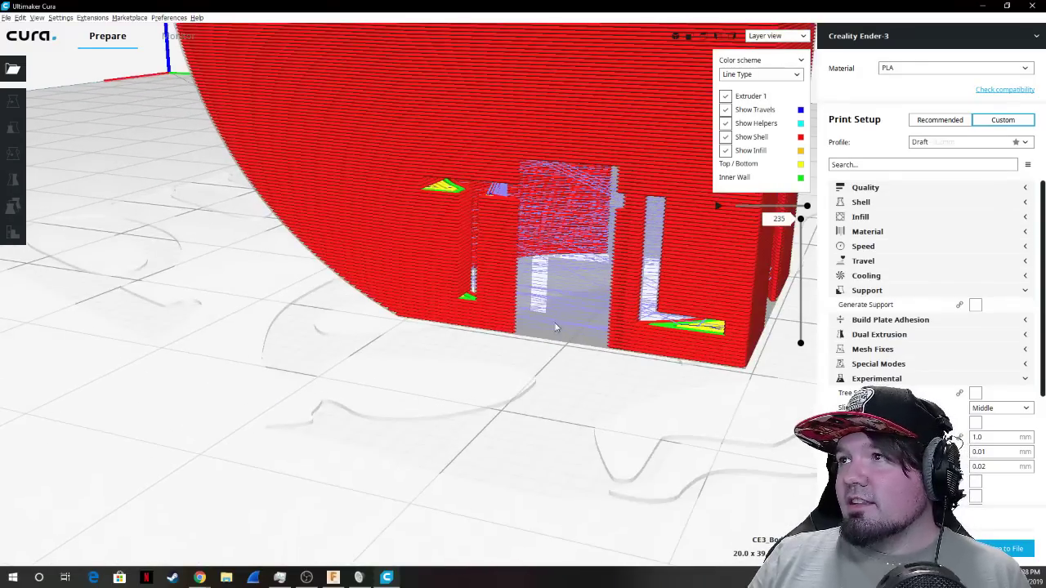
right_drag(458, 312, 508, 359)
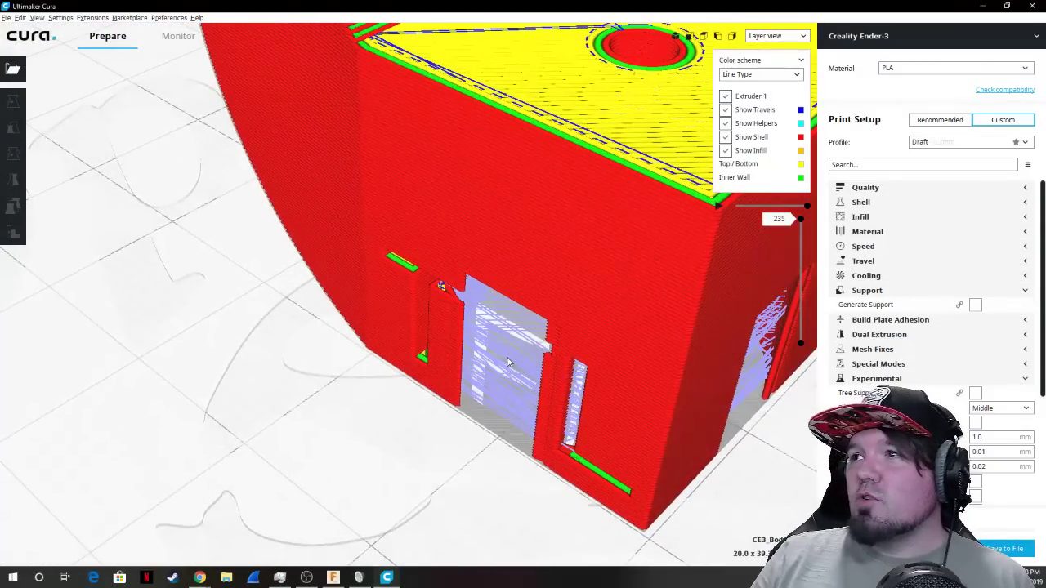
scroll(532, 339, up, 5)
right_drag(637, 390, 517, 337)
scroll(468, 311, up, 3)
scroll(468, 311, down, 3)
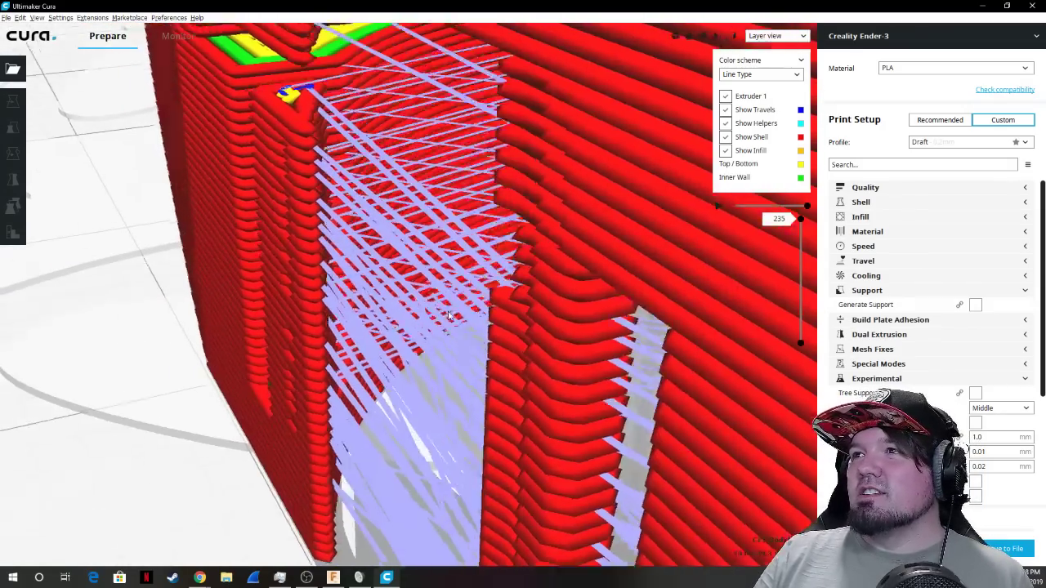
Swing to a close side view of the walls and reframe the sliced model.
right_drag(469, 311, 549, 320)
scroll(510, 327, up, 3)
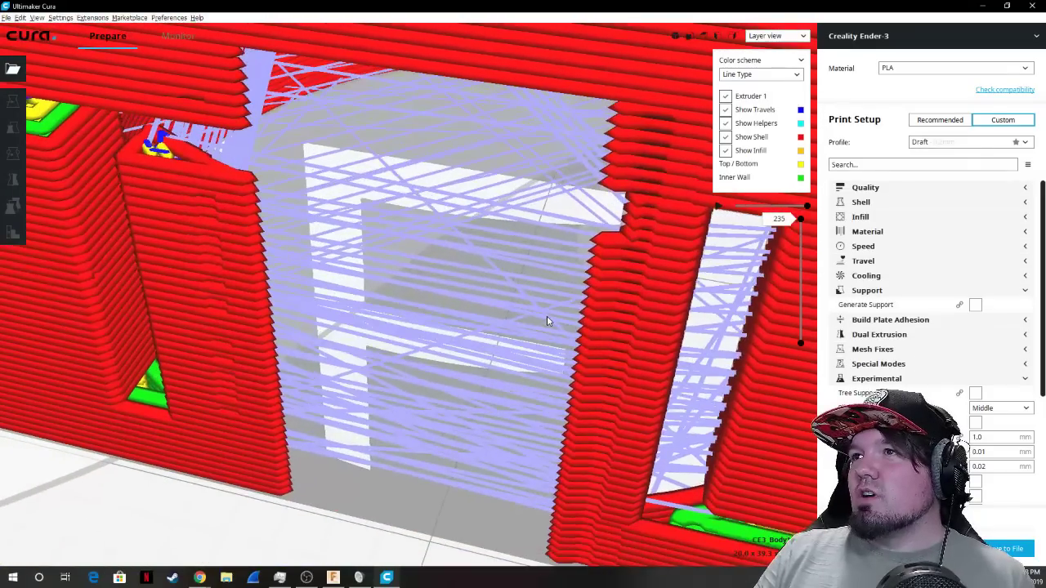
scroll(471, 281, up, 3)
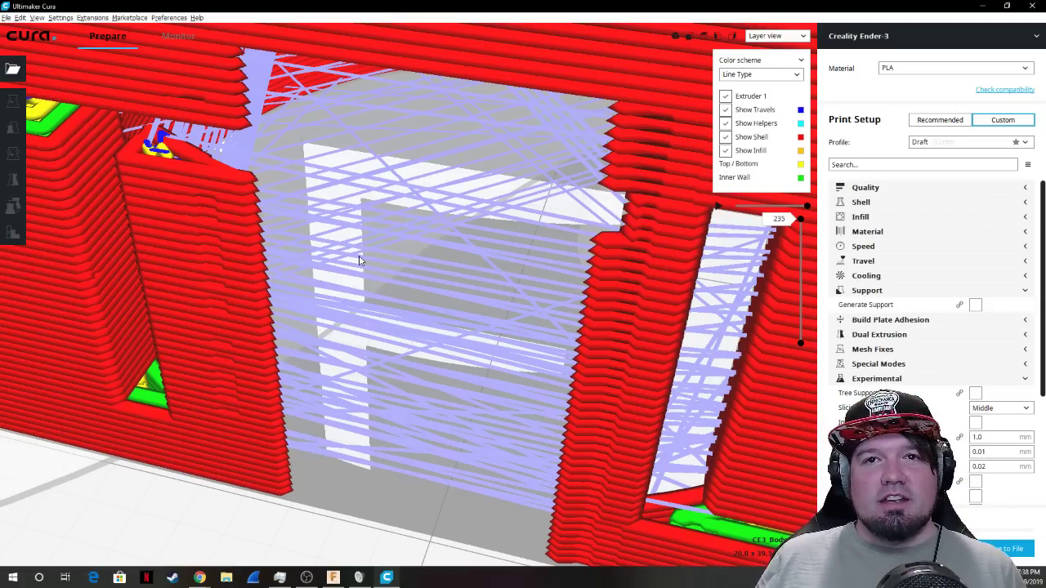
right_drag(375, 246, 383, 270)
scroll(383, 269, down, 5)
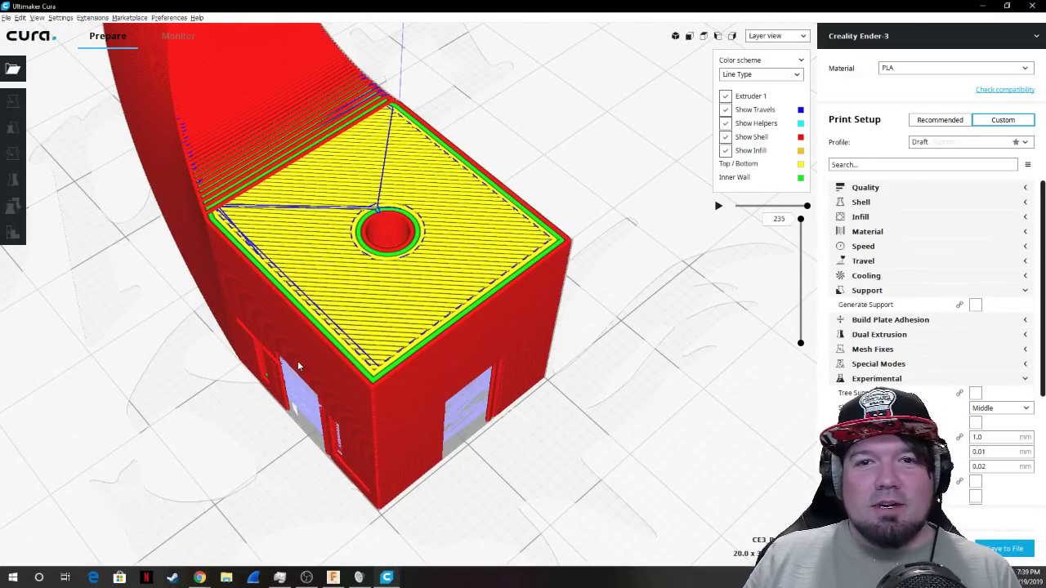
Orbit and zoom out on the sliced box, then return to Fusion 360.
mouse_move(343, 368)
right_down()
mouse_move(360, 332)
mouse_move(259, 317)
mouse_move(342, 362)
mouse_move(329, 357)
right_up()
scroll(329, 357, down, 5)
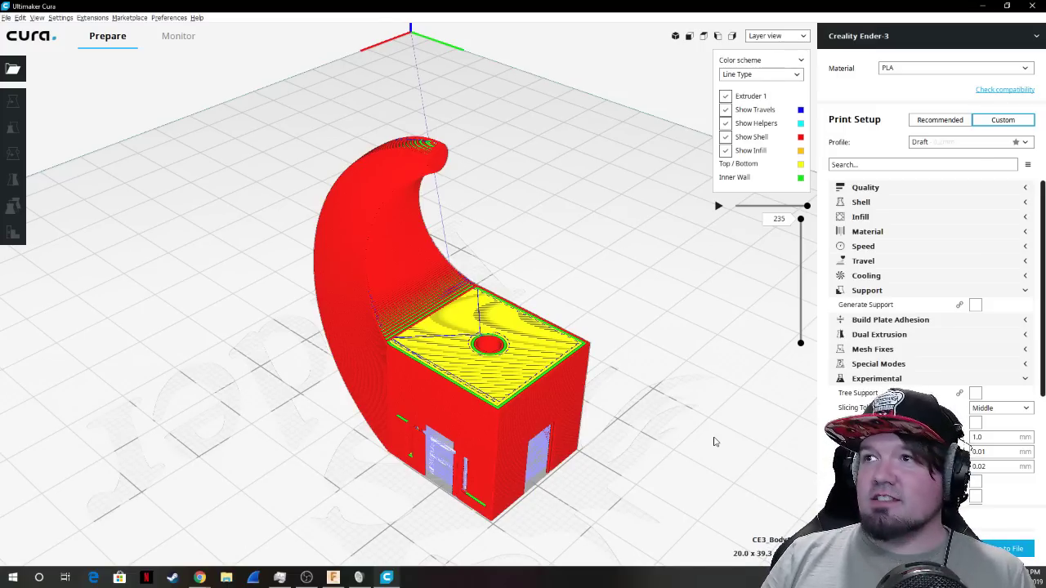
click(335, 578)
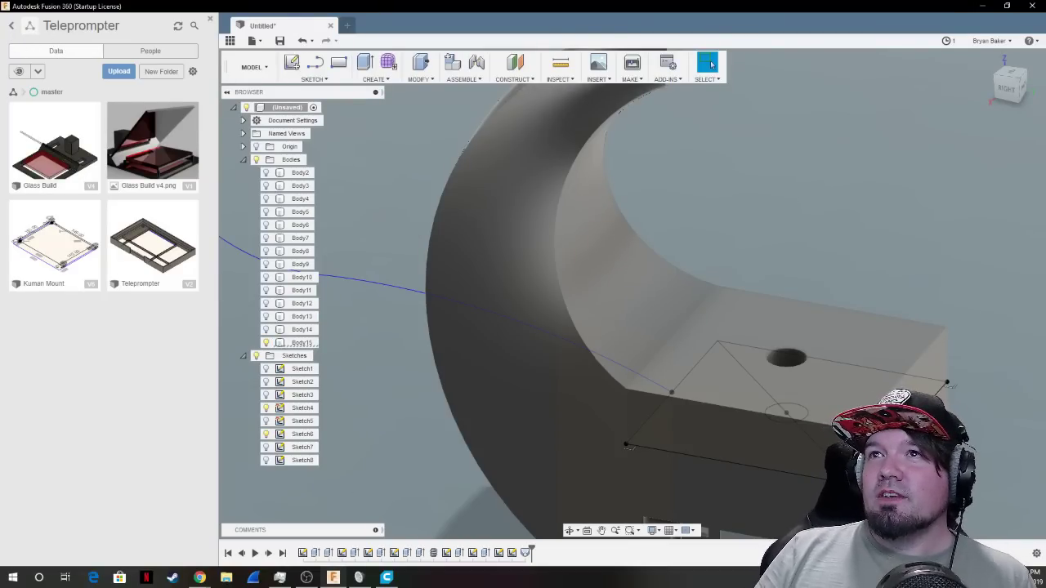
Open the AndrAla project, try the Icon design, and cancel the relaunch prompt.
click(12, 25)
scroll(173, 364, down, 1)
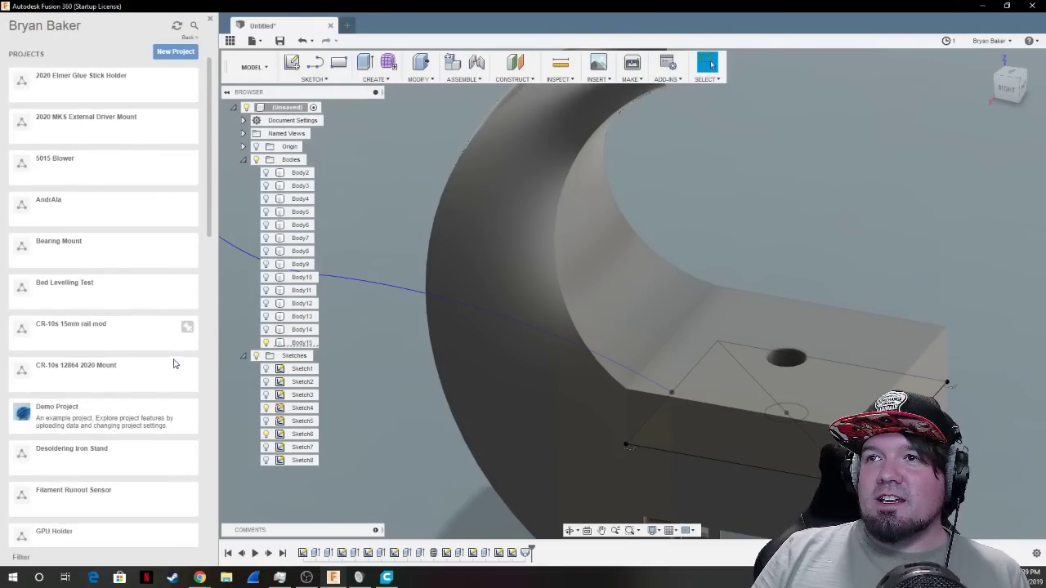
scroll(168, 347, down, 10)
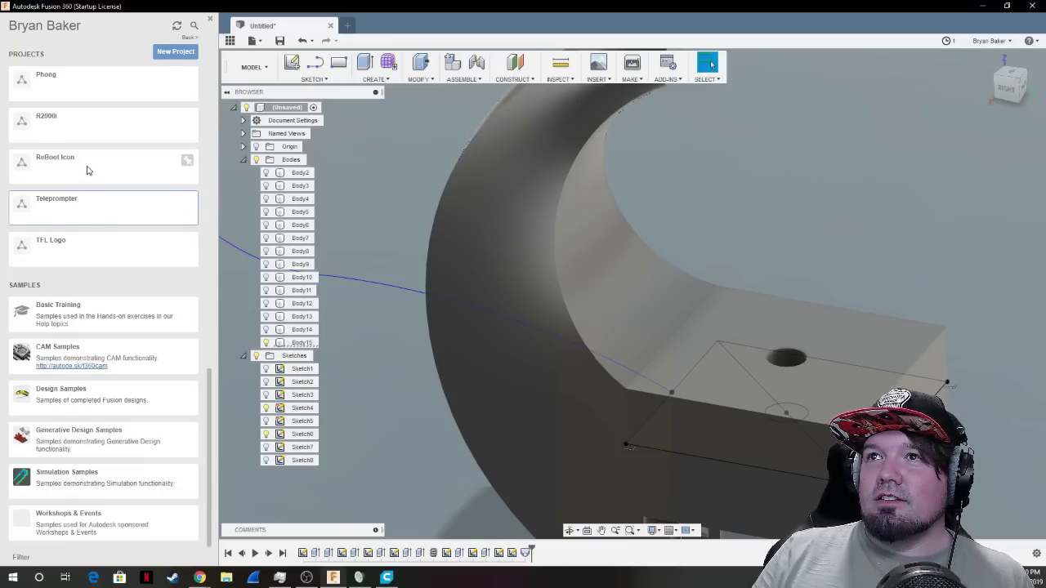
scroll(86, 177, up, 5)
scroll(82, 223, up, 12)
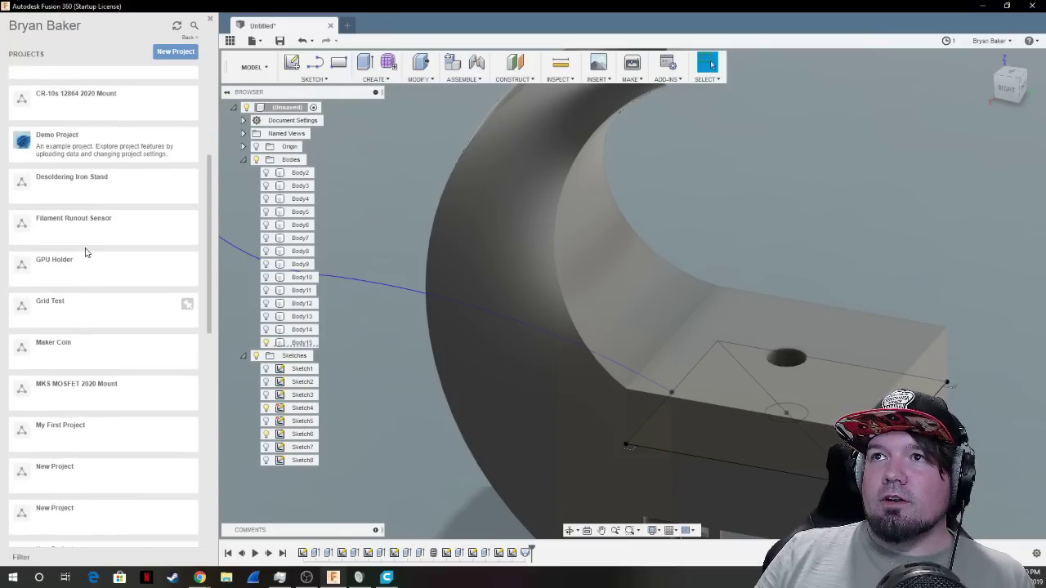
click(63, 249)
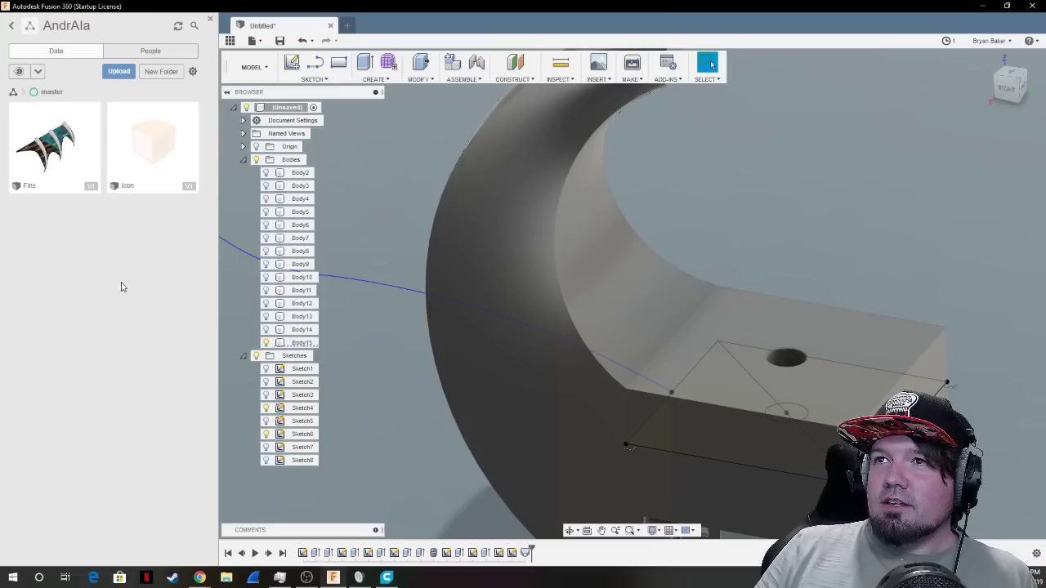
double_click(154, 154)
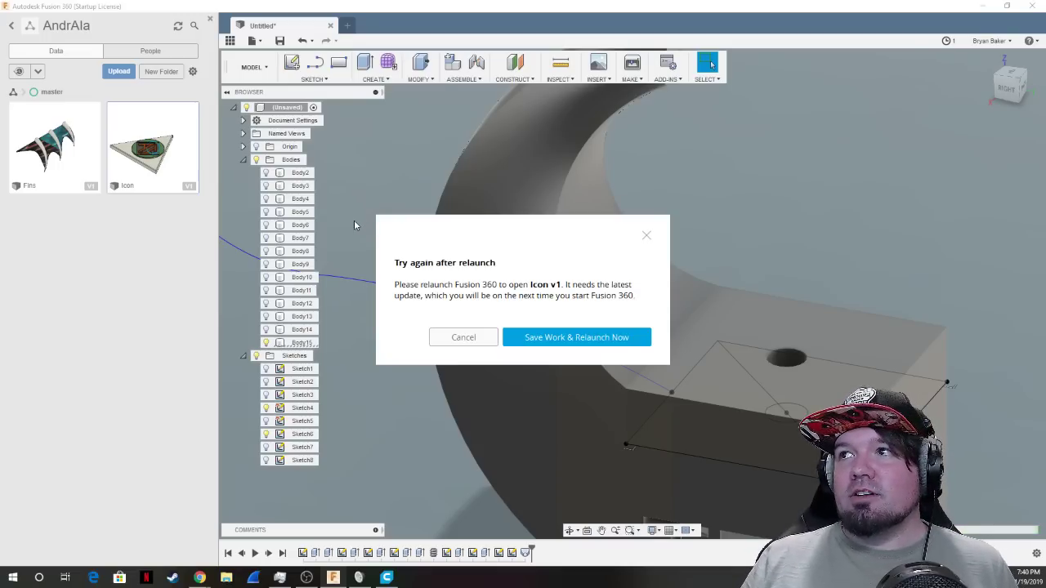
click(467, 340)
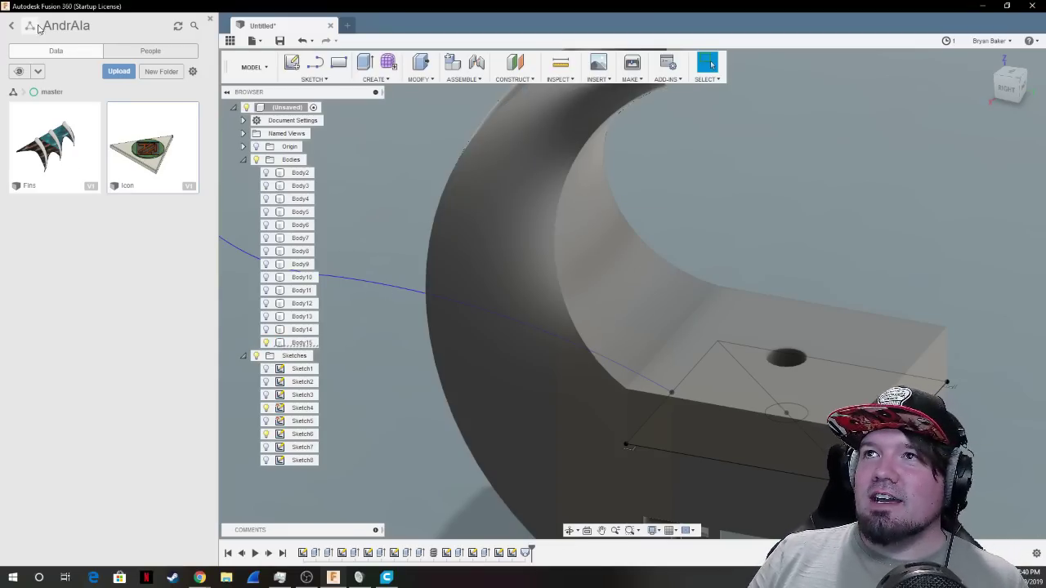
Open the Gluestick Holder design from the 2020 Elmer Glue Stick Holder project.
click(12, 26)
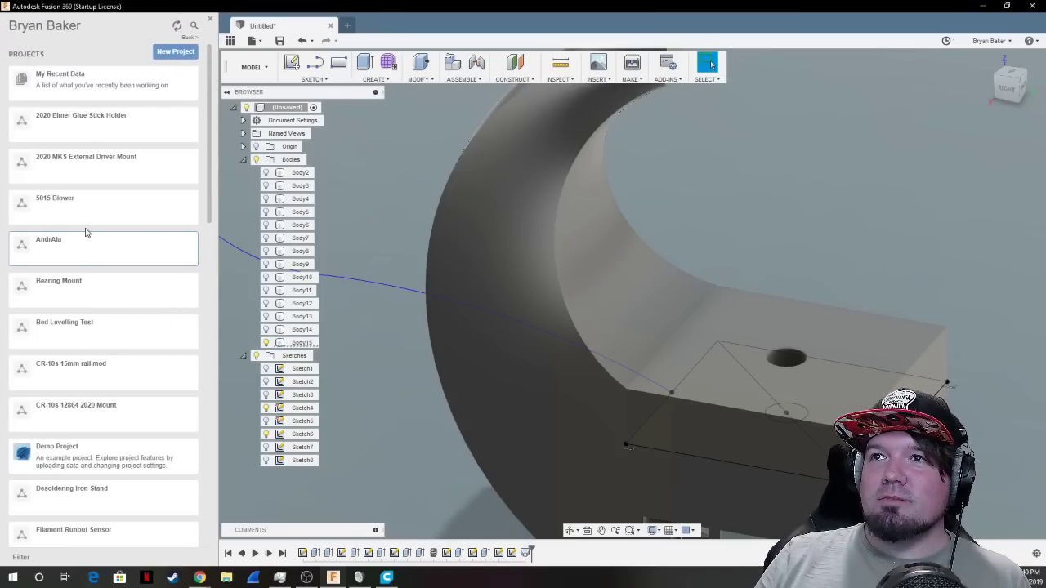
scroll(90, 442, down, 1)
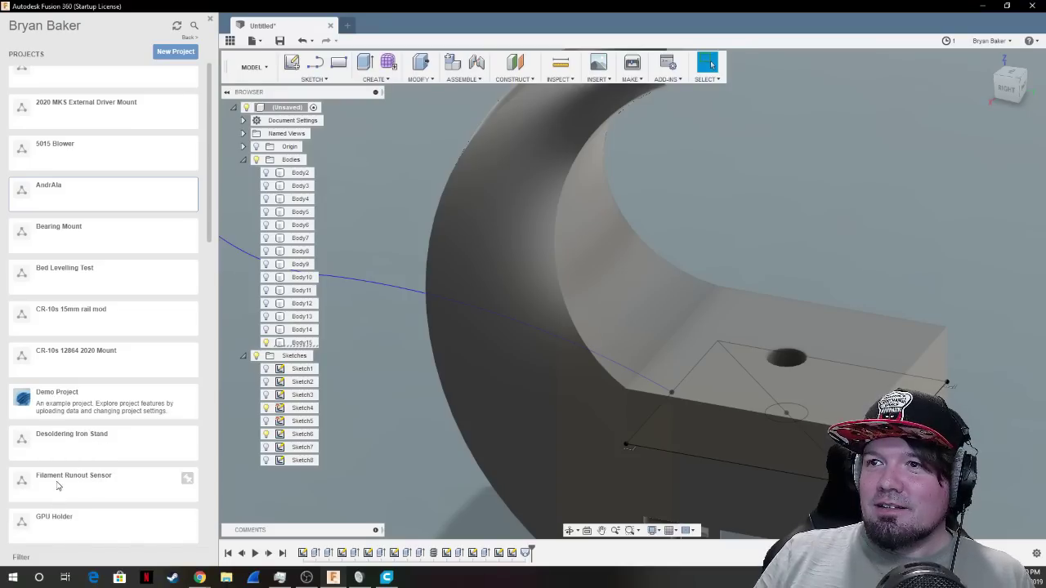
scroll(72, 460, up, 2)
scroll(90, 476, down, 2)
scroll(92, 460, up, 1)
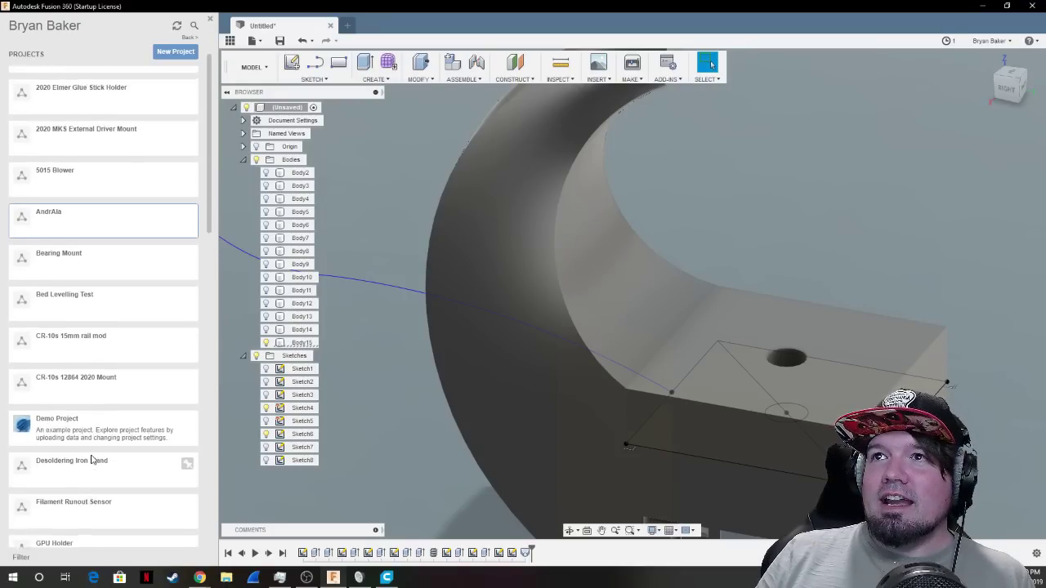
scroll(92, 460, up, 1)
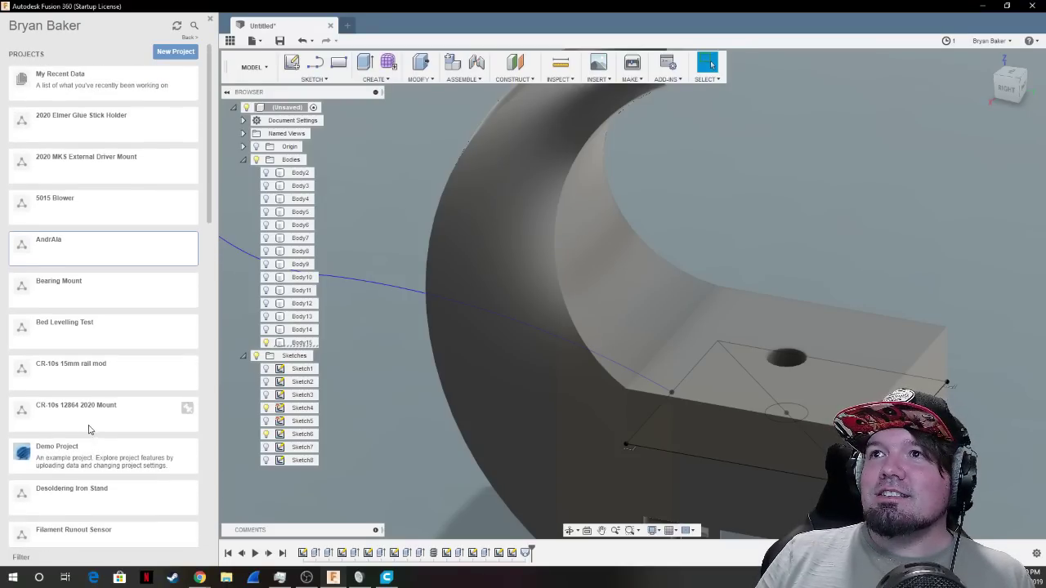
click(79, 124)
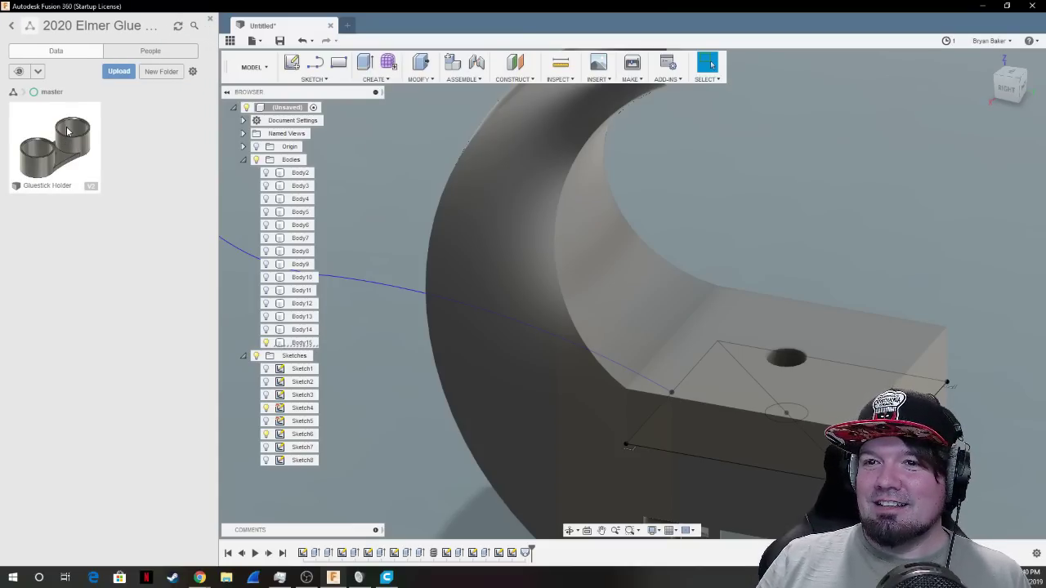
double_click(39, 142)
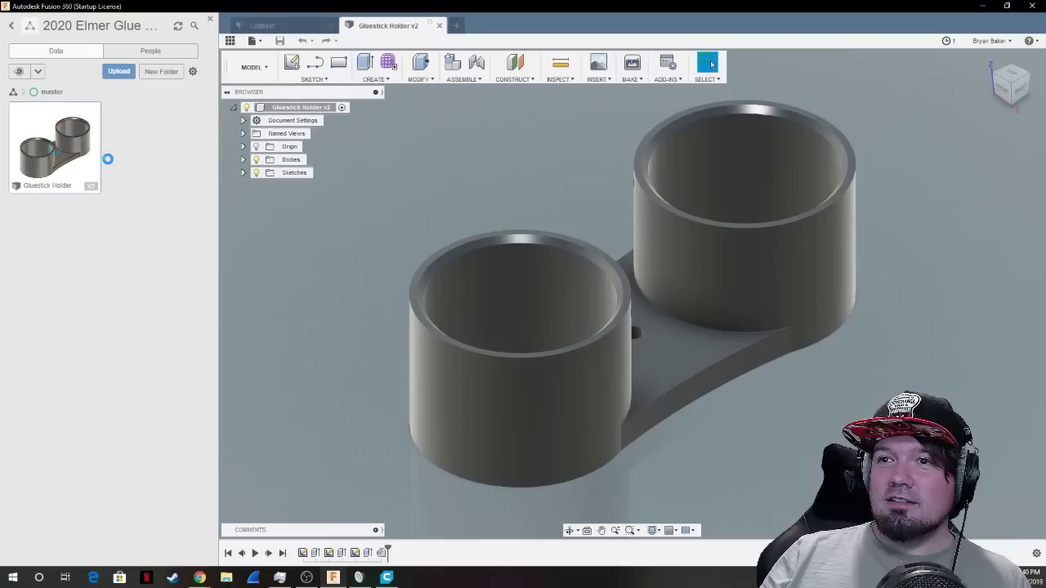
Orbit the two cylinders from above, isometric, and a close side view.
right_drag(444, 188, 443, 140)
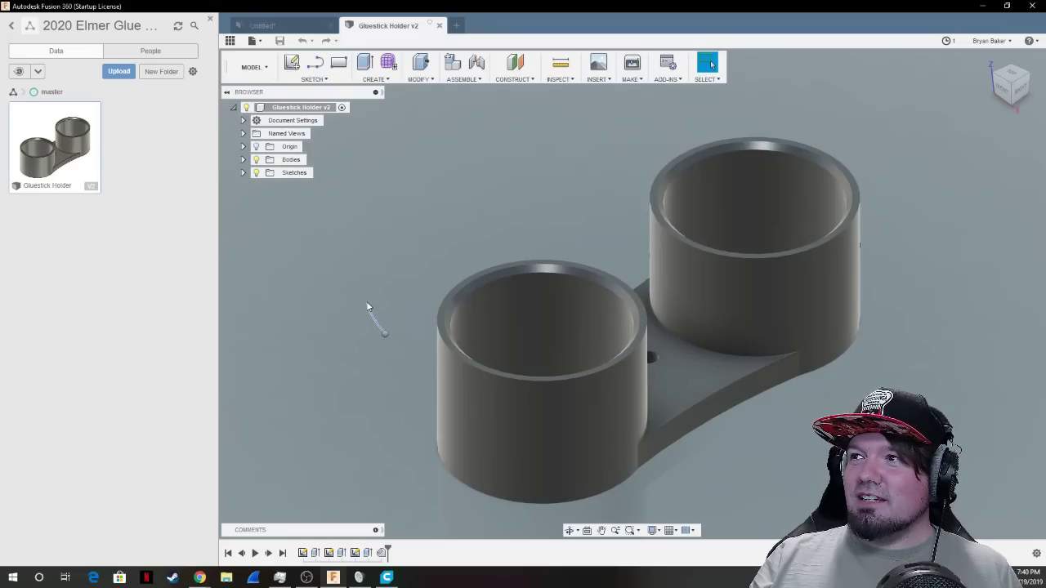
right_drag(367, 303, 576, 212)
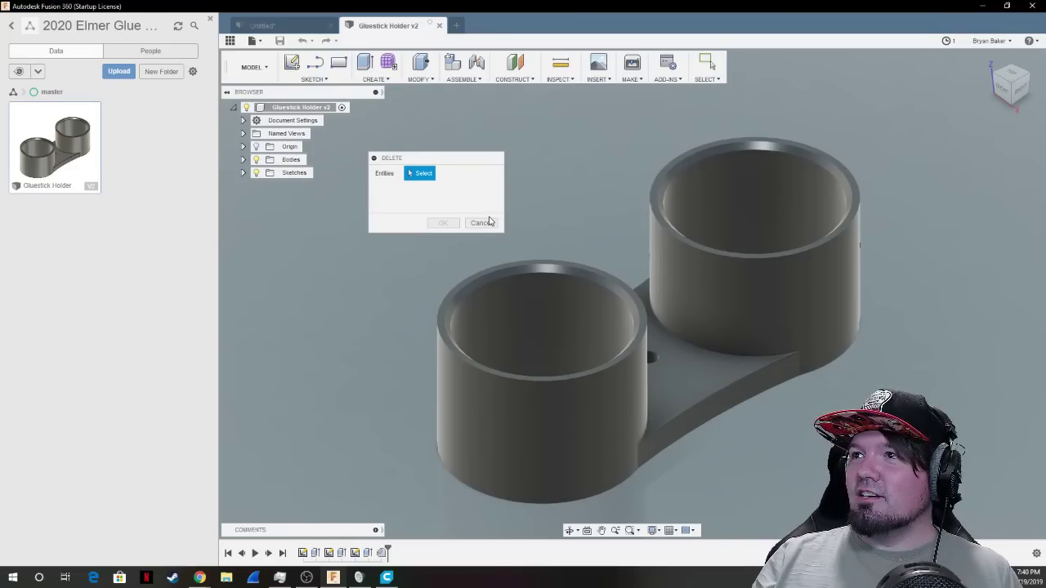
click(485, 222)
drag(1010, 83, 1012, 118)
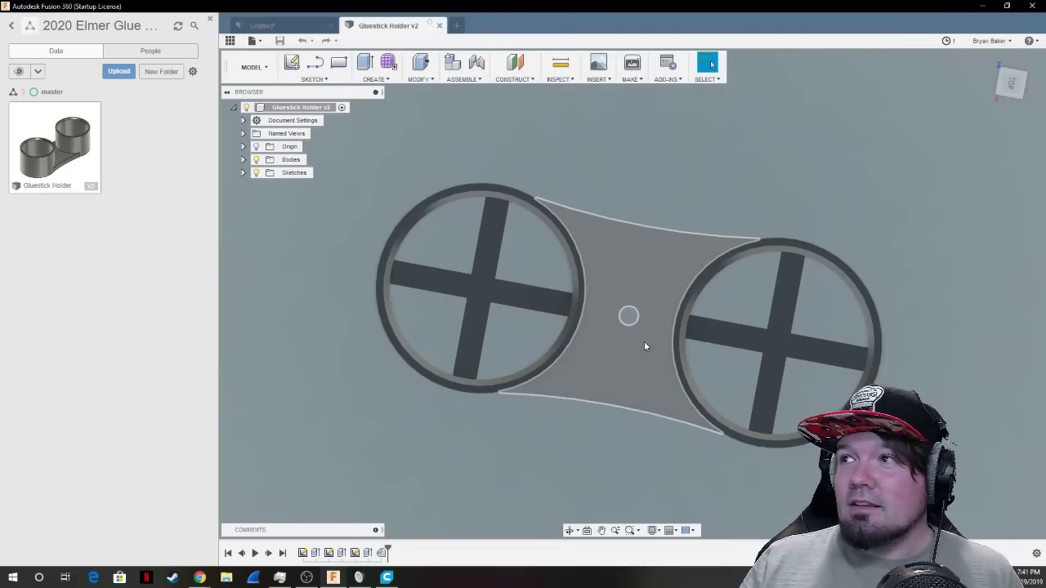
click(1013, 92)
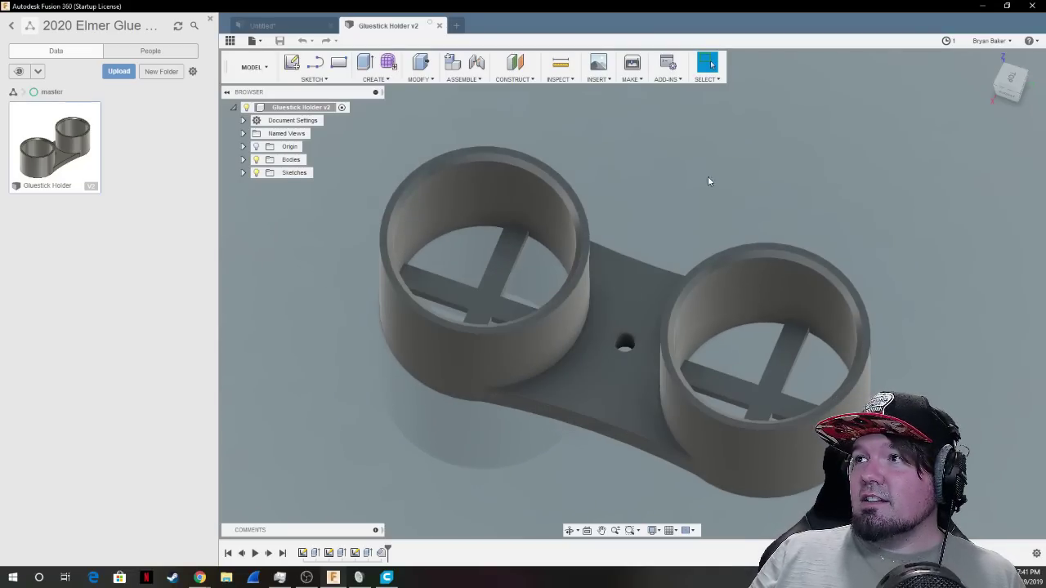
scroll(468, 167, up, 5)
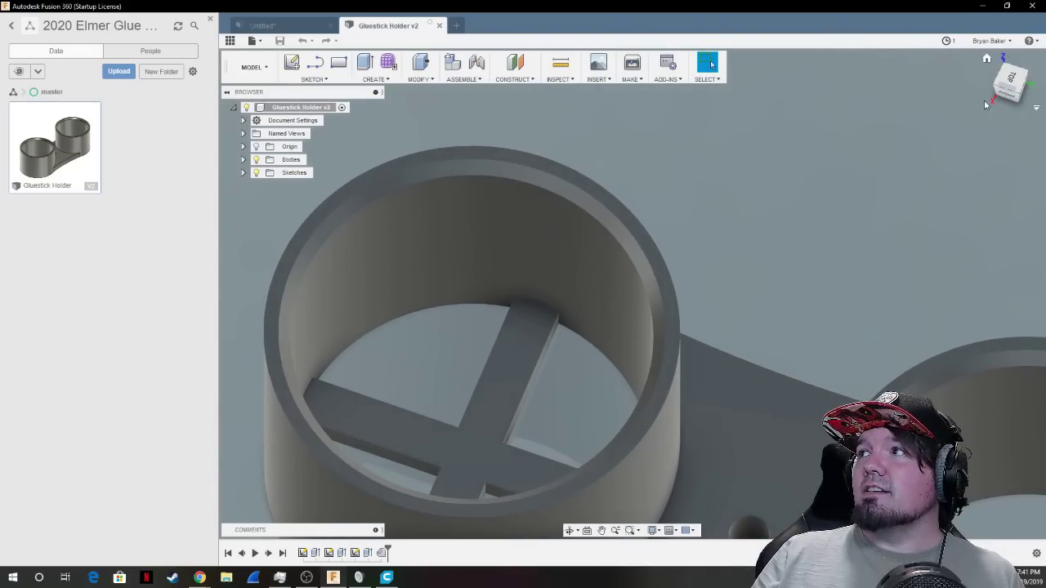
mouse_move(630, 290)
shift+middle_down()
mouse_move(1030, 53)
mouse_move(964, 41)
mouse_move(1026, 135)
shift+middle_up()
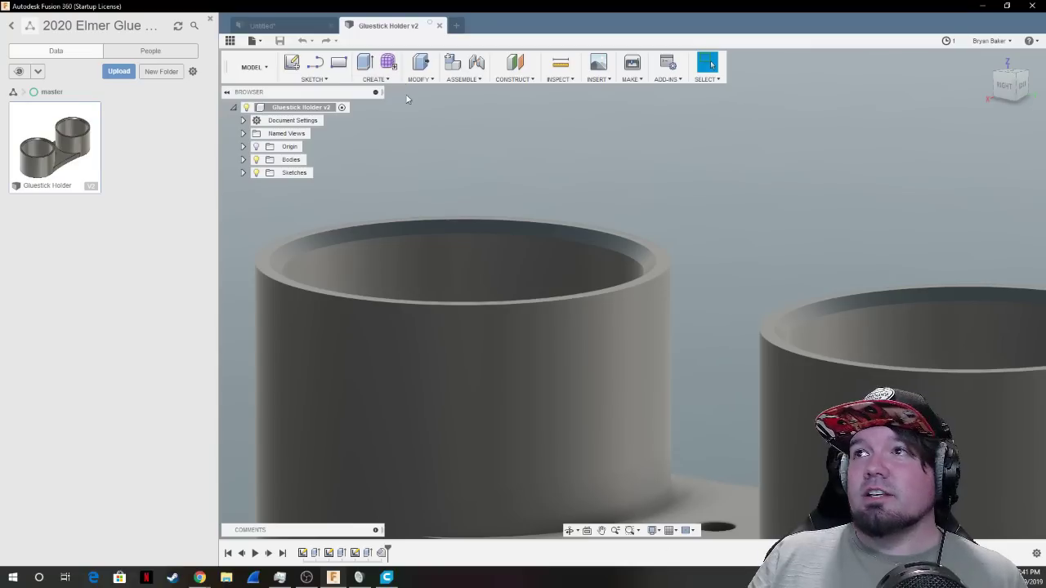
click(375, 80)
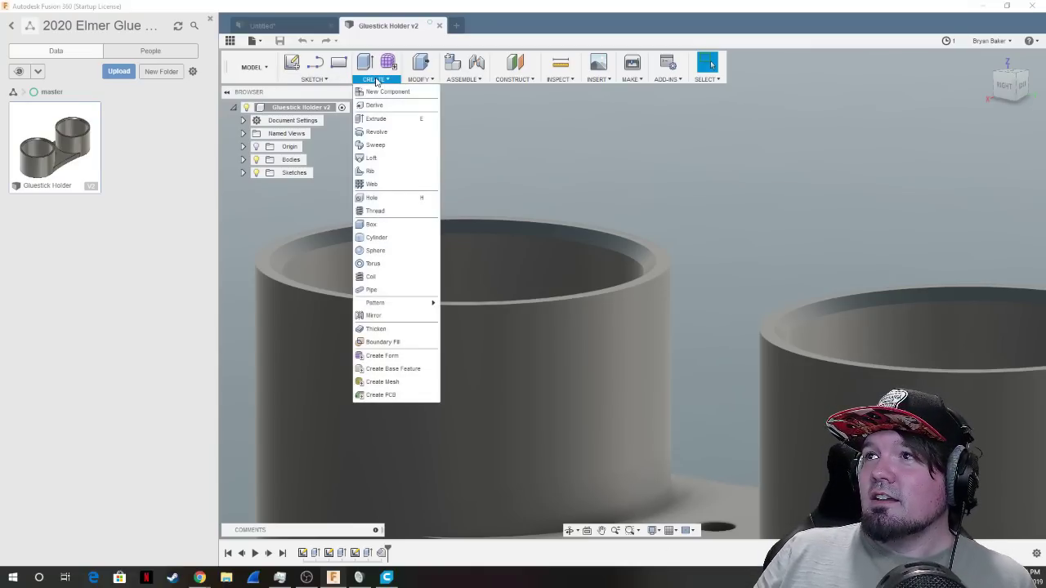
click(419, 79)
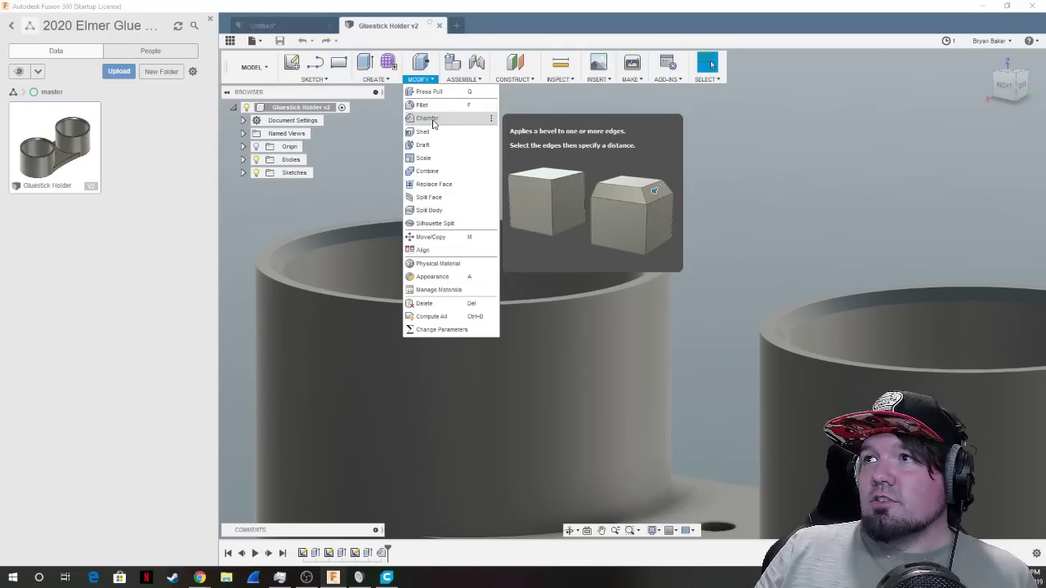
click(428, 118)
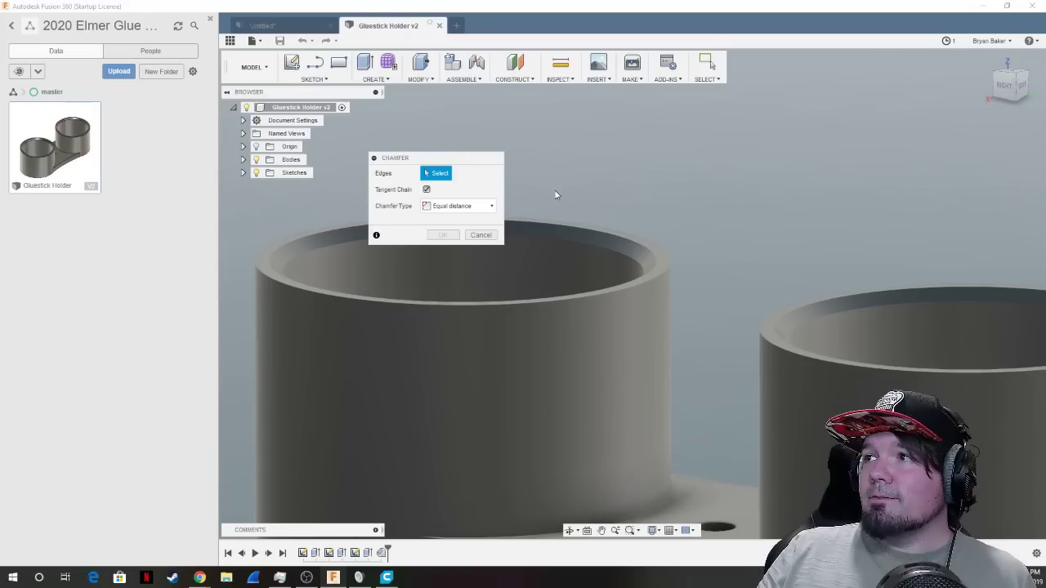
click(665, 277)
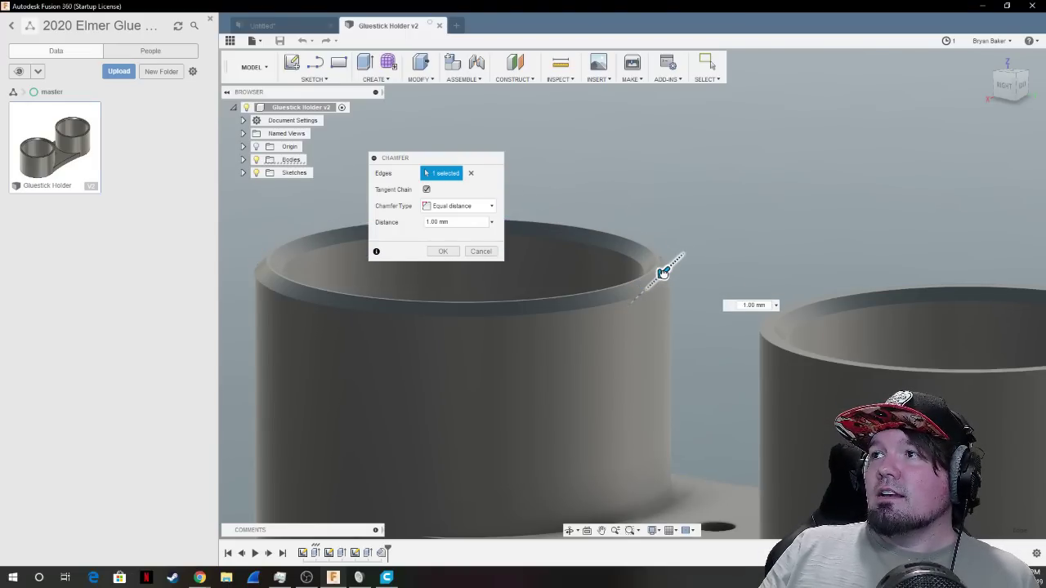
mouse_move(664, 273)
mouse_down()
mouse_move(659, 281)
mouse_move(664, 273)
mouse_up()
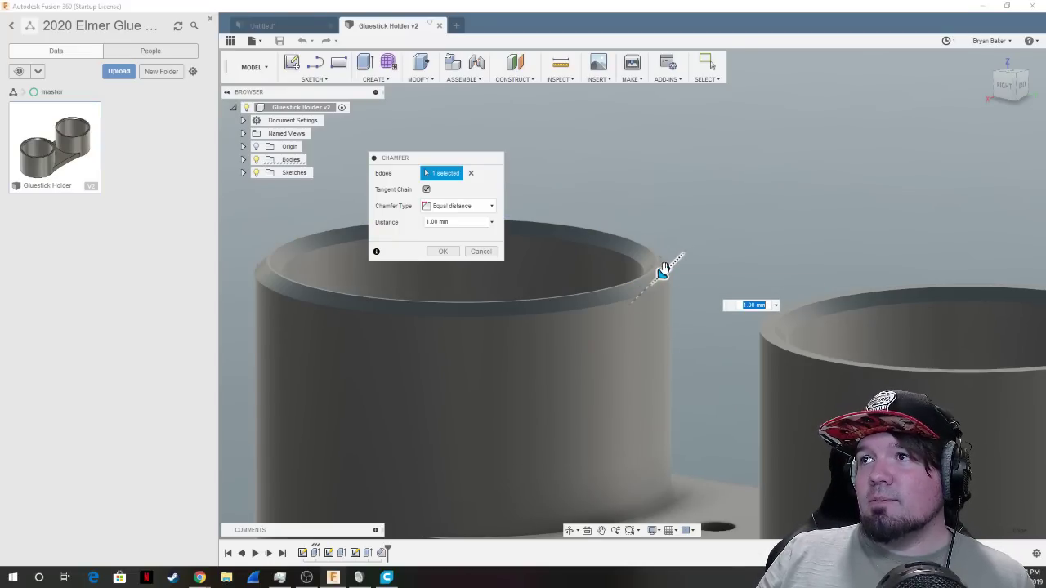
click(489, 207)
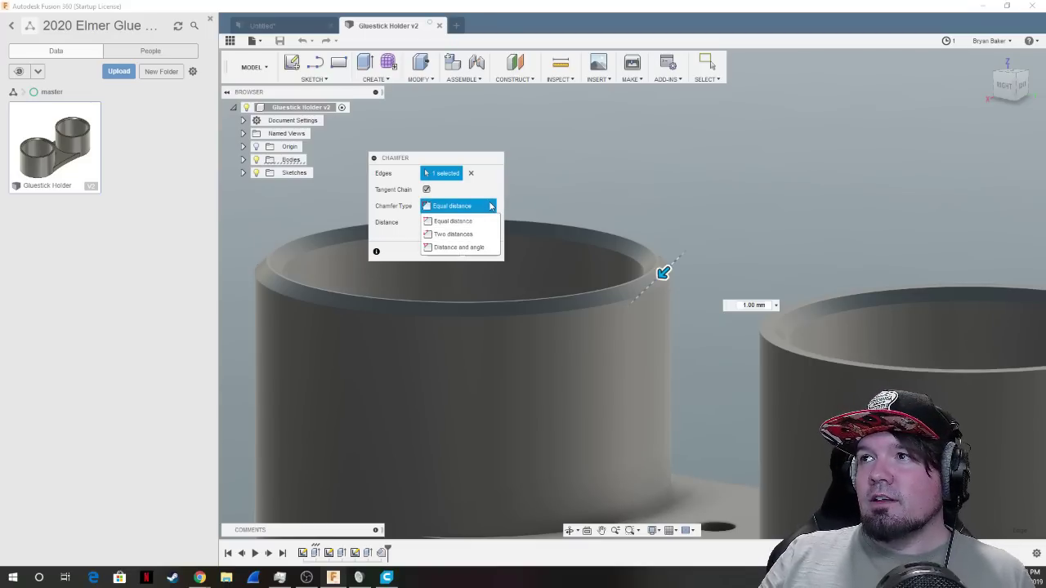
click(481, 247)
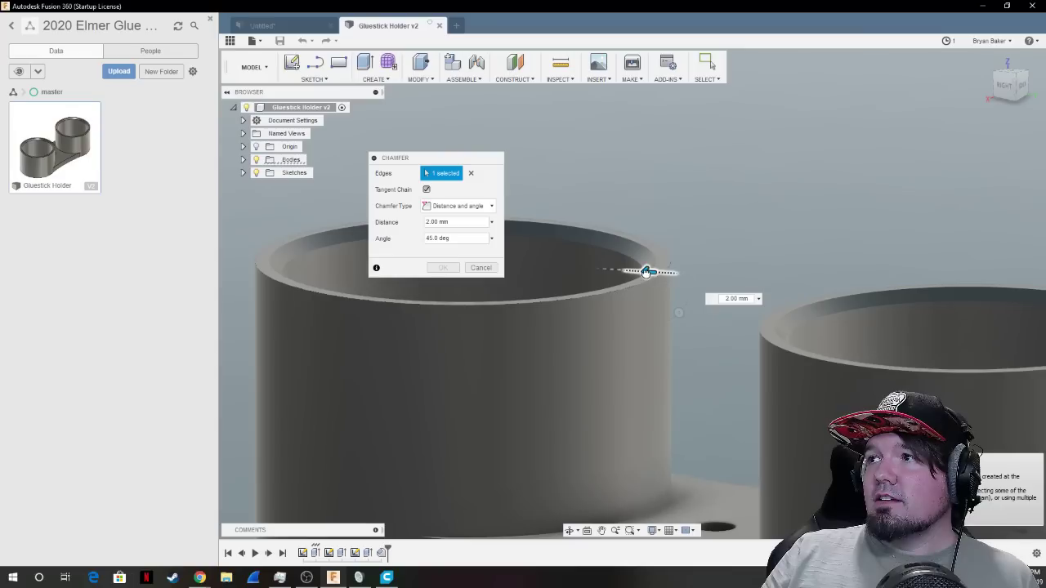
drag(646, 272, 658, 273)
drag(692, 313, 668, 350)
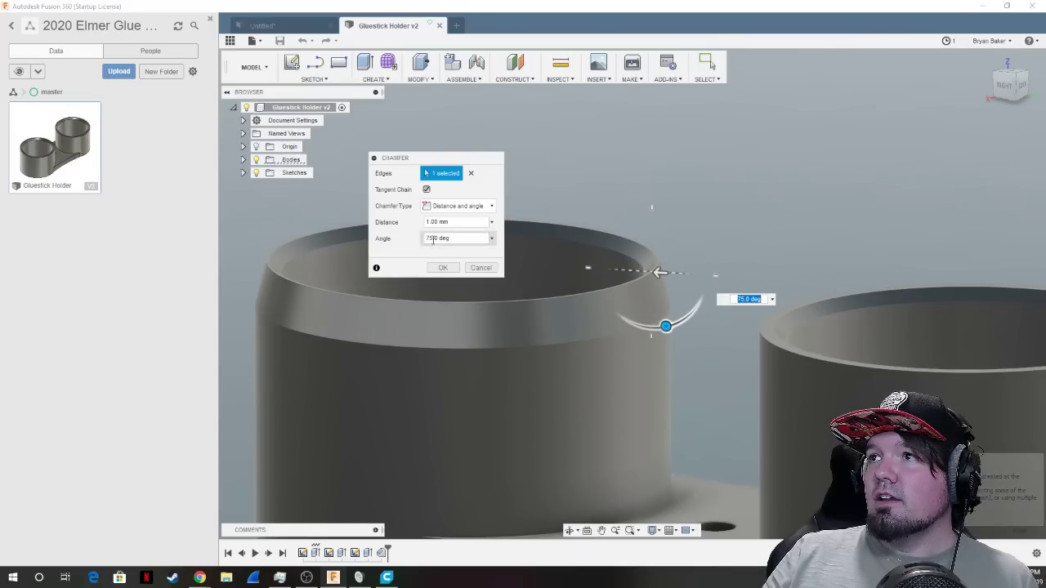
click(457, 206)
click(456, 232)
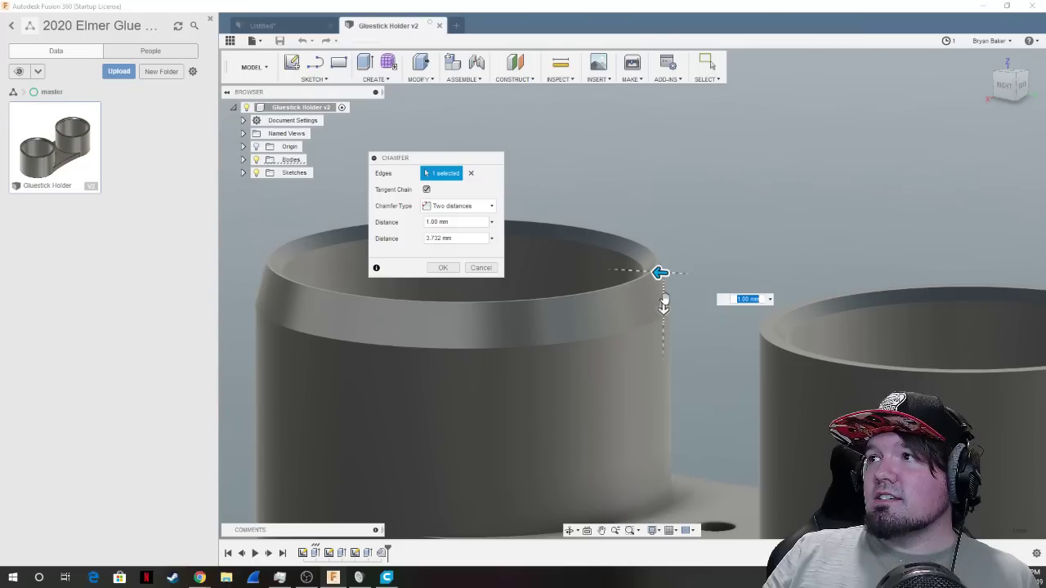
drag(664, 304, 662, 276)
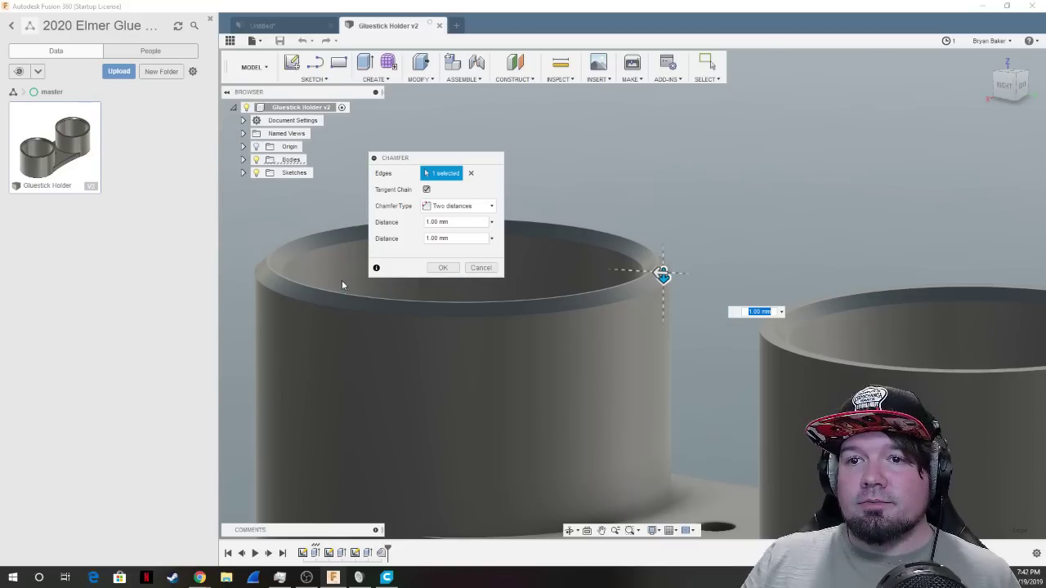
click(482, 268)
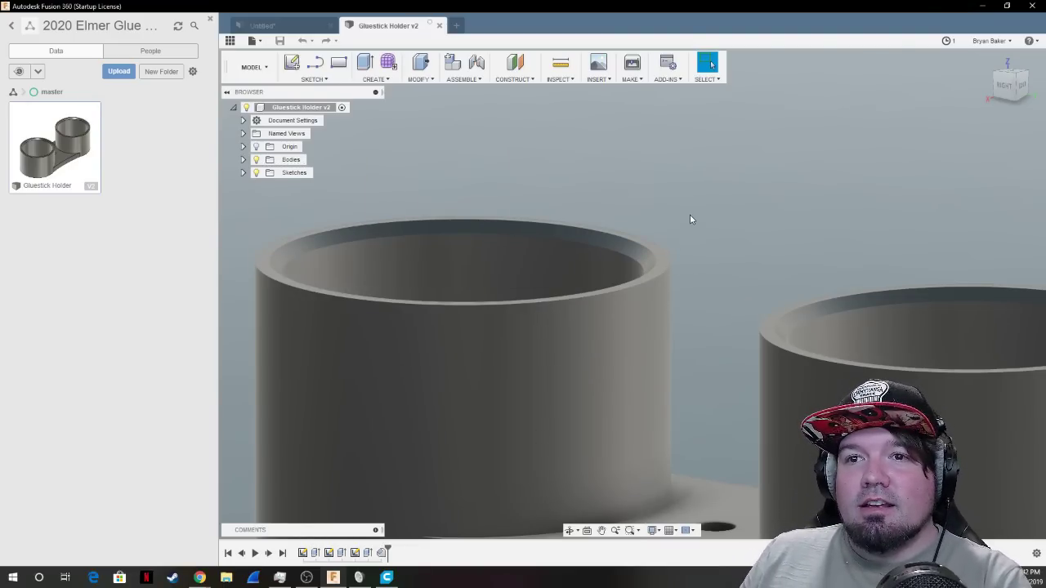
click(420, 80)
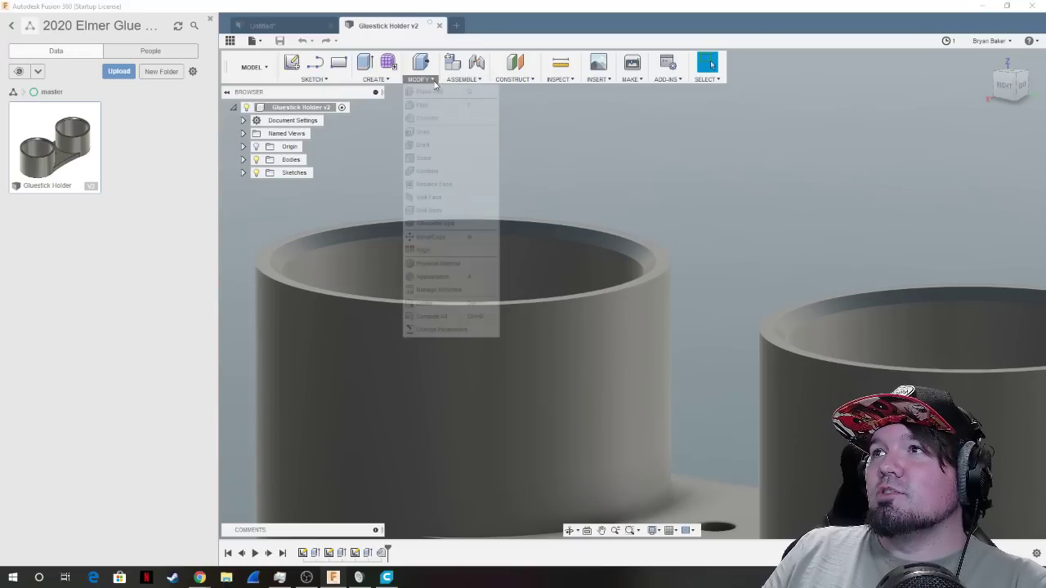
click(375, 79)
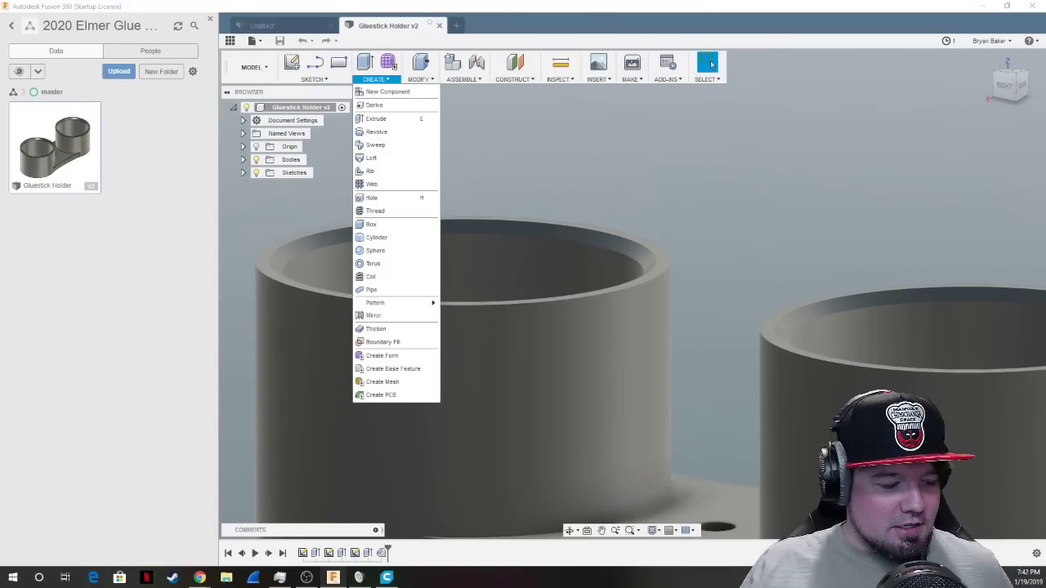
click(710, 66)
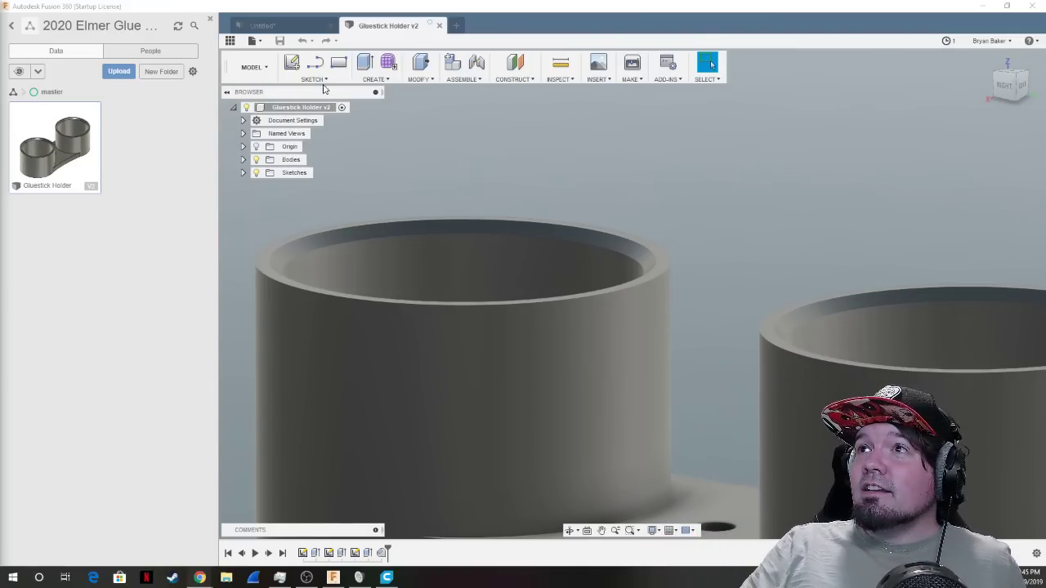
In the Untitled design, delete Body2 through Body14.
click(296, 25)
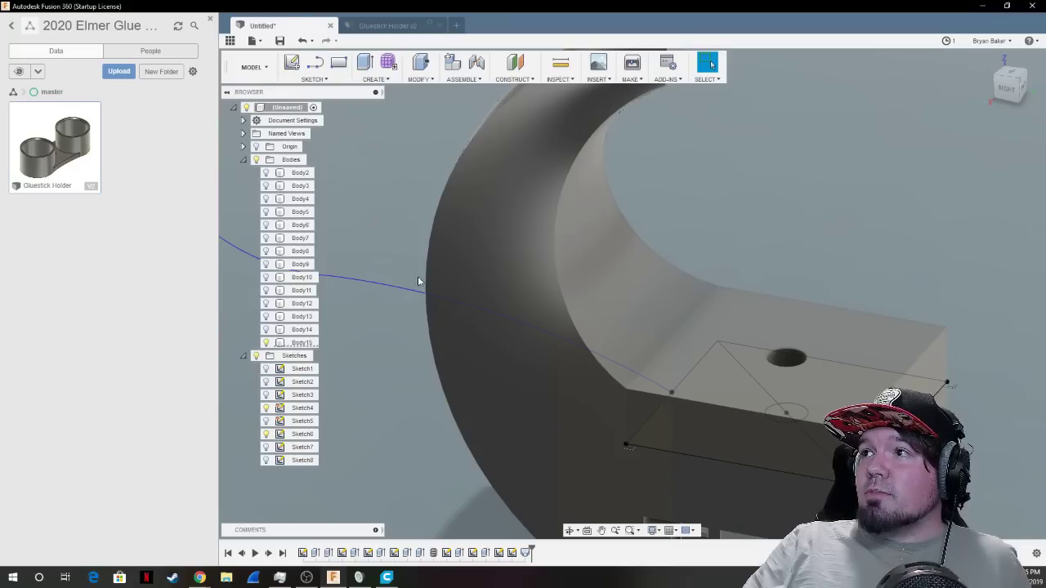
click(300, 173)
shift+click(295, 343)
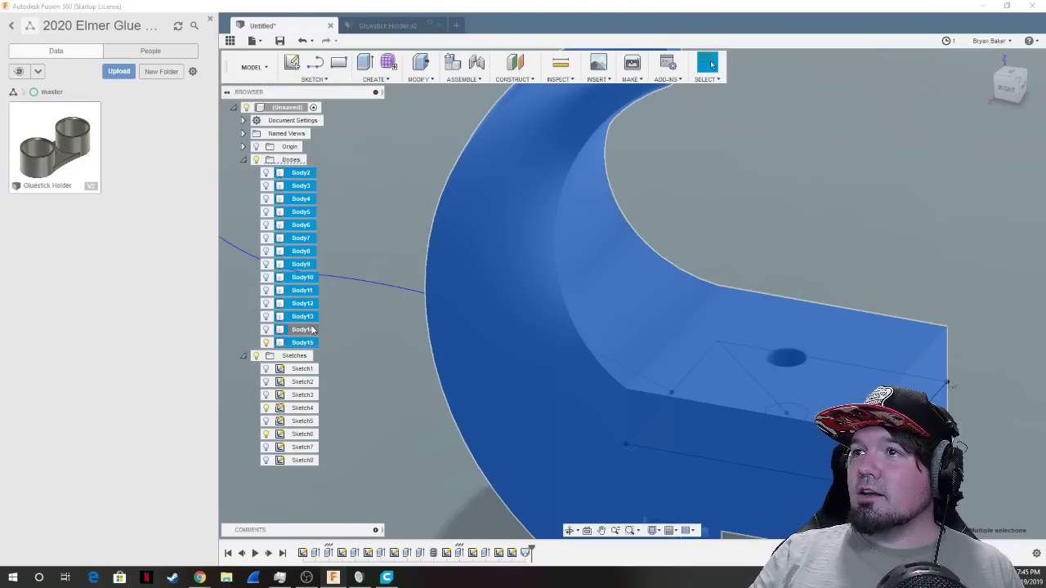
key(Delete)
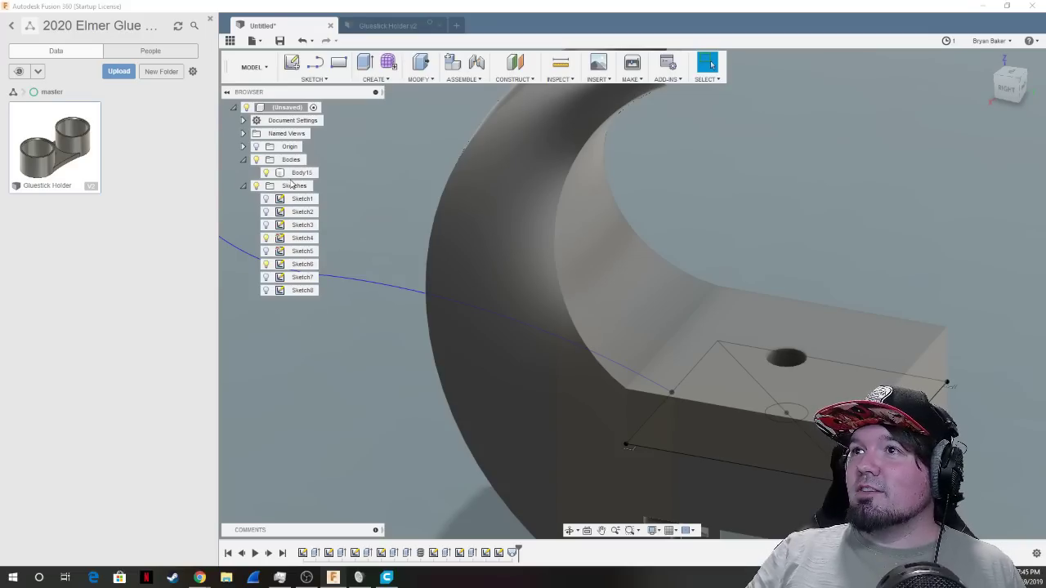
Hide Body15, Sketch6 and Sketch4 so the view is empty.
click(265, 174)
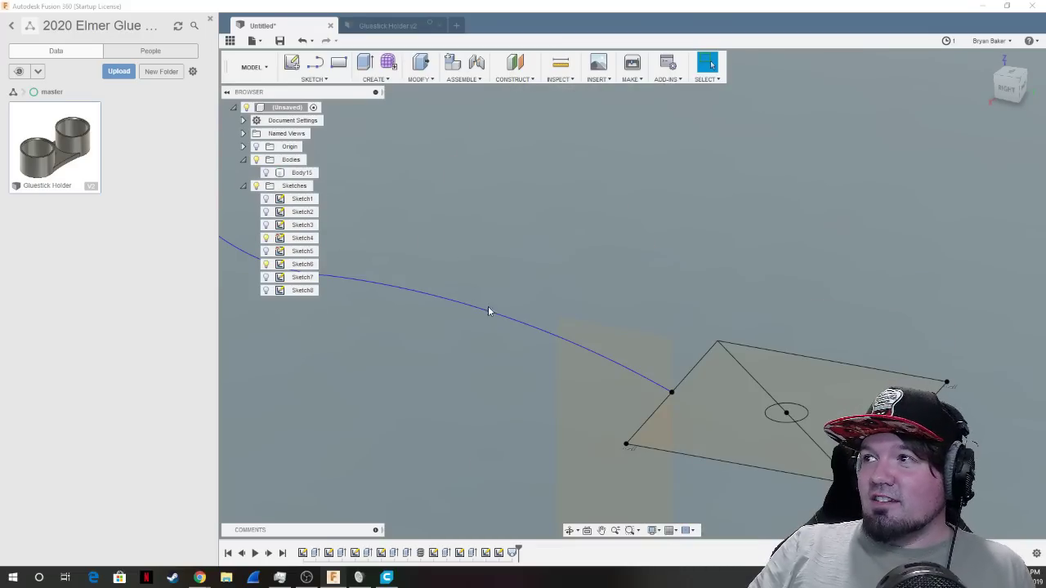
click(265, 264)
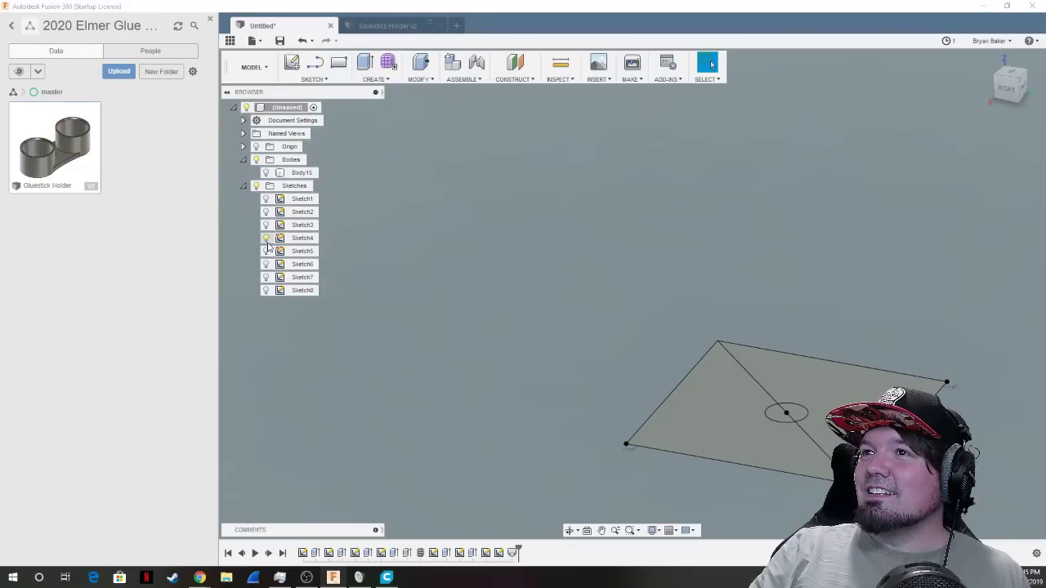
click(265, 238)
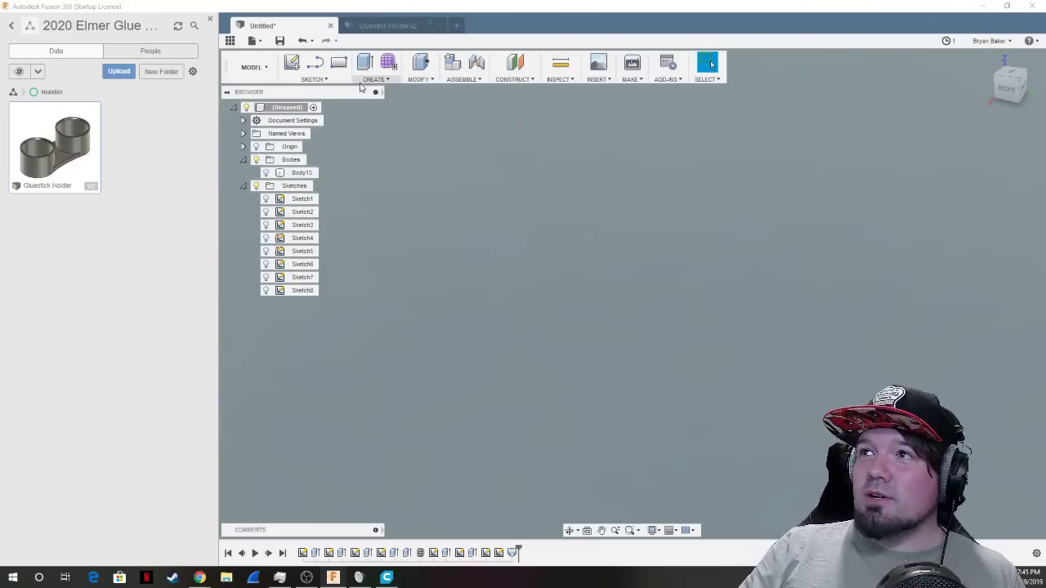
Sketch a 10 by 10 mm rectangle from the origin and finish the sketch.
click(336, 65)
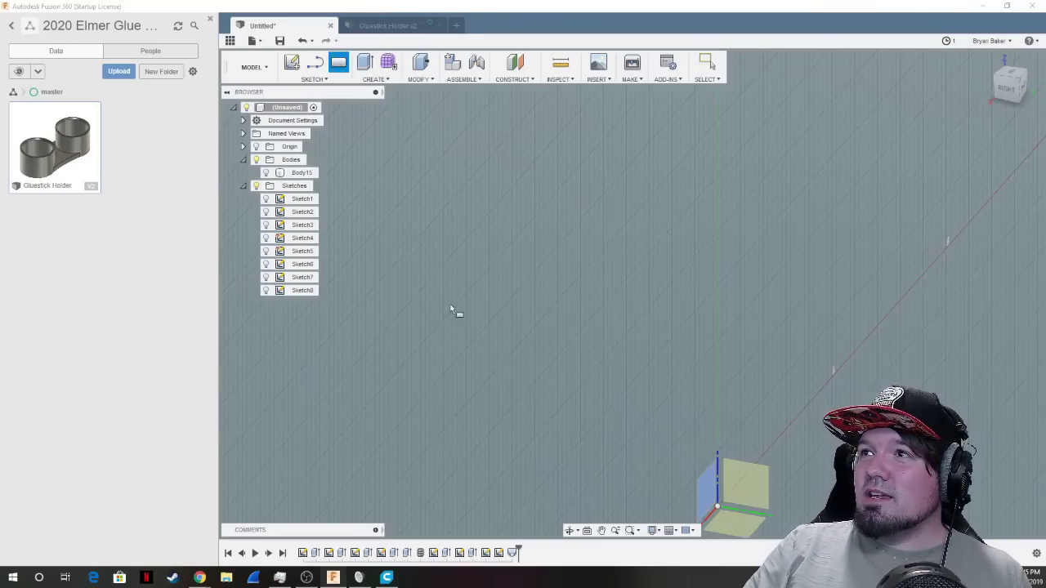
click(736, 524)
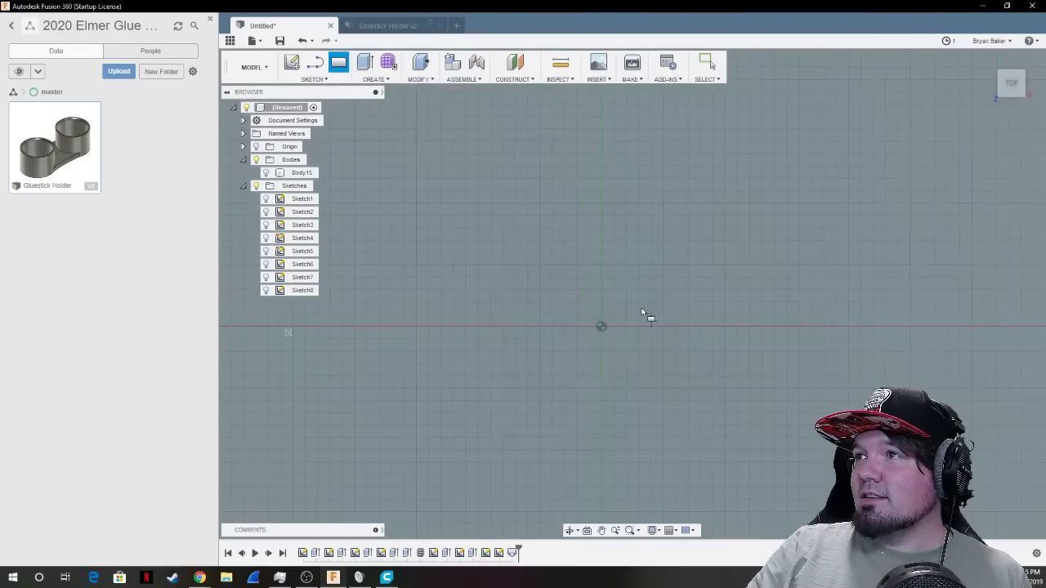
click(601, 327)
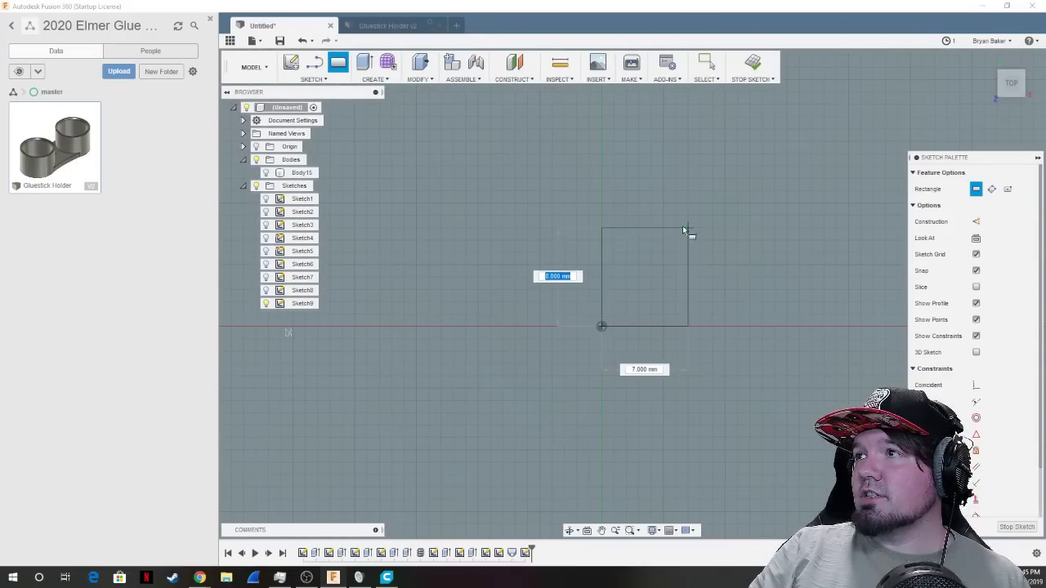
text(10)
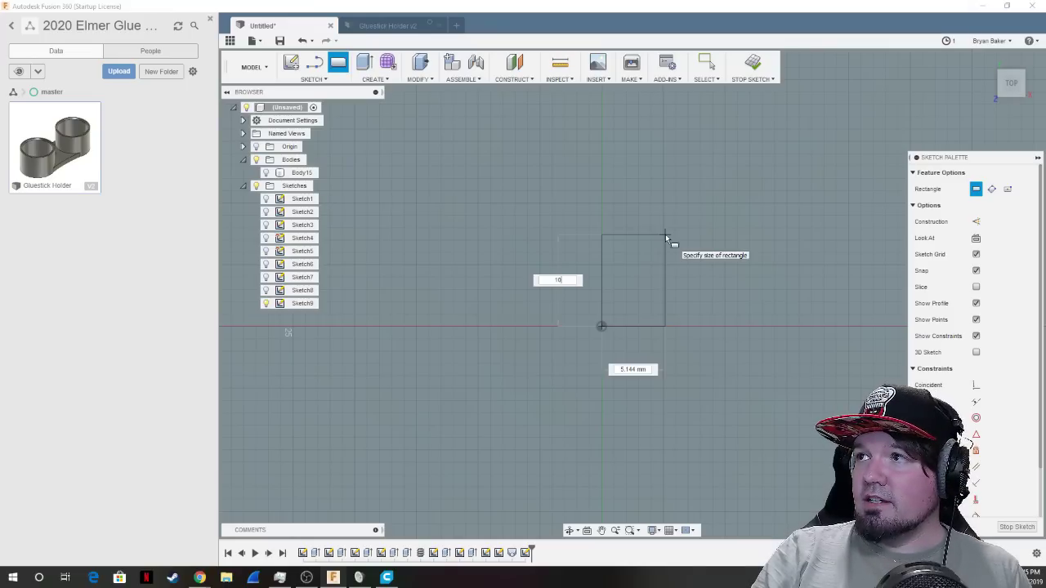
key(Tab)
text(10)
key(Return)
key(Escape)
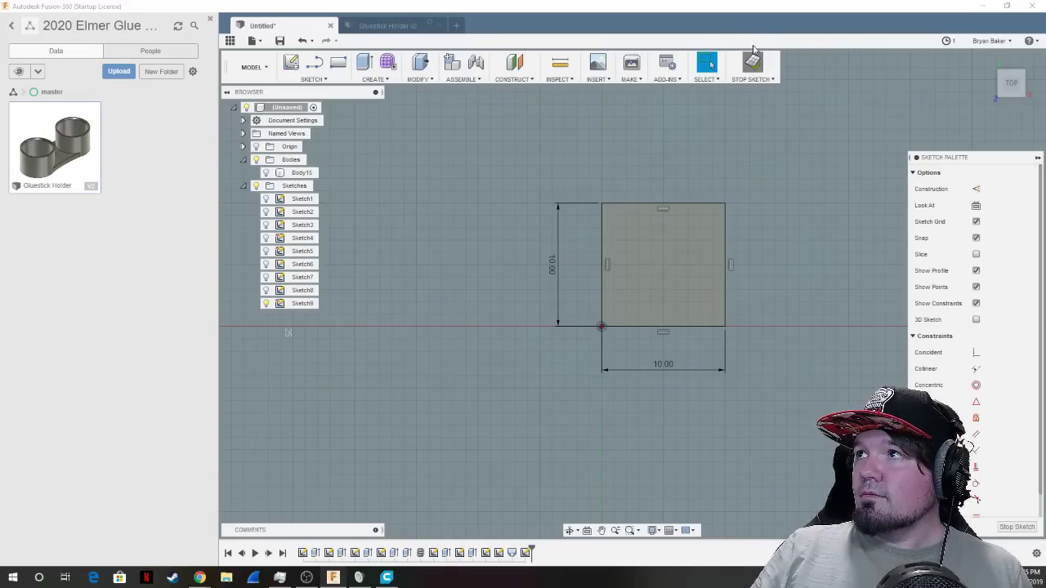
click(750, 72)
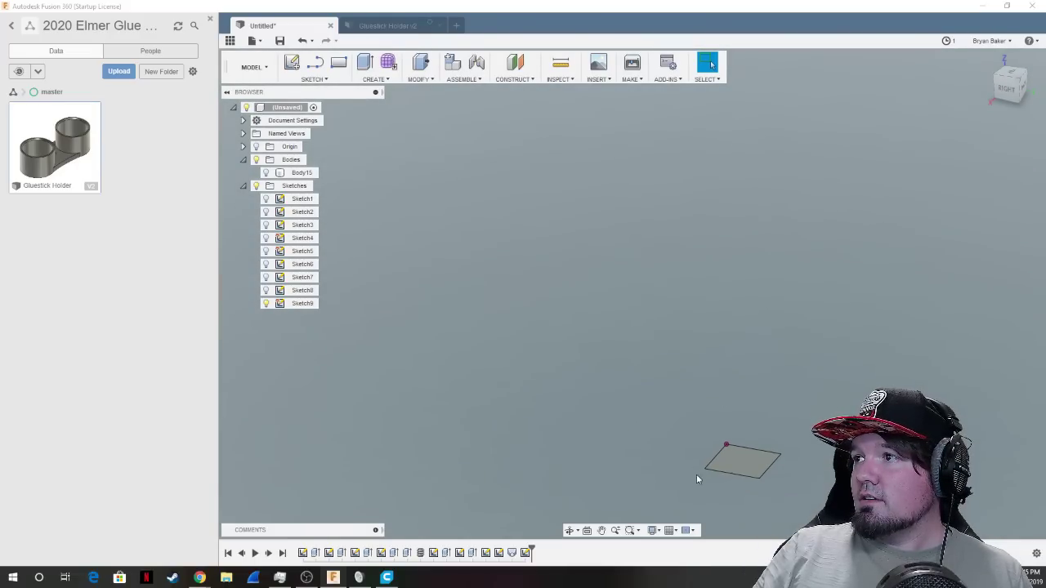
Extrude the square 10 mm upward into new body Body16.
key(e)
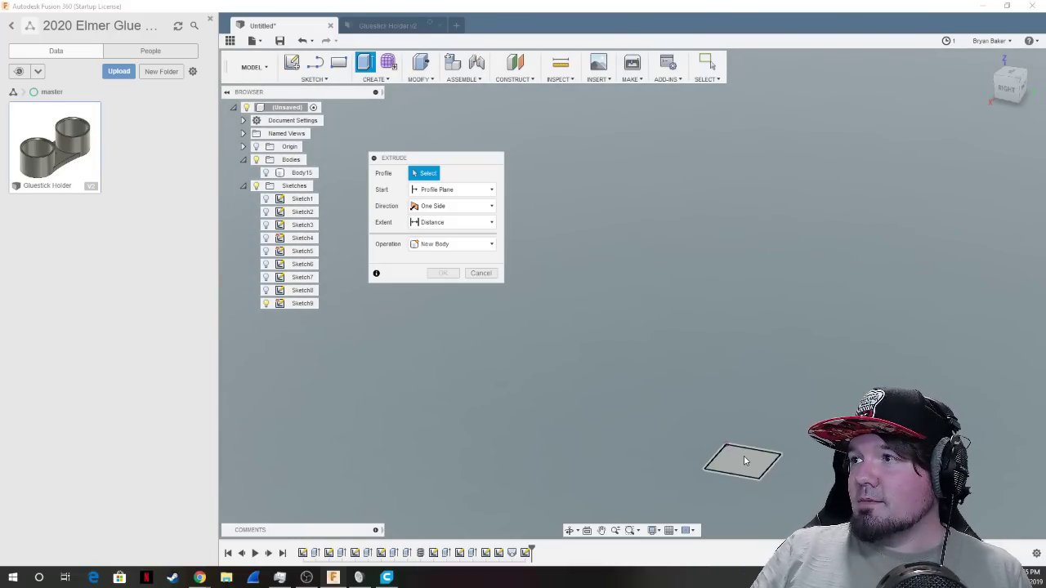
click(735, 458)
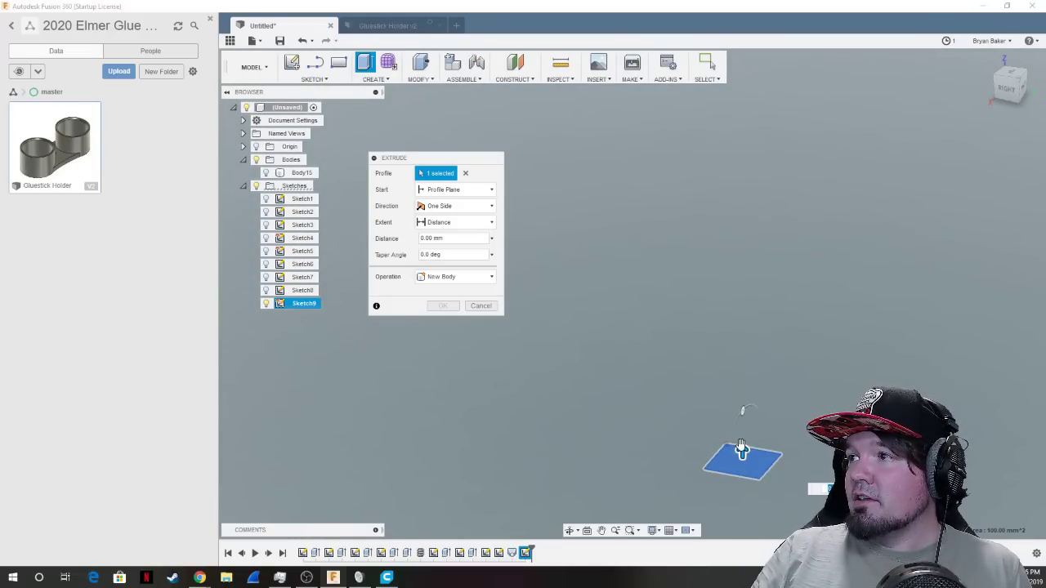
mouse_move(742, 448)
mouse_down()
mouse_move(754, 374)
mouse_move(742, 396)
mouse_up()
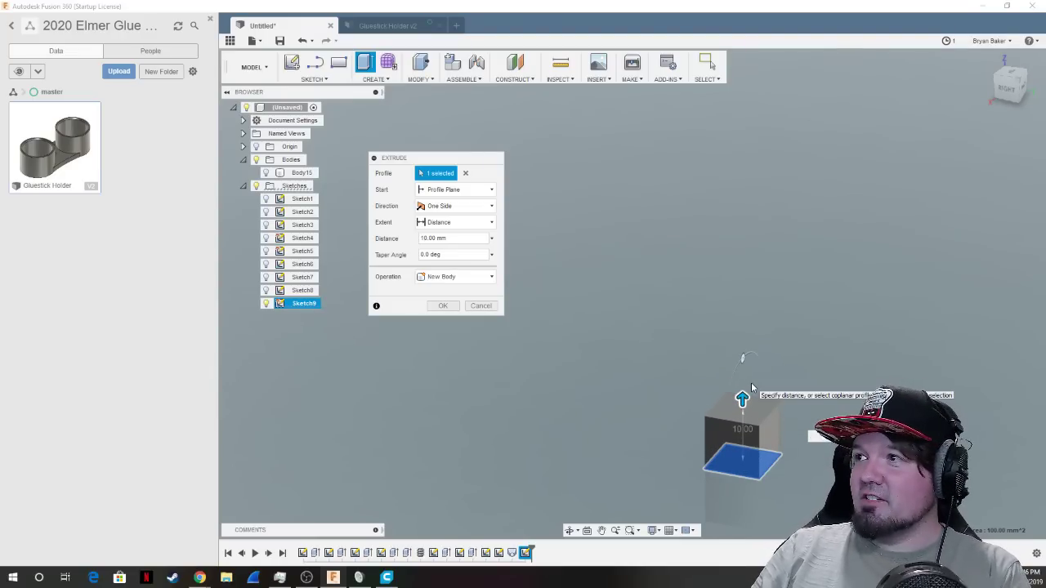
key(Return)
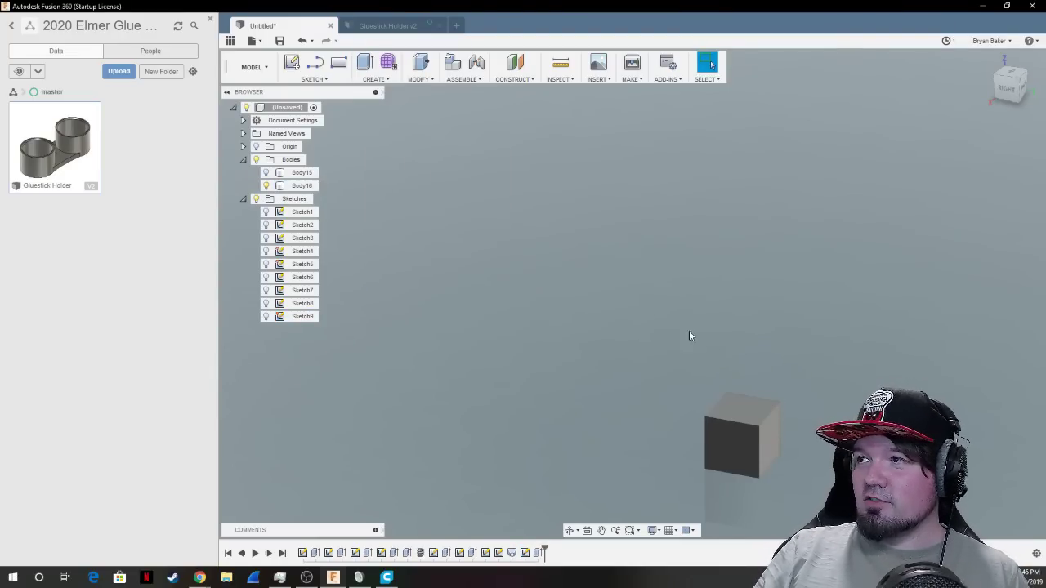
scroll(729, 411, down, 2)
scroll(729, 411, up, 3)
Start a sketch on the box's top face and draw a rectangle from the origin.
click(743, 407)
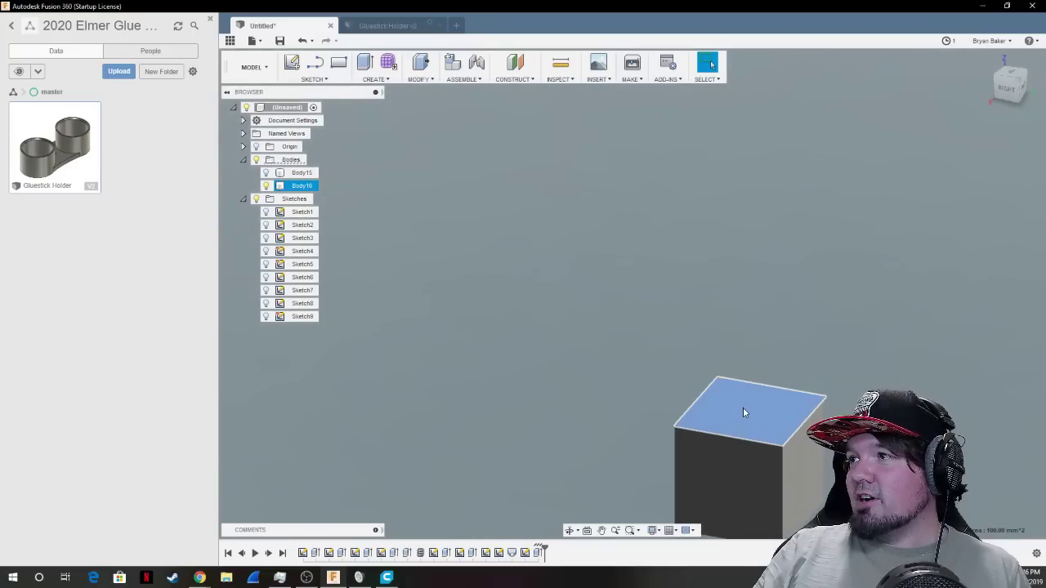
click(294, 64)
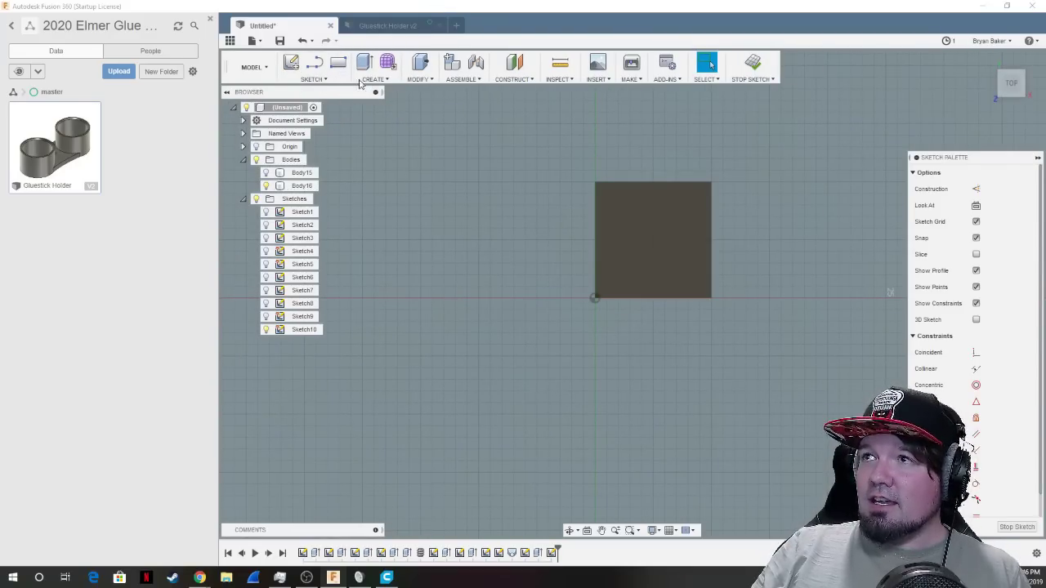
click(337, 63)
click(597, 296)
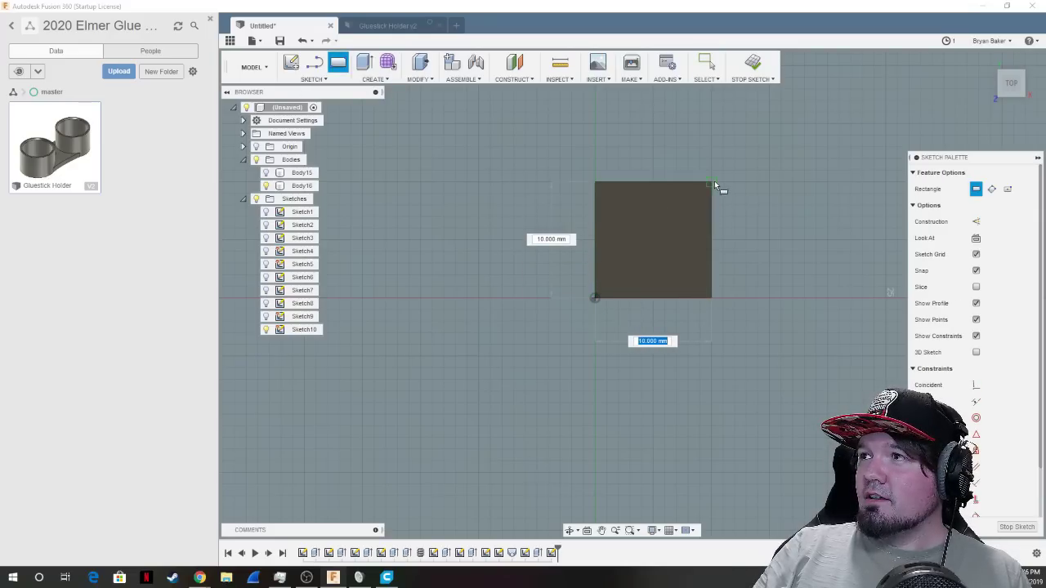
click(713, 181)
key(Escape)
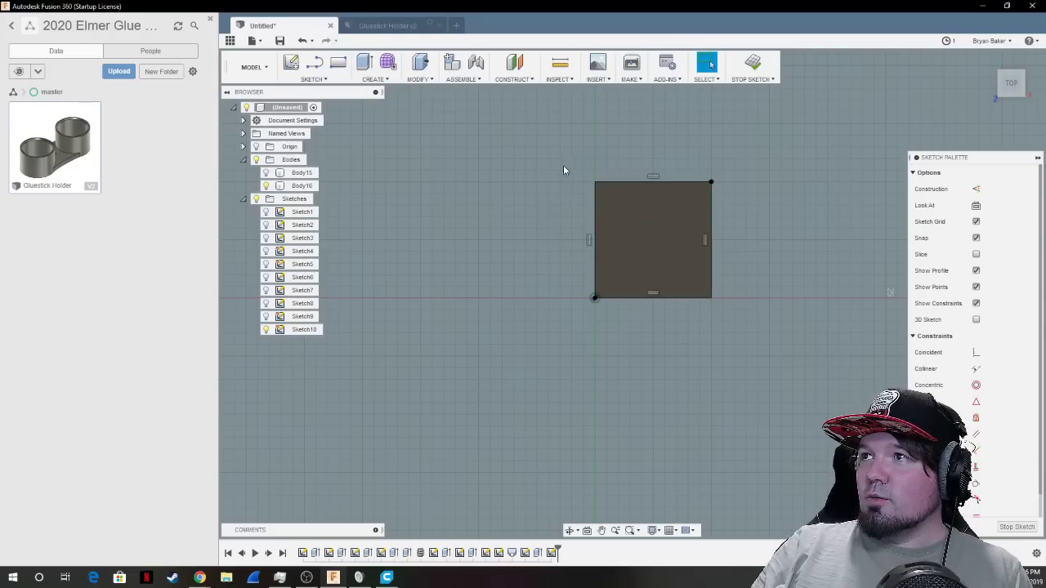
Try rotating the rectangle with Move, entering 45 and 0 angles, then dismiss it.
drag(563, 170, 755, 322)
key(m)
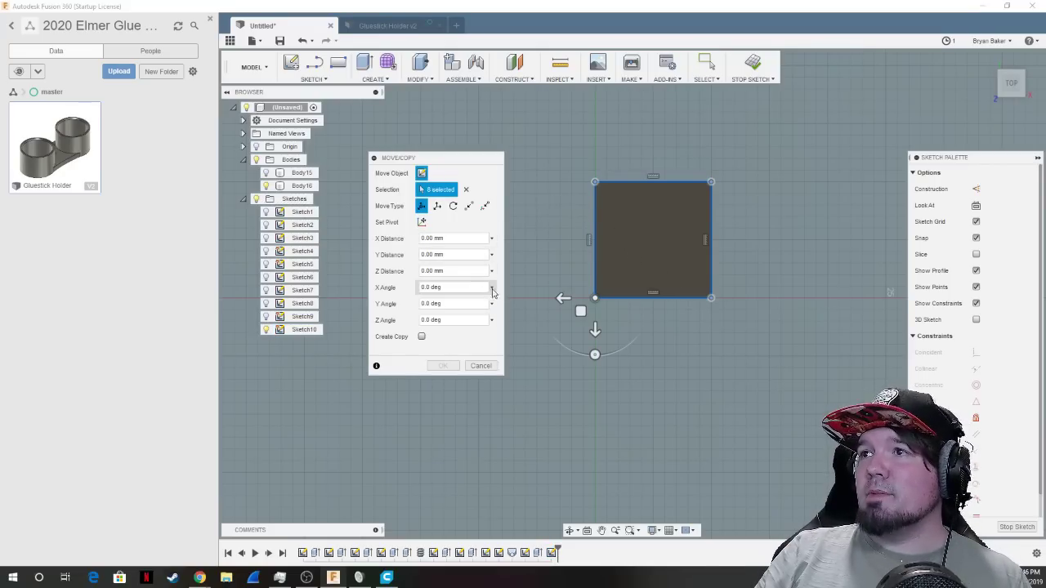
mouse_move(594, 354)
mouse_down()
mouse_move(581, 355)
mouse_move(595, 355)
mouse_up()
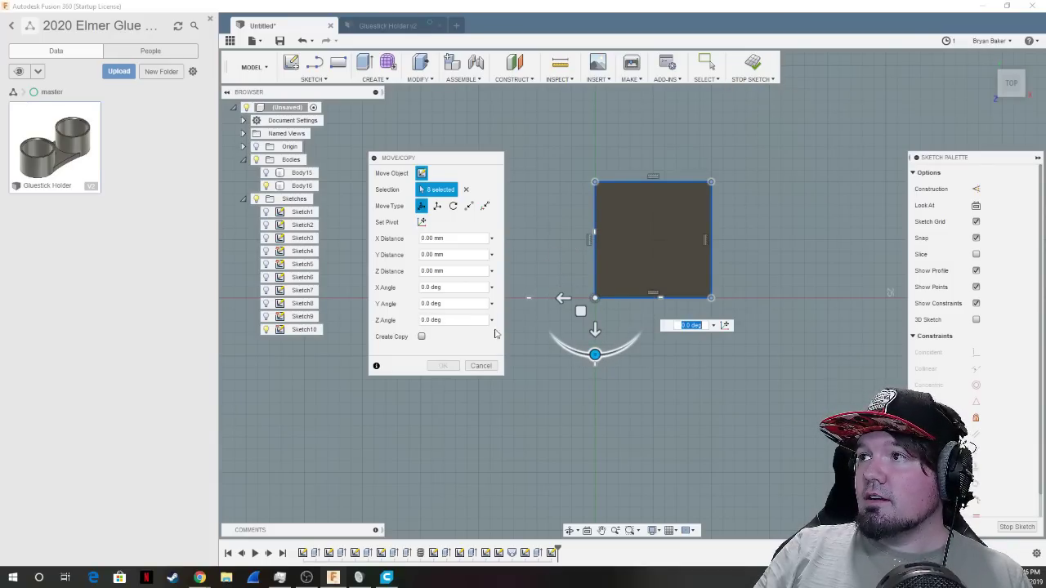
click(490, 286)
click(464, 290)
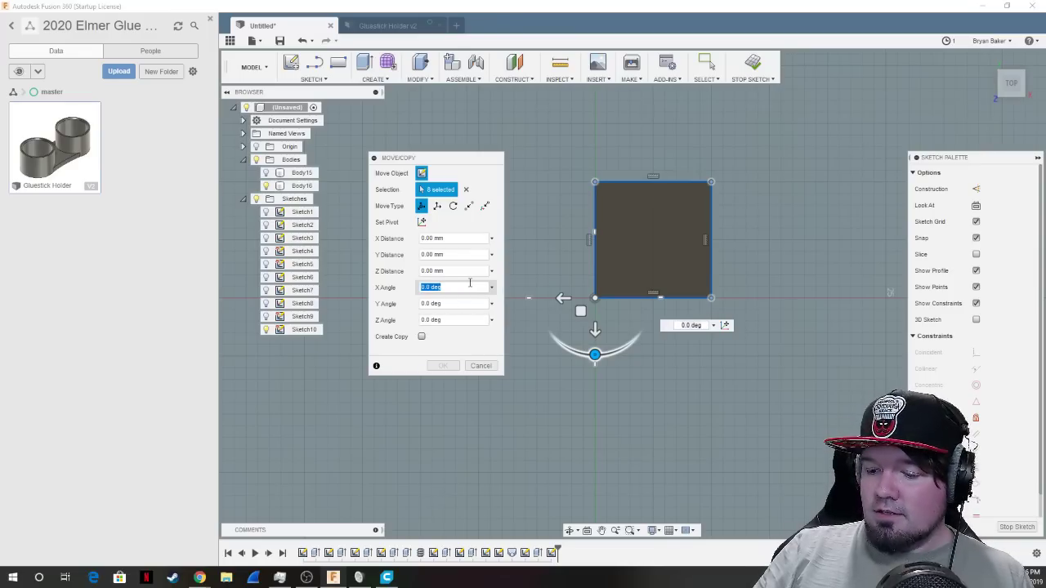
text(45)
key(Tab)
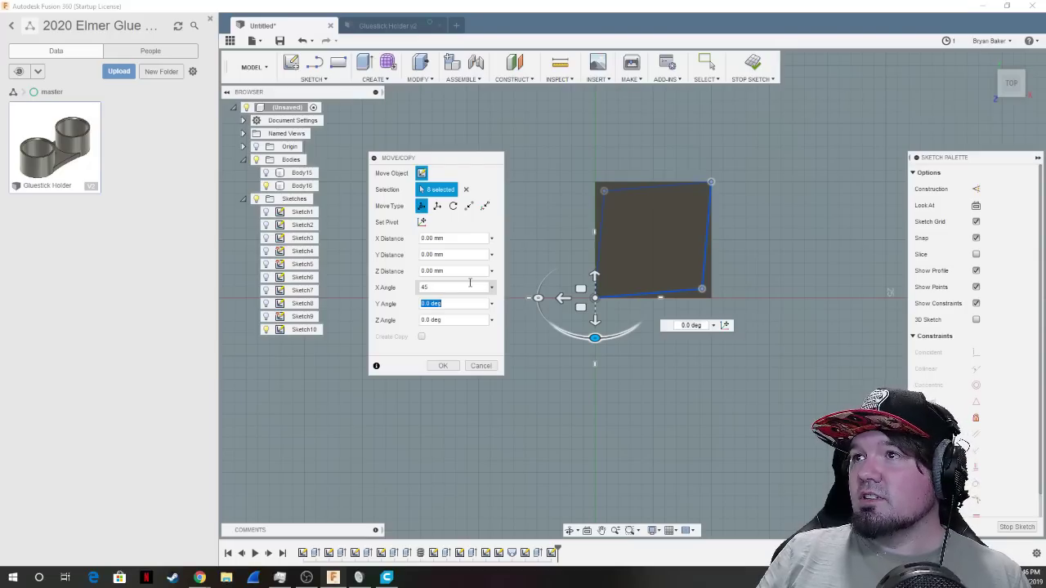
double_click(469, 283)
text(0)
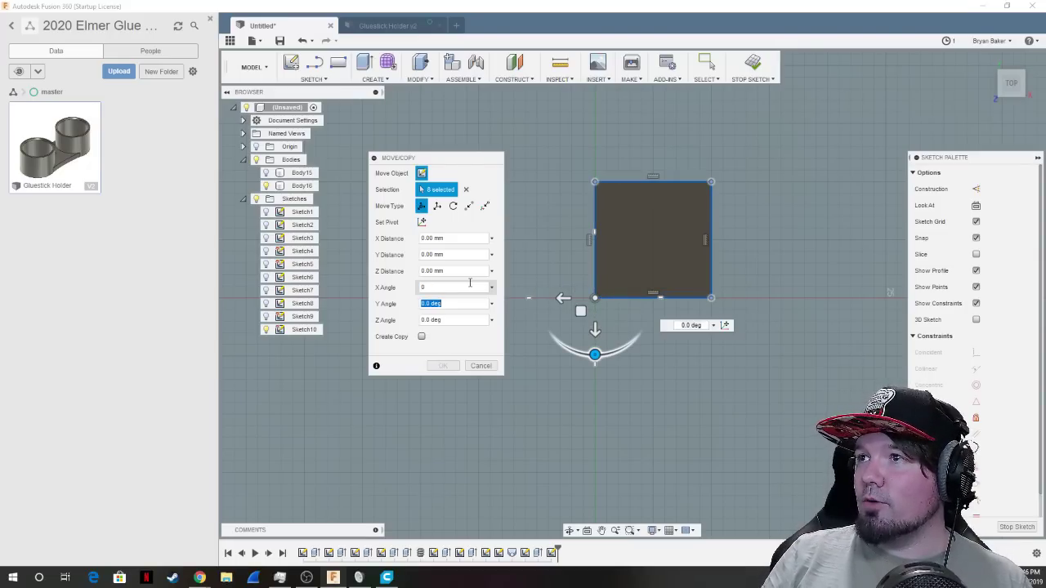
key(ctrl+a)
text(0)
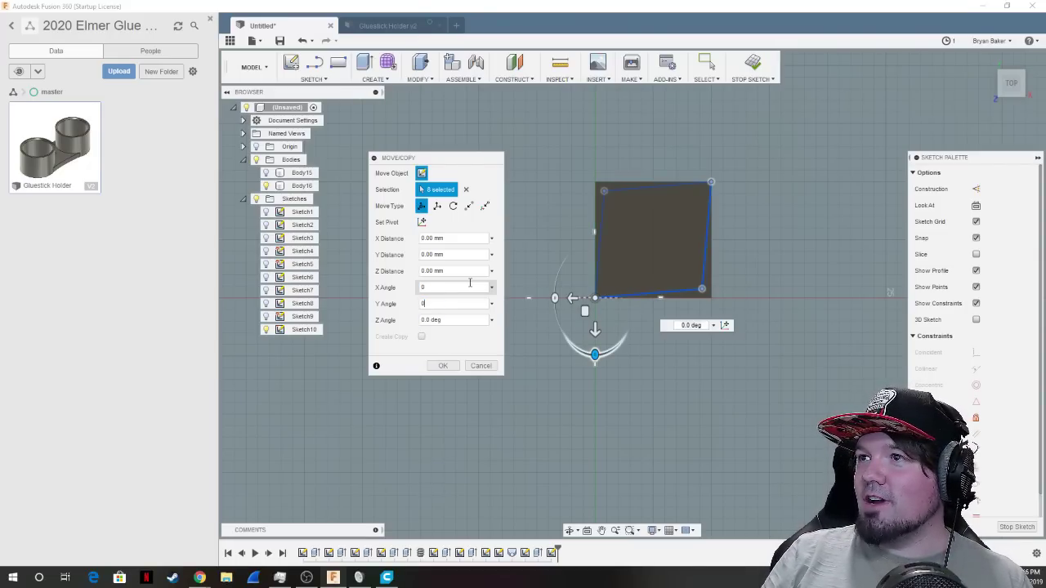
key(Tab)
text(45)
key(Escape)
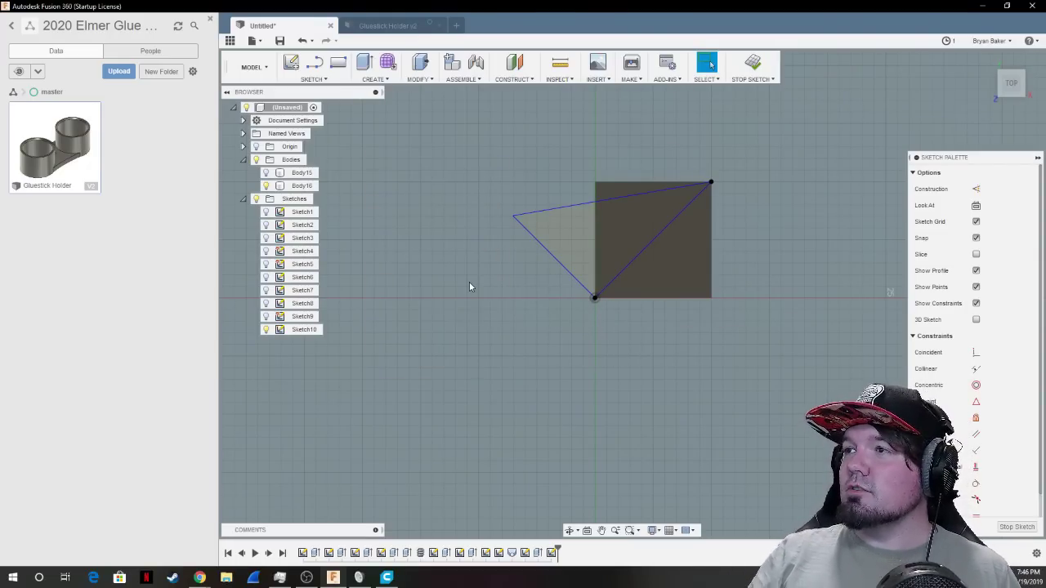
Attempt an axis rotation of the rectangle about its corner again and cancel it.
click(633, 222)
key(m)
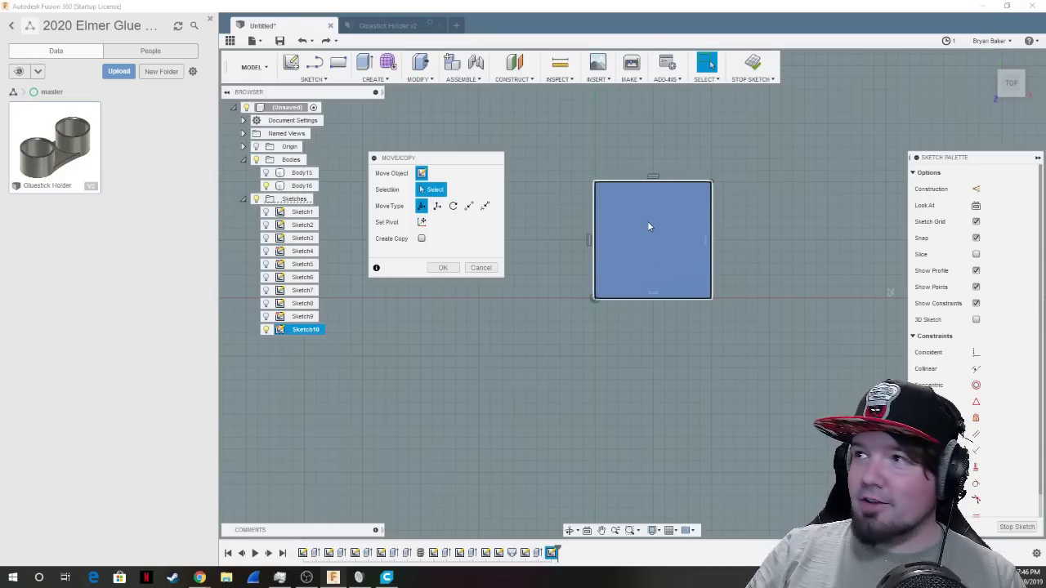
mouse_move(566, 145)
mouse_down()
mouse_move(696, 319)
mouse_move(811, 354)
mouse_up()
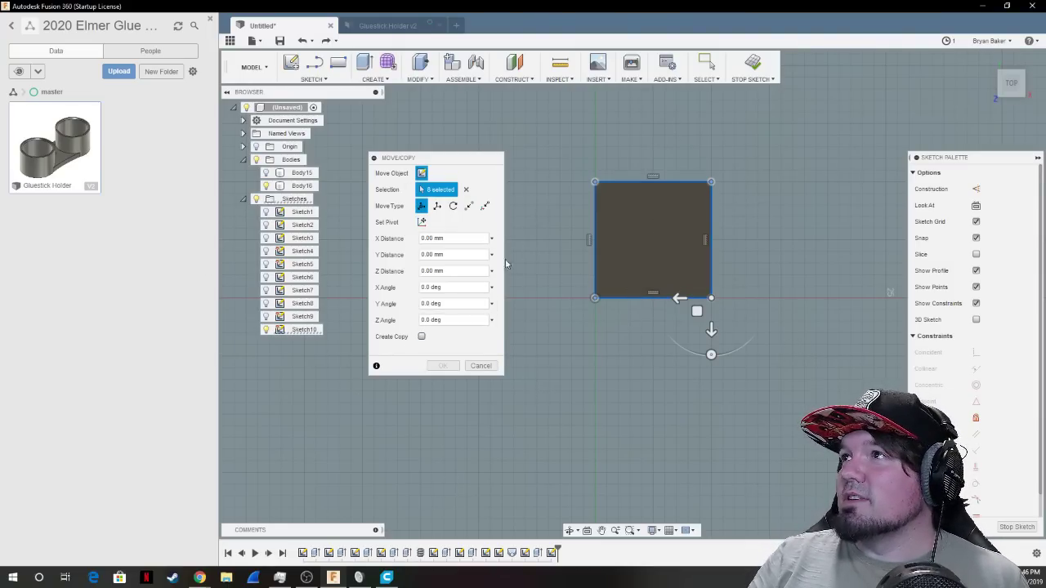
click(453, 205)
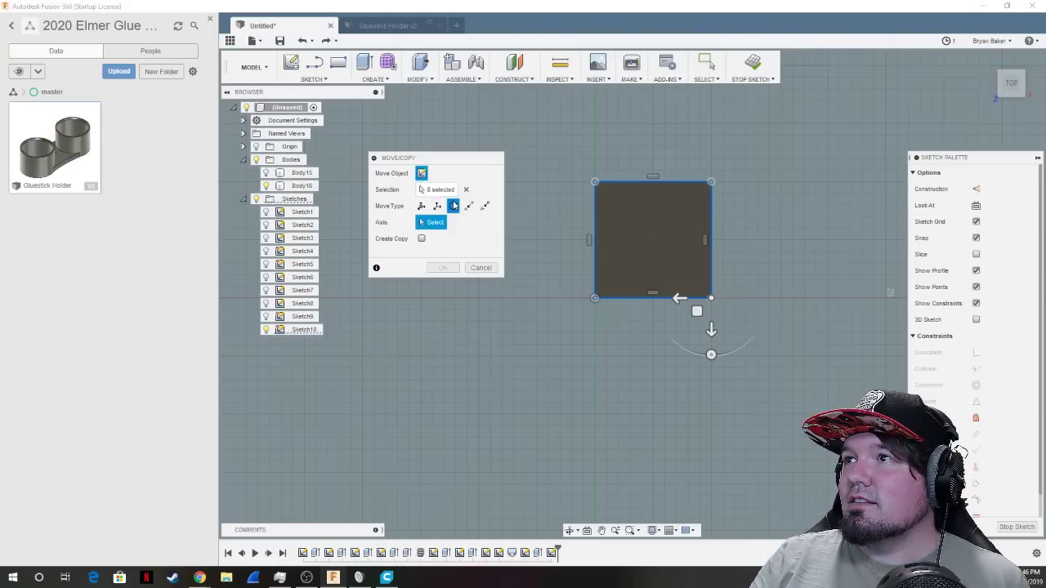
click(711, 183)
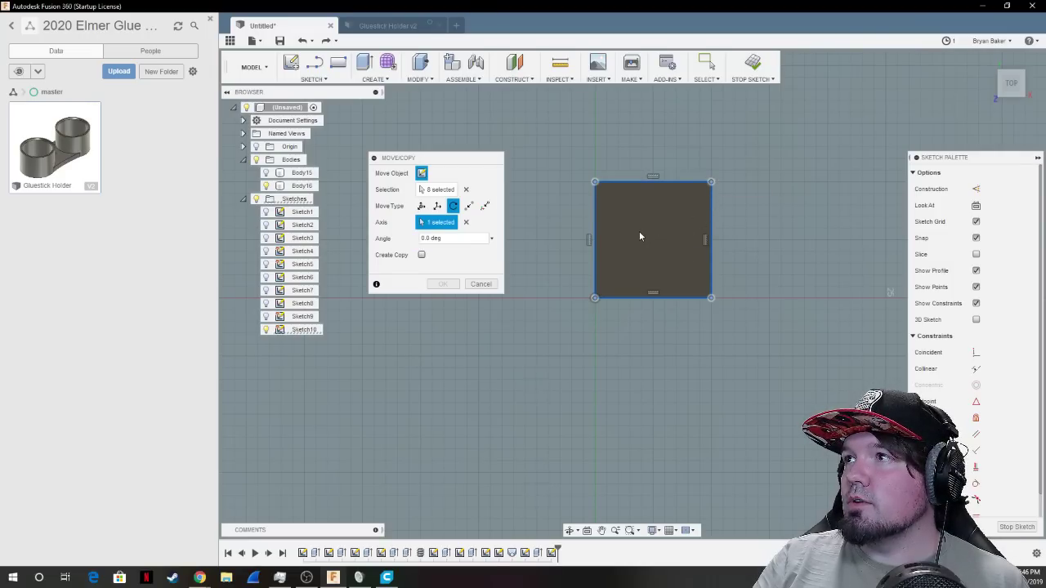
key(Escape)
scroll(736, 358, down, 3)
scroll(717, 211, up, 2)
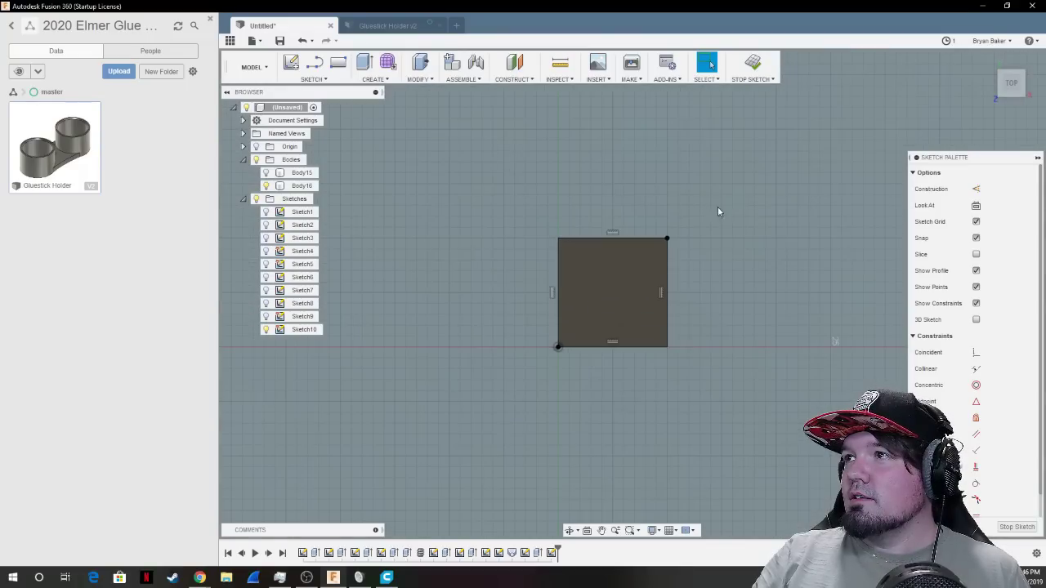
scroll(620, 278, up, 2)
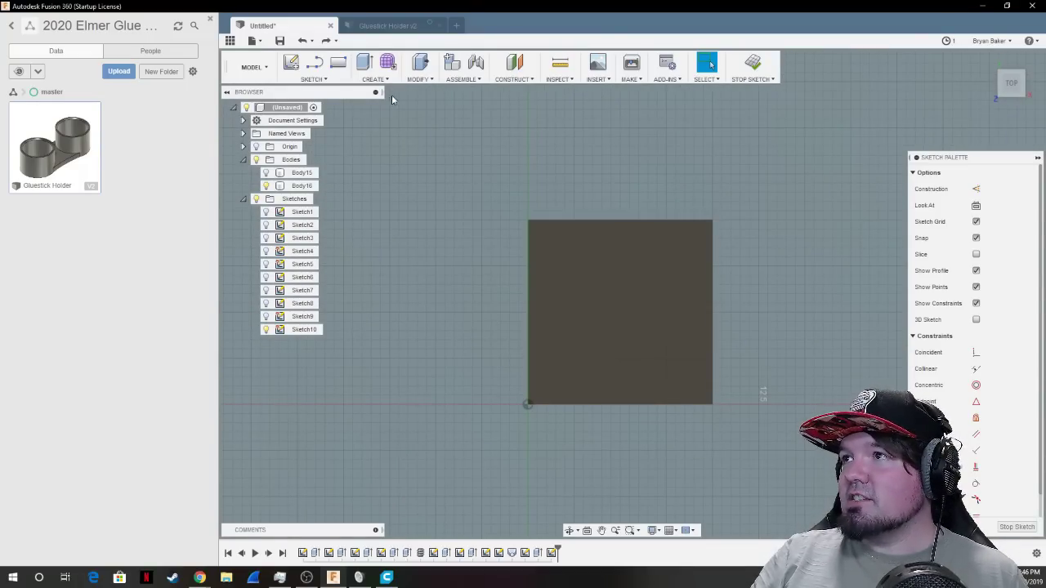
Draw a four-sided circumscribed polygon of 5 mm radius centred on the square.
click(313, 80)
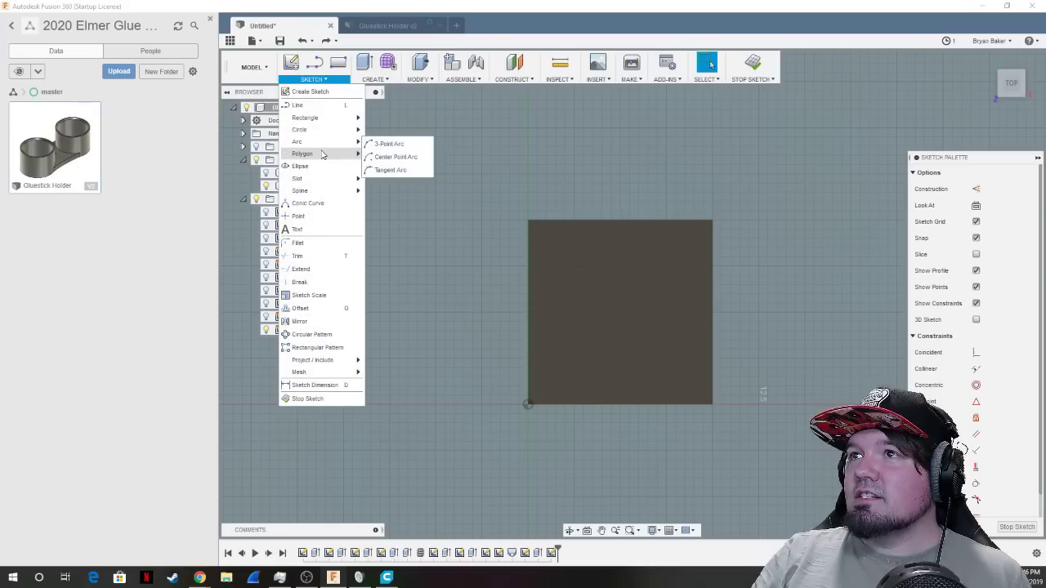
mouse_move(323, 155)
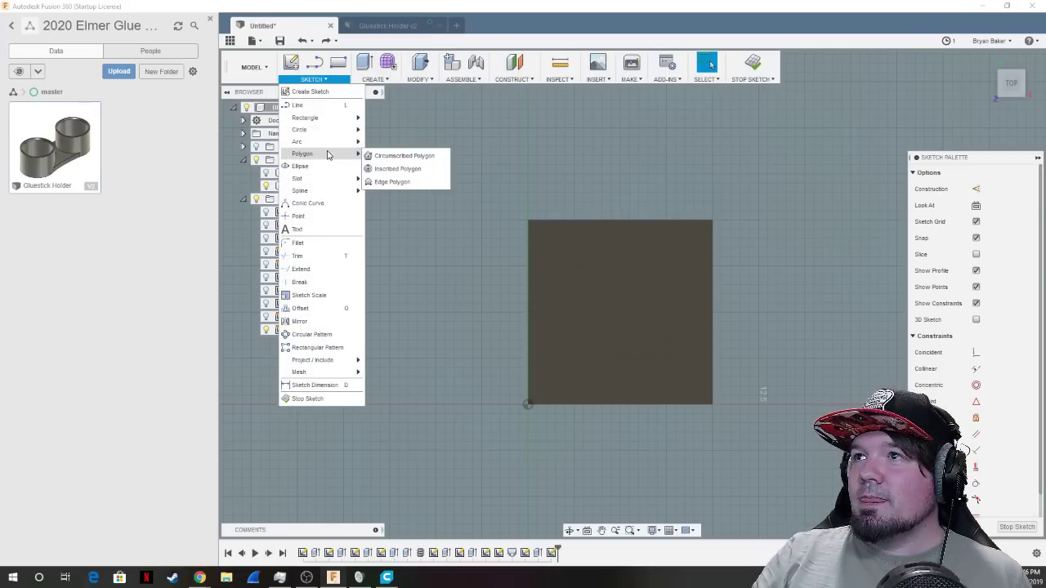
click(392, 156)
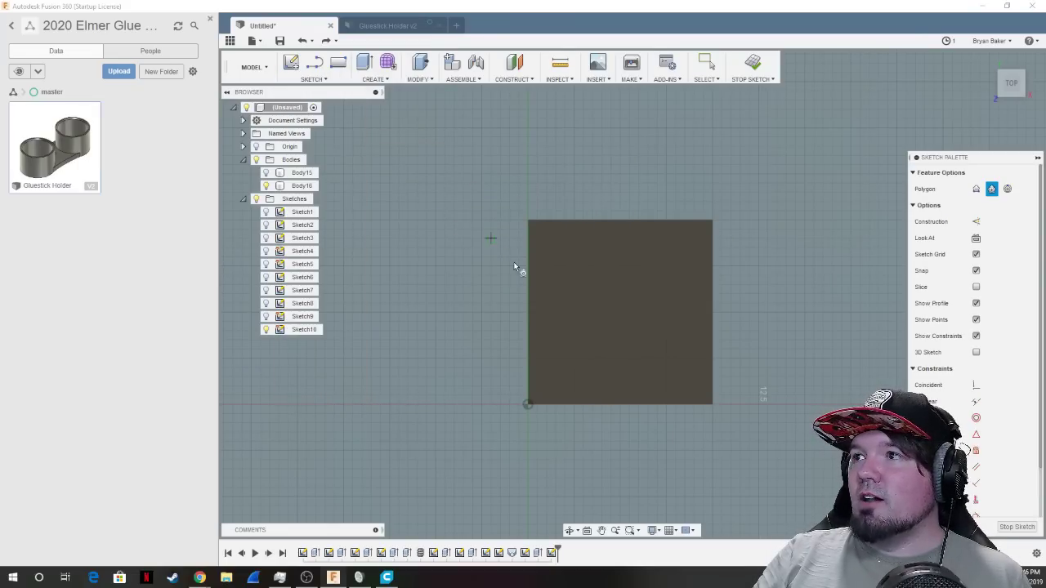
click(620, 310)
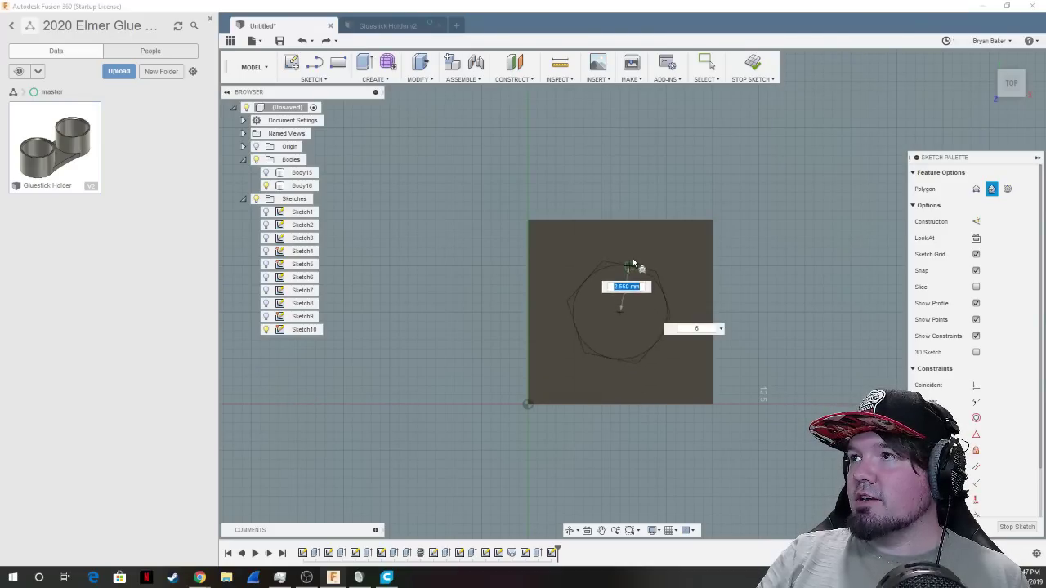
key(Tab)
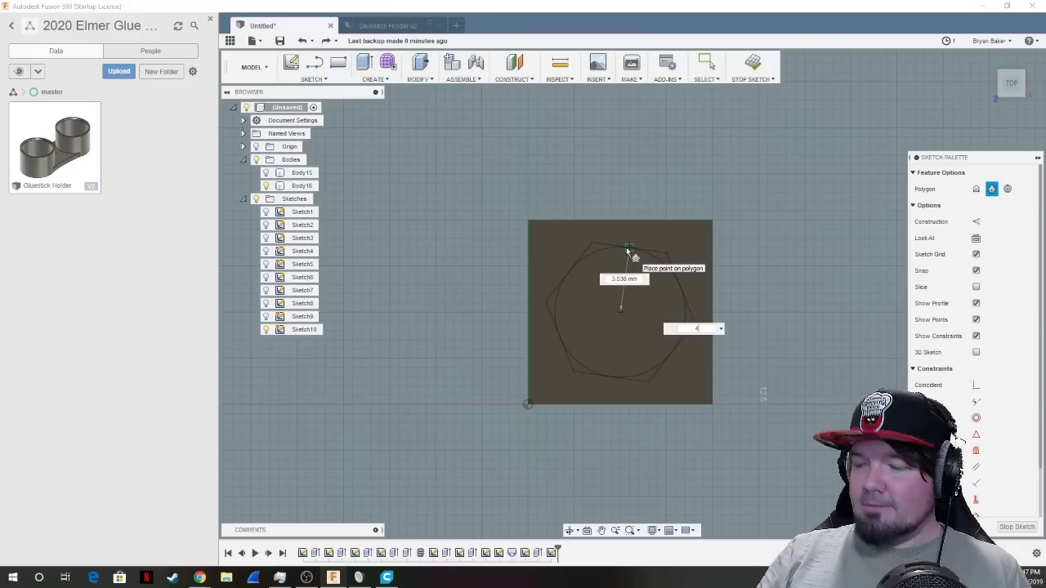
text(4)
key(Tab)
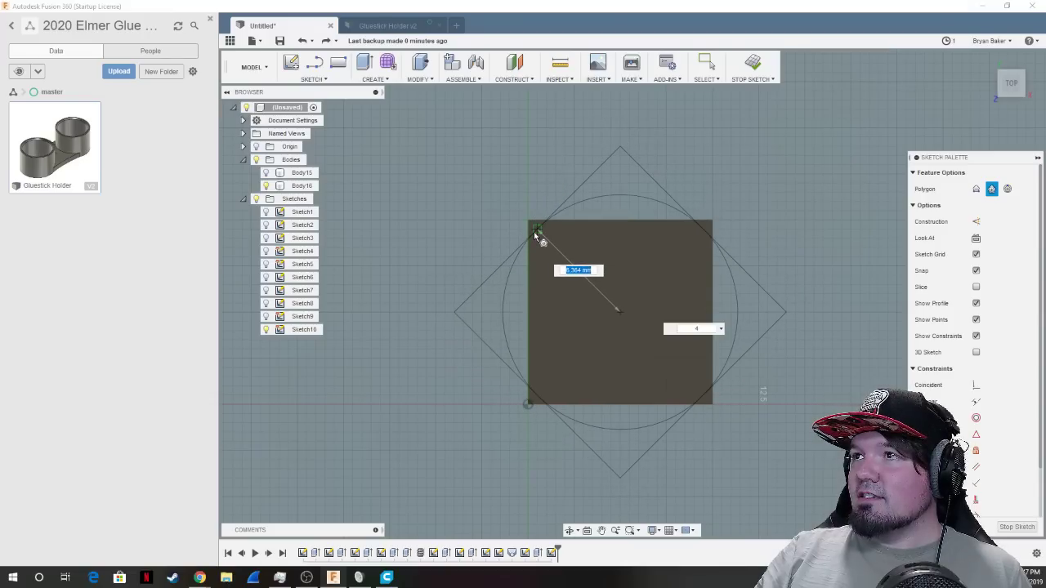
text(5)
key(Tab)
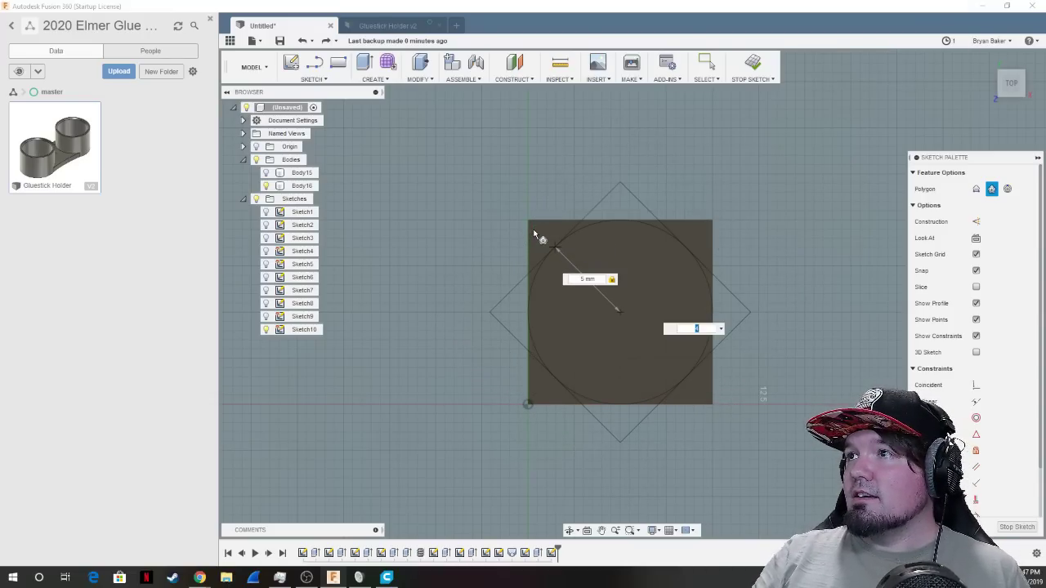
key(Tab)
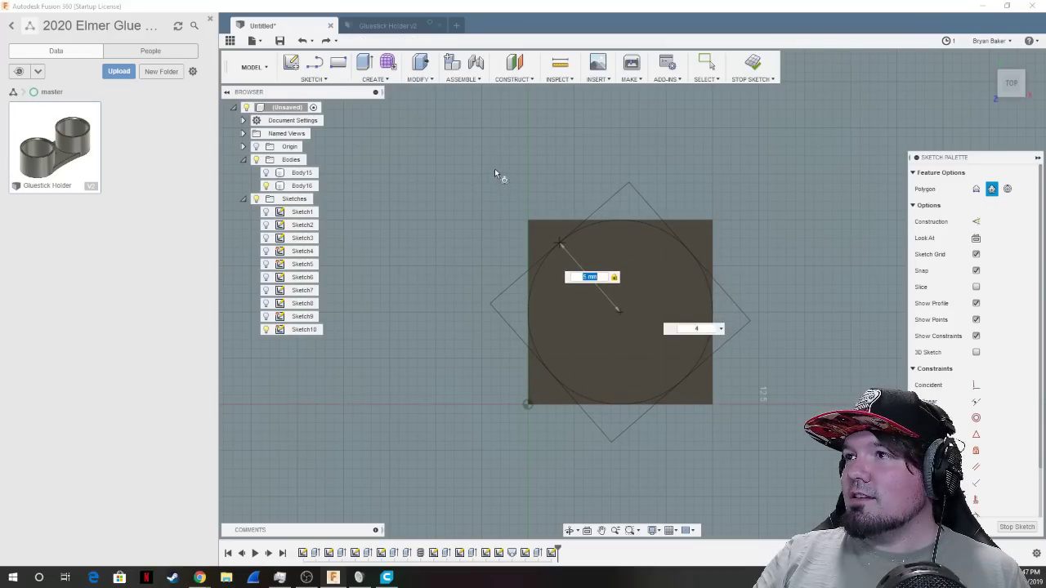
click(531, 219)
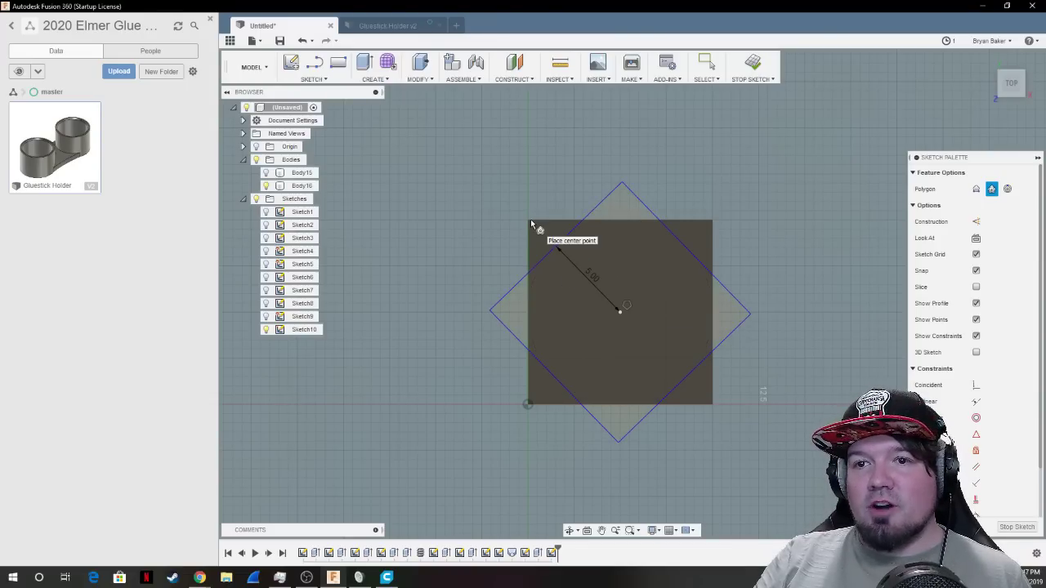
Tilt the view, finish Sketch10, and bring up the Body16 context menu.
click(1018, 90)
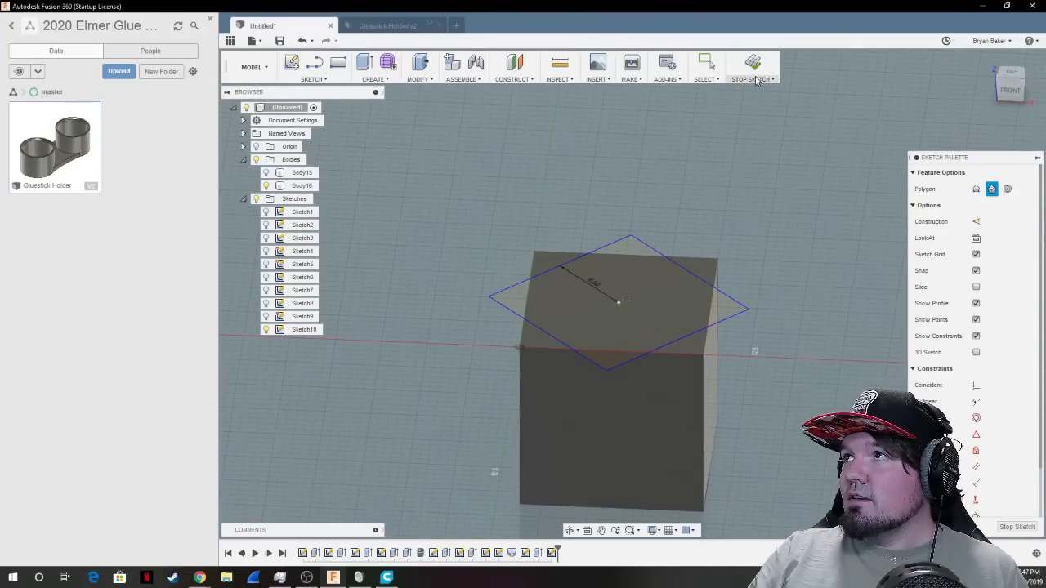
click(752, 78)
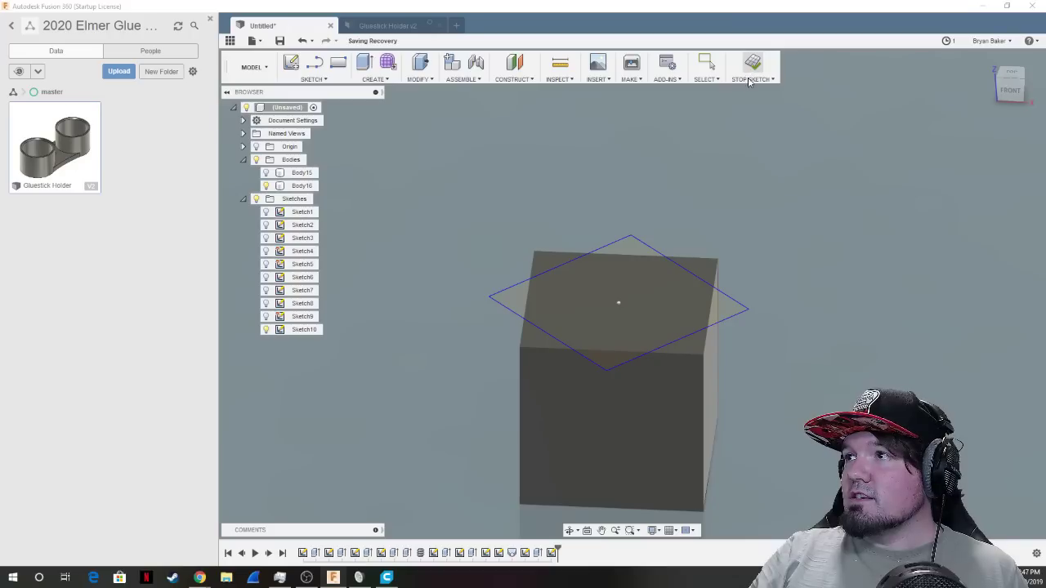
click(299, 185)
right_click(302, 187)
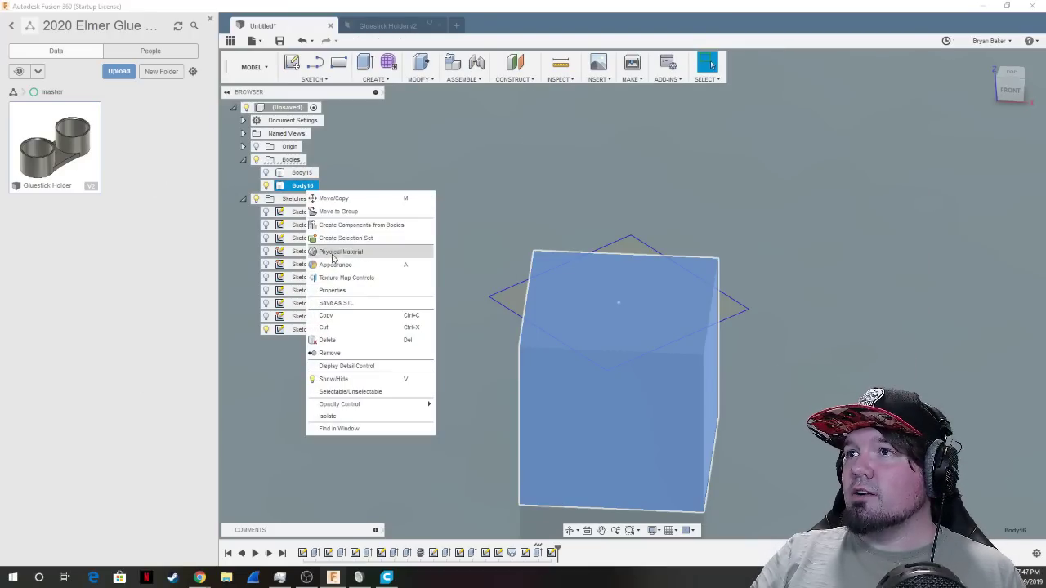
Delete the Body16 box and show Sketch9 again.
click(342, 339)
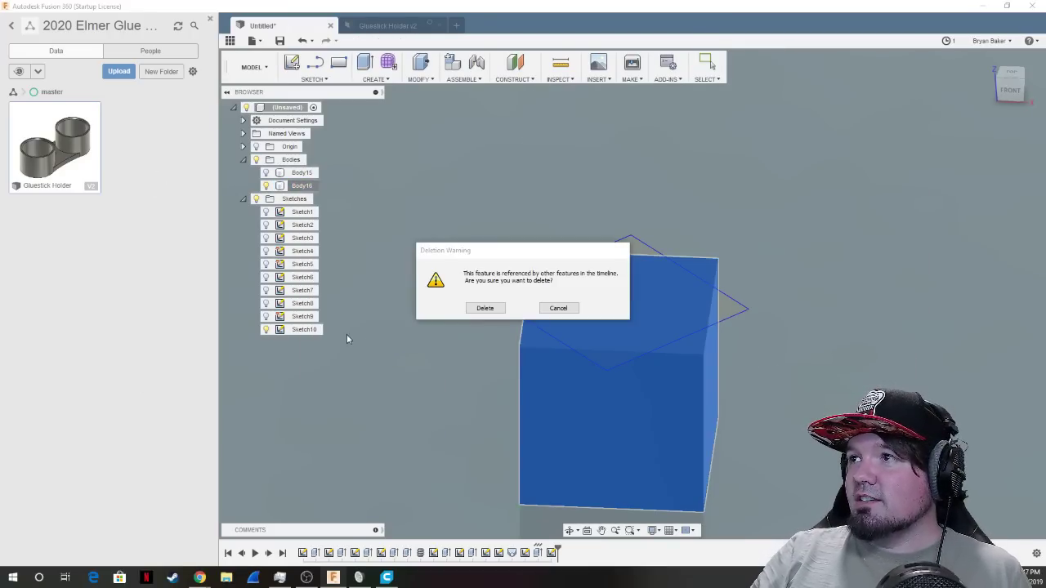
click(482, 309)
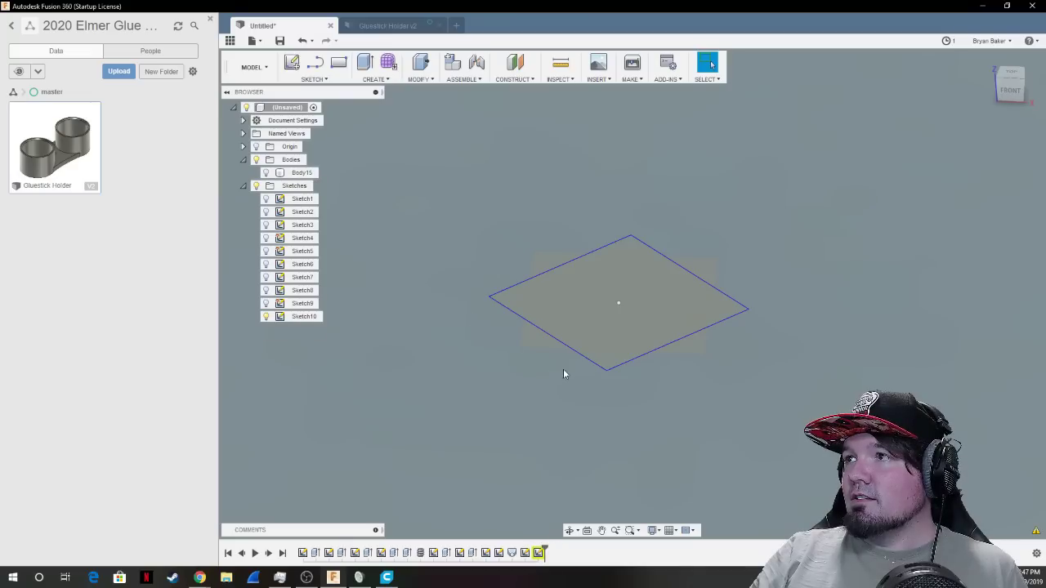
click(265, 303)
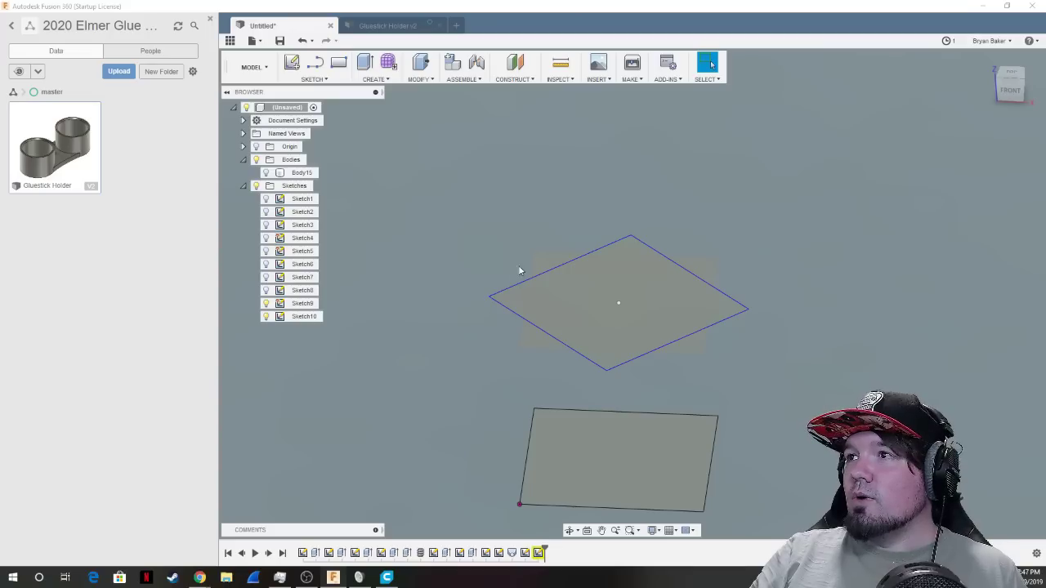
Select the lower Sketch9 rectangle profile and start a Loft from it.
click(549, 261)
click(536, 336)
click(689, 346)
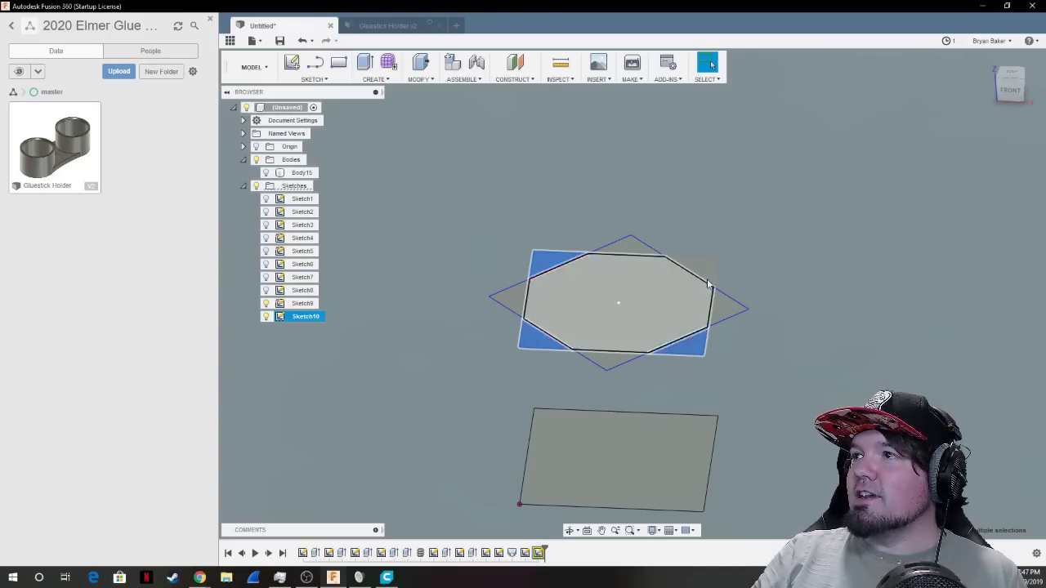
click(706, 282)
click(790, 325)
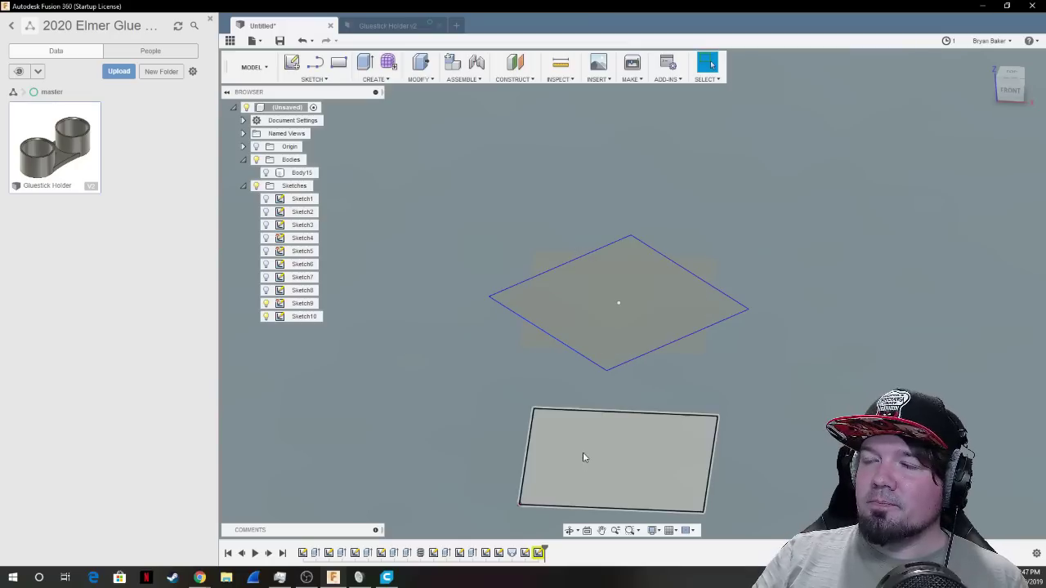
click(603, 460)
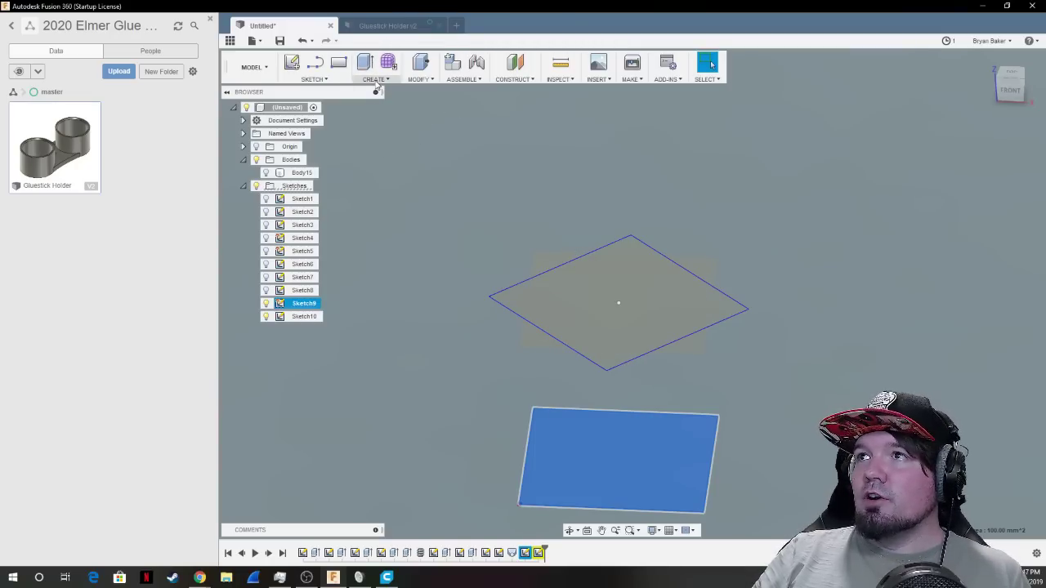
click(417, 82)
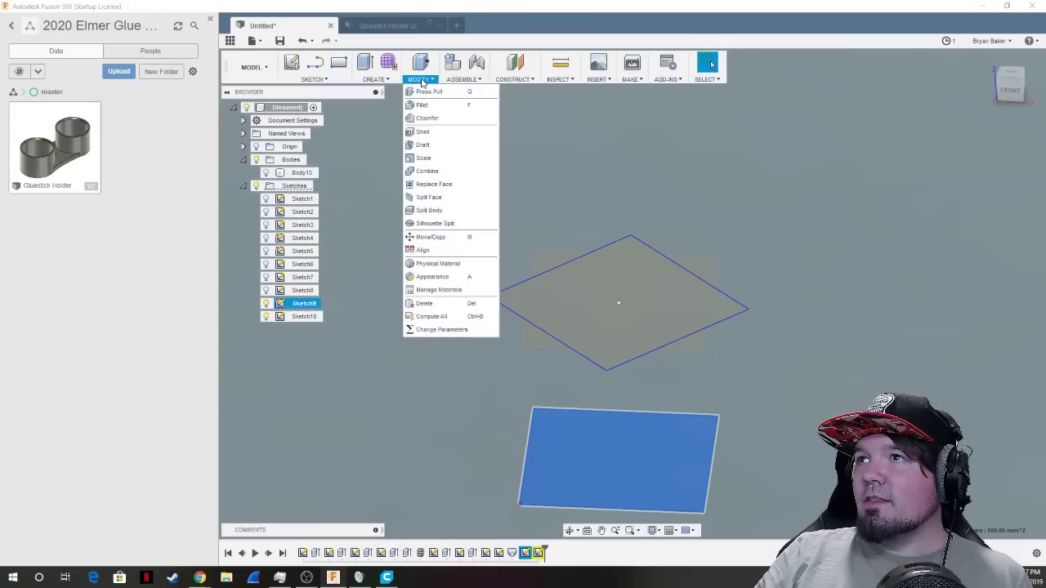
click(376, 79)
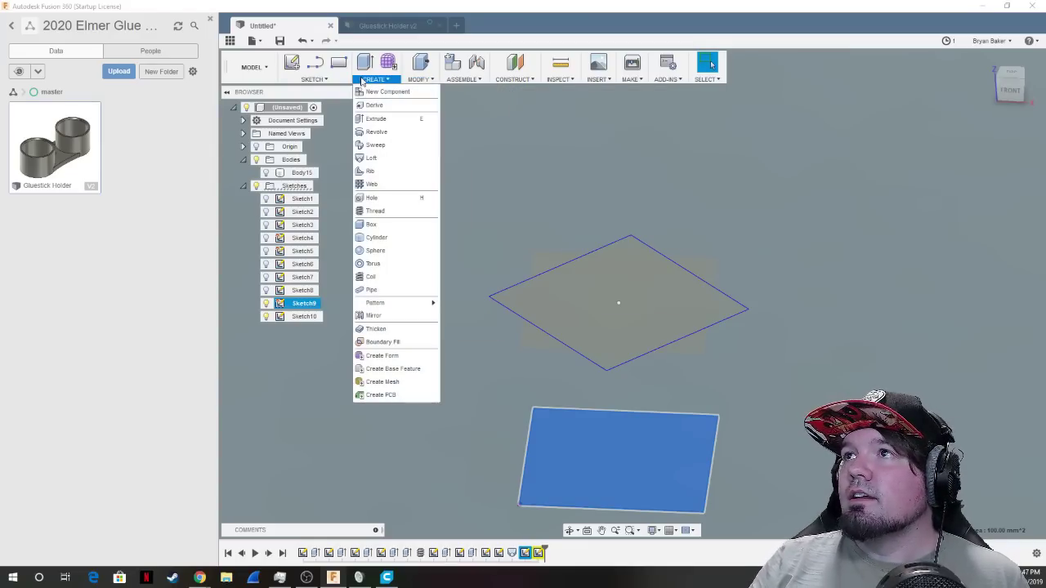
click(376, 157)
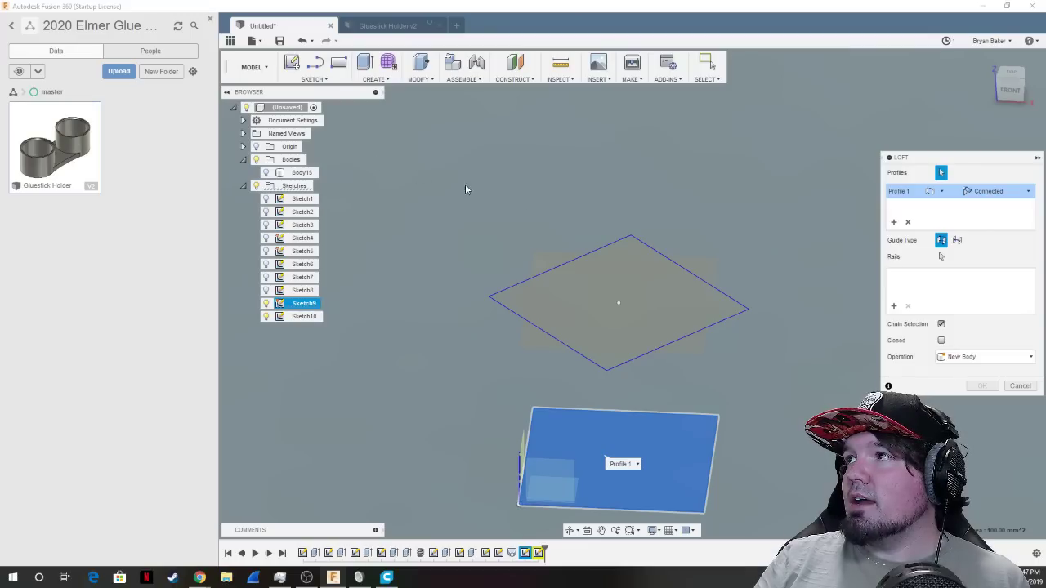
Add the upper sketch's inner shape and four corner triangles as the loft's second profile.
click(738, 309)
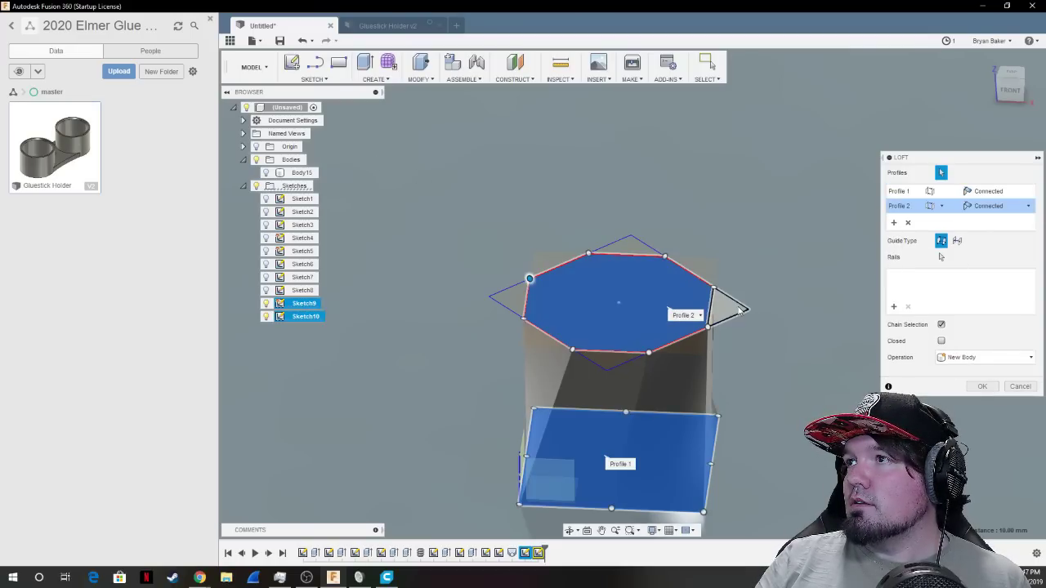
click(723, 311)
click(634, 248)
click(508, 296)
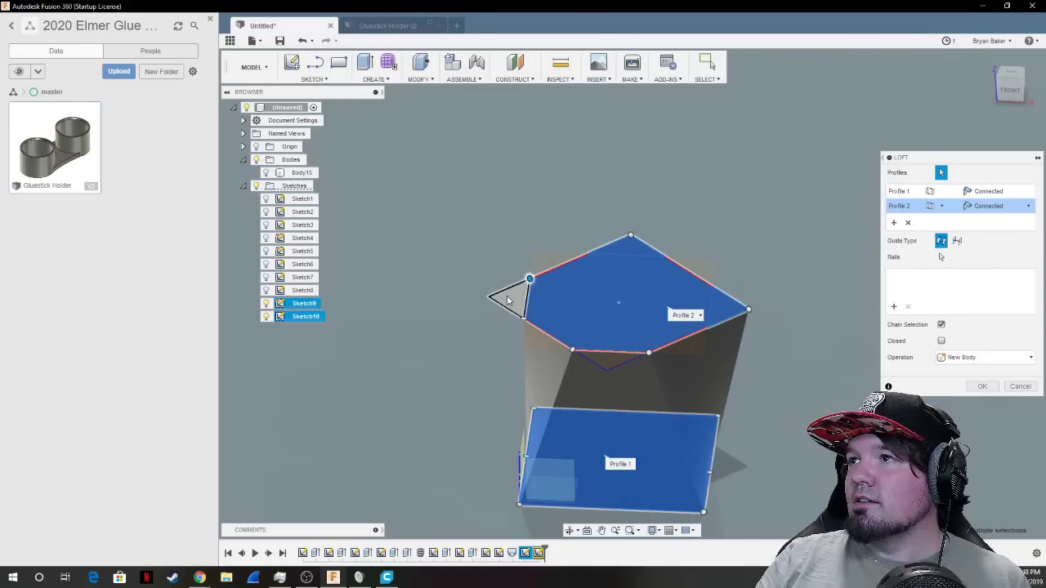
click(599, 368)
Accept the twisted loft as new body Body17 and begin an extrusion.
click(998, 88)
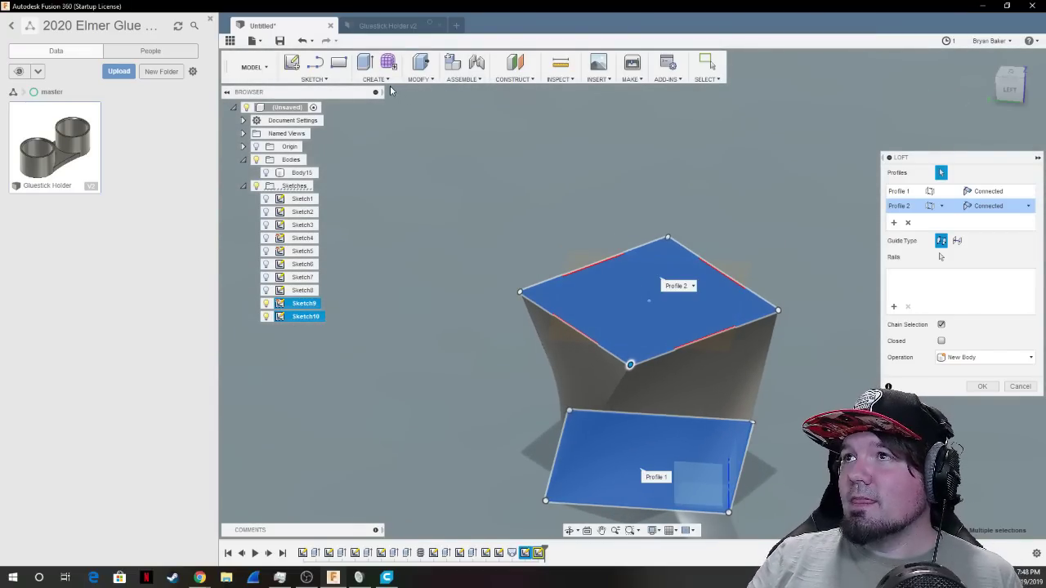
click(375, 79)
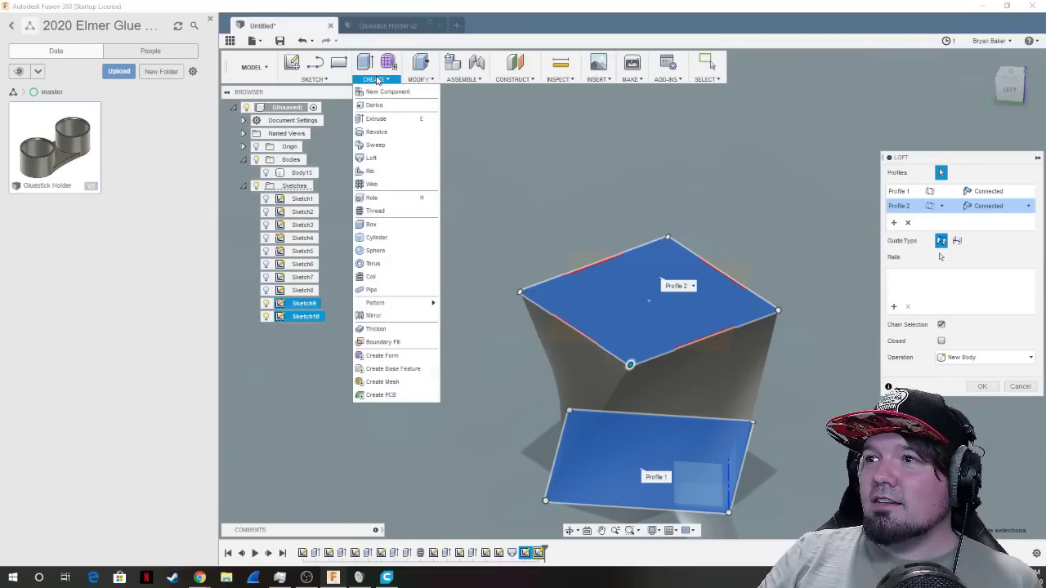
mouse_move(410, 80)
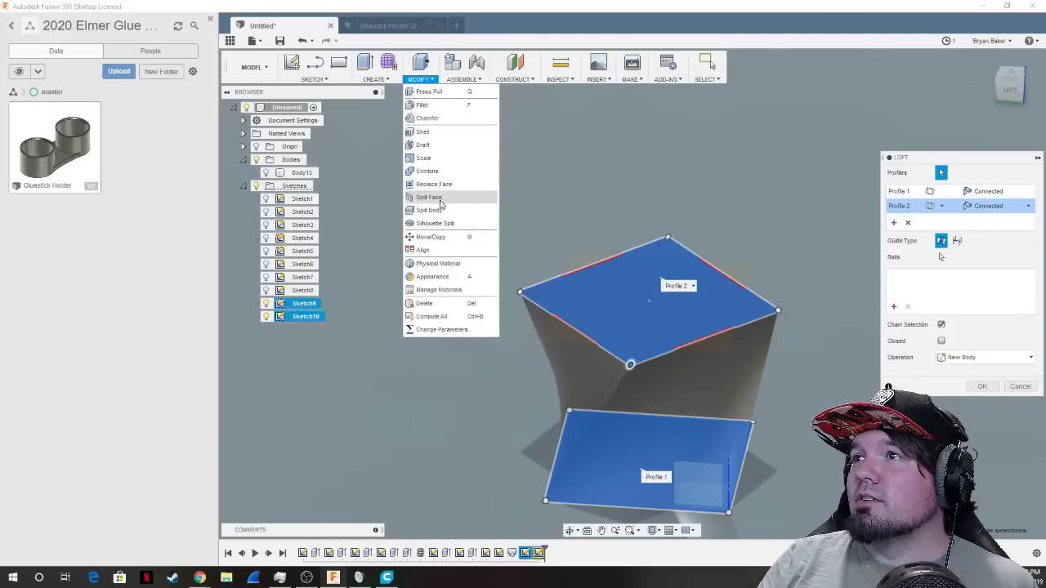
mouse_move(462, 82)
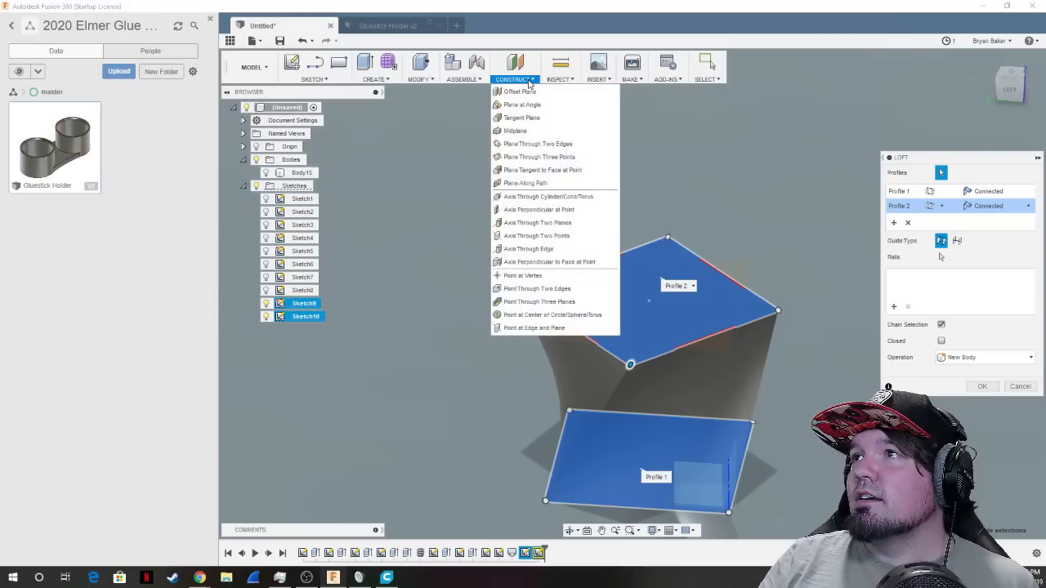
mouse_move(376, 80)
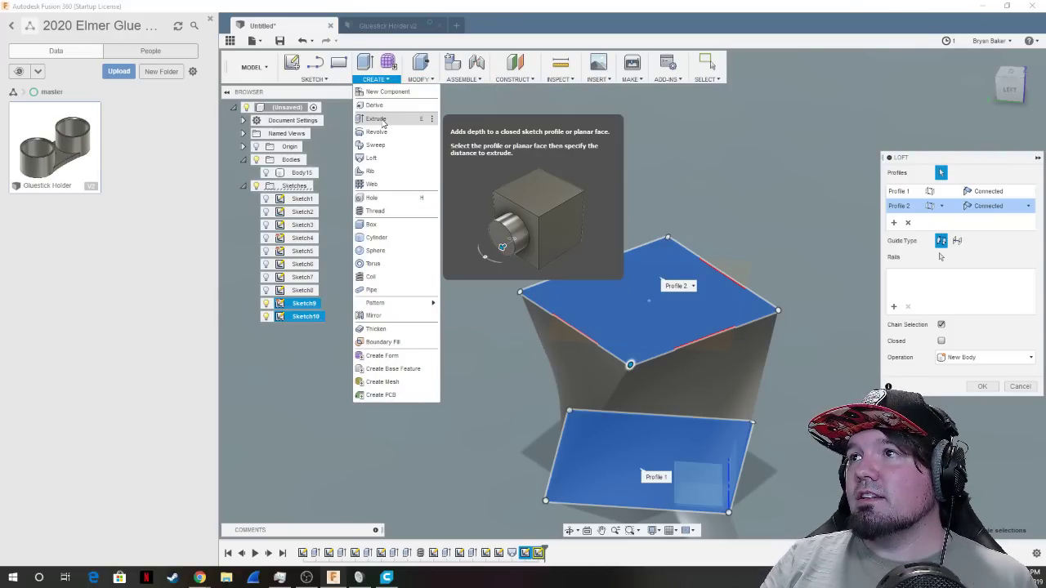
click(383, 121)
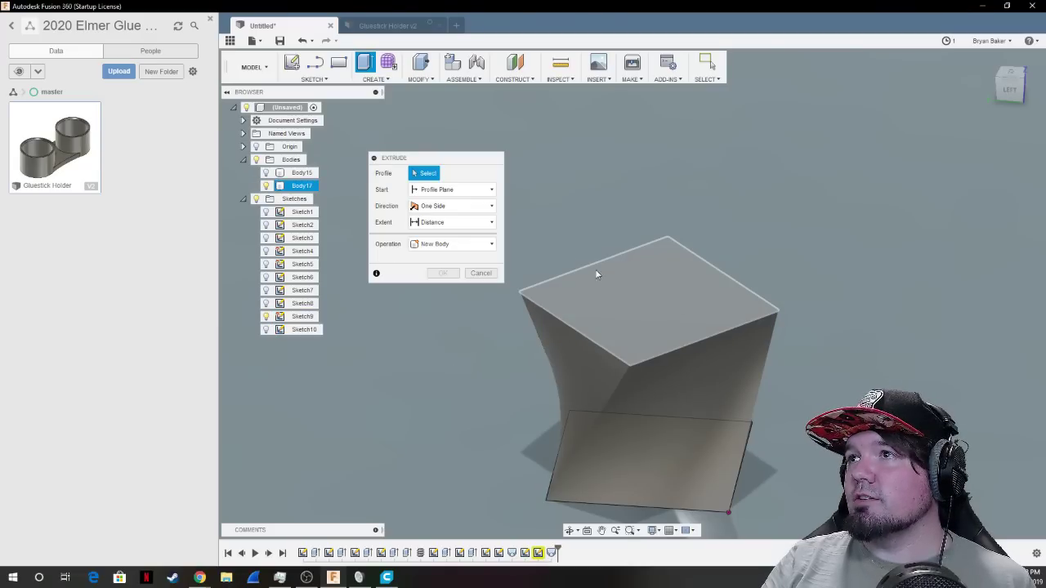
Pull the loft's top face up about 9 mm, review Direction, Start and Extent, then cancel.
click(629, 298)
drag(633, 287, 653, 131)
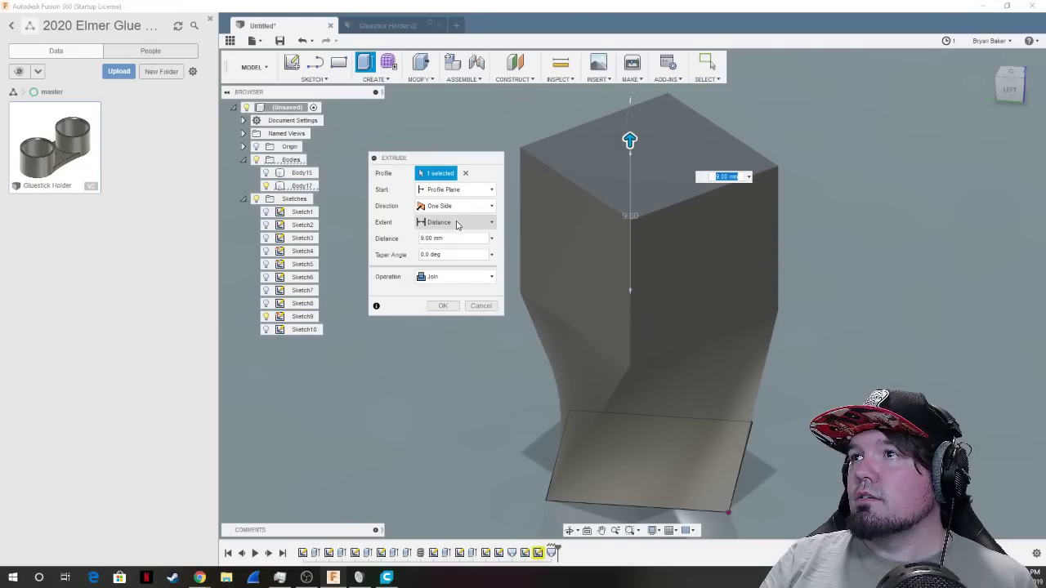
click(456, 208)
click(458, 204)
click(470, 191)
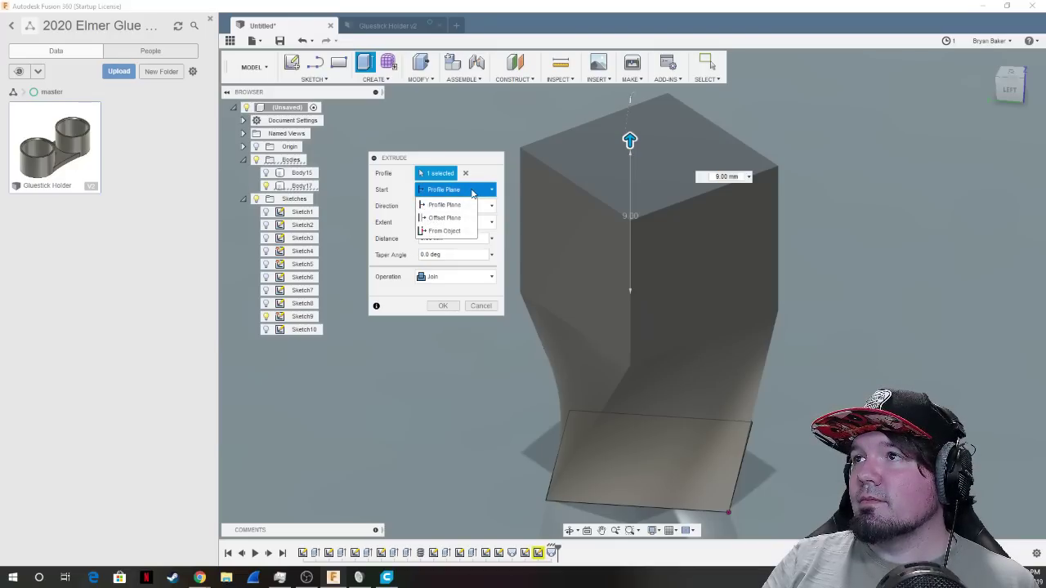
click(478, 190)
click(462, 223)
click(445, 236)
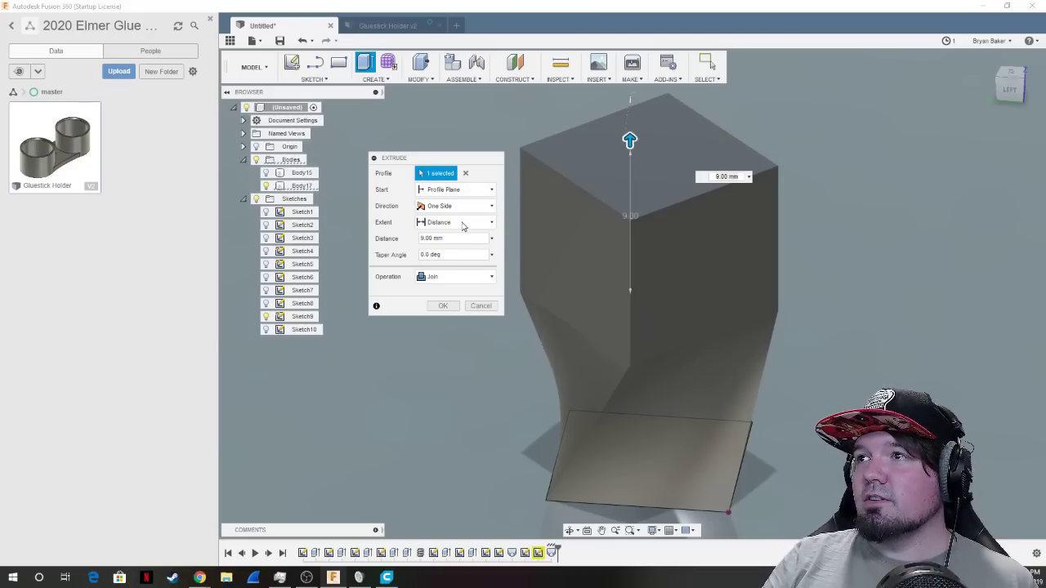
click(480, 305)
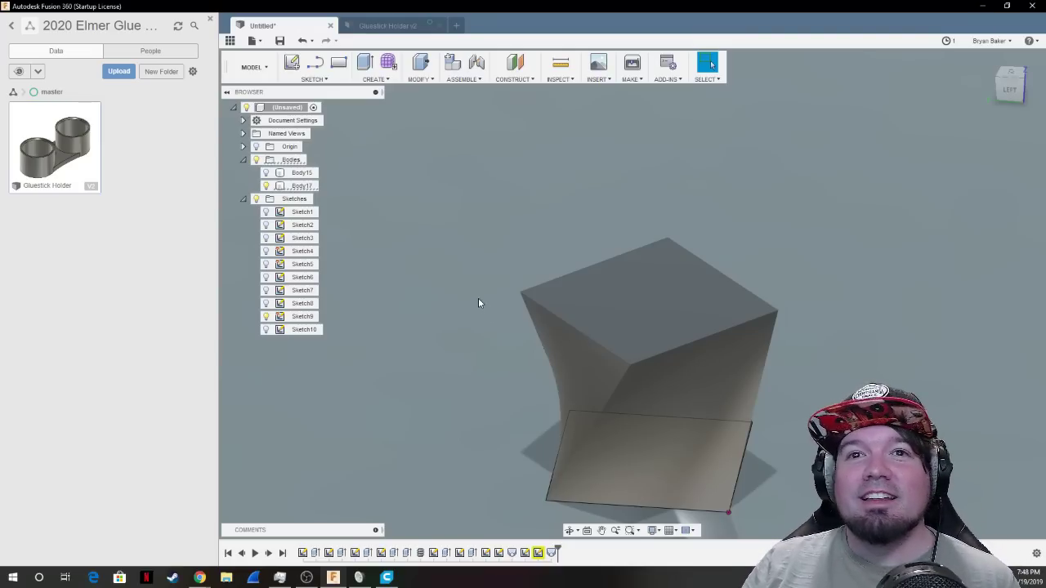
click(420, 74)
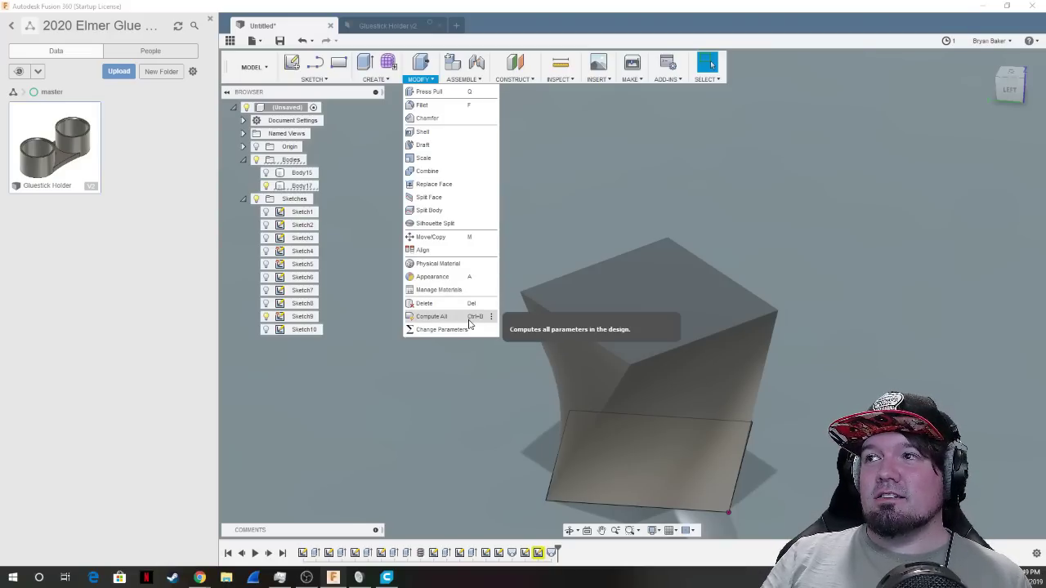
click(388, 80)
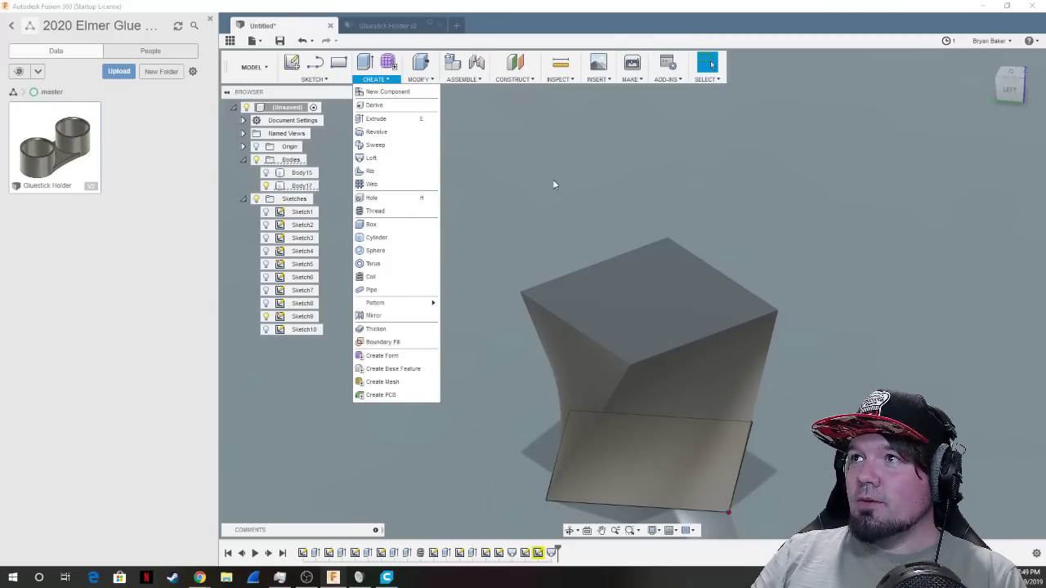
click(546, 130)
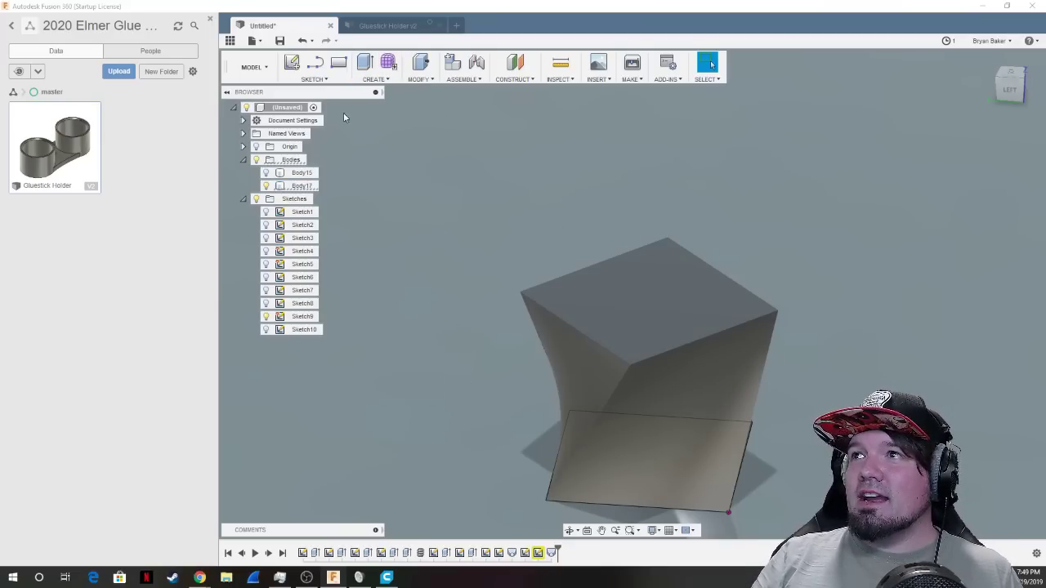
click(667, 316)
click(298, 188)
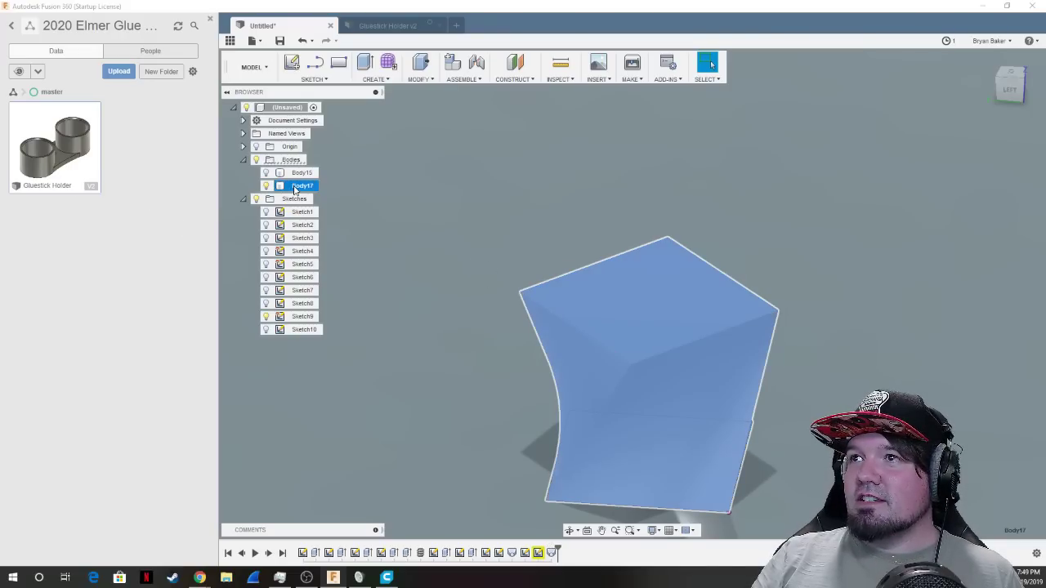
Delete the loft body and start a new sketch on the origin plane.
key(Delete)
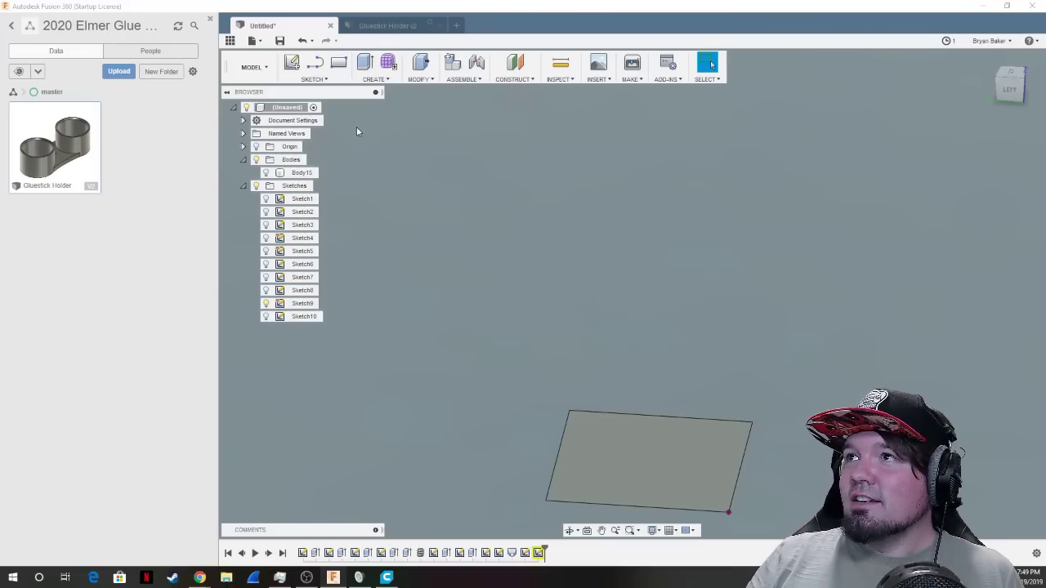
click(291, 62)
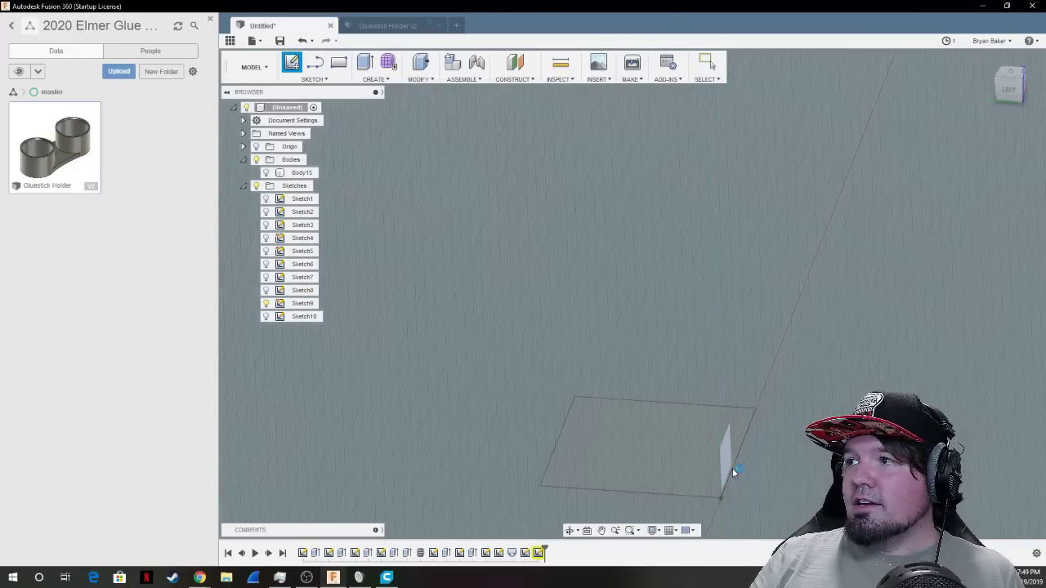
click(732, 468)
scroll(563, 123, up, 2)
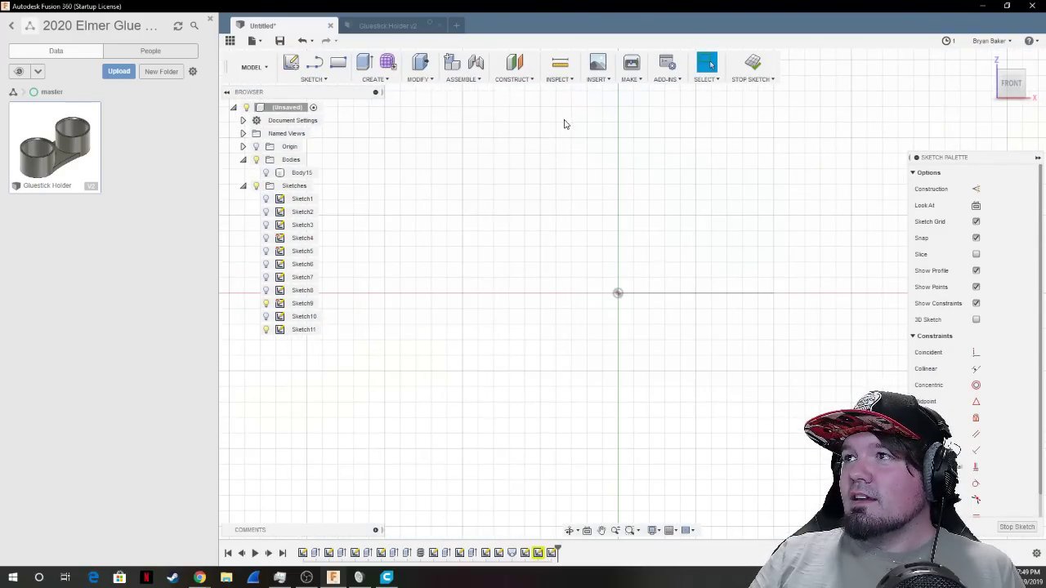
scroll(542, 172, down, 2)
scroll(597, 101, up, 2)
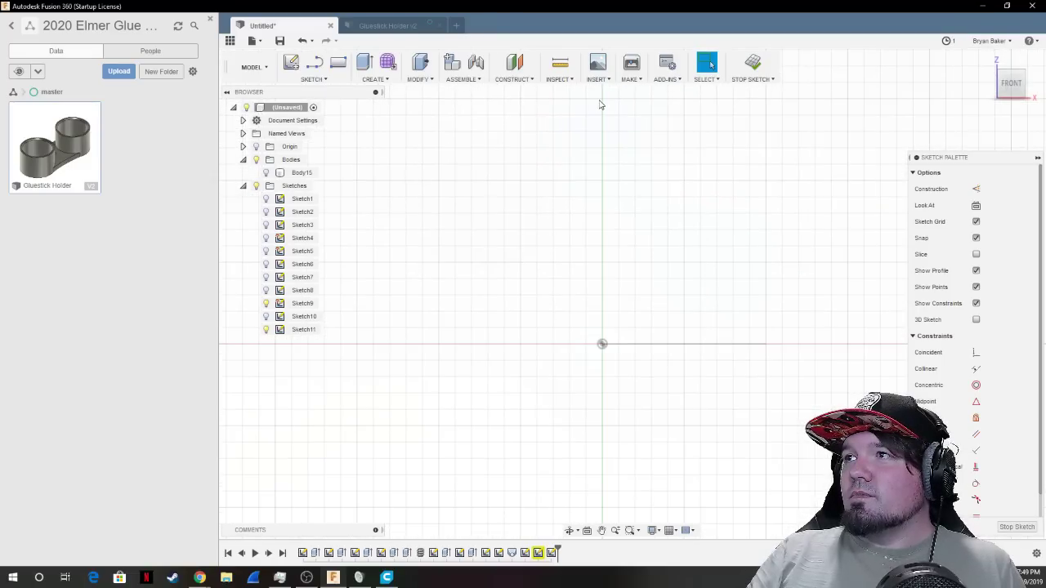
Draw a small right triangle with its corner at the origin.
click(314, 63)
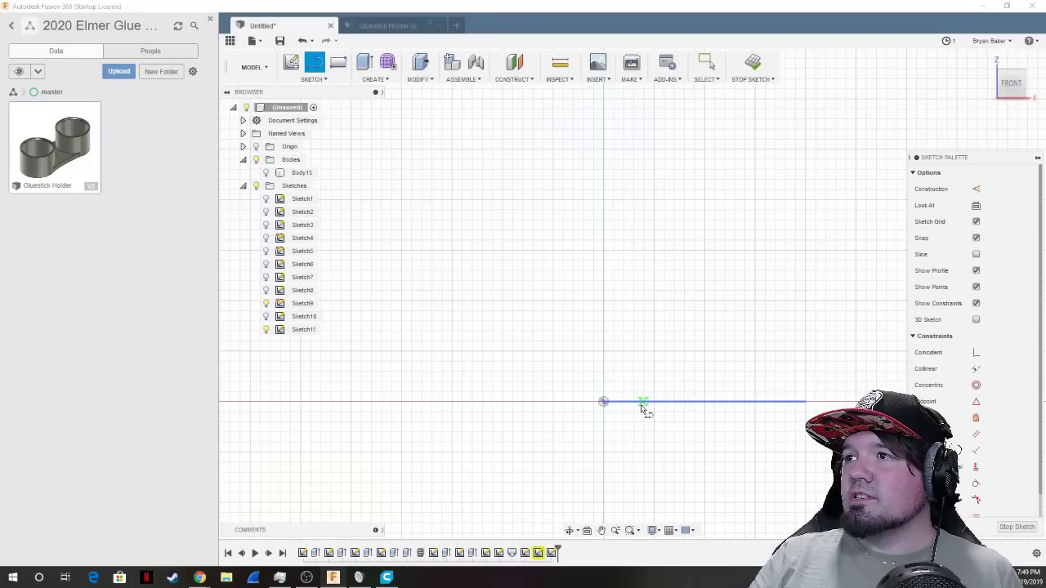
click(553, 402)
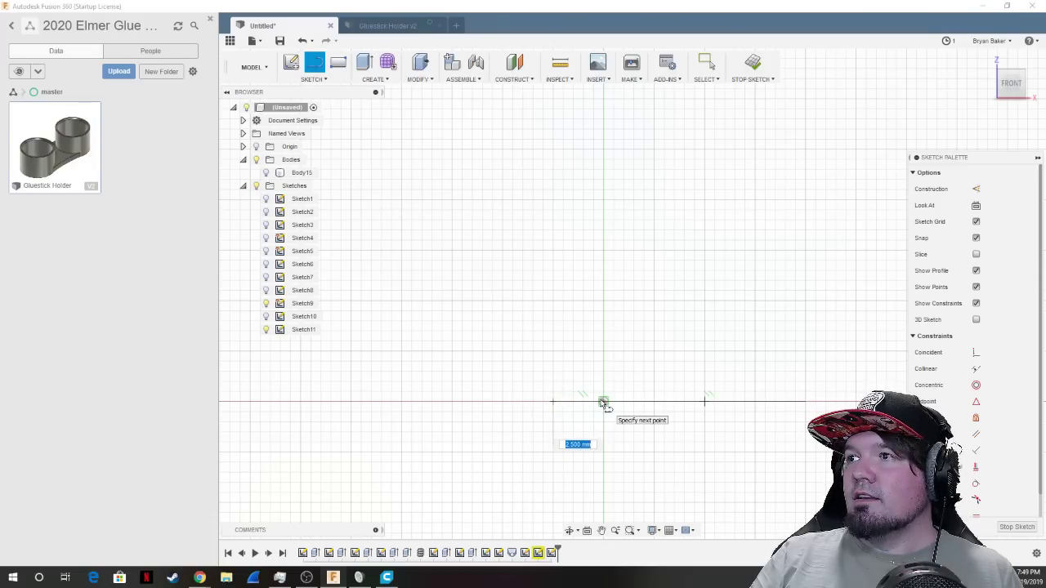
click(603, 401)
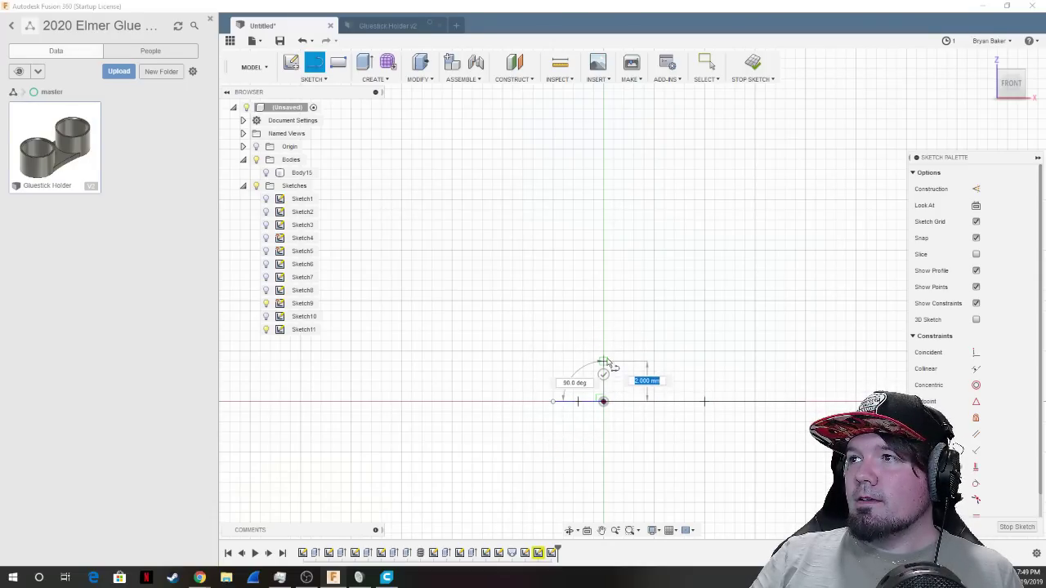
click(603, 351)
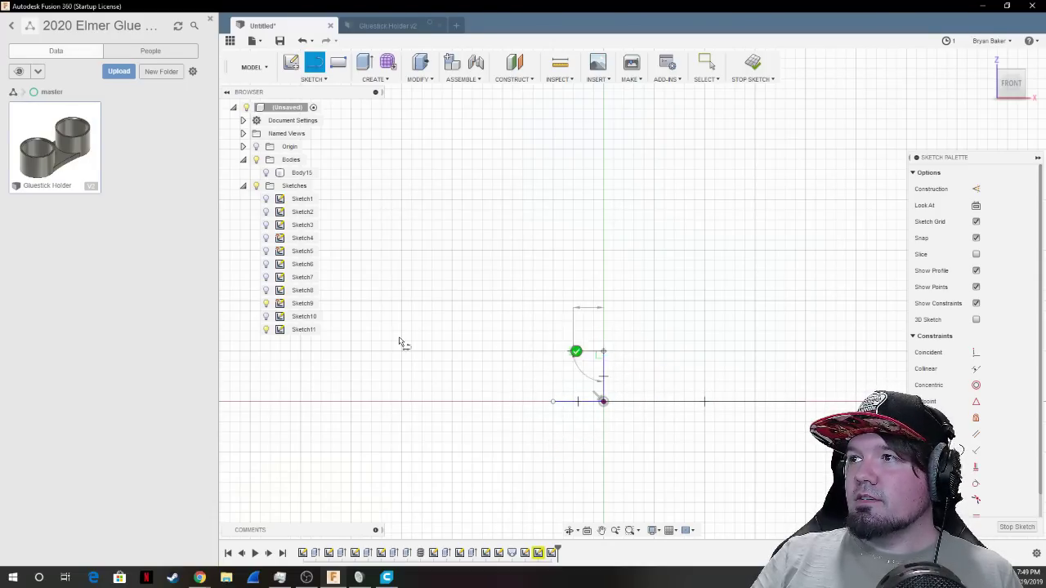
click(554, 402)
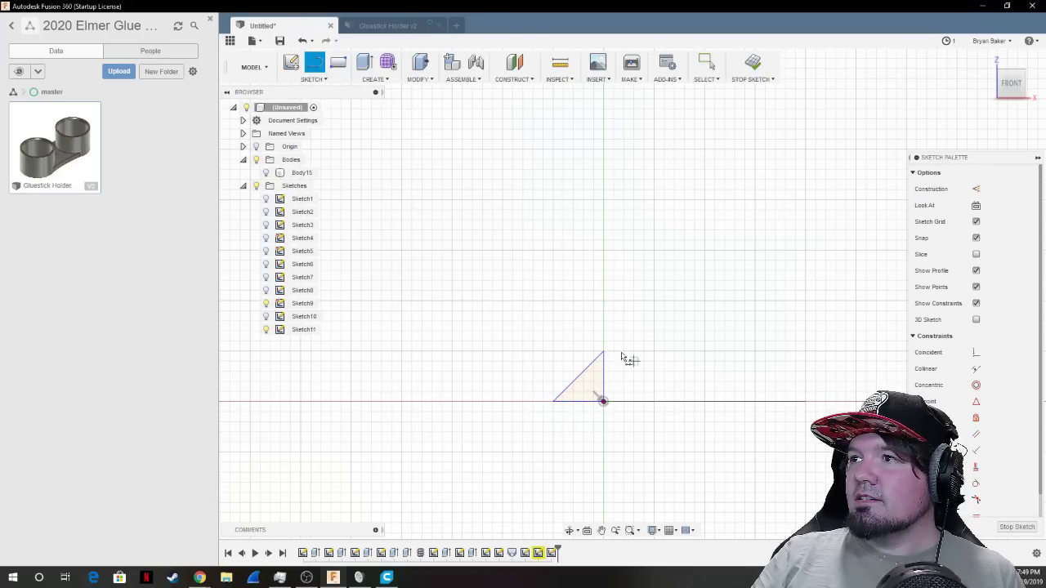
Add a three-point arc from the triangle's top corner to its bottom-left corner.
click(315, 81)
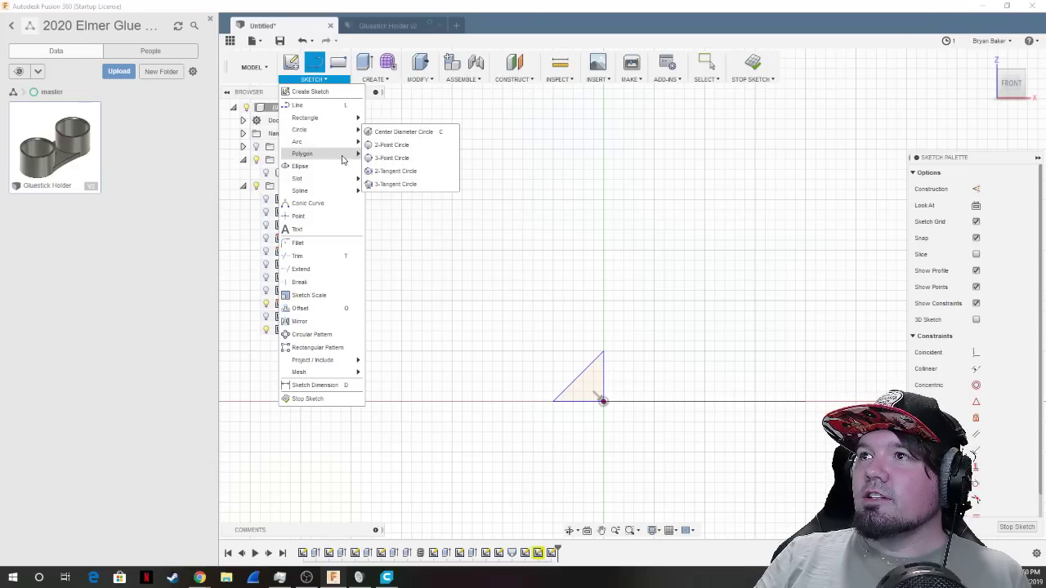
mouse_move(326, 142)
click(390, 144)
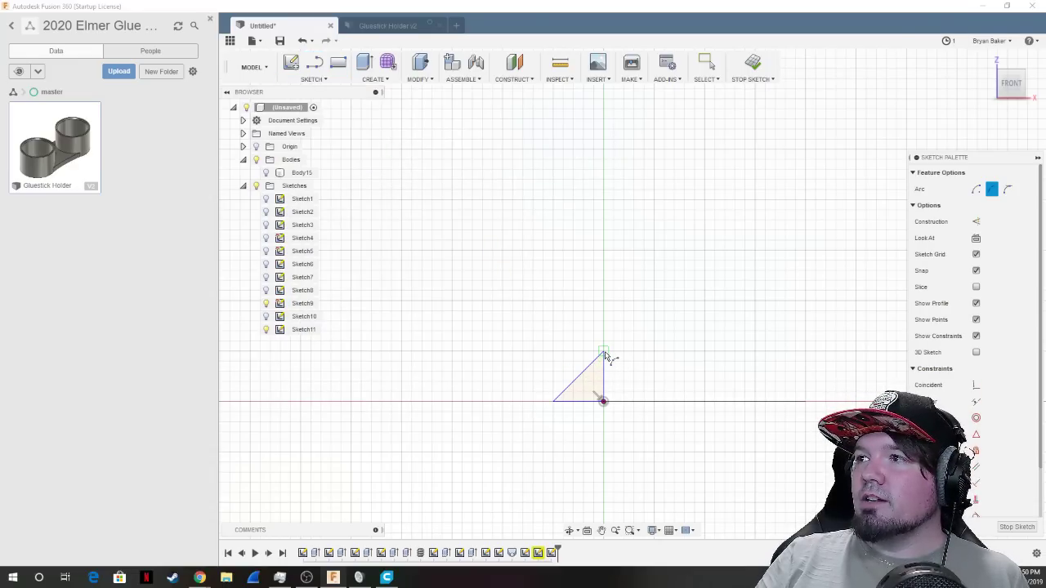
click(604, 355)
click(554, 400)
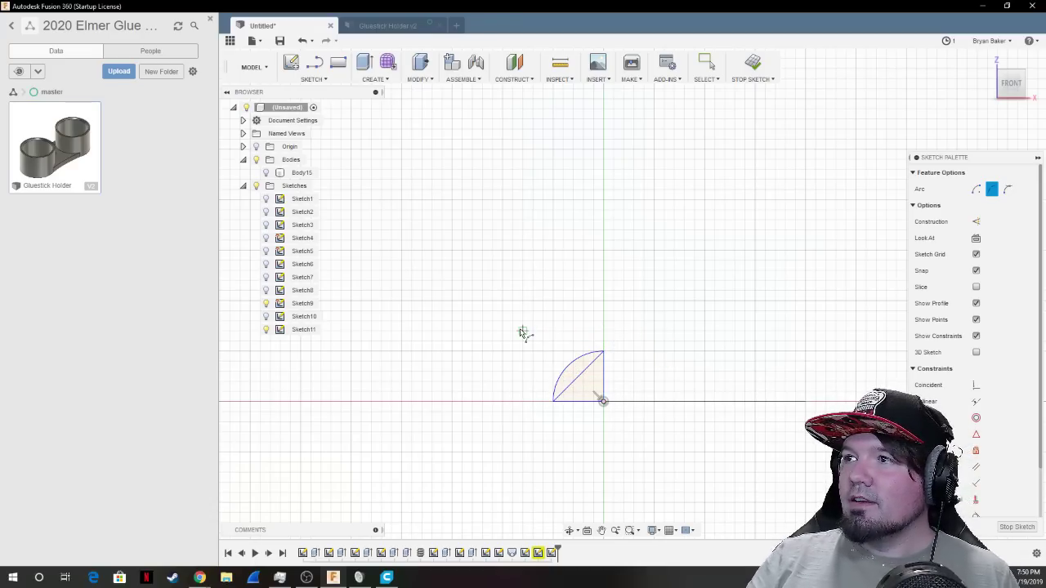
Draw a short line up from the arc's top and a 2 mm horizontal segment.
click(315, 63)
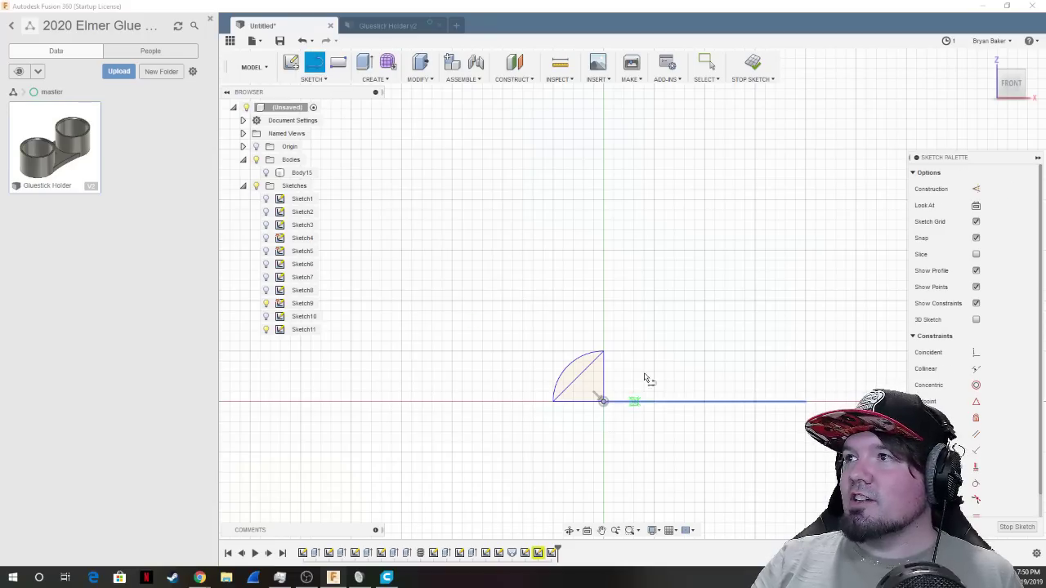
click(603, 353)
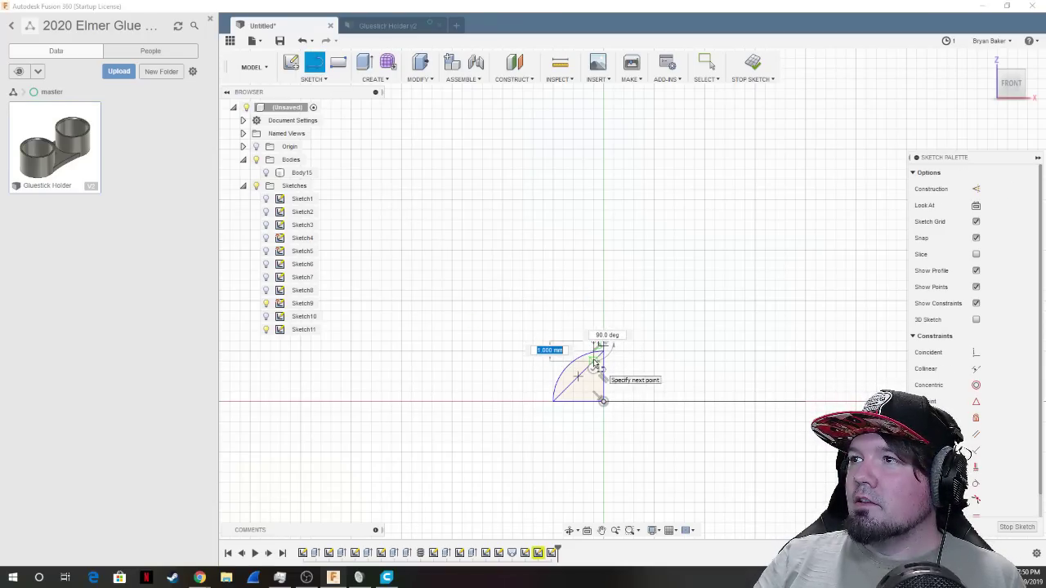
click(602, 343)
click(600, 343)
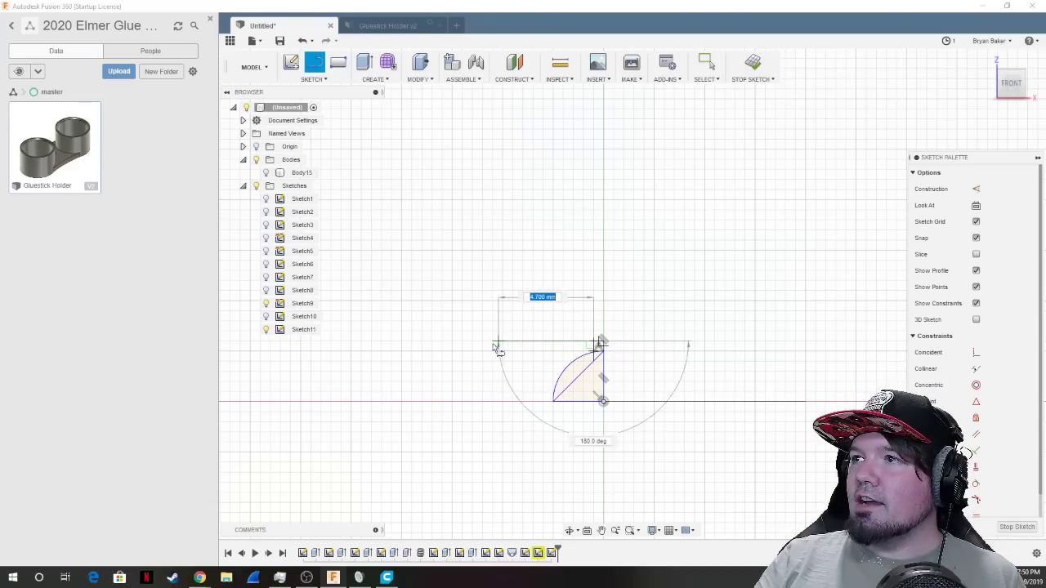
click(554, 344)
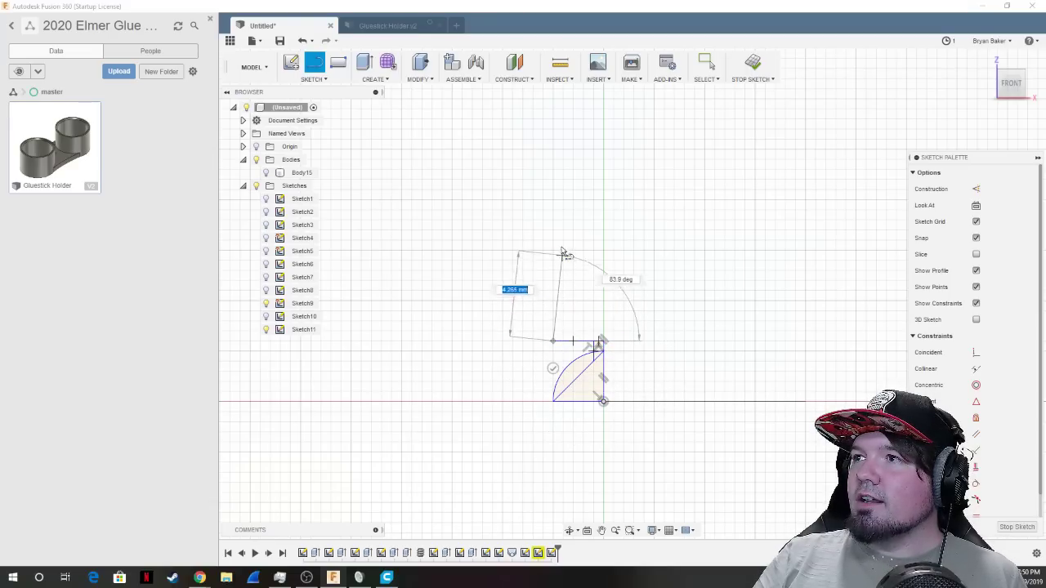
Add the 20 mm vertical side and 6.5 mm slanted nose, close down the axis, and finish the sketch.
scroll(560, 152, down, 2)
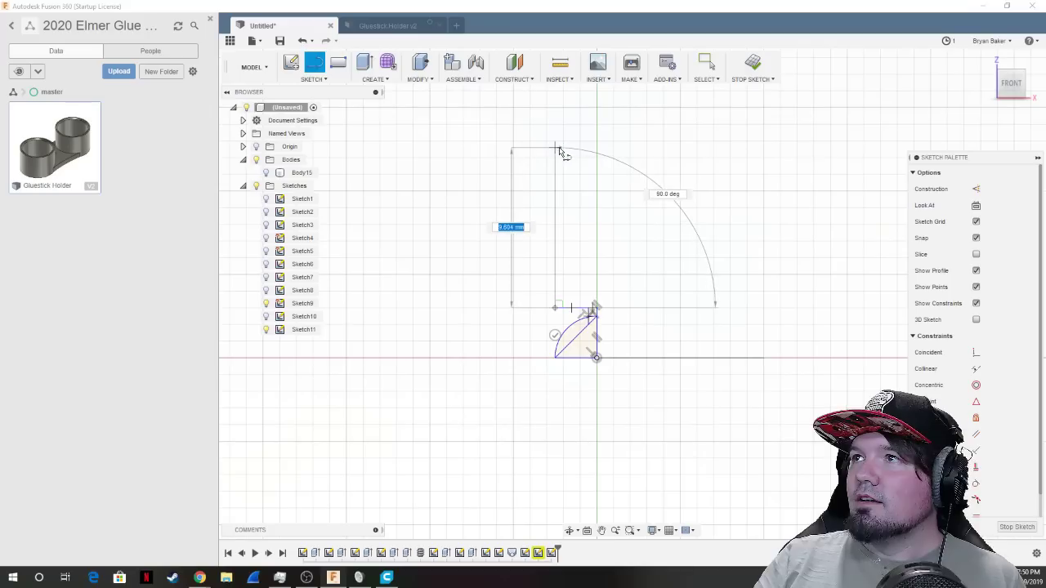
scroll(497, 285, down, 3)
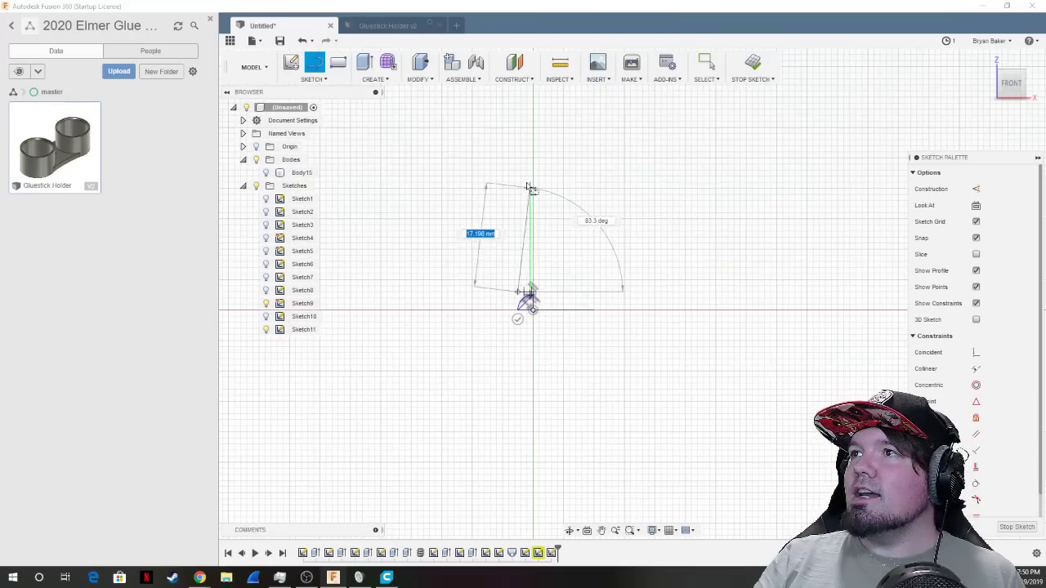
click(517, 174)
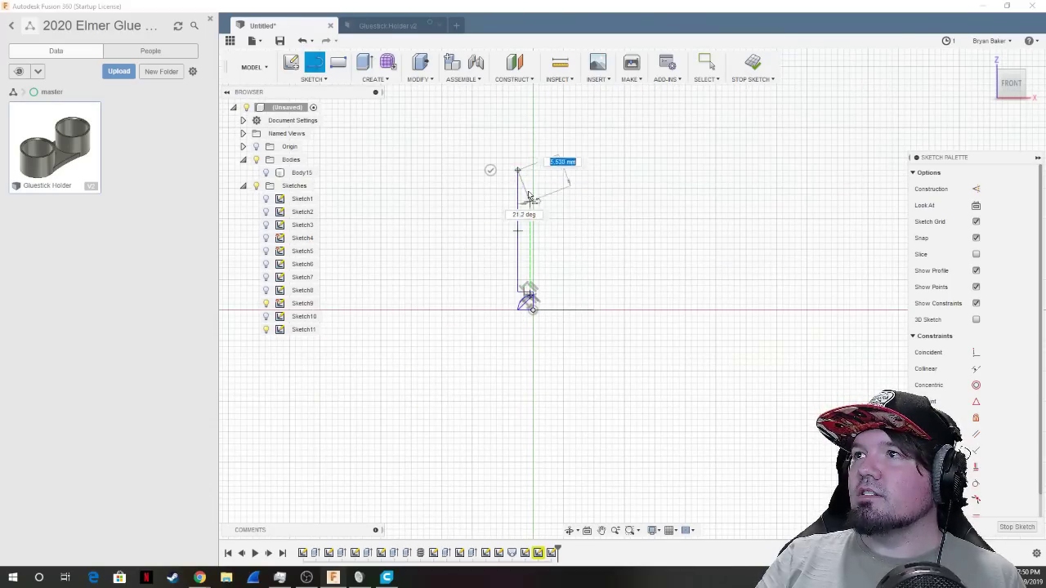
scroll(527, 171, up, 3)
scroll(524, 166, up, 1)
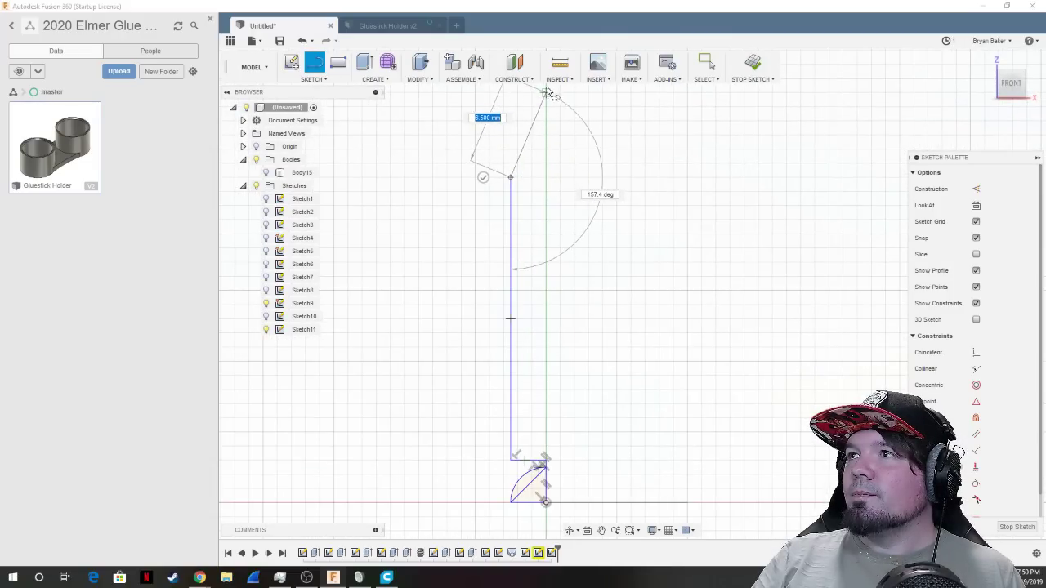
click(546, 94)
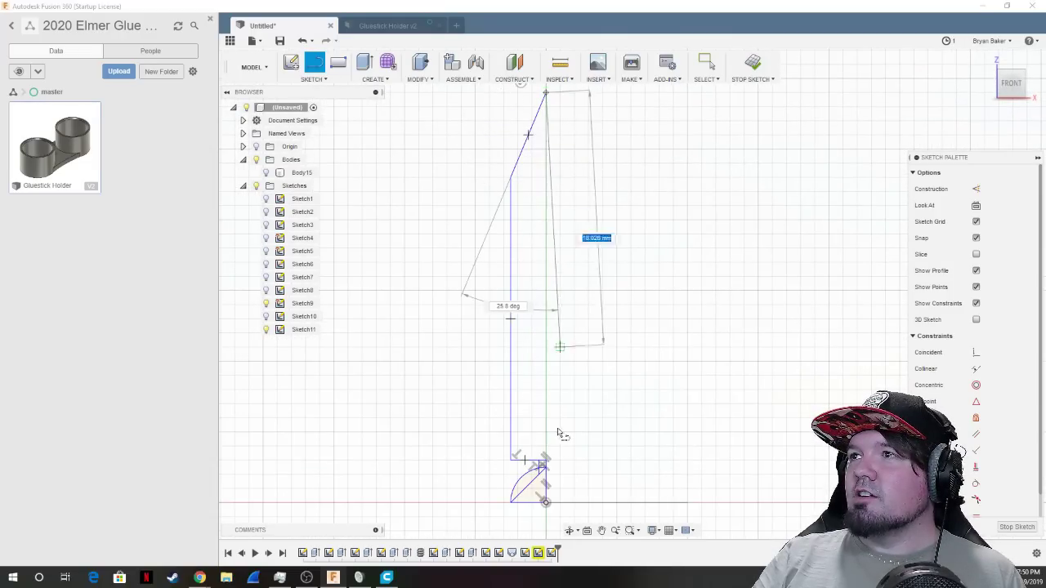
click(545, 459)
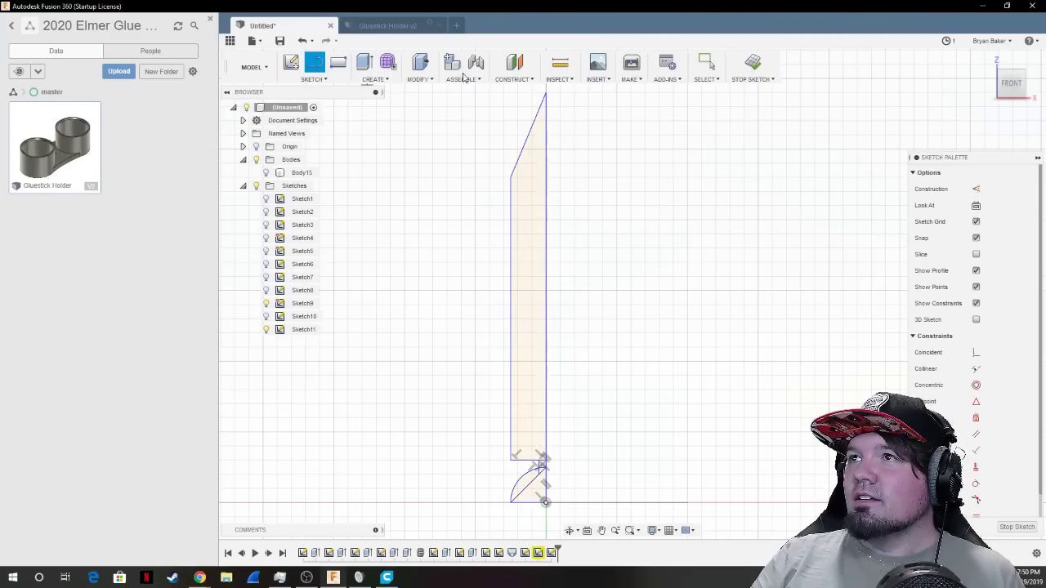
click(754, 65)
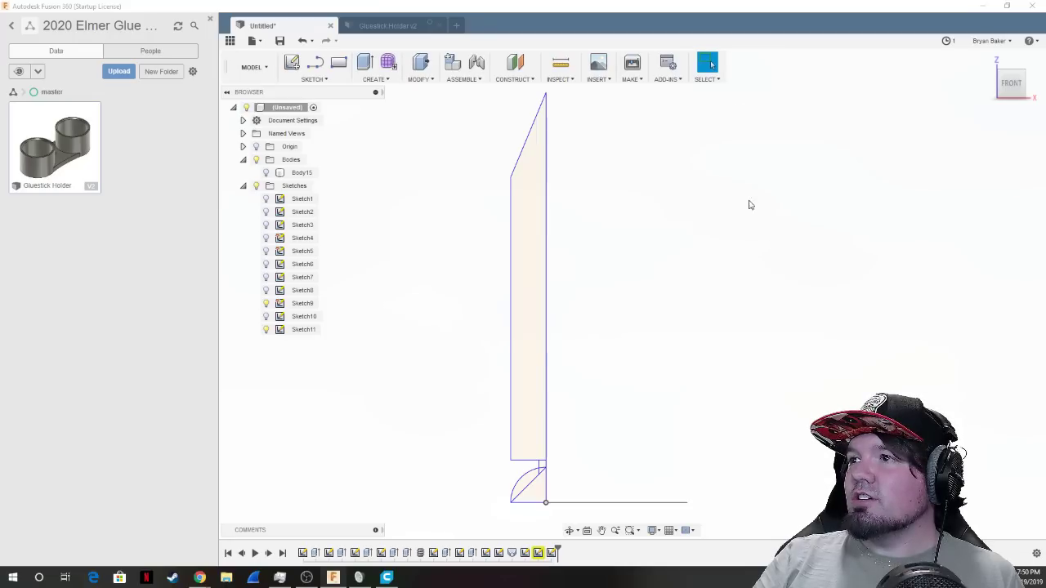
Revolve the tall body and two quarter-circle base profiles about the centre line.
click(418, 79)
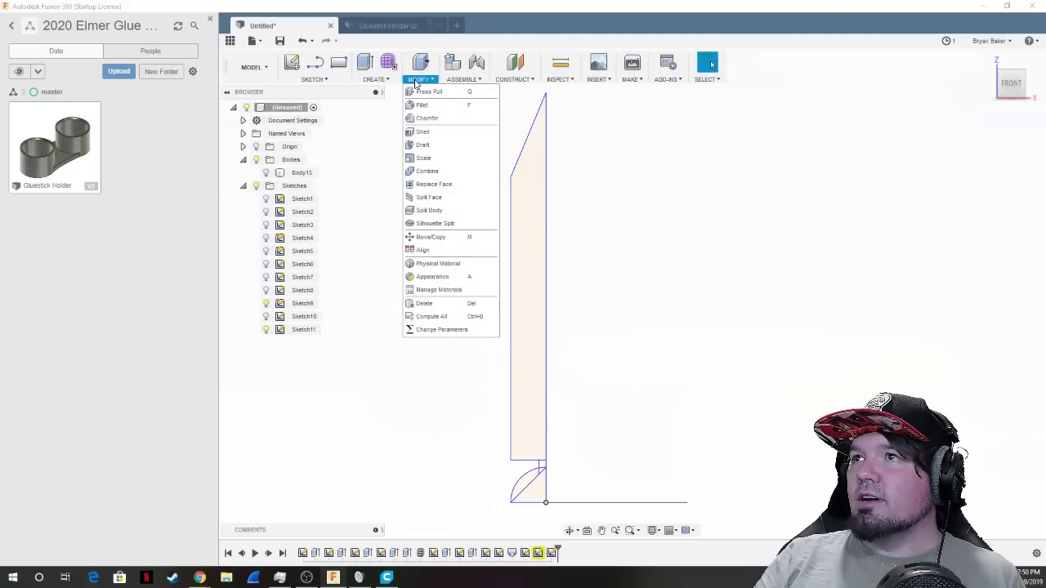
mouse_move(374, 79)
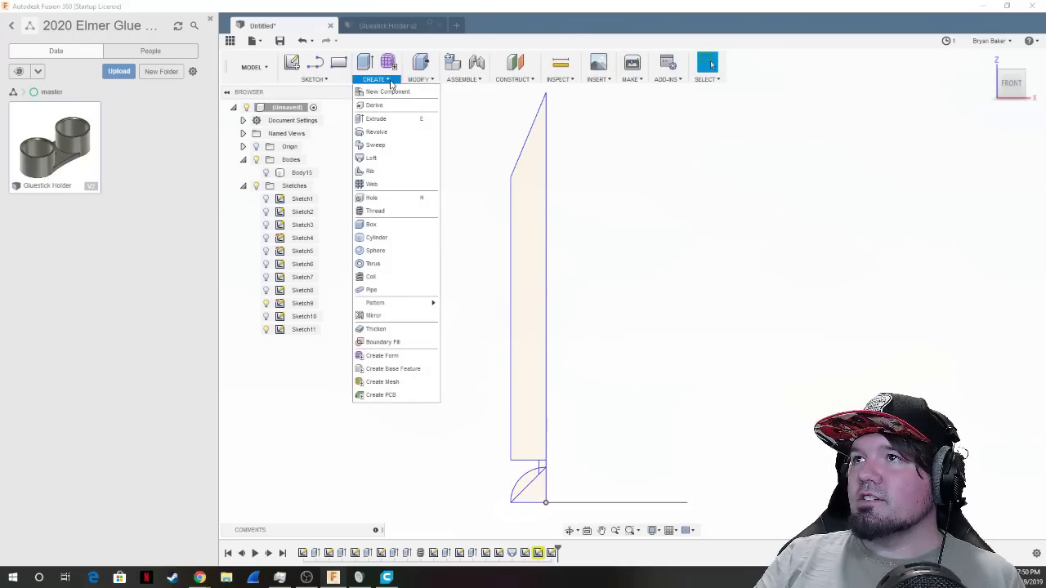
click(384, 133)
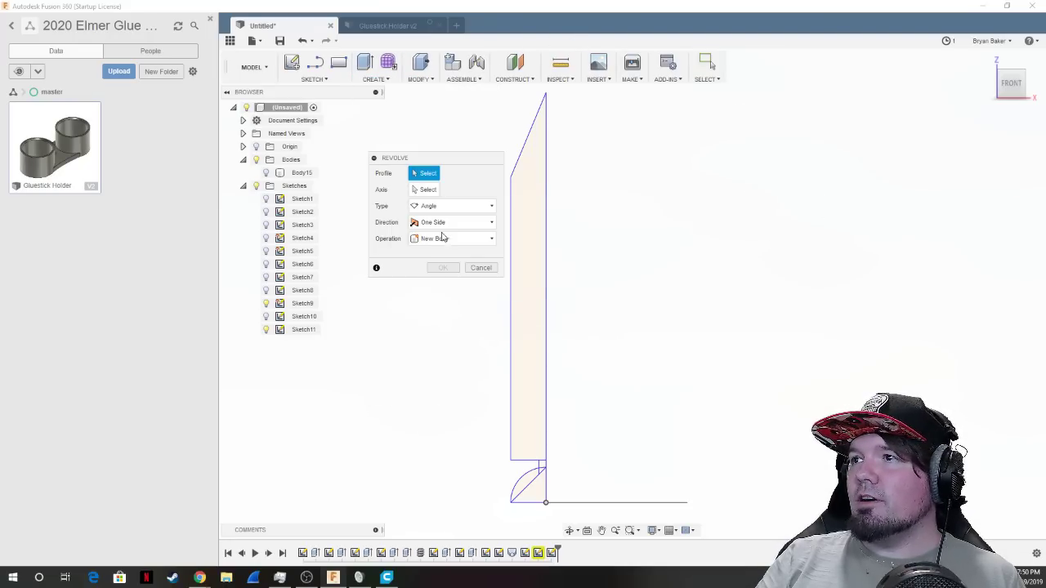
click(526, 270)
click(521, 490)
click(541, 473)
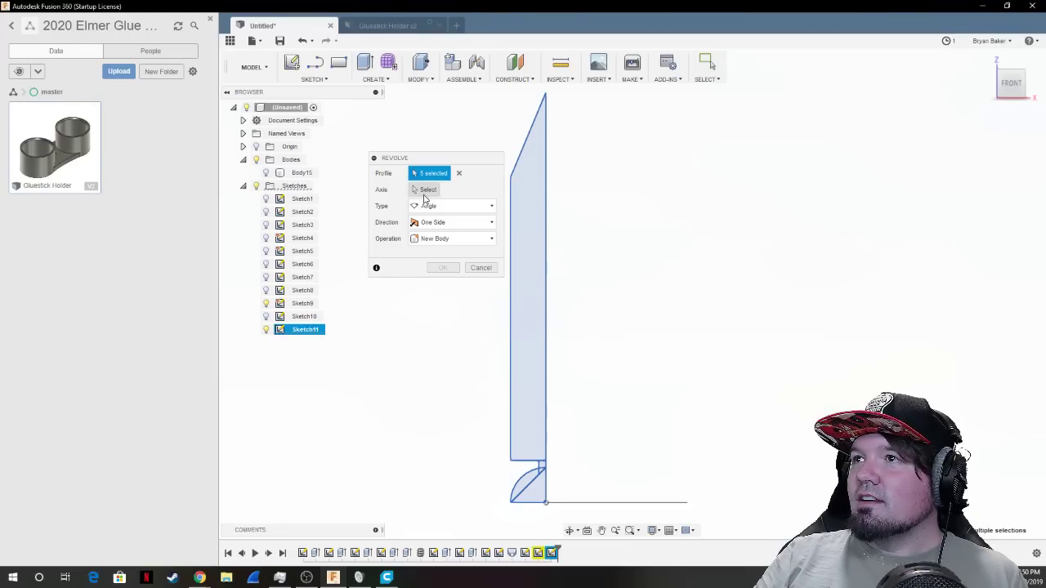
click(426, 192)
click(1019, 87)
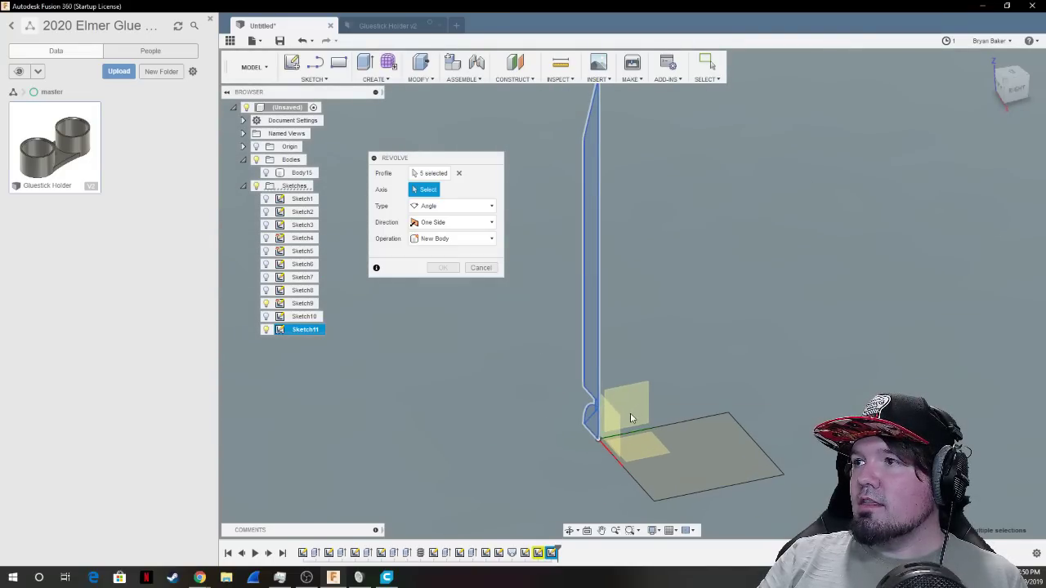
click(599, 347)
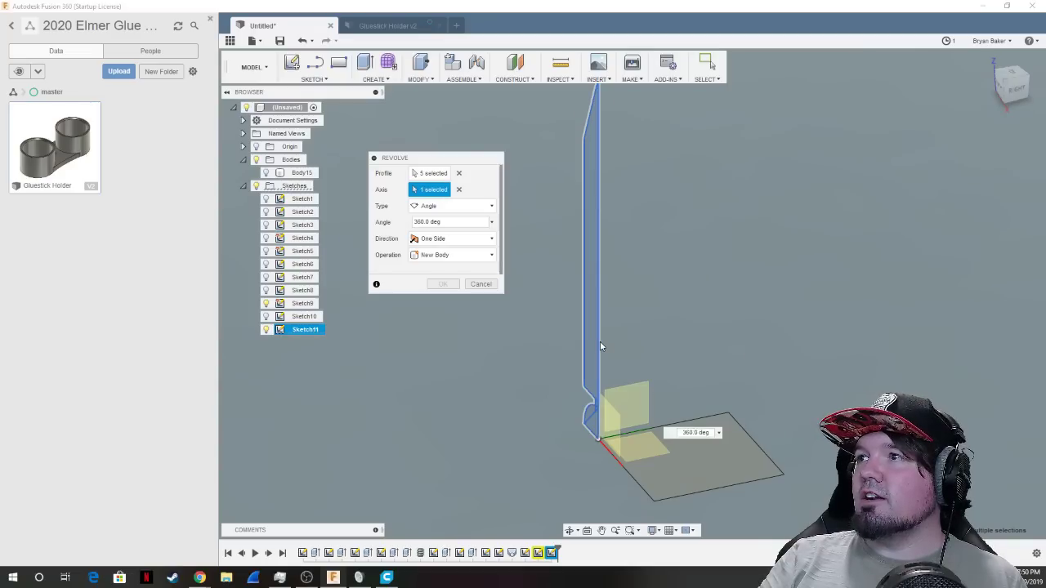
Set the revolve angle to 360° and confirm the rocket body.
click(1014, 85)
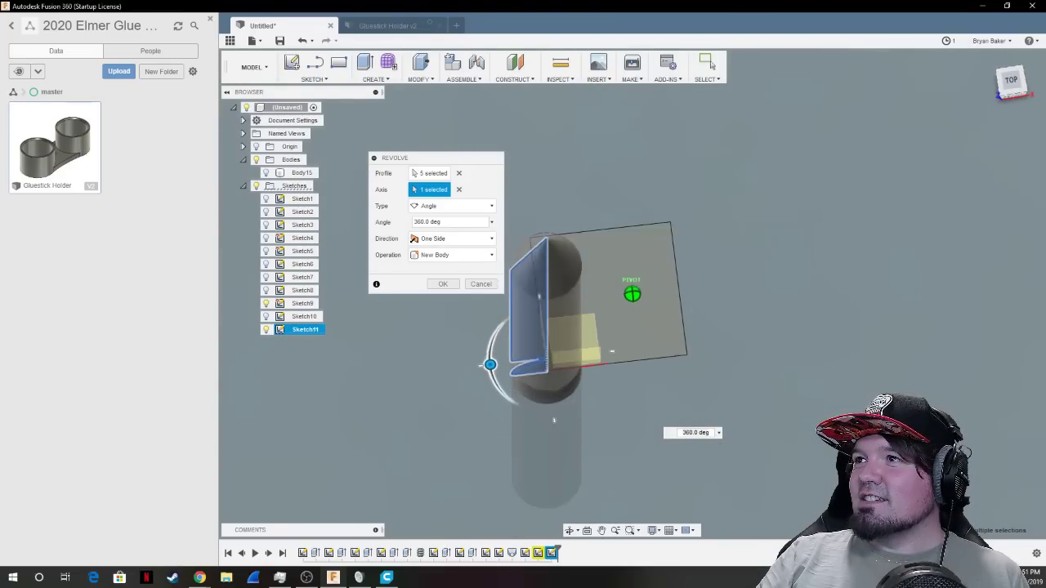
click(1012, 96)
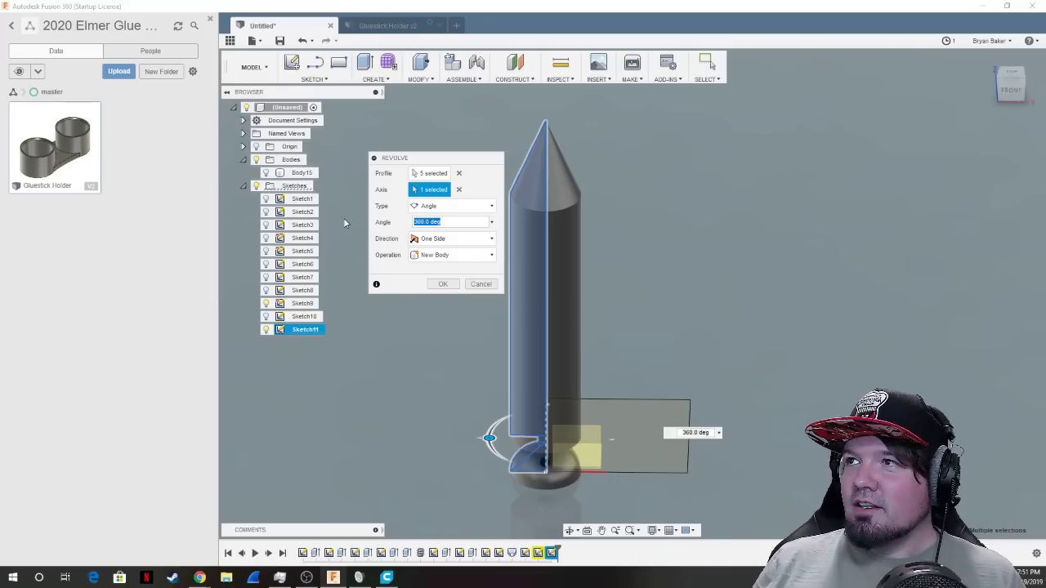
text(180)
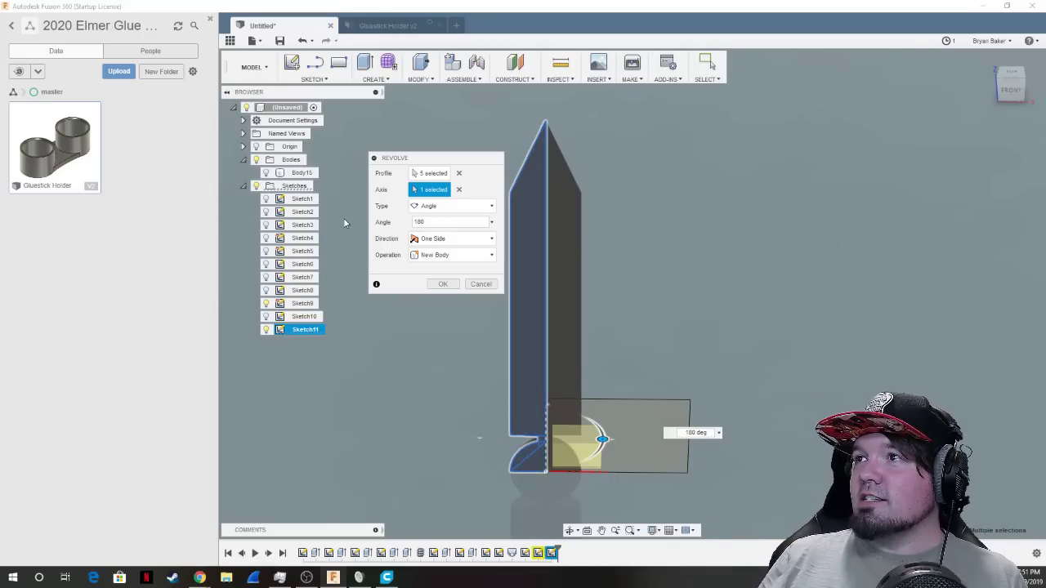
click(992, 89)
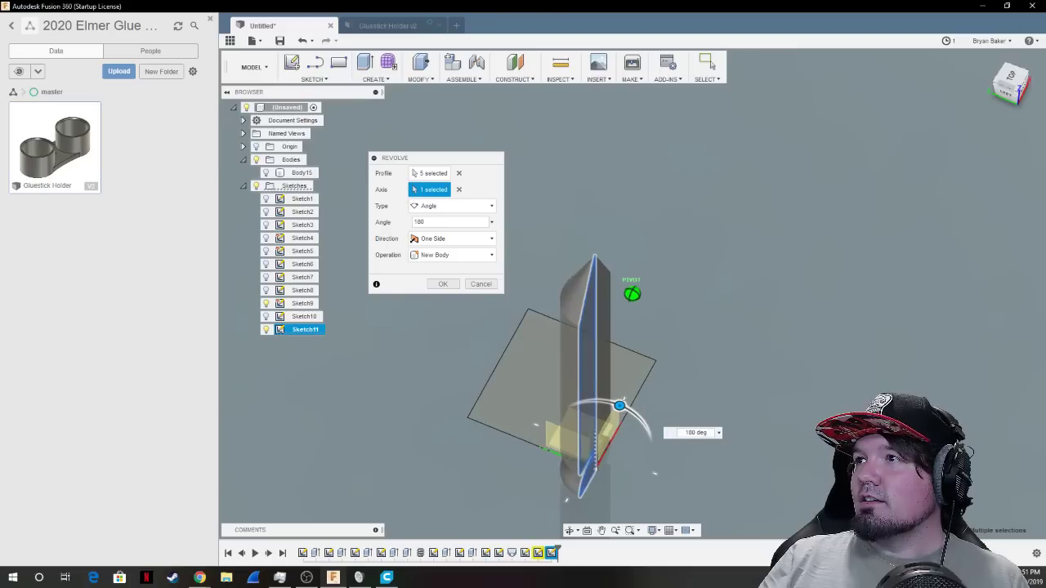
double_click(440, 220)
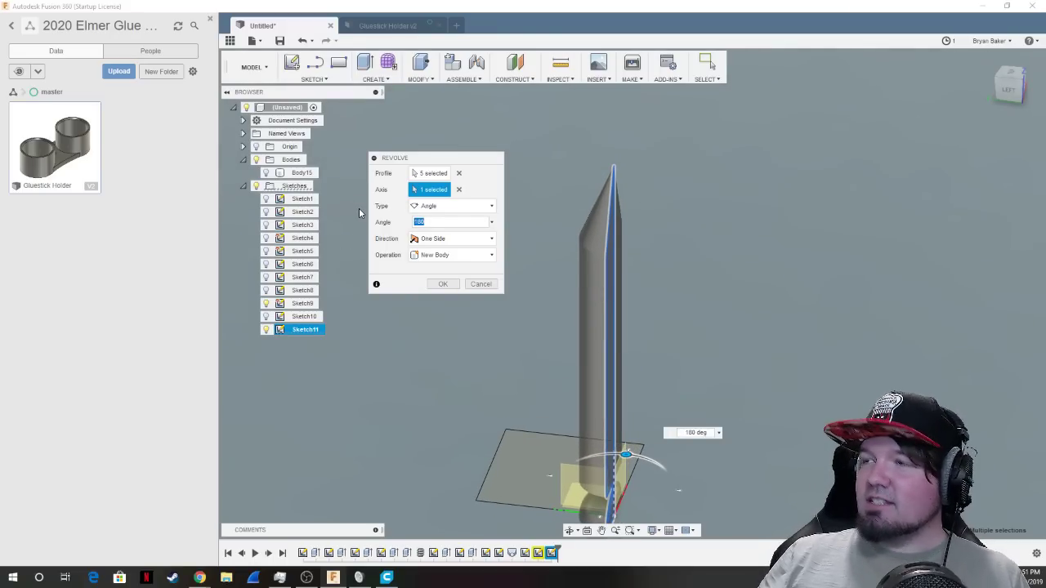
text(60)
key(BackSpace)
key(BackSpace)
text(360)
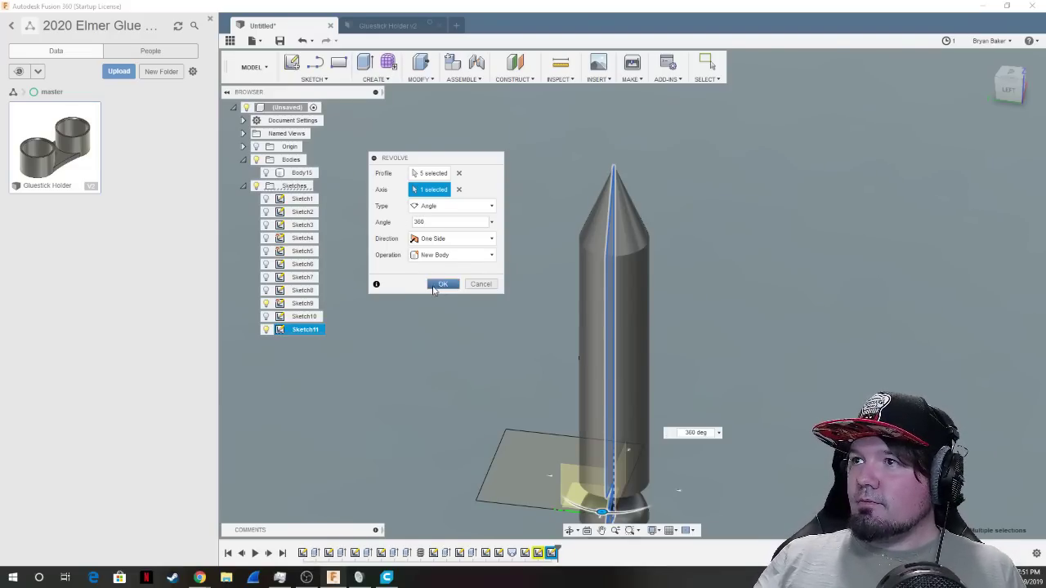
click(443, 284)
Inspect the revolved body, then undo the revolve with Ctrl+Z.
drag(989, 88, 968, 90)
mouse_move(631, 294)
shift+middle_down()
mouse_move(632, 367)
mouse_move(632, 294)
shift+middle_up()
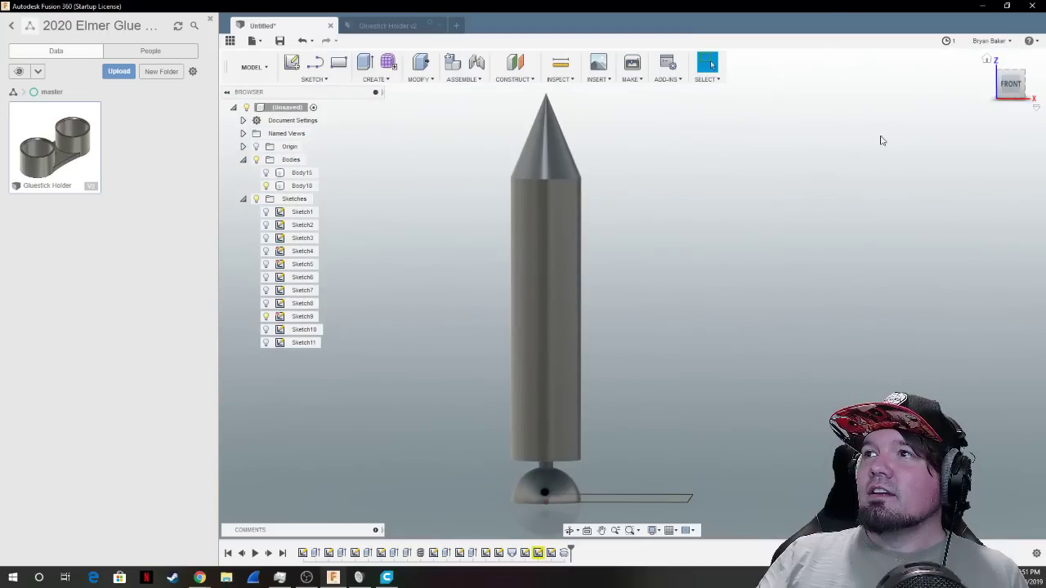
key(ctrl+z)
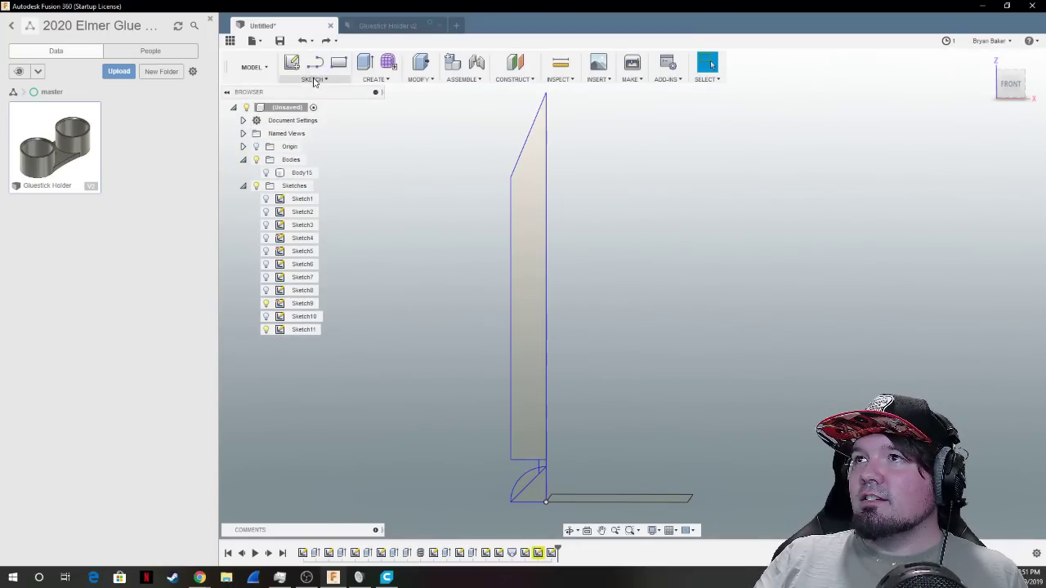
Edit Sketch11 and add a three-point arc from the nose tip to the body's left edge.
click(314, 79)
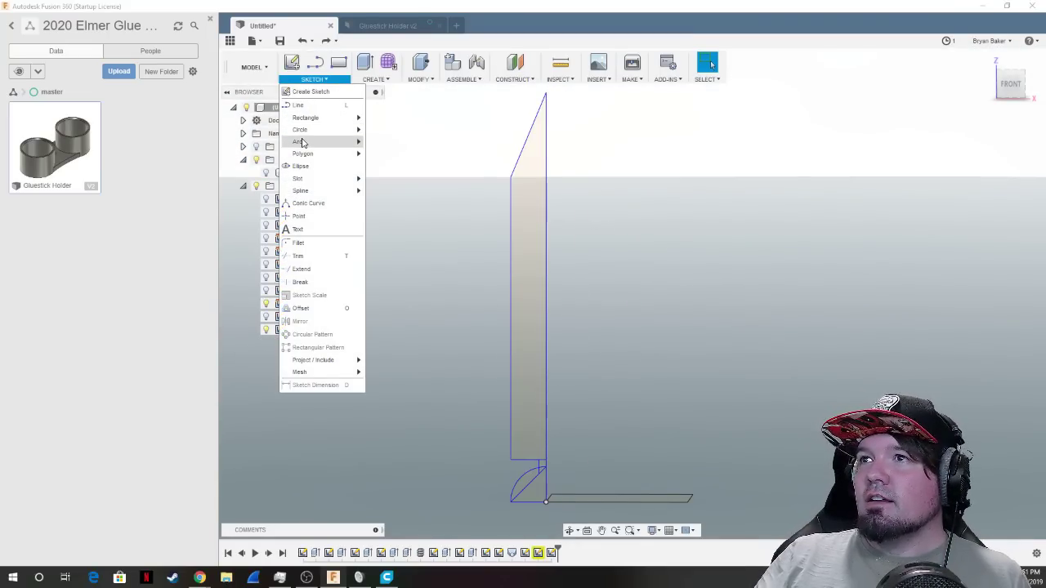
mouse_move(304, 143)
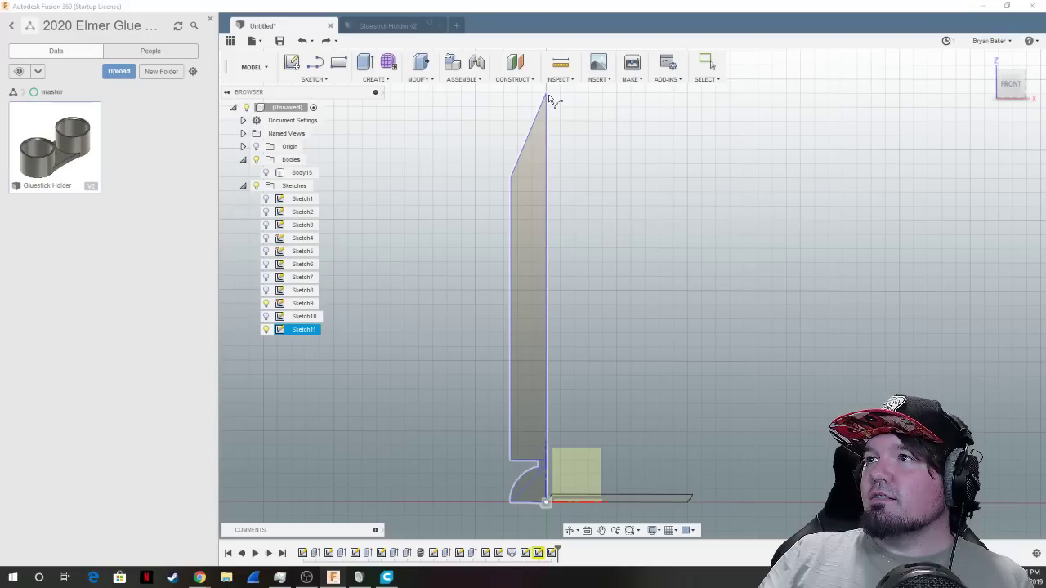
double_click(301, 329)
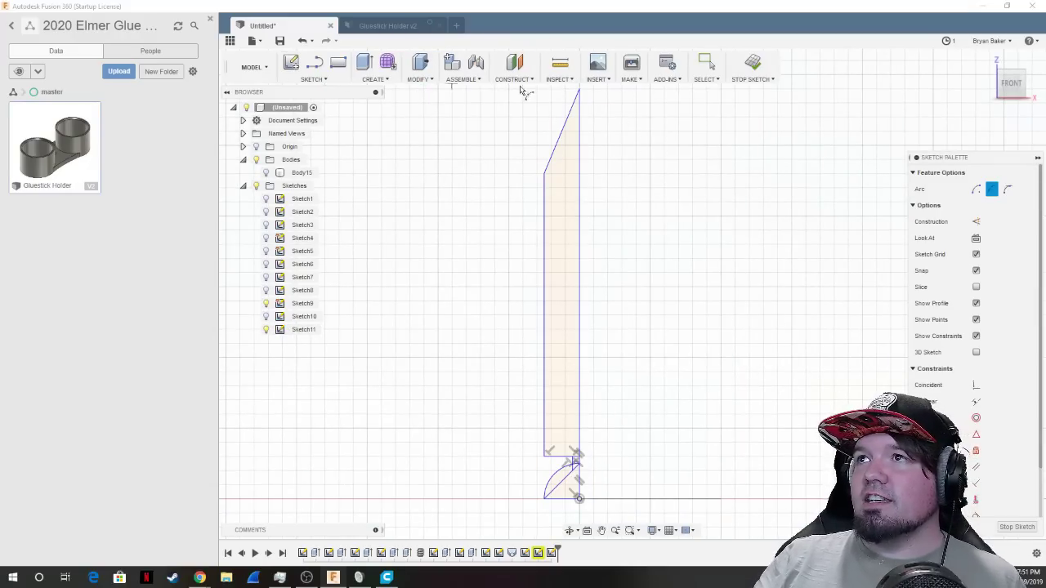
click(578, 90)
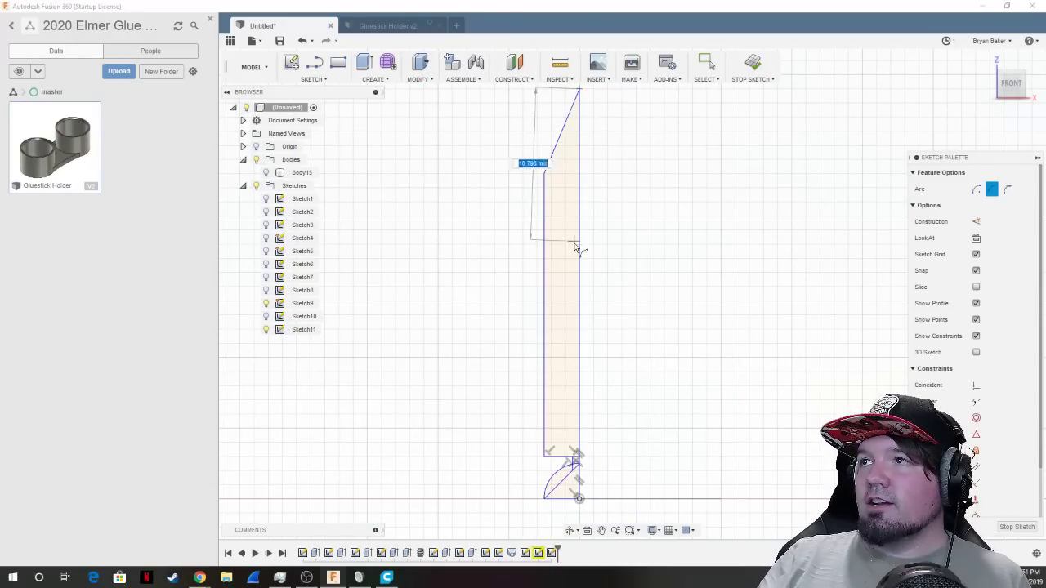
click(544, 258)
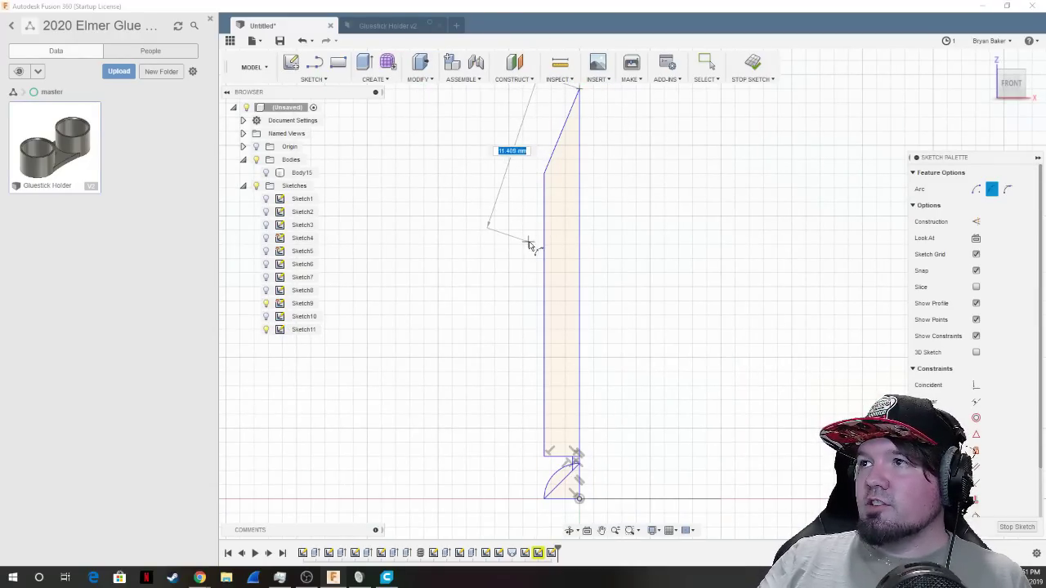
click(551, 171)
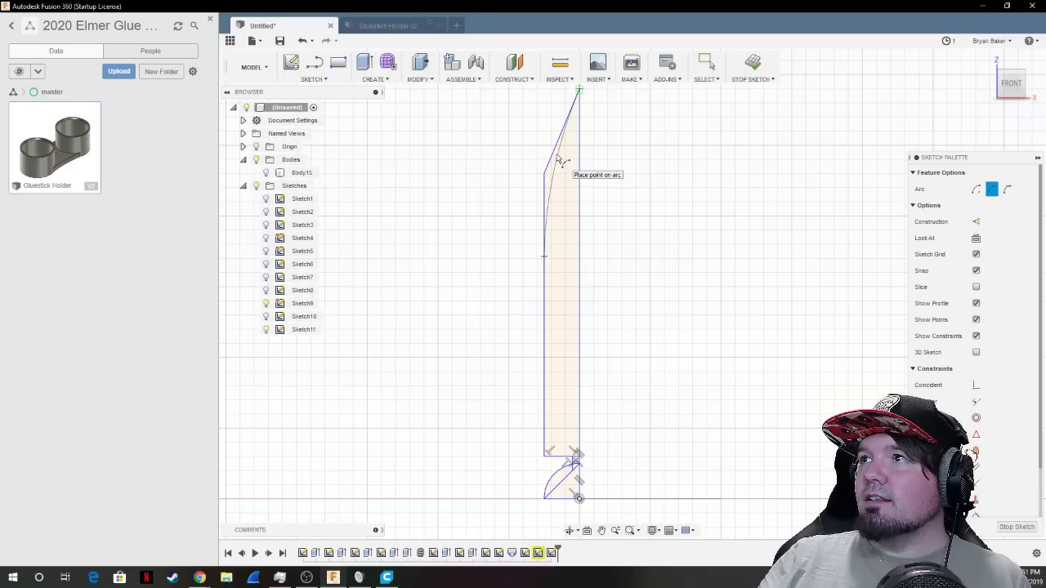
click(561, 160)
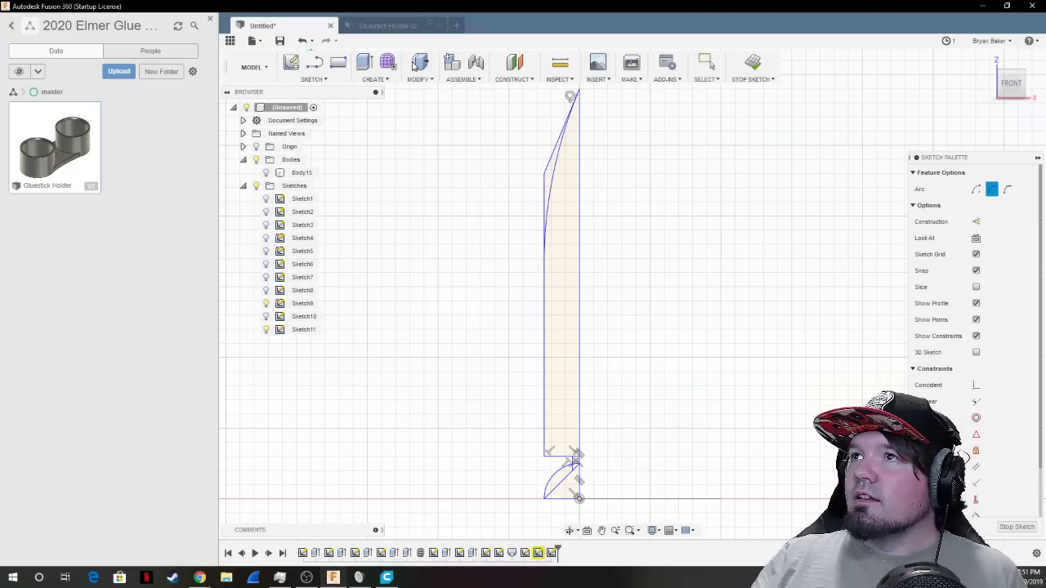
click(752, 63)
click(531, 196)
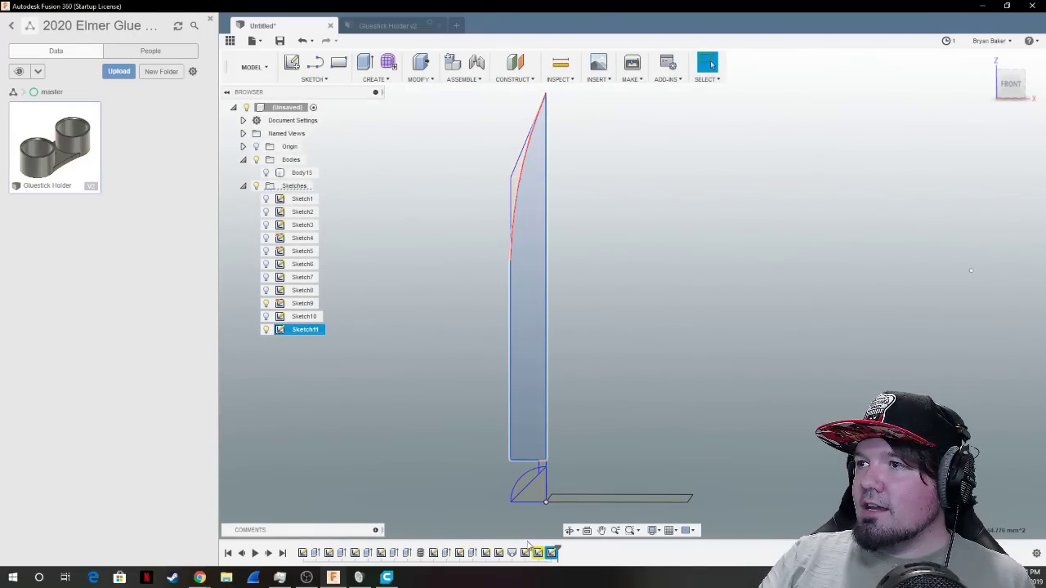
Select the domed base and tall body profiles and start a revolve.
mouse_move(464, 452)
mouse_down()
mouse_move(575, 509)
mouse_move(562, 516)
mouse_up()
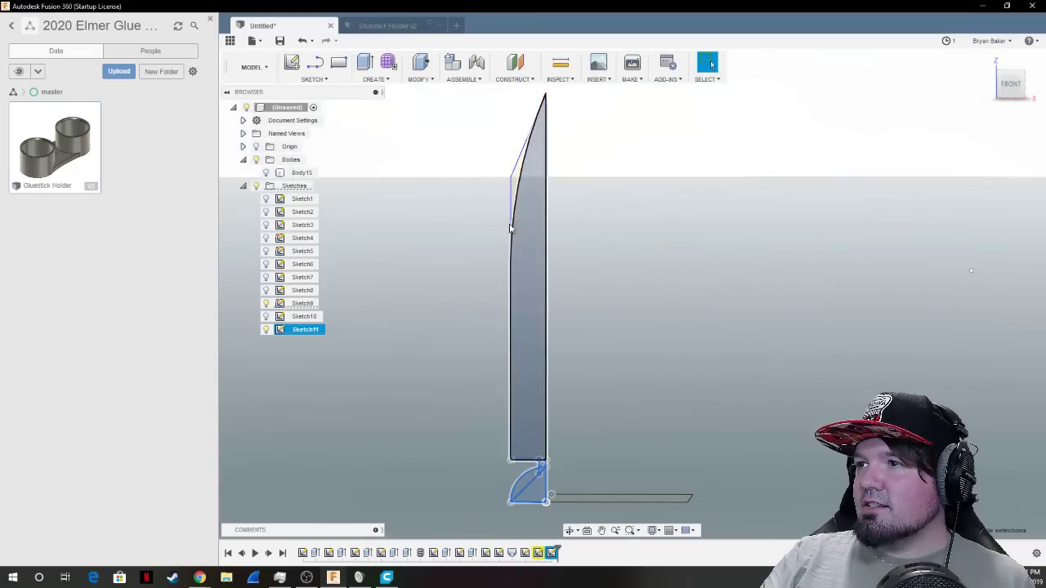
click(467, 424)
drag(455, 414, 549, 520)
click(523, 382)
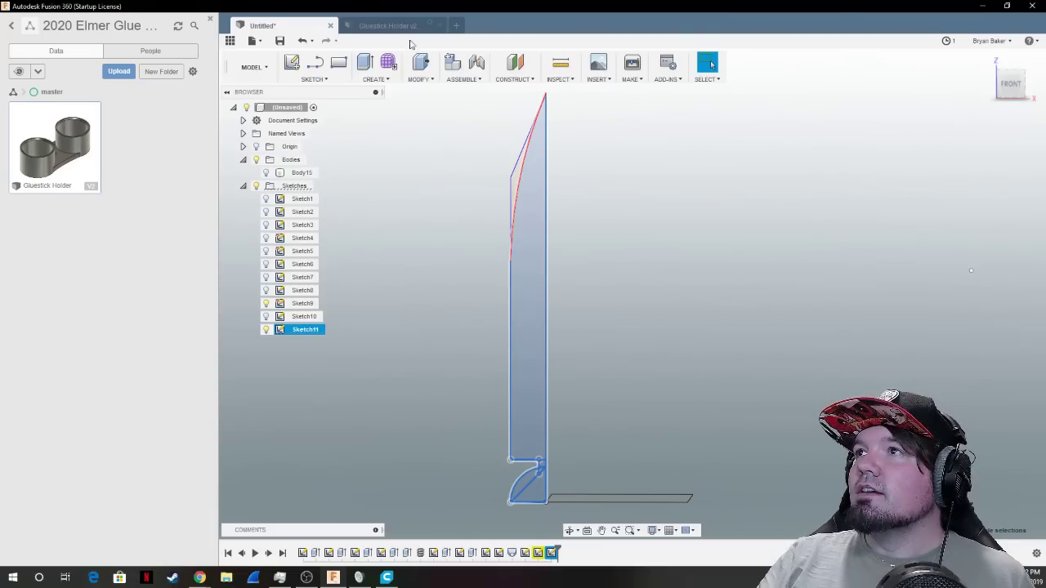
click(433, 82)
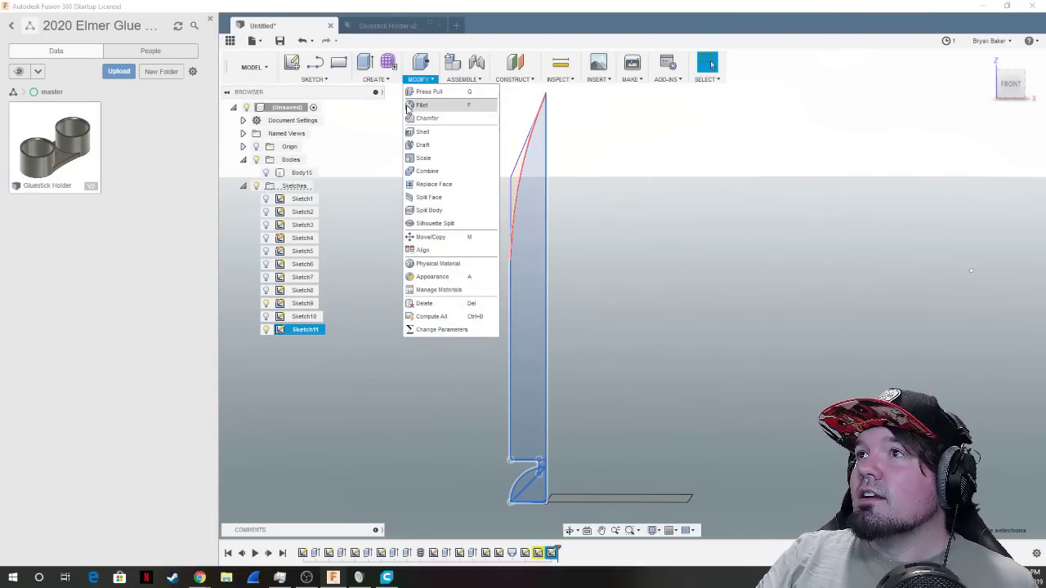
click(376, 80)
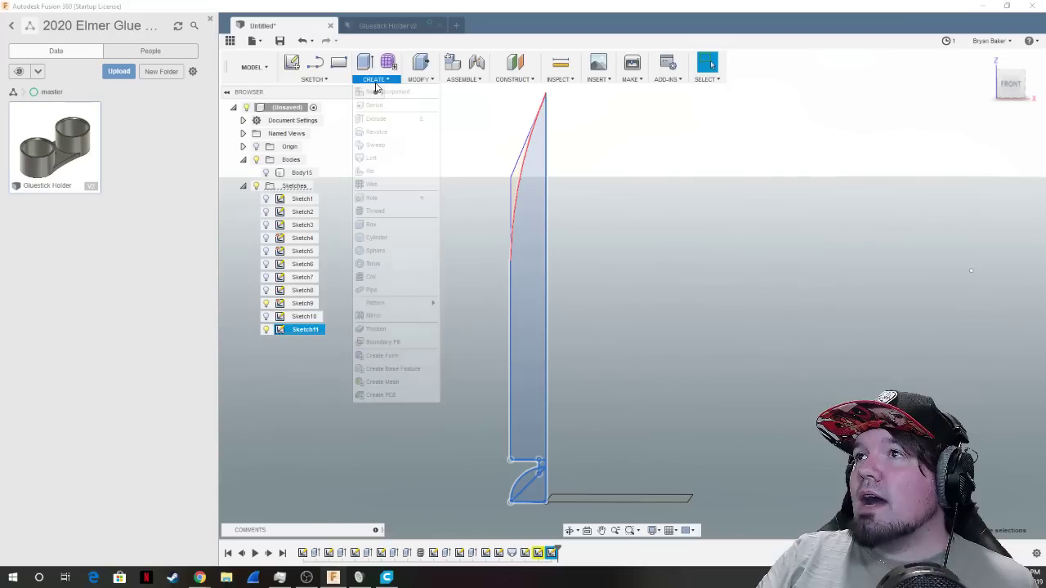
click(378, 133)
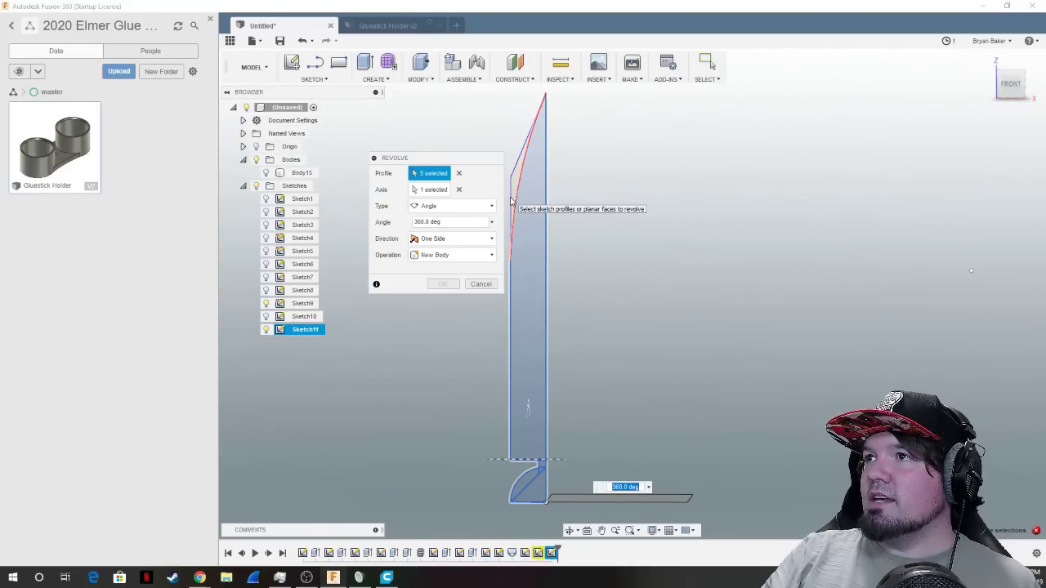
Revolve both profiles 360° about the vertical centre line into Body18.
click(528, 483)
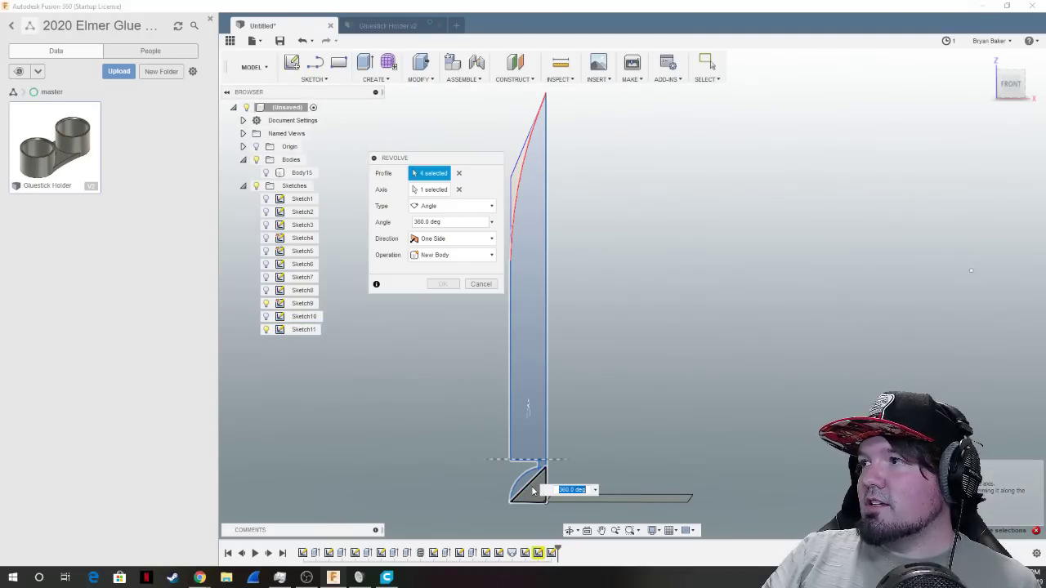
click(538, 488)
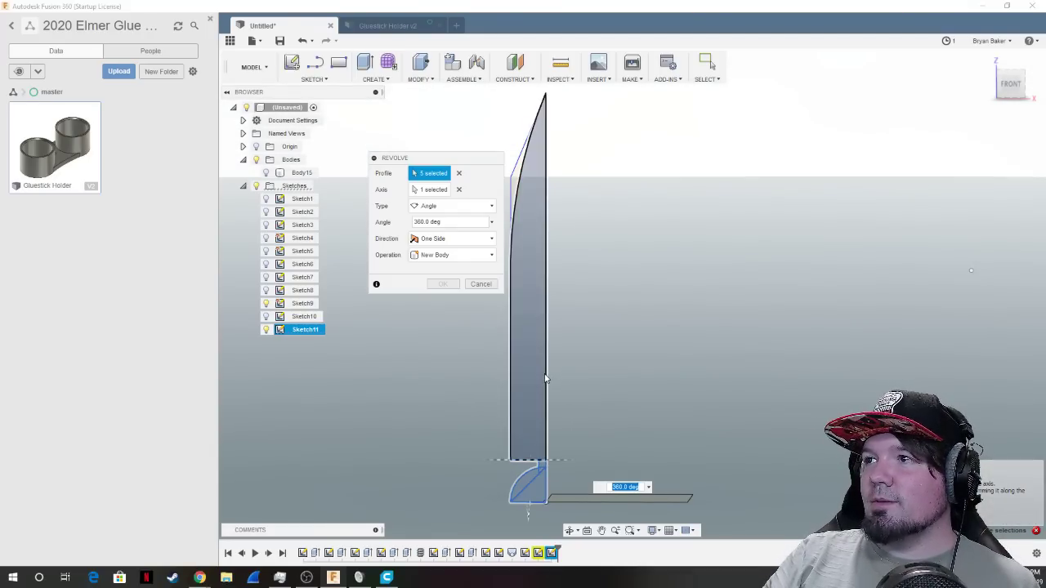
click(434, 190)
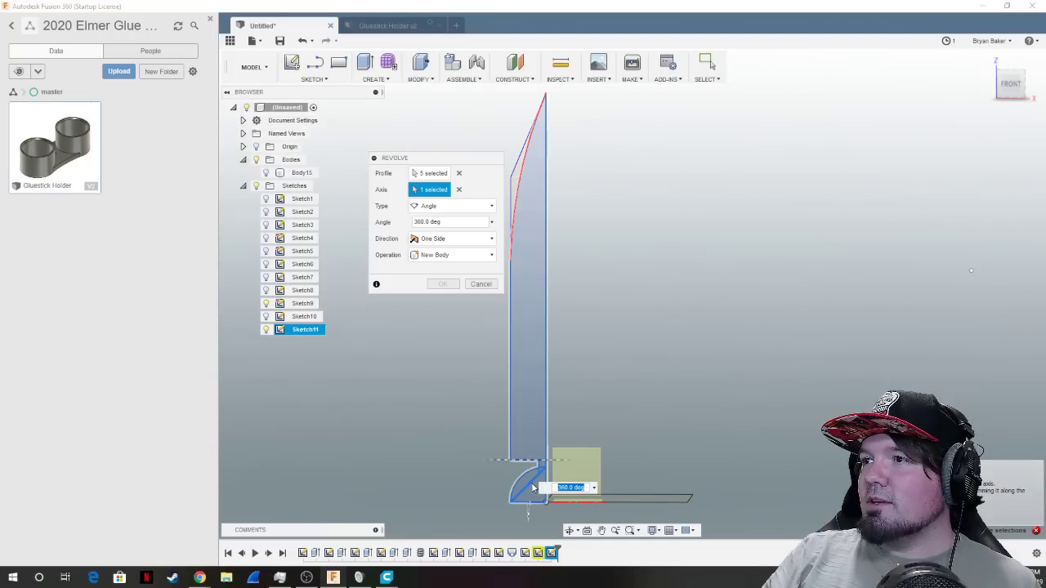
click(546, 397)
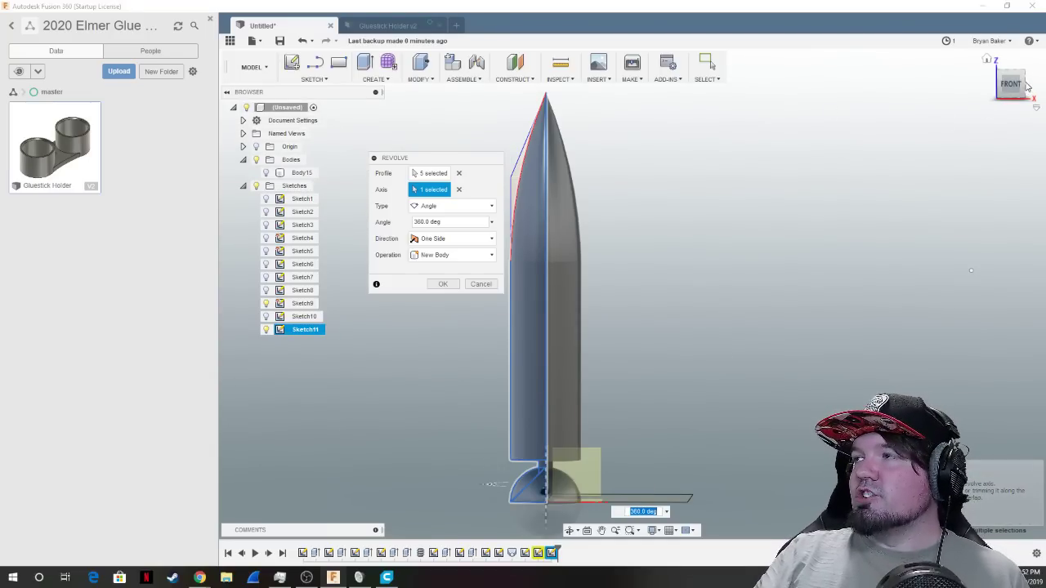
shift+middle_drag(831, 110, 951, 177)
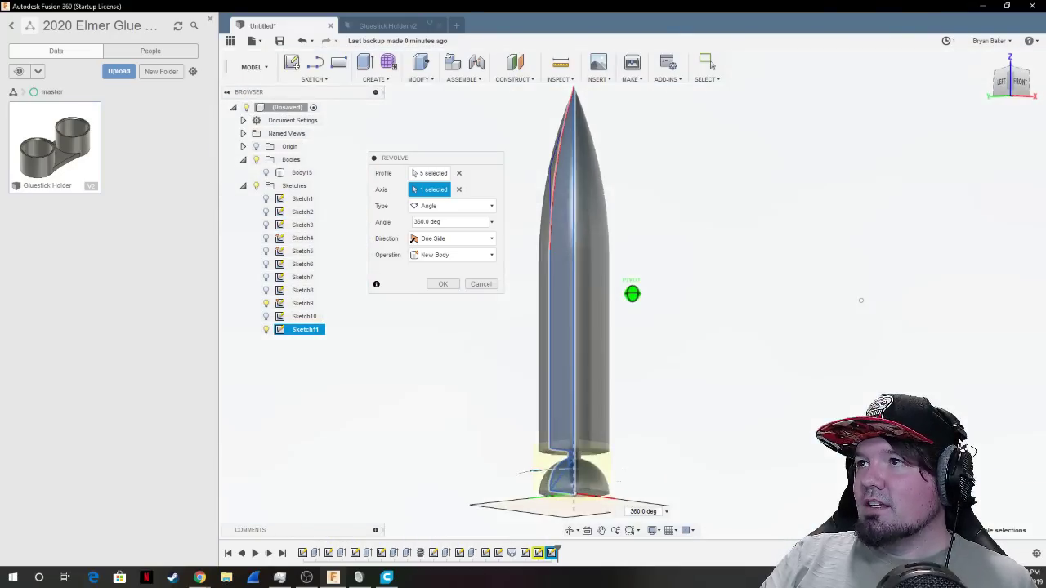
click(442, 283)
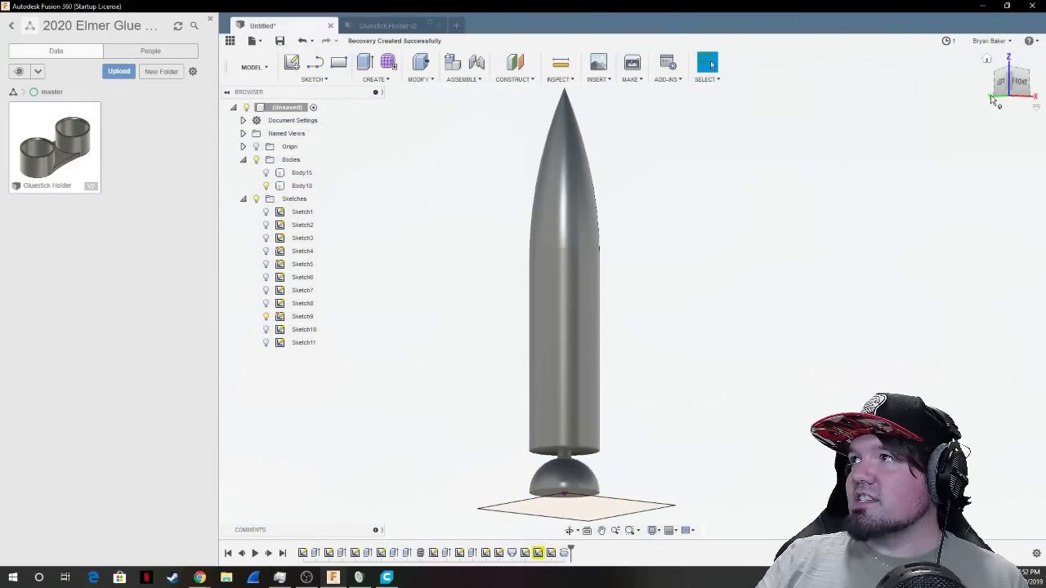
shift+middle_drag(1005, 81, 712, 65)
click(369, 79)
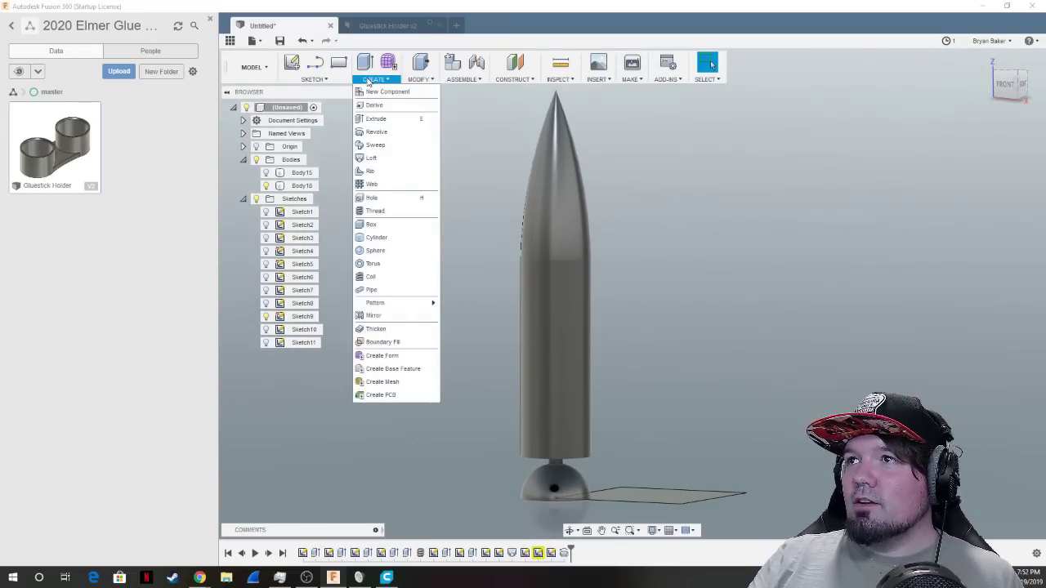
click(418, 79)
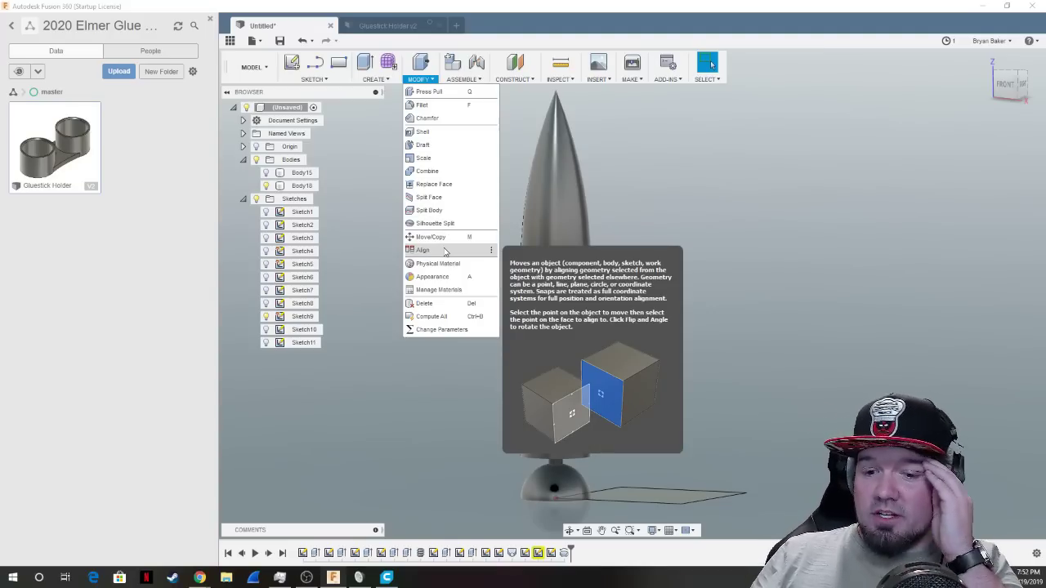
click(463, 79)
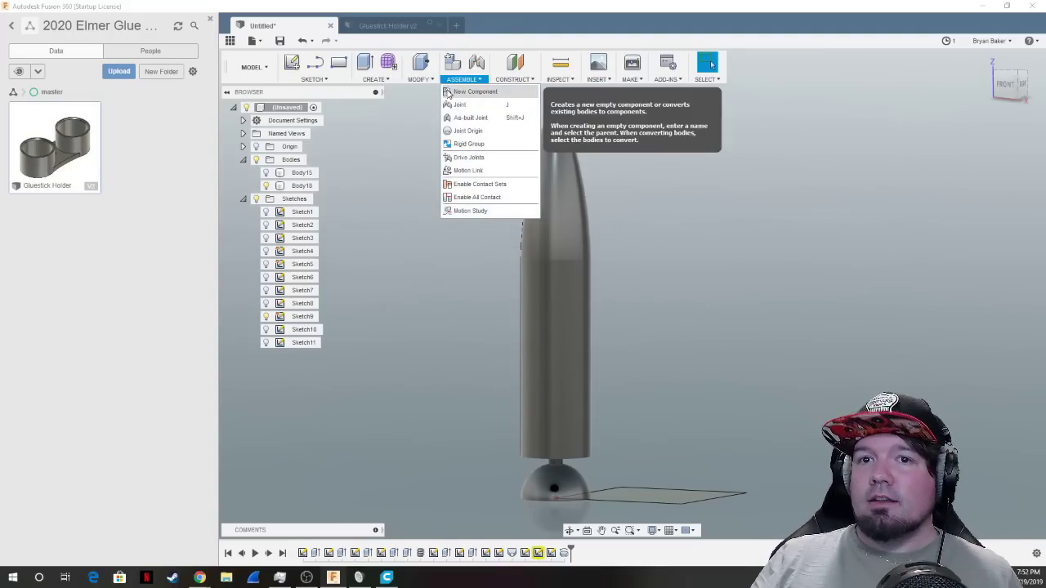
click(419, 80)
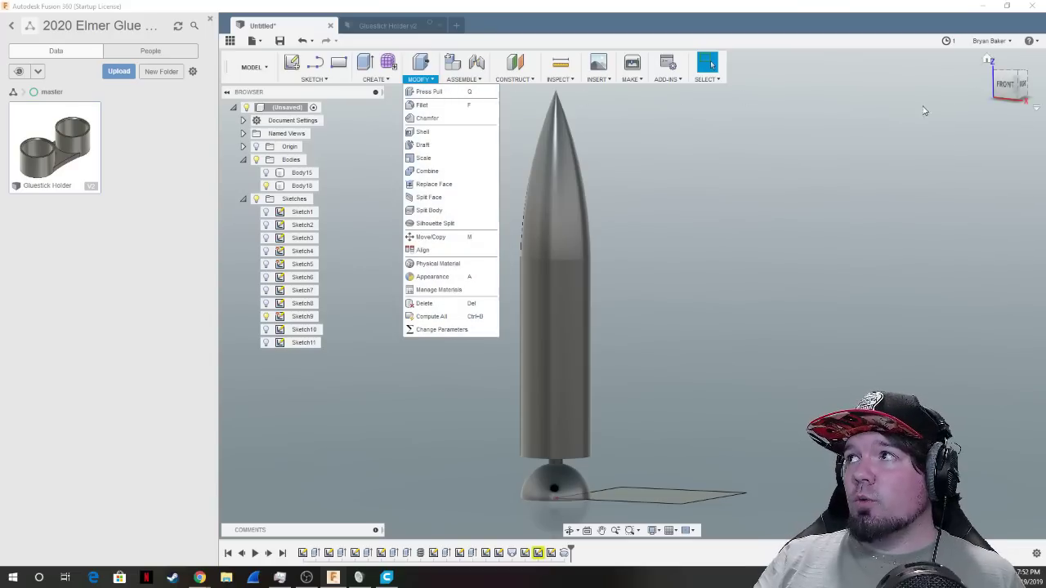
Edit Sketch11 and draw a triangular fin outline against the lower body edge.
click(280, 344)
double_click(280, 344)
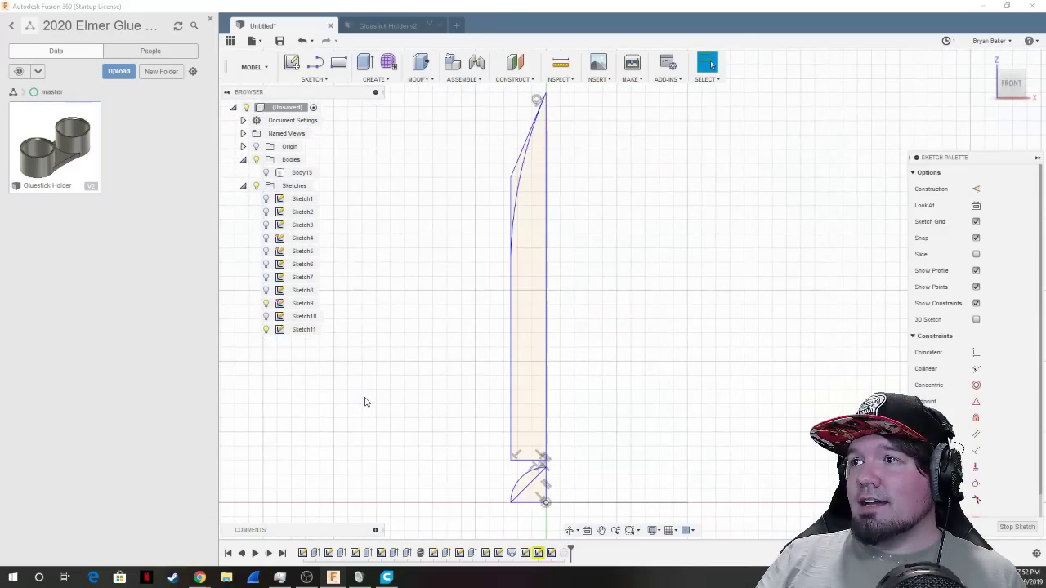
click(311, 65)
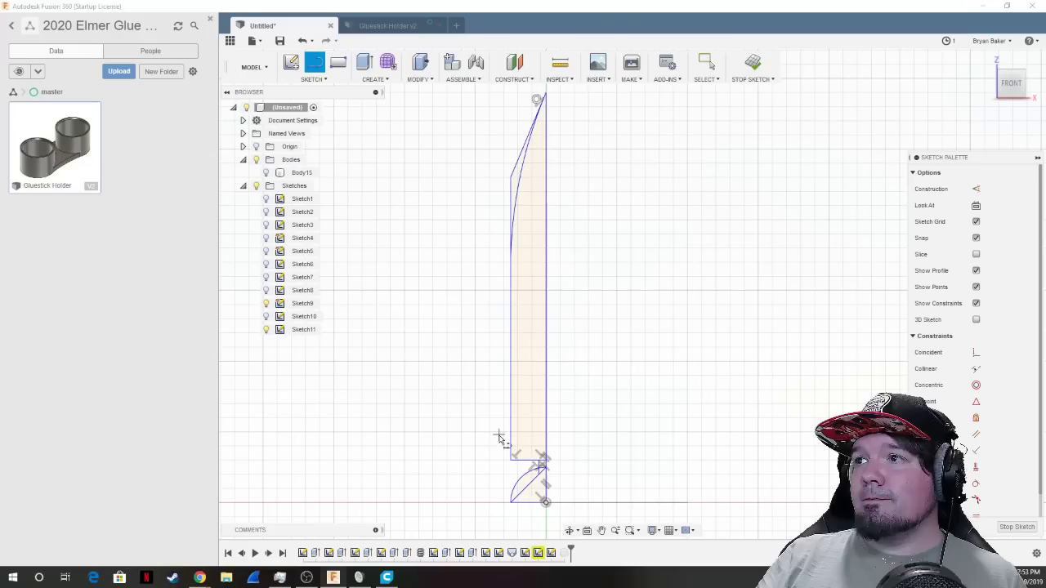
click(511, 377)
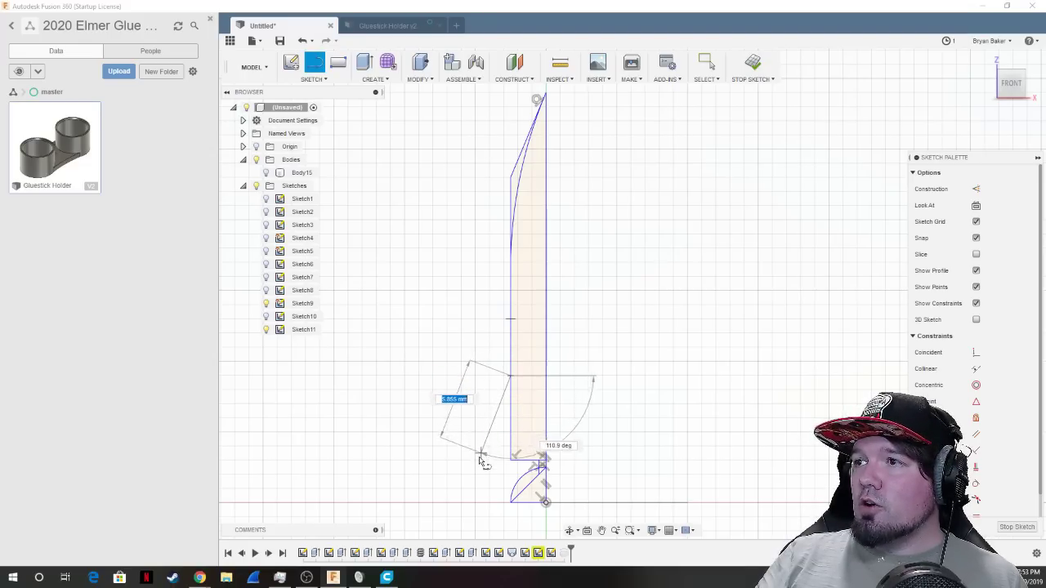
click(477, 459)
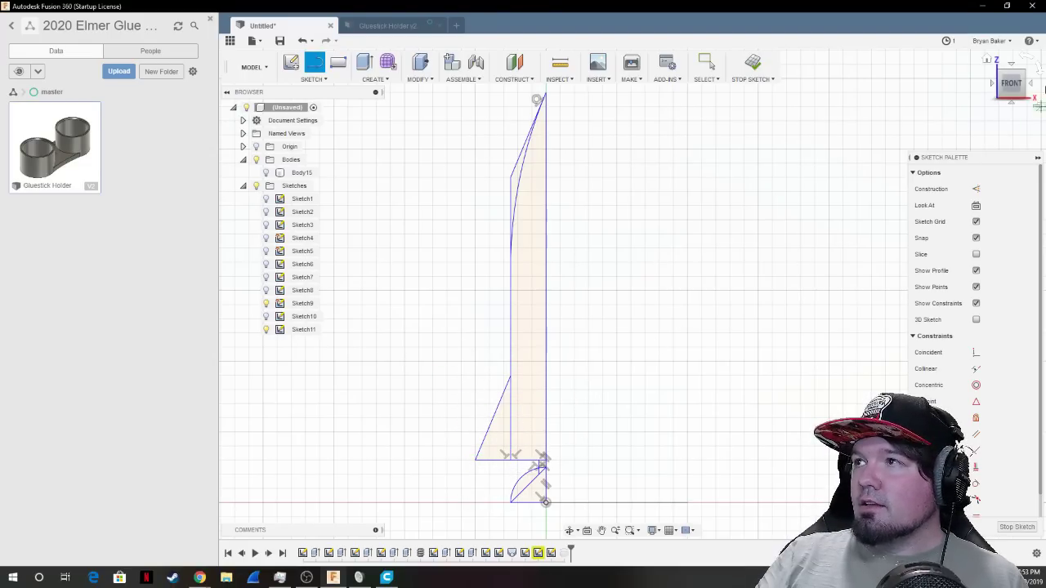
click(753, 69)
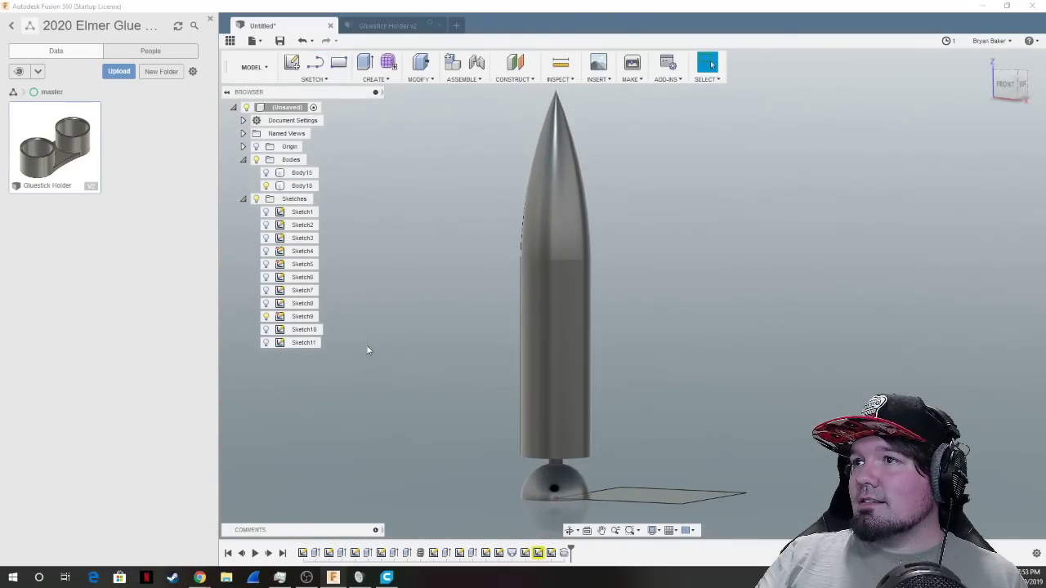
Extrude the fin profile symmetrically to 0.4 mm as new body Body19.
click(266, 343)
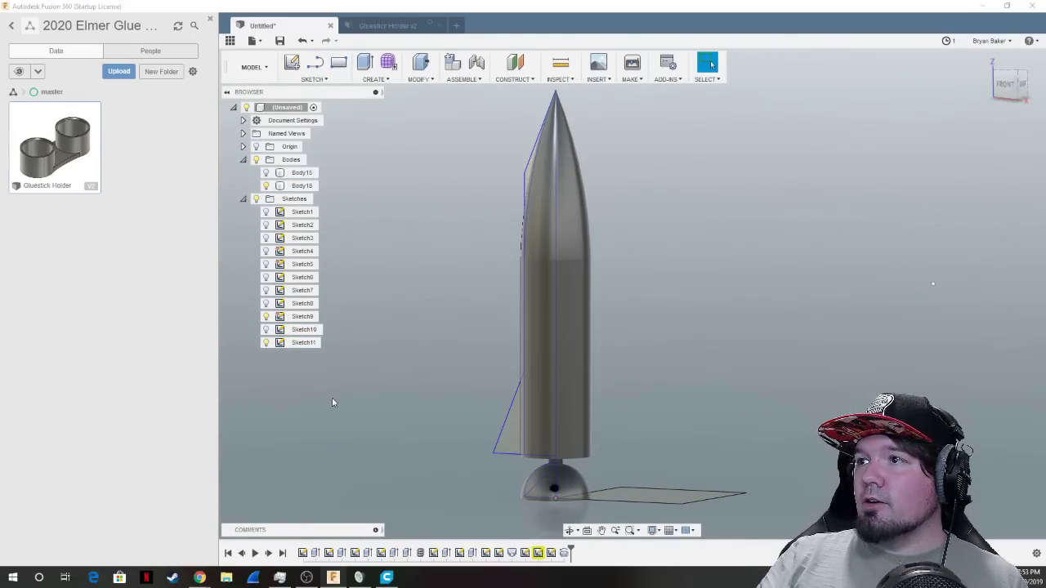
click(503, 431)
key(e)
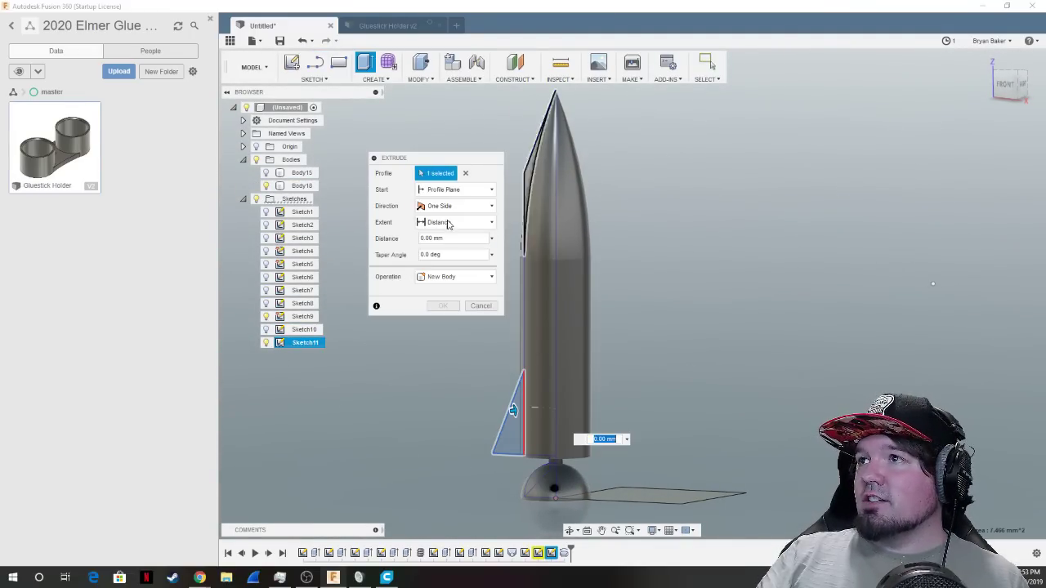
click(456, 206)
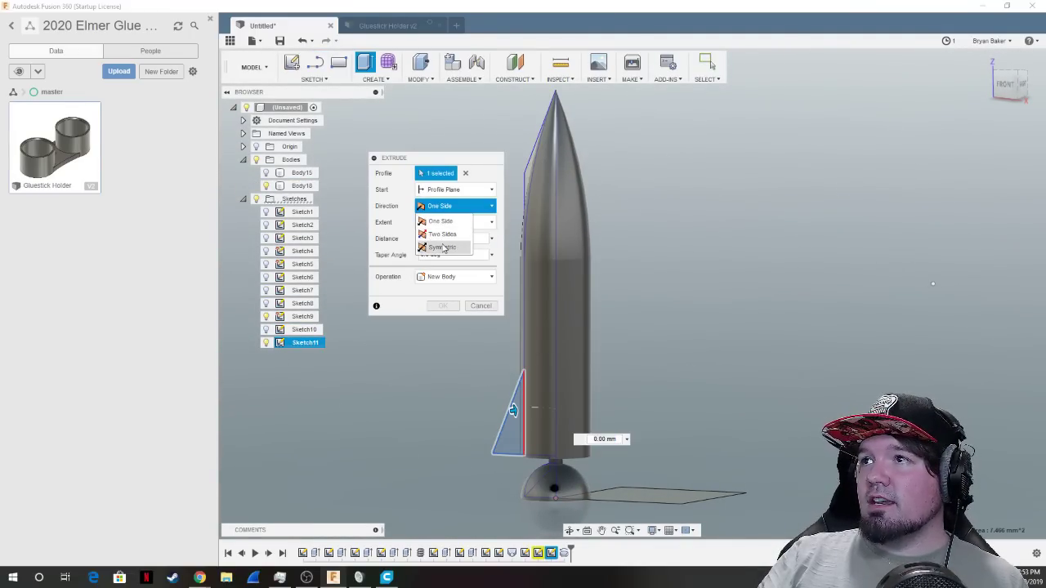
click(471, 238)
click(456, 238)
text(1)
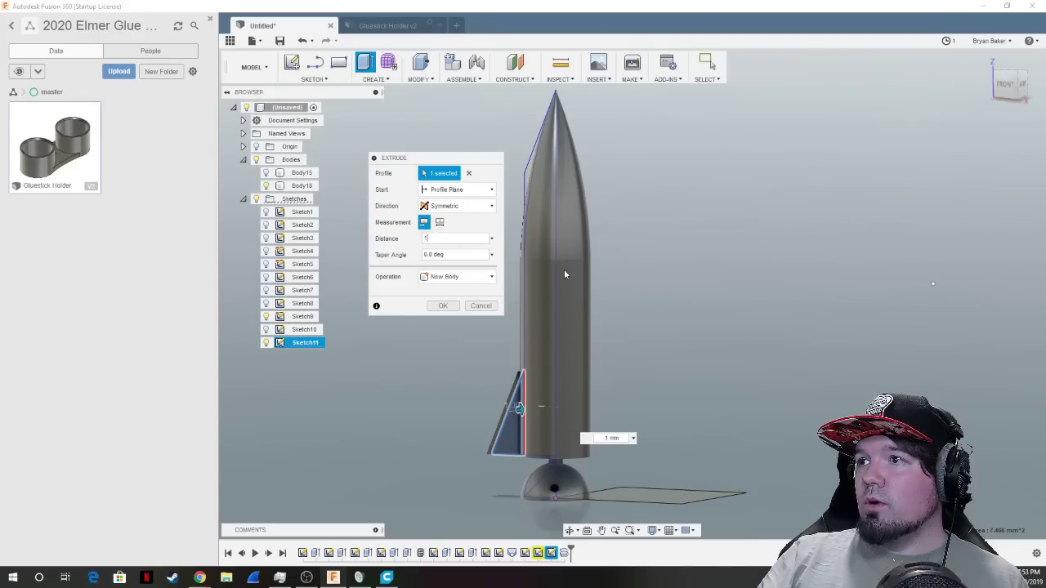
mouse_move(915, 152)
shift+middle_down()
mouse_move(721, 157)
mouse_move(725, 202)
shift+middle_up()
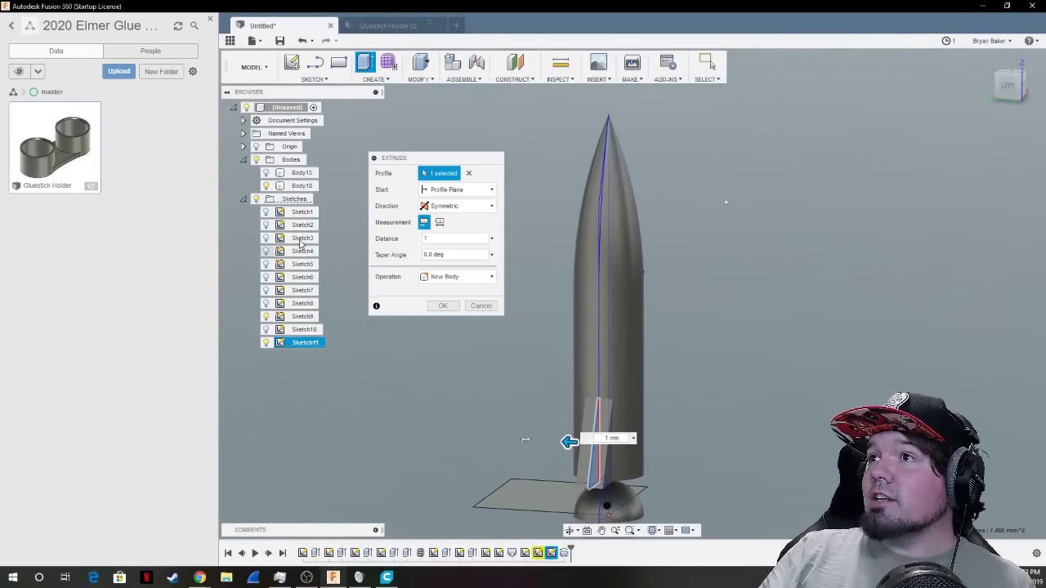
click(445, 238)
text(0.)
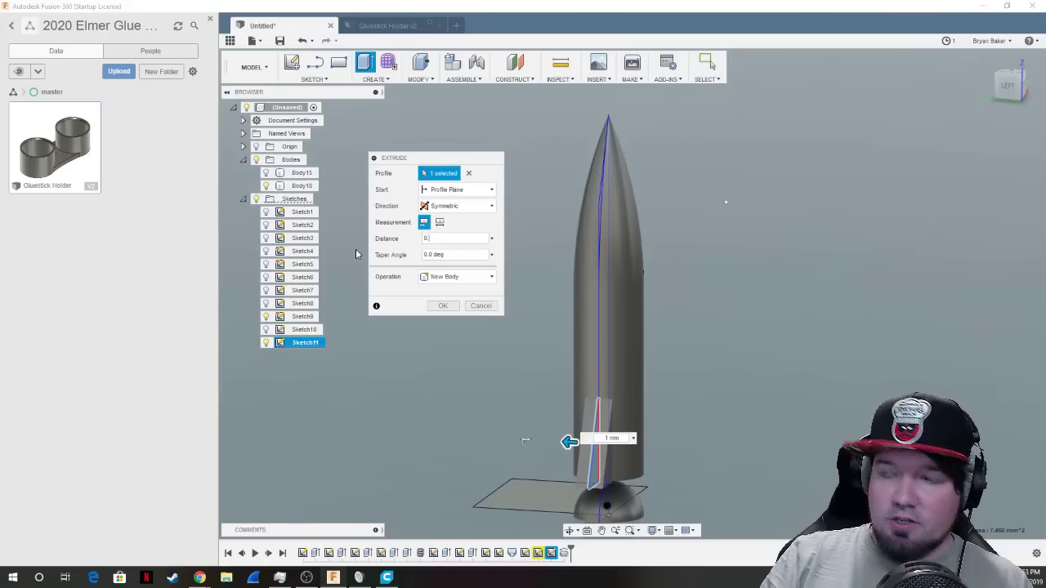
text(2)
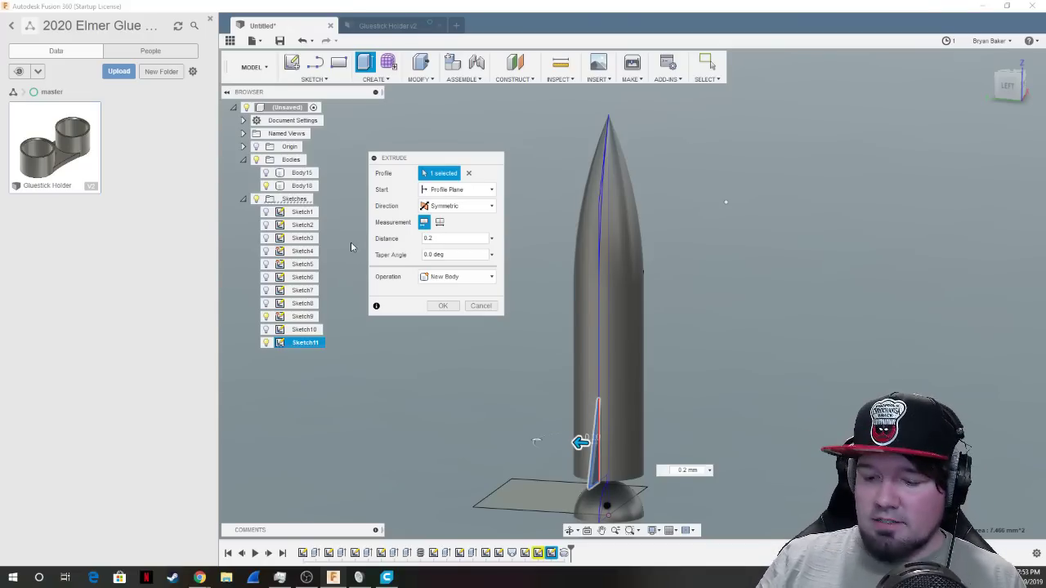
key(BackSpace)
text(4)
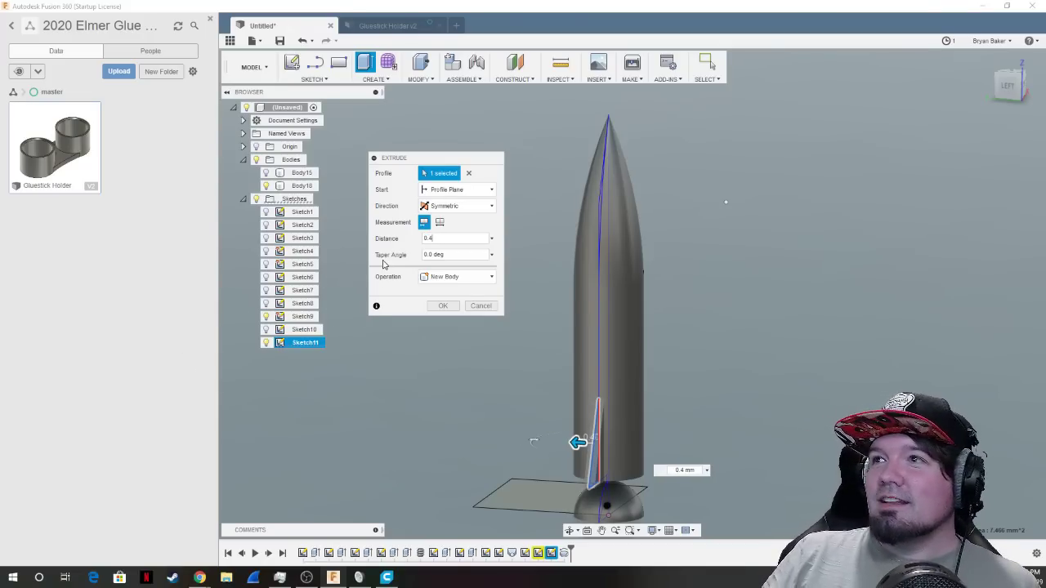
click(442, 305)
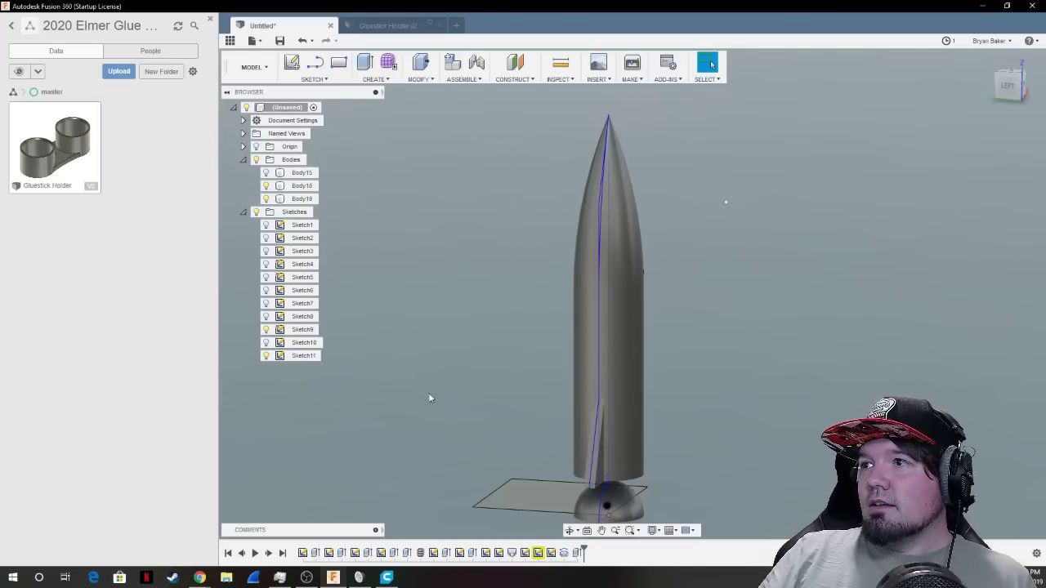
Set up a circular body pattern of fin Body19 around the rocket's vertical axis.
click(378, 79)
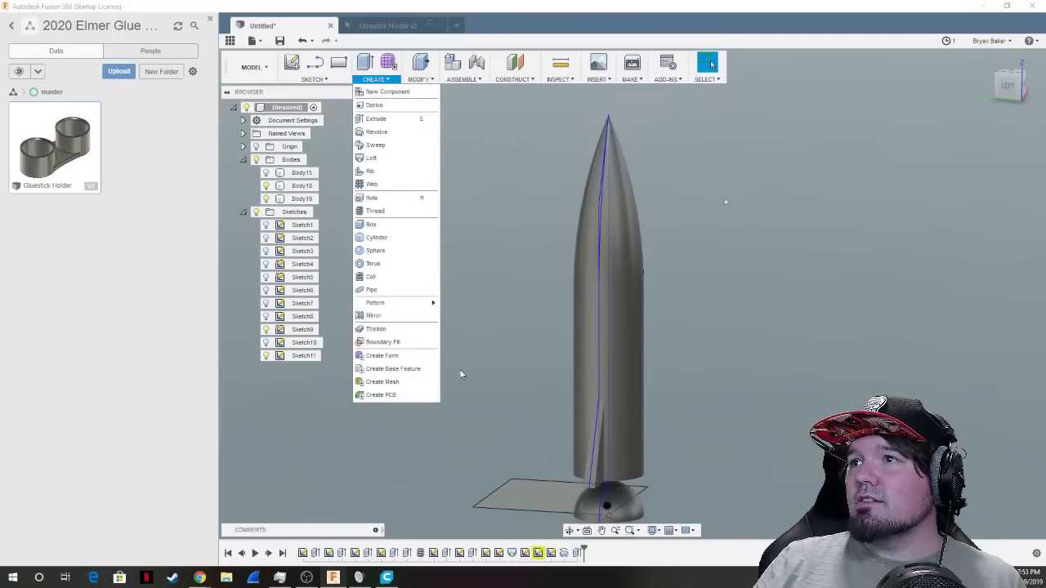
mouse_move(387, 308)
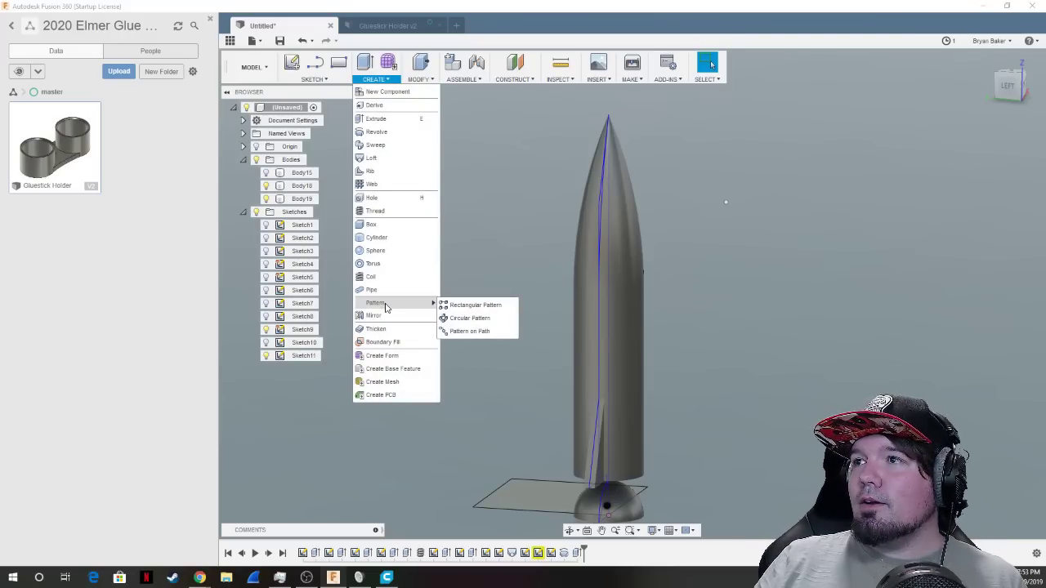
click(459, 317)
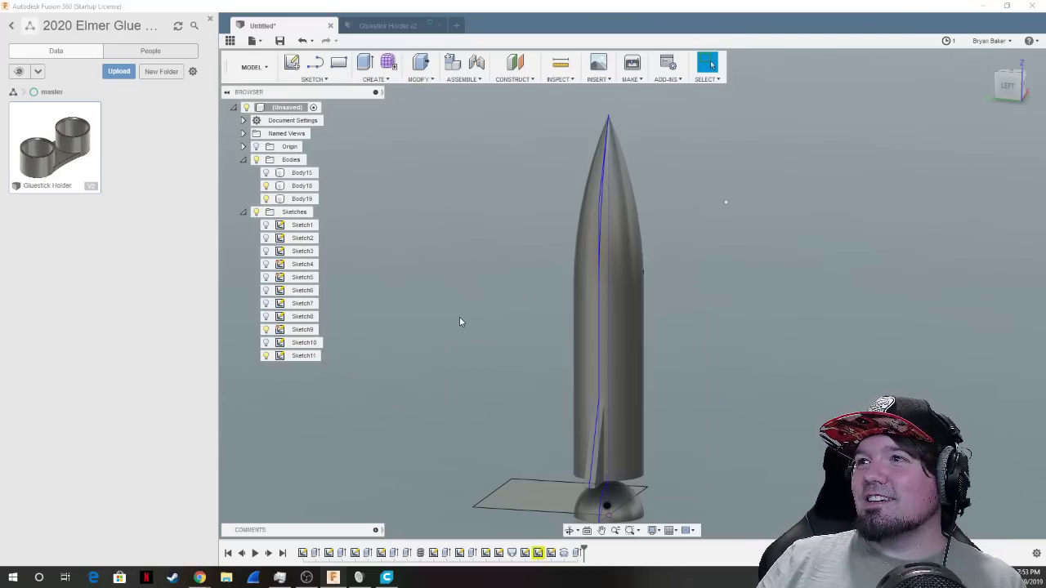
click(433, 173)
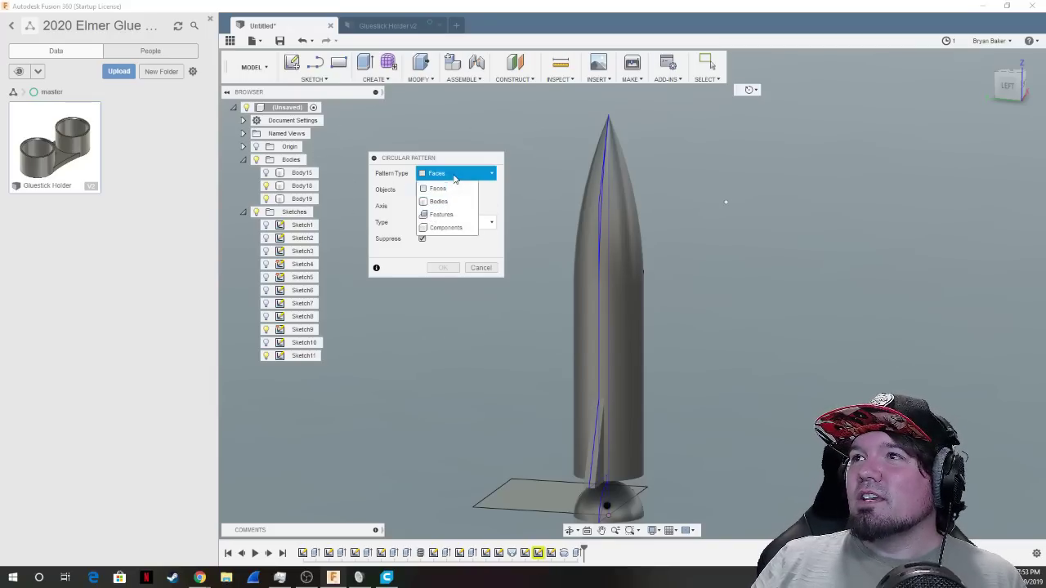
click(440, 202)
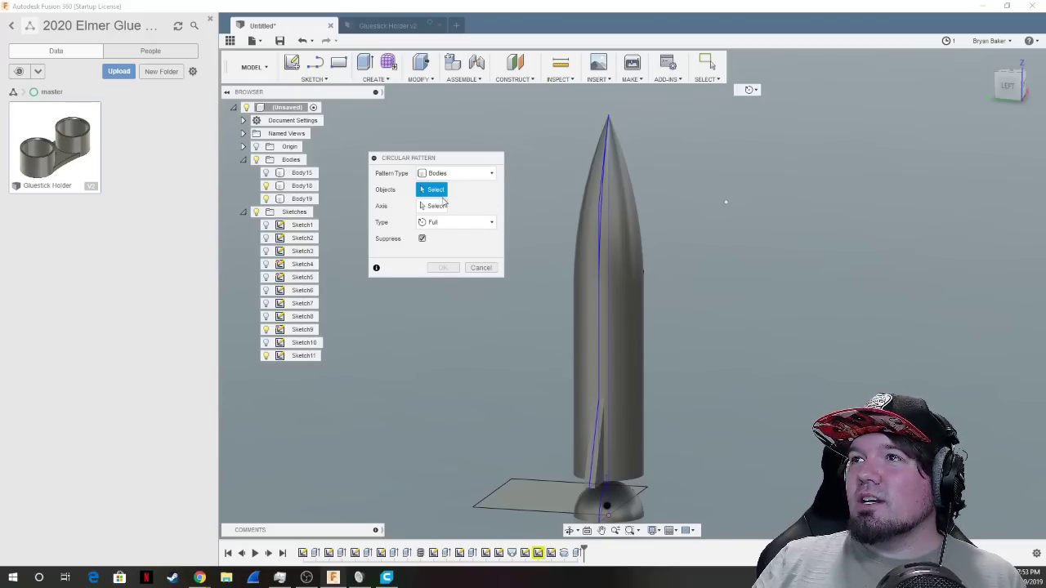
click(310, 199)
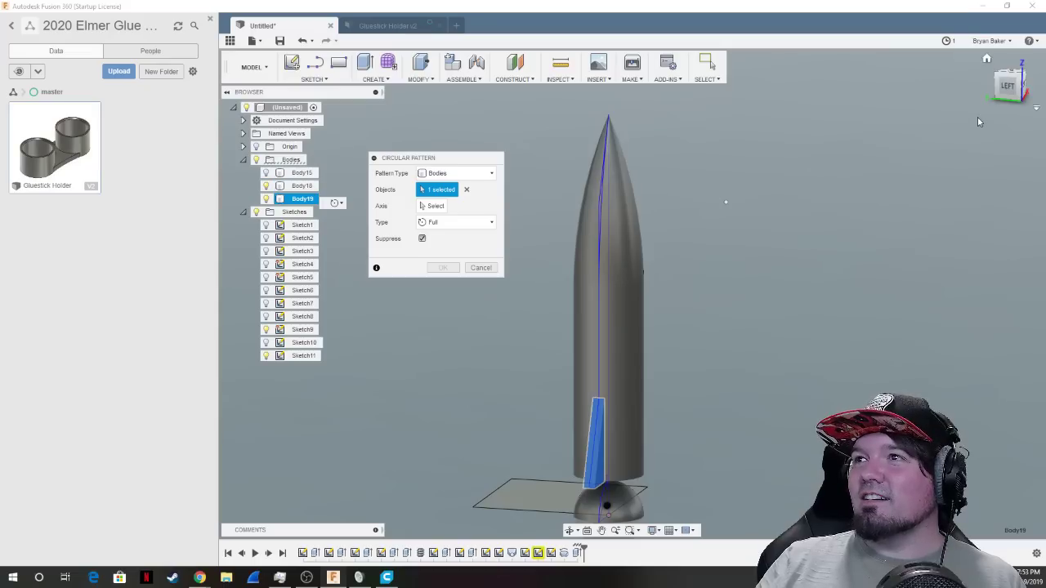
click(432, 206)
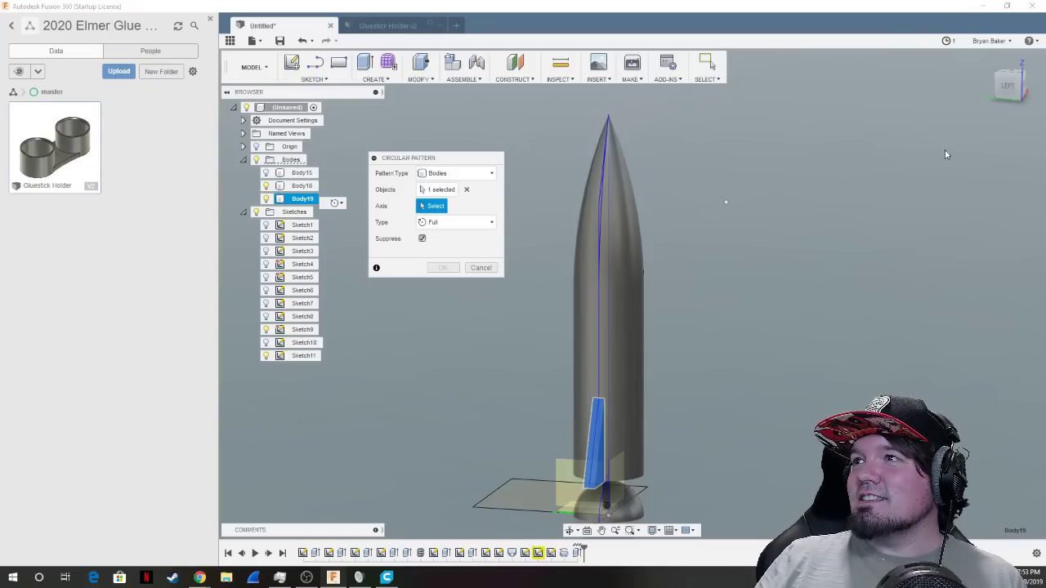
drag(1012, 85, 1026, 110)
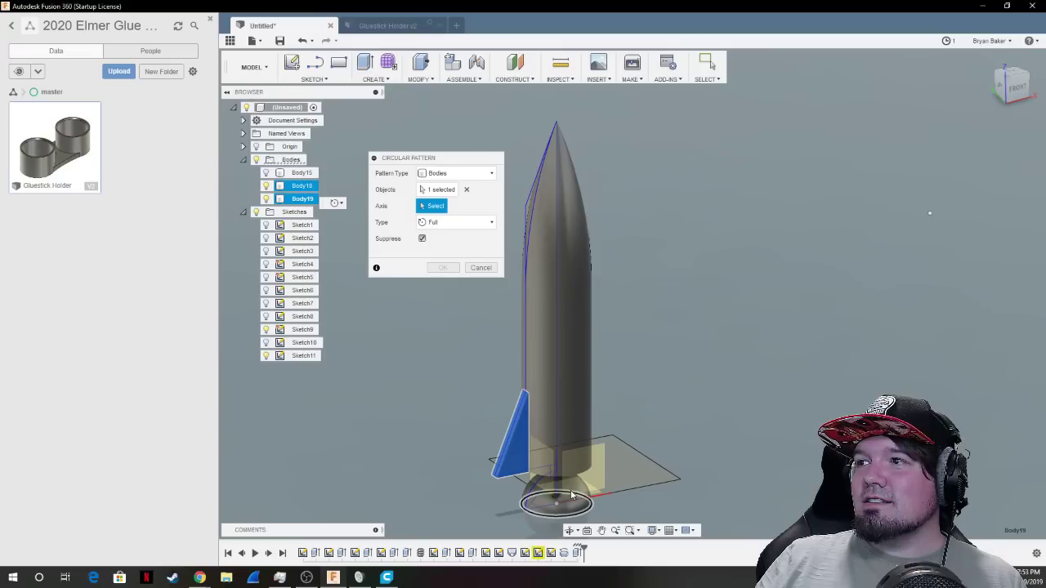
click(265, 187)
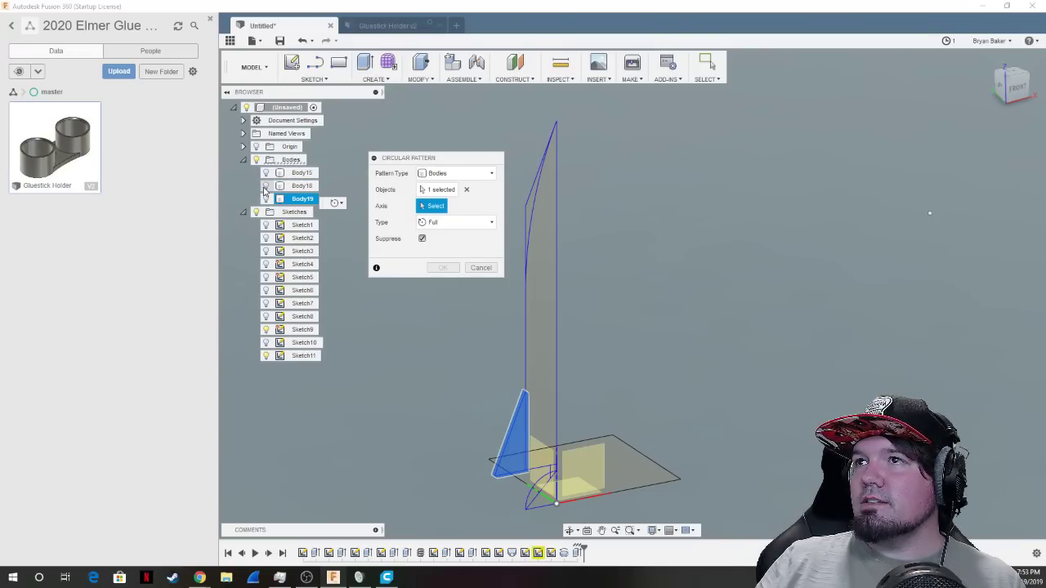
click(556, 337)
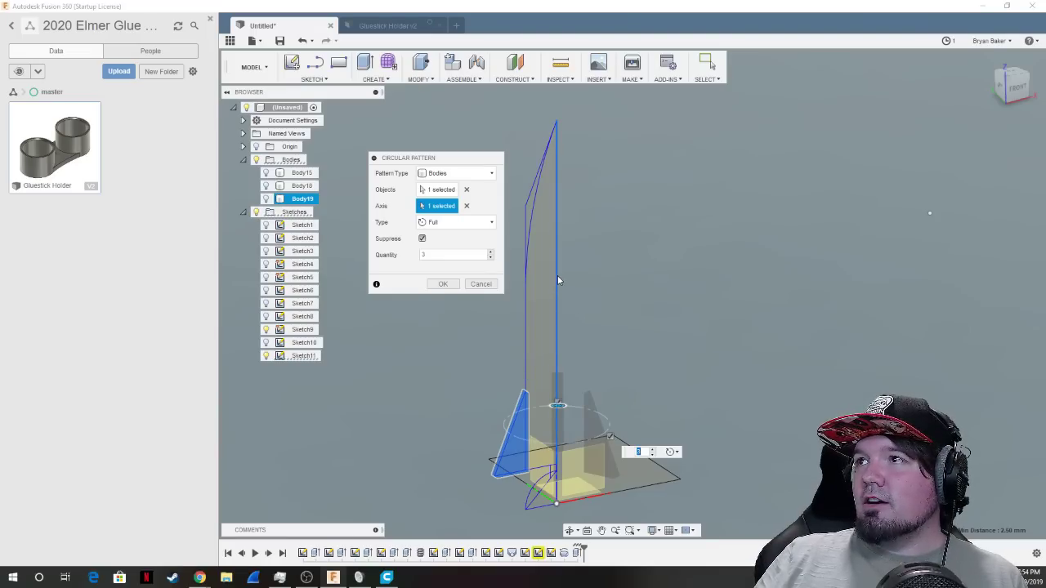
click(265, 186)
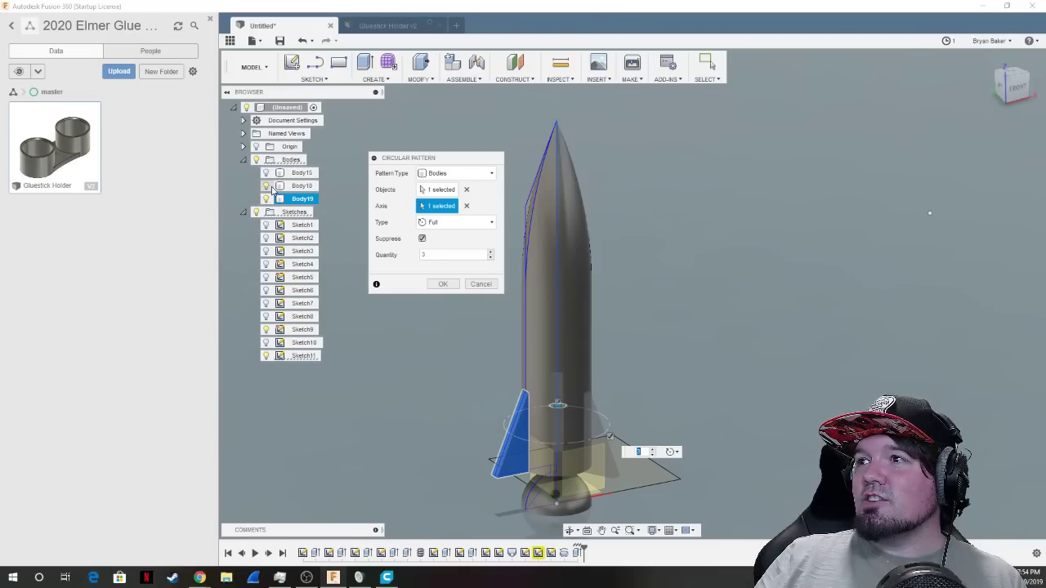
drag(1016, 82, 1013, 82)
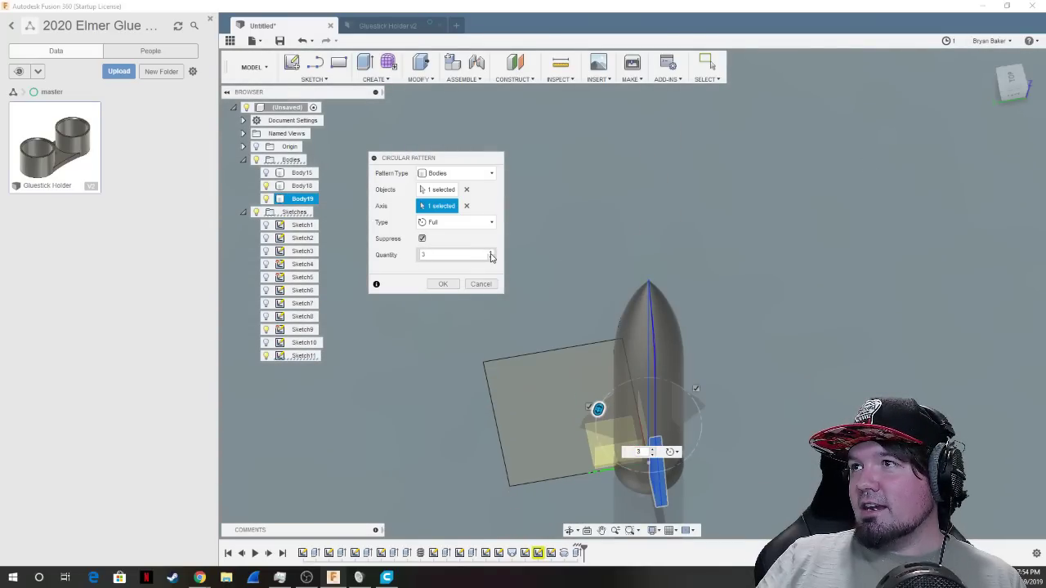
Set the fin quantity to 10 and confirm, creating Body19 through Body28.
click(491, 252)
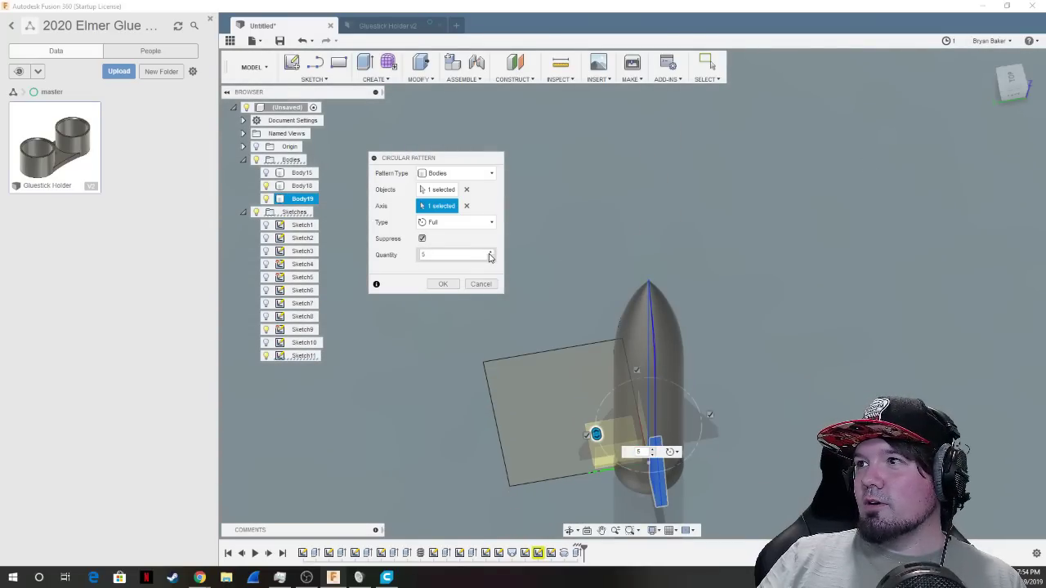
click(490, 252)
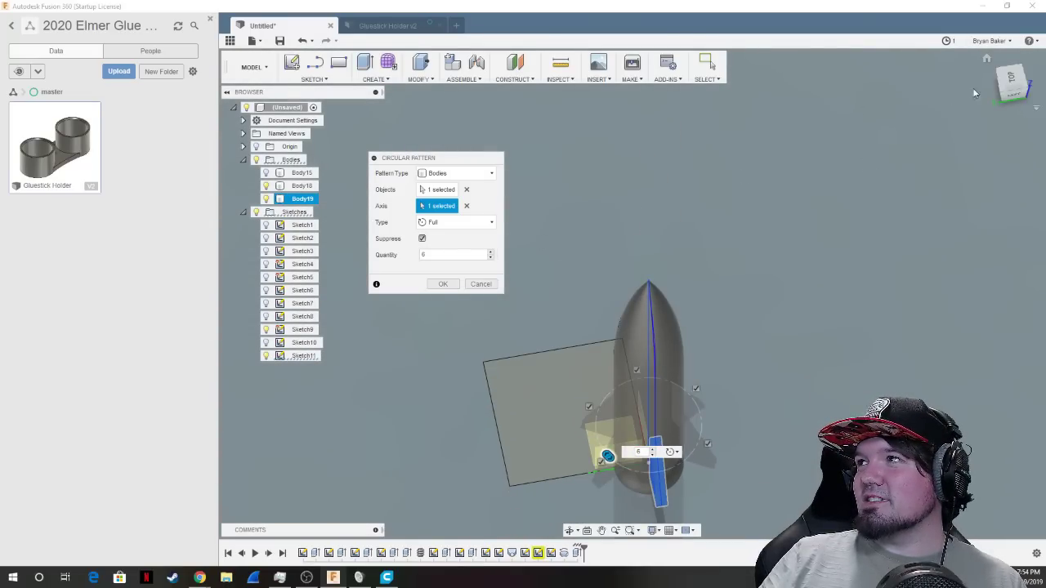
click(1011, 78)
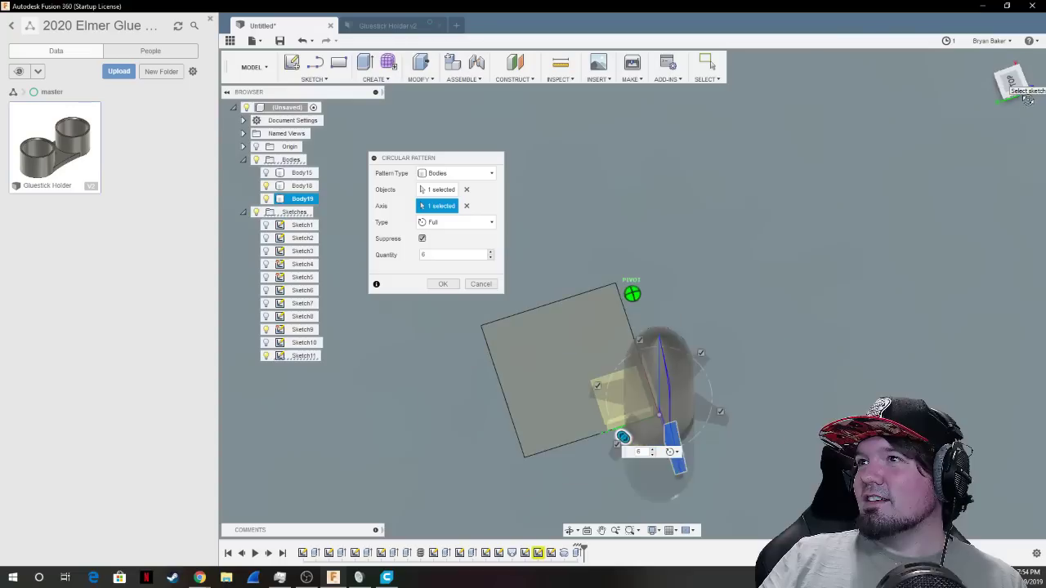
click(490, 253)
click(490, 253)
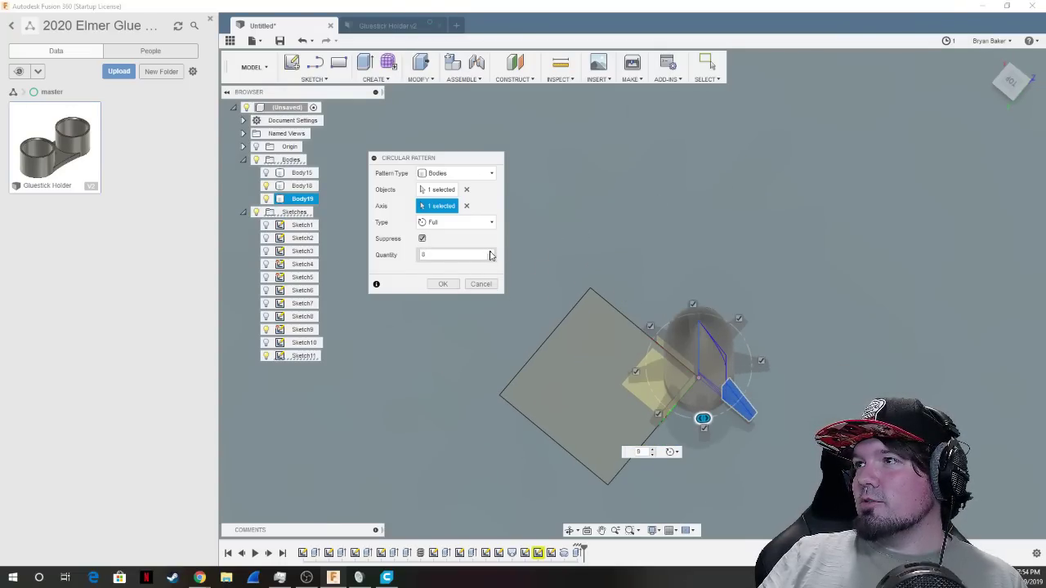
click(491, 253)
click(491, 253)
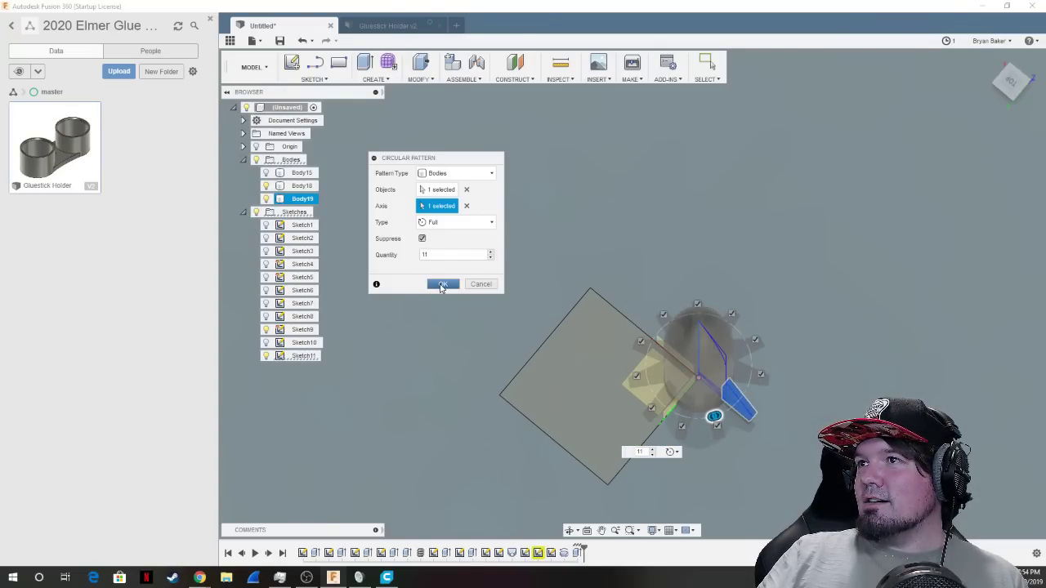
text(0)
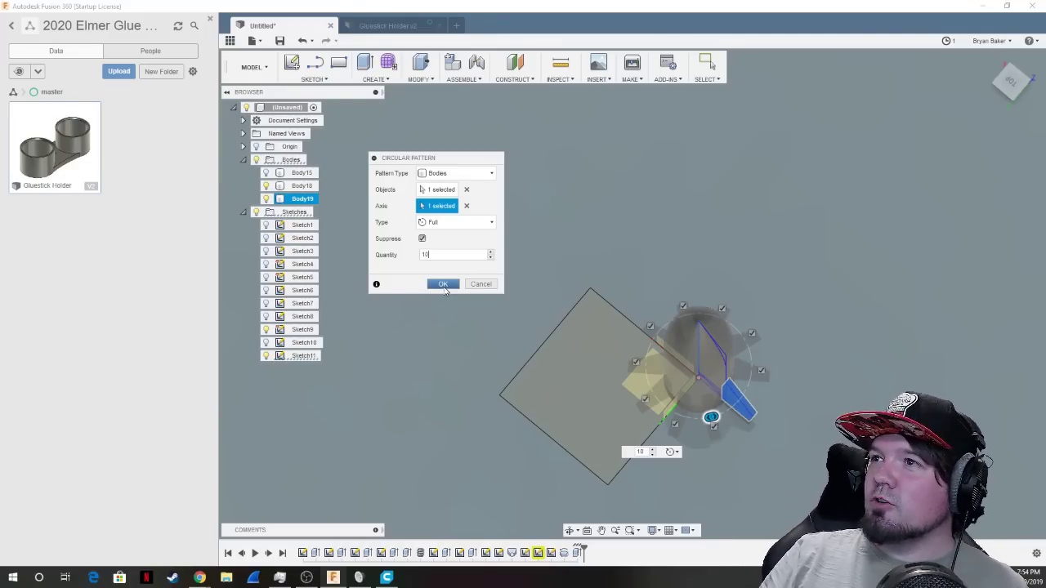
click(443, 284)
click(987, 59)
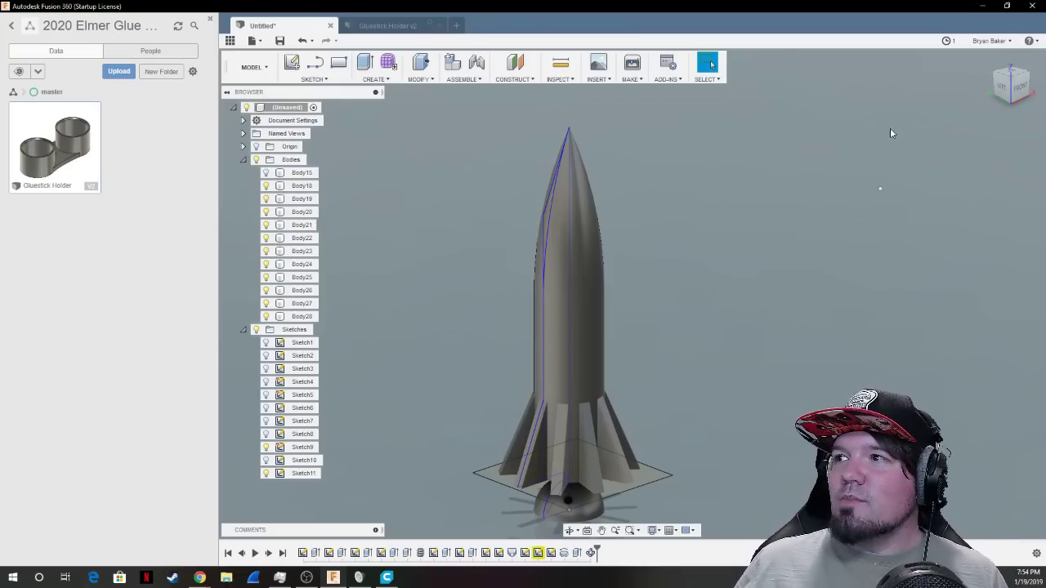
mouse_move(880, 189)
shift+middle_down()
mouse_move(929, 136)
mouse_move(969, 268)
mouse_move(956, 199)
mouse_move(913, 355)
shift+middle_up()
shift+middle_drag(959, 301, 938, 166)
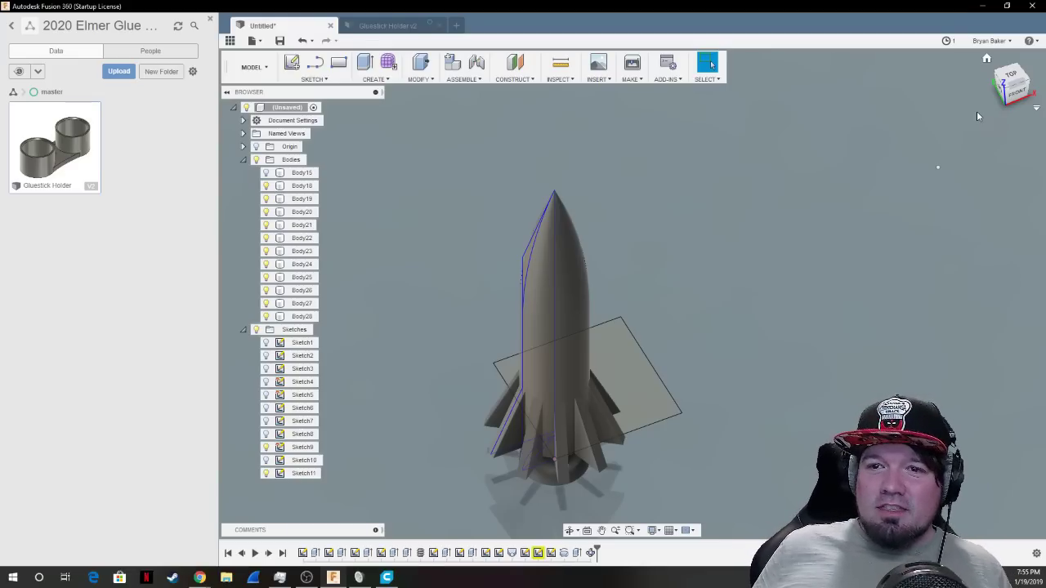
click(554, 247)
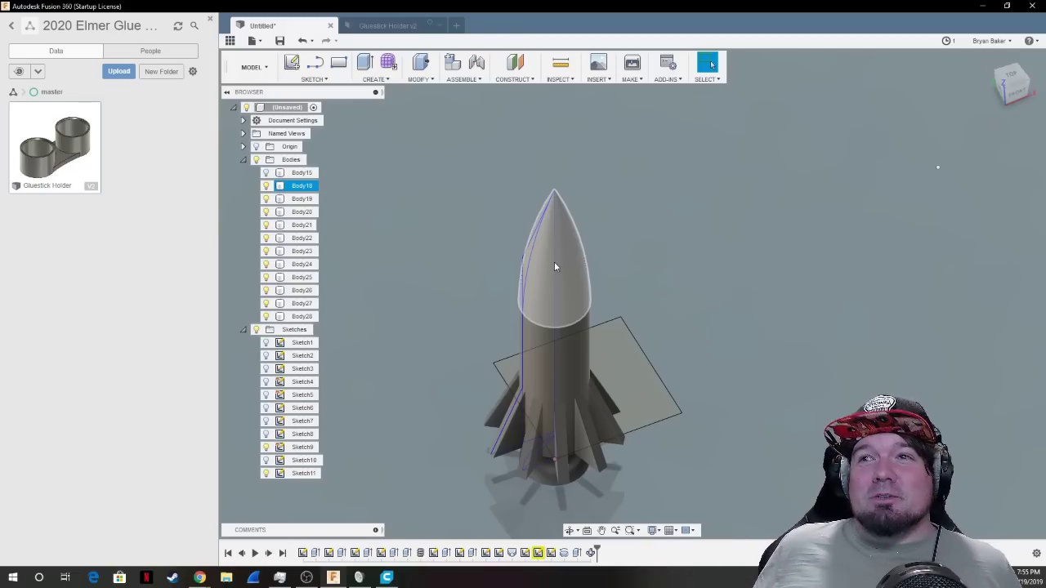
key(Escape)
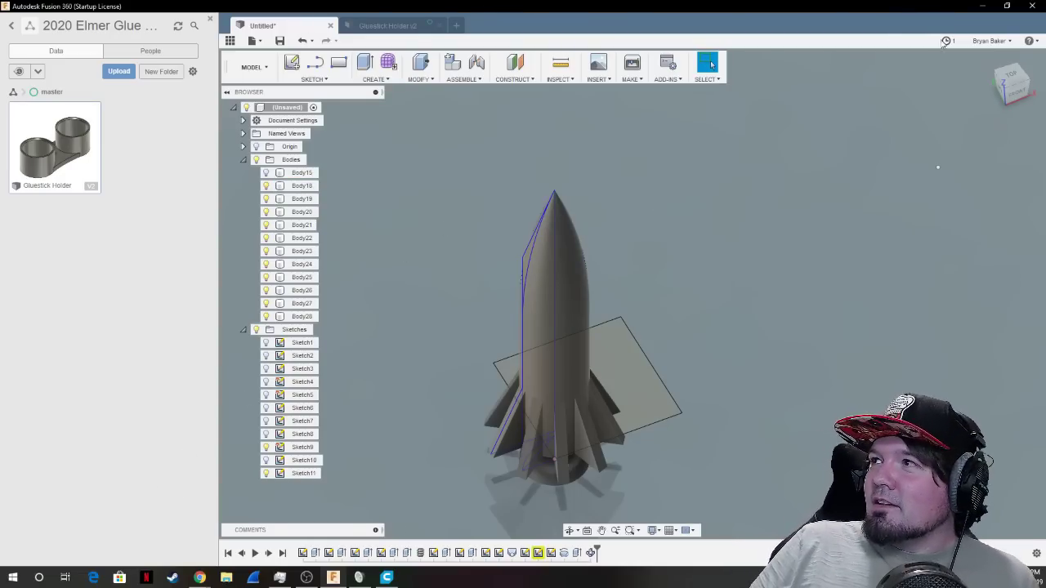
mouse_move(630, 291)
shift+middle_down()
mouse_move(892, 238)
mouse_move(867, 248)
shift+middle_up()
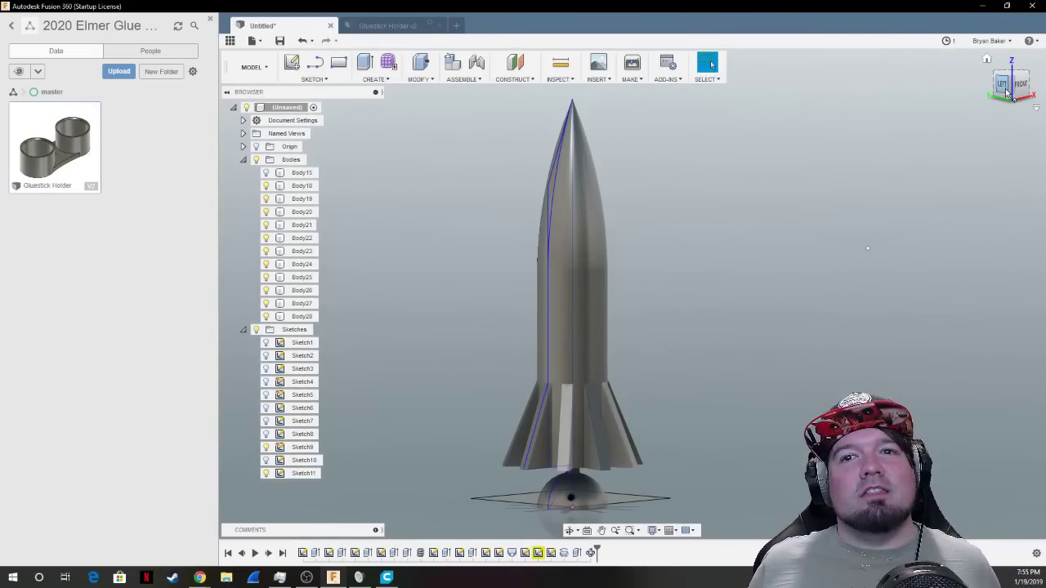
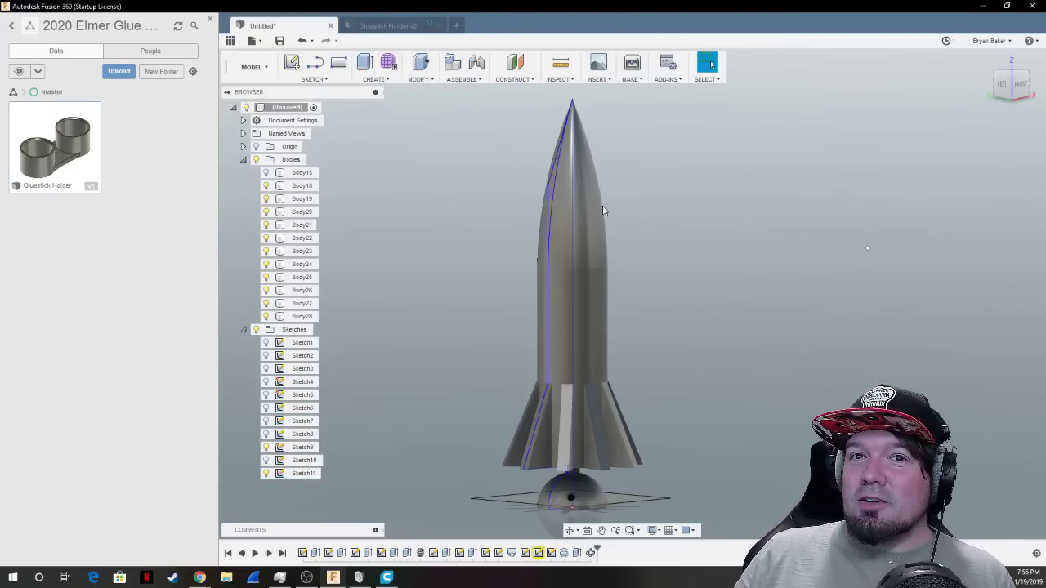
Delete the rocket's base disc, its fin bodies and the leftover left fin.
mouse_move(1011, 82)
mouse_down()
mouse_move(993, 108)
mouse_move(986, 99)
mouse_move(947, 256)
mouse_move(961, 220)
mouse_move(969, 249)
mouse_move(967, 234)
mouse_up()
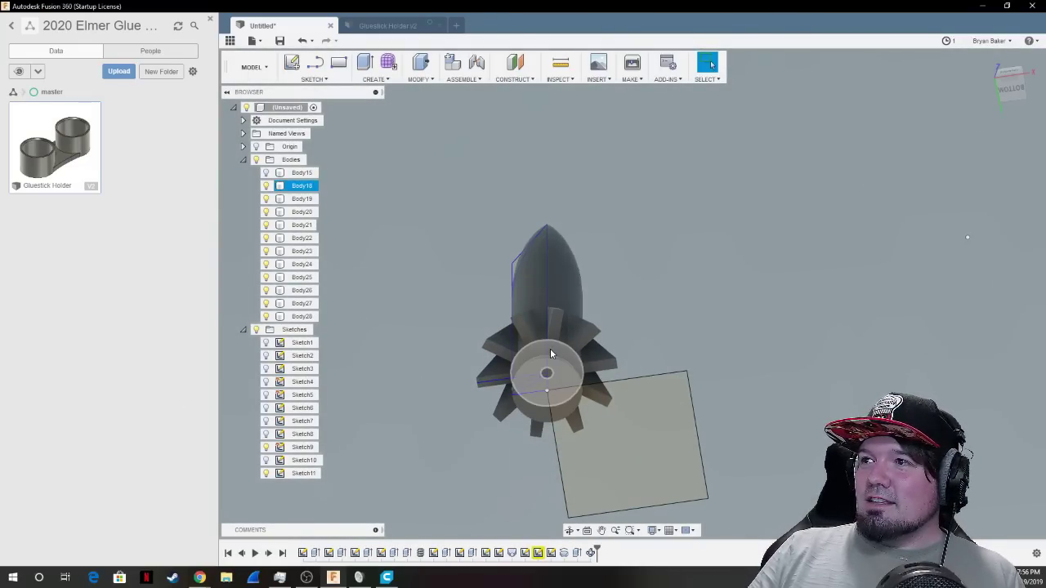
click(560, 361)
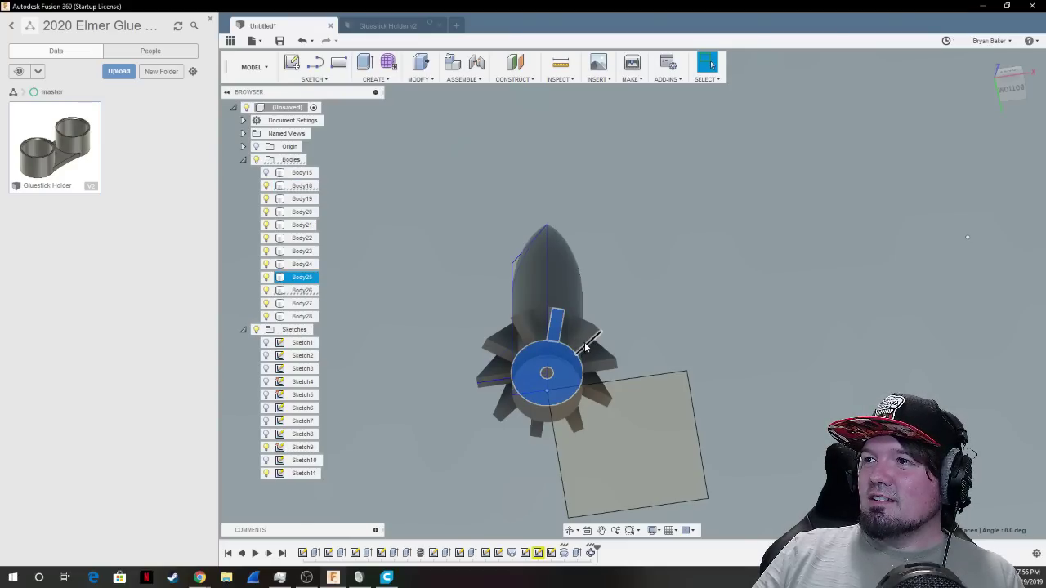
ctrl+click(574, 359)
ctrl+click(585, 340)
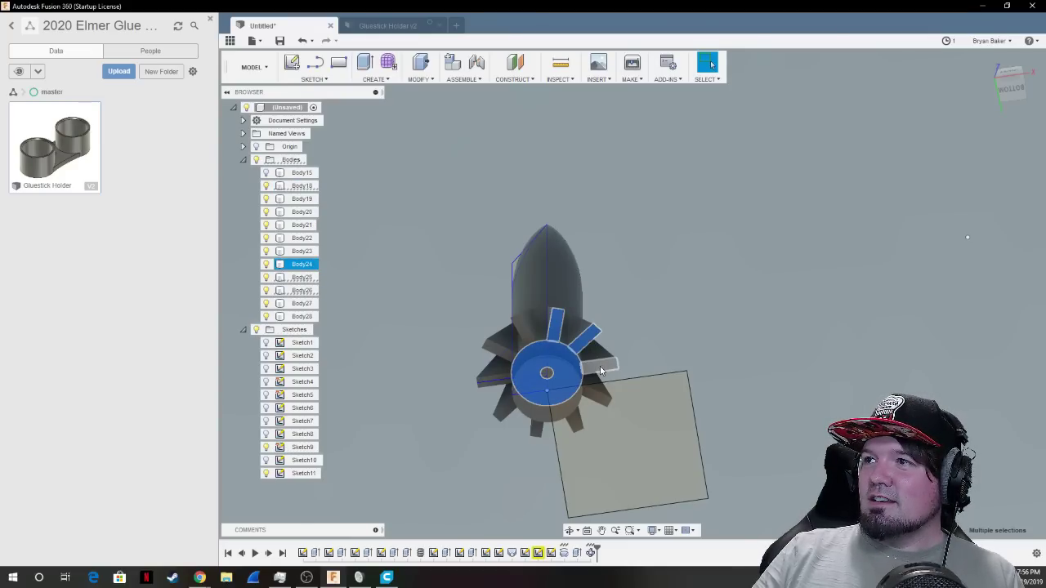
ctrl+click(603, 365)
key(Delete)
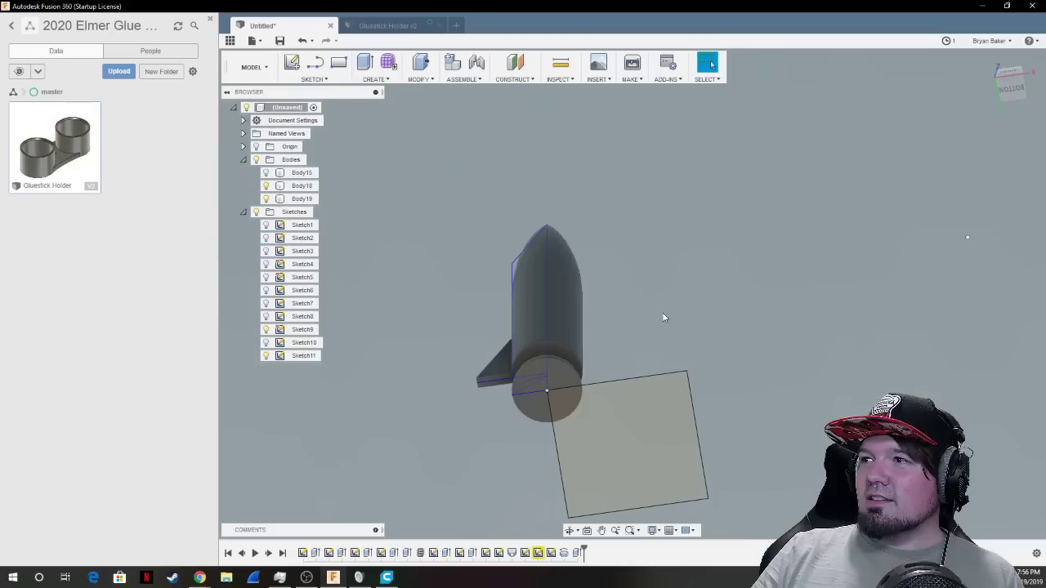
click(301, 199)
key(Delete)
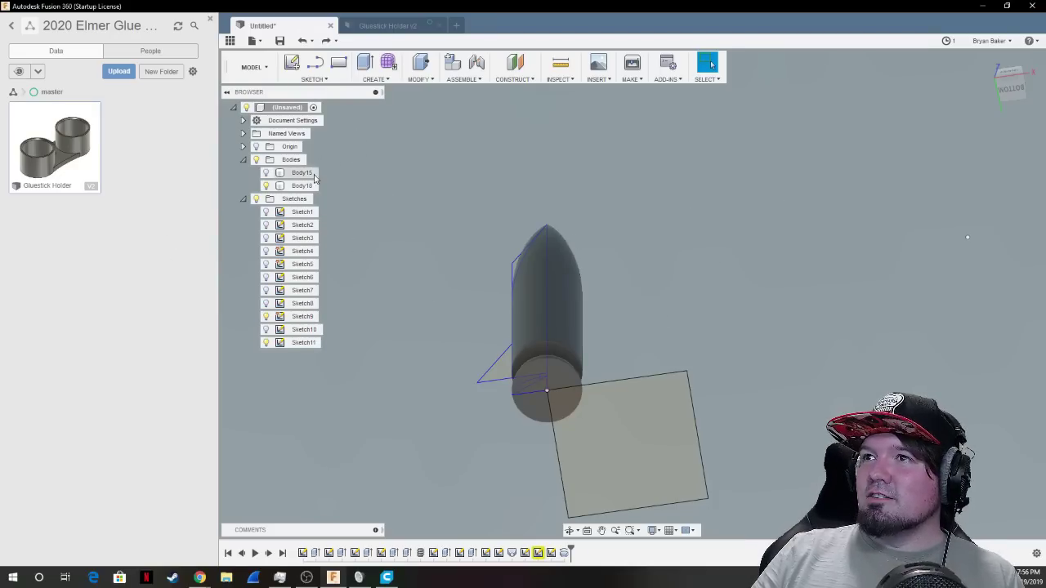
Reopen Sketch11 and draw a horizontal base line leftward from the arc's lower end.
double_click(301, 342)
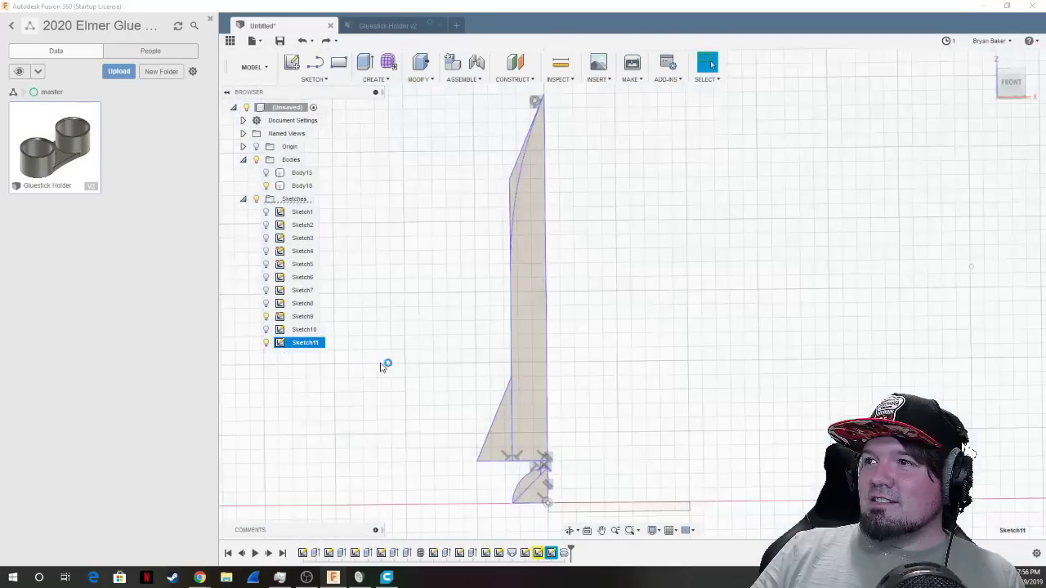
click(314, 62)
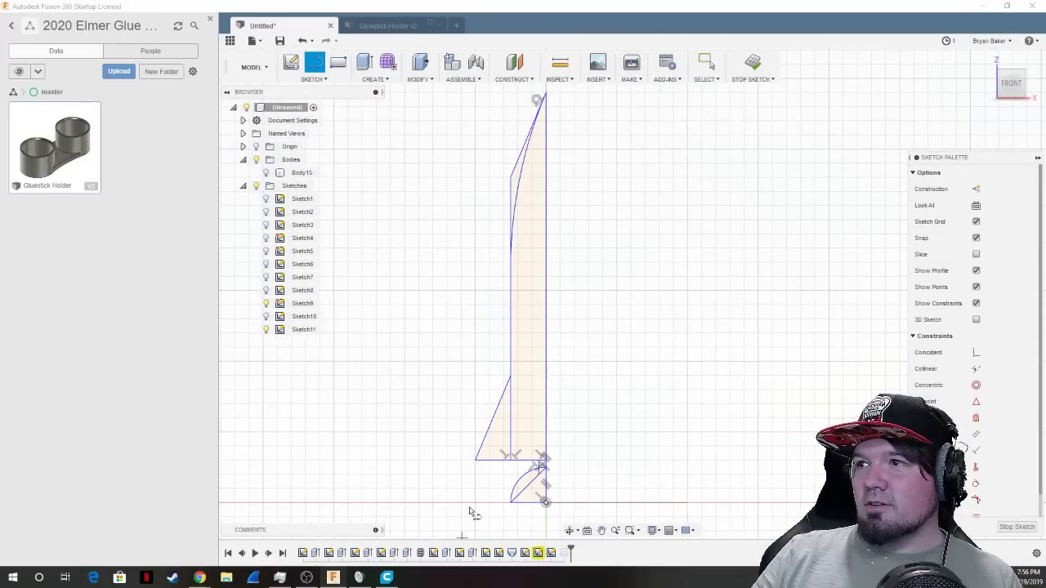
click(475, 460)
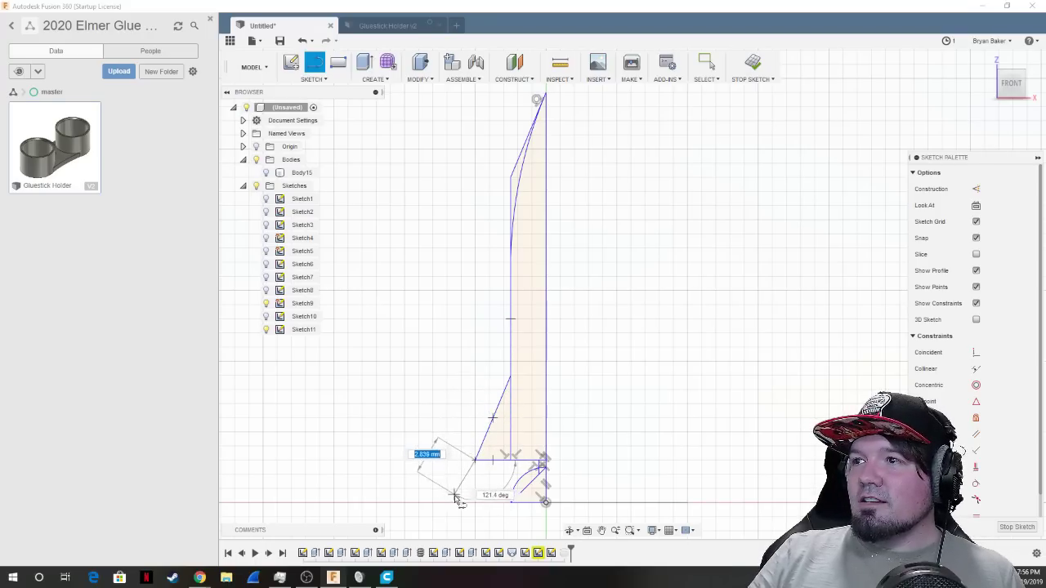
key(Escape)
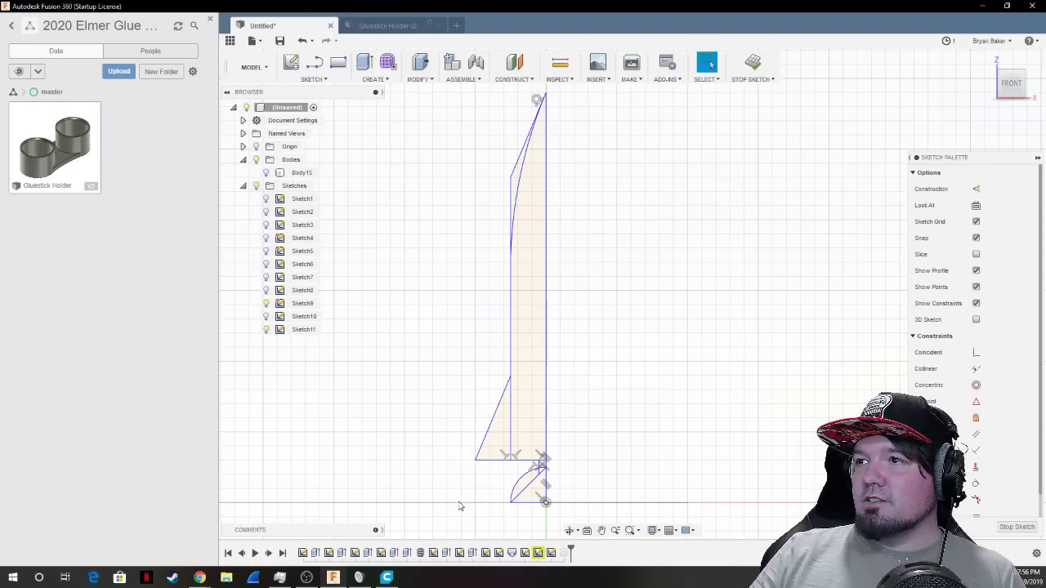
click(315, 64)
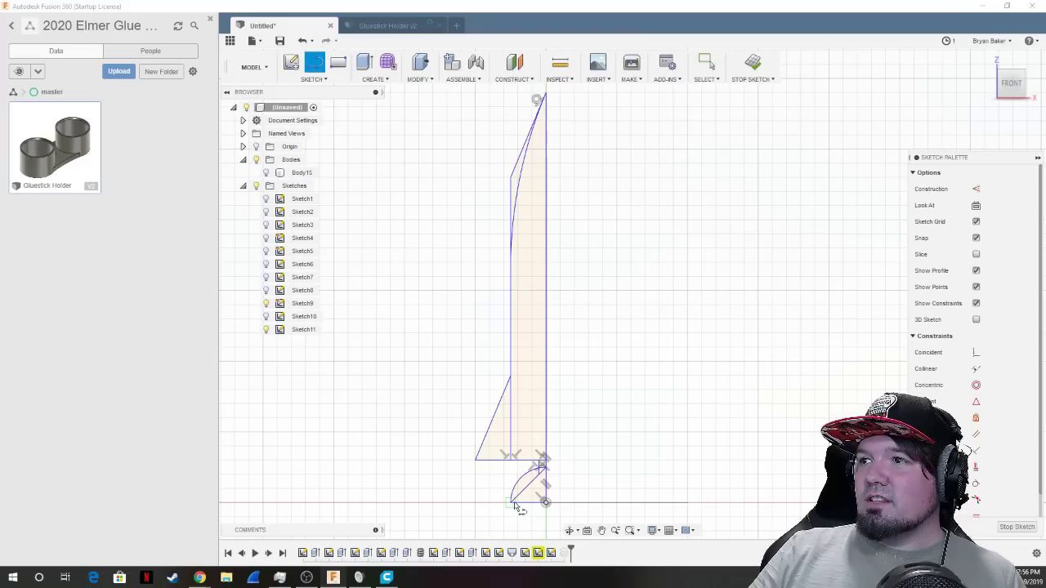
click(513, 503)
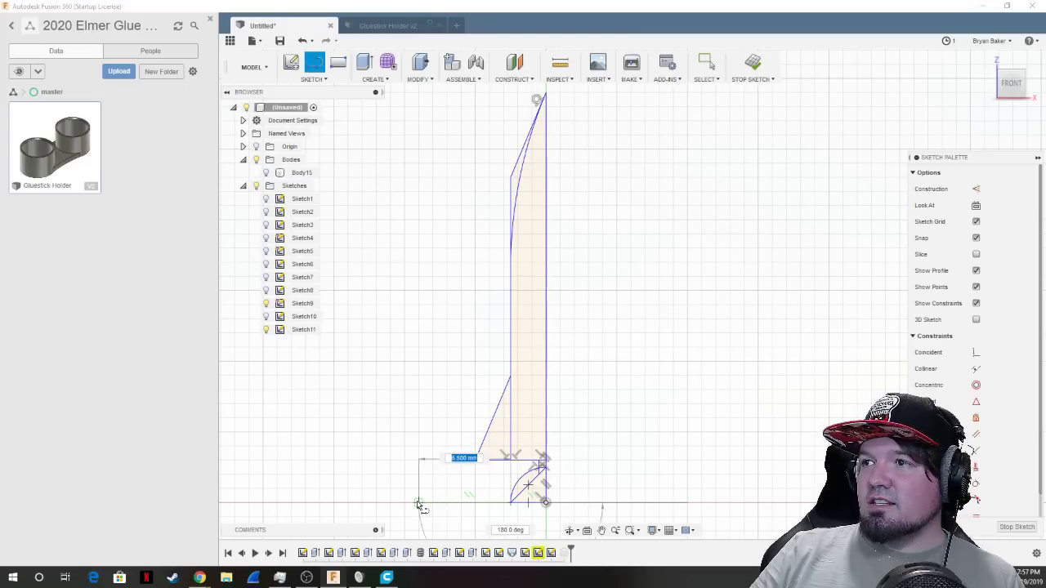
click(419, 503)
key(Escape)
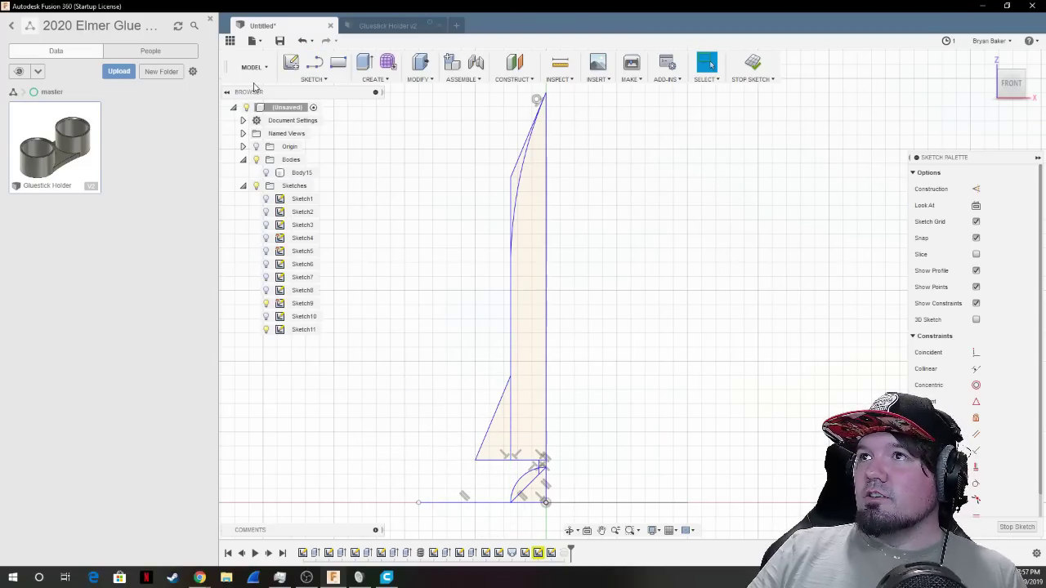
Draw a diagonal line closing the fin profile and finish the sketch.
click(313, 65)
click(472, 466)
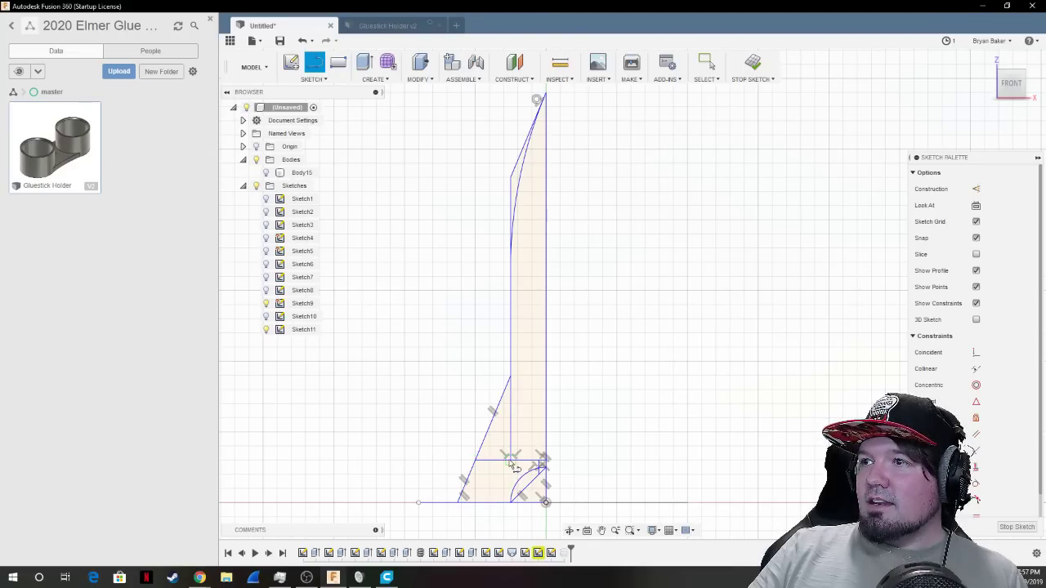
click(467, 501)
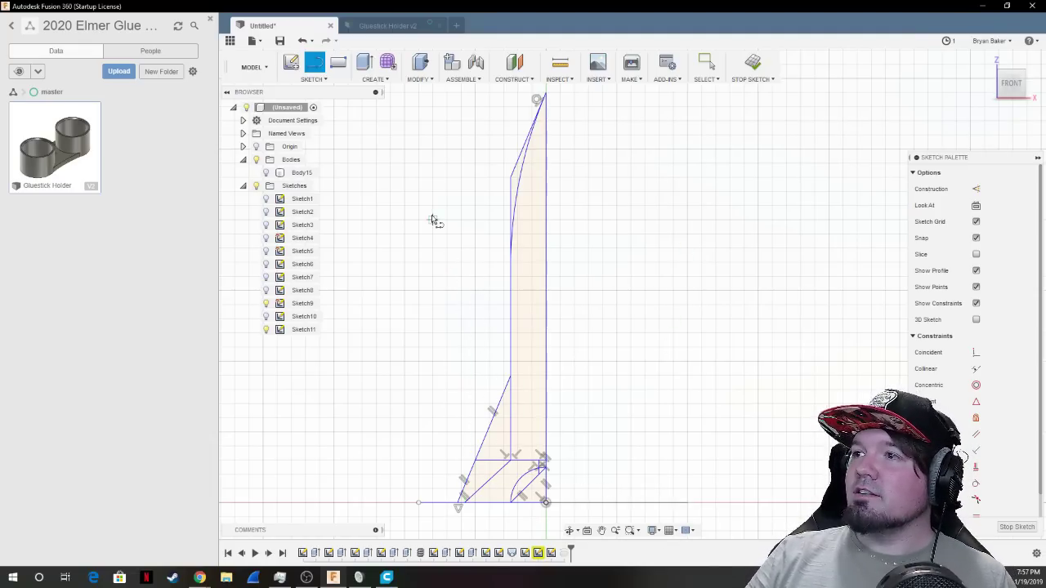
click(753, 64)
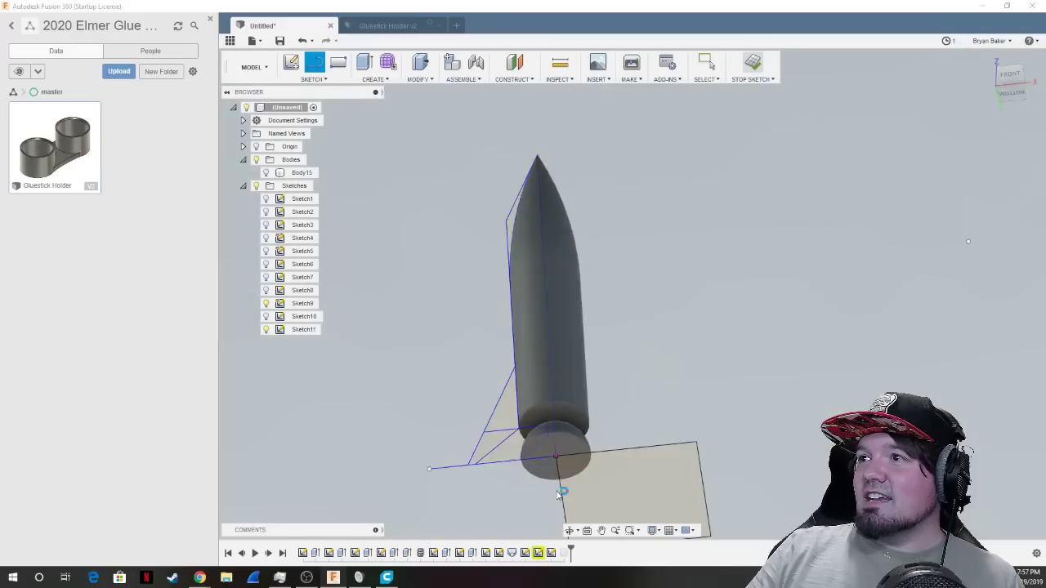
shift+middle_drag(630, 292, 621, 401)
Select the two fin profiles and try a two-sided extrusion, then cancel it.
click(512, 493)
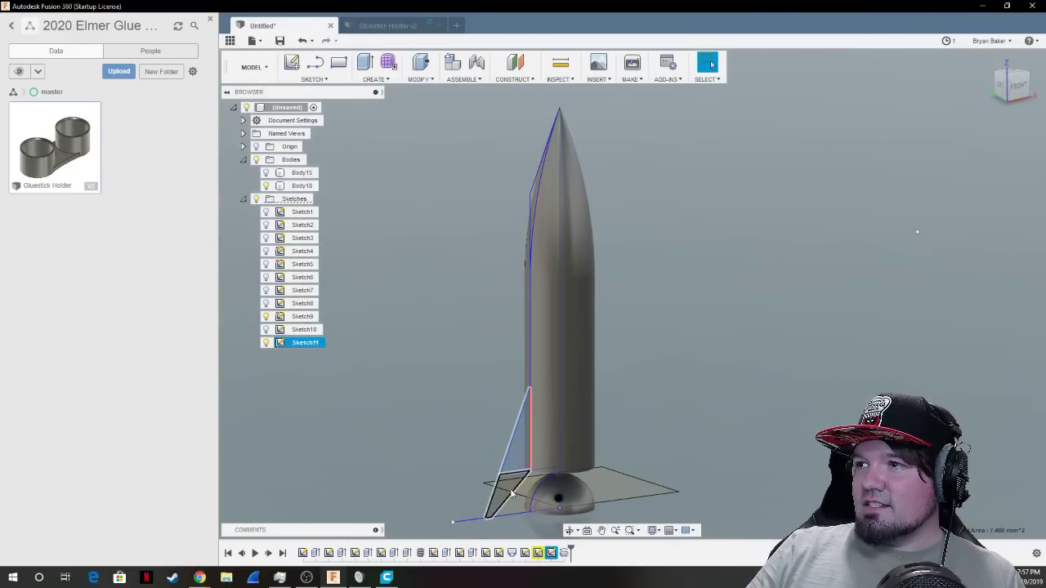
click(503, 500)
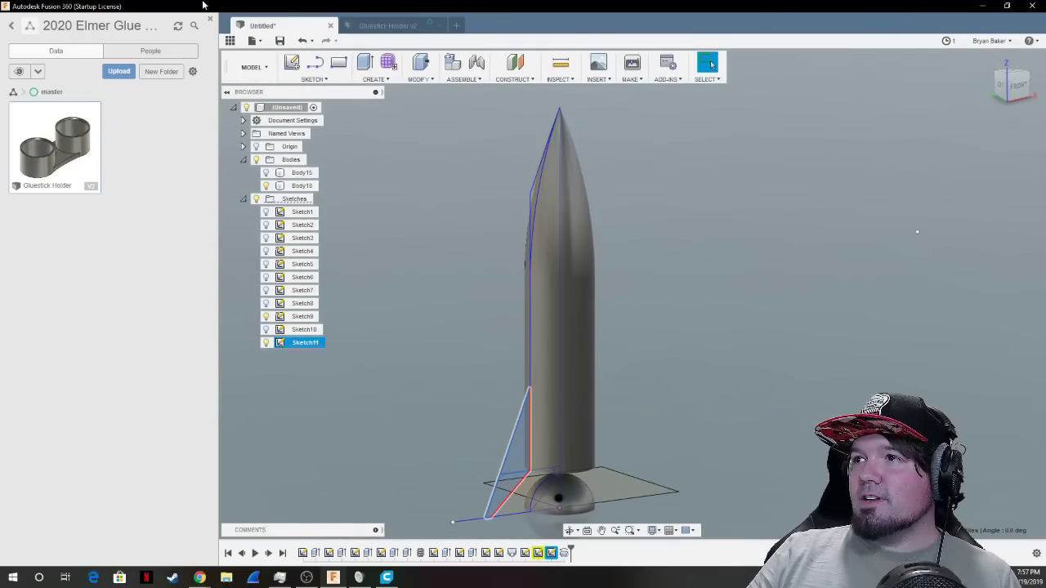
key(e)
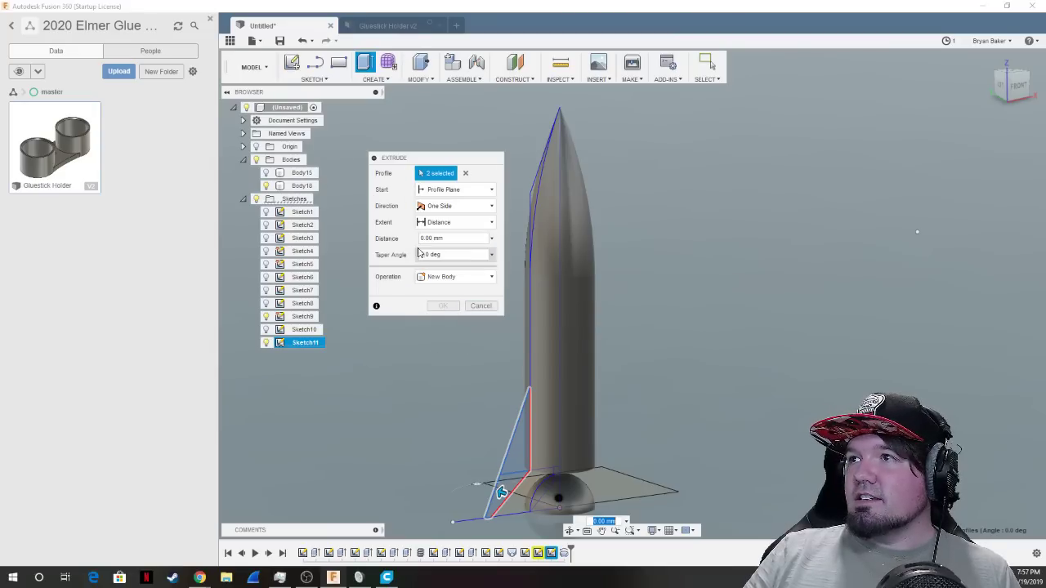
click(468, 206)
click(442, 234)
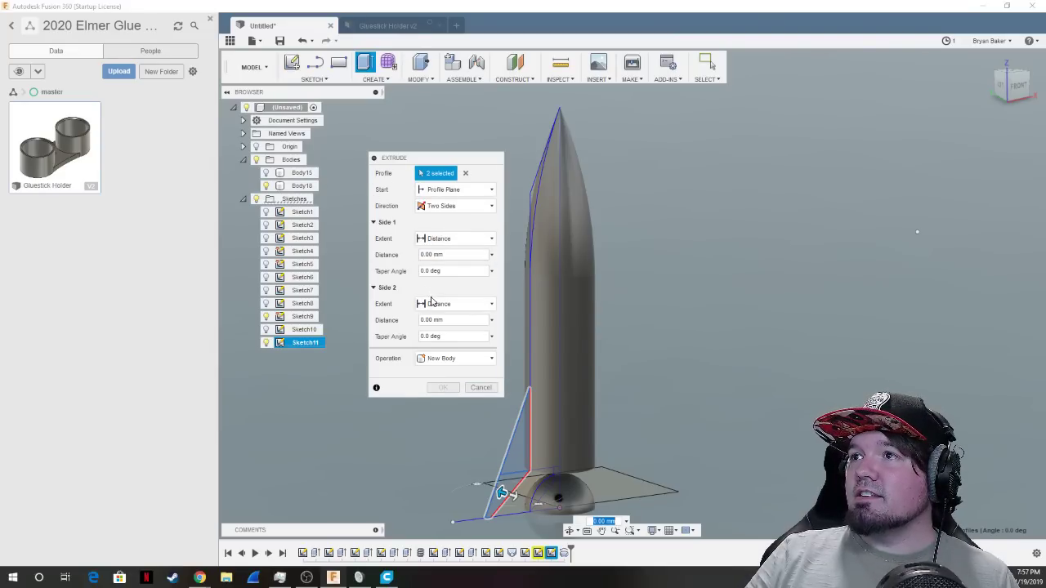
click(451, 255)
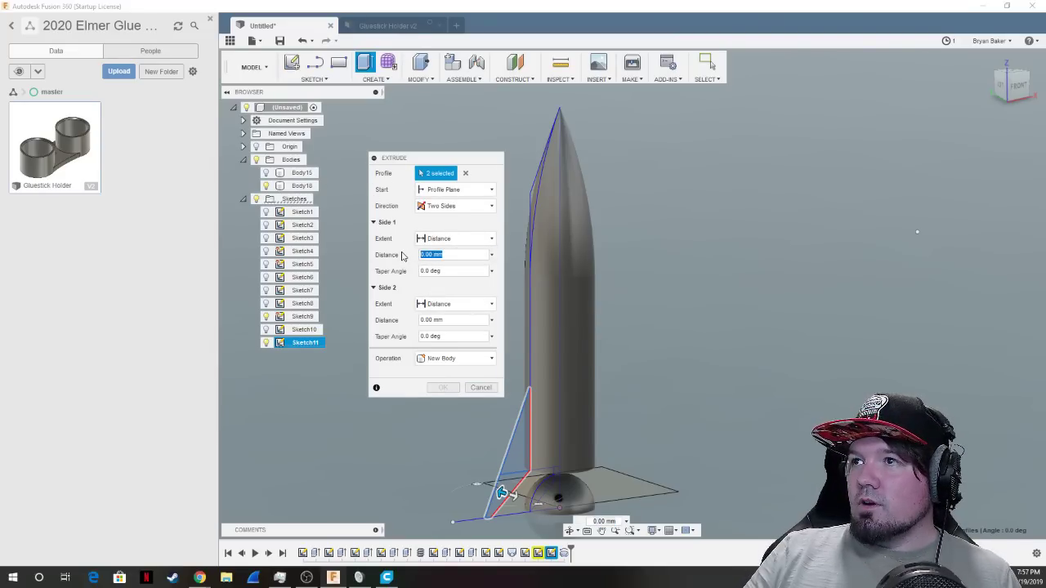
text(2)
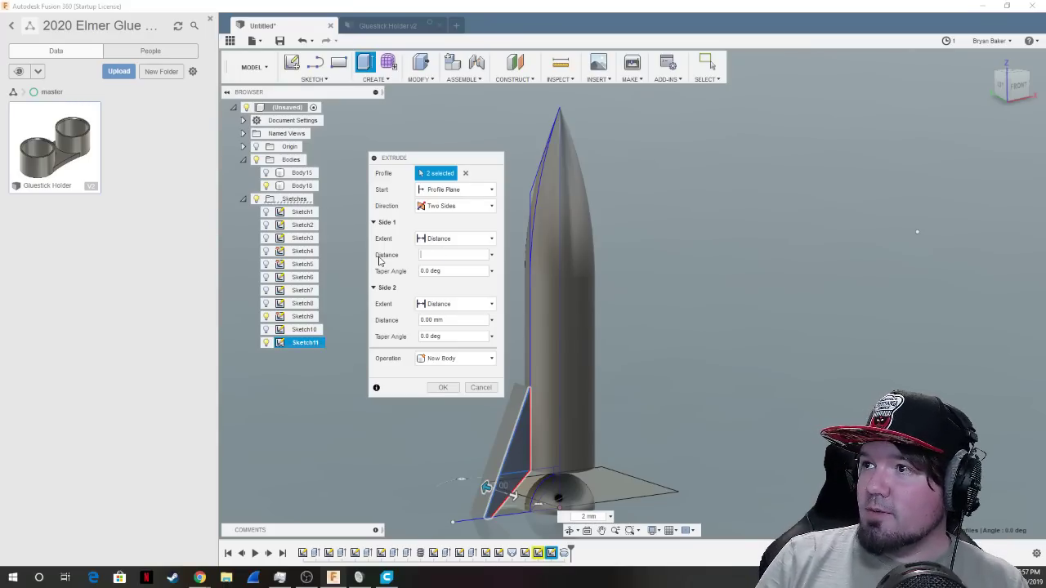
key(Escape)
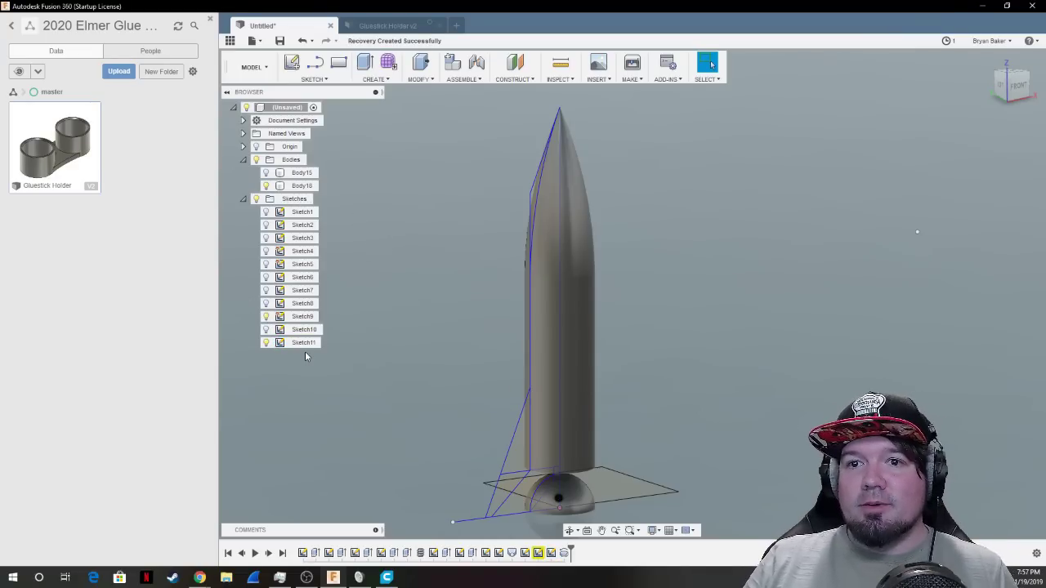
Extrude the two fin profiles symmetrically 0.4 mm to create fin body Body19.
click(265, 185)
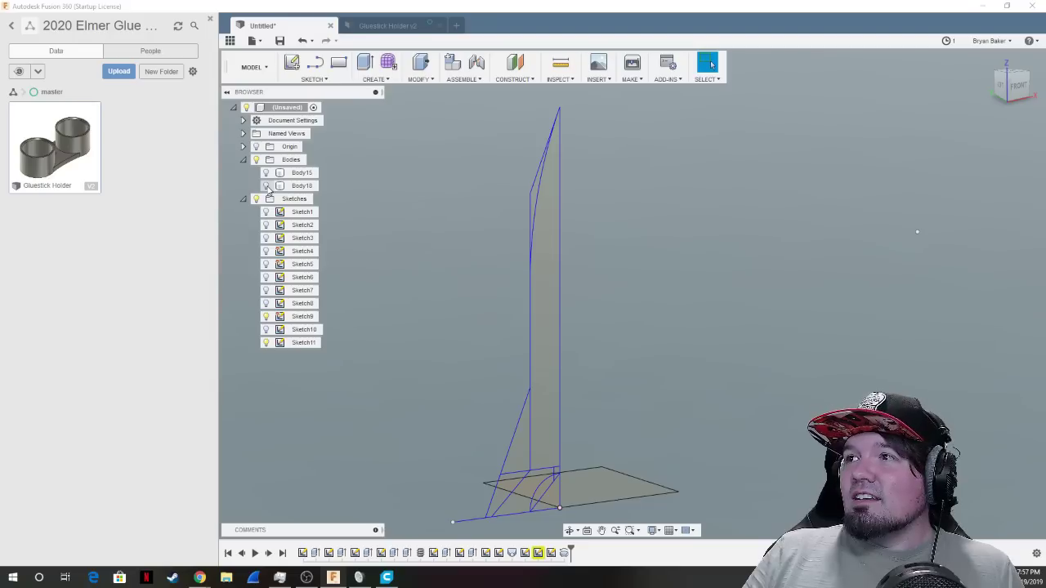
click(524, 455)
click(519, 484)
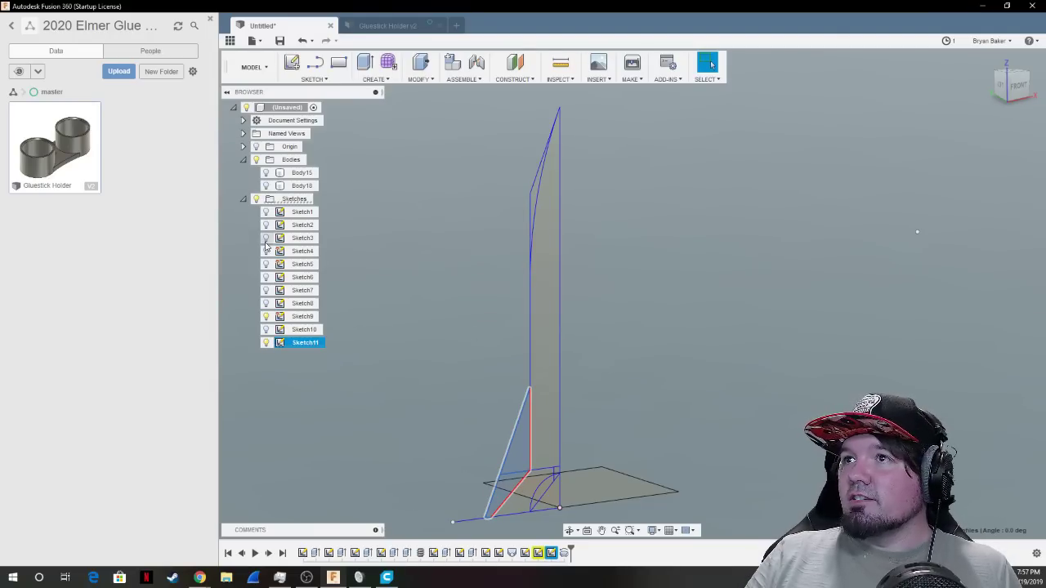
click(266, 187)
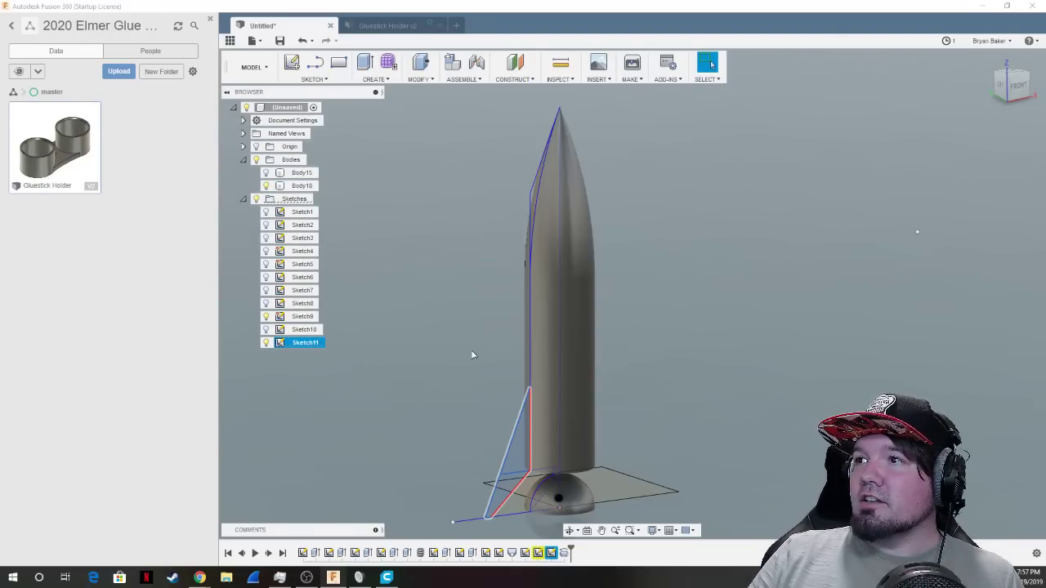
key(e)
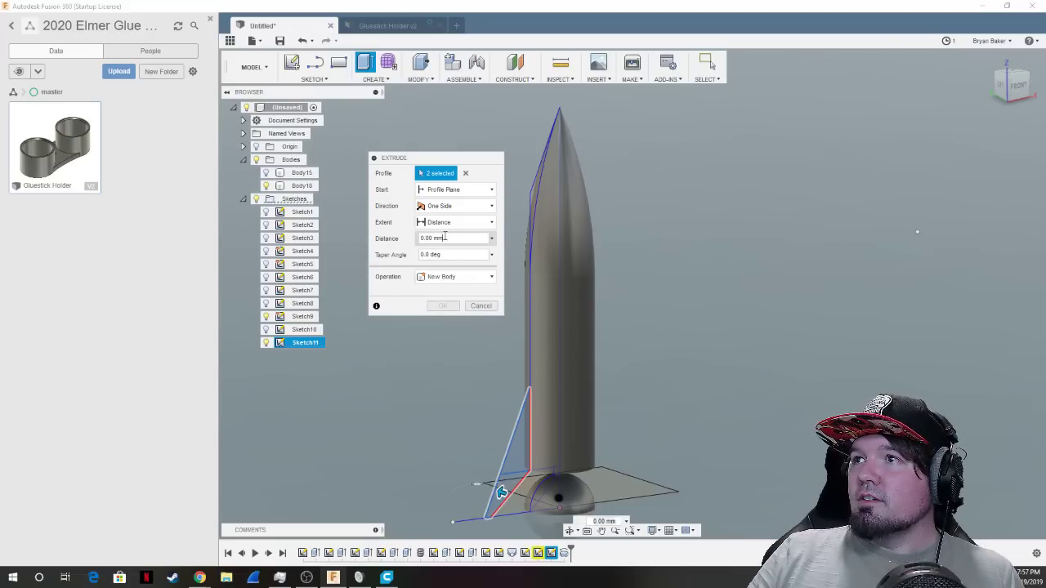
click(441, 207)
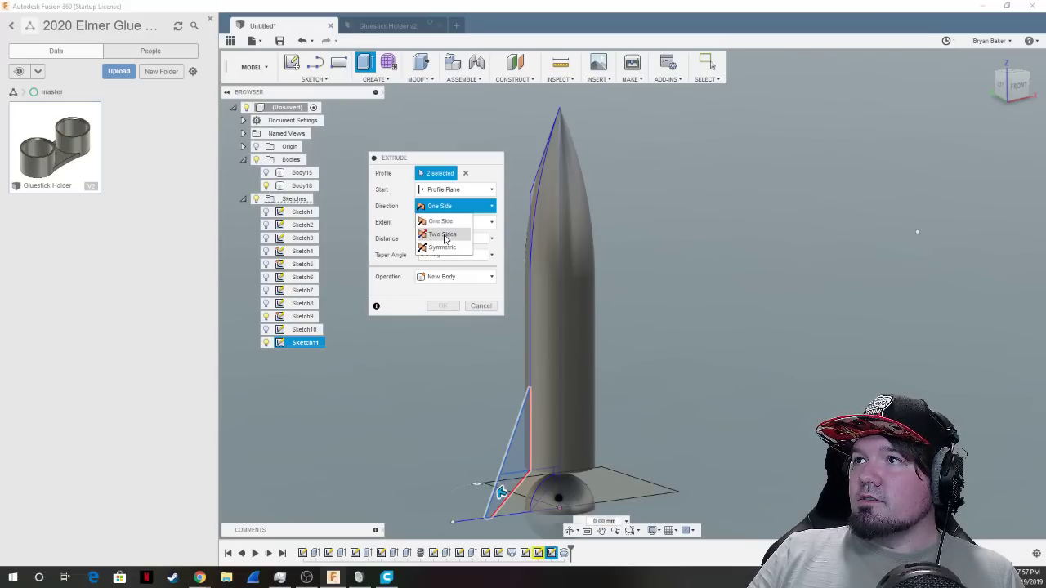
click(442, 246)
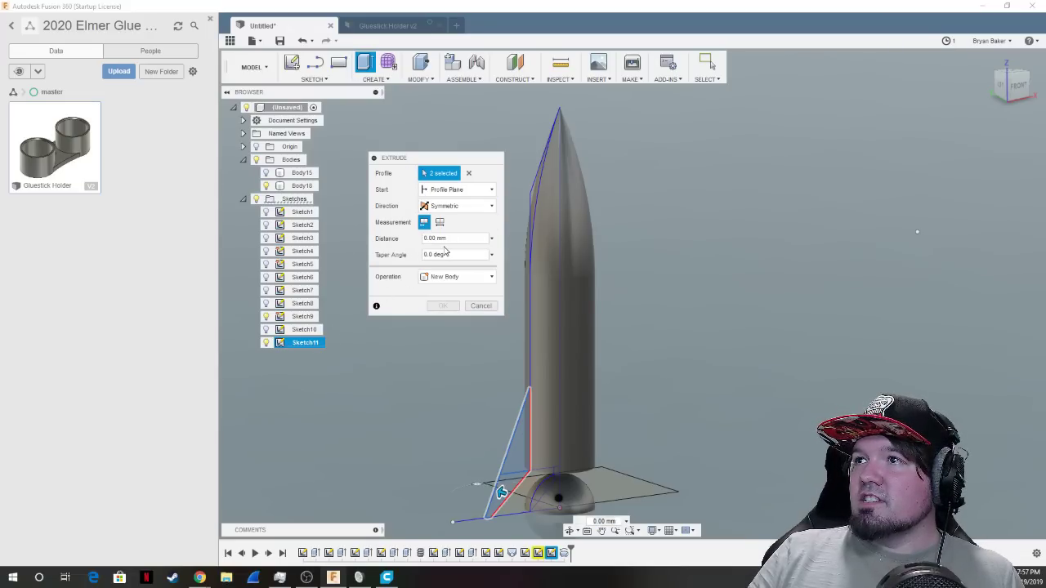
double_click(425, 237)
text(0.4m)
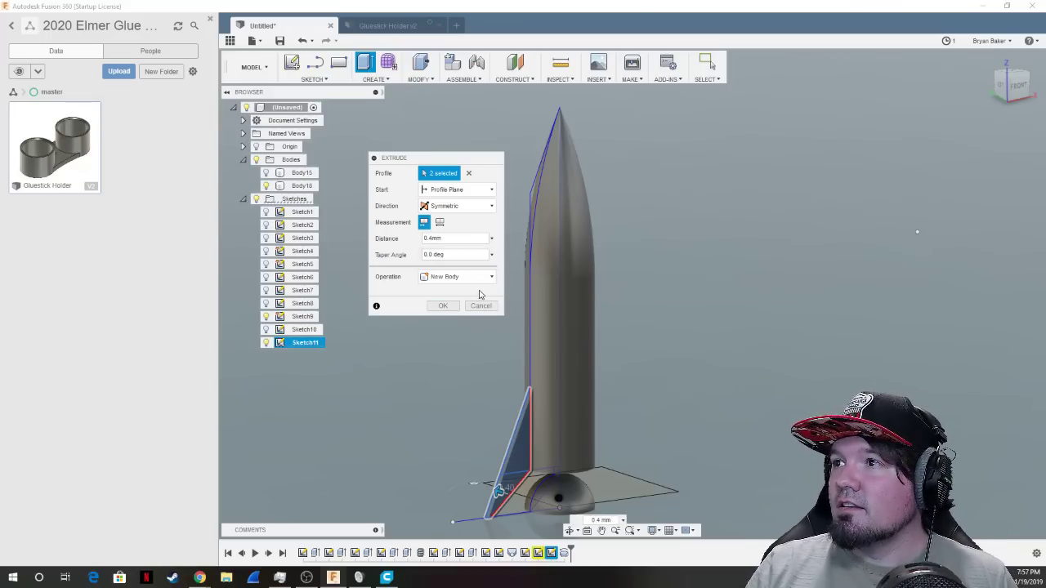
click(443, 305)
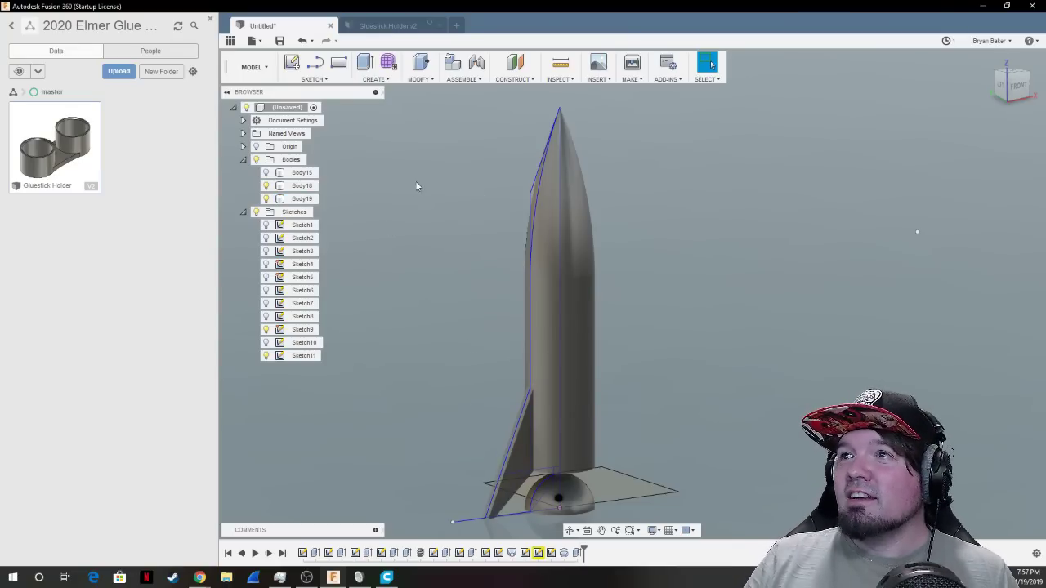
Fillet the fin's outer edges at 0.40 mm with rolling ball corners.
click(420, 78)
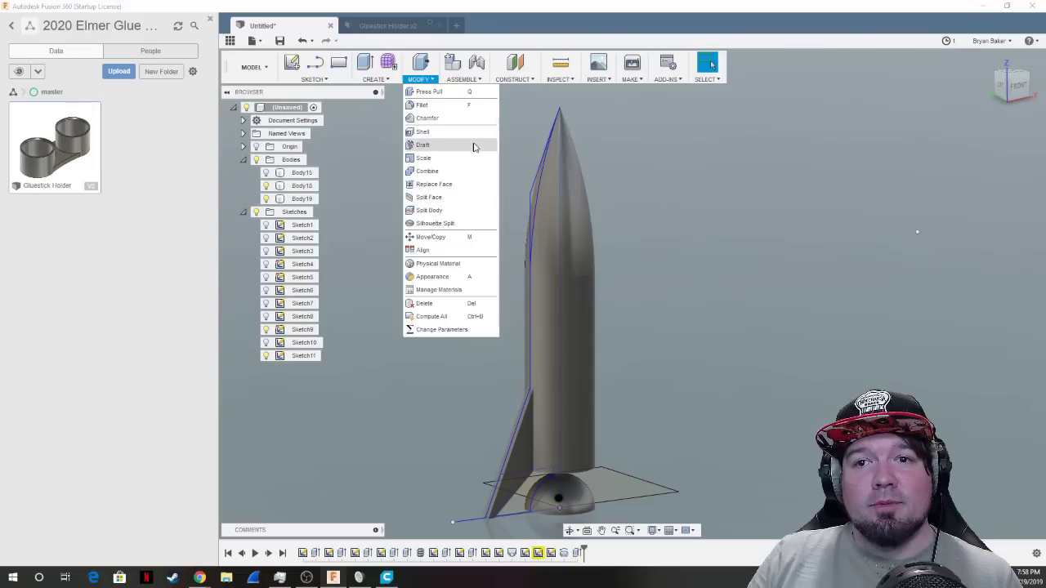
mouse_move(370, 87)
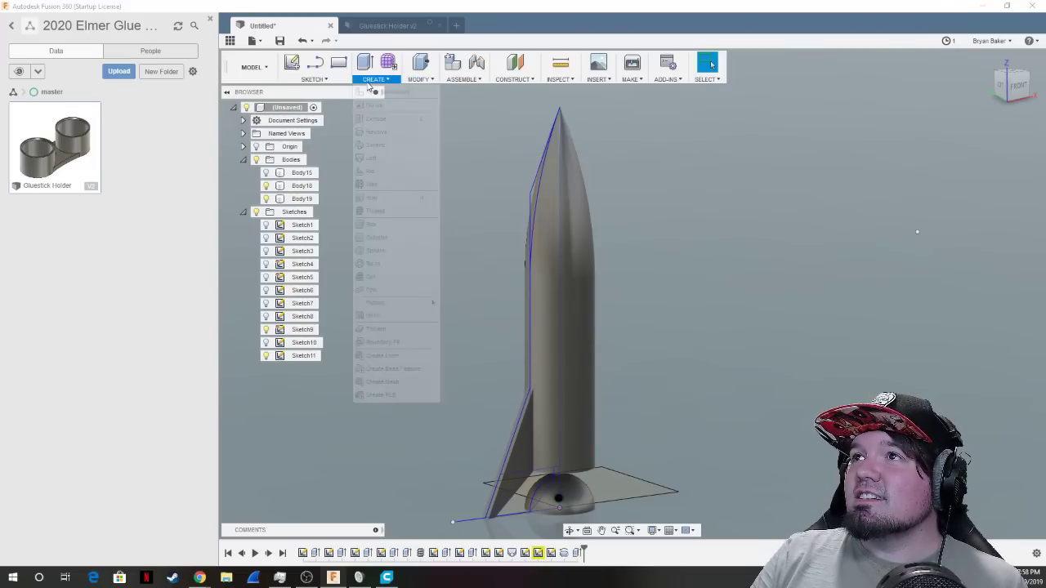
mouse_move(420, 79)
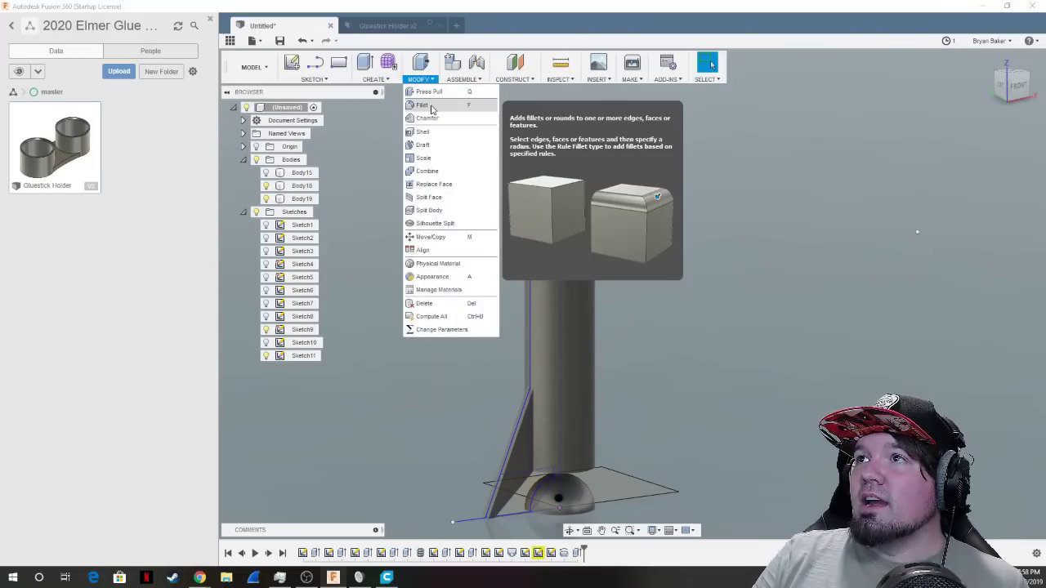
click(422, 105)
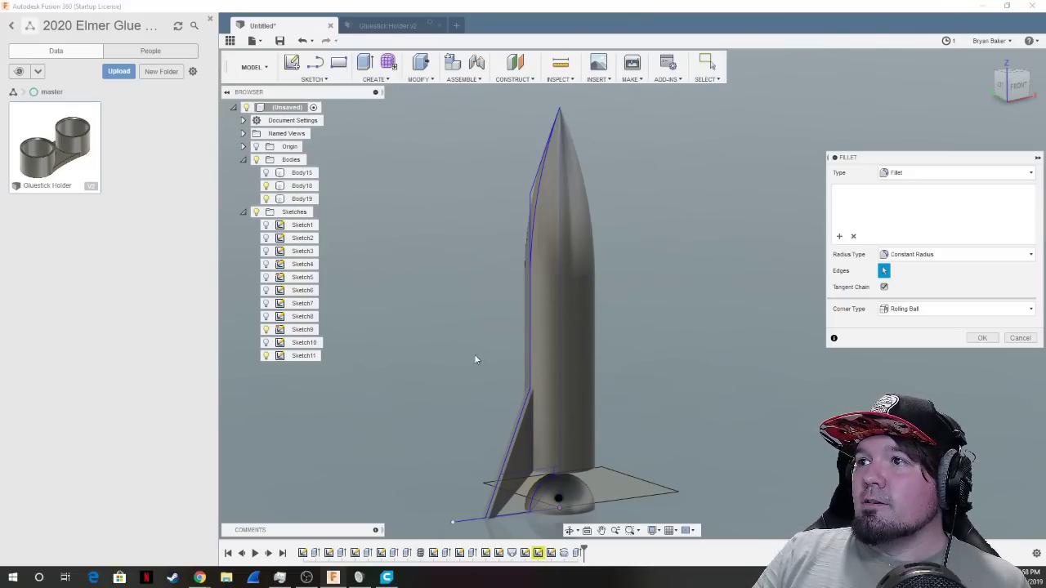
scroll(506, 439, up, 5)
click(531, 443)
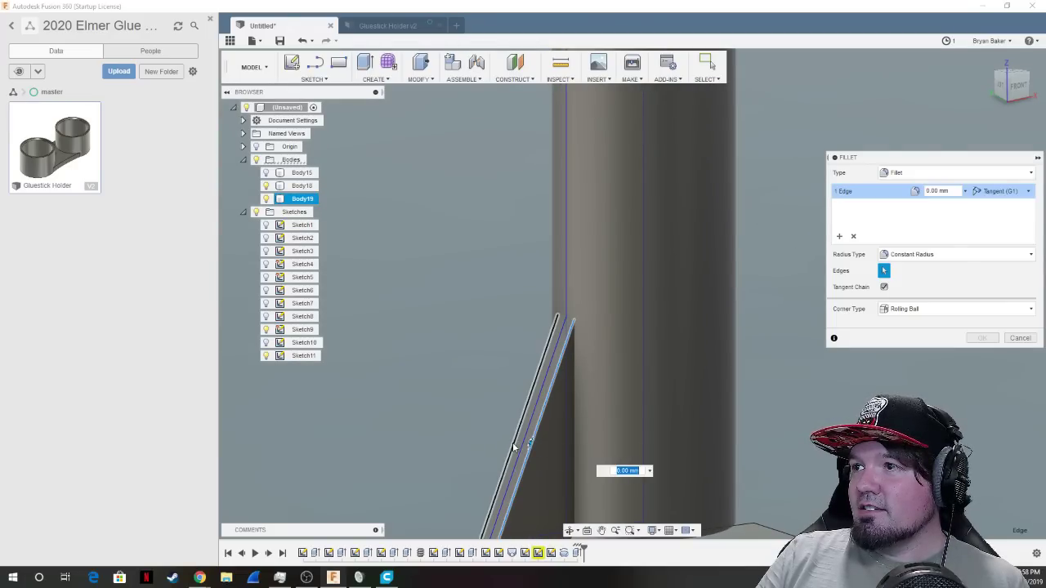
scroll(506, 440, up, 2)
drag(488, 439, 496, 450)
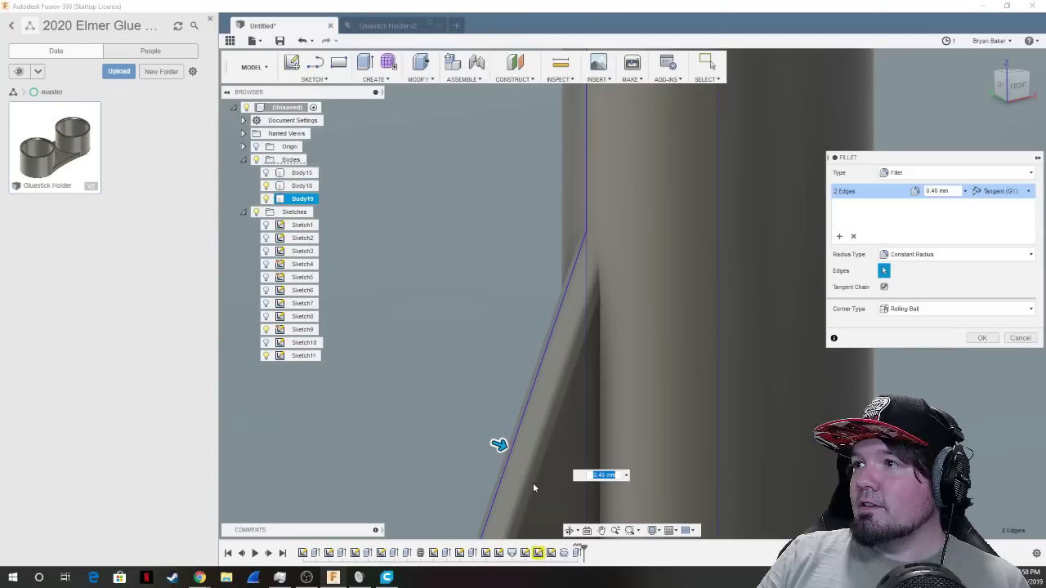
scroll(534, 486, down, 6)
scroll(605, 490, up, 8)
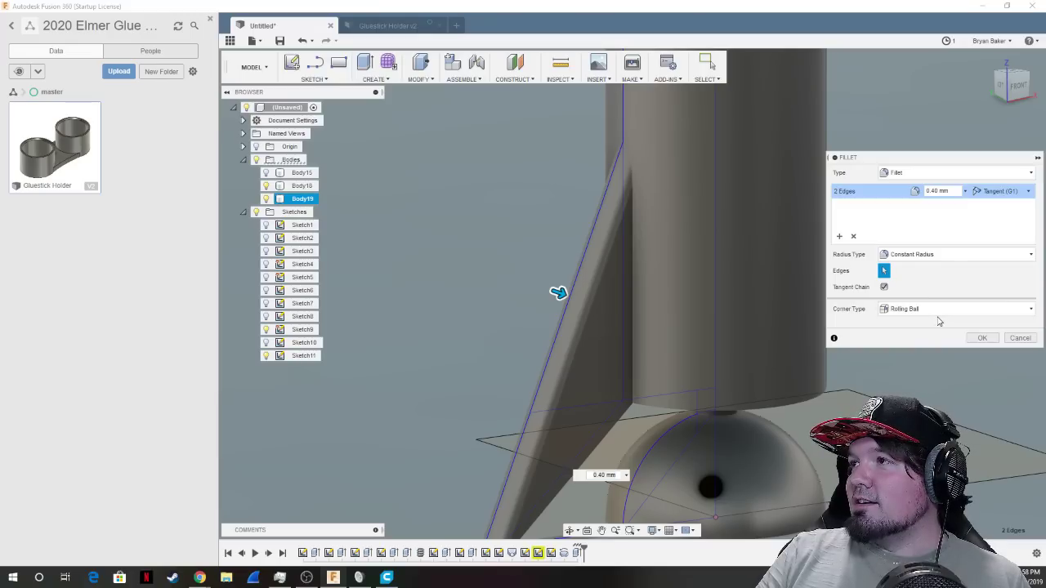
click(942, 311)
click(952, 331)
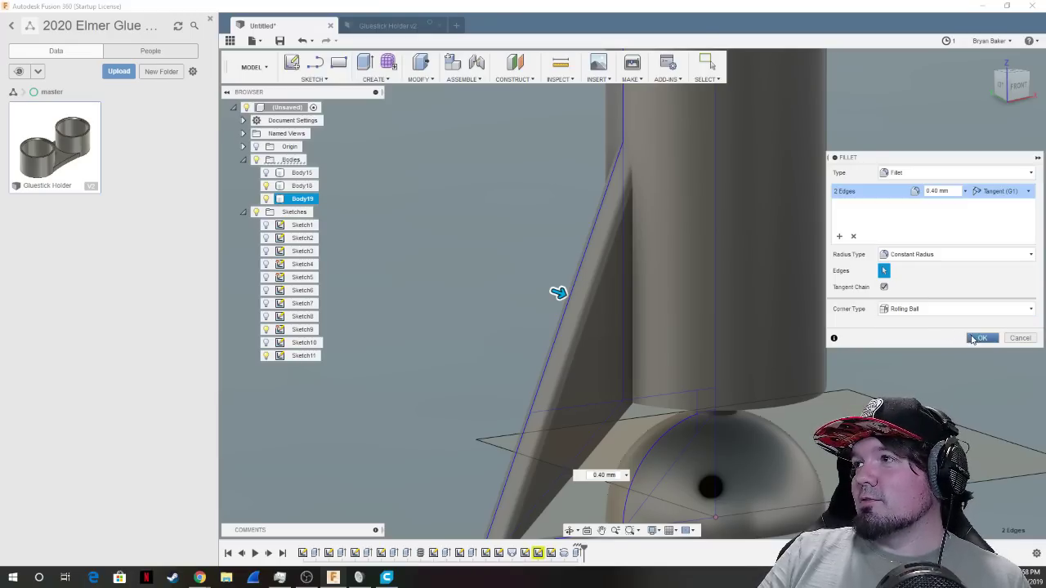
click(983, 338)
Fillet the matching edges on the fin's opposite side at 0.4 mm.
shift+middle_drag(995, 318, 507, 392)
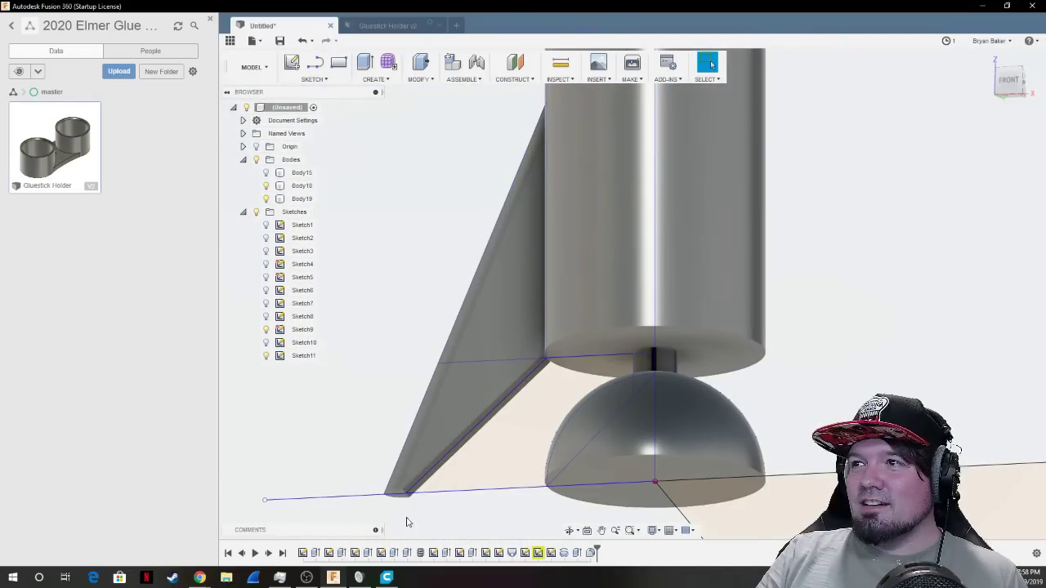
click(484, 401)
click(891, 147)
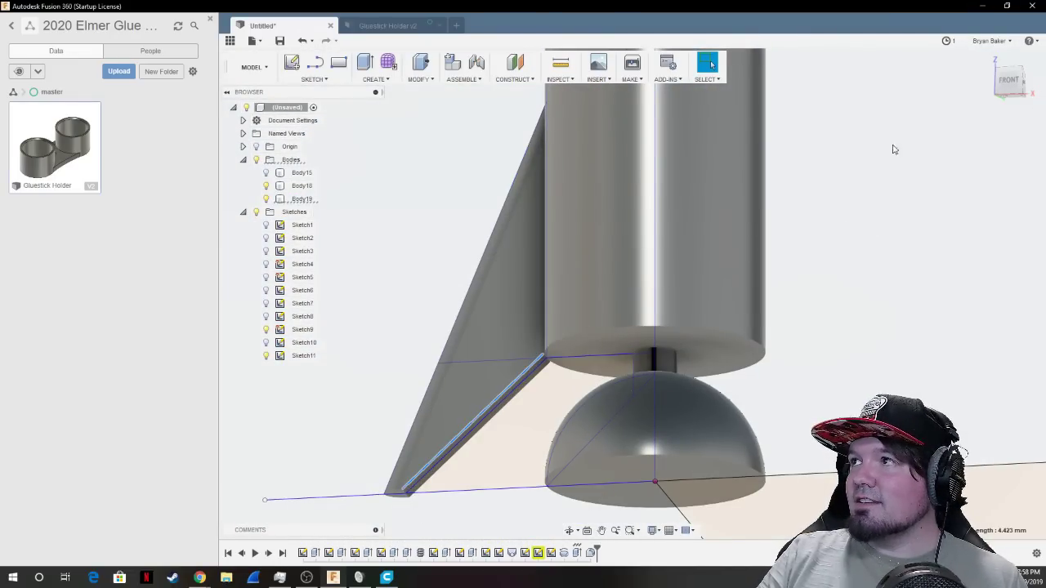
click(998, 81)
shift+middle_drag(571, 245, 438, 197)
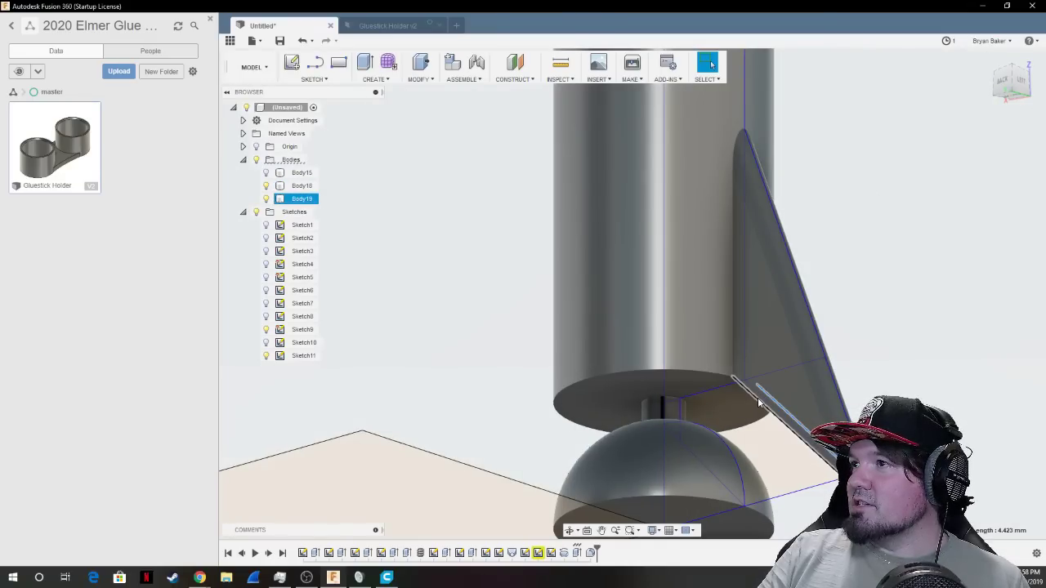
click(398, 75)
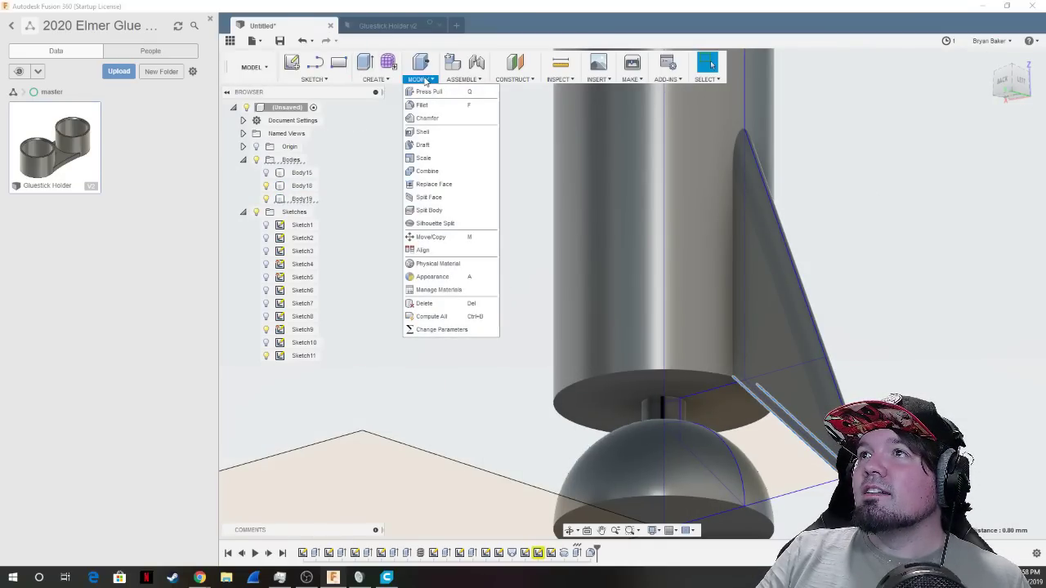
click(426, 103)
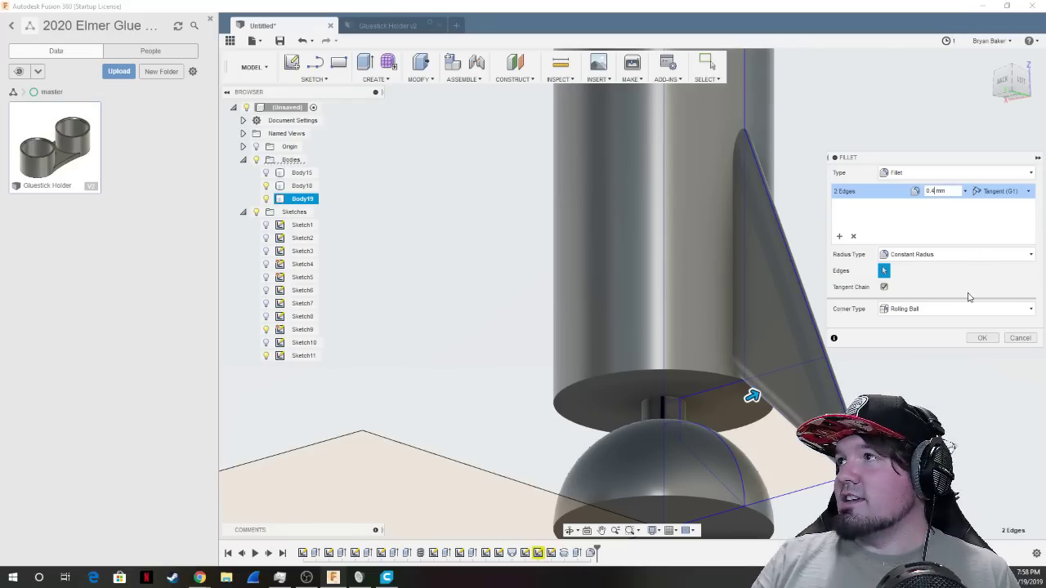
click(983, 338)
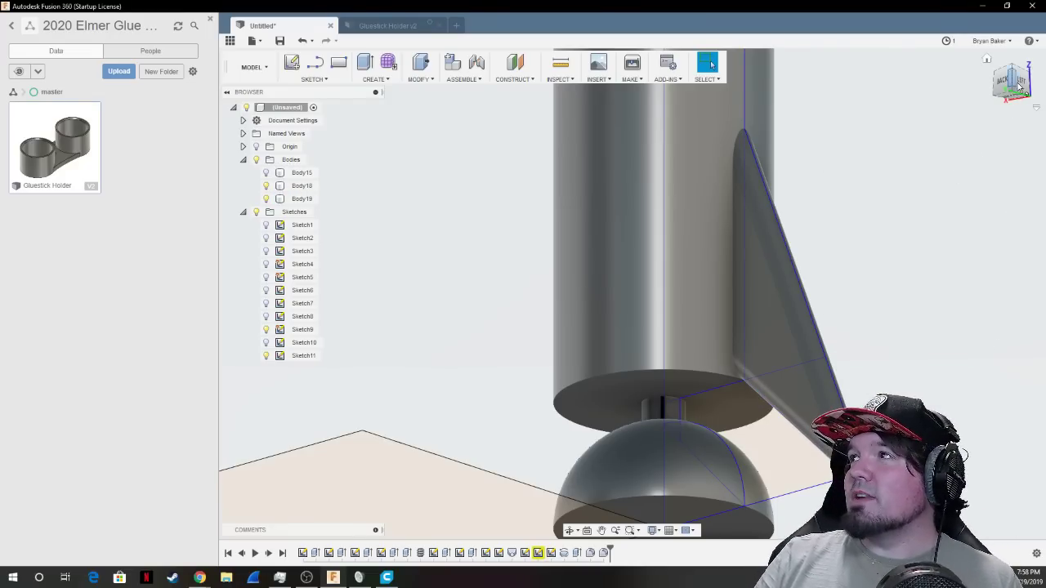
shift+middle_drag(632, 293, 531, 282)
Start a circular pattern of the fin body around the rocket's central axis line.
shift+middle_drag(711, 65, 703, 69)
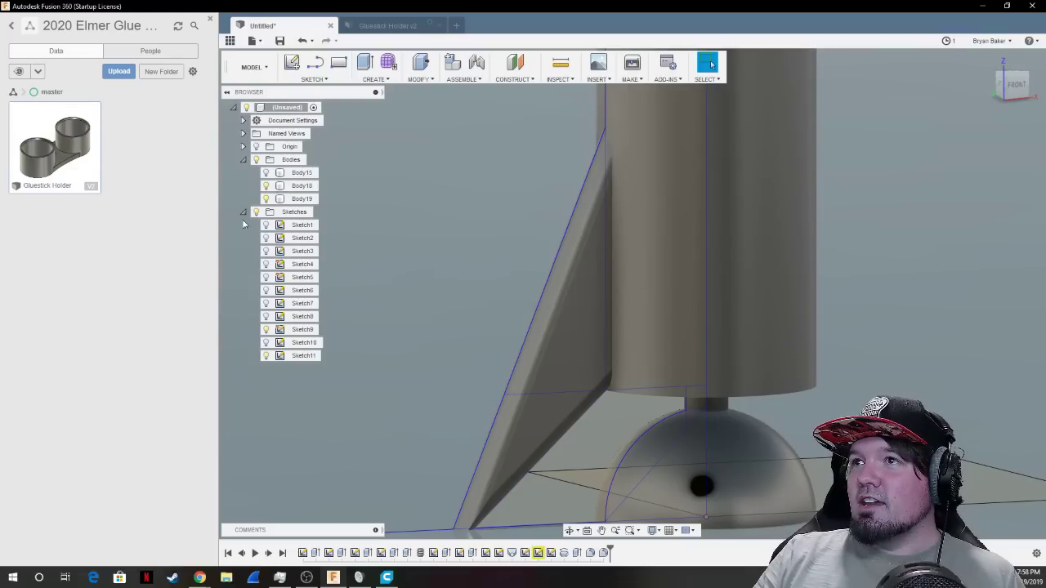
click(283, 197)
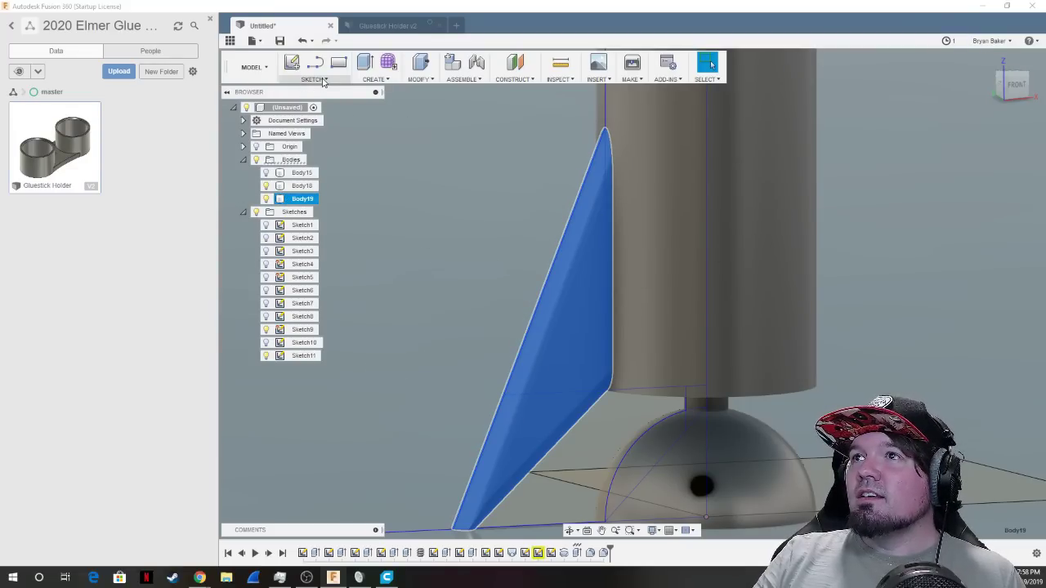
click(413, 79)
mouse_move(376, 78)
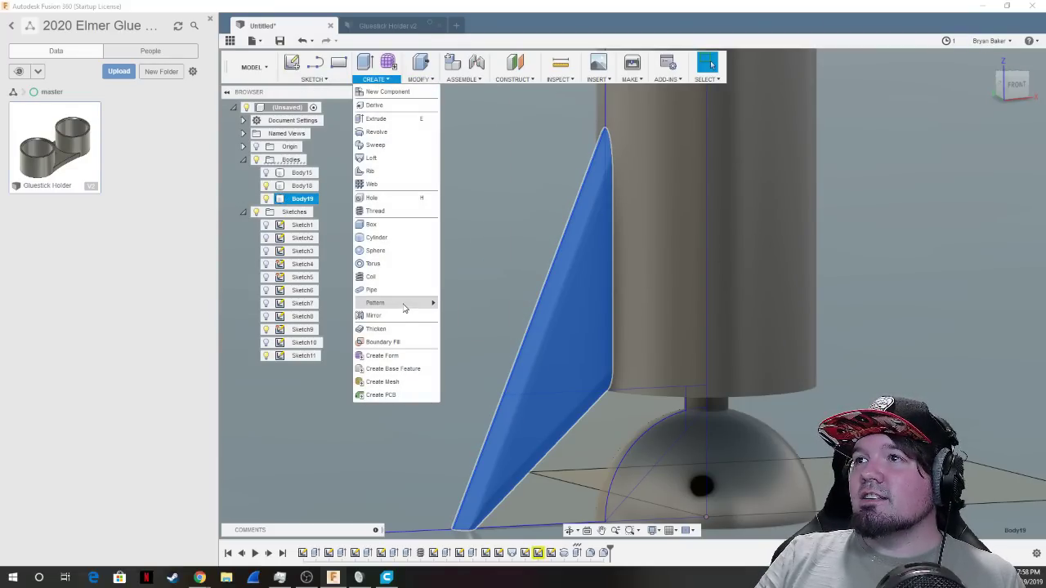
mouse_move(404, 305)
click(469, 318)
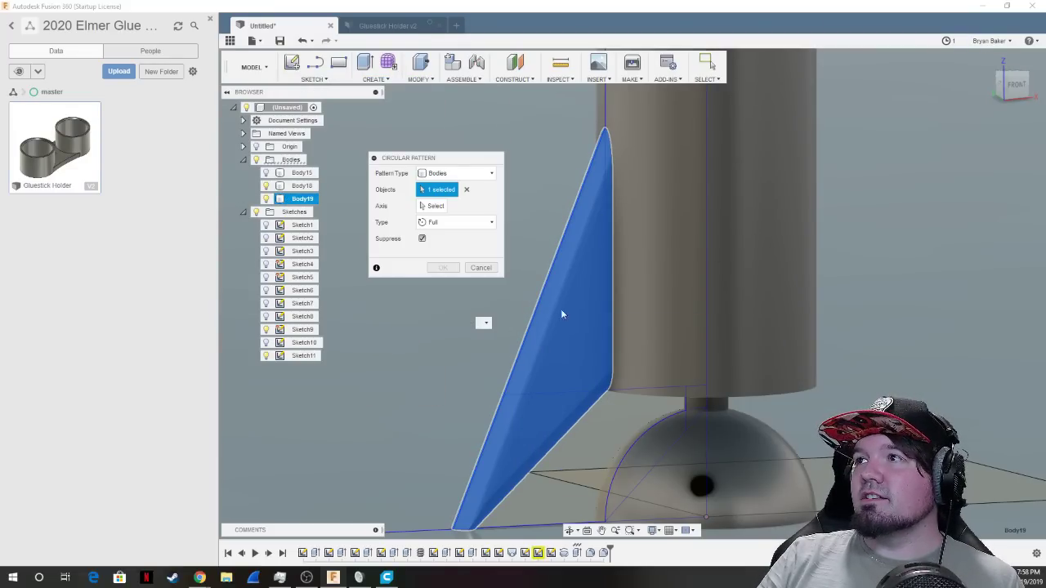
click(266, 185)
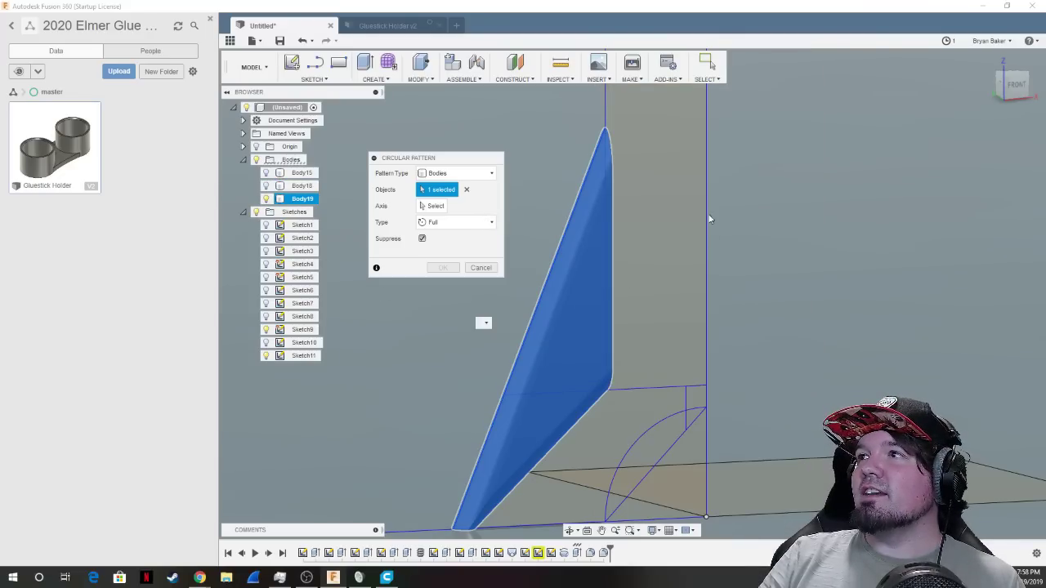
click(433, 206)
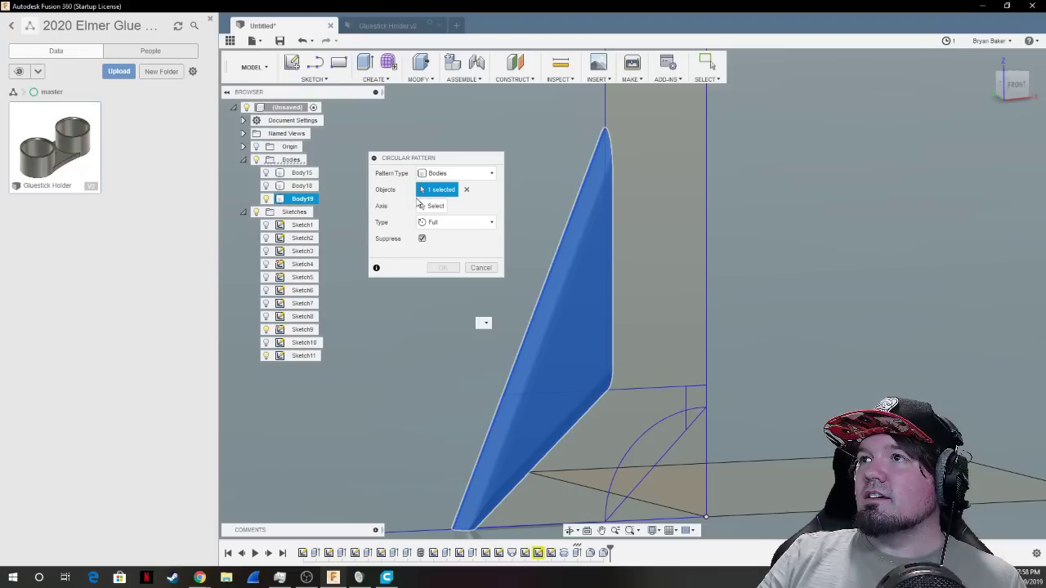
click(705, 235)
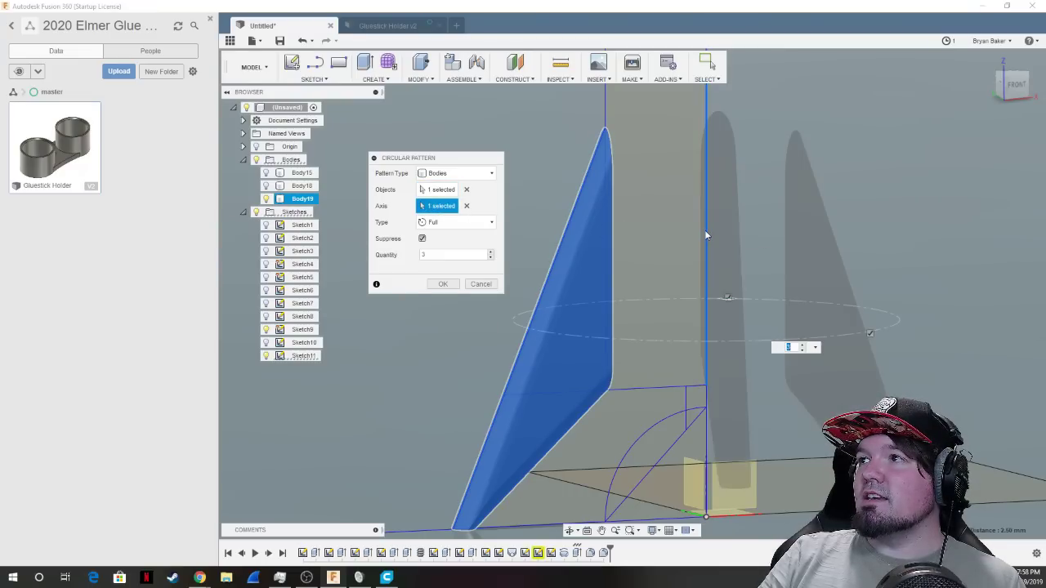
click(266, 190)
Set the pattern quantity to 10 and create the ten-fin ring.
shift+middle_drag(523, 310, 621, 311)
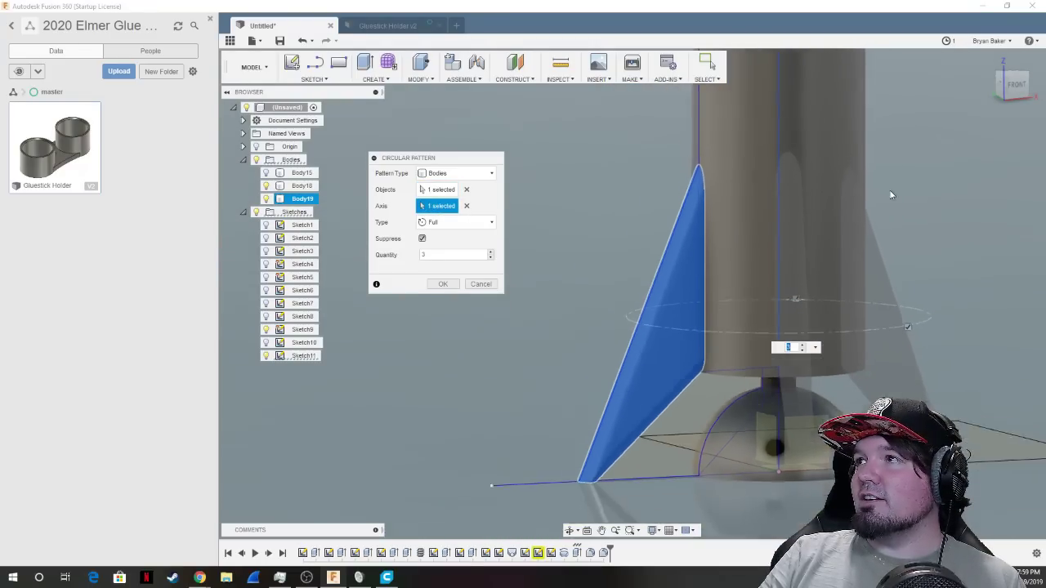
click(1017, 85)
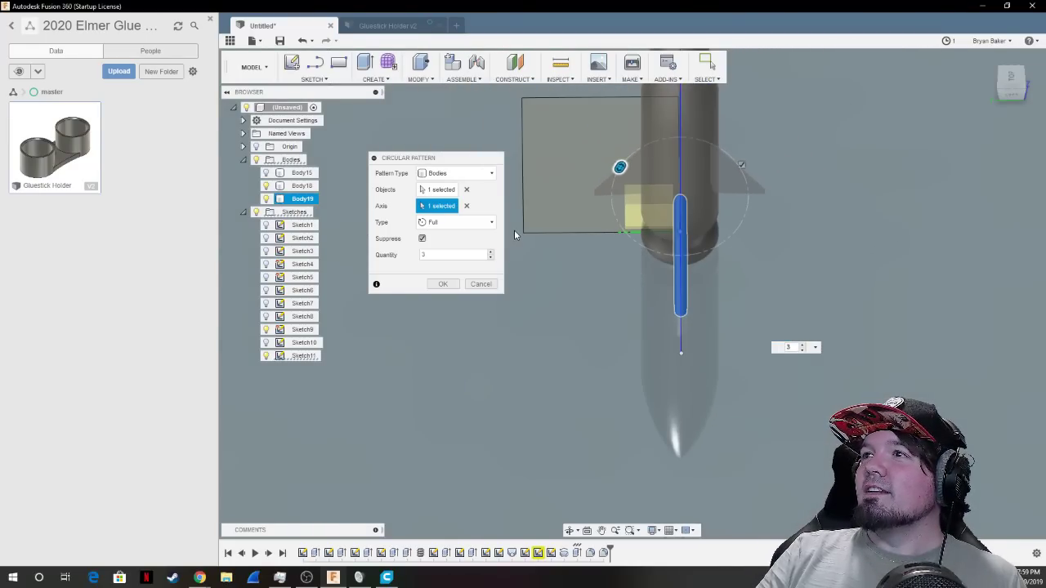
click(462, 255)
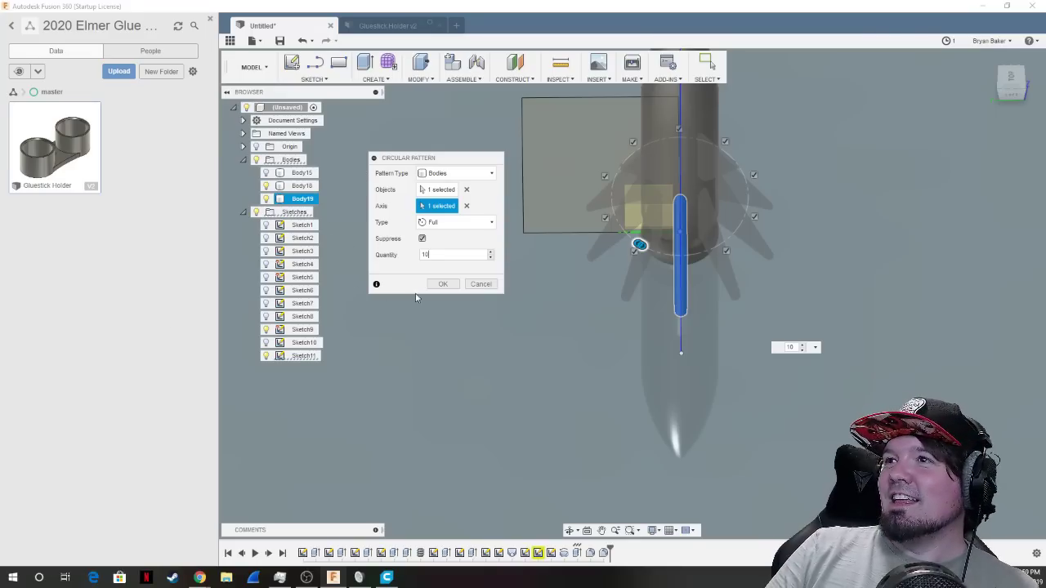
click(443, 284)
mouse_move(631, 292)
shift+middle_down()
mouse_move(694, 310)
mouse_move(444, 294)
mouse_move(479, 177)
shift+middle_up()
scroll(691, 329, down, 3)
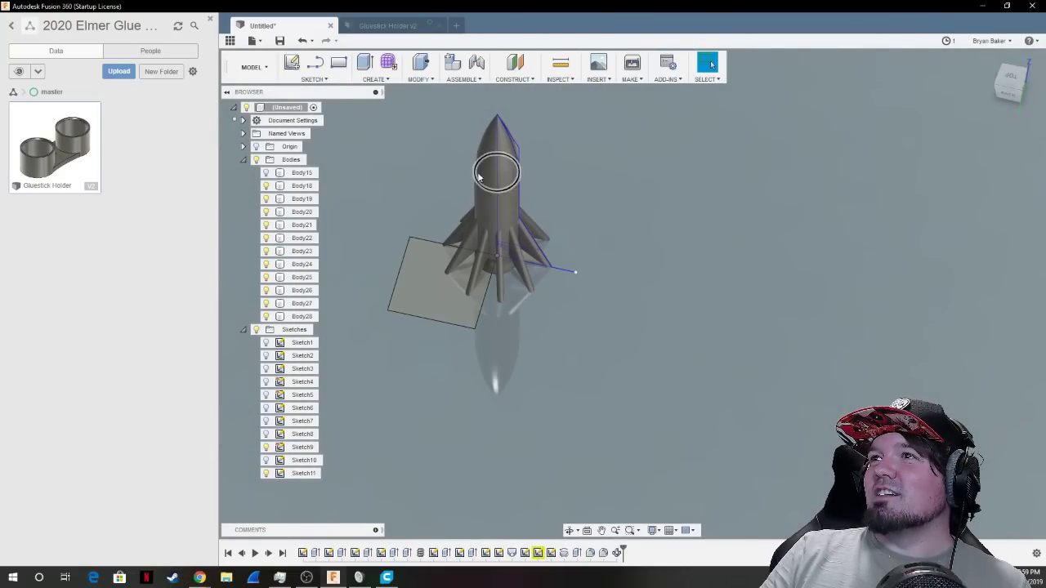
Zoom in close to the patterned fins and briefly select one to inspect it.
scroll(479, 177, up, 5)
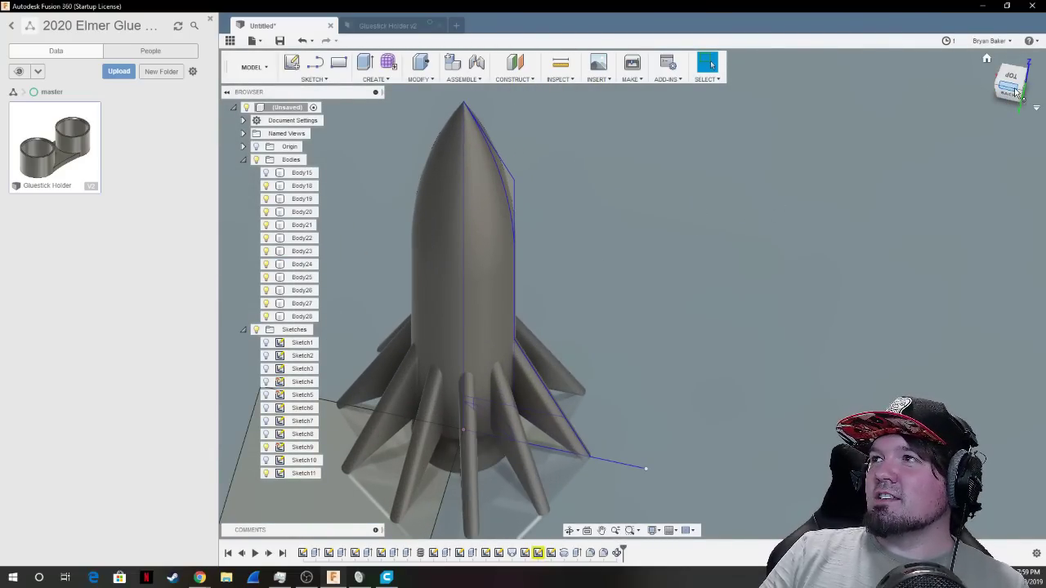
shift+middle_drag(632, 292, 562, 332)
scroll(562, 332, up, 3)
click(534, 330)
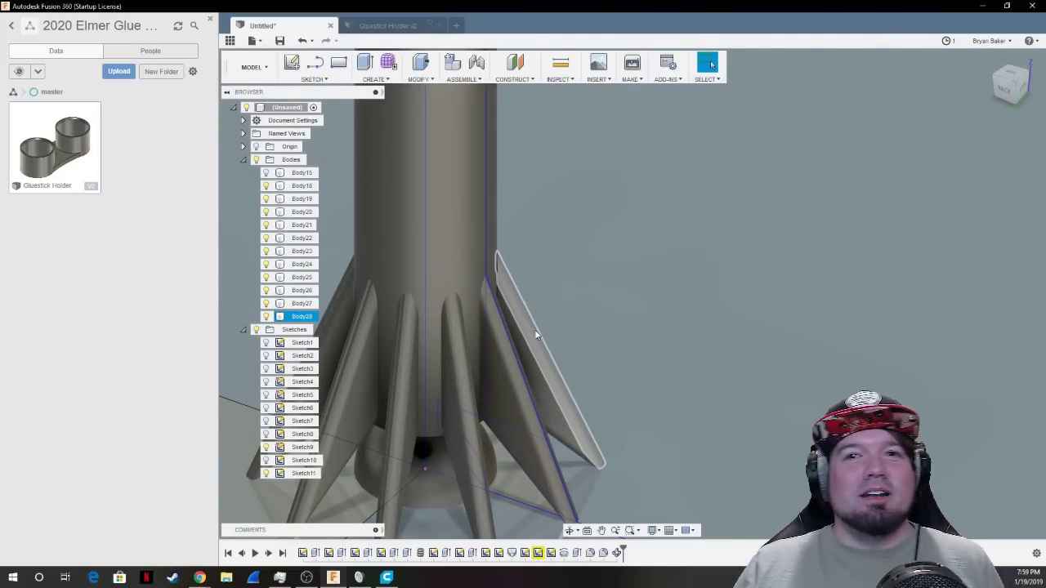
key(Escape)
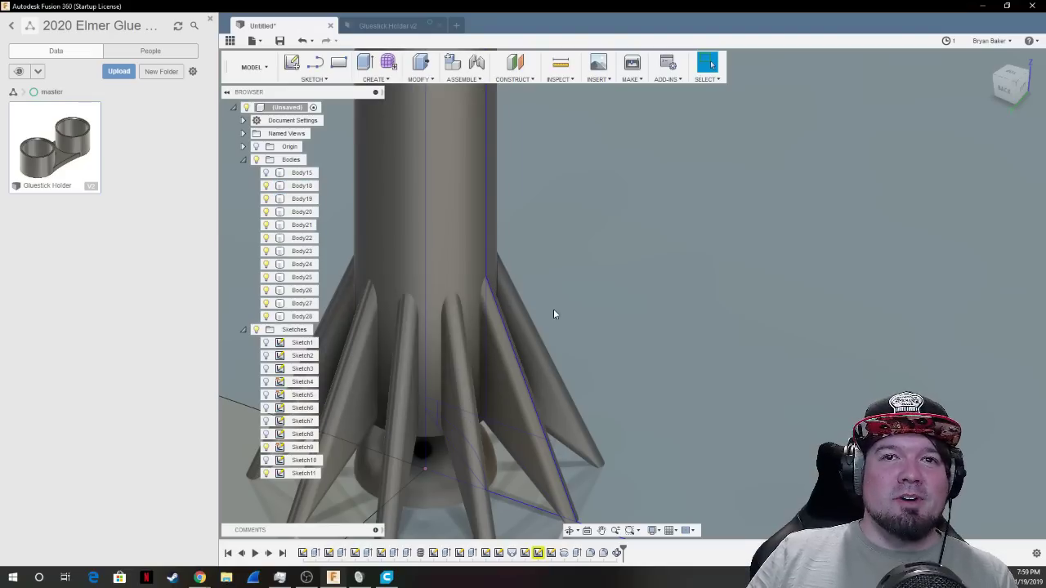
Select the rocket tube Body18 plus fin bodies Body19 through Body28.
click(460, 215)
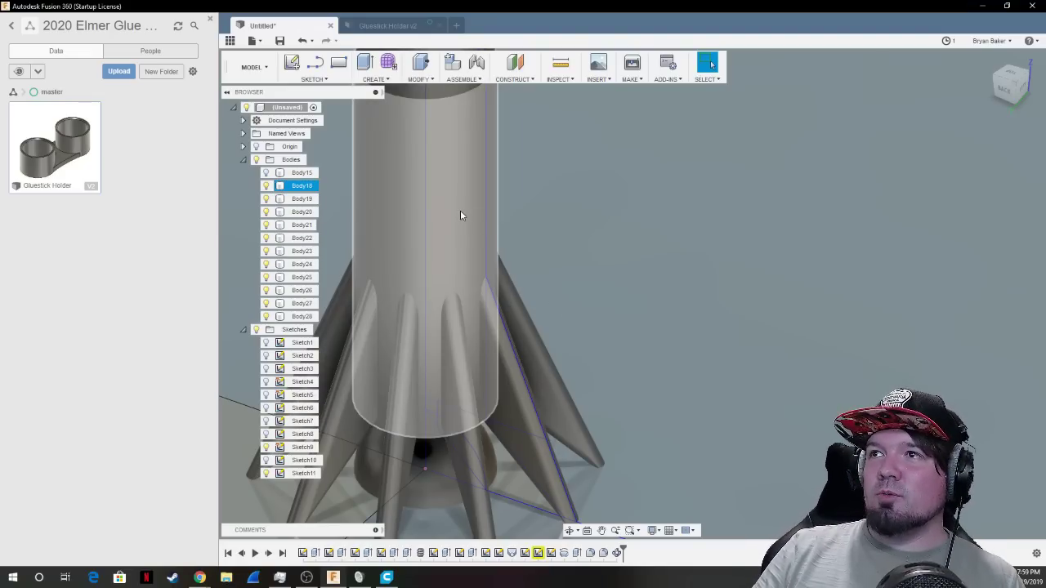
ctrl+click(301, 199)
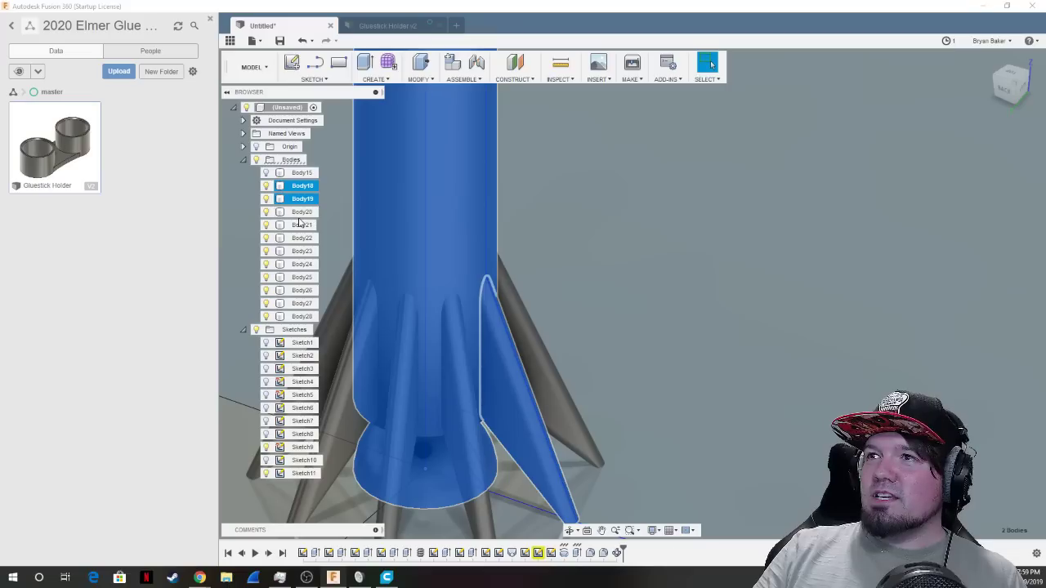
ctrl+click(301, 212)
ctrl+click(302, 224)
ctrl+click(301, 238)
ctrl+click(303, 251)
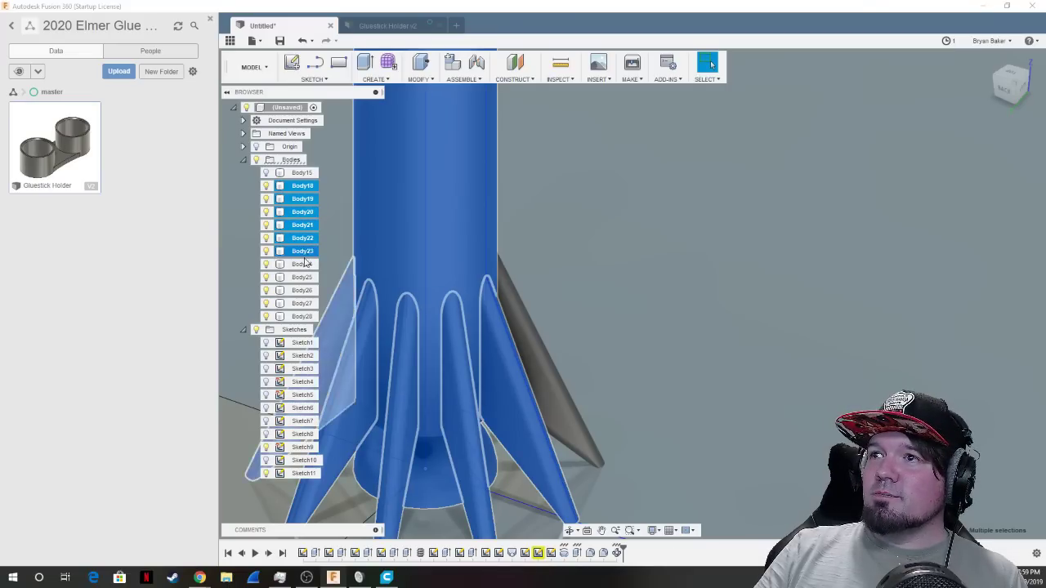
ctrl+click(302, 264)
ctrl+click(302, 277)
ctrl+click(302, 290)
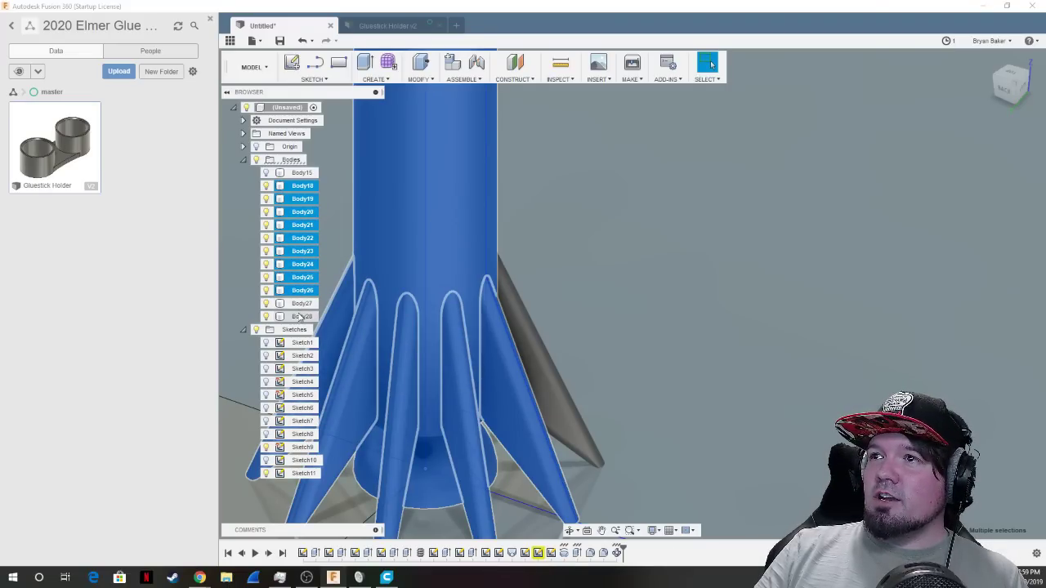
ctrl+click(302, 303)
ctrl+click(302, 316)
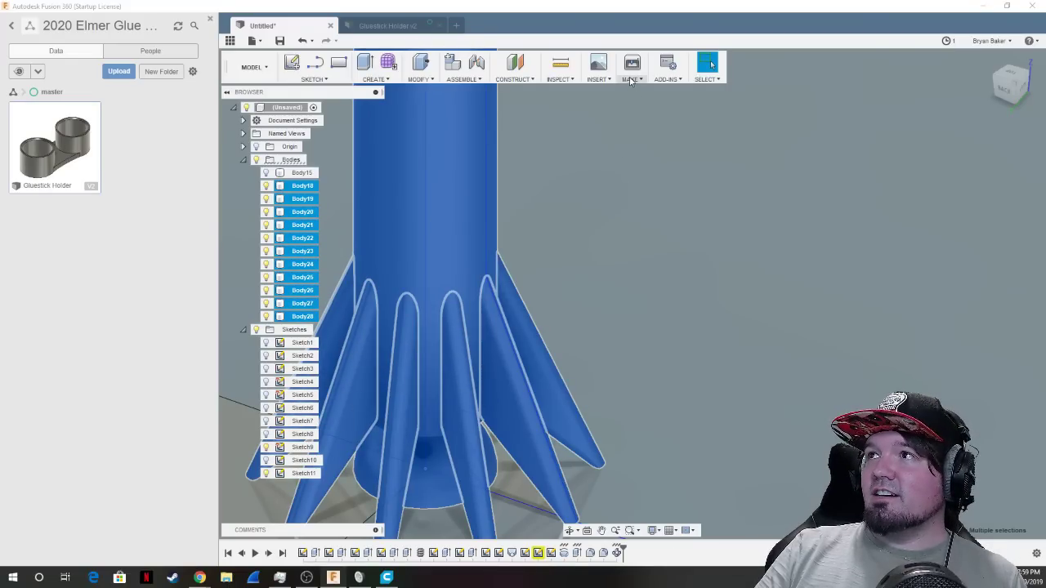
Export the whole (Unsaved) root component as an STL to the Desktop via 3D Print.
click(629, 70)
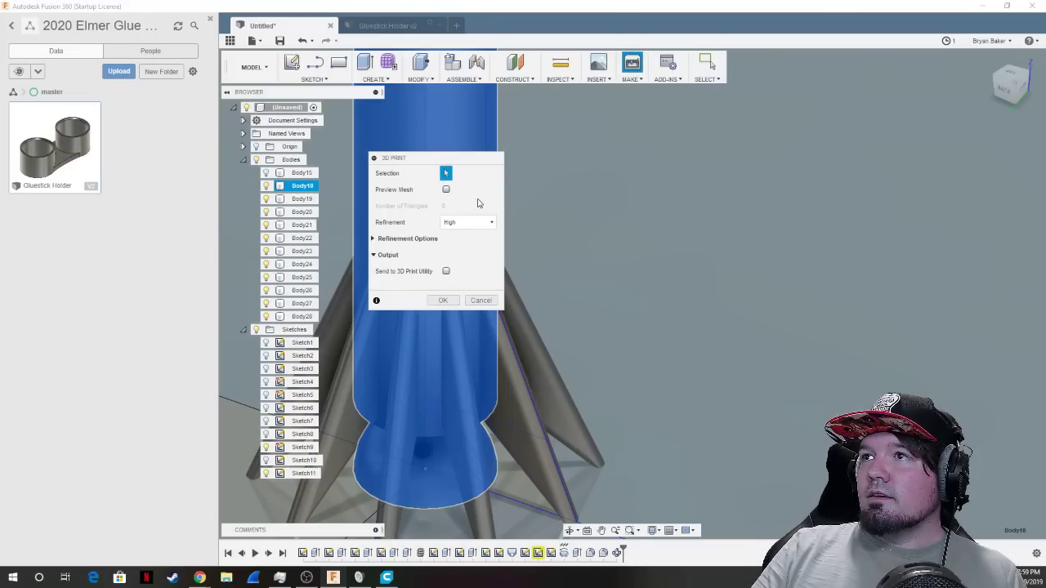
click(487, 255)
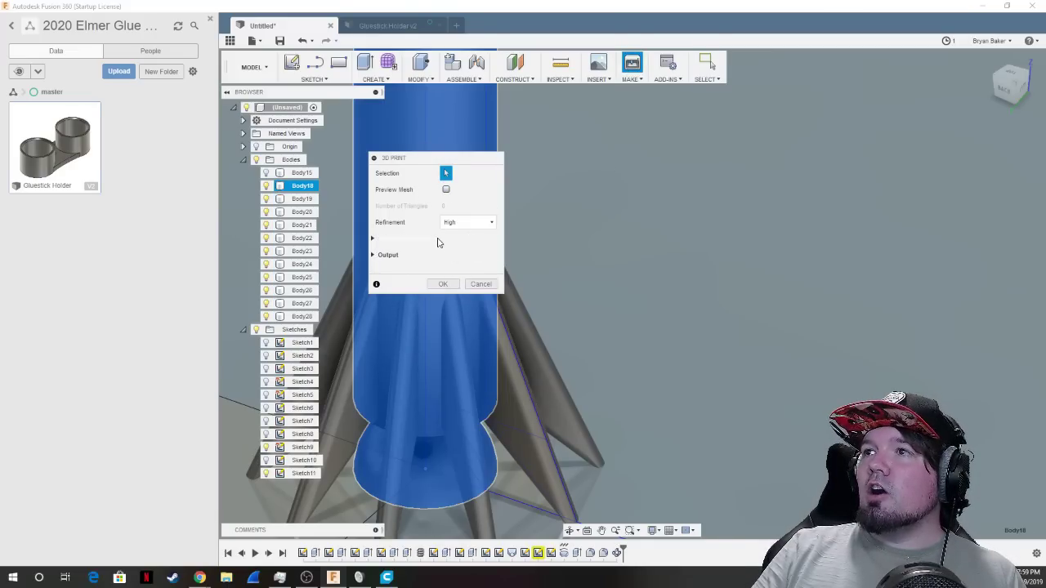
click(439, 238)
click(380, 238)
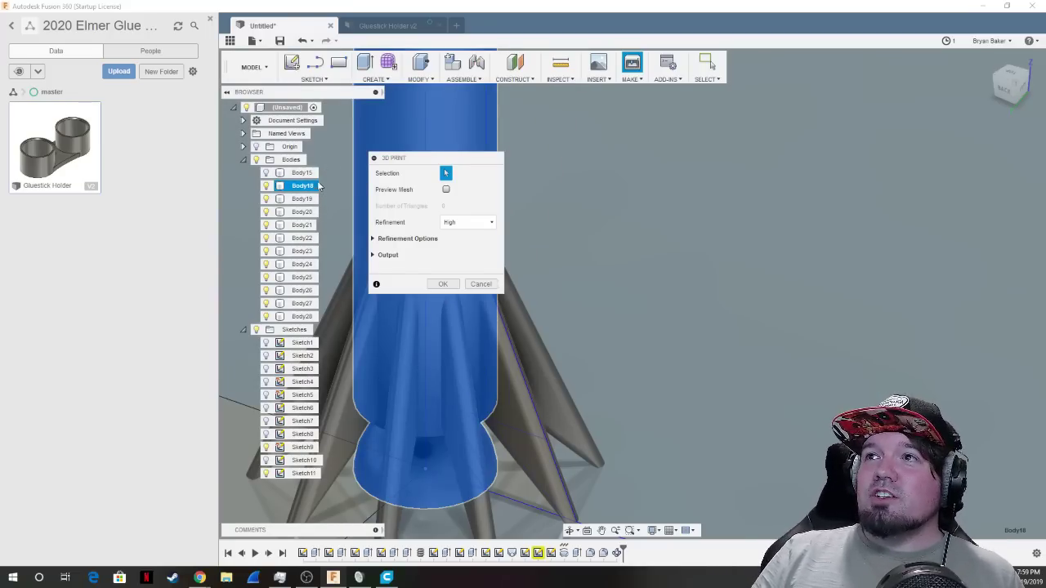
click(287, 108)
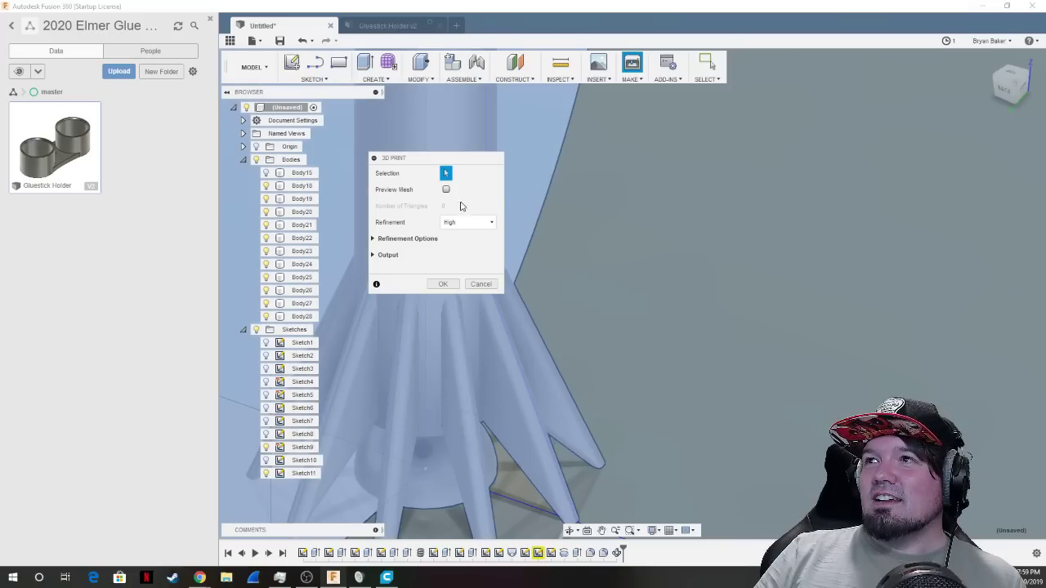
click(441, 285)
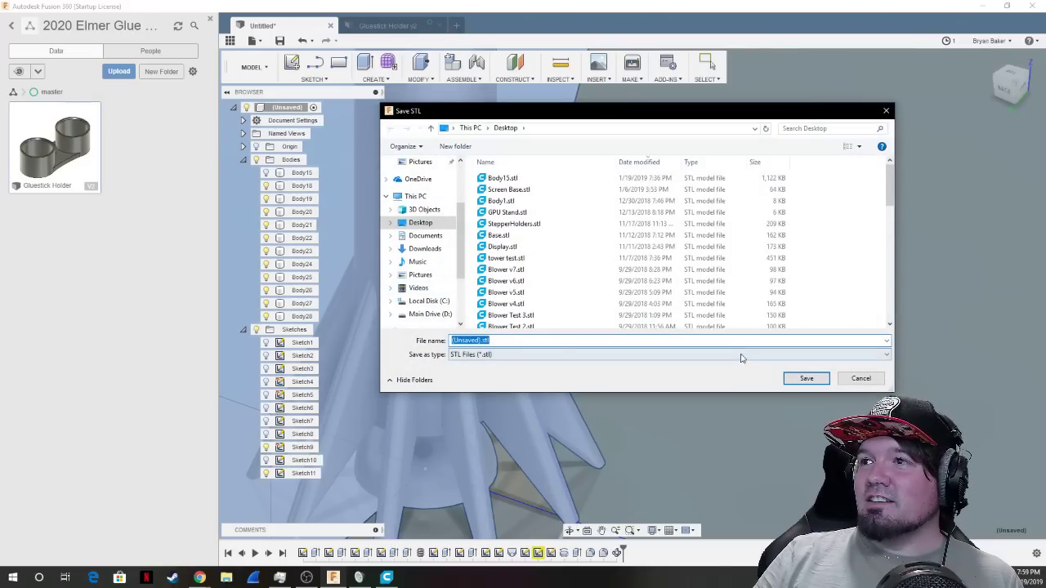
click(805, 380)
In Cura, delete the old model and load the exported (Unsaved).stl rocket.
click(387, 577)
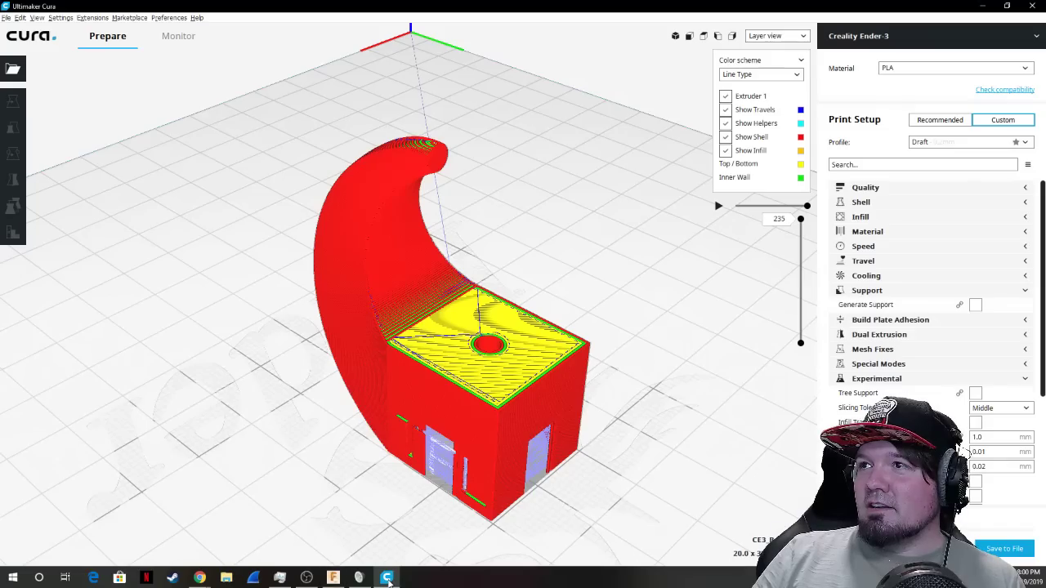
click(437, 425)
key(Delete)
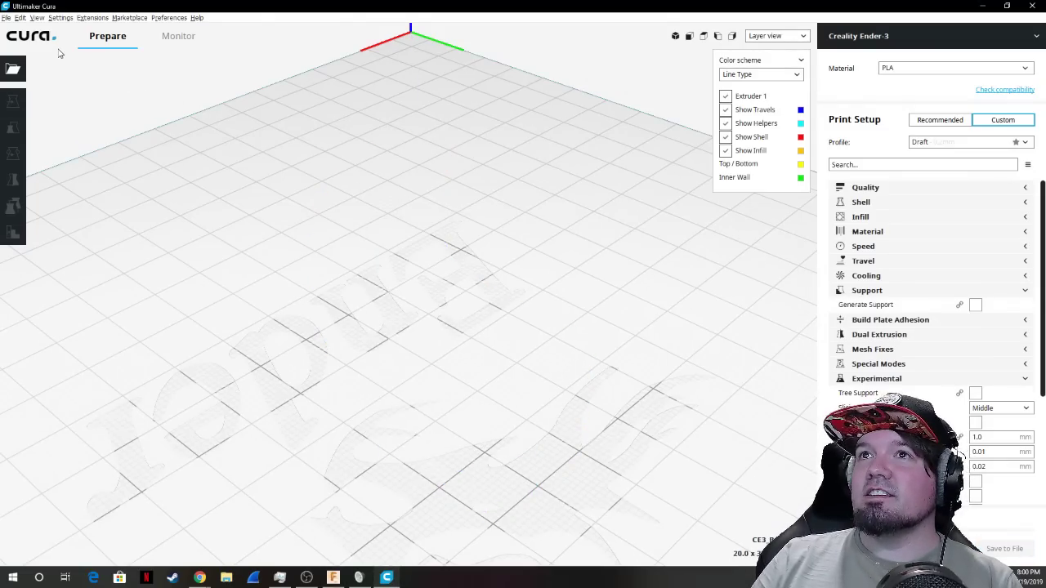
click(6, 18)
click(33, 29)
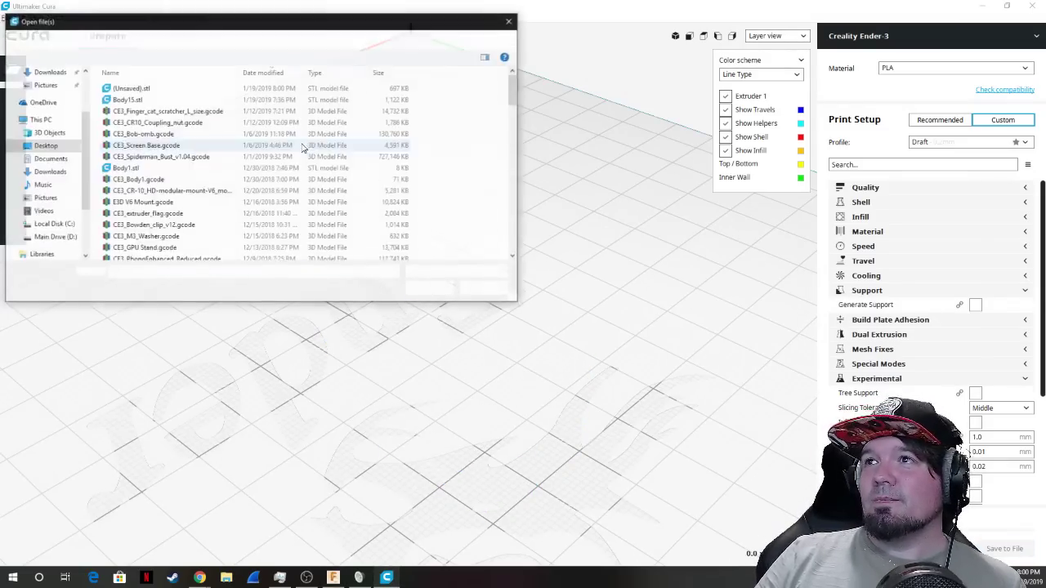
double_click(137, 89)
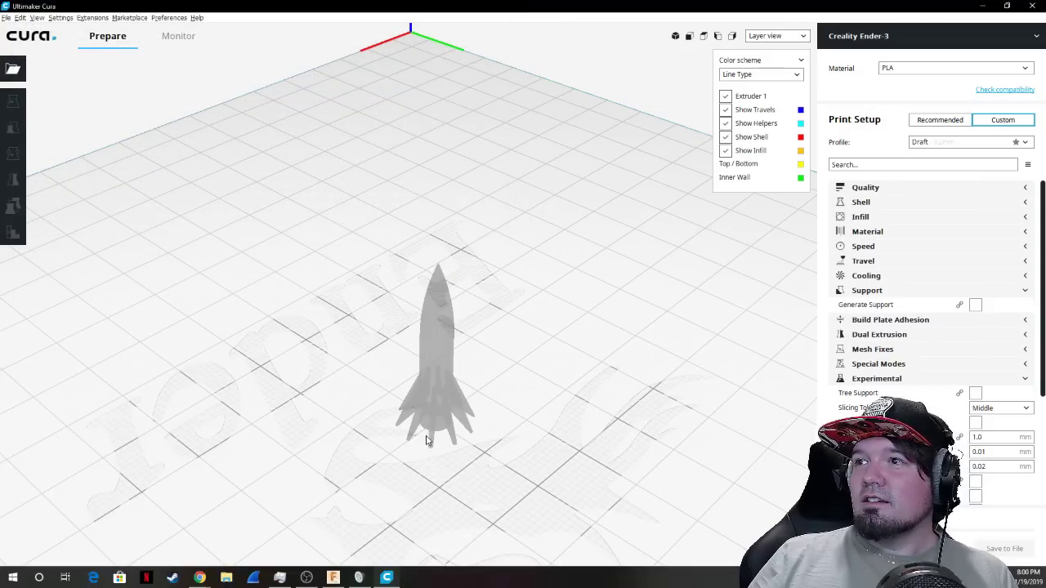
Preview the sliced rocket base at layer 33, then return to Fusion 360.
scroll(429, 442, up, 3)
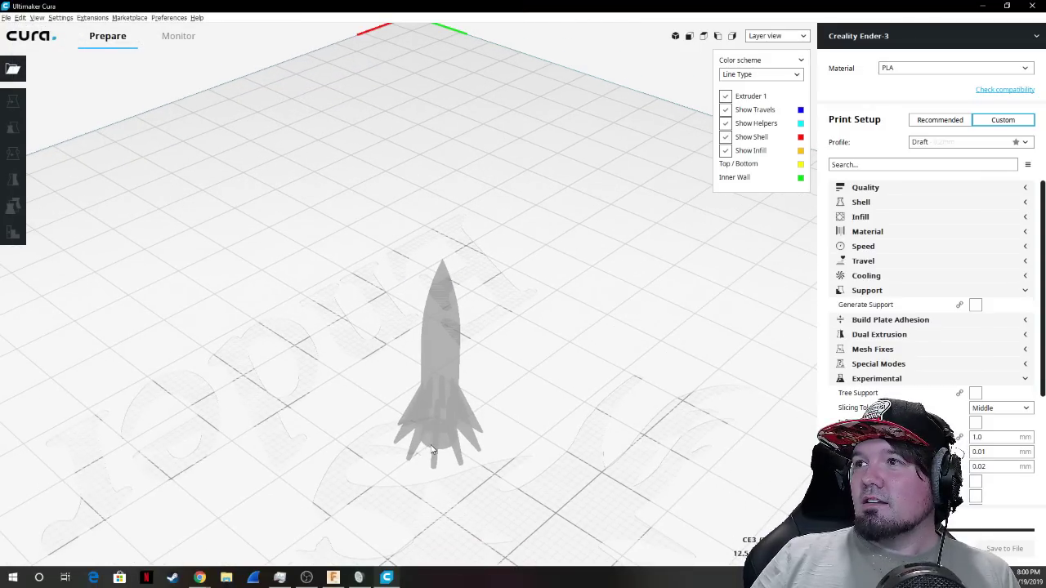
scroll(431, 441, up, 4)
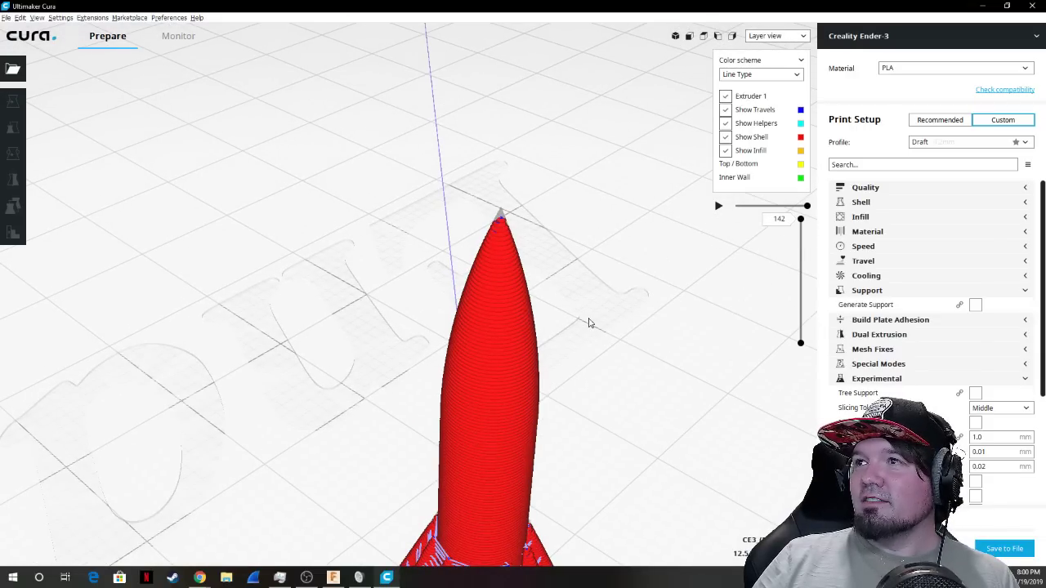
scroll(592, 321, down, 5)
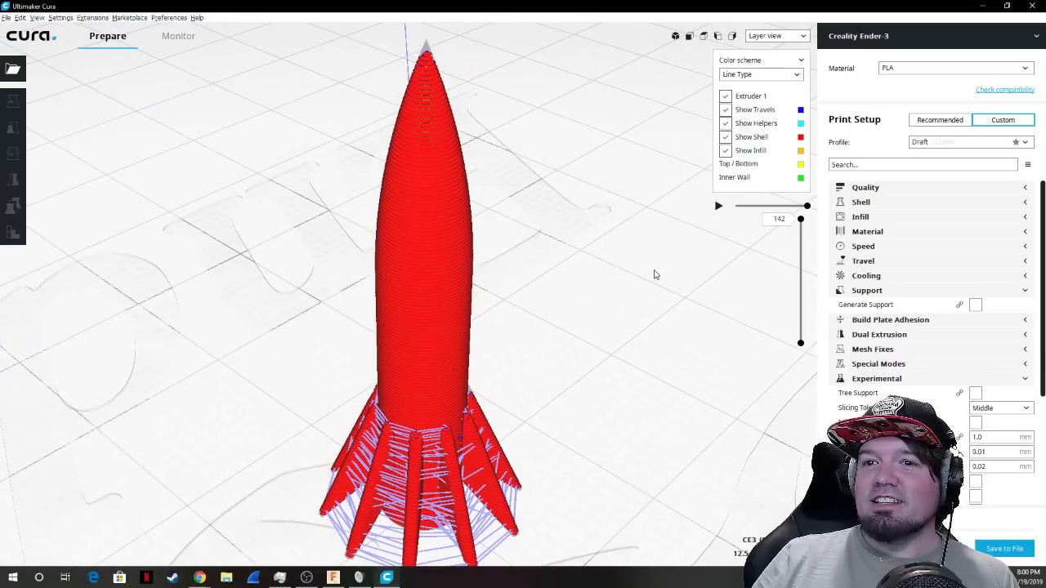
drag(803, 228, 821, 317)
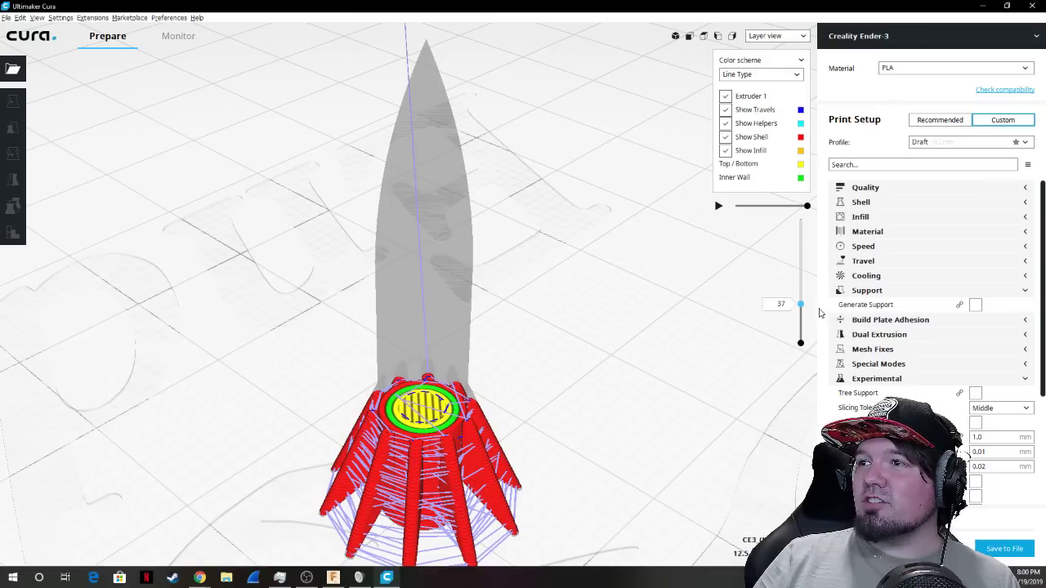
scroll(433, 466, up, 2)
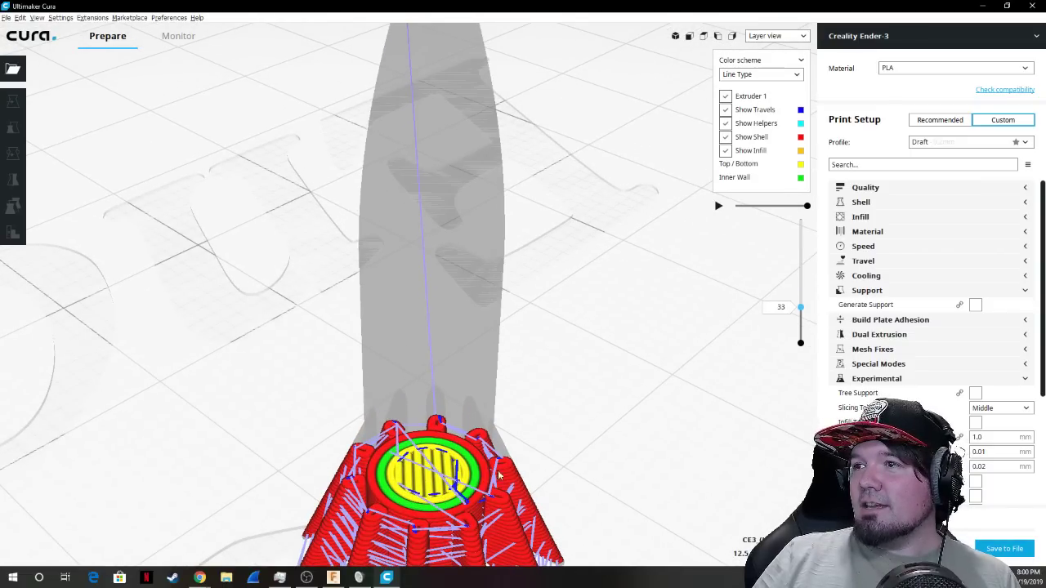
scroll(500, 477, up, 6)
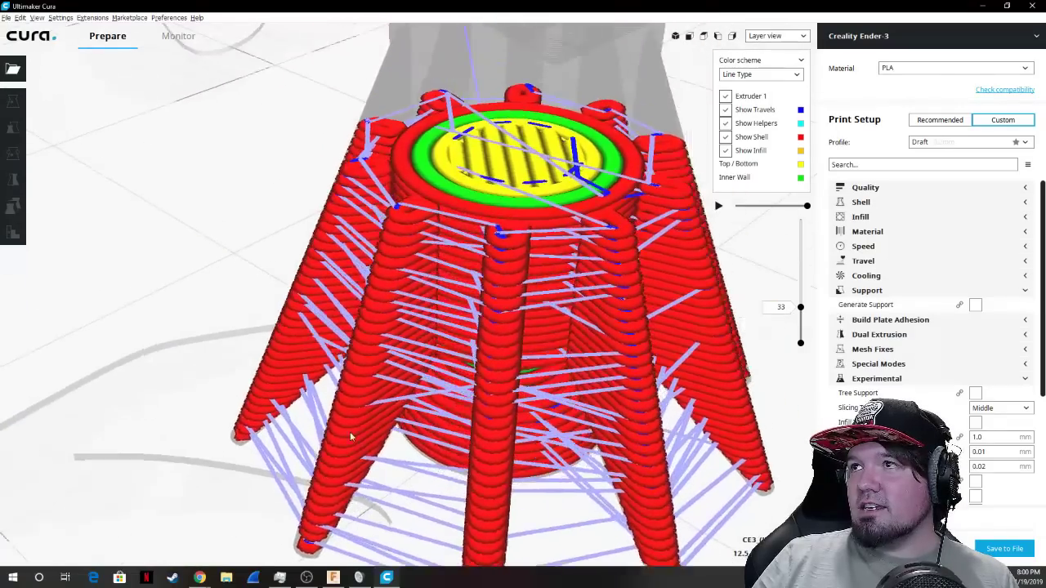
scroll(384, 379, up, 8)
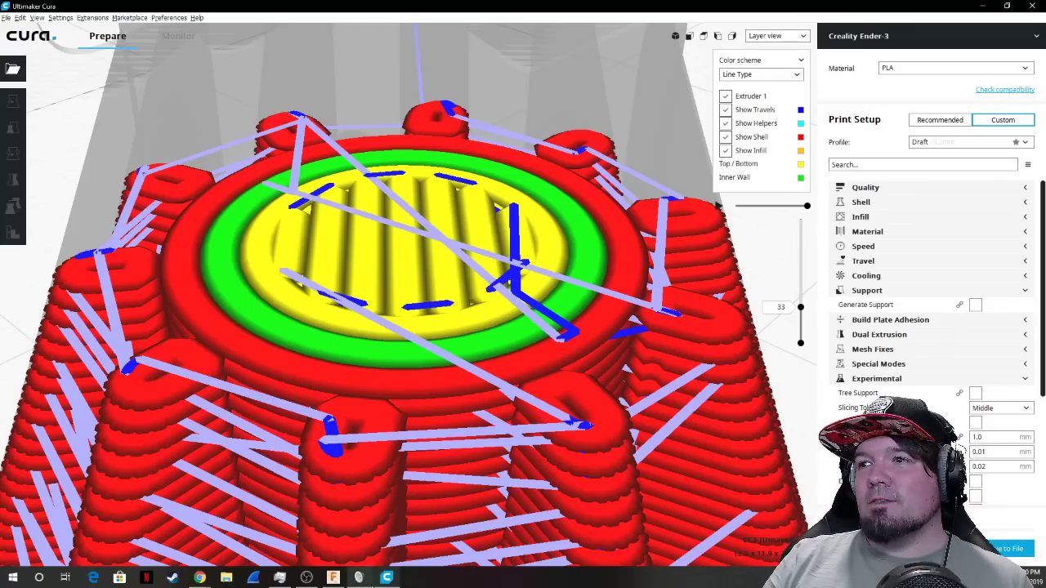
click(333, 578)
scroll(480, 247, down, 10)
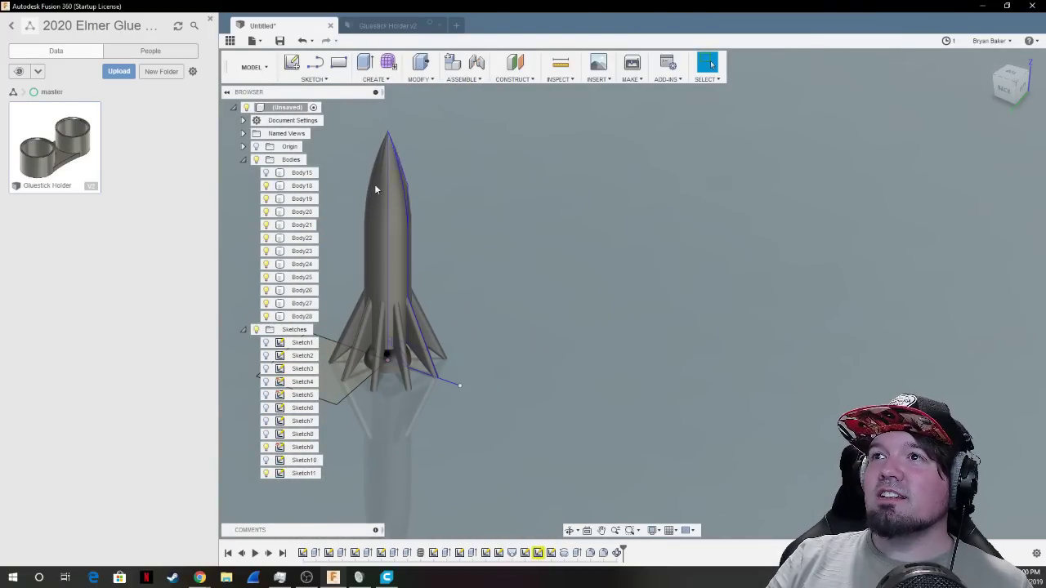
Join fin bodies Body19–Body28 into target Body18 with Combine.
click(303, 185)
shift+click(304, 316)
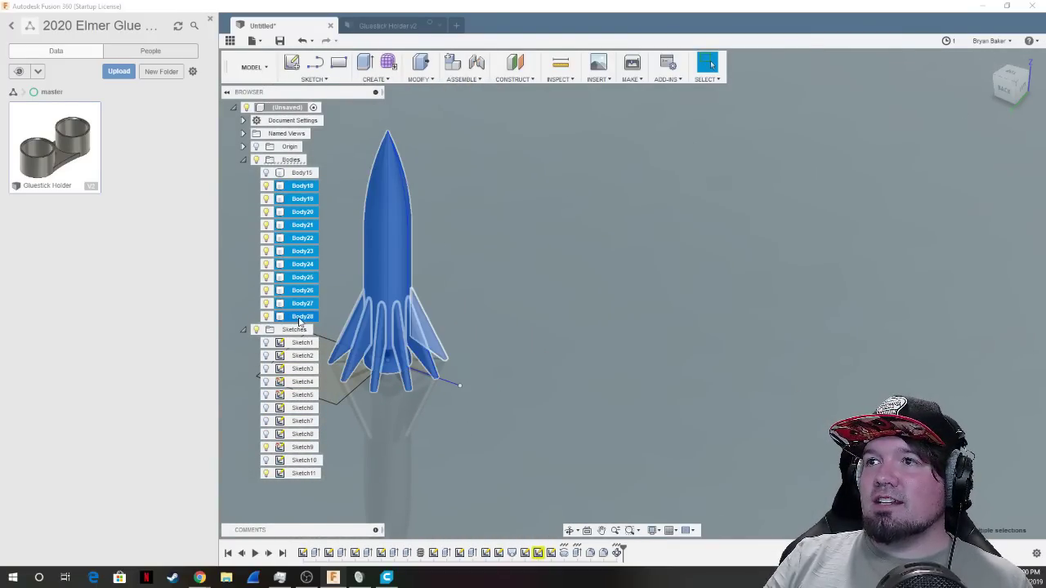
click(421, 79)
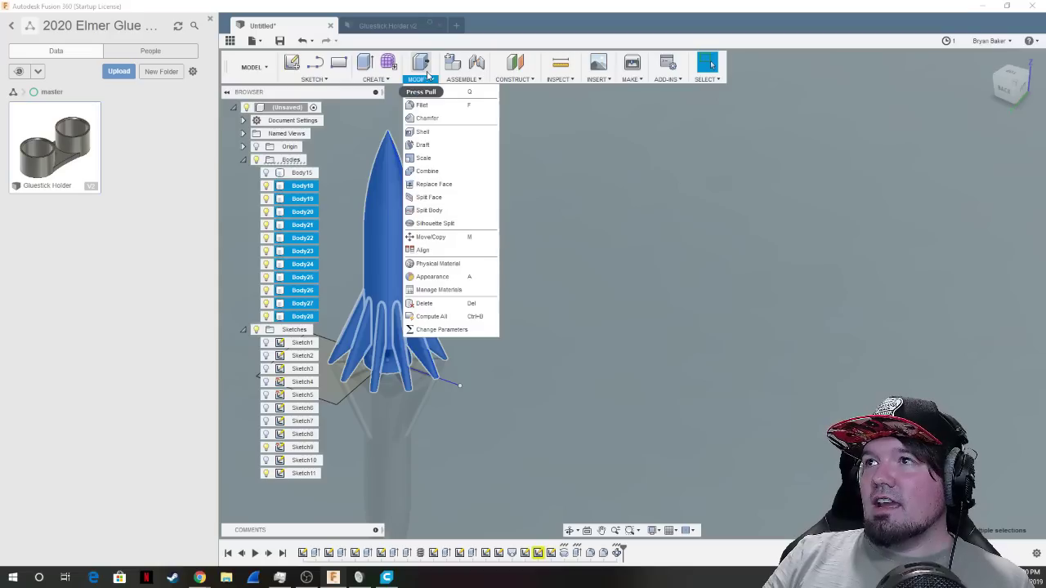
click(427, 171)
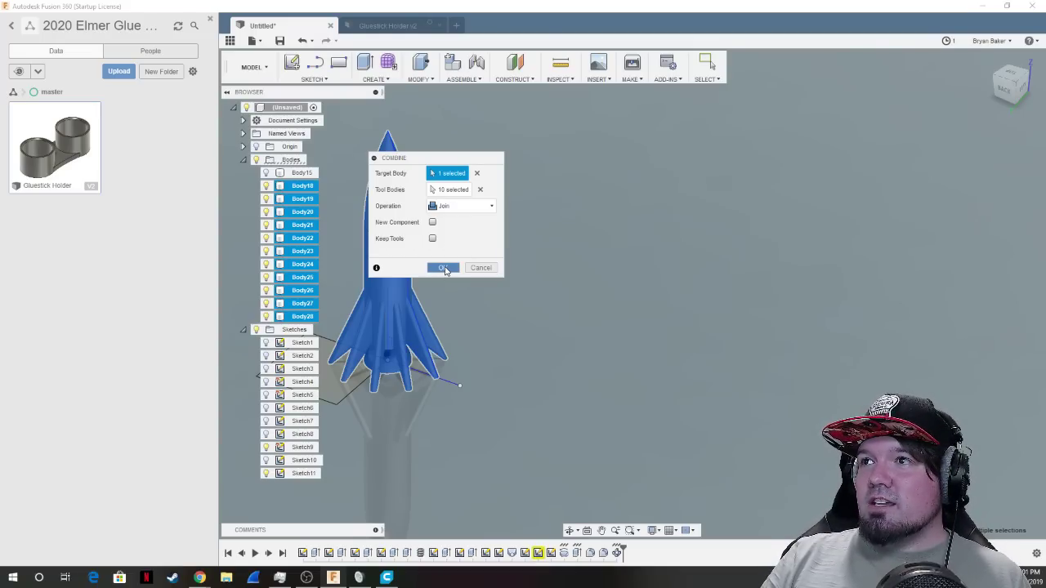
click(443, 268)
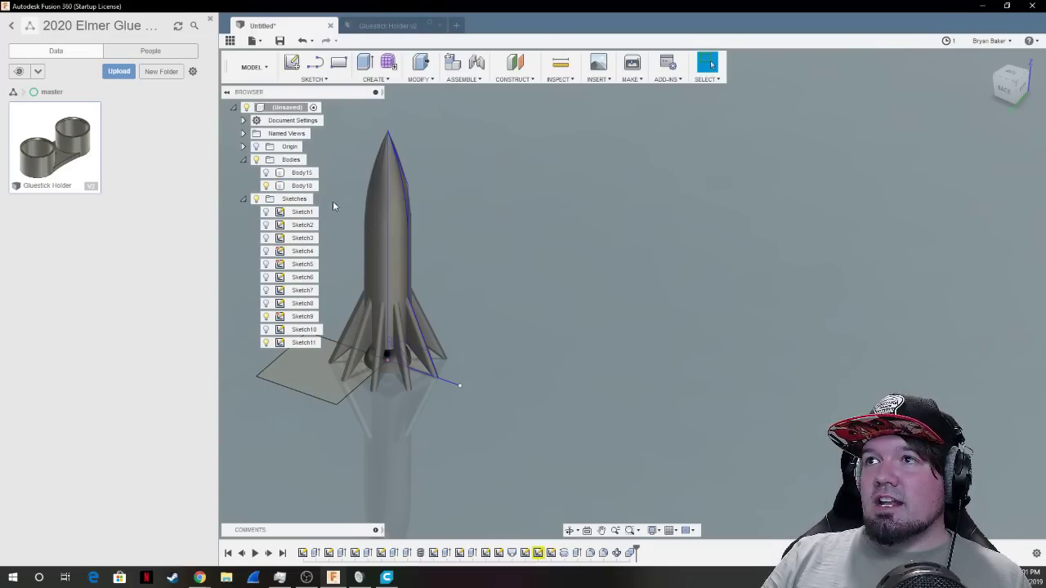
Export the combined Body18 as an STL to the Desktop and switch to Cura.
click(299, 187)
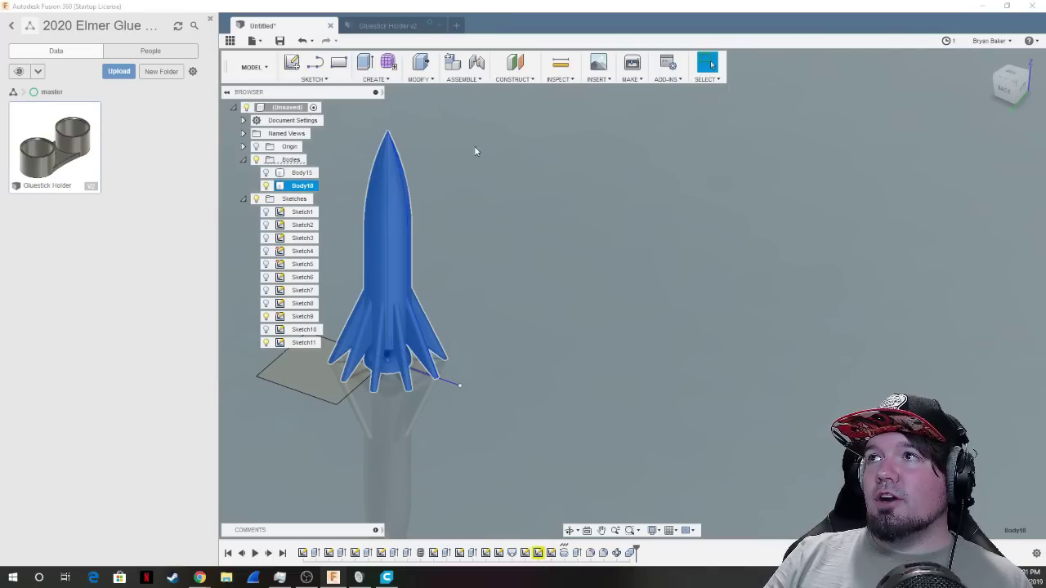
click(632, 64)
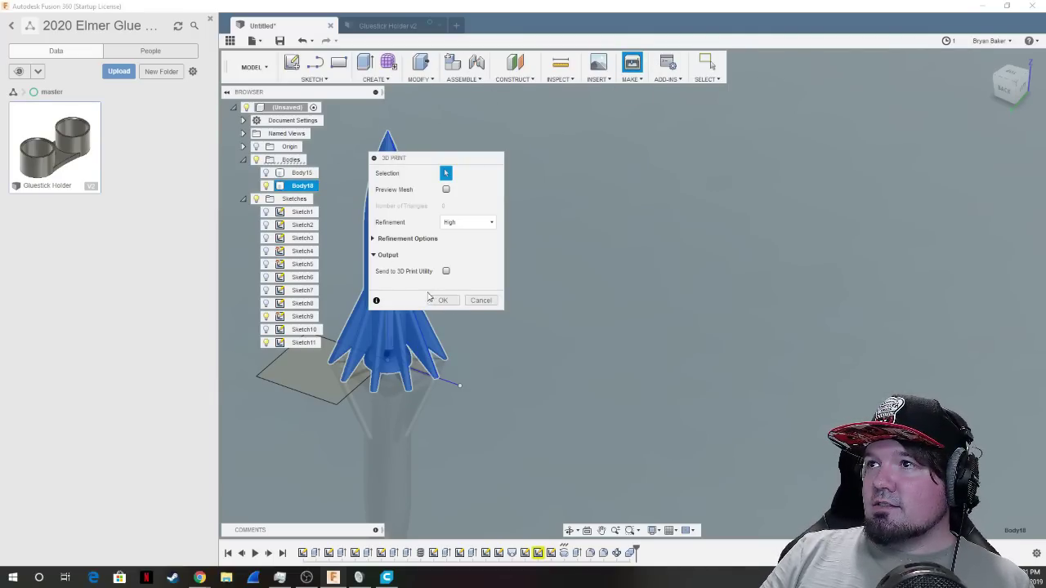
click(440, 302)
click(804, 376)
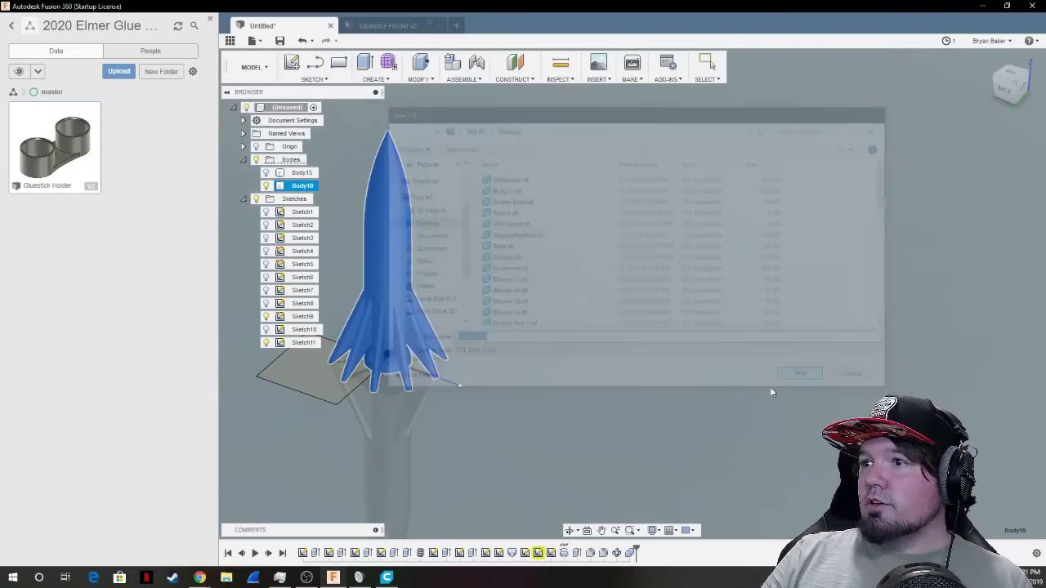
click(386, 577)
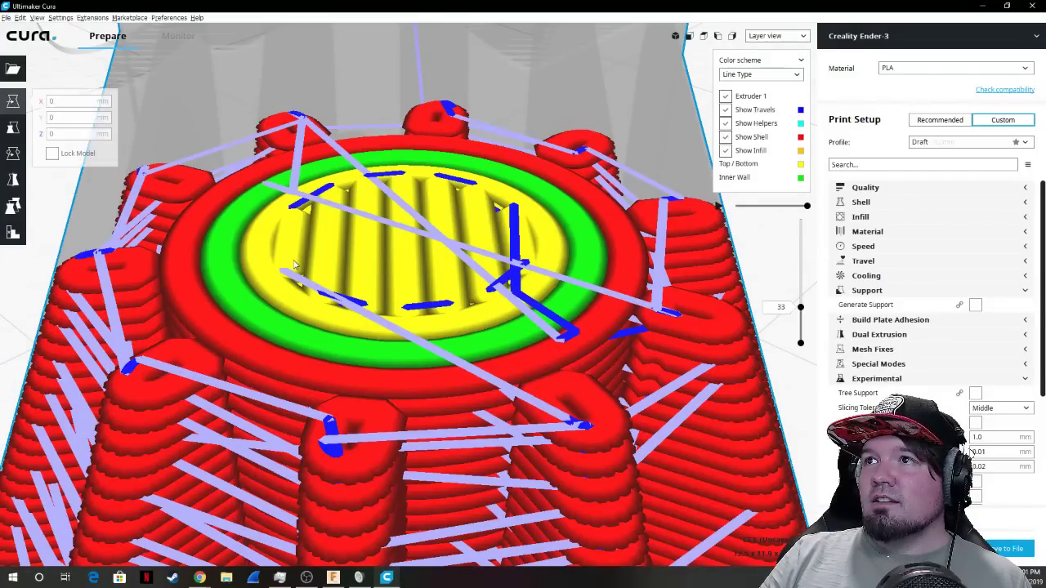
Load Body18.stl into Cura as a second rocket.
scroll(328, 353, down, 10)
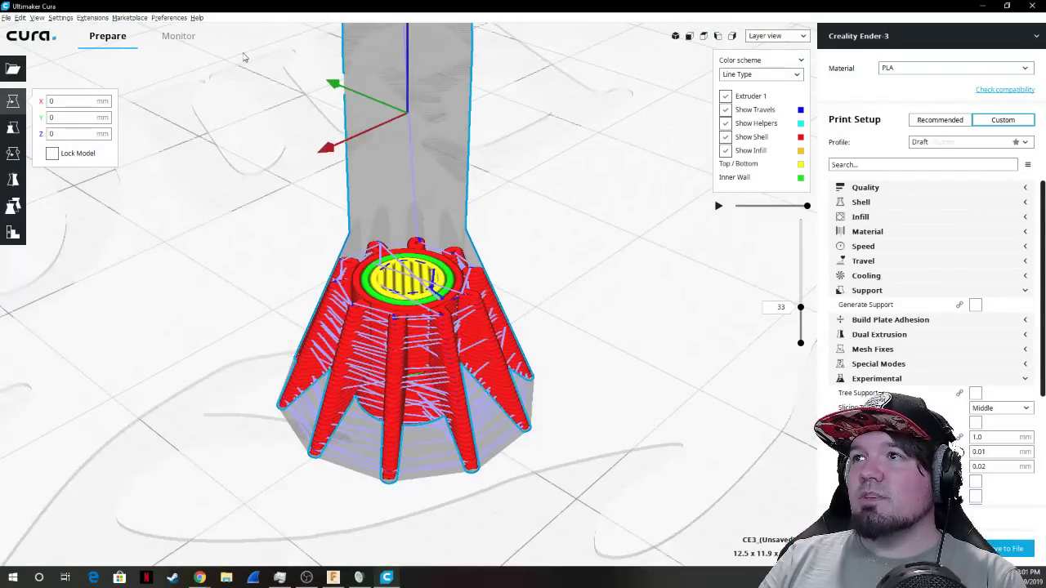
click(7, 17)
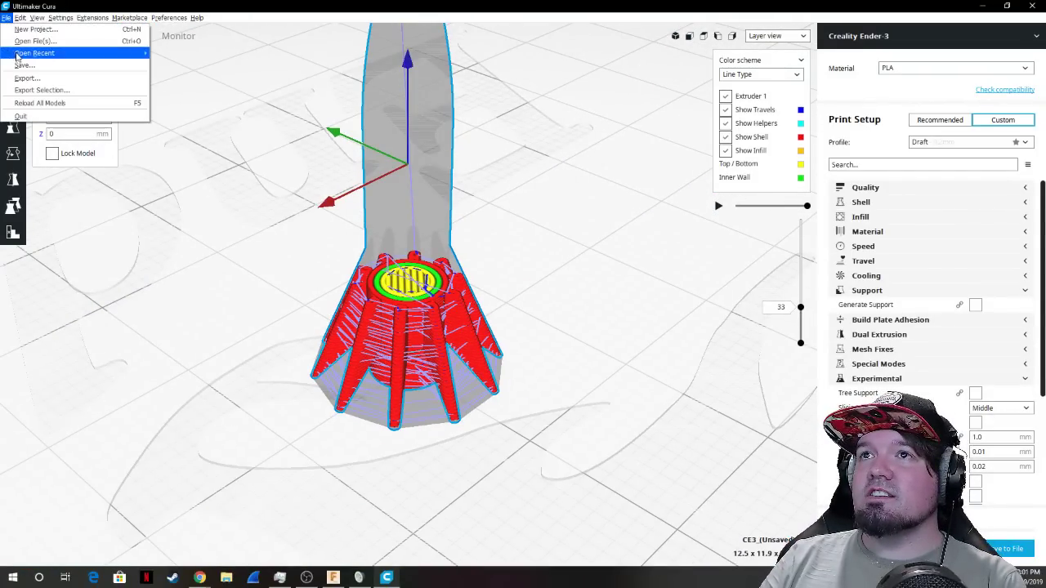
click(37, 51)
double_click(124, 88)
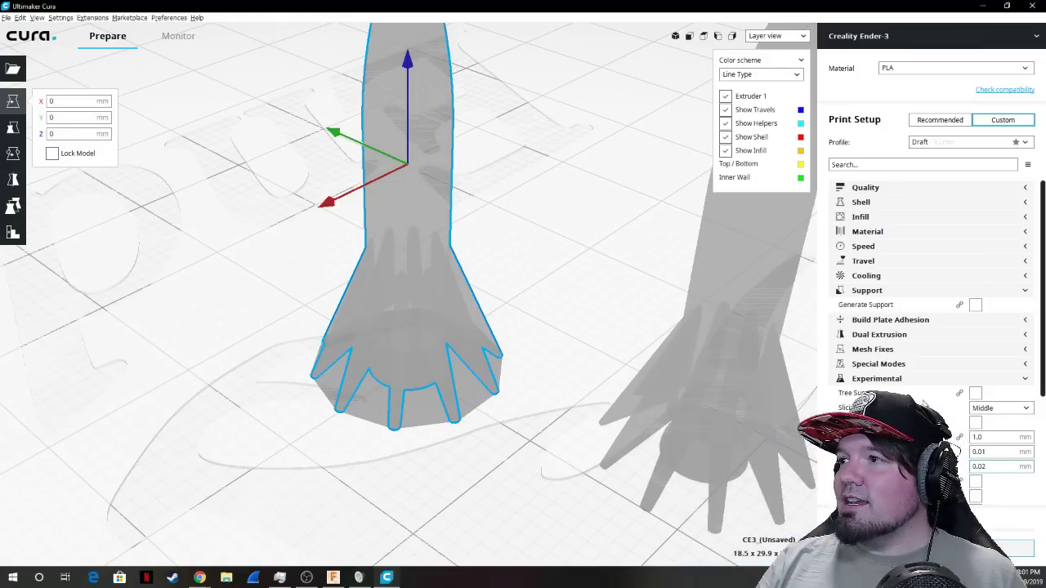
Slide the new rocket beside the first one, inspect both, and return to Fusion 360.
scroll(668, 356, up, 3)
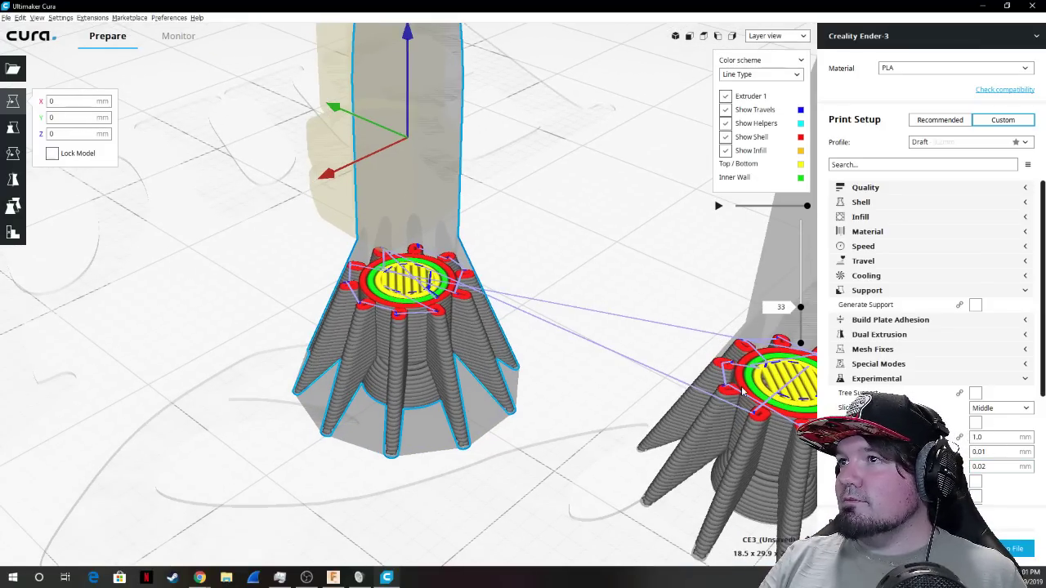
click(742, 392)
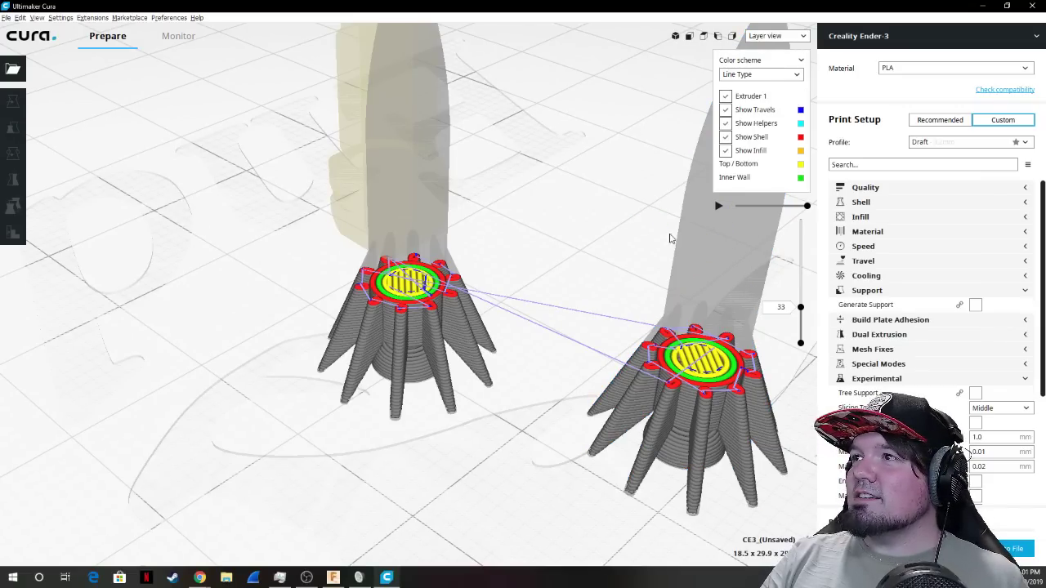
drag(662, 219, 515, 176)
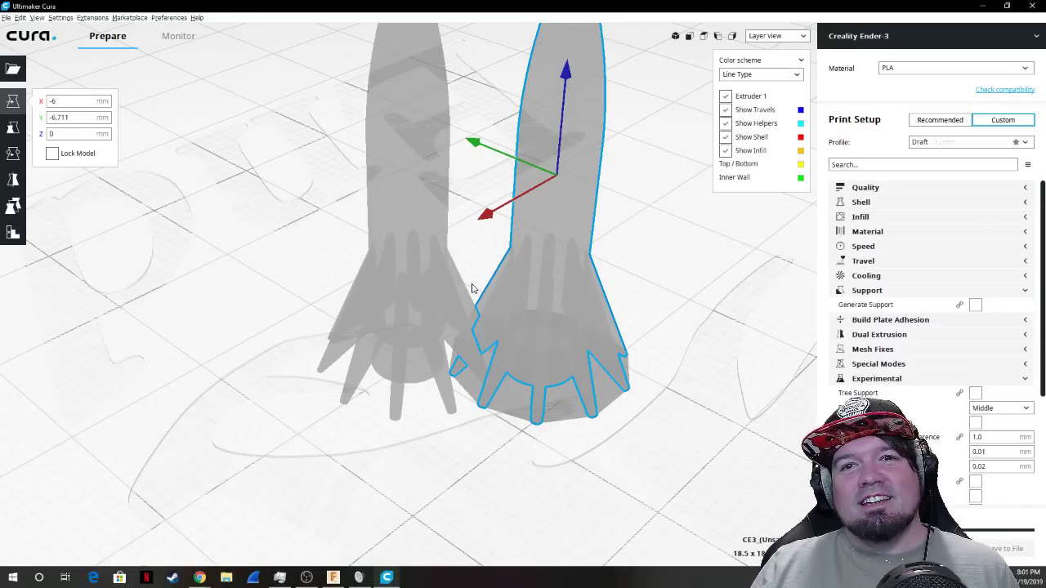
scroll(533, 280, up, 10)
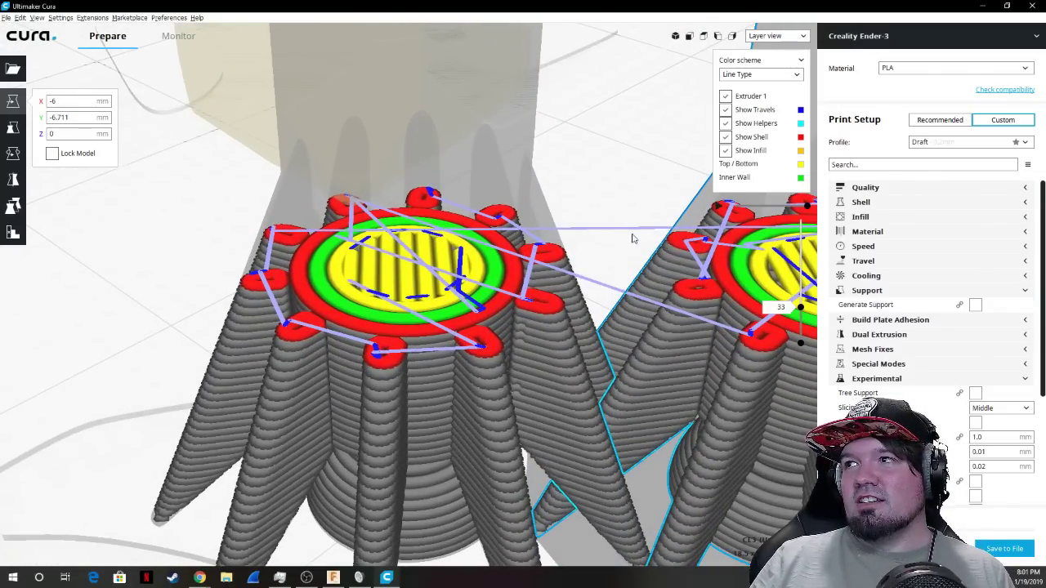
scroll(533, 286, up, 10)
scroll(572, 262, down, 8)
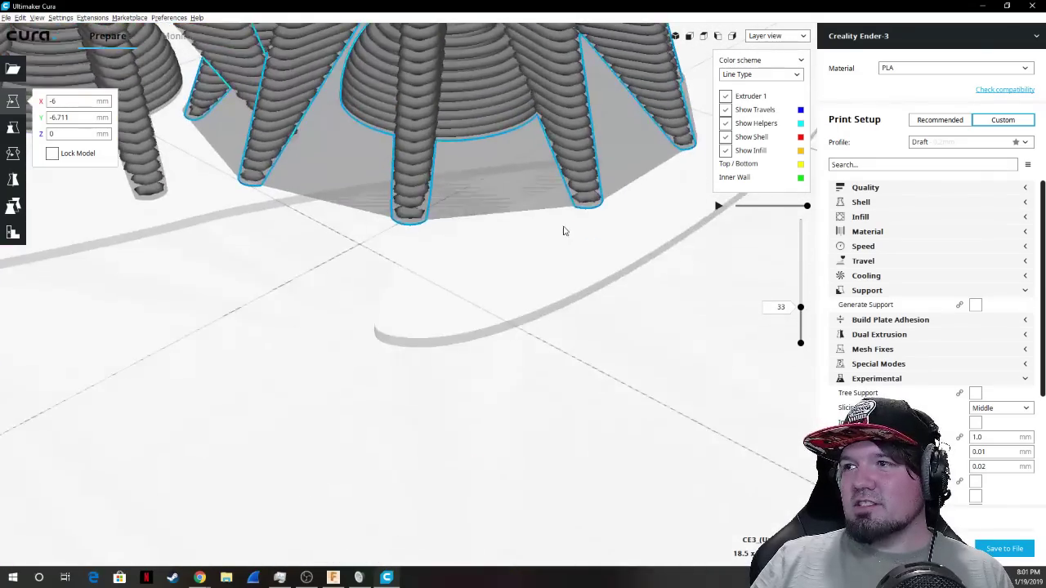
scroll(489, 331, up, 5)
right_drag(489, 331, 452, 376)
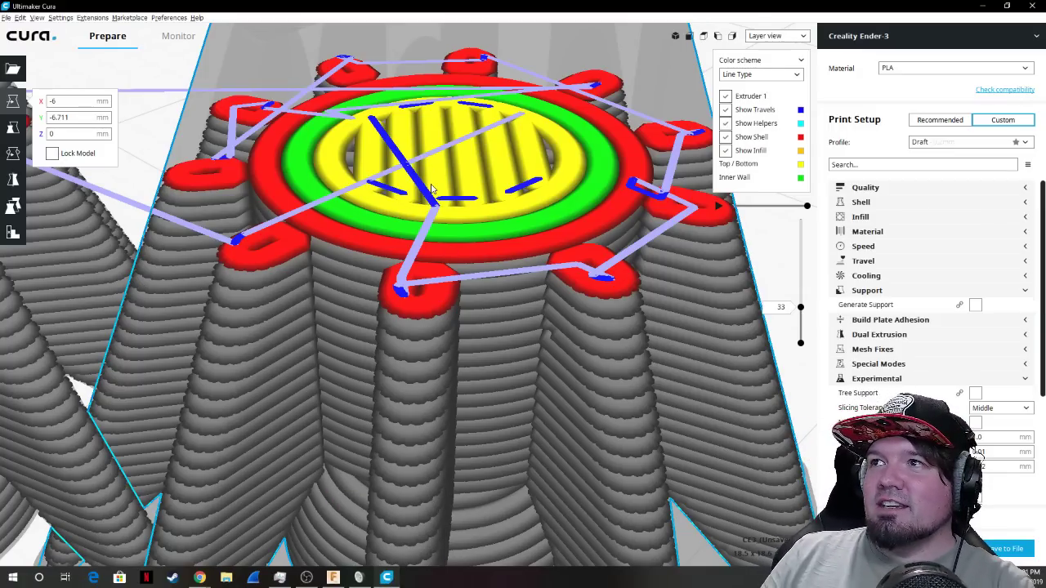
scroll(433, 168, down, 5)
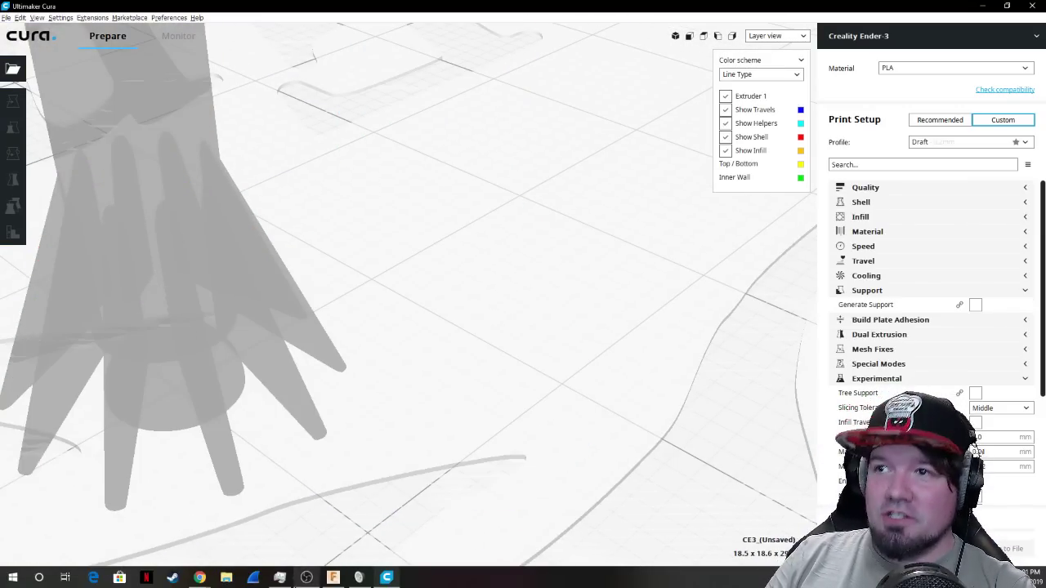
click(333, 577)
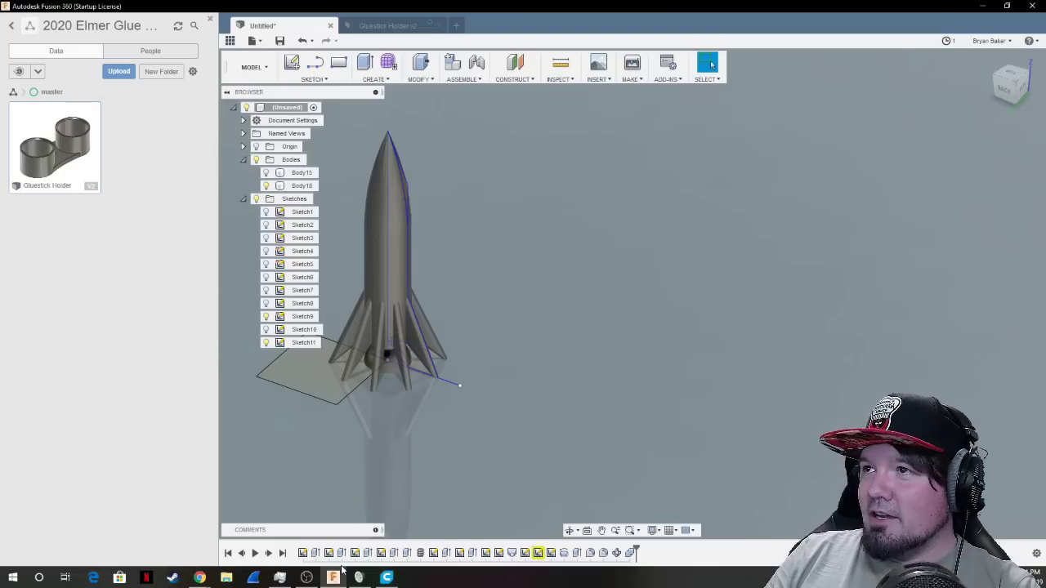
Set up a Fillet on the fin's three-edge chain, leaving the radius at 0.00 mm.
click(348, 315)
scroll(360, 319, up, 5)
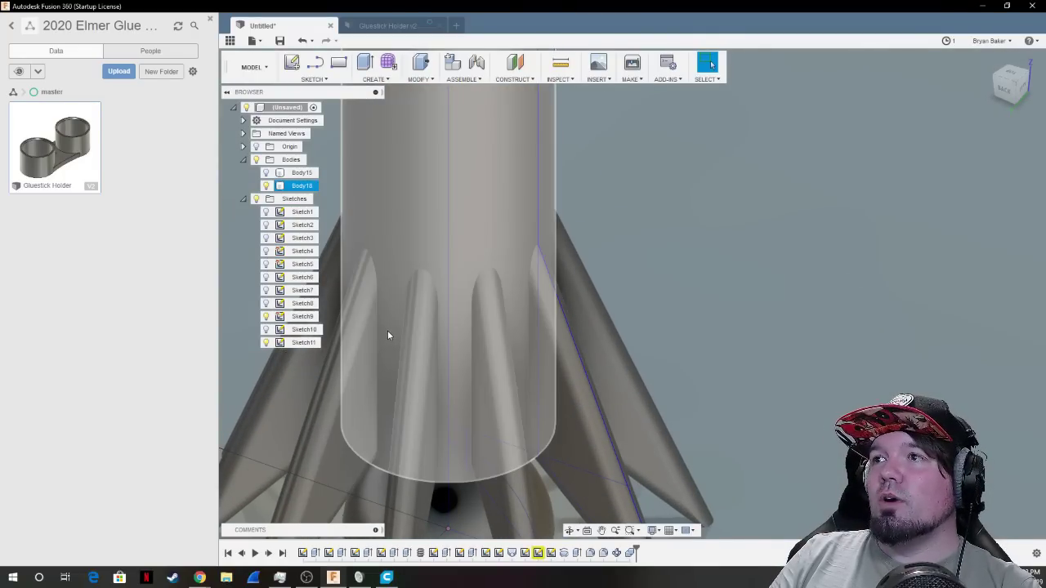
key(Escape)
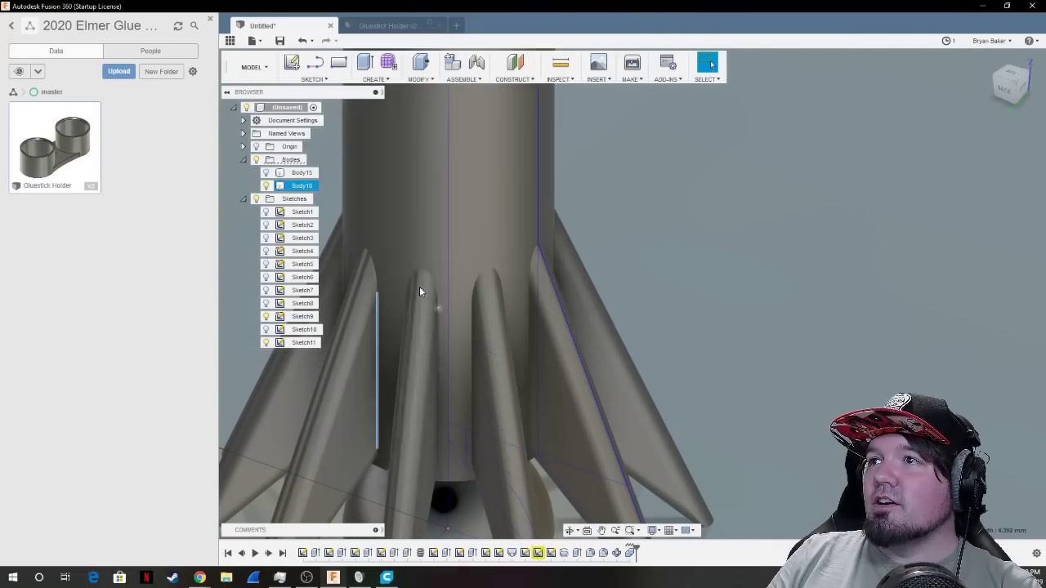
click(394, 75)
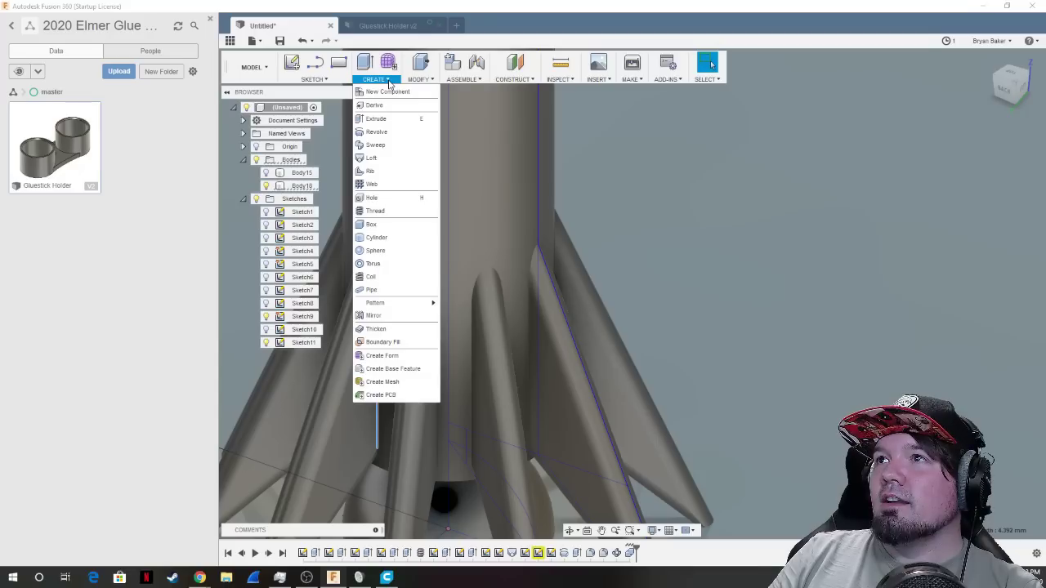
click(419, 77)
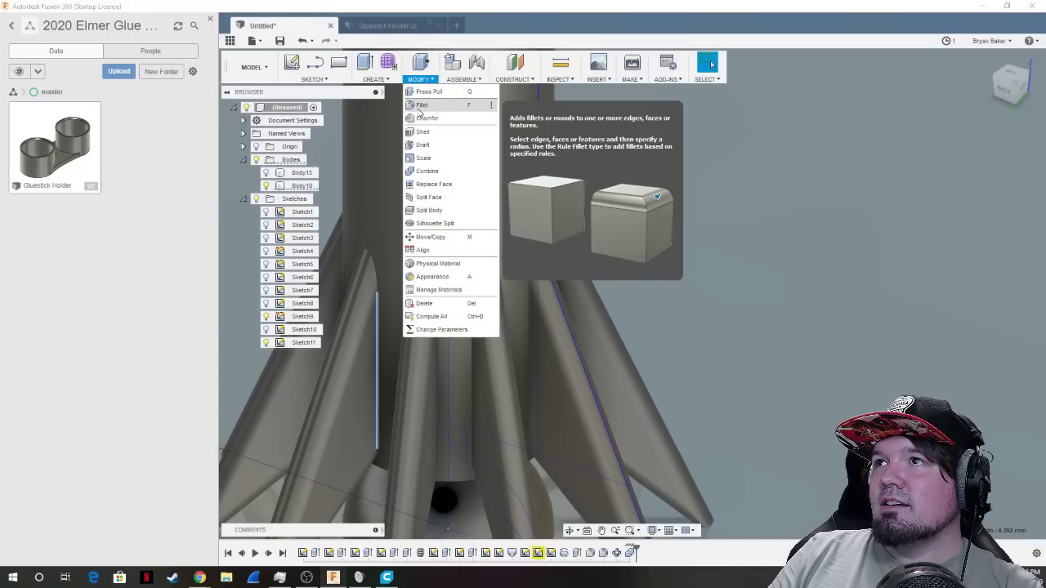
click(425, 105)
click(380, 329)
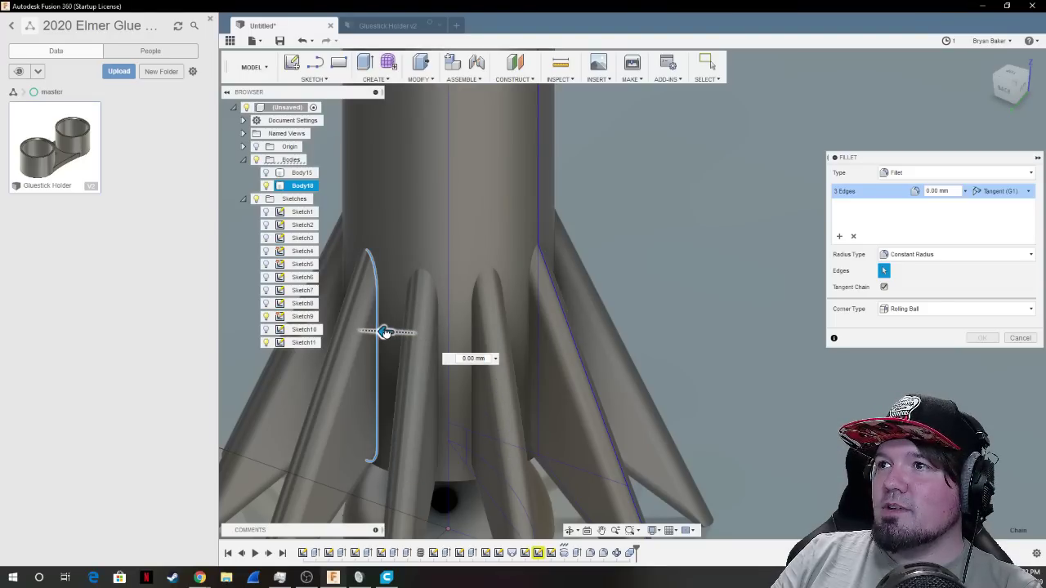
click(384, 331)
mouse_move(384, 331)
mouse_down()
mouse_move(352, 332)
mouse_move(384, 332)
mouse_up()
scroll(388, 333, up, 3)
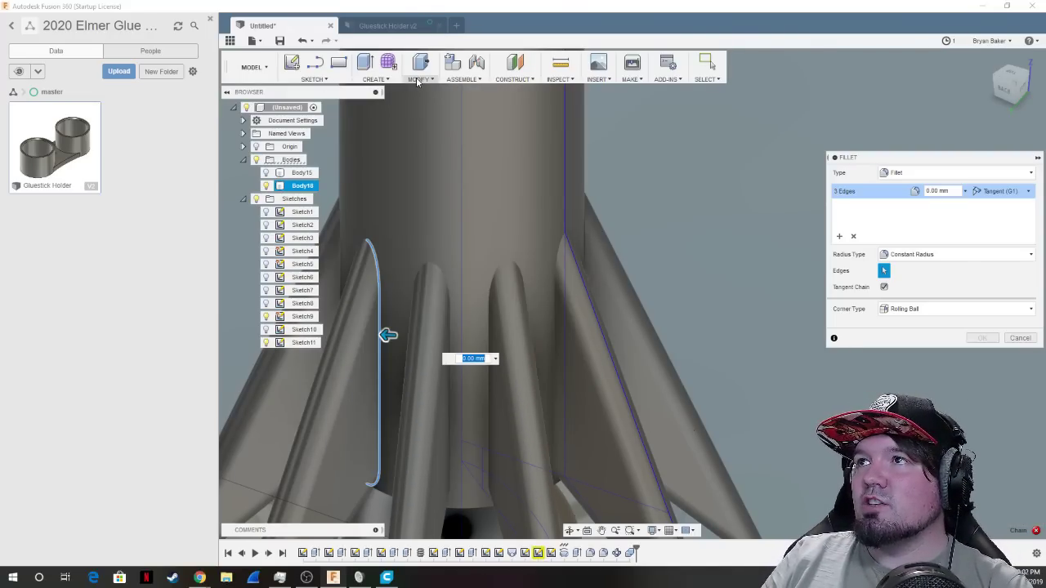
click(462, 80)
Switch to a Chamfer and select the first fin edge.
mouse_move(420, 79)
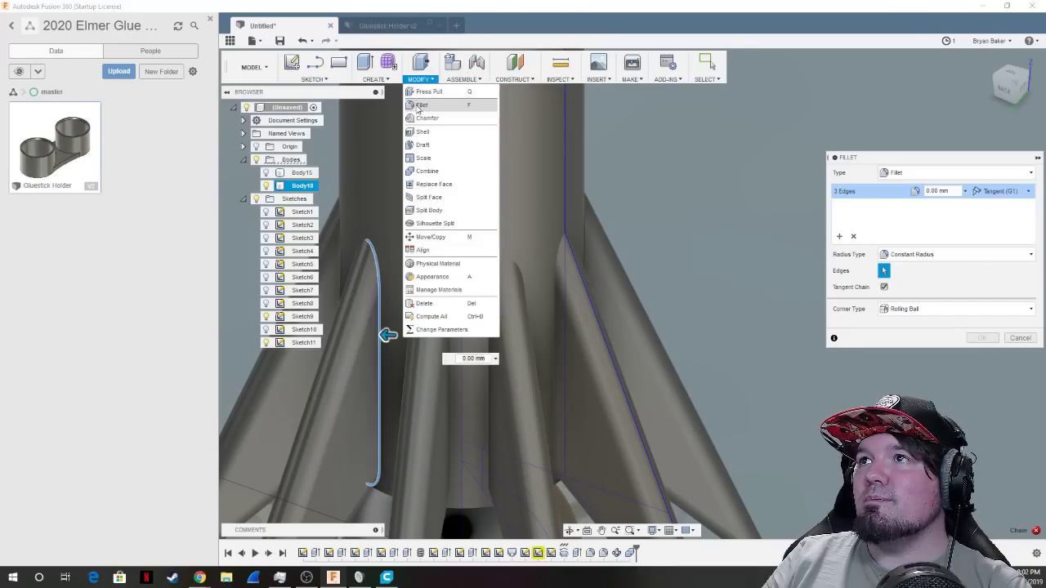
click(433, 118)
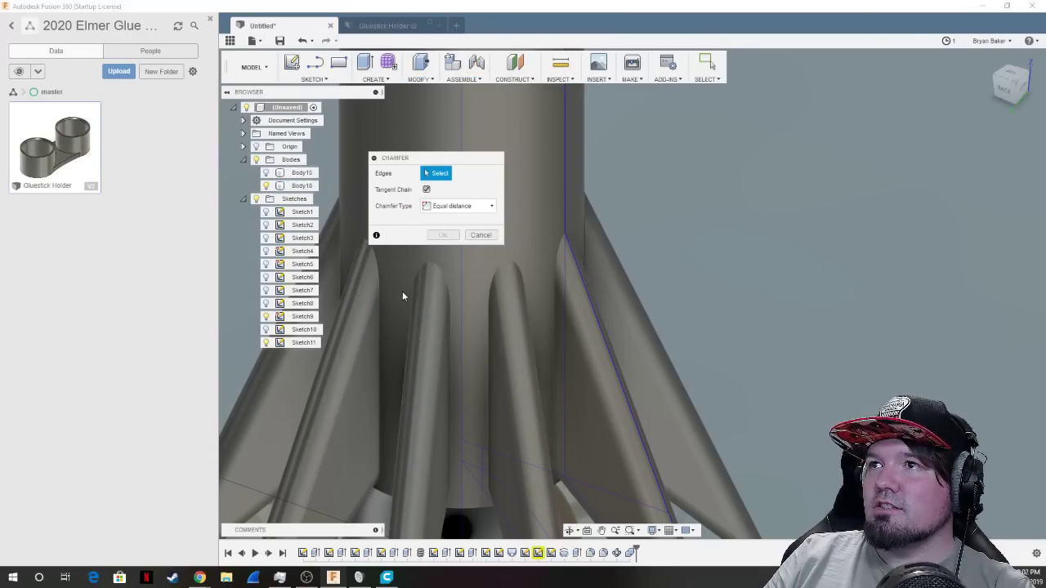
scroll(375, 345, down, 3)
scroll(376, 330, up, 6)
scroll(373, 327, up, 2)
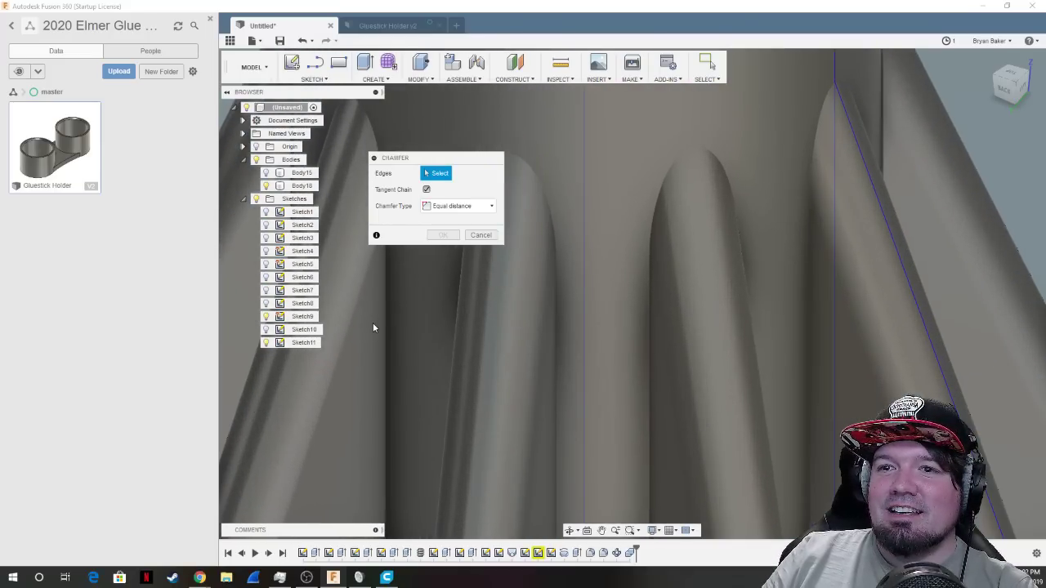
click(384, 316)
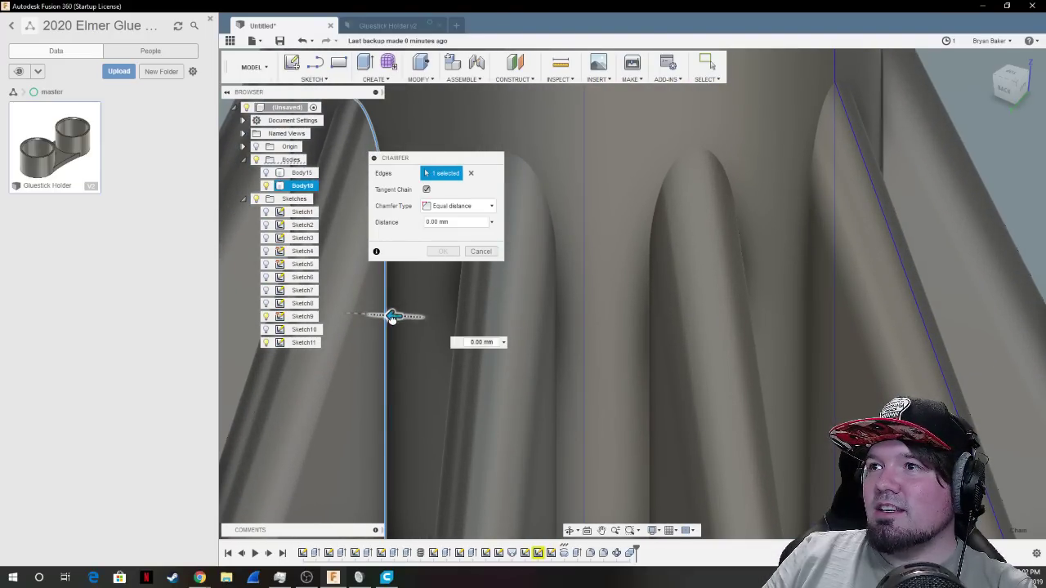
Add a second fin edge, view the whole rocket, then cancel the chamfer unapplied.
scroll(419, 343, down, 4)
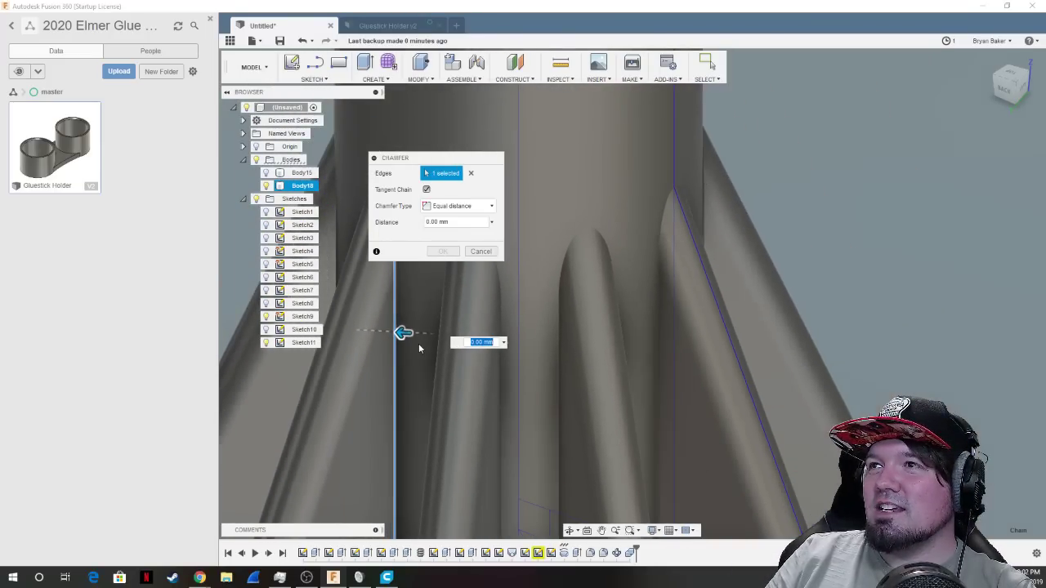
shift+middle_drag(629, 292, 664, 417)
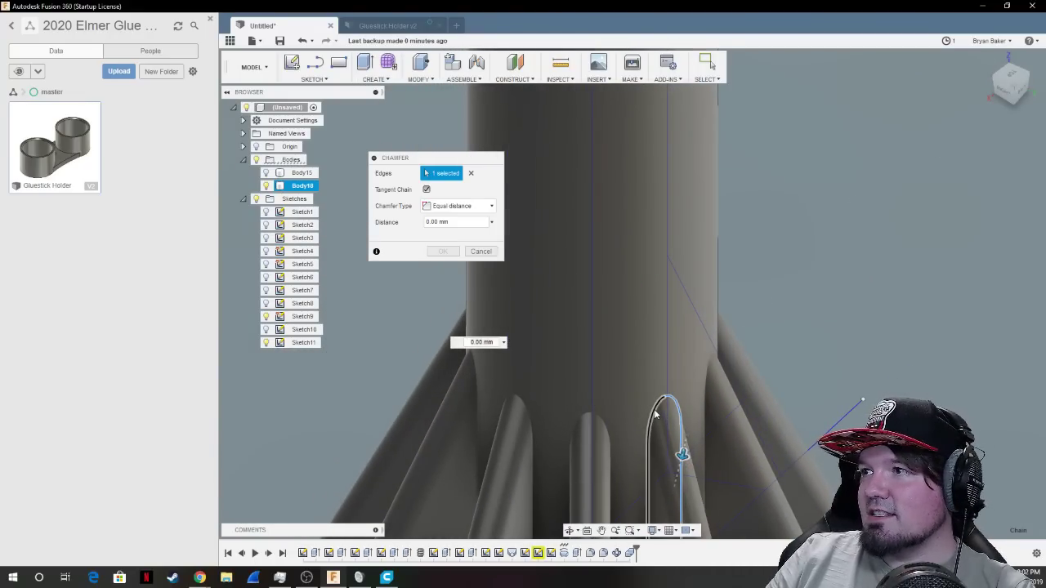
click(651, 402)
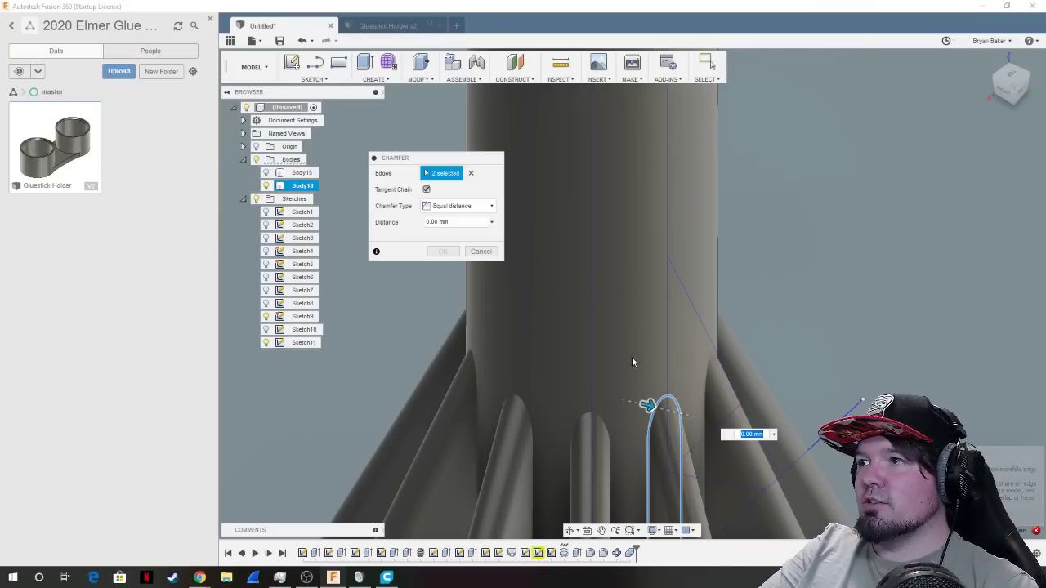
mouse_move(1011, 94)
shift+middle_down()
mouse_move(993, 96)
mouse_move(1013, 98)
mouse_move(732, 284)
mouse_move(481, 408)
shift+middle_up()
scroll(482, 408, down, 3)
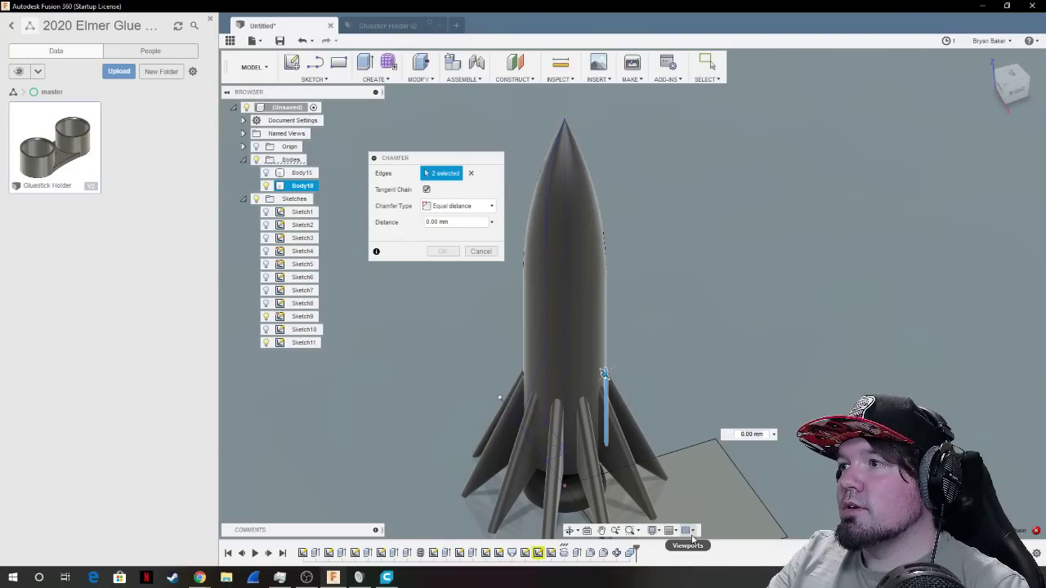
click(587, 532)
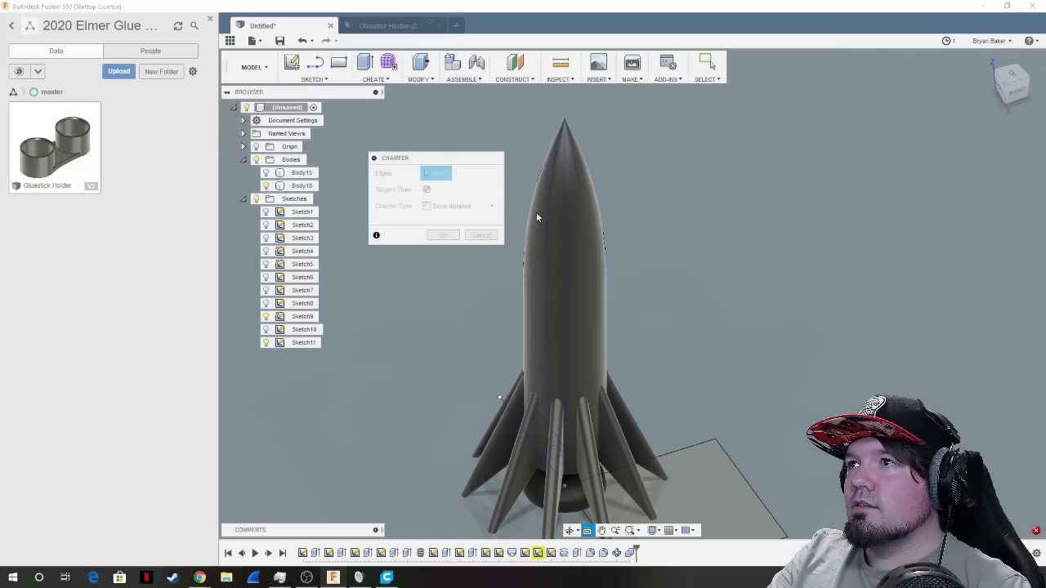
key(Escape)
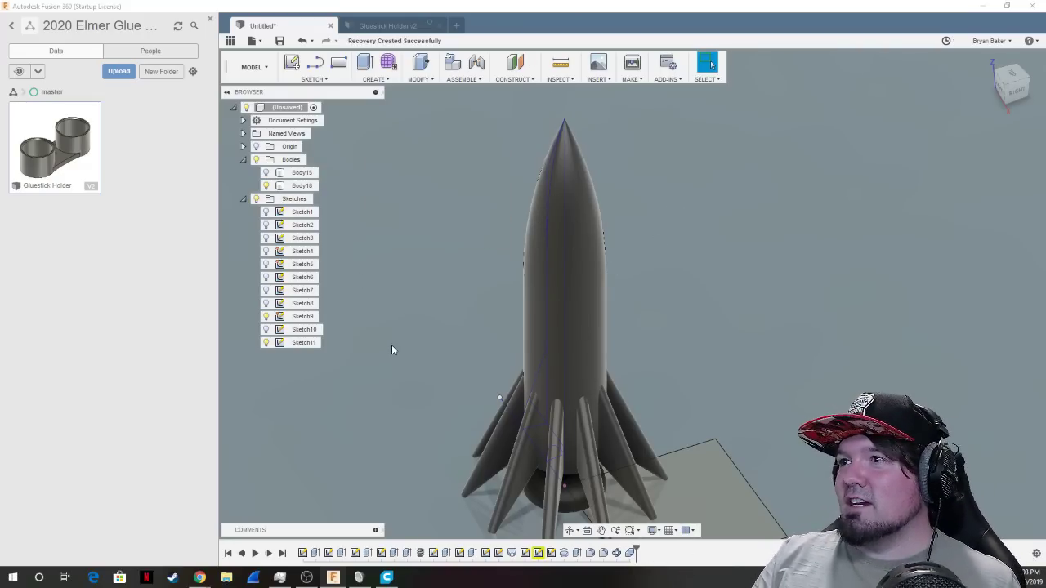
Apply the blue Glass - Heavy Color appearance to Body18.
scroll(412, 340, up, 1)
scroll(360, 263, down, 2)
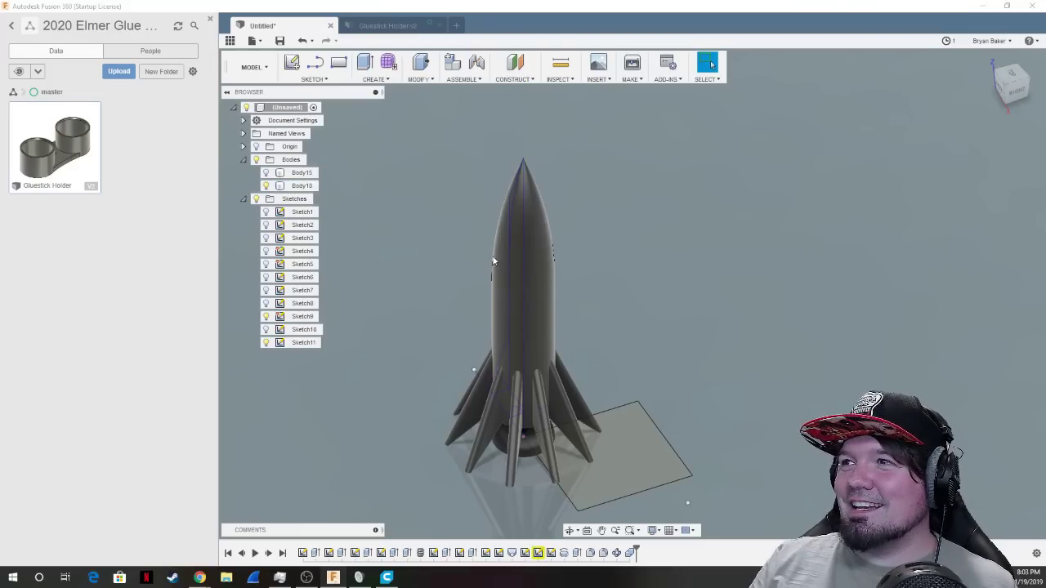
click(296, 186)
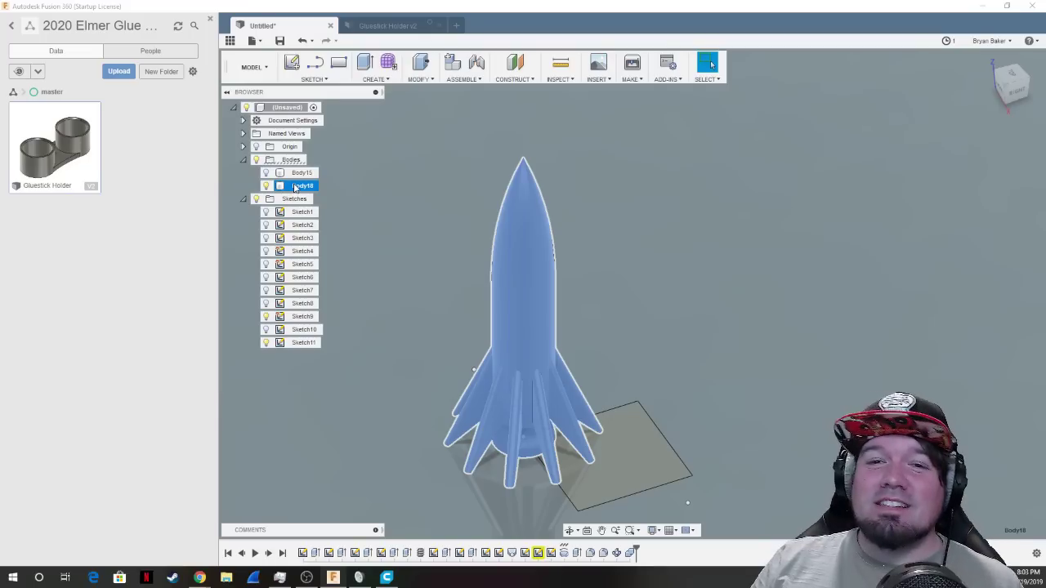
right_click(295, 188)
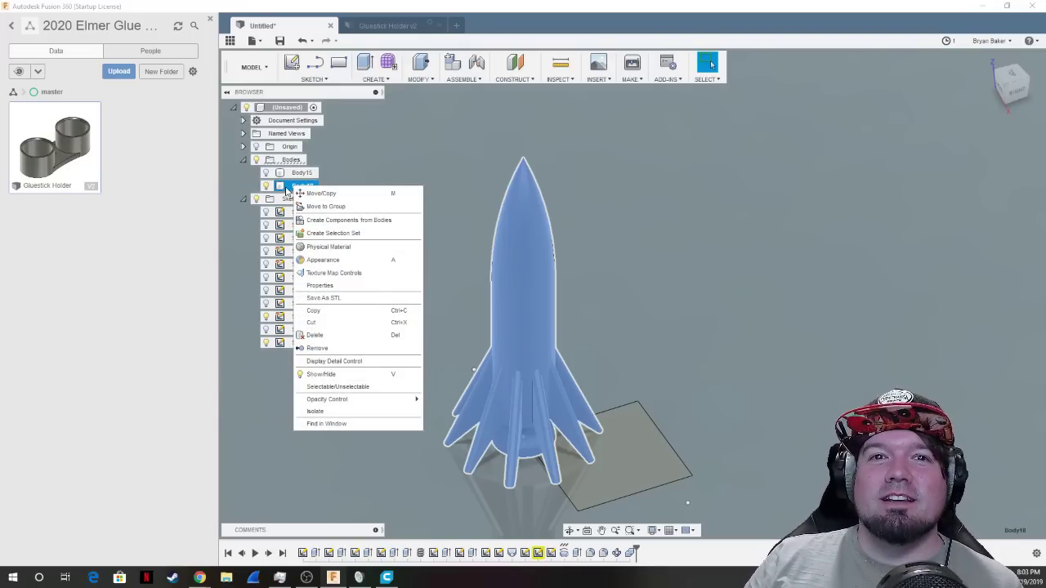
click(322, 260)
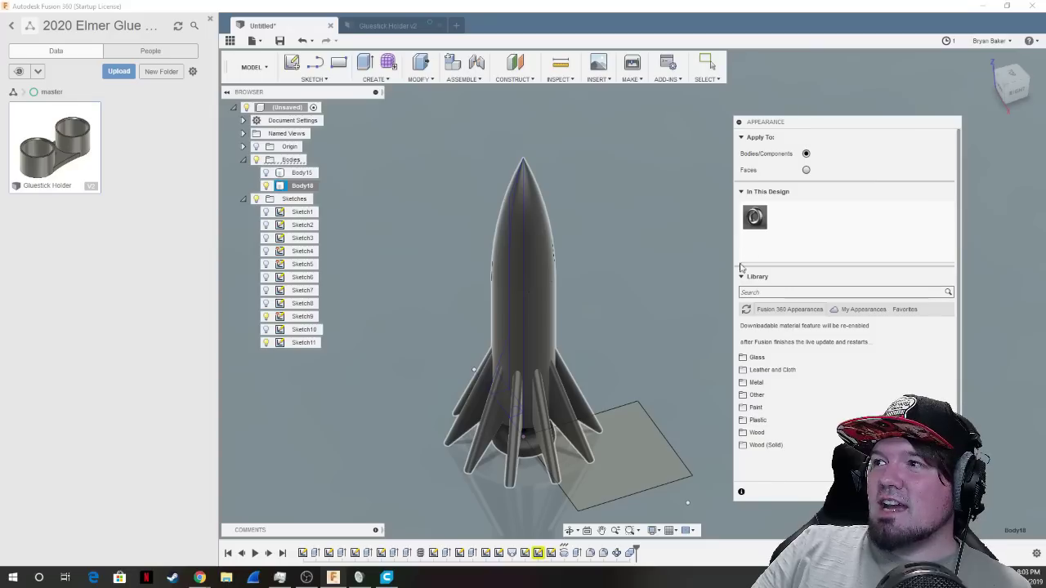
click(755, 362)
click(760, 369)
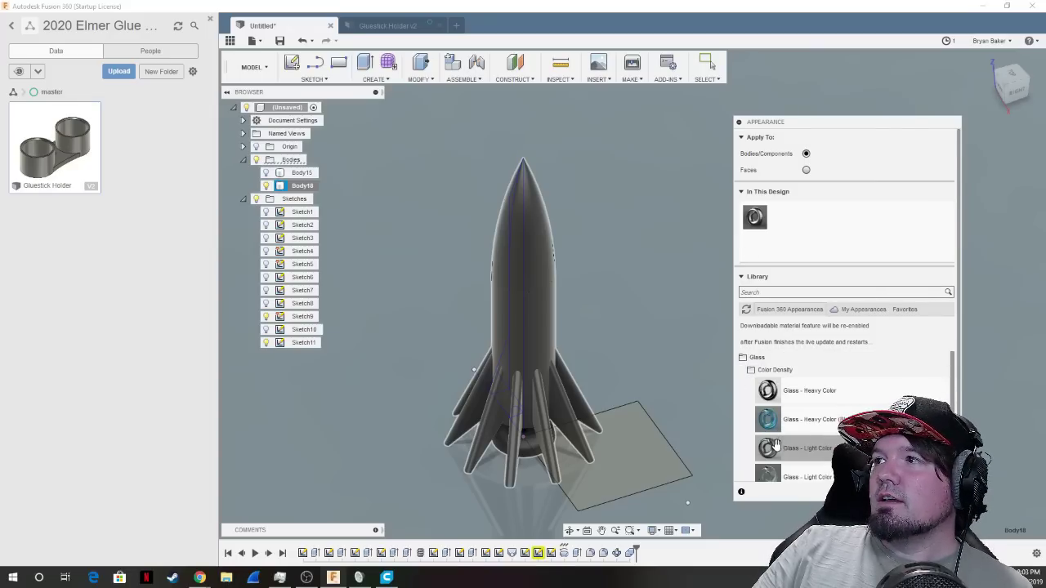
drag(793, 419, 532, 260)
scroll(519, 436, down, 3)
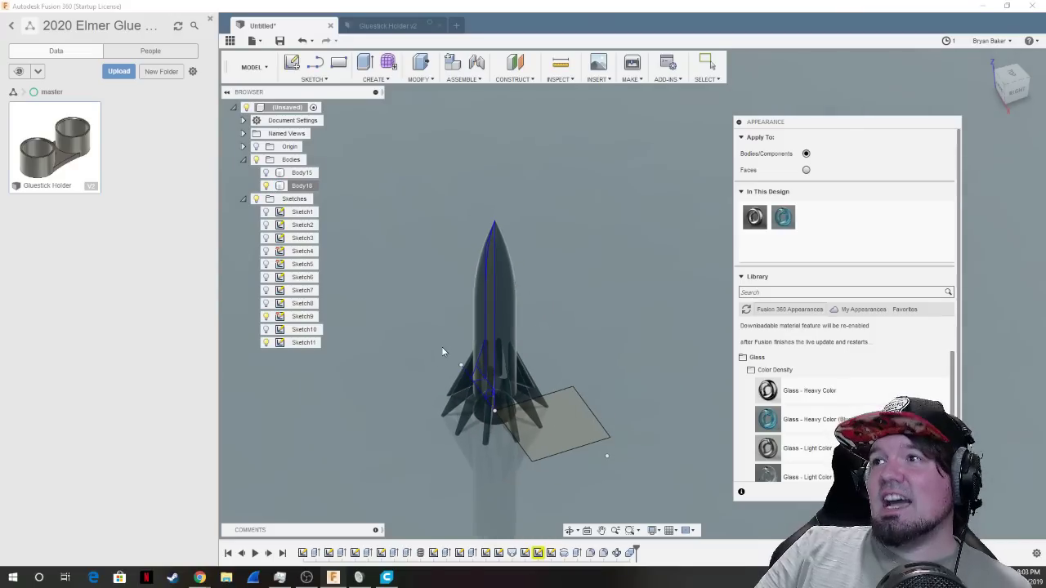
scroll(603, 370, up, 8)
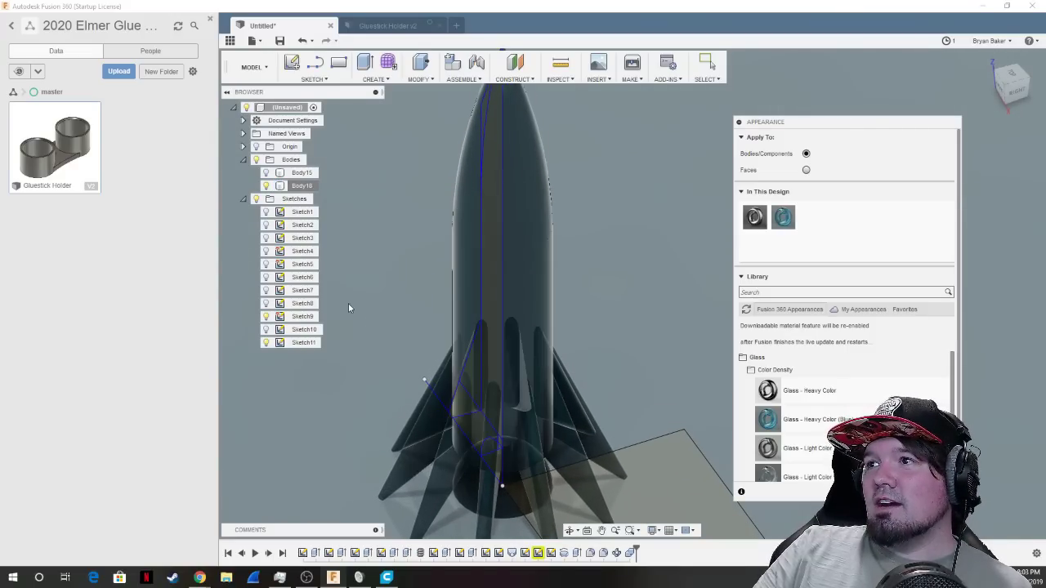
Close the Appearance panel and orbit around the glass rocket to inspect it.
key(Escape)
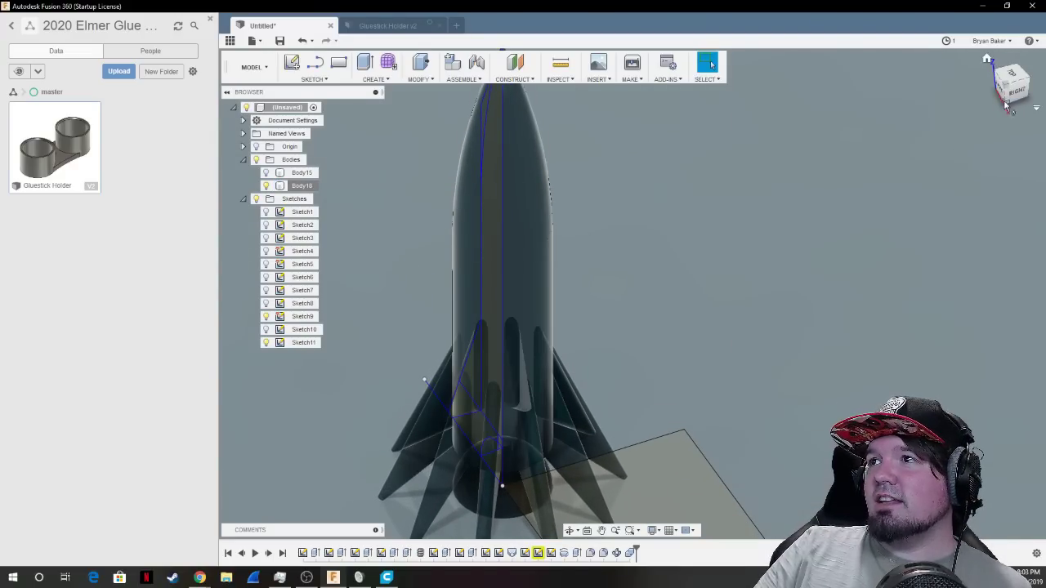
shift+middle_drag(630, 289, 693, 224)
scroll(340, 299, up, 3)
scroll(853, 272, down, 5)
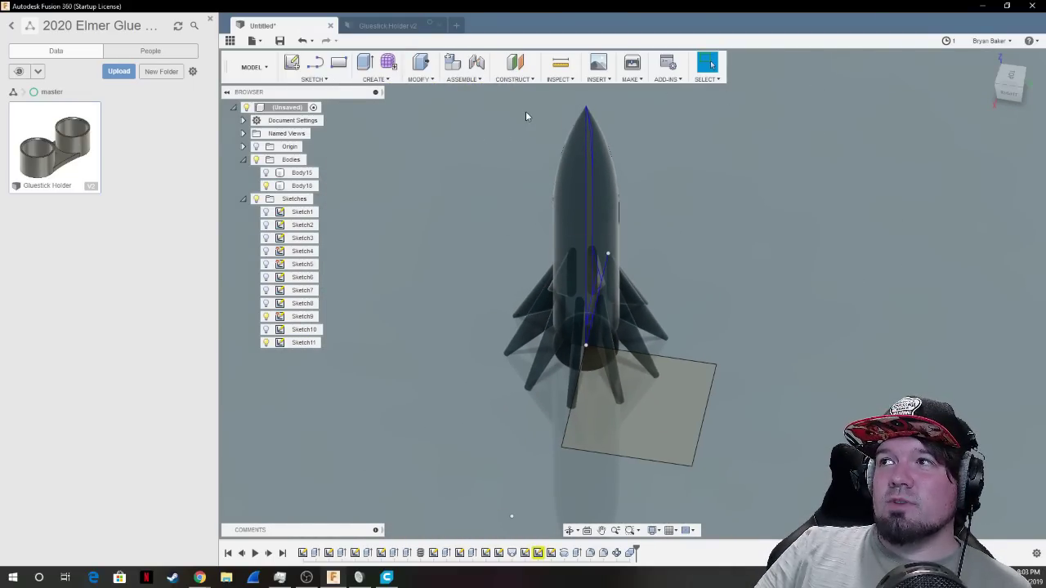
scroll(741, 118, up, 2)
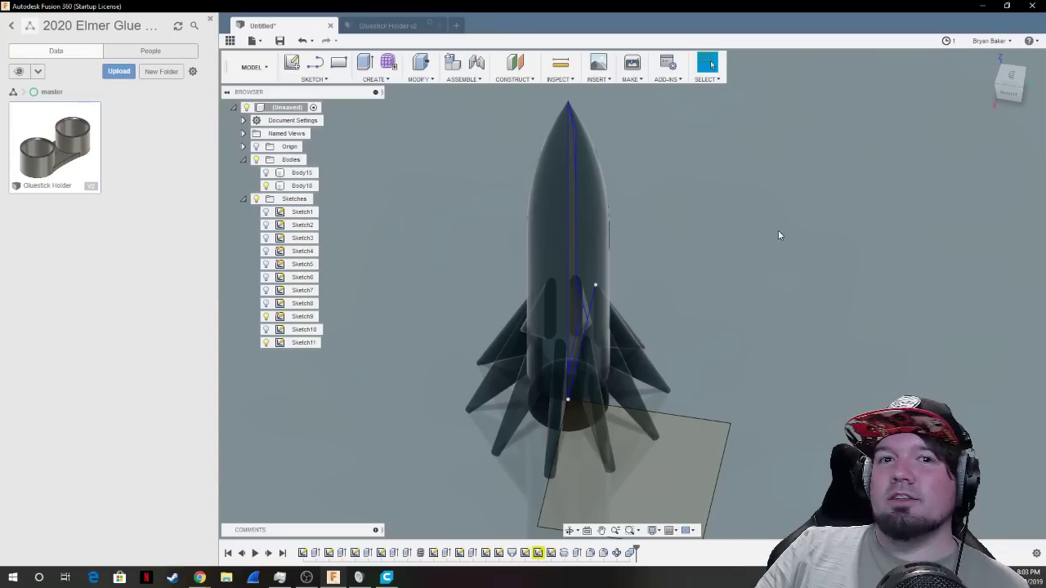
Switch to the Render workspace and zoom in on a ViewCube corner view of the rocket.
click(253, 67)
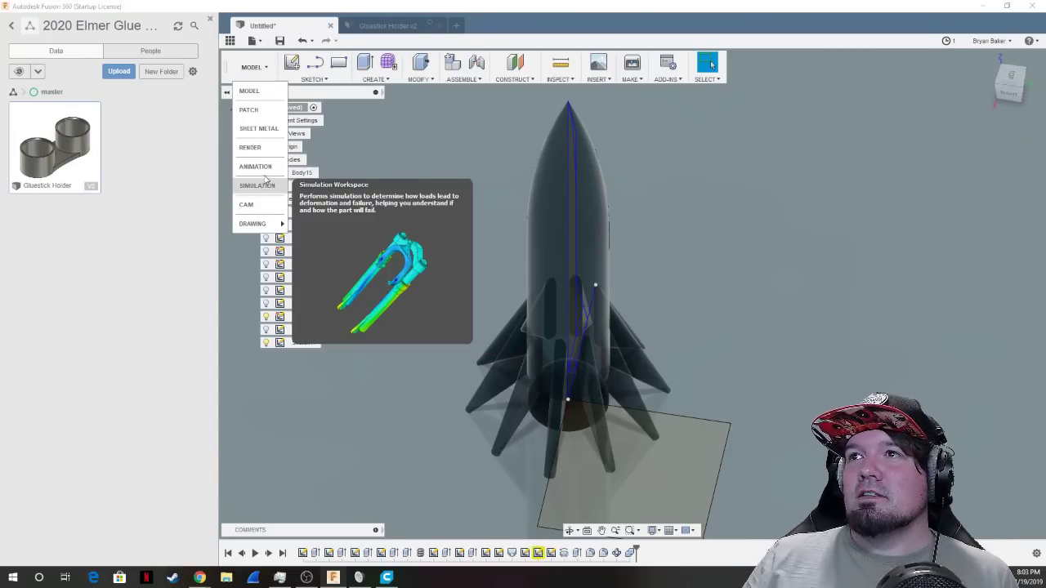
click(260, 149)
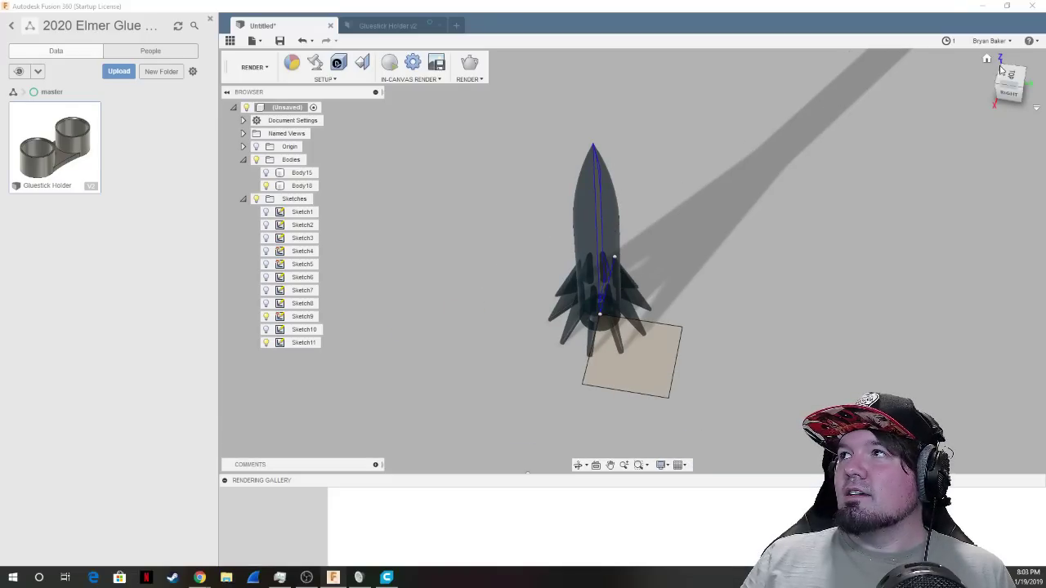
click(1023, 60)
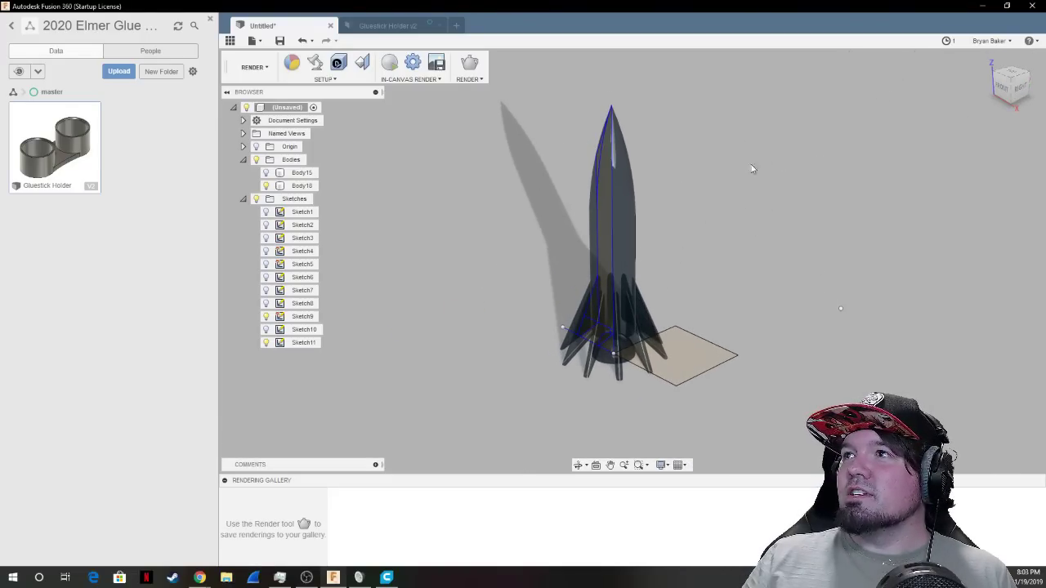
scroll(588, 130, up, 3)
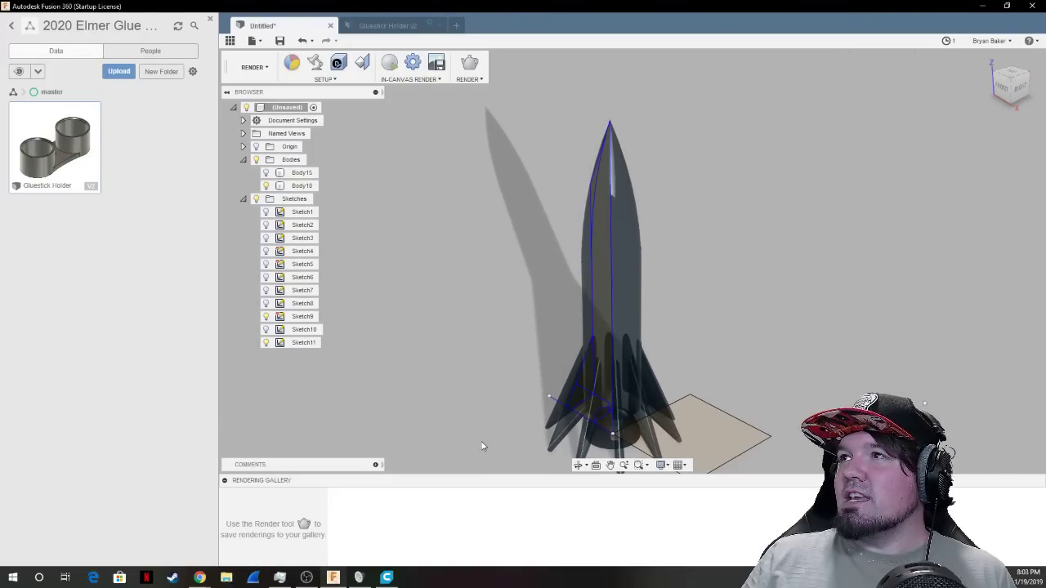
scroll(490, 450, up, 3)
Run an In-Canvas Render of the glass rocket up to iteration 45.
click(395, 64)
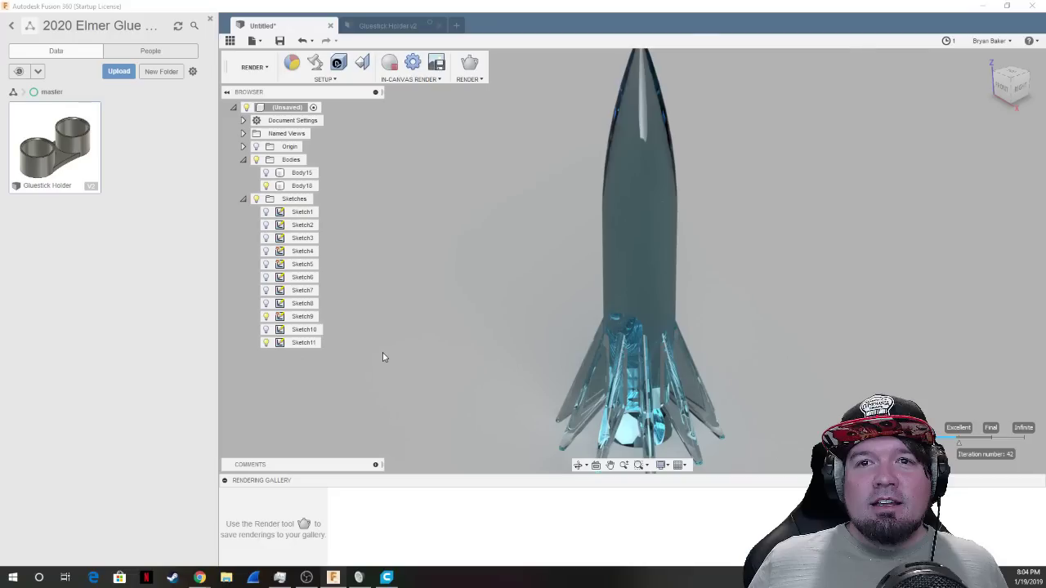
click(621, 406)
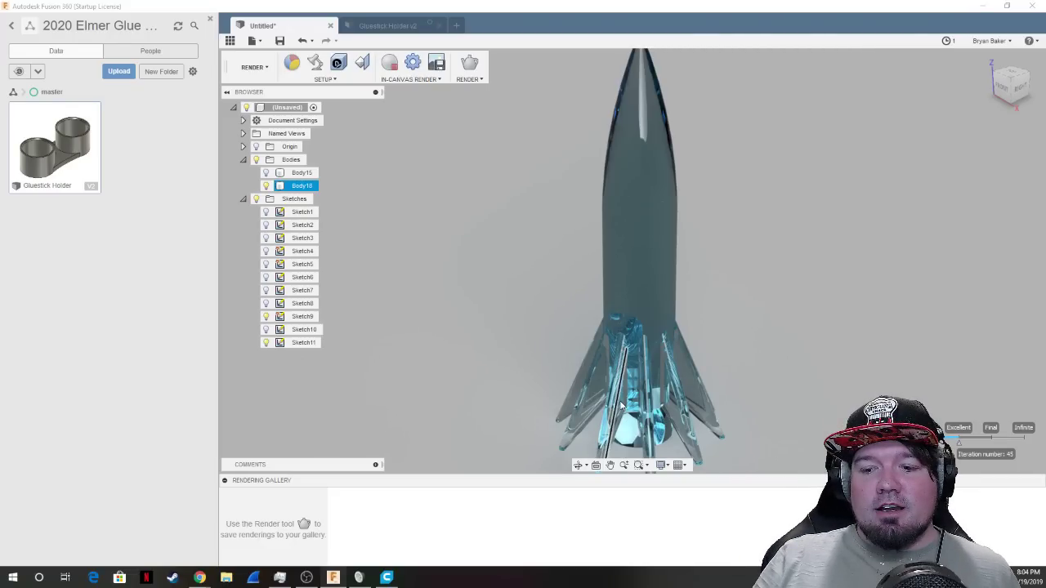
click(254, 67)
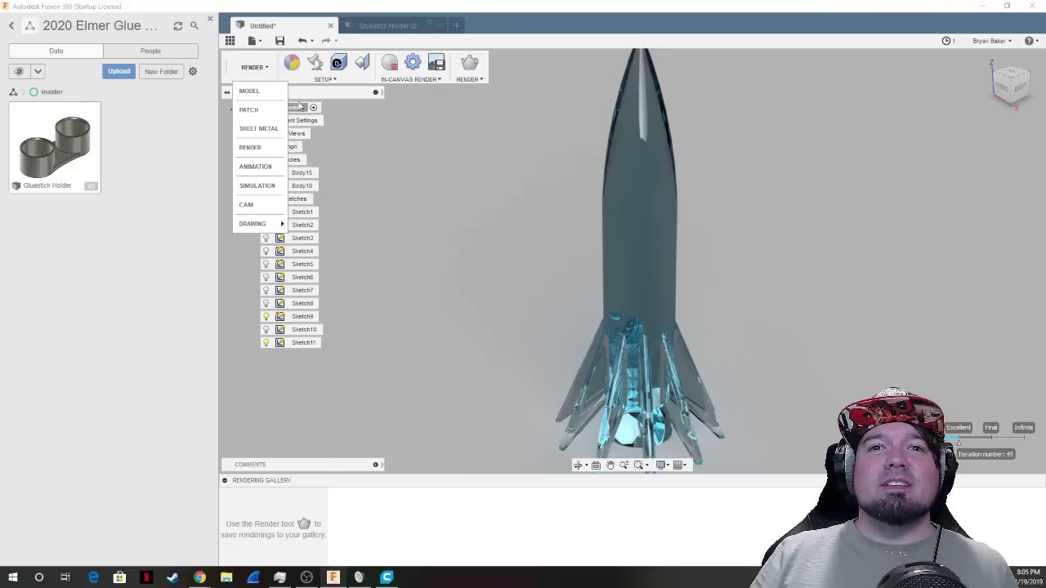
Return to the Model workspace and hide the rocket body, Sketch9 and Sketch11.
click(249, 91)
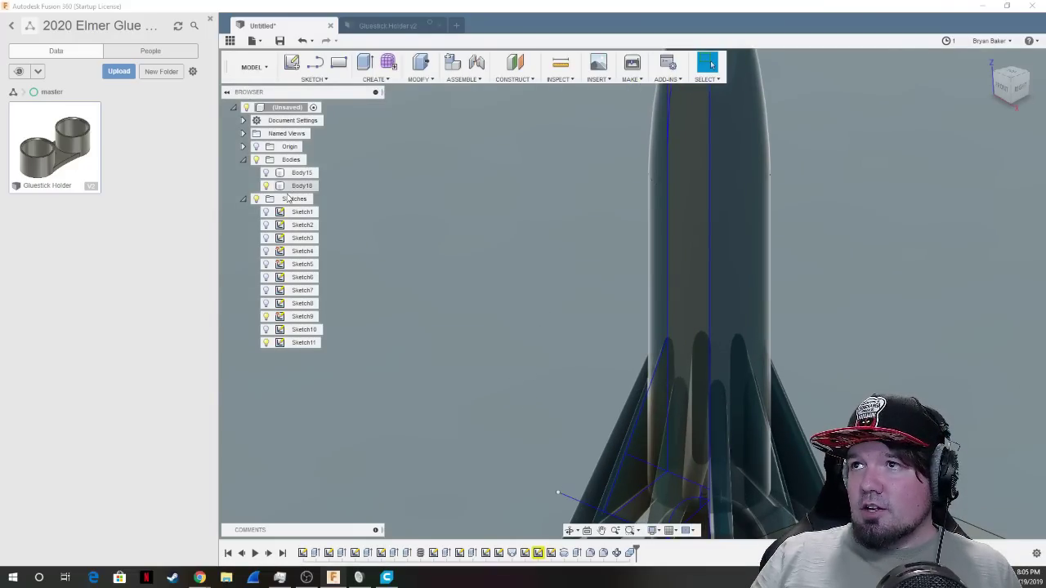
click(266, 185)
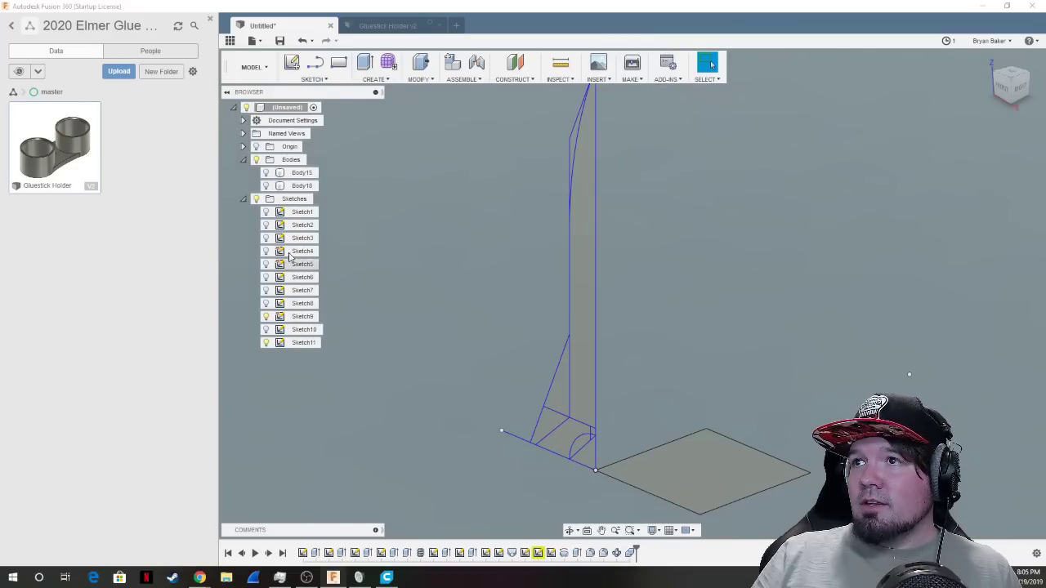
click(266, 316)
click(266, 342)
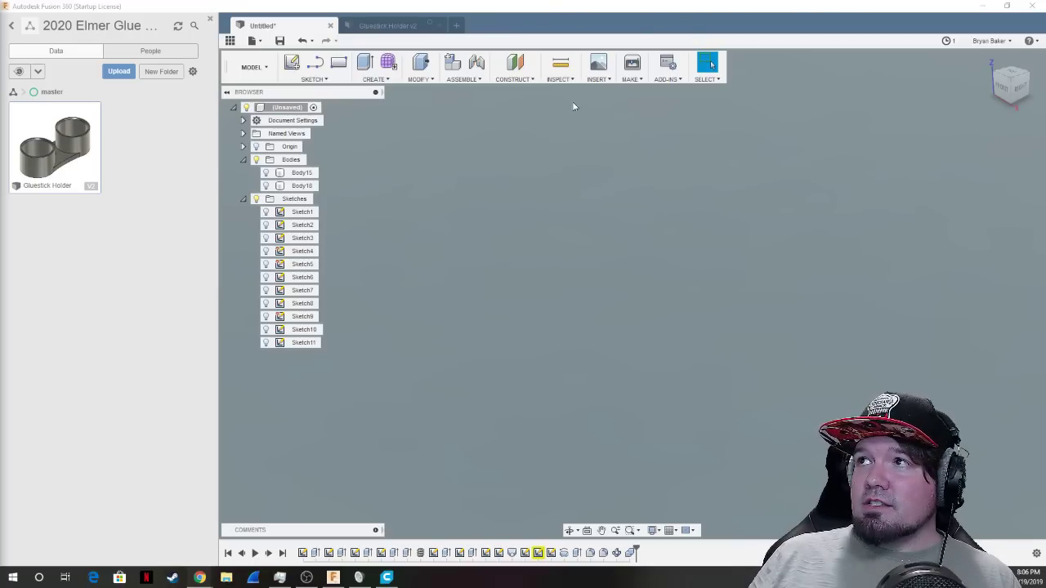
click(599, 81)
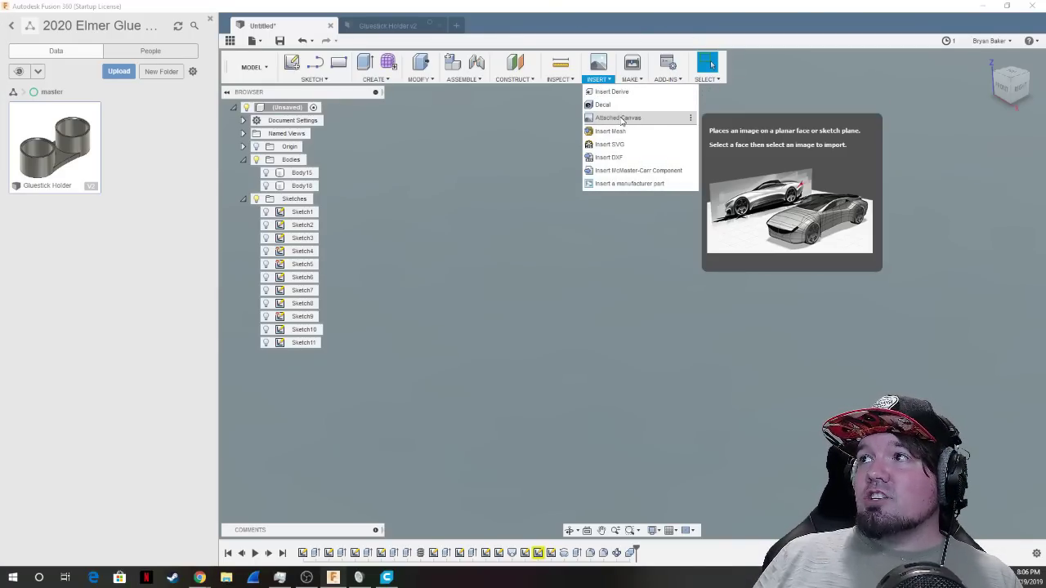
Attach photo.jpg as a canvas on the XY plane, viewed from TOP, at opacity 50.
click(620, 119)
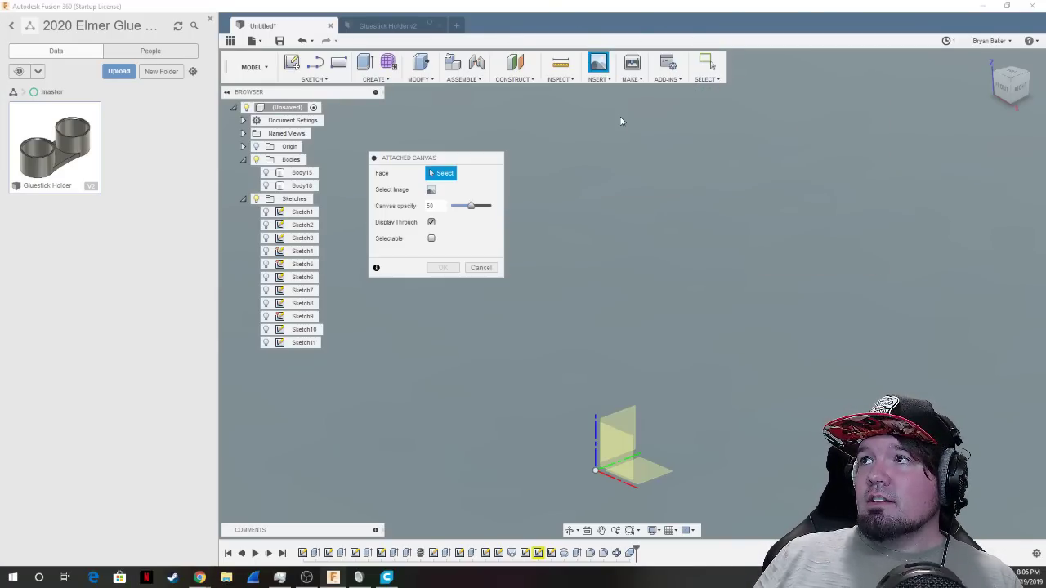
click(648, 479)
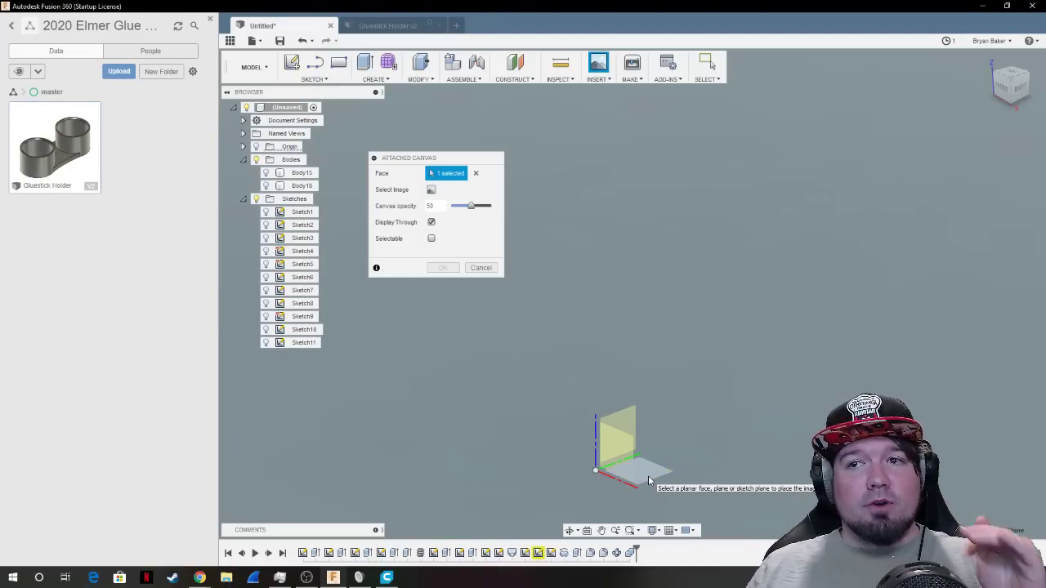
click(430, 189)
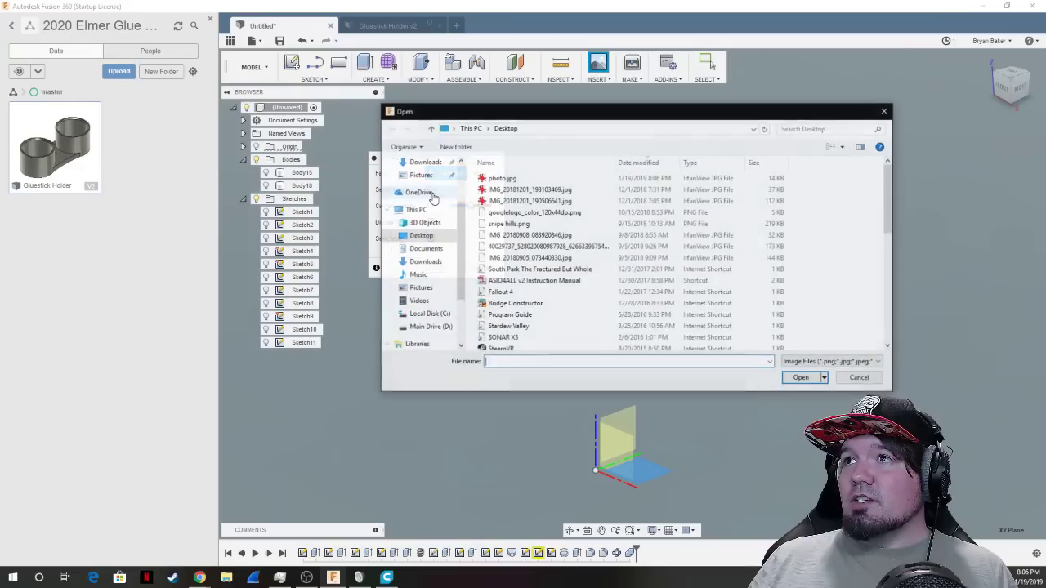
double_click(500, 178)
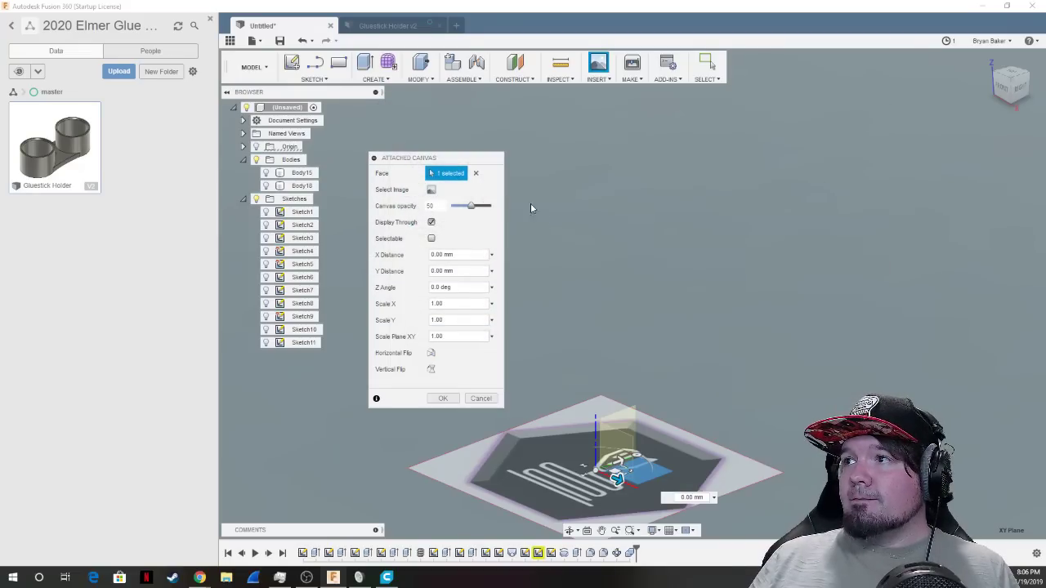
mouse_move(1017, 71)
shift+middle_down()
mouse_move(1035, 99)
mouse_move(1023, 81)
shift+middle_up()
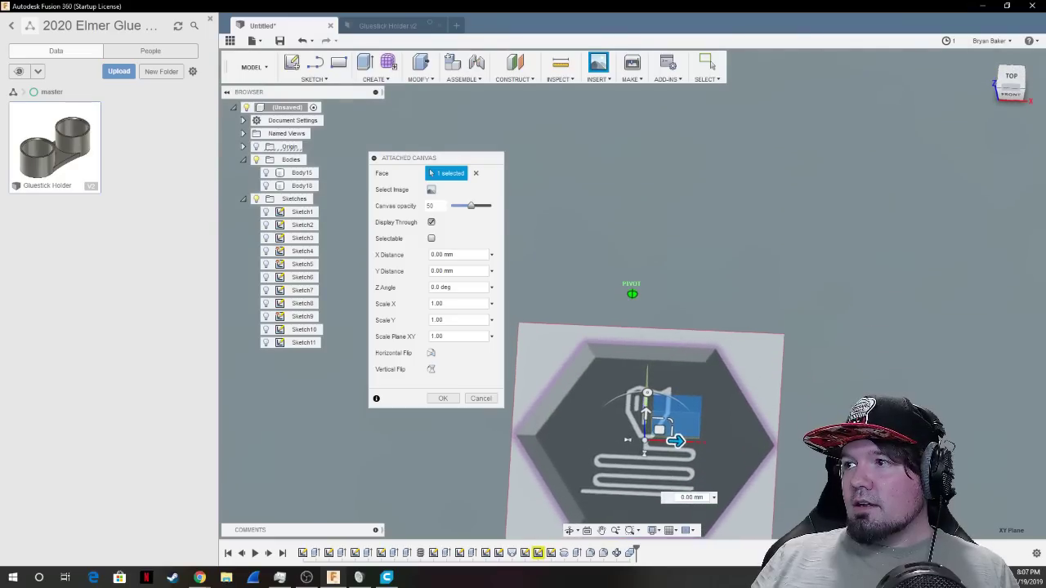
click(1011, 77)
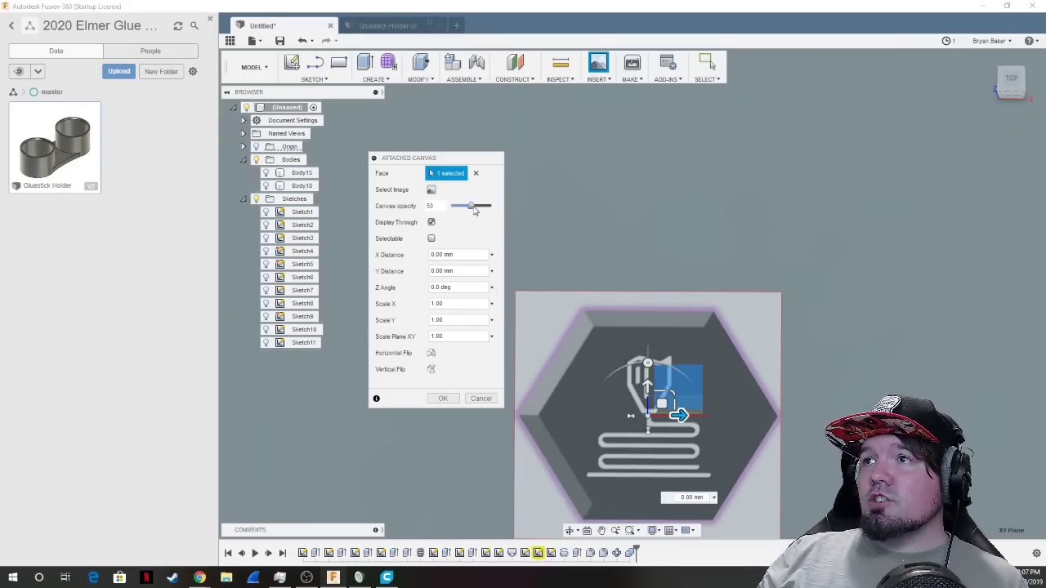
mouse_move(471, 206)
mouse_down()
mouse_move(509, 206)
mouse_move(455, 208)
mouse_move(494, 207)
mouse_move(461, 219)
mouse_move(475, 213)
mouse_up()
double_click(430, 206)
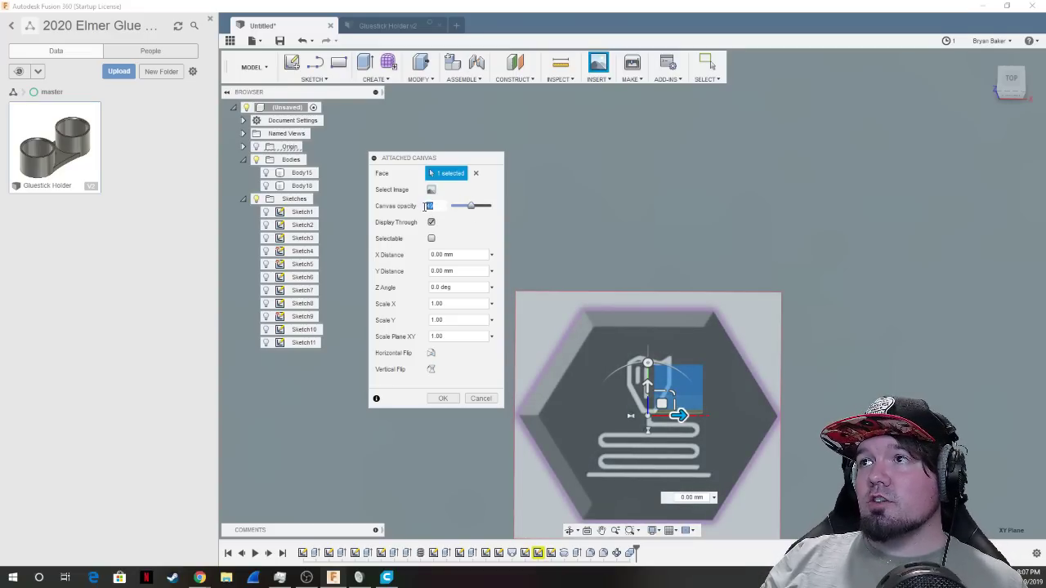
text(50)
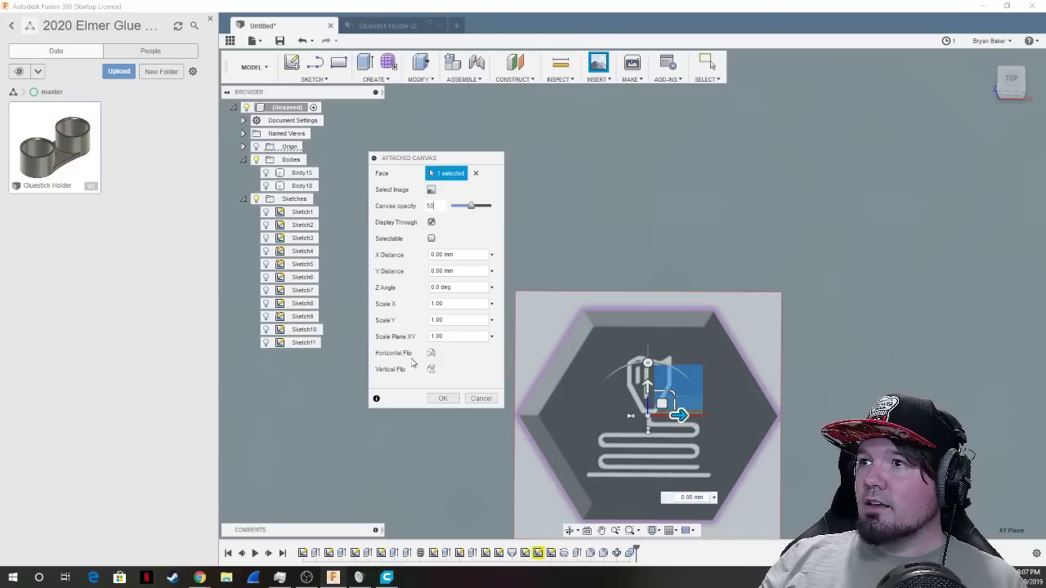
click(442, 398)
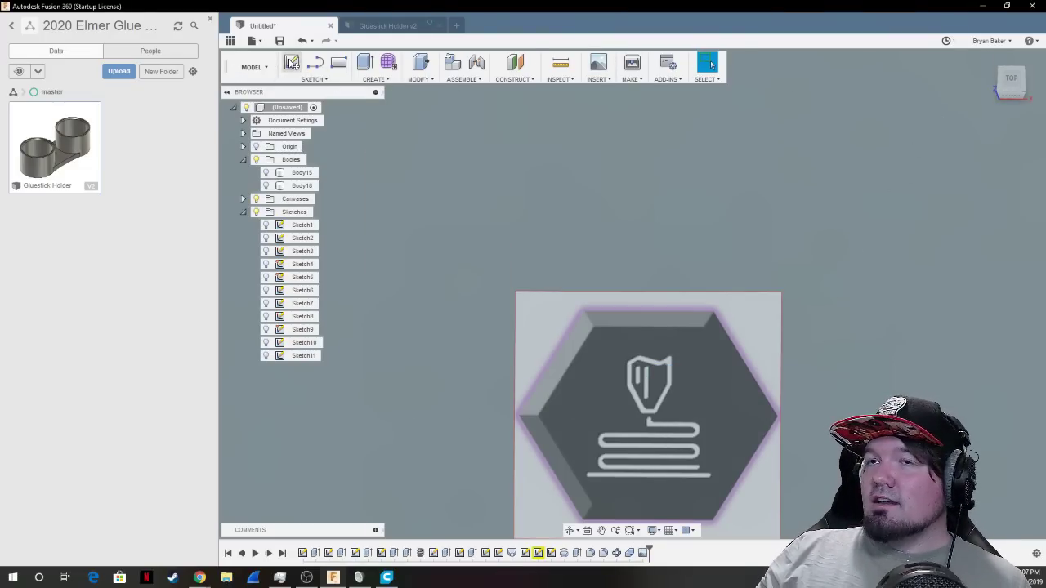
Start Sketch12 on the canvas plane and briefly toggle the photo canvas's visibility.
click(291, 63)
click(683, 378)
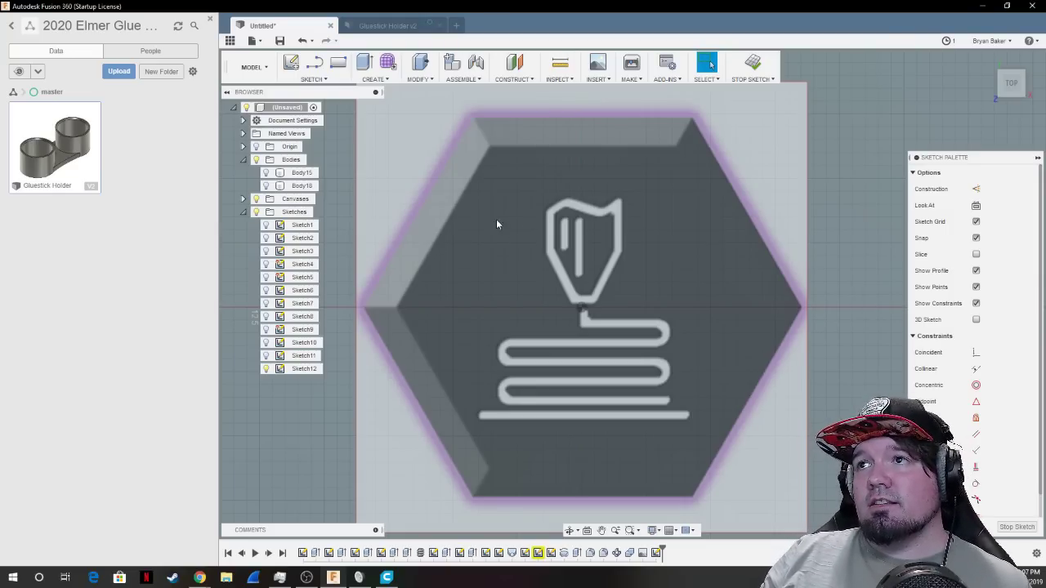
click(242, 199)
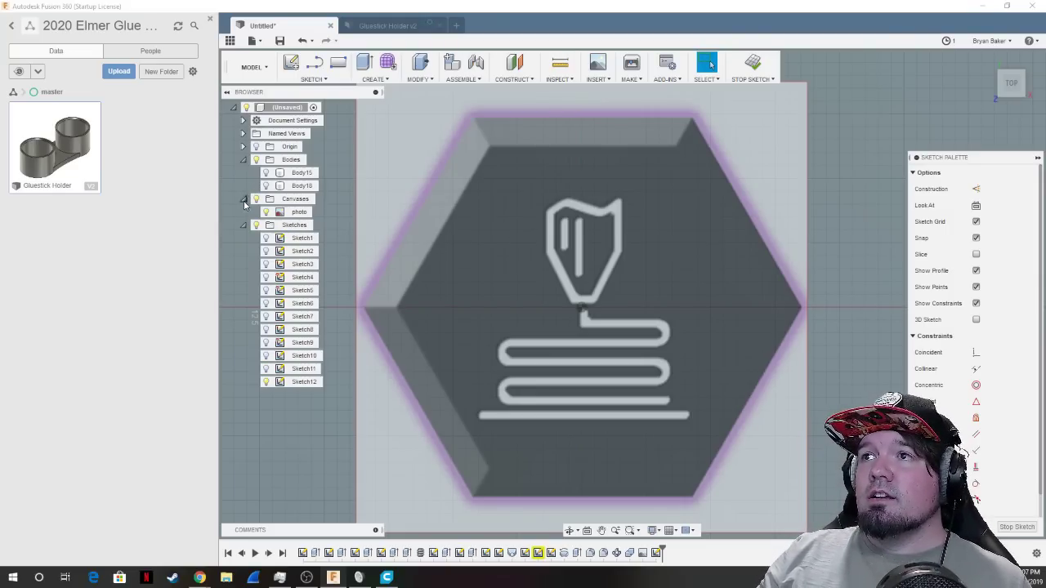
click(266, 213)
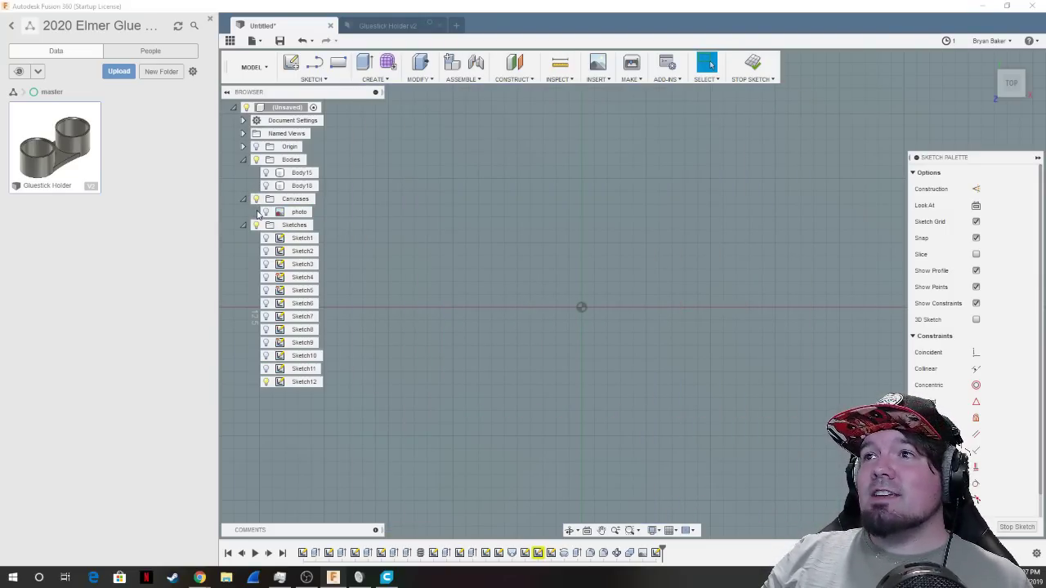
click(266, 212)
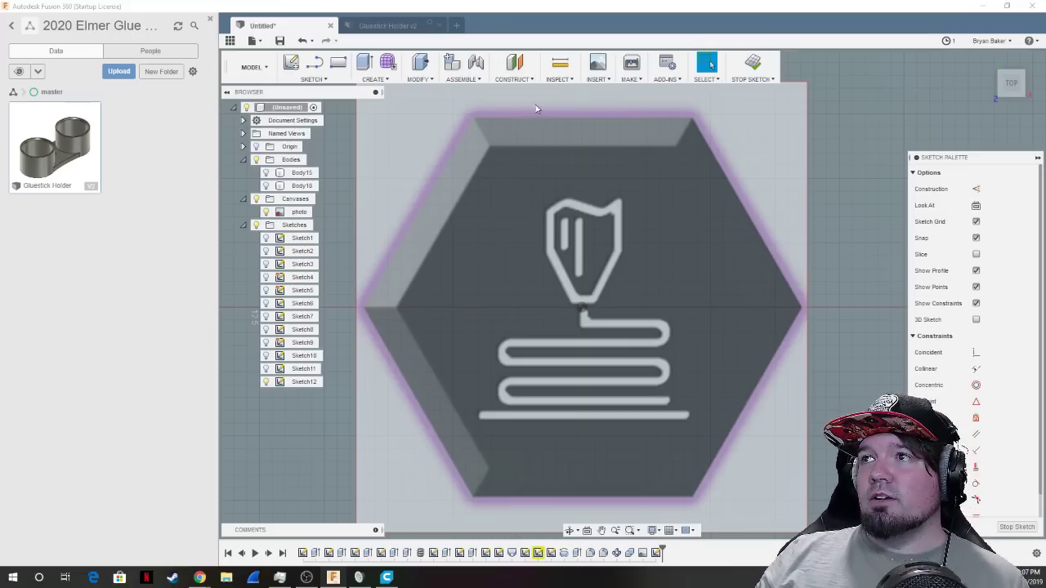
Choose Polygon > Circumscribed Polygon from the Sketch menu.
click(313, 82)
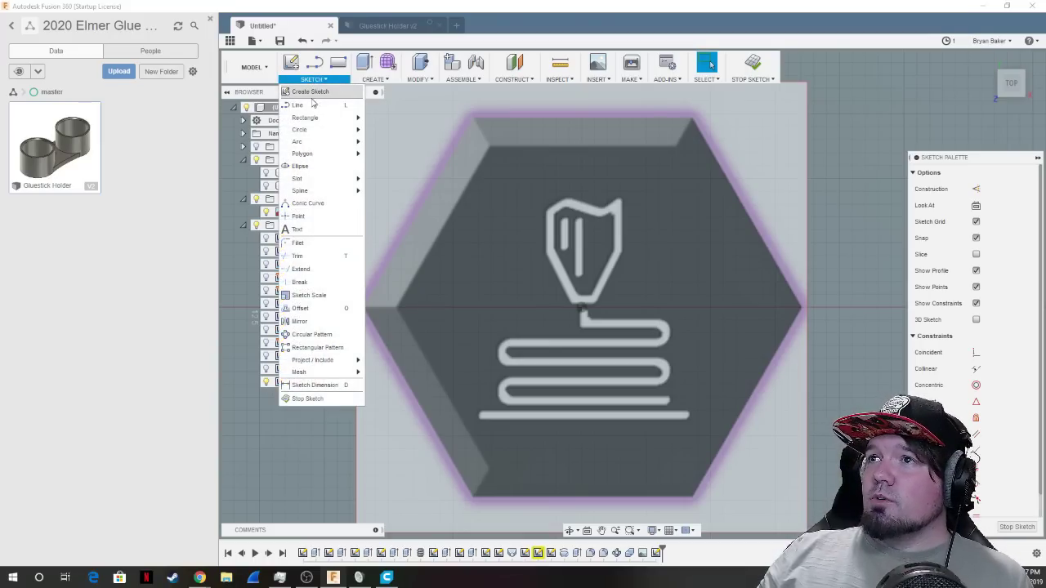
mouse_move(317, 153)
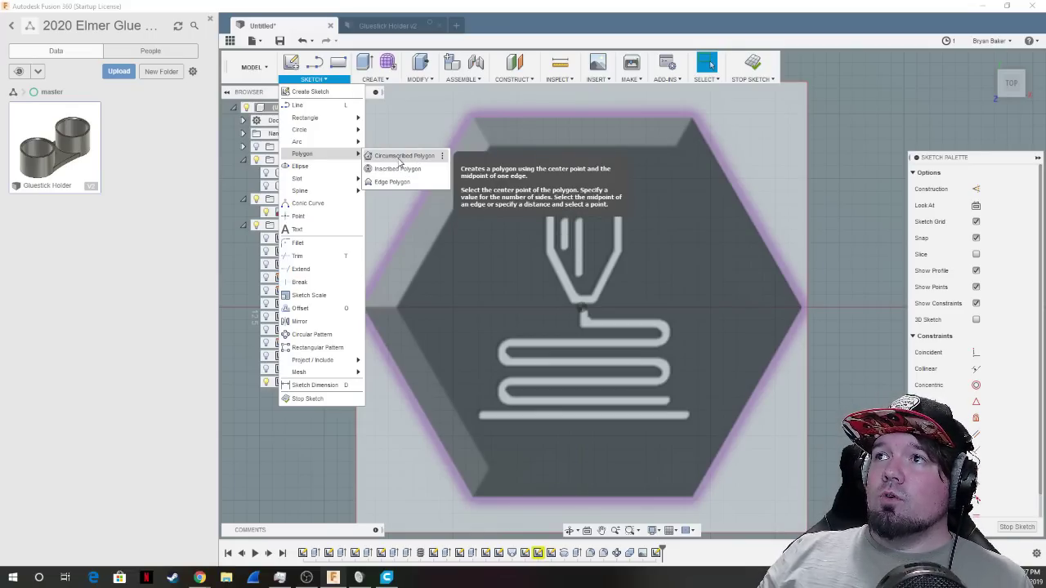
click(403, 156)
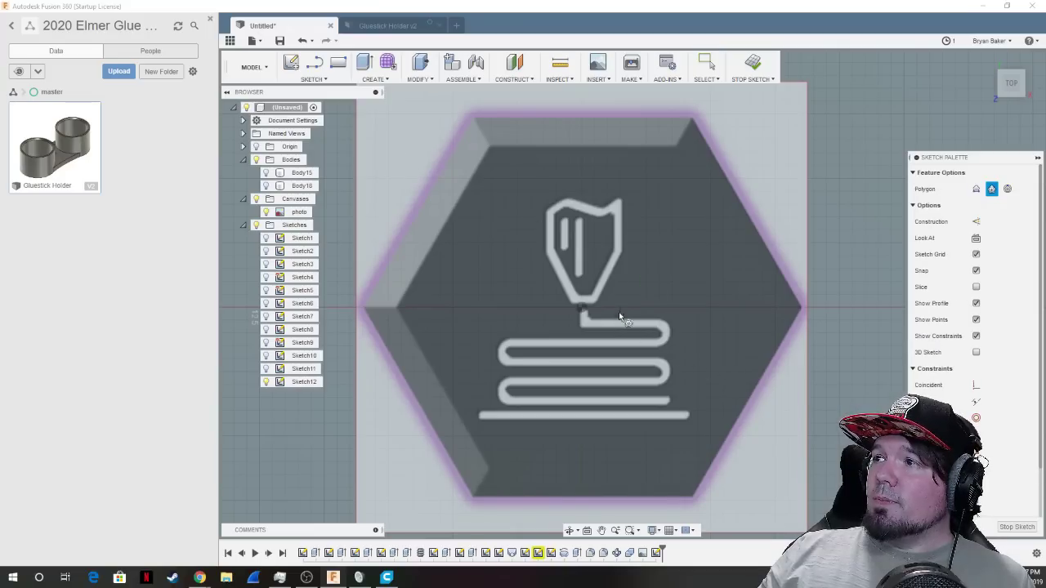
Draw a 6-sided circumscribed hexagon at the origin, just inside the badge edge.
click(581, 308)
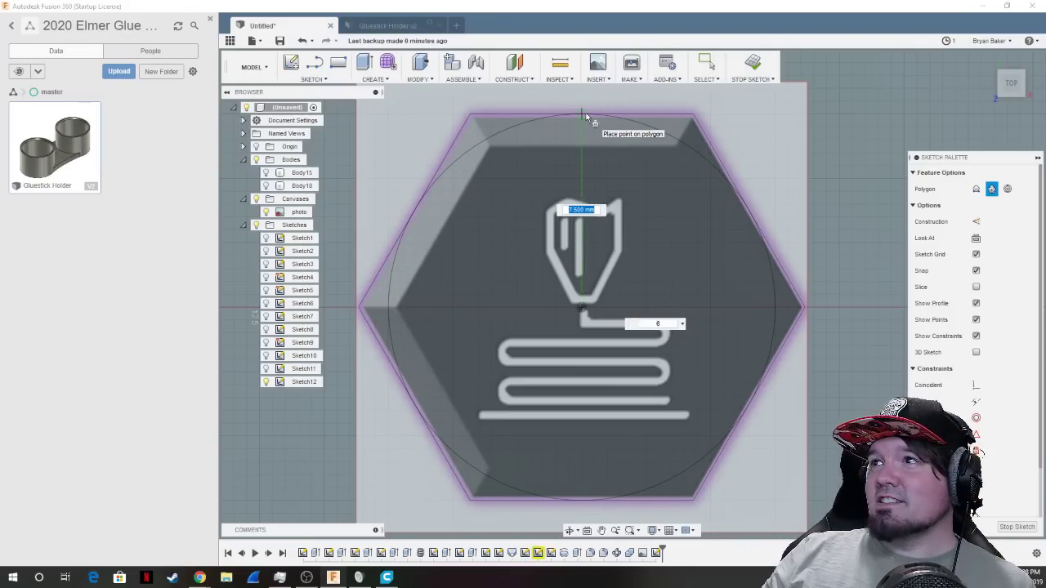
click(585, 116)
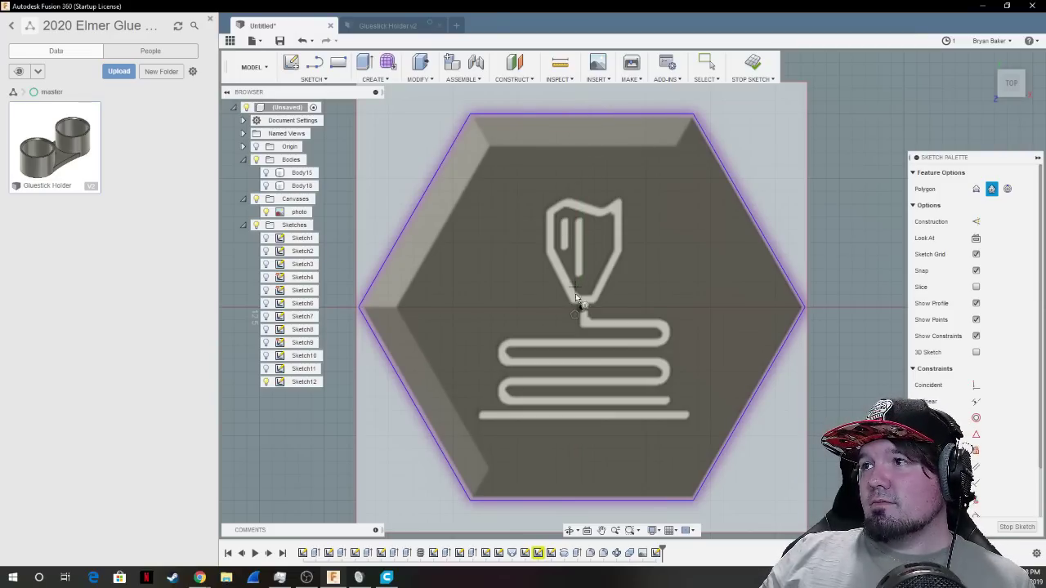
click(583, 307)
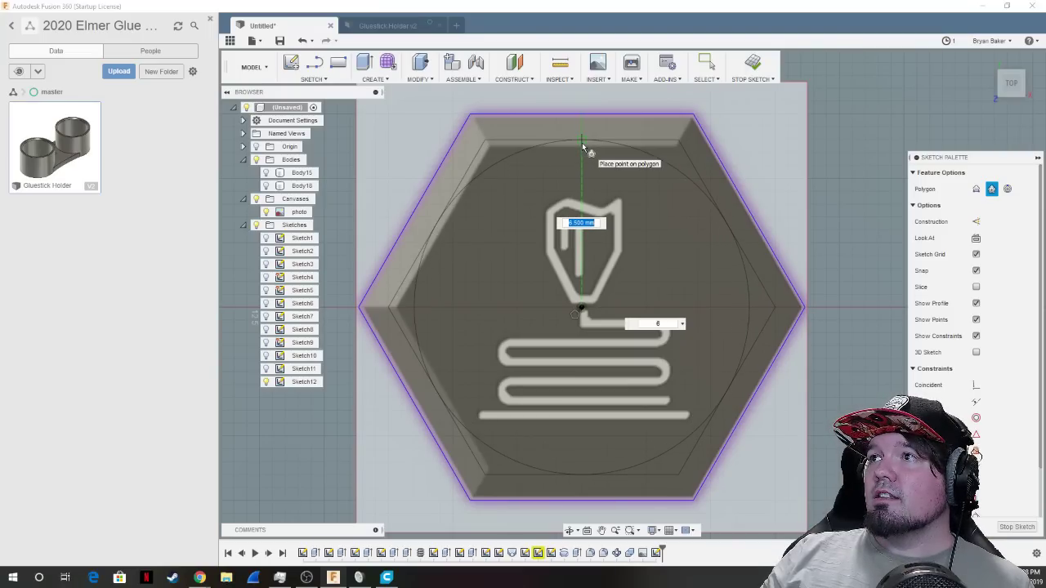
click(582, 145)
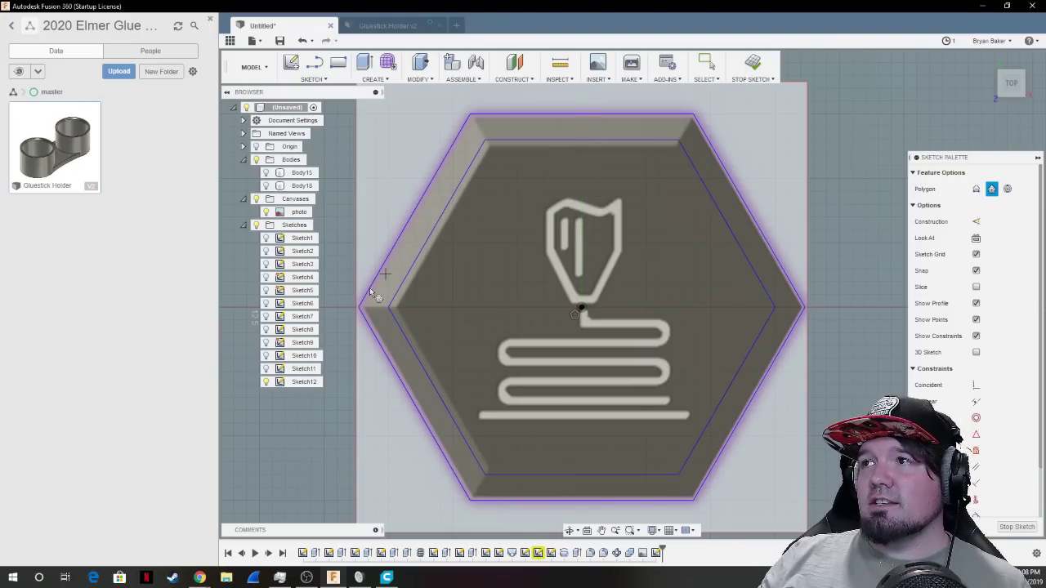
Draw a horizontal line along the logo's bottom stroke.
key(l)
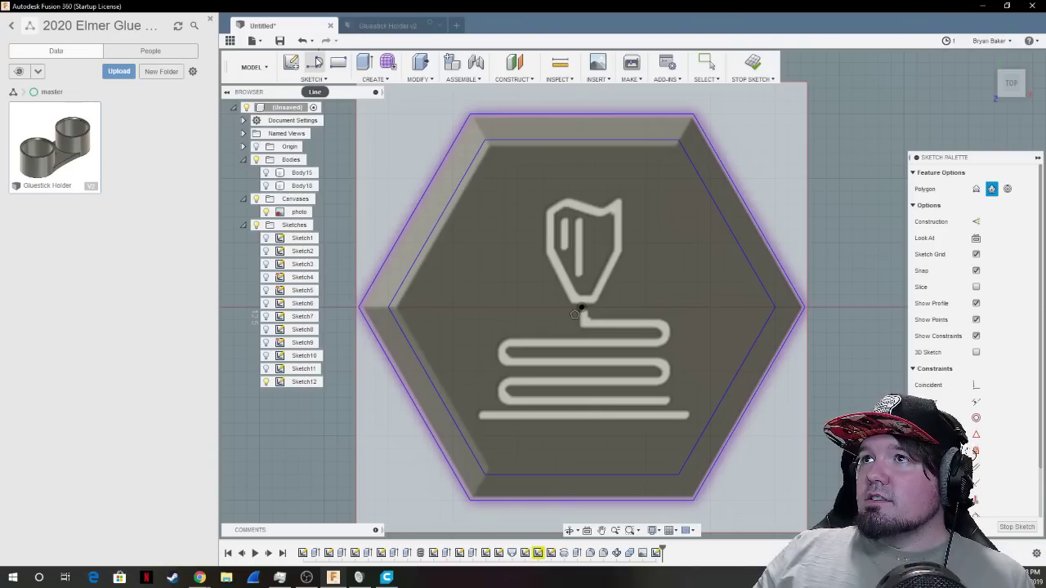
click(481, 416)
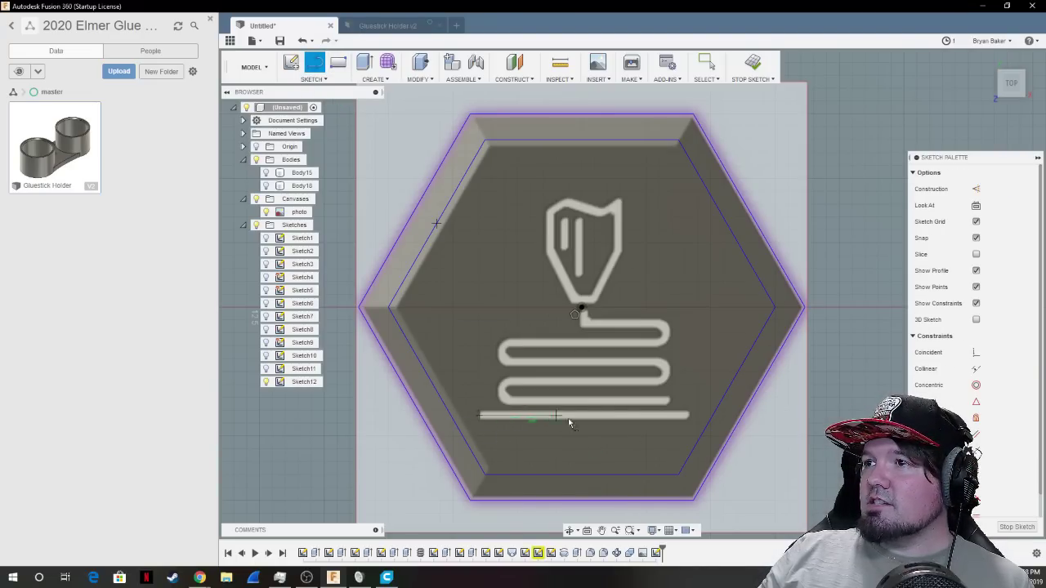
click(689, 416)
key(Escape)
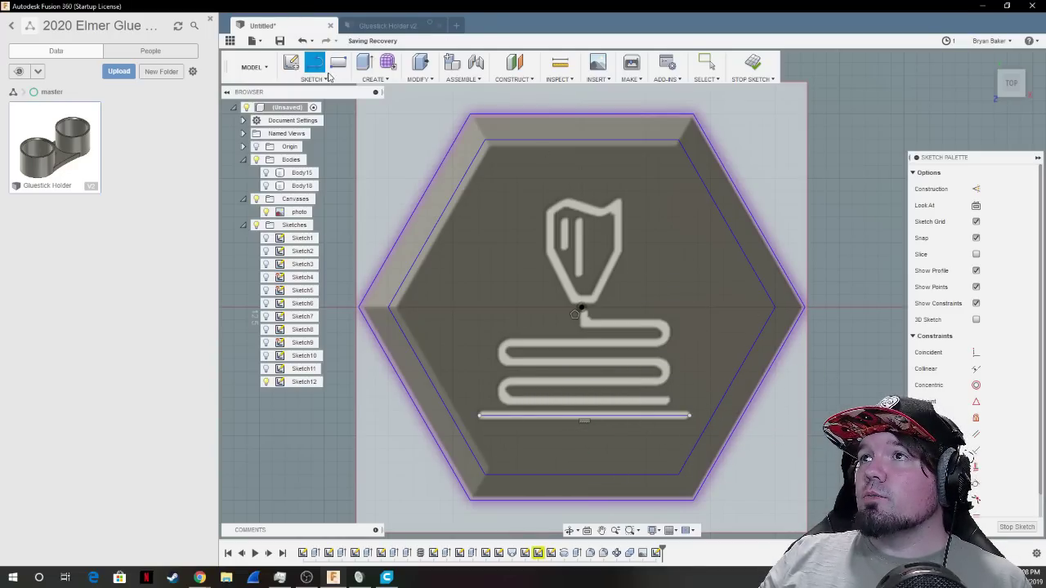
scroll(567, 341, up, 5)
scroll(567, 342, down, 6)
scroll(652, 478, up, 3)
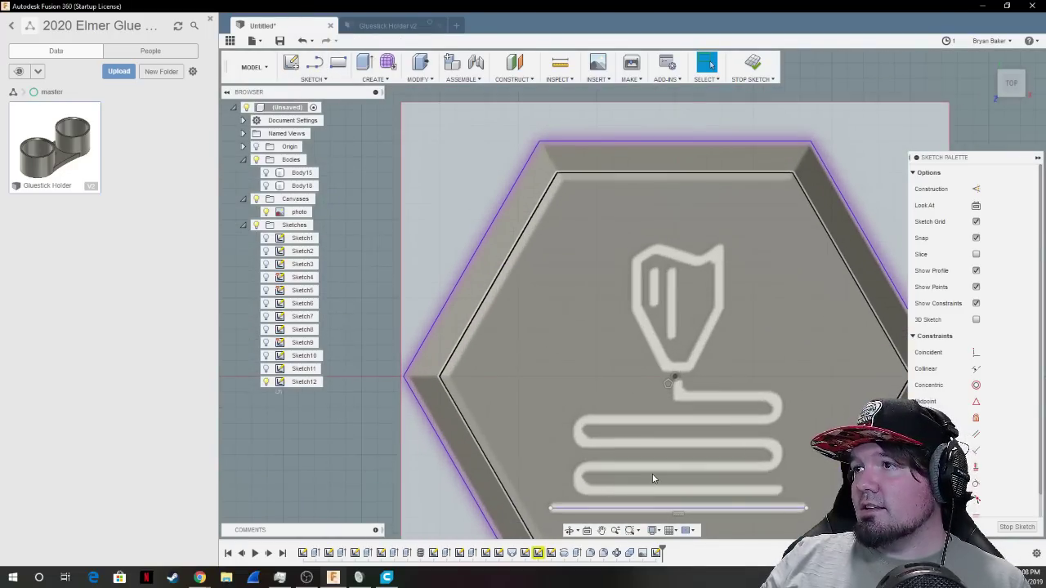
scroll(652, 478, up, 3)
click(313, 79)
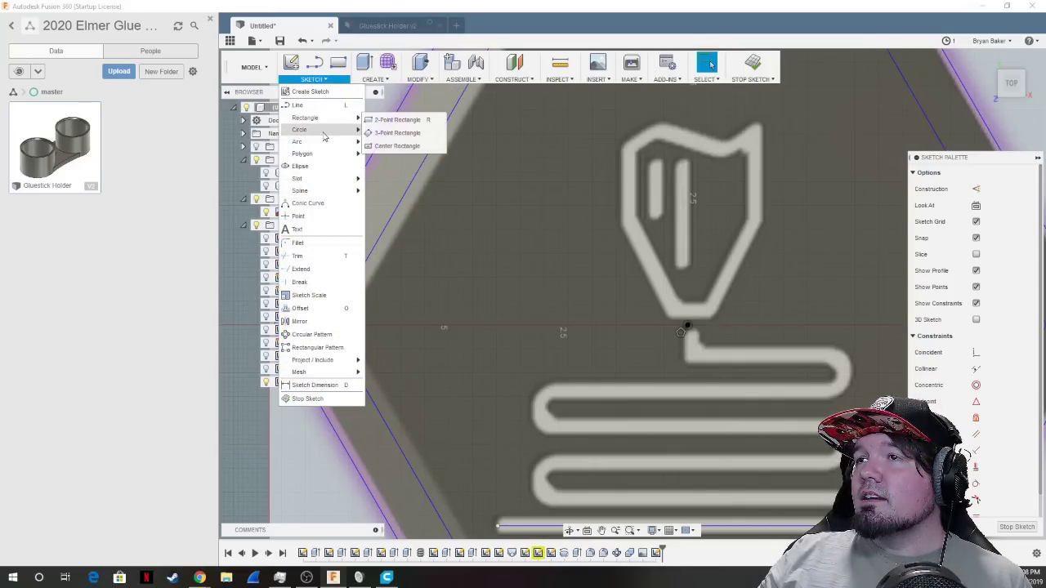
Draw a centre-point semicircle arc around the logo's left bend.
mouse_move(321, 155)
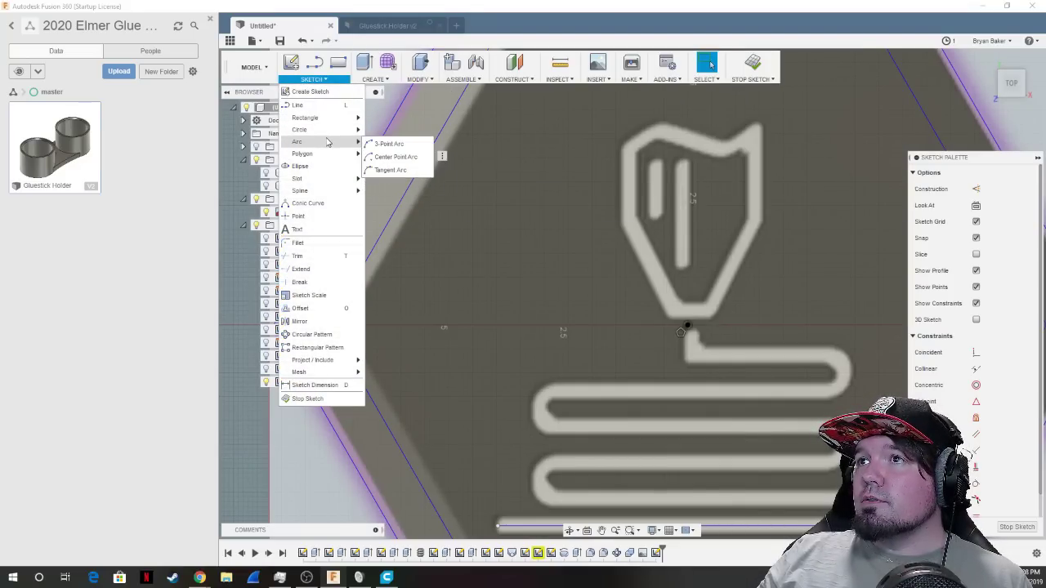
click(396, 157)
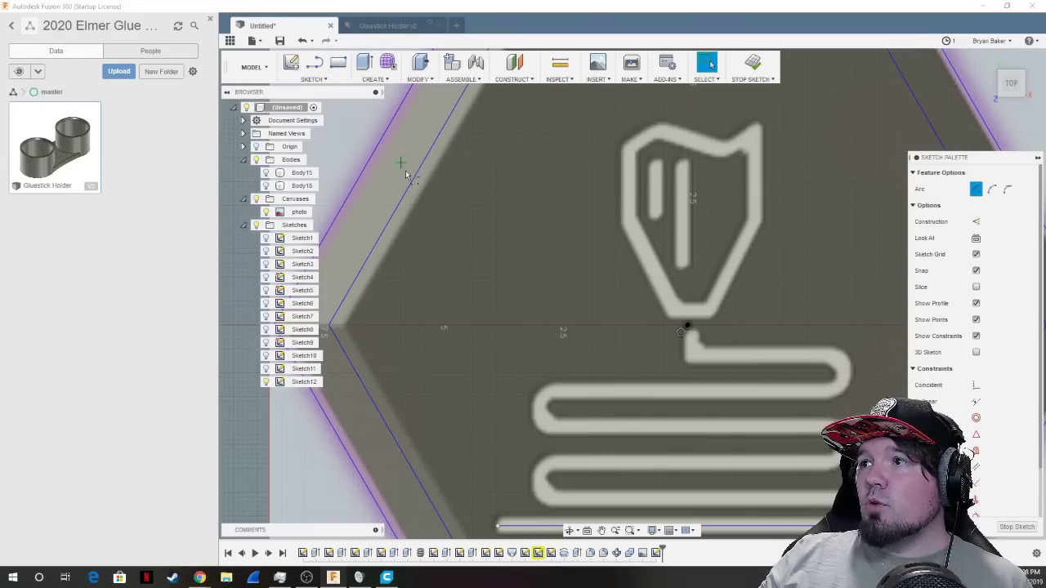
click(550, 390)
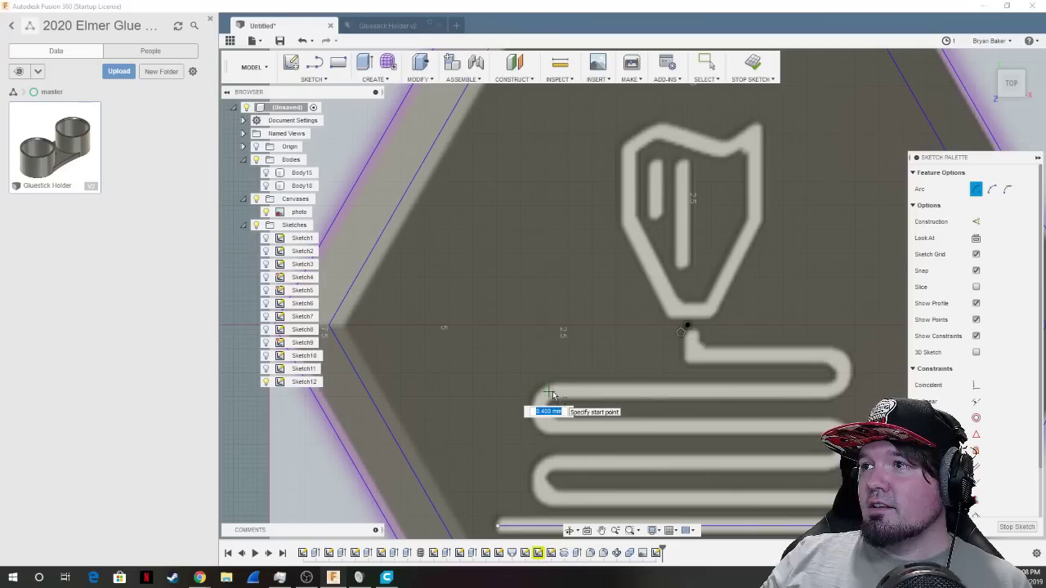
click(549, 408)
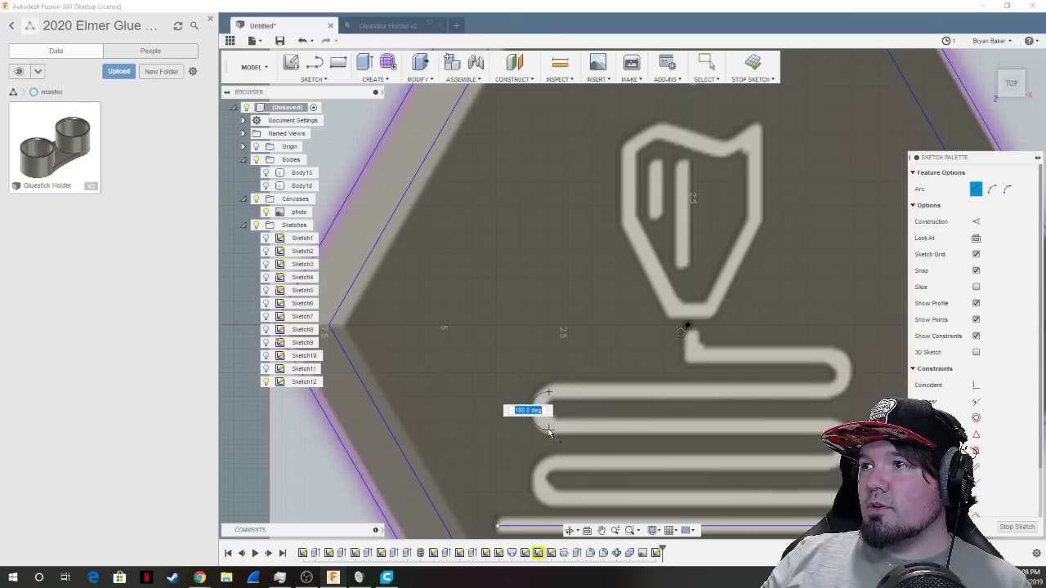
click(549, 433)
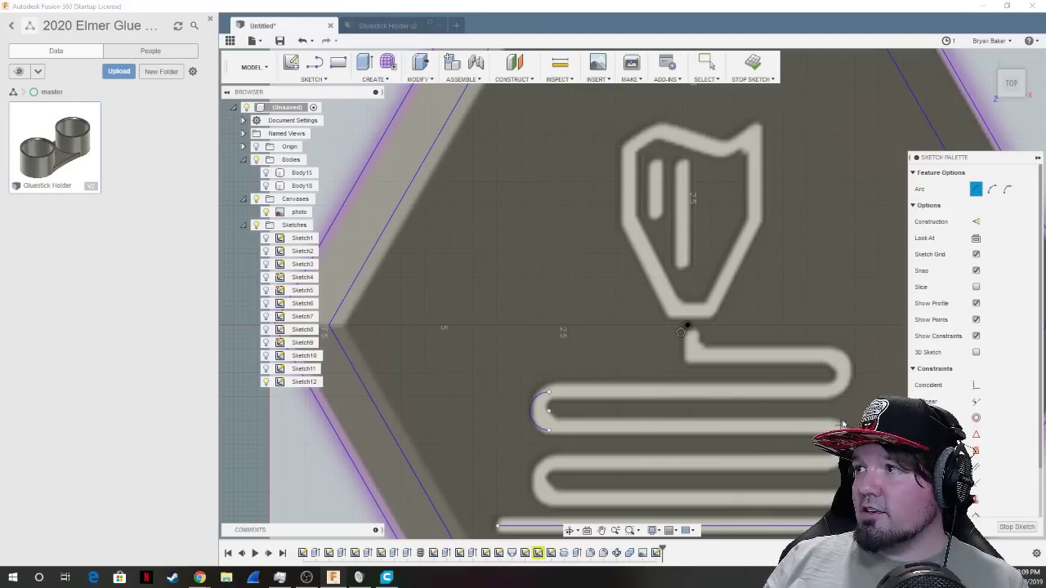
click(708, 64)
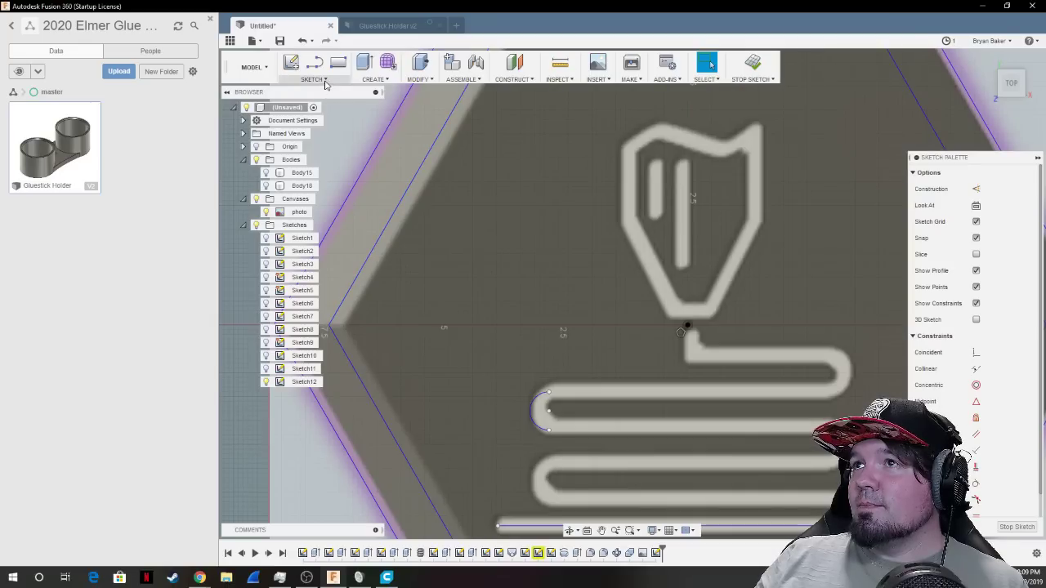
Add centre-point arcs around the upper right and lower left bends.
click(324, 82)
mouse_move(329, 141)
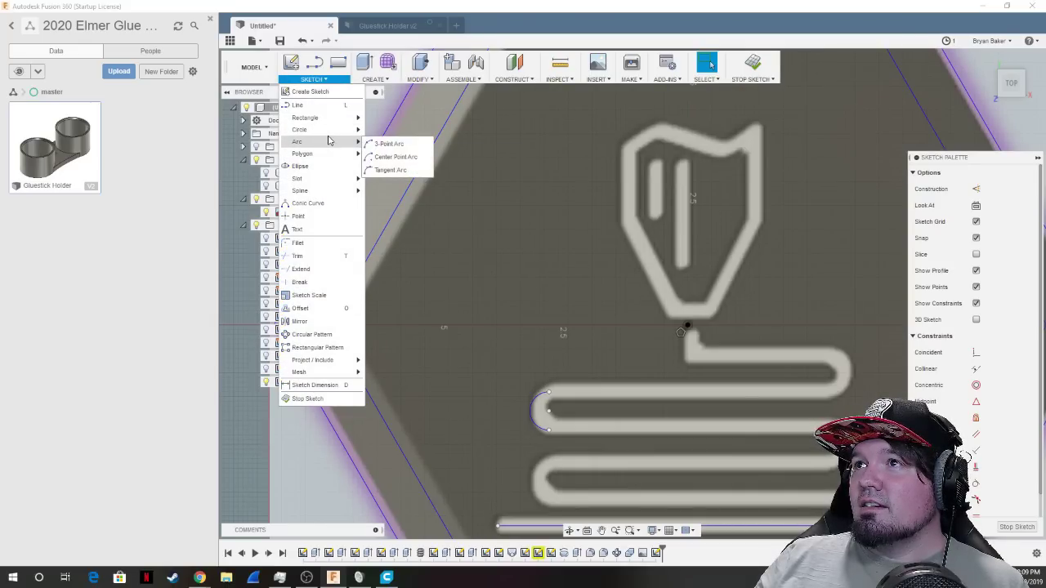
click(395, 157)
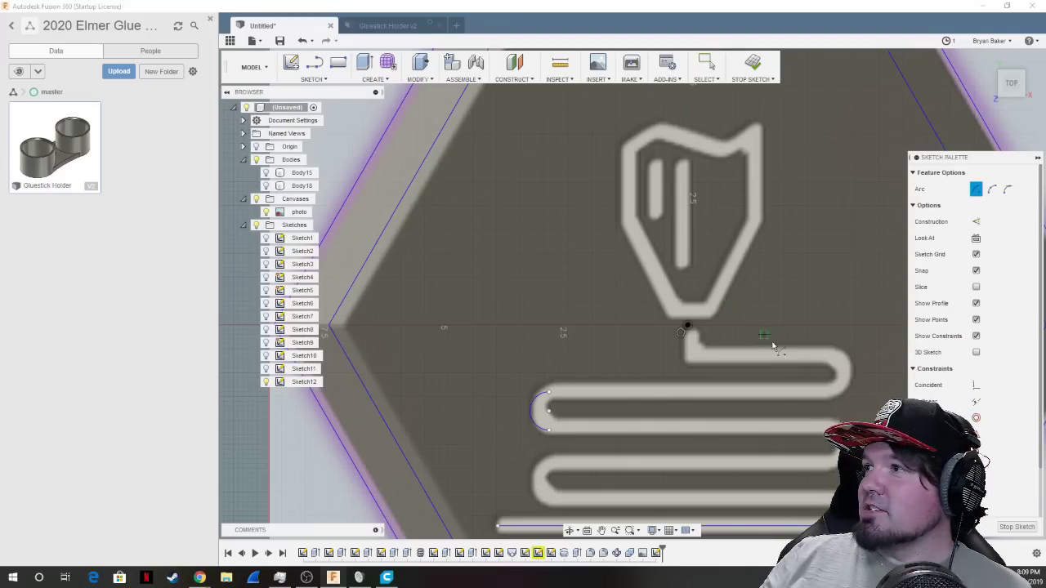
click(832, 373)
click(831, 390)
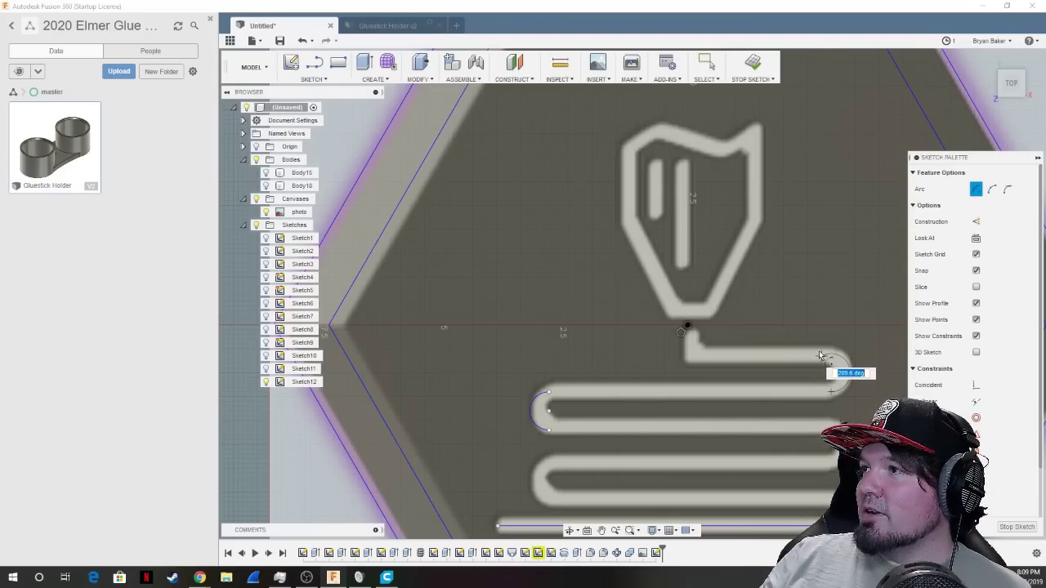
click(827, 355)
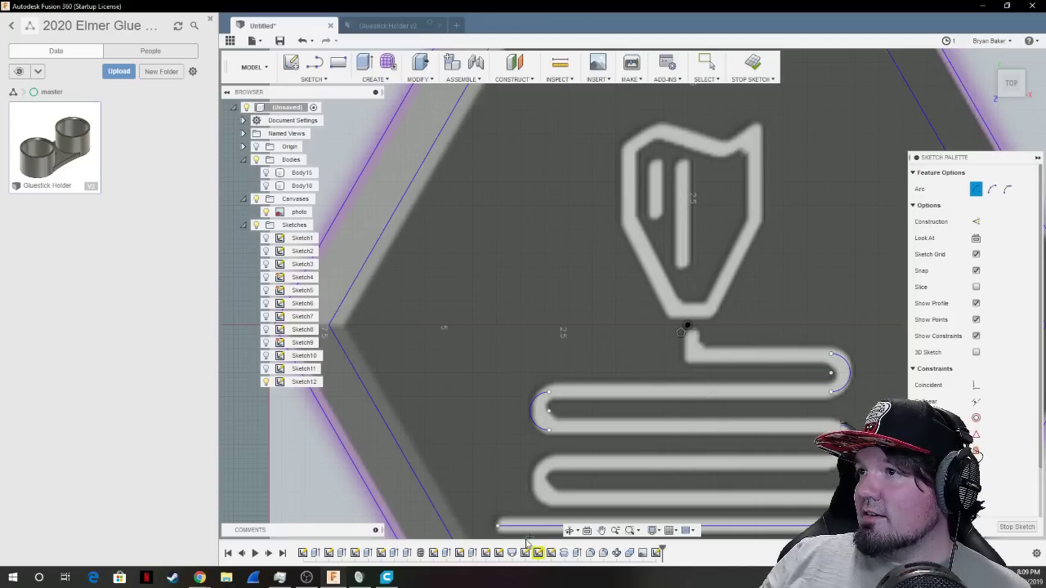
click(554, 483)
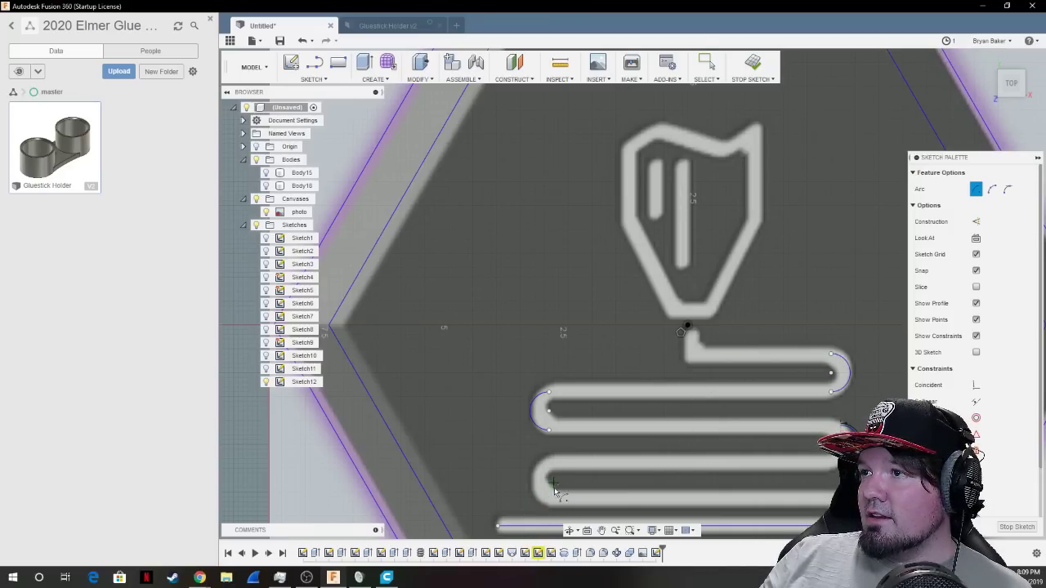
click(553, 501)
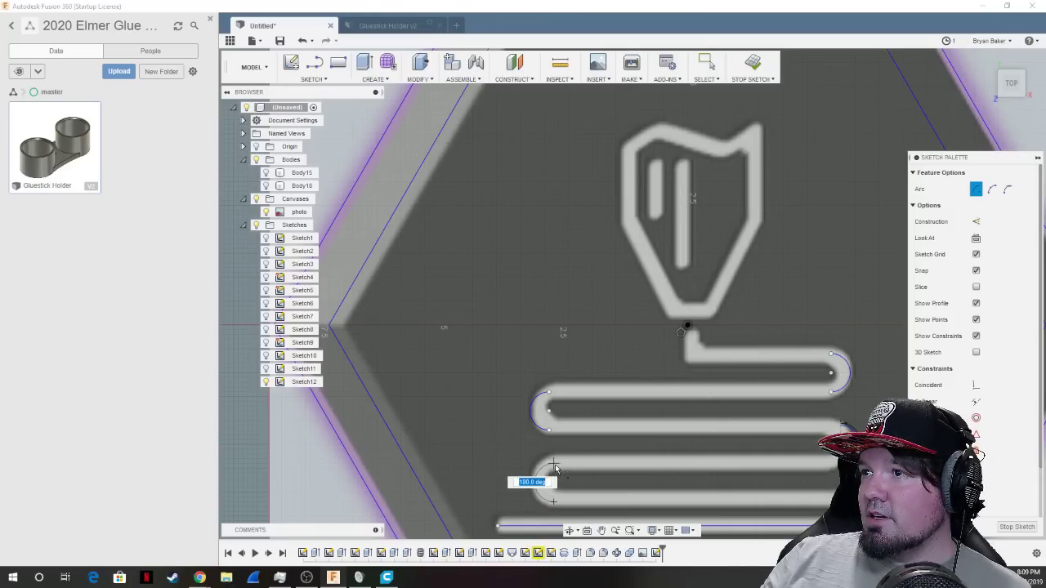
click(559, 468)
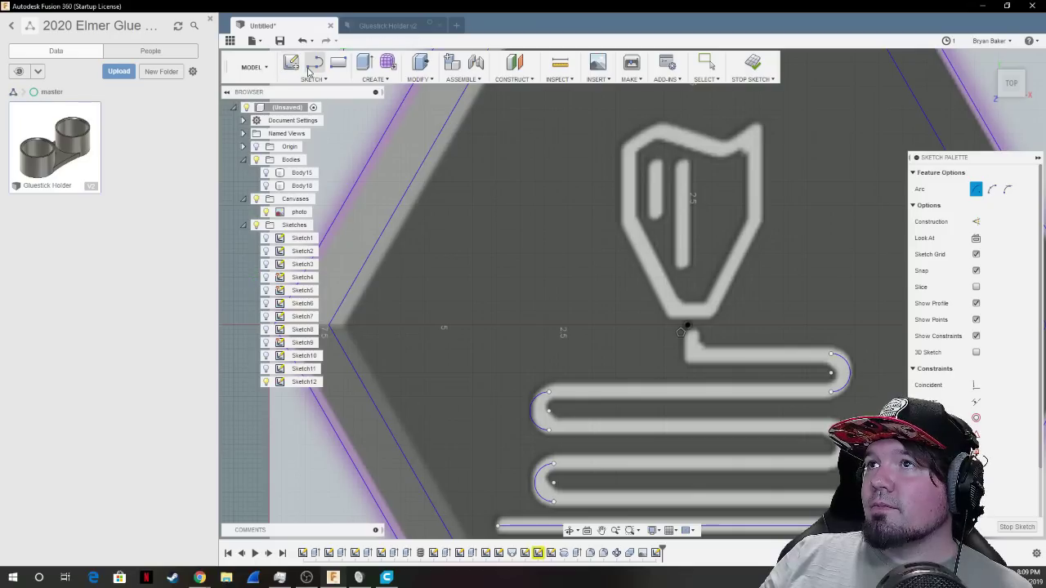
key(Escape)
Draw straight lines along the lower stroke's edges and the middle stroke's bottom edge.
key(l)
click(553, 501)
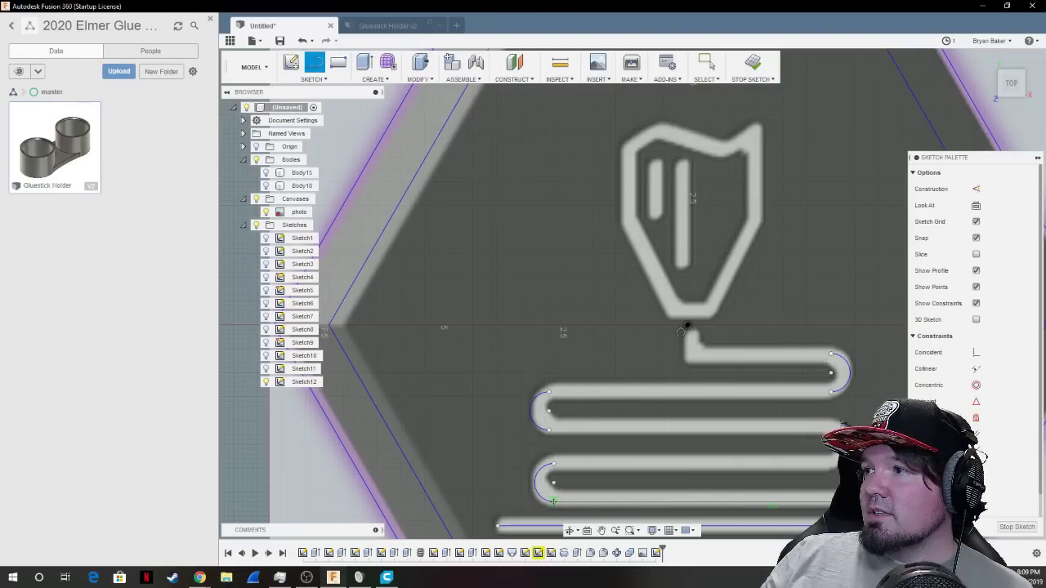
click(834, 501)
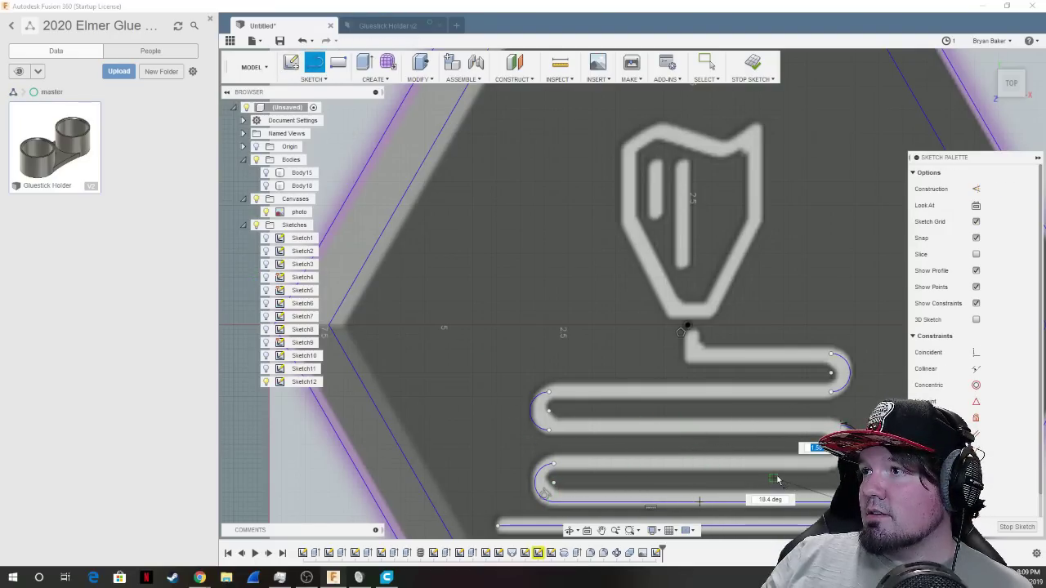
click(708, 64)
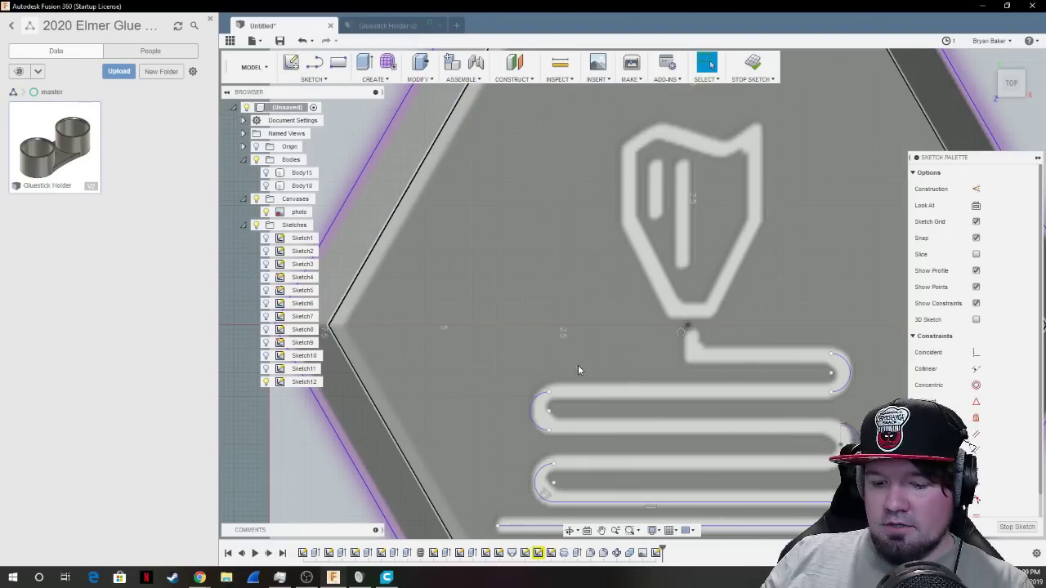
key(l)
click(833, 464)
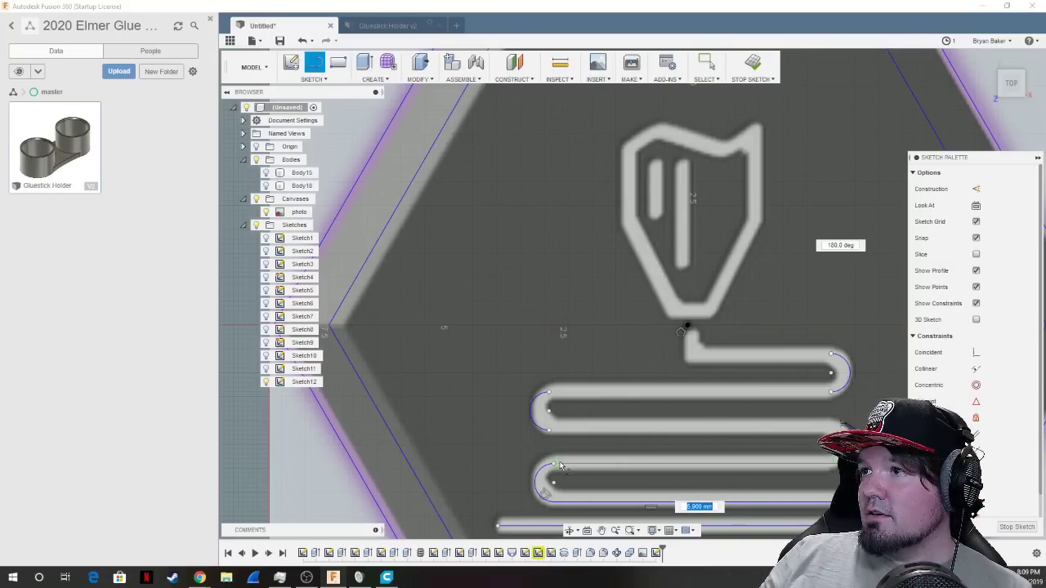
click(552, 465)
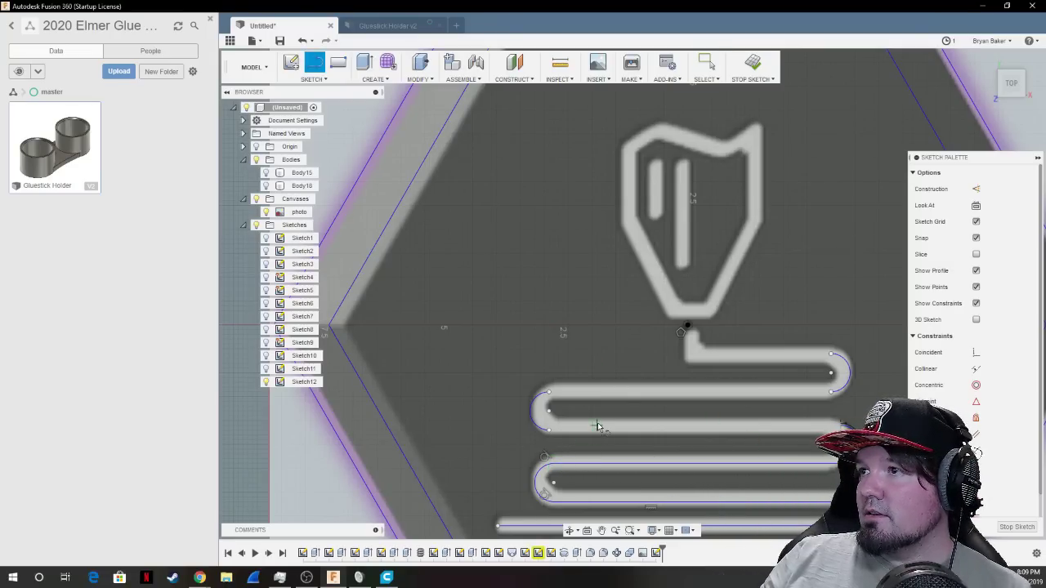
click(839, 424)
click(554, 425)
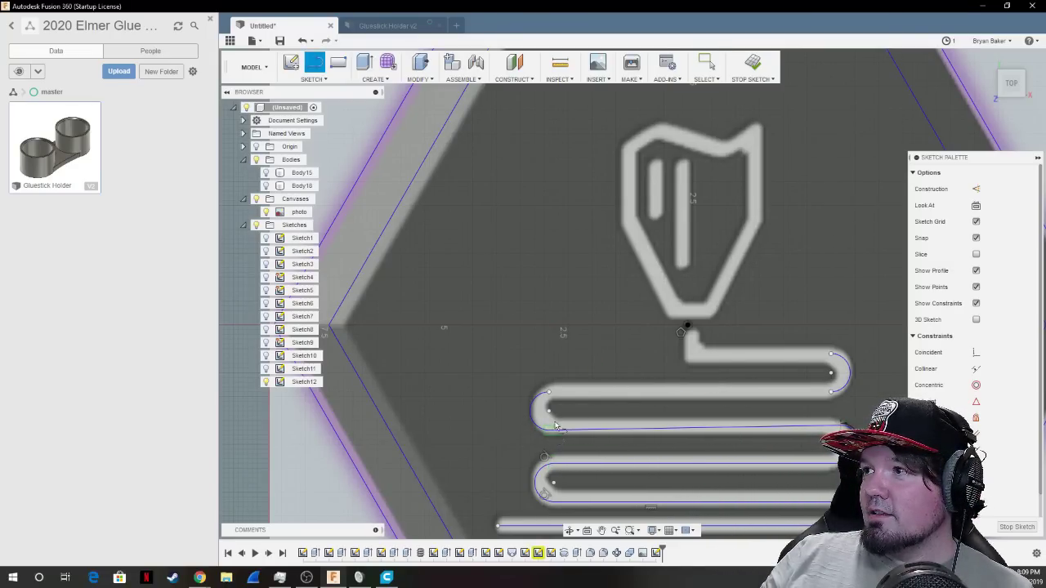
Trace the upper slot's top edge and a short rise up toward the shield's base.
click(547, 392)
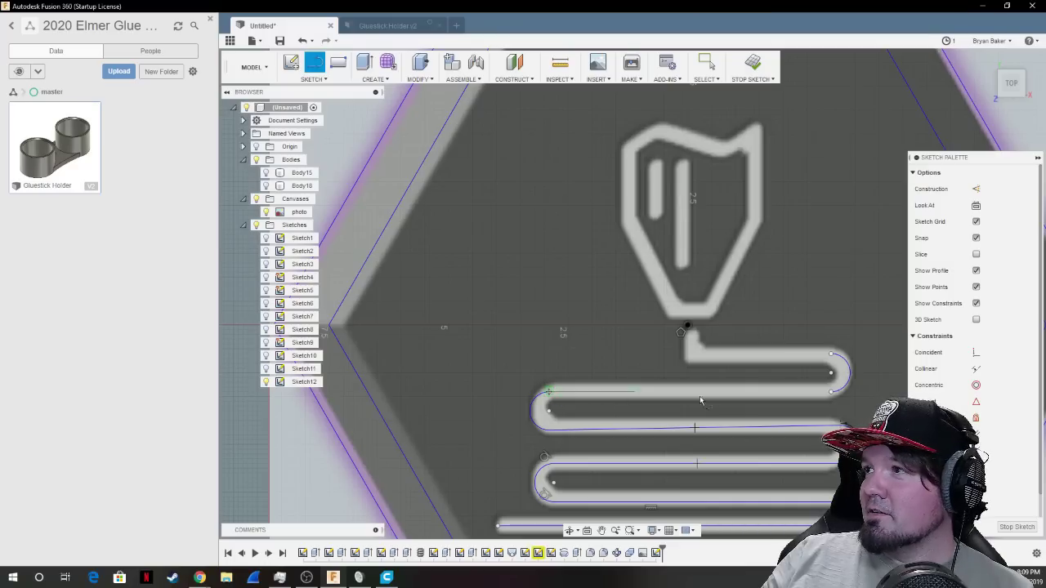
click(832, 392)
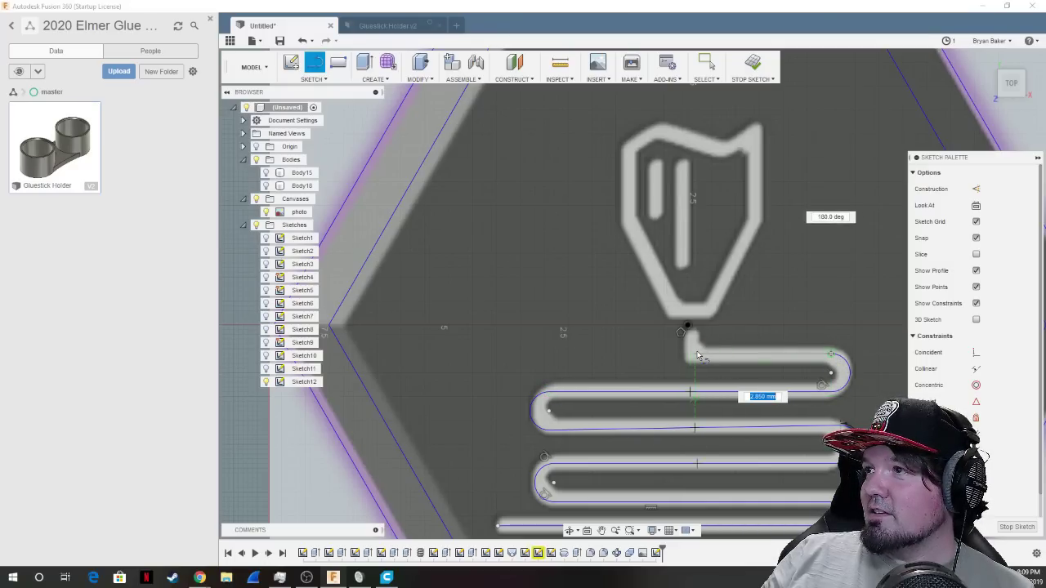
click(691, 354)
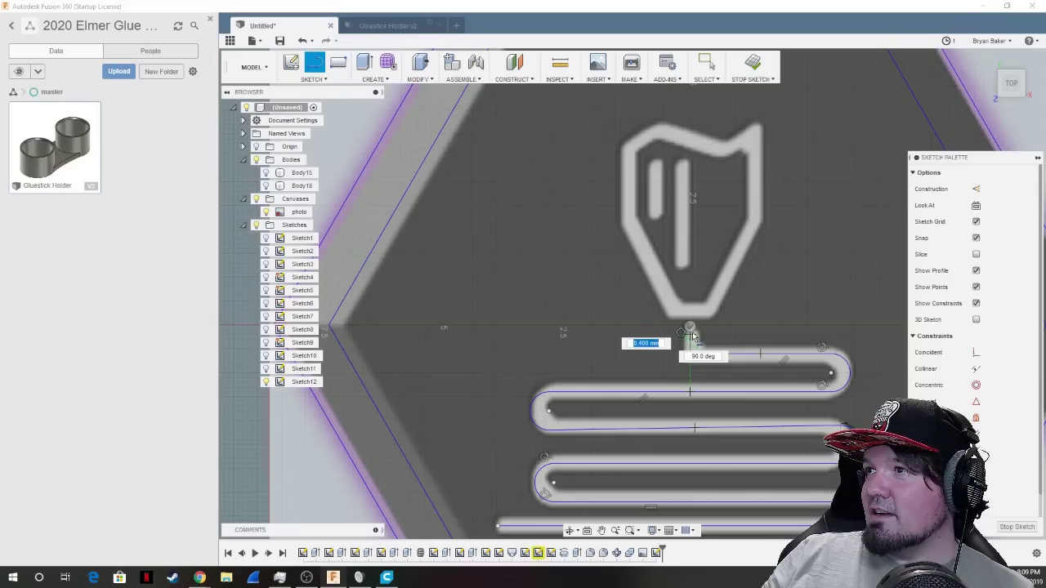
click(688, 327)
key(Escape)
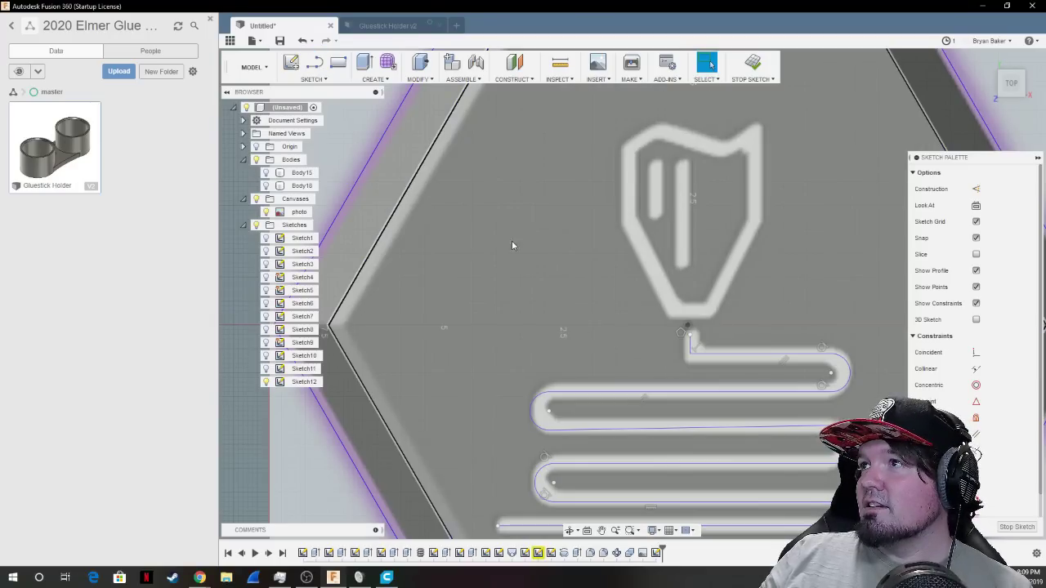
scroll(758, 159, down, 1)
Trace the shield's bottom edge and its right and left sides with lines.
scroll(757, 147, up, 3)
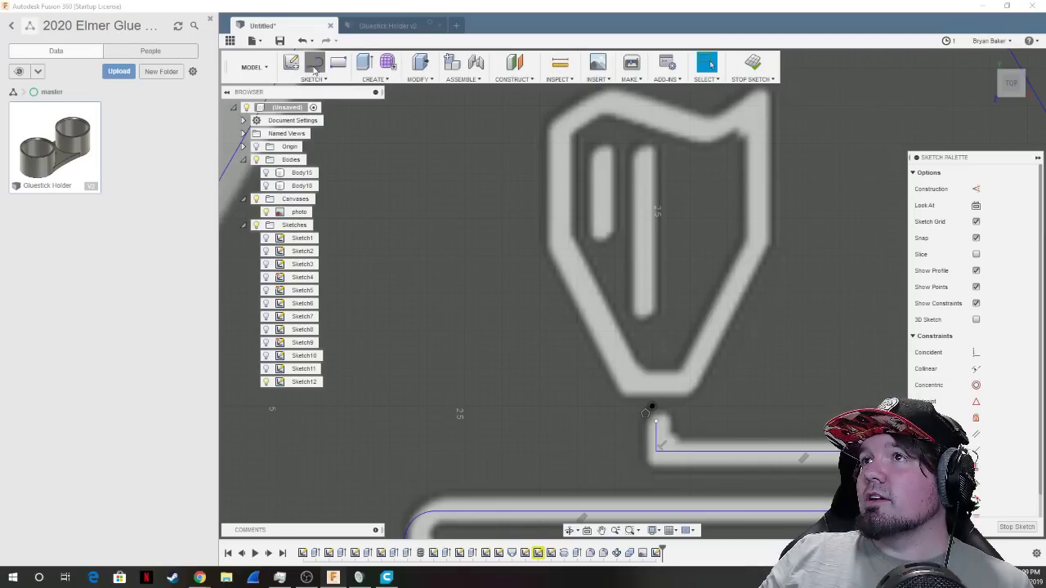
click(314, 66)
click(629, 384)
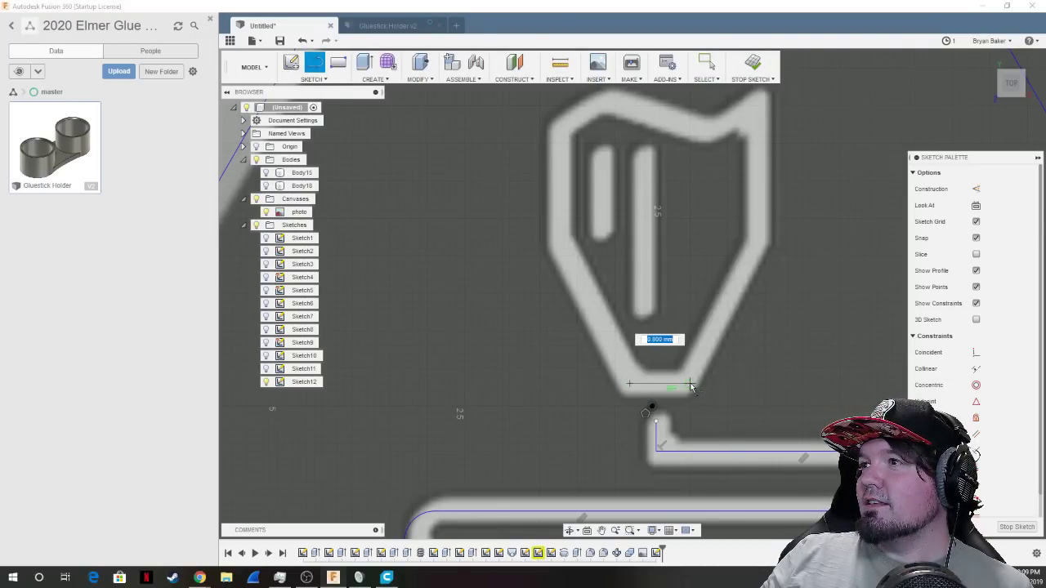
click(691, 384)
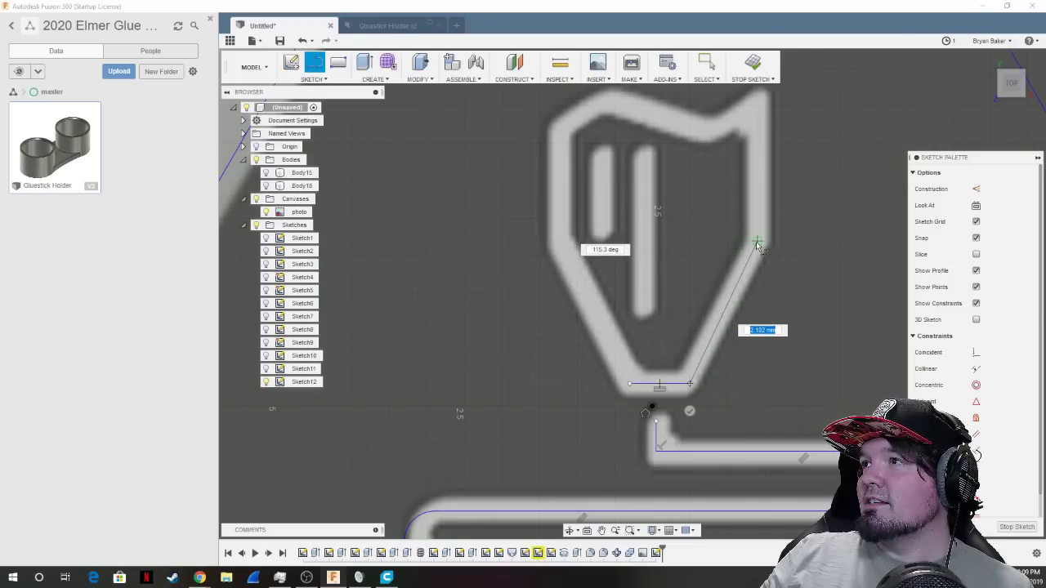
click(757, 242)
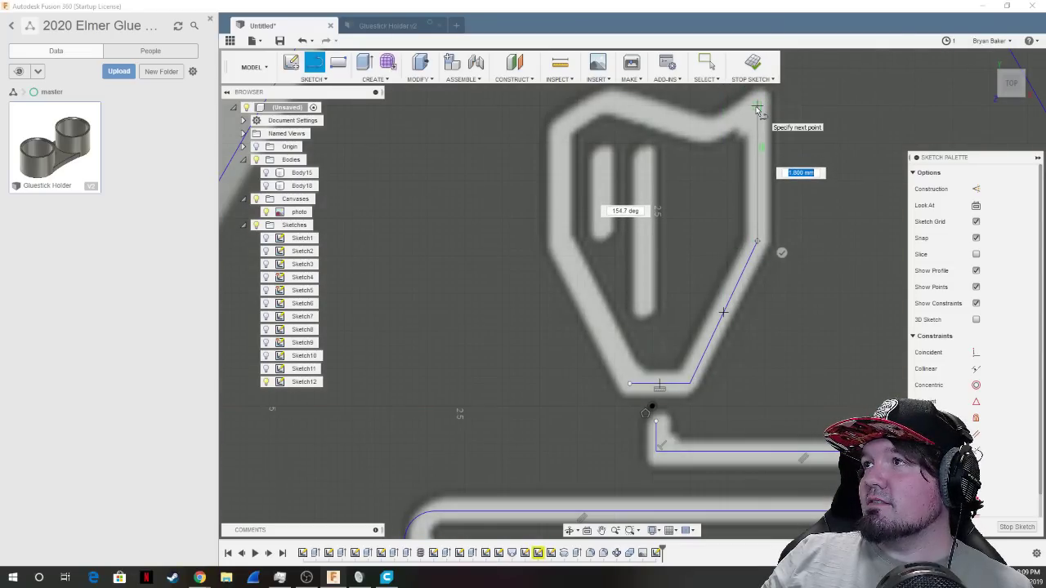
click(756, 106)
key(Escape)
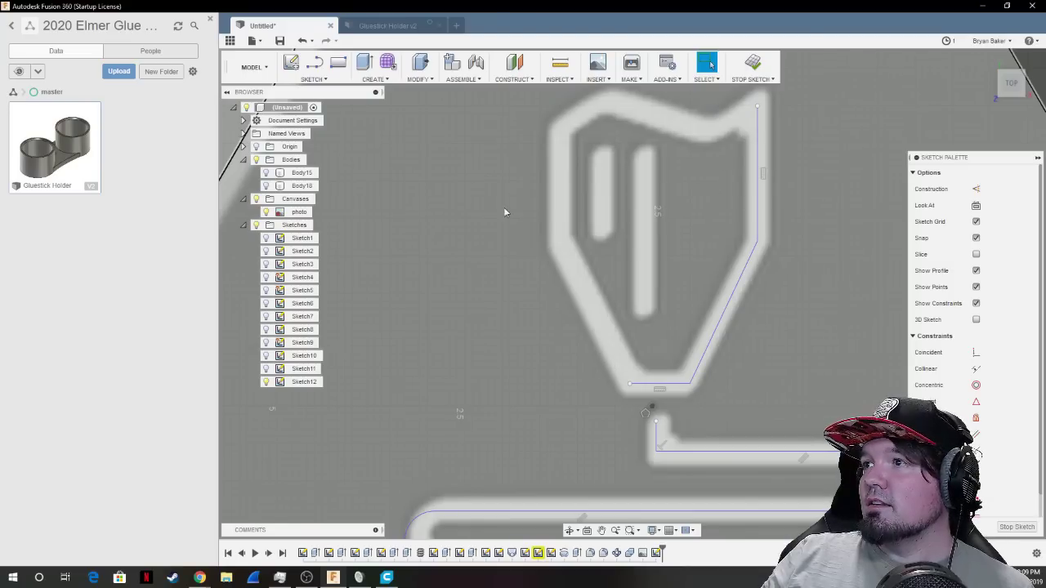
key(l)
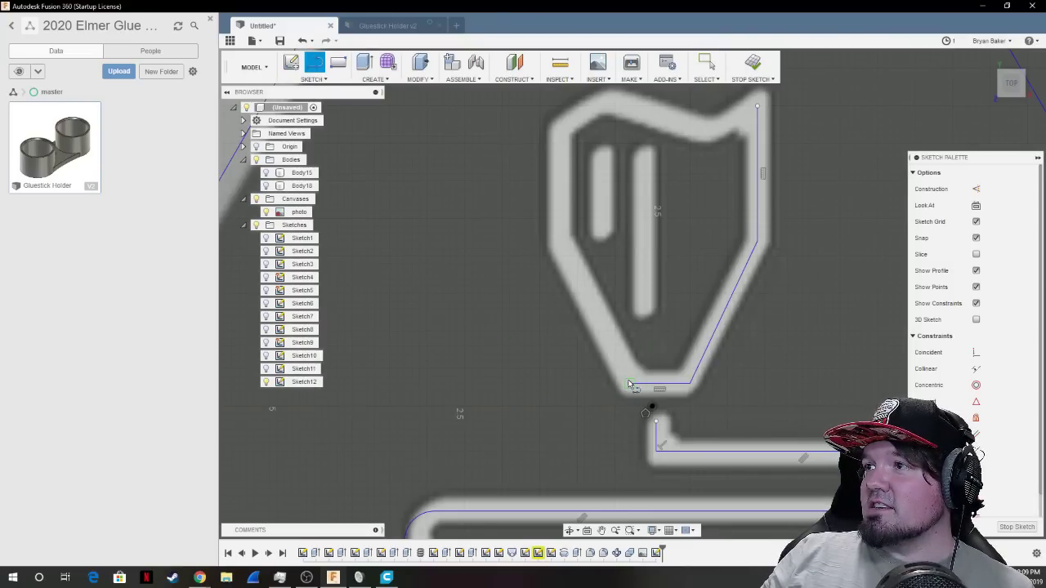
click(629, 383)
click(561, 241)
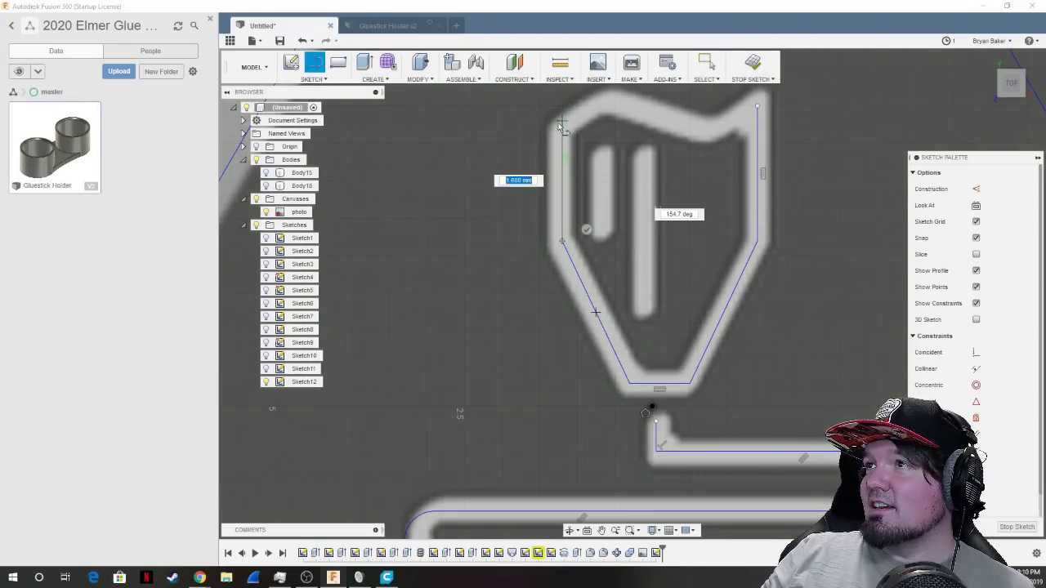
click(563, 128)
key(Escape)
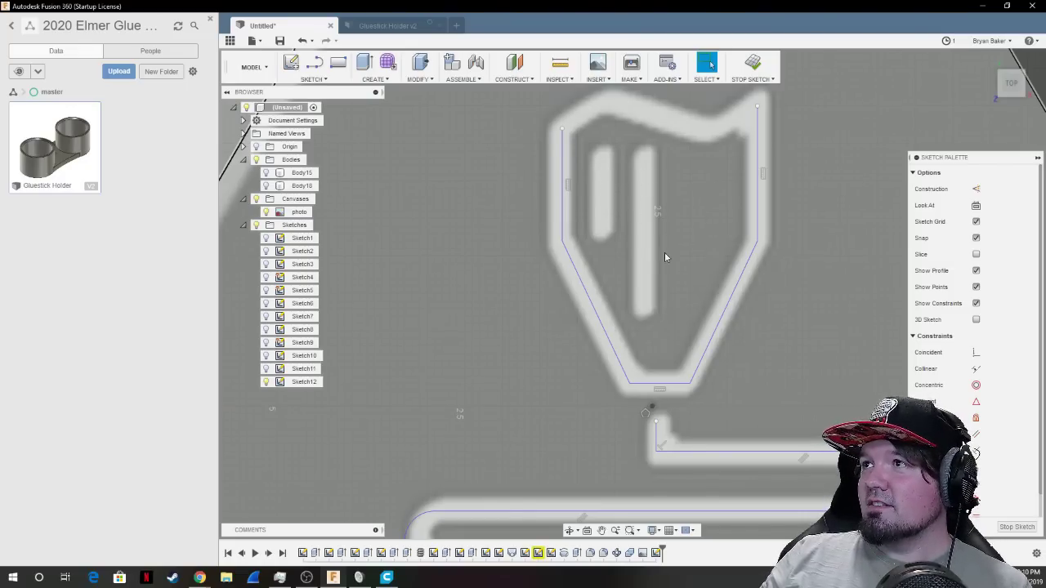
Draw single vertical lines down the shield's left and right inner stripes.
key(l)
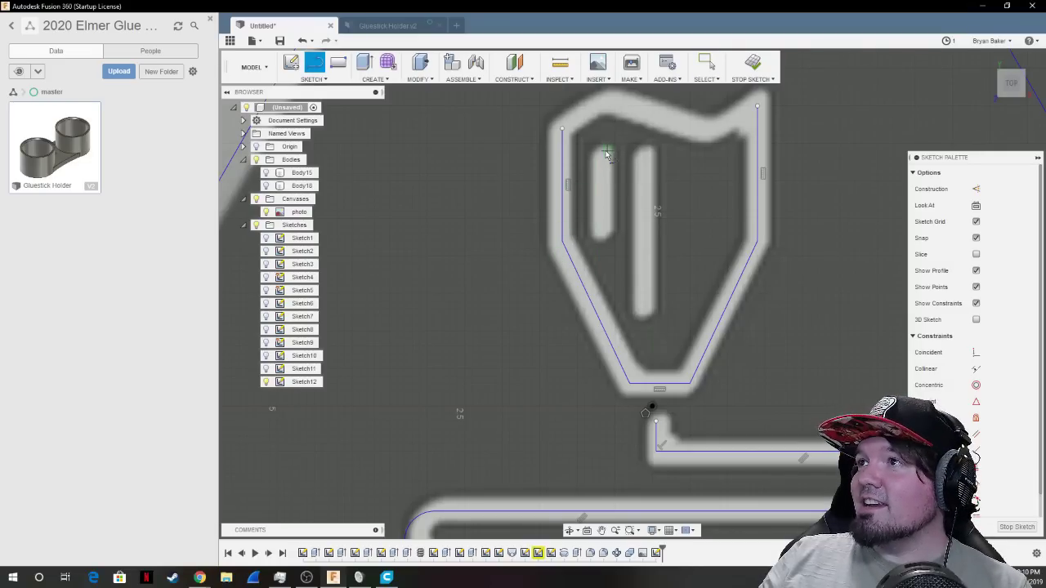
click(596, 152)
click(595, 233)
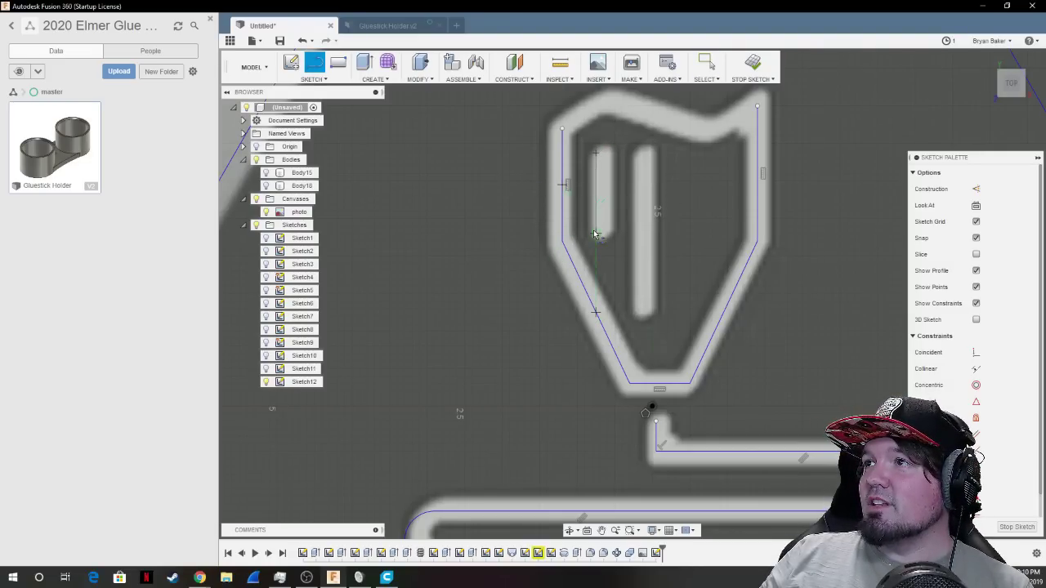
key(Escape)
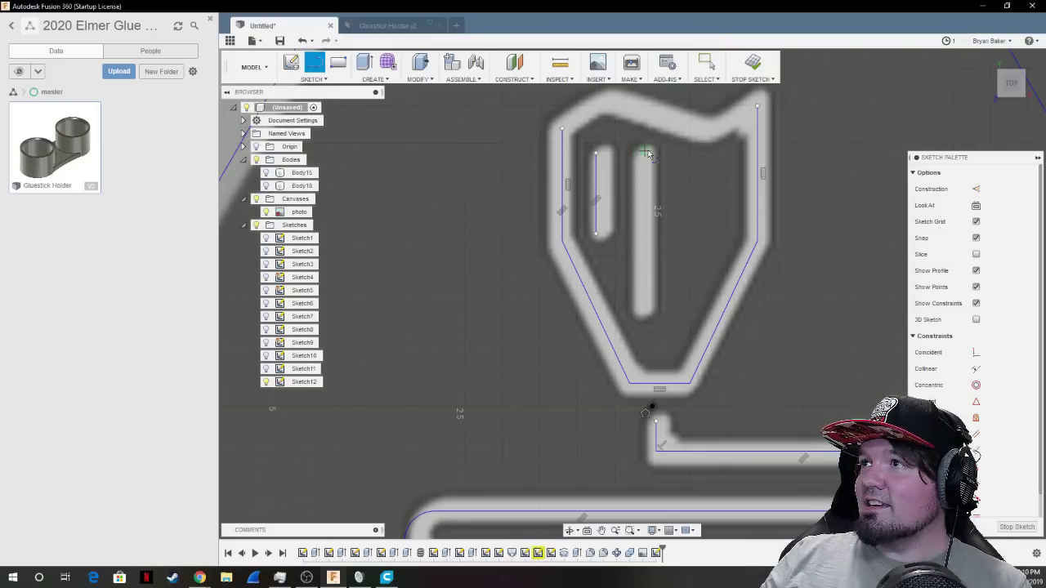
click(645, 152)
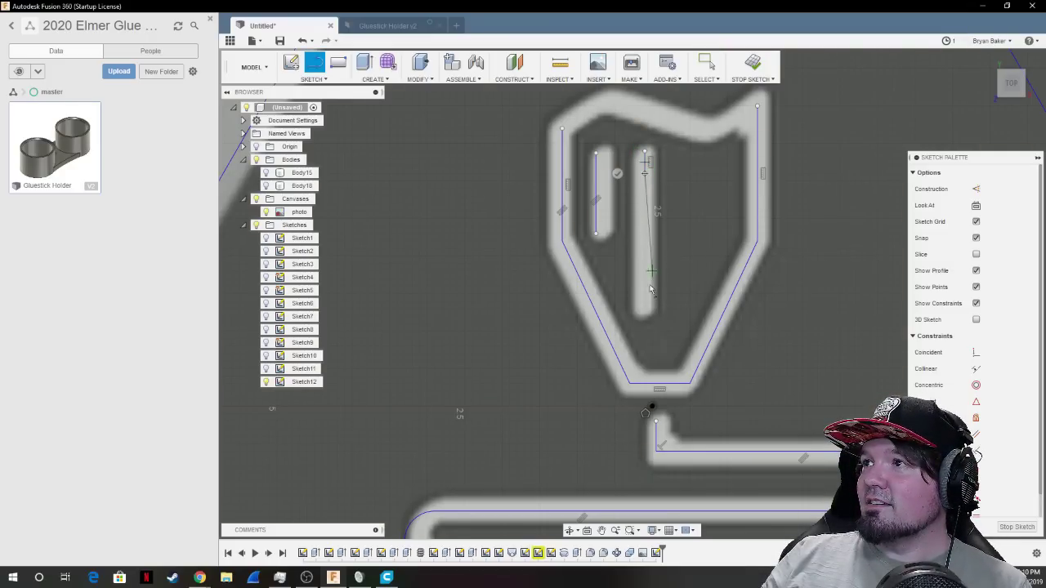
click(644, 308)
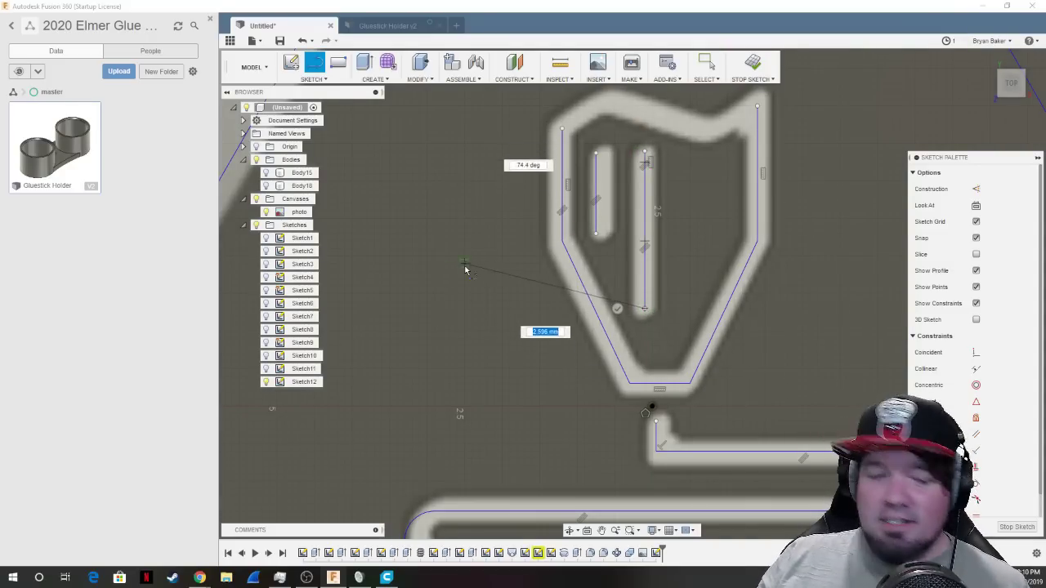
key(Escape)
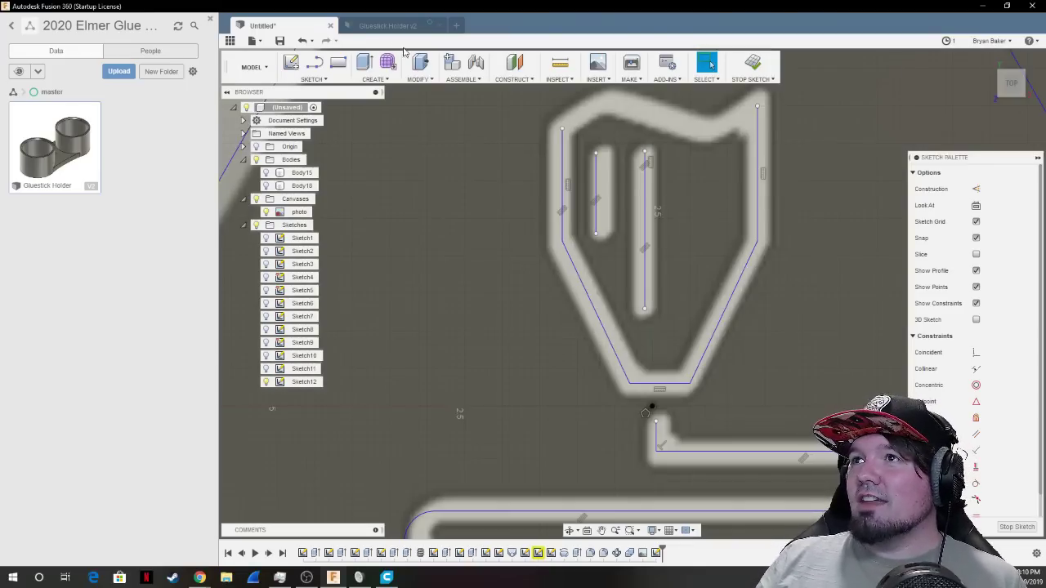
Close the shield's top with two 3-point arcs meeting partway across.
click(389, 80)
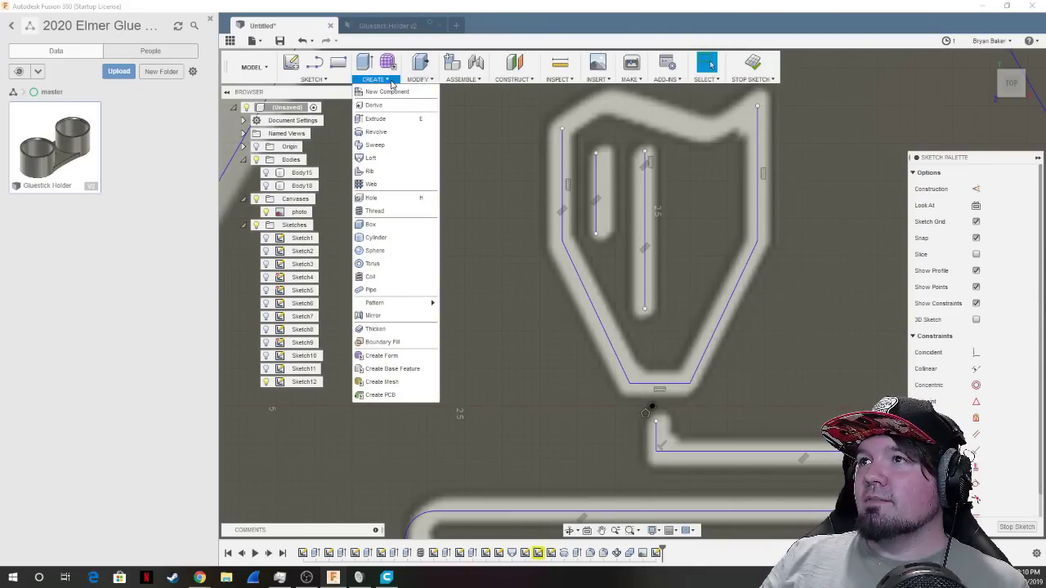
mouse_move(418, 78)
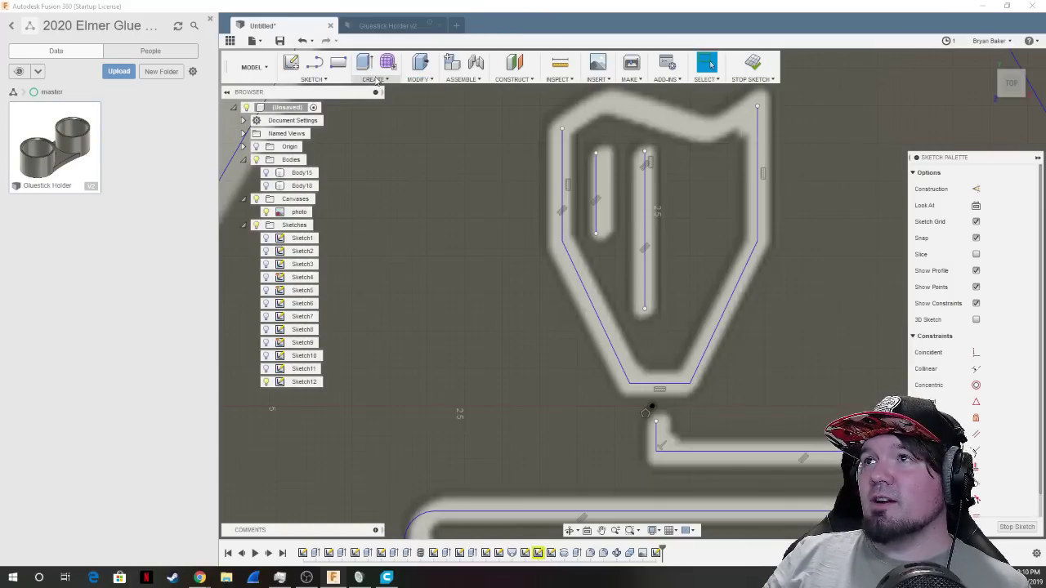
click(378, 77)
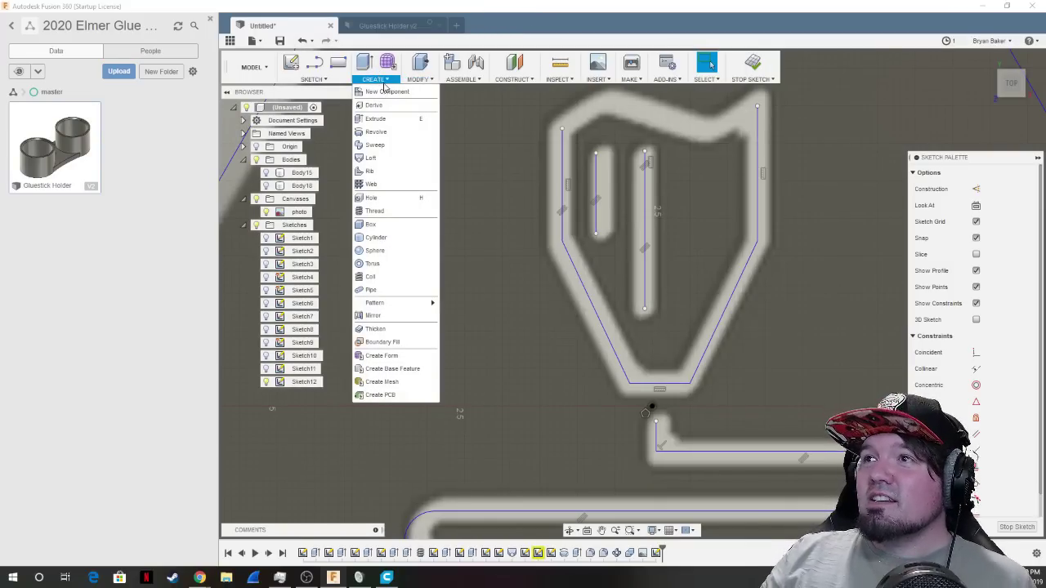
click(376, 79)
click(313, 79)
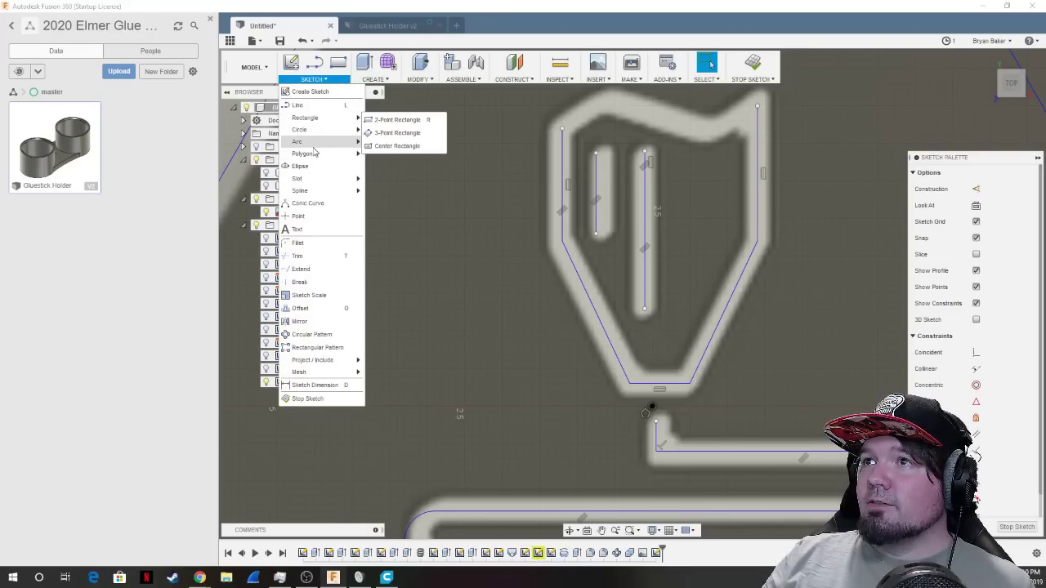
click(408, 147)
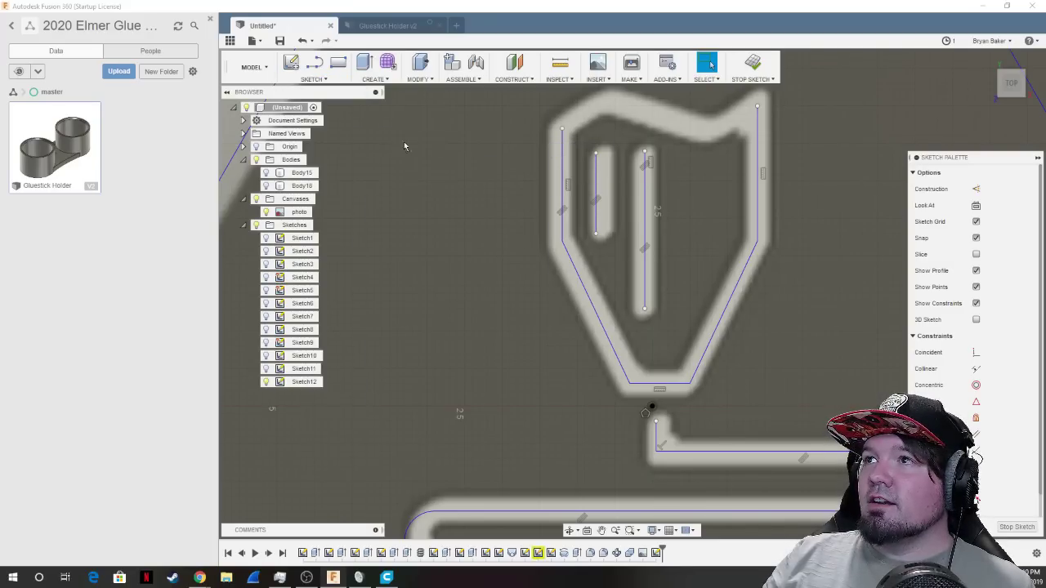
click(562, 128)
click(667, 120)
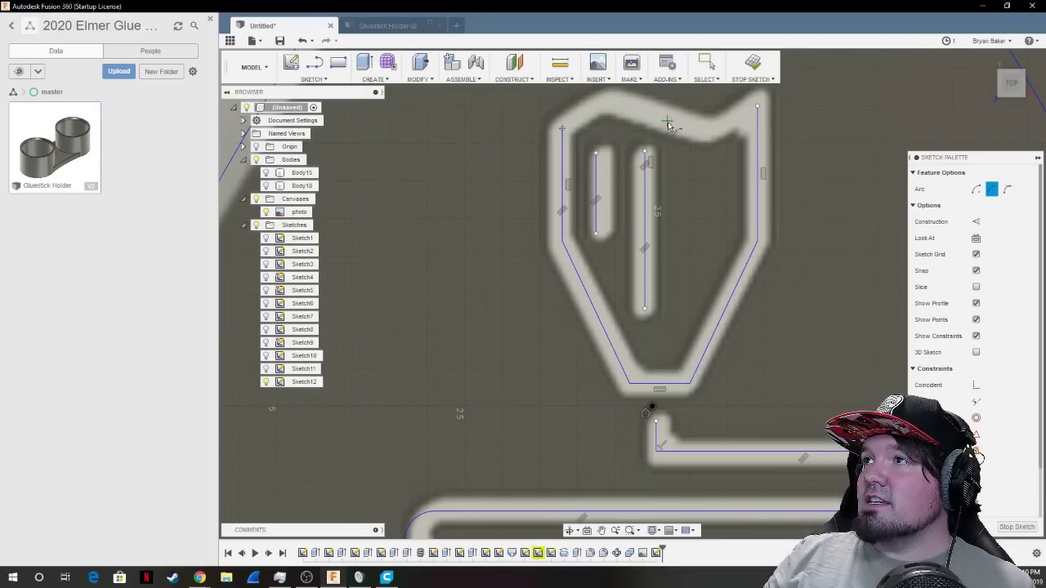
click(617, 108)
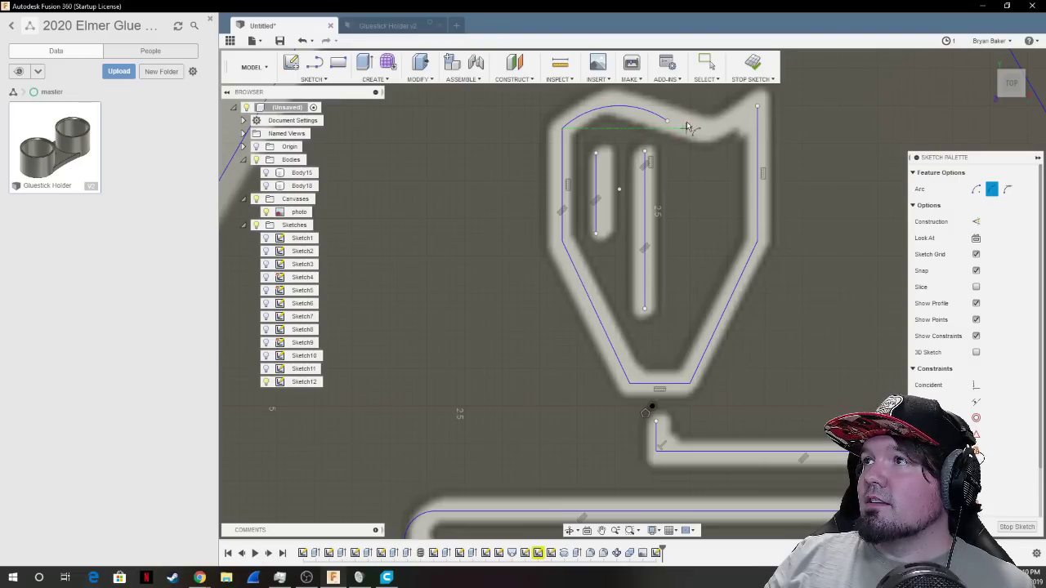
click(758, 106)
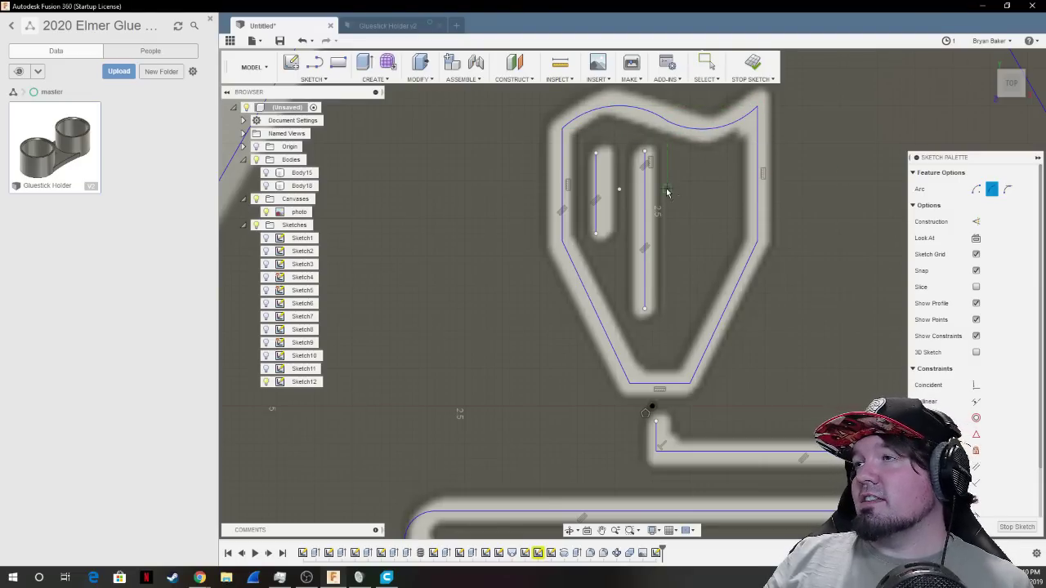
scroll(478, 382, down, 6)
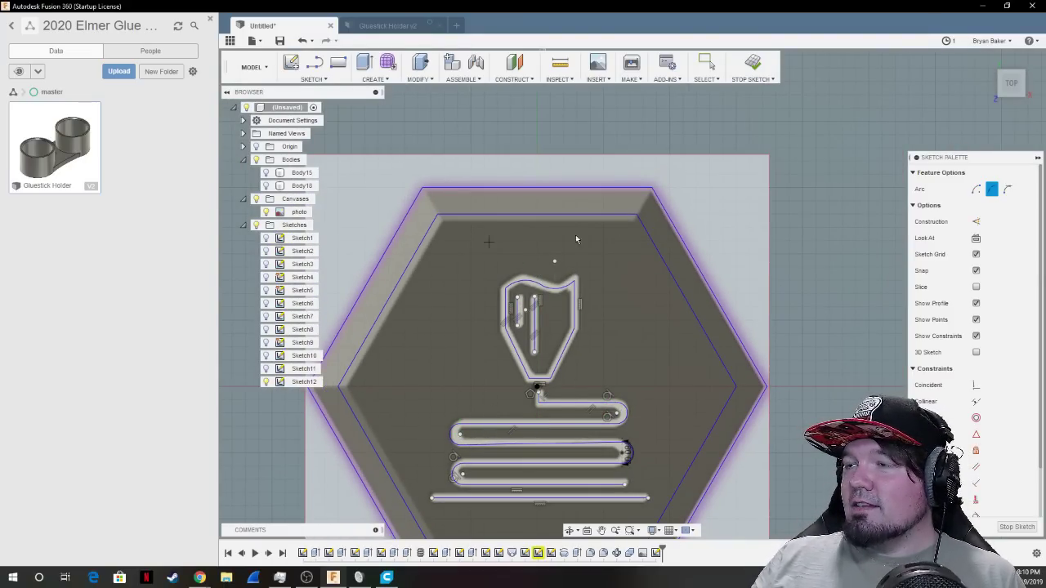
Finish the sketch and select the hexagon rim, inner face and shield profiles in an angled view.
click(752, 63)
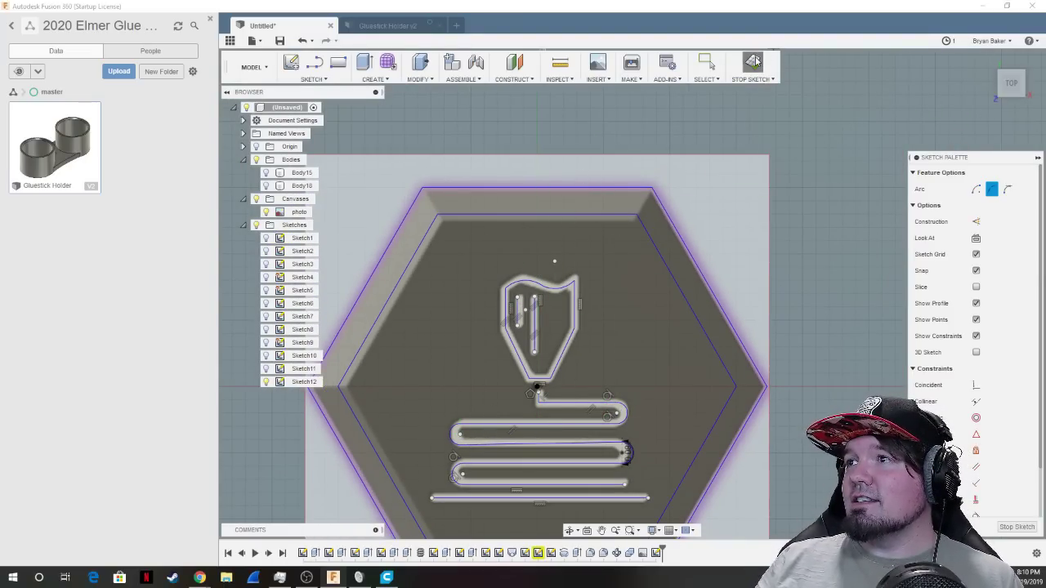
click(1026, 94)
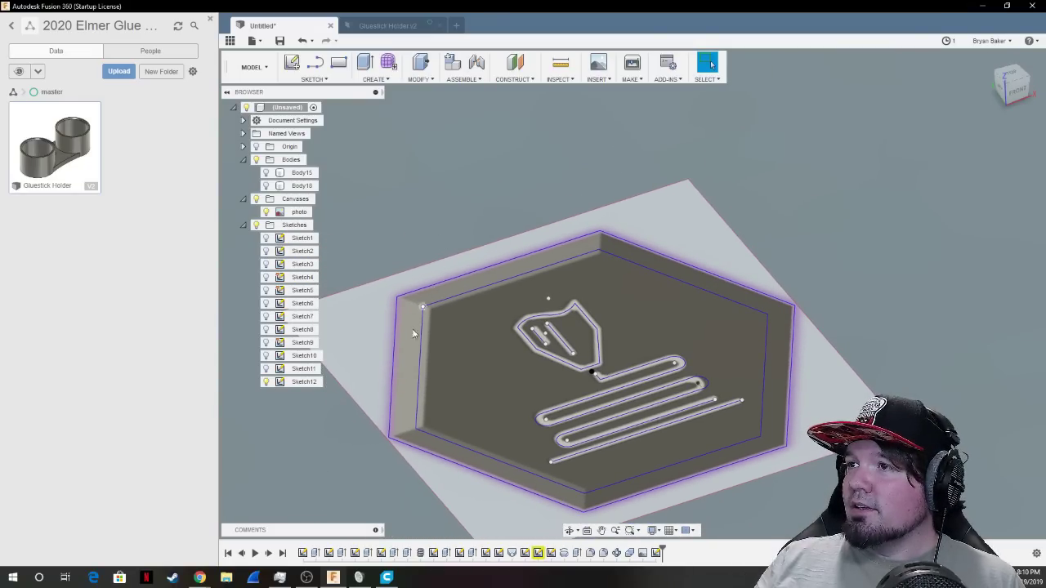
click(403, 358)
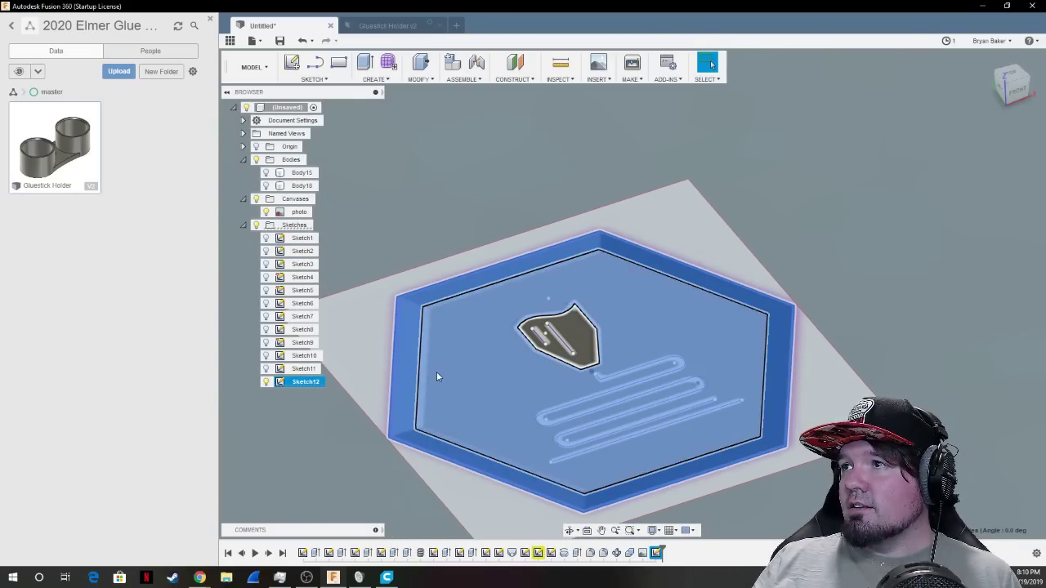
shift+click(436, 371)
shift+click(549, 337)
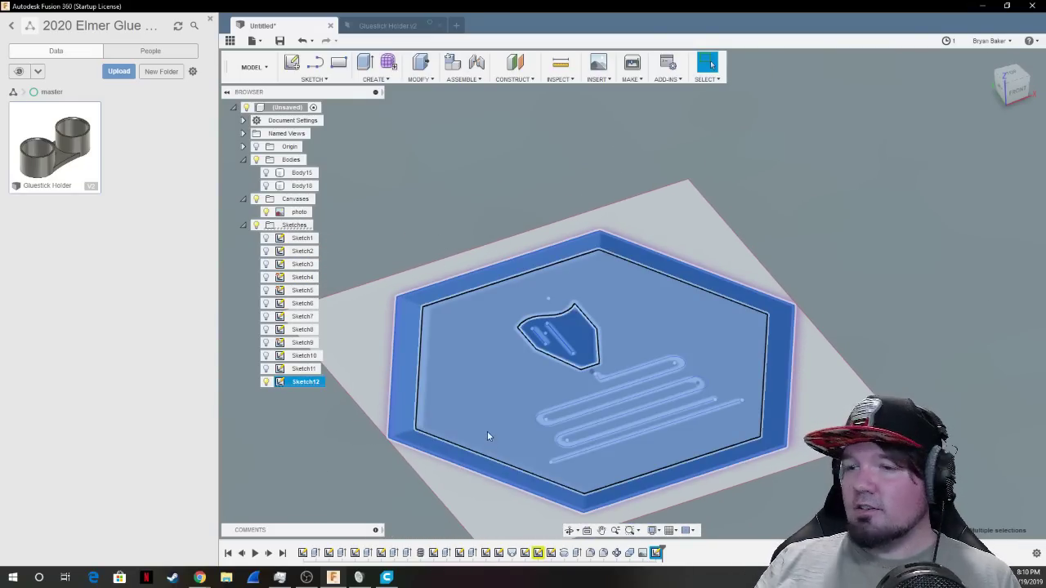
Extrude the selected profiles 1 mm in Two Sides direction as new Body29.
key(e)
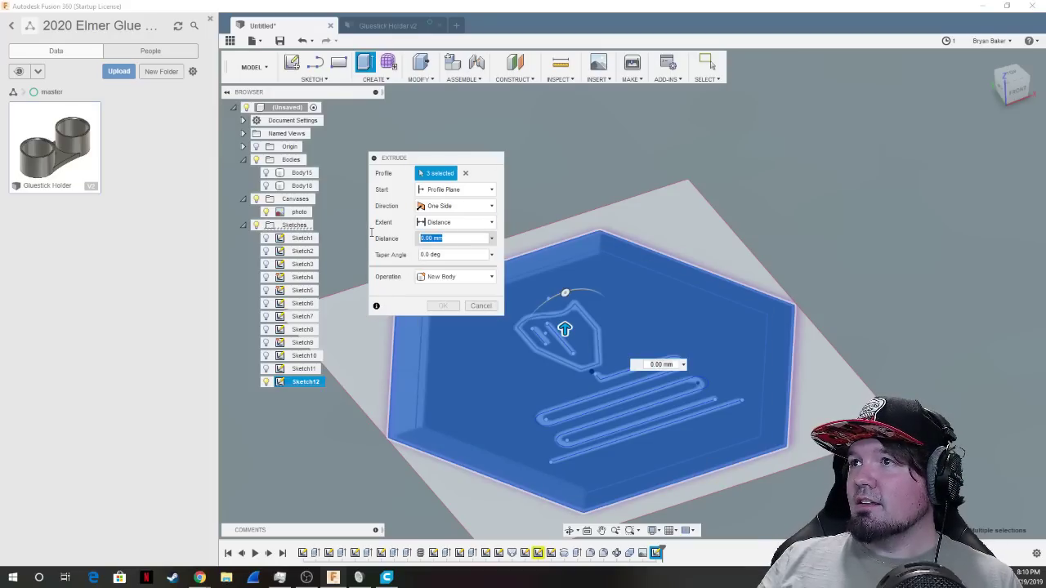
double_click(426, 237)
text(1)
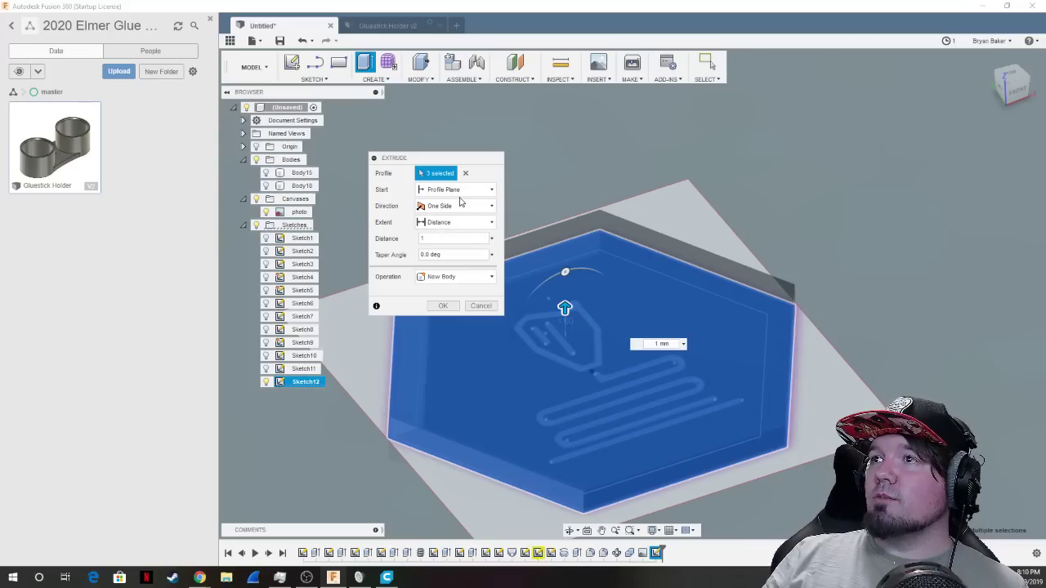
click(460, 205)
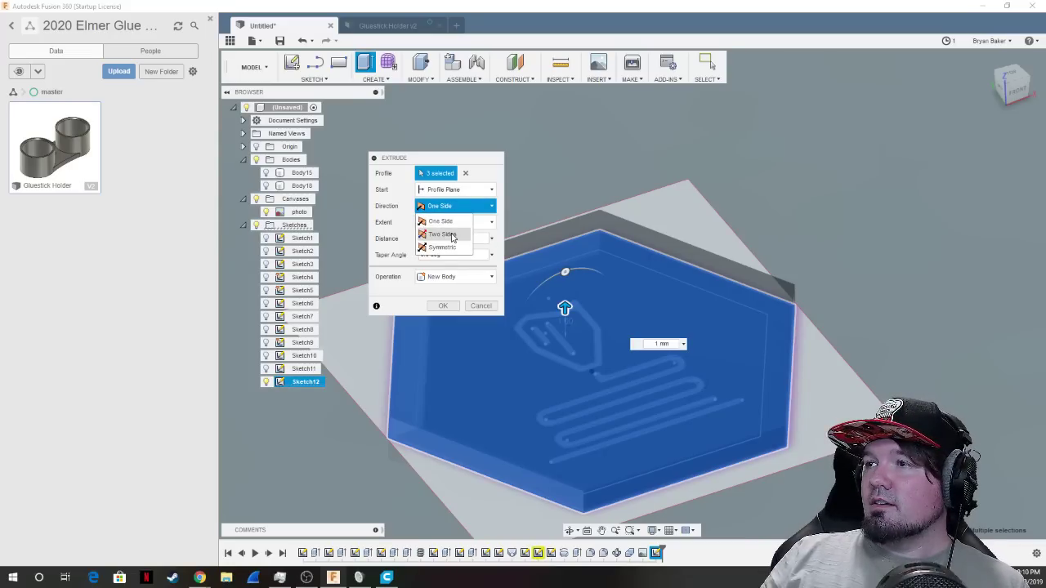
click(454, 234)
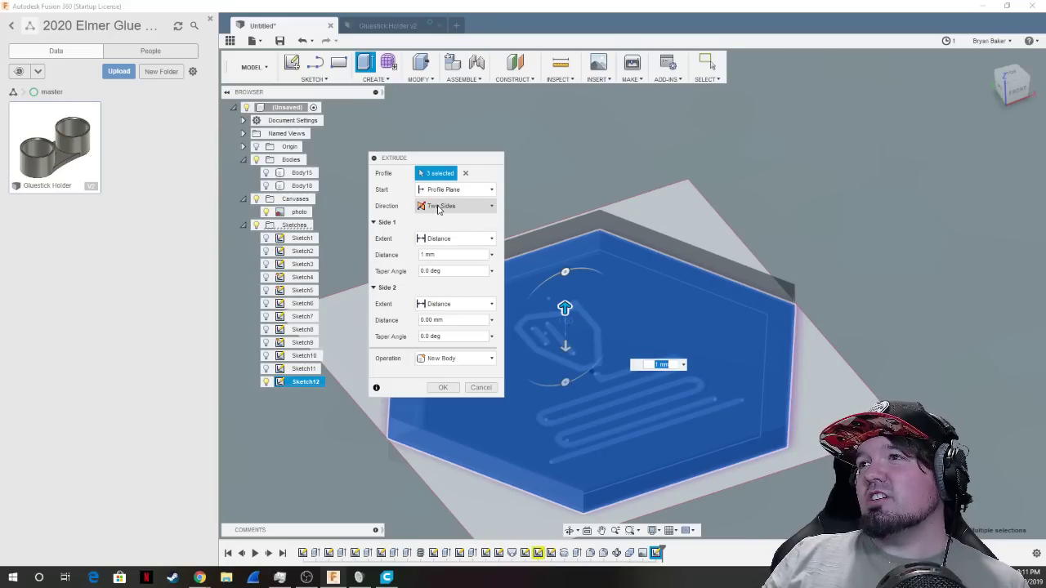
drag(461, 254, 389, 257)
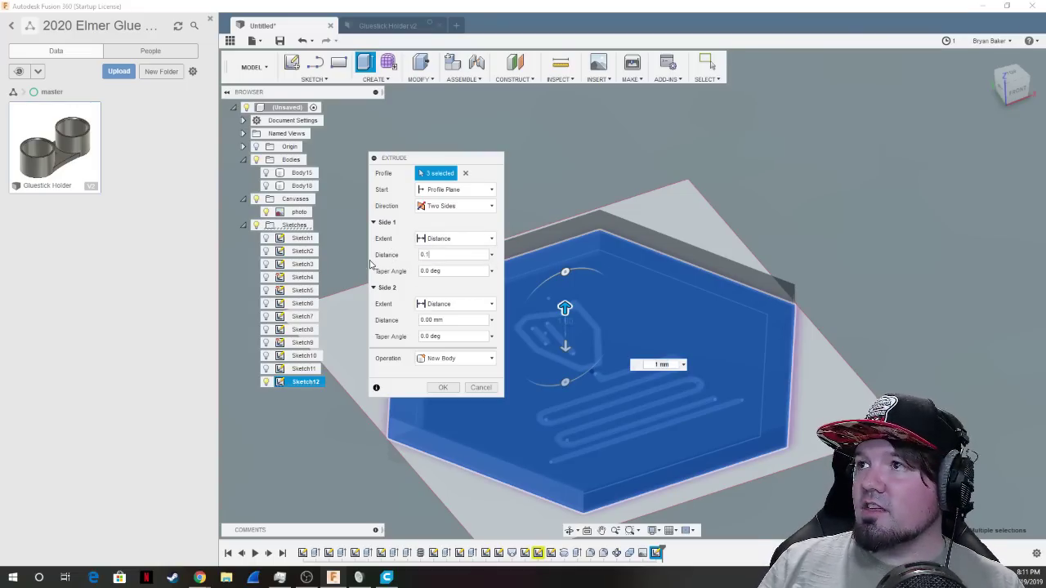
key(Return)
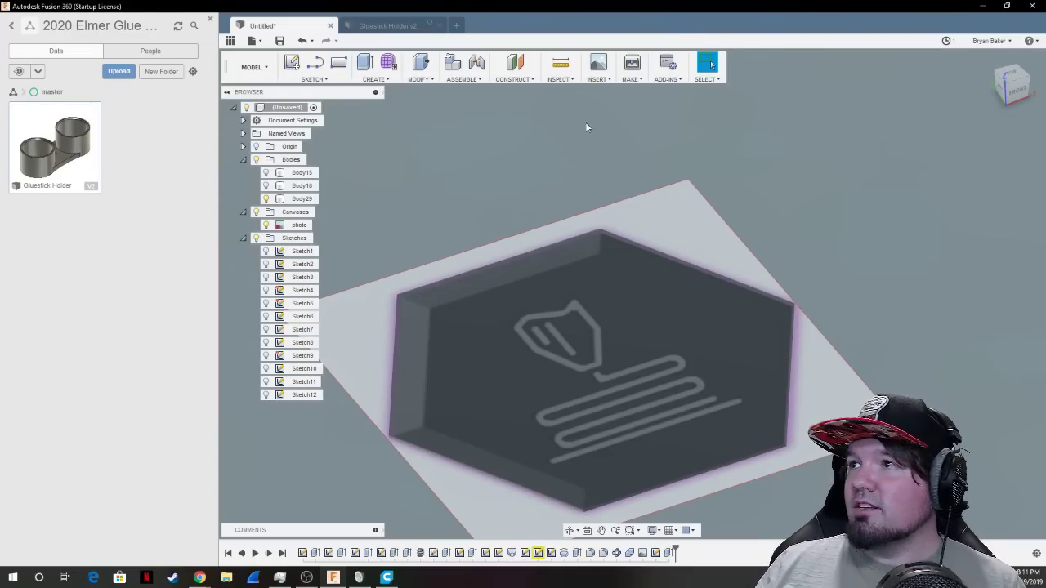
Hide the photo canvas and show Sketch12's outlines on the badge.
scroll(538, 425, up, 3)
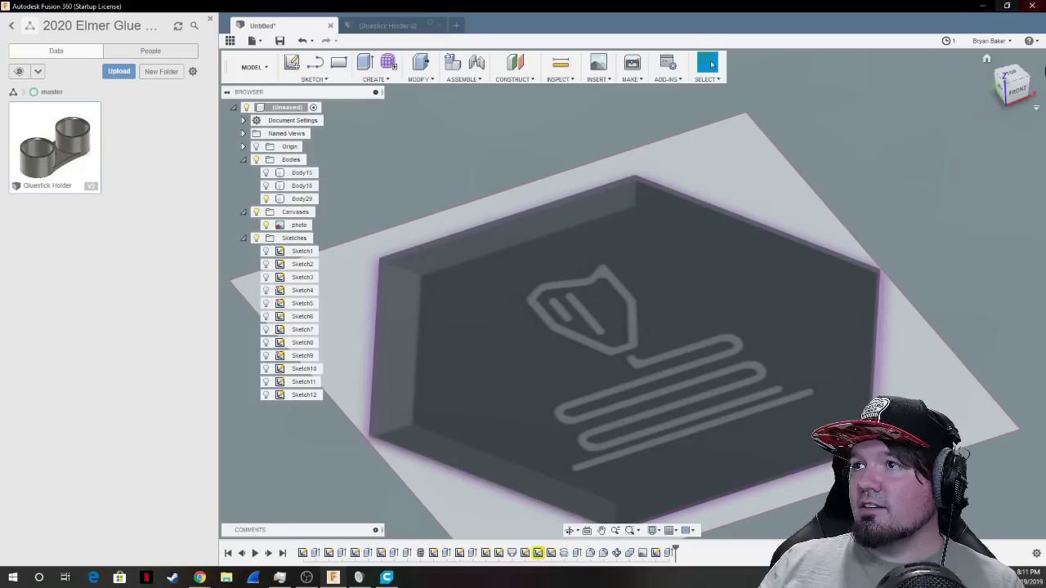
click(266, 225)
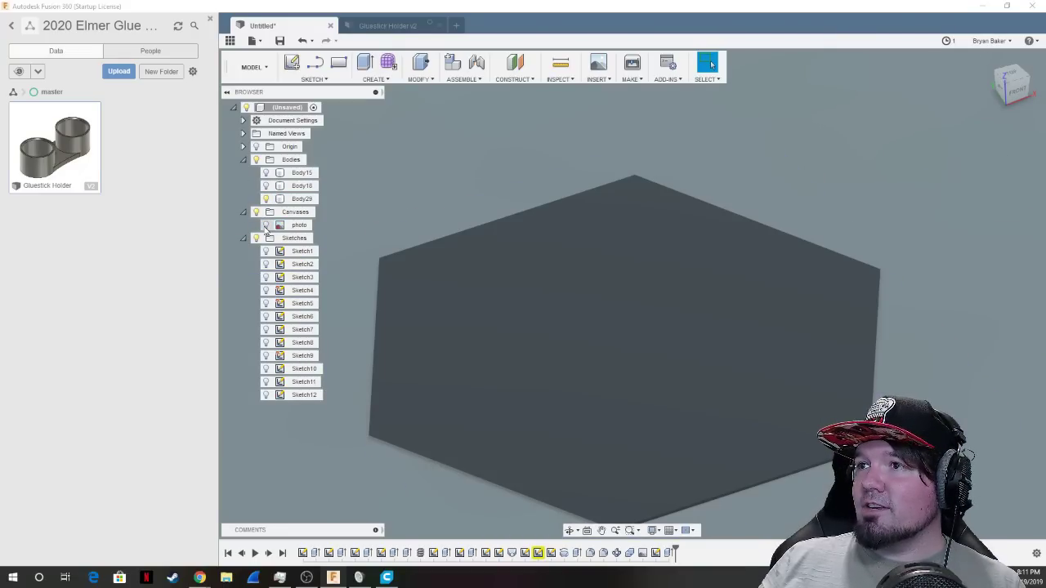
click(266, 226)
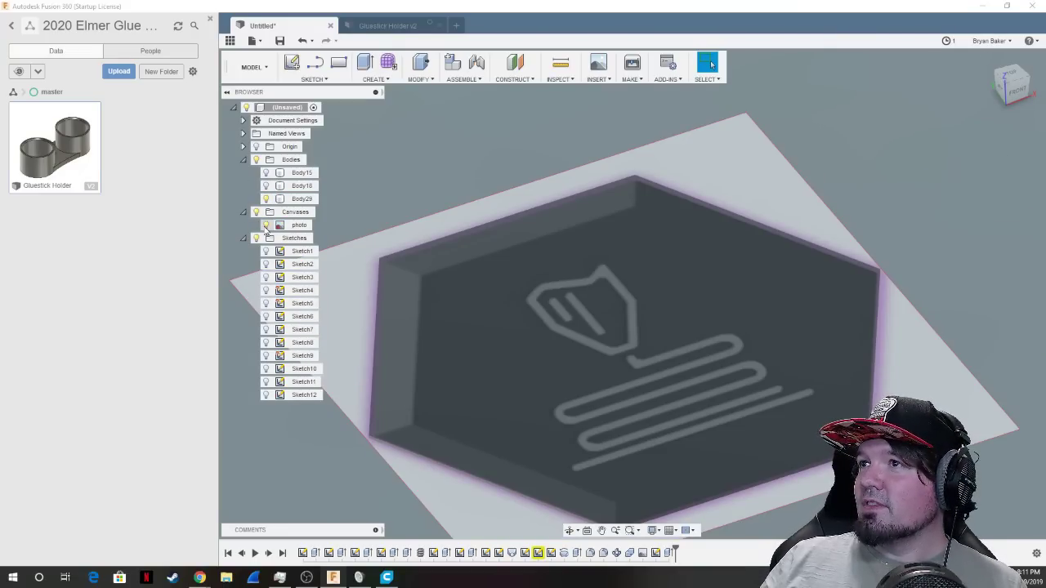
click(266, 225)
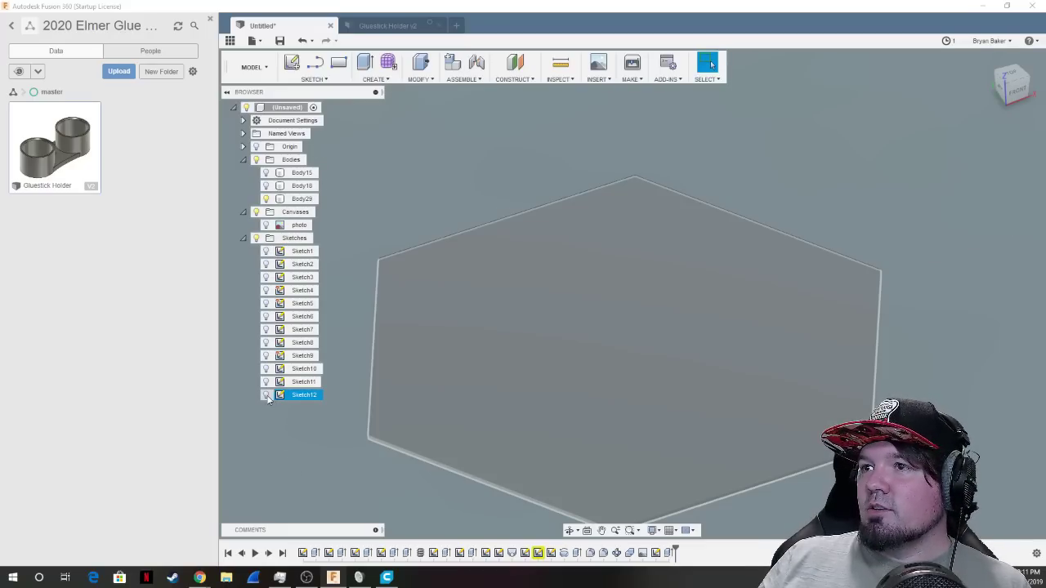
click(265, 394)
Orbit and zoom to a flatter close view of Body29.
click(642, 480)
key(Escape)
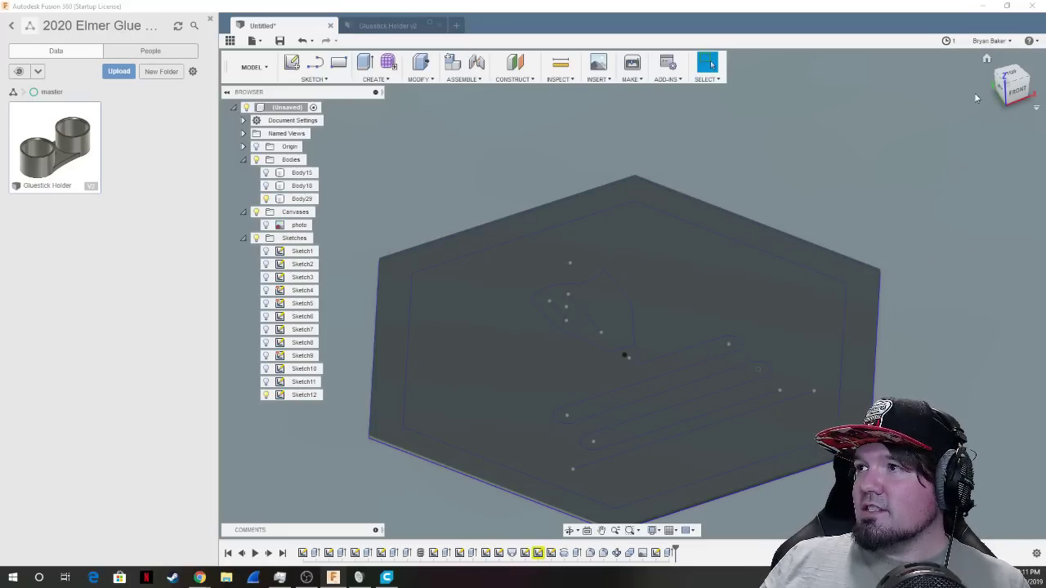
mouse_move(631, 292)
shift+middle_down()
mouse_move(631, 269)
mouse_move(613, 311)
shift+middle_up()
mouse_move(658, 375)
shift+middle_down()
mouse_move(646, 319)
mouse_move(604, 350)
mouse_move(641, 400)
shift+middle_up()
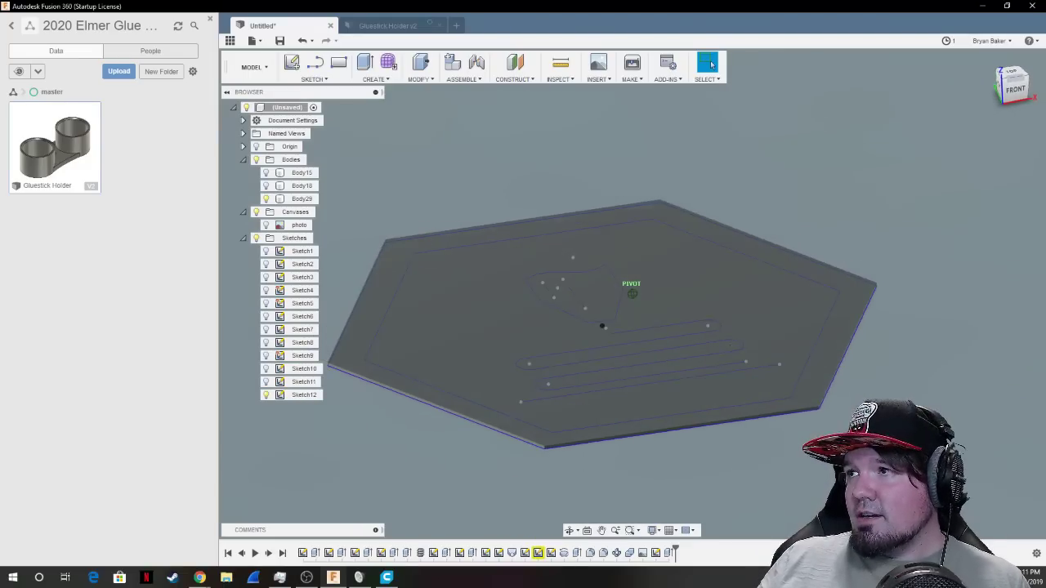
click(650, 412)
scroll(523, 417, up, 5)
scroll(856, 388, up, 2)
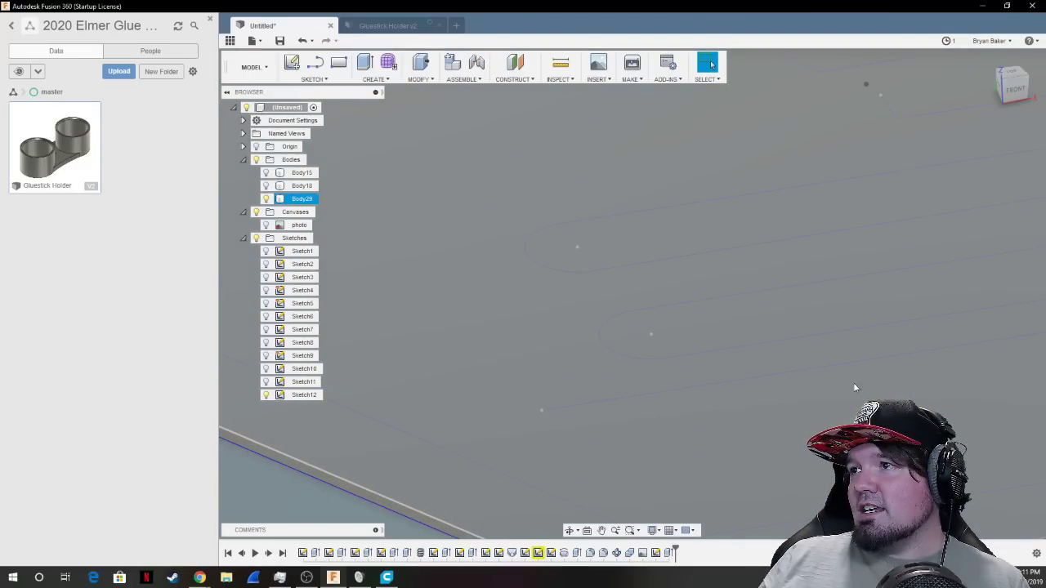
key(Escape)
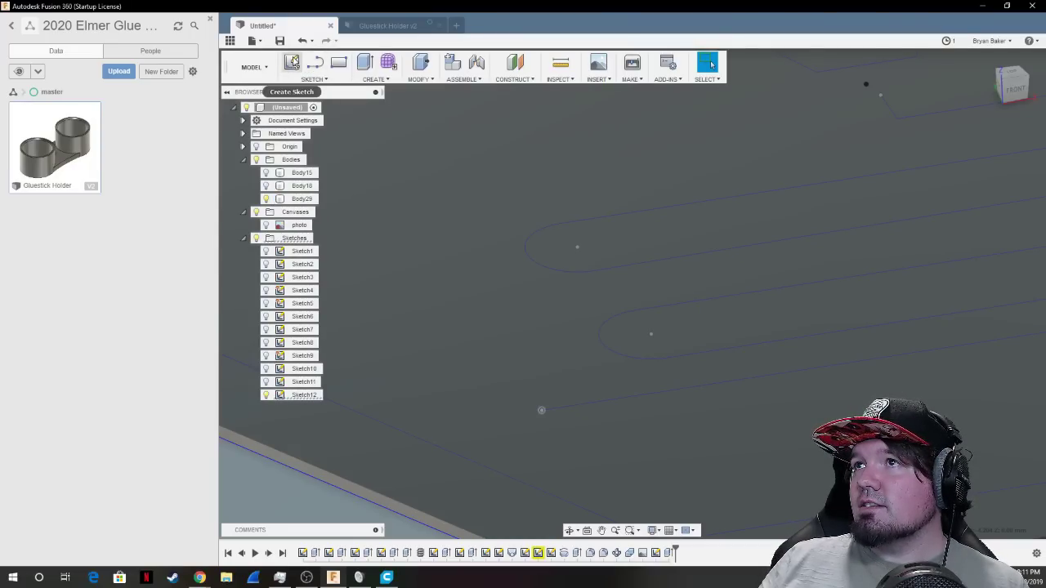
Create an empty Sketch13 on the badge face, then turn Sketch12's visibility back on.
click(292, 63)
click(541, 410)
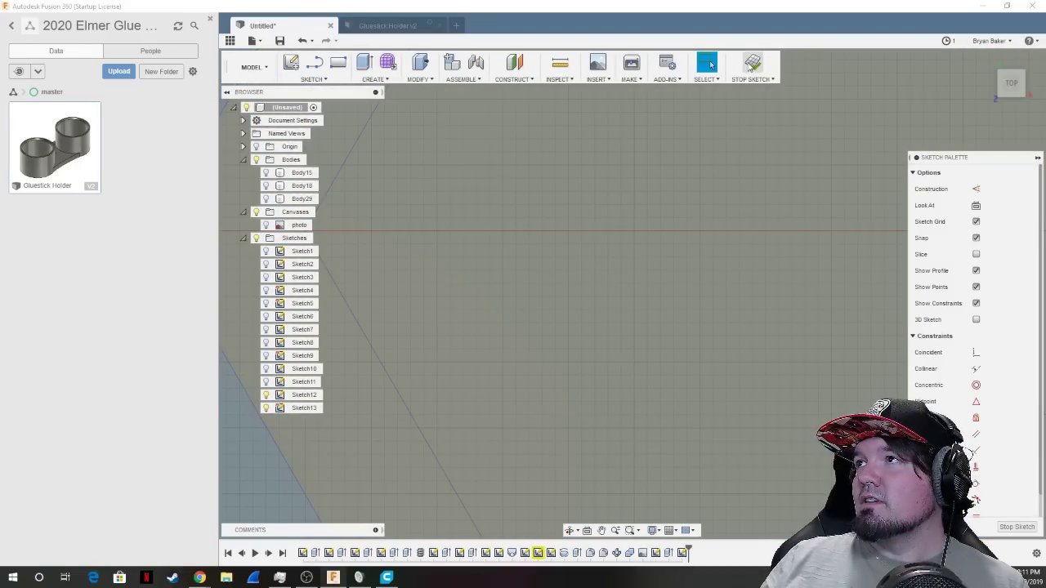
click(752, 66)
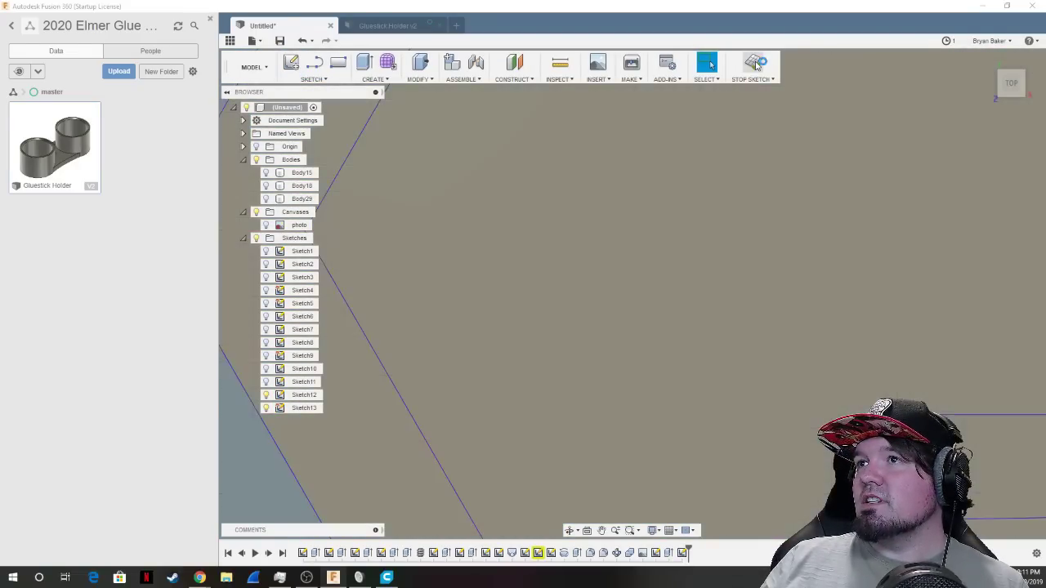
shift+middle_drag(572, 245, 346, 292)
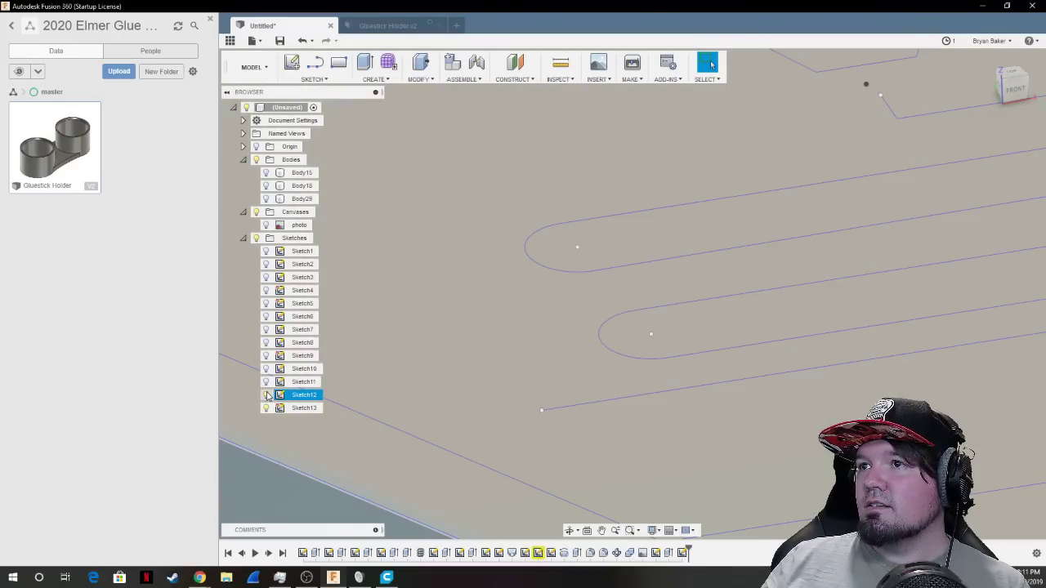
click(266, 396)
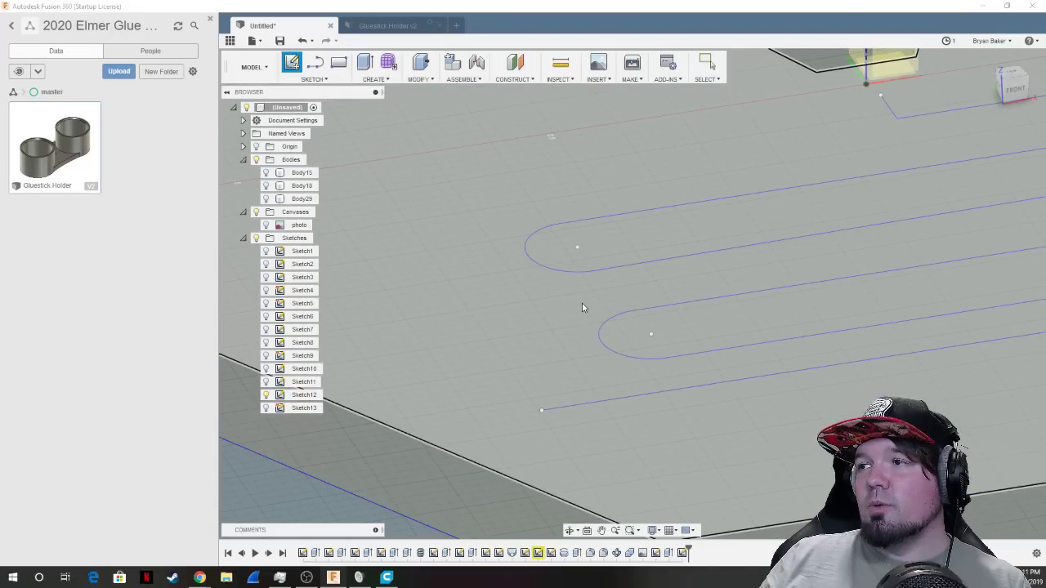
key(Escape)
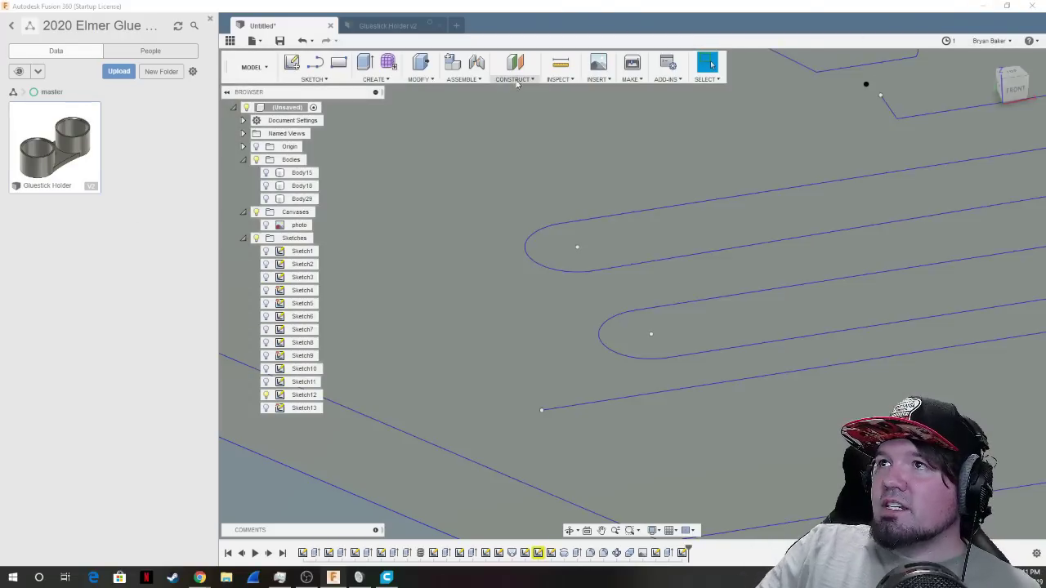
click(292, 62)
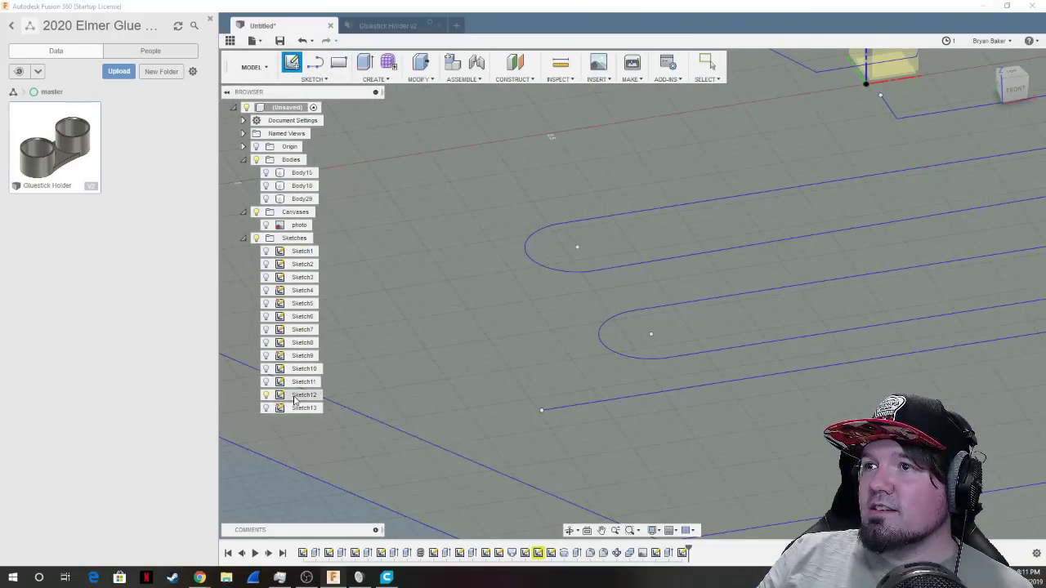
Place Sketch14 on the chosen face, then start and cancel a rectangle.
click(241, 464)
scroll(405, 472, up, 2)
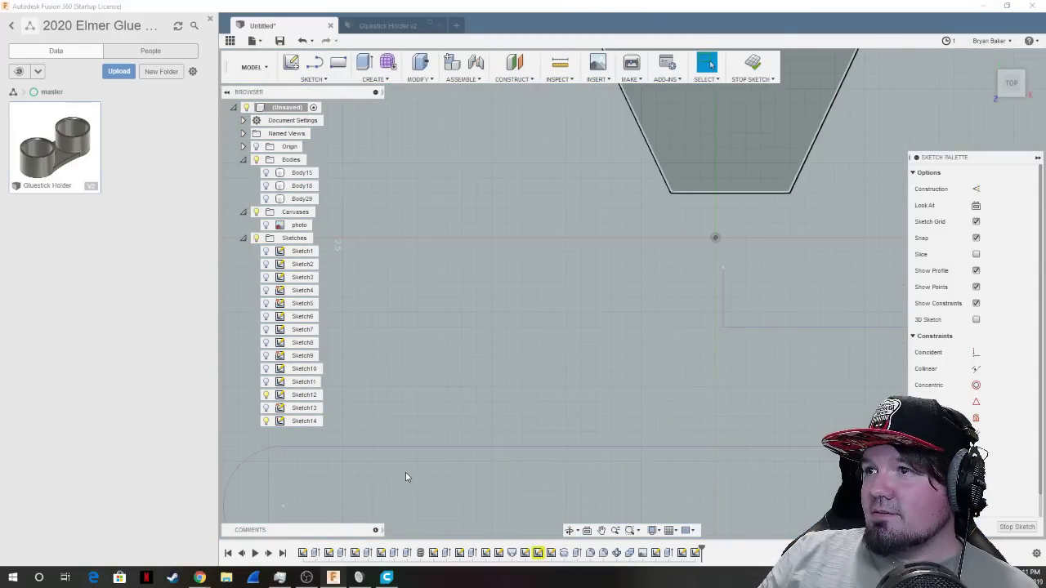
scroll(601, 442, down, 6)
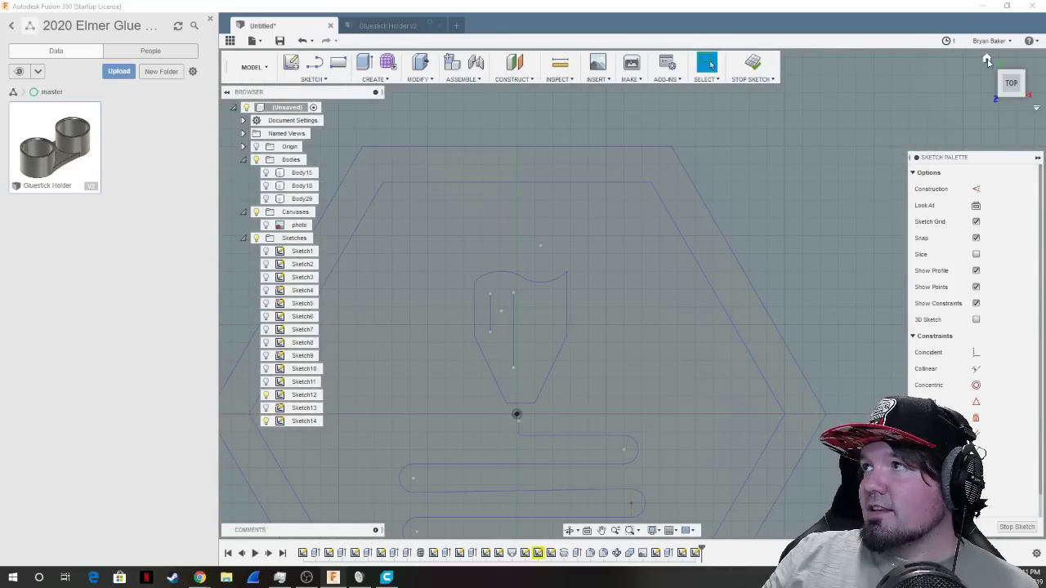
scroll(661, 286, down, 6)
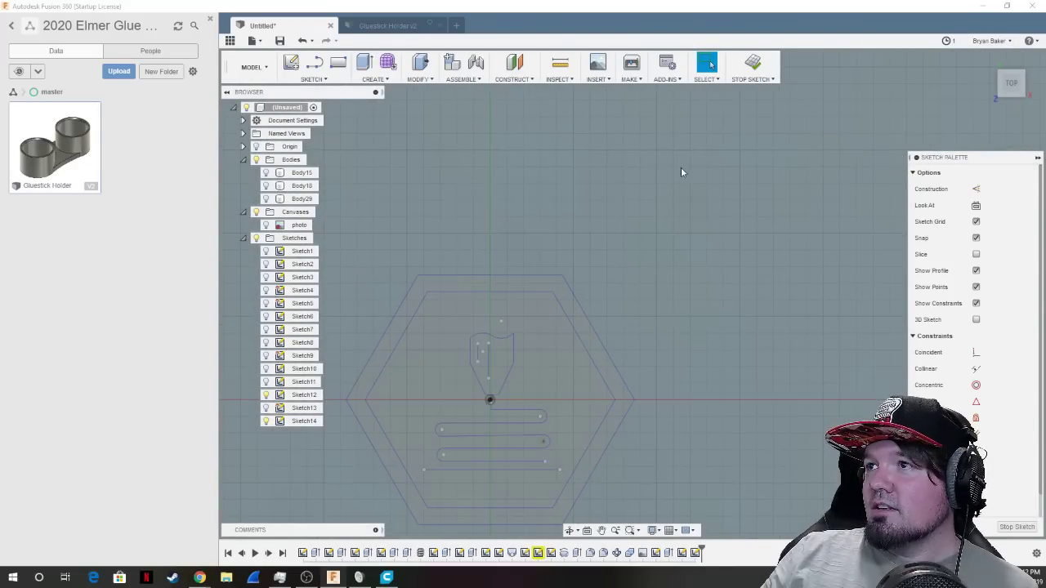
scroll(575, 332, up, 3)
scroll(511, 403, up, 5)
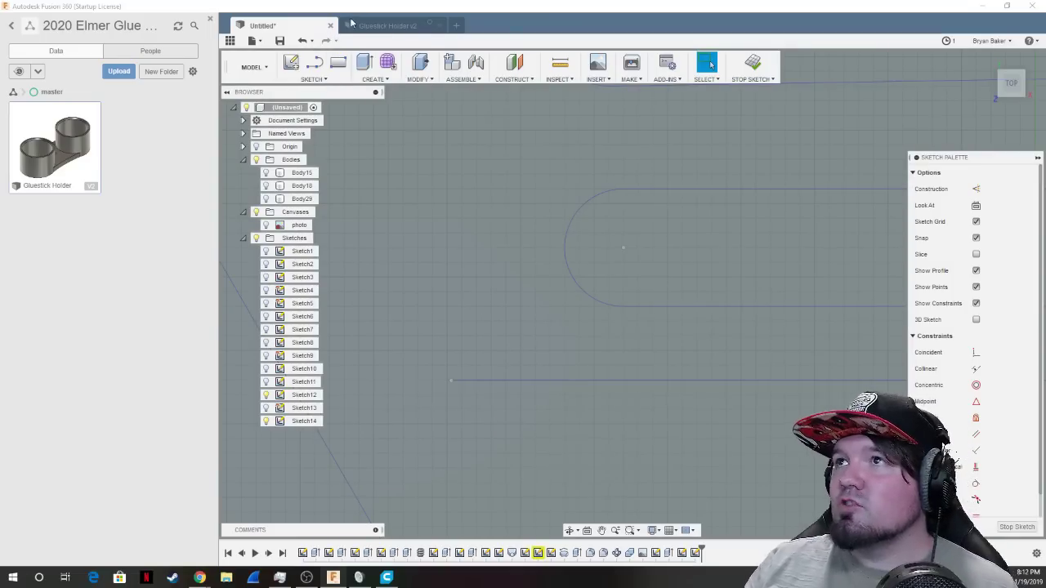
key(r)
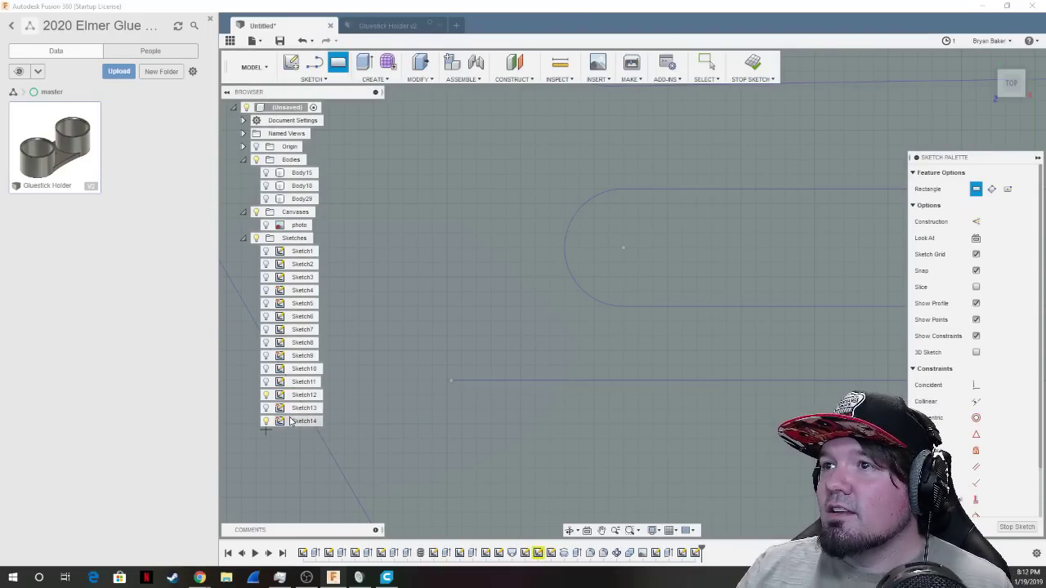
key(Escape)
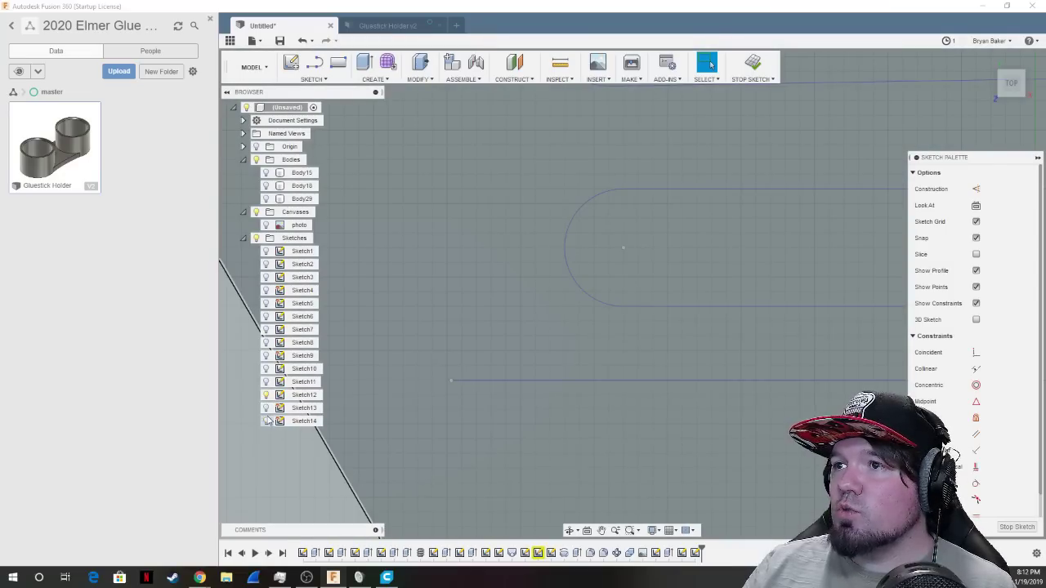
Undo twice to remove Body29 and the extra sketches, then pick the 2-Point Rectangle tool.
key(ctrl+z)
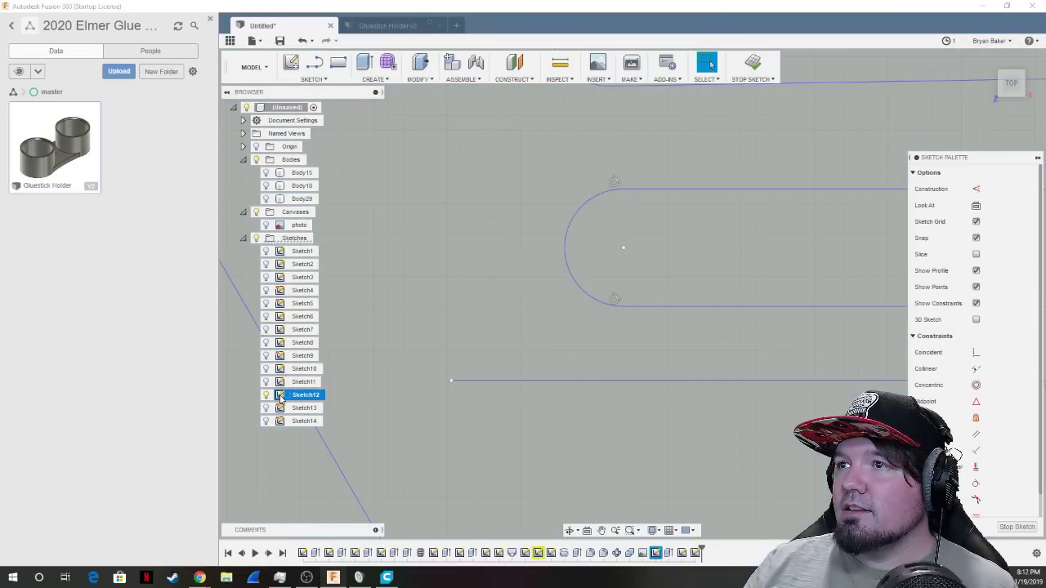
key(ctrl+z)
click(335, 63)
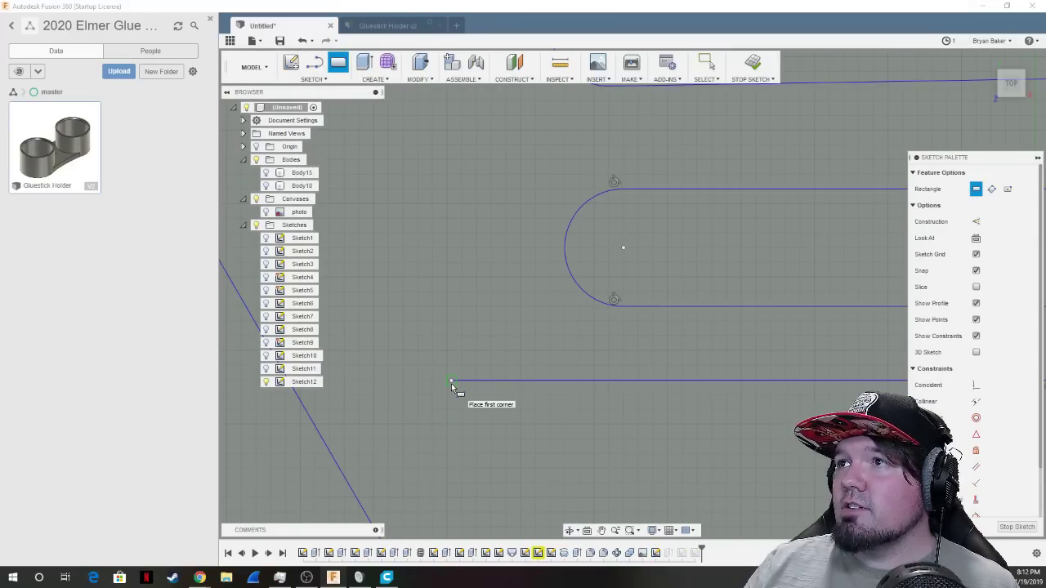
Draw a short vertical line up from the existing line's endpoint.
click(315, 63)
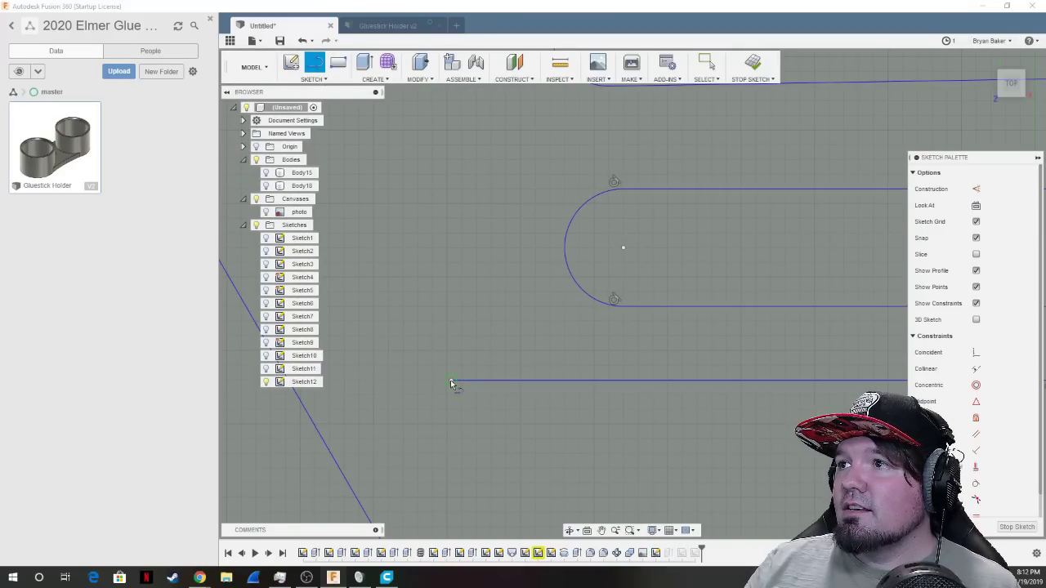
click(450, 381)
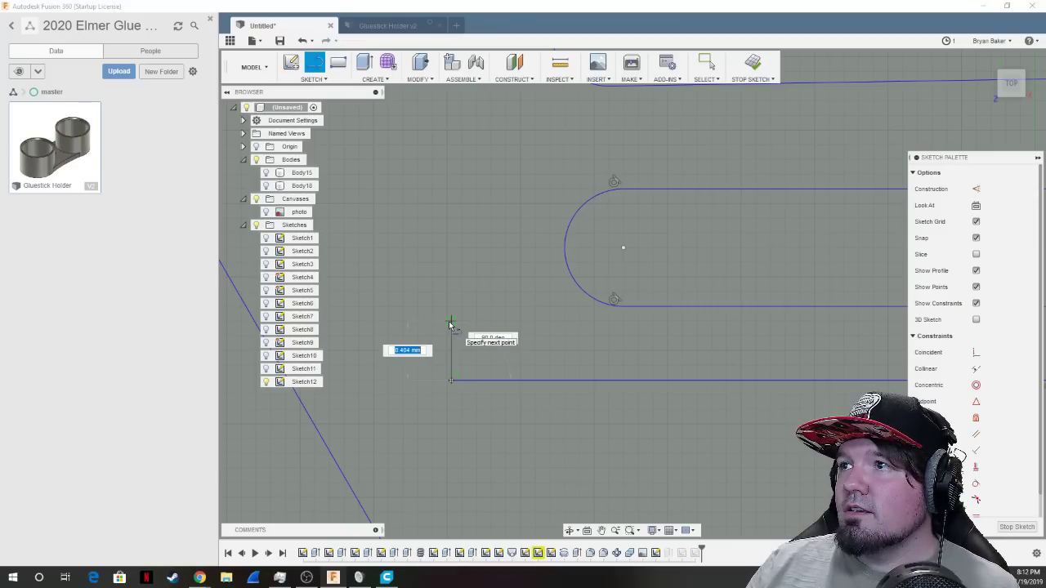
click(451, 328)
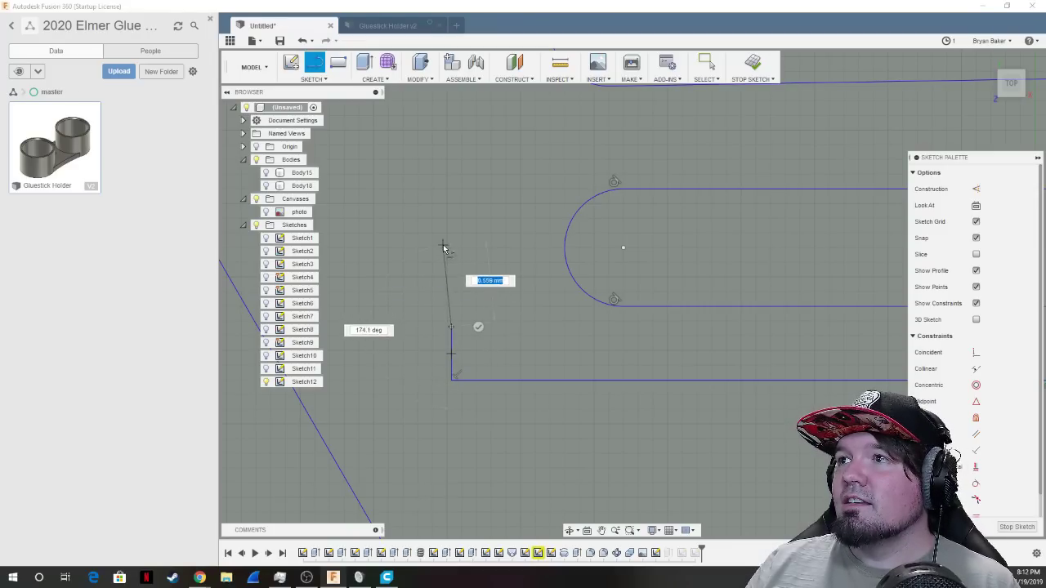
key(Escape)
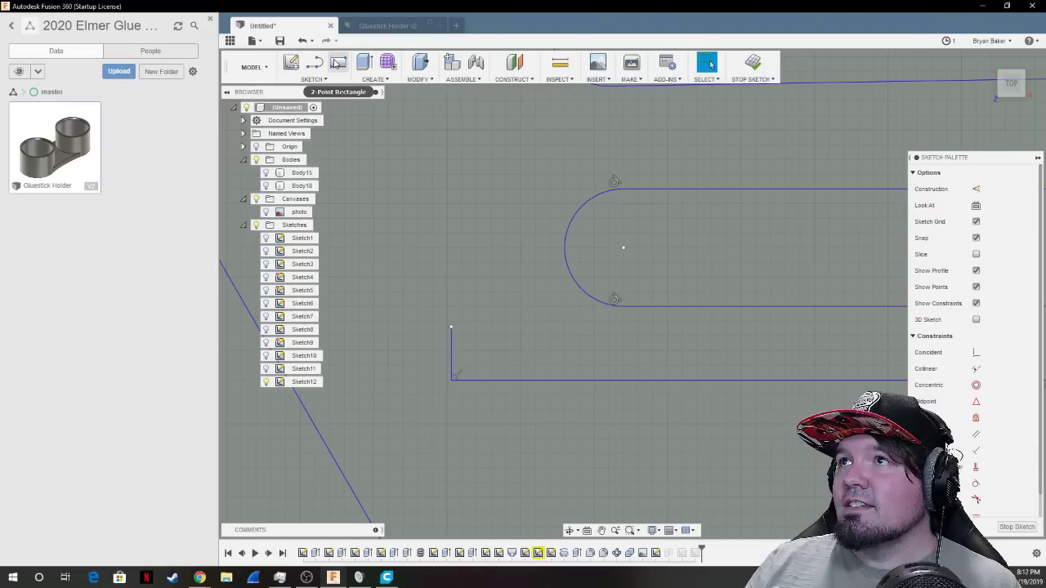
Draw a tall thin rectangle from that line's end and begin one at the long line's endpoint.
click(335, 62)
click(451, 328)
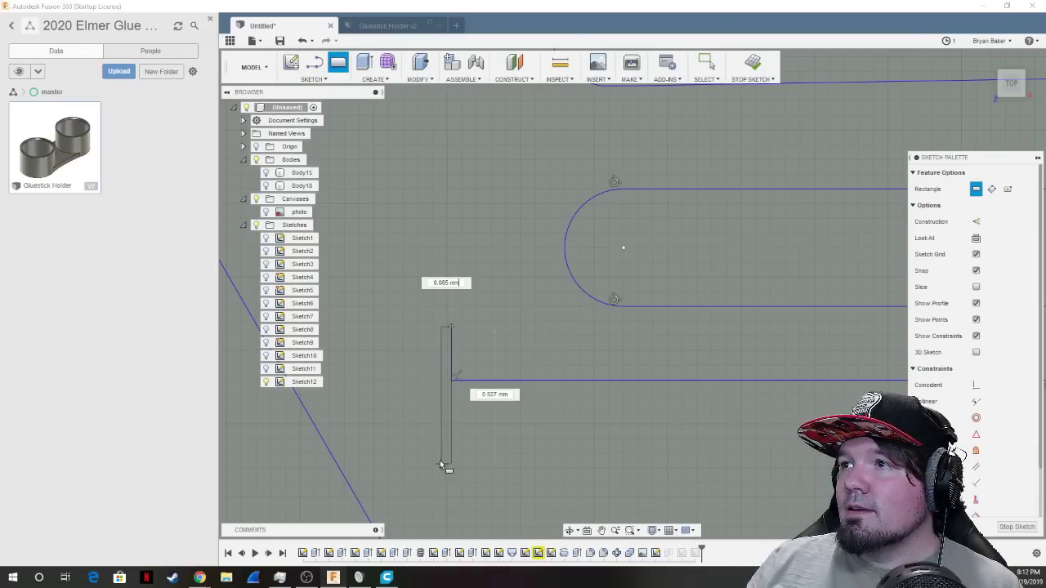
click(433, 439)
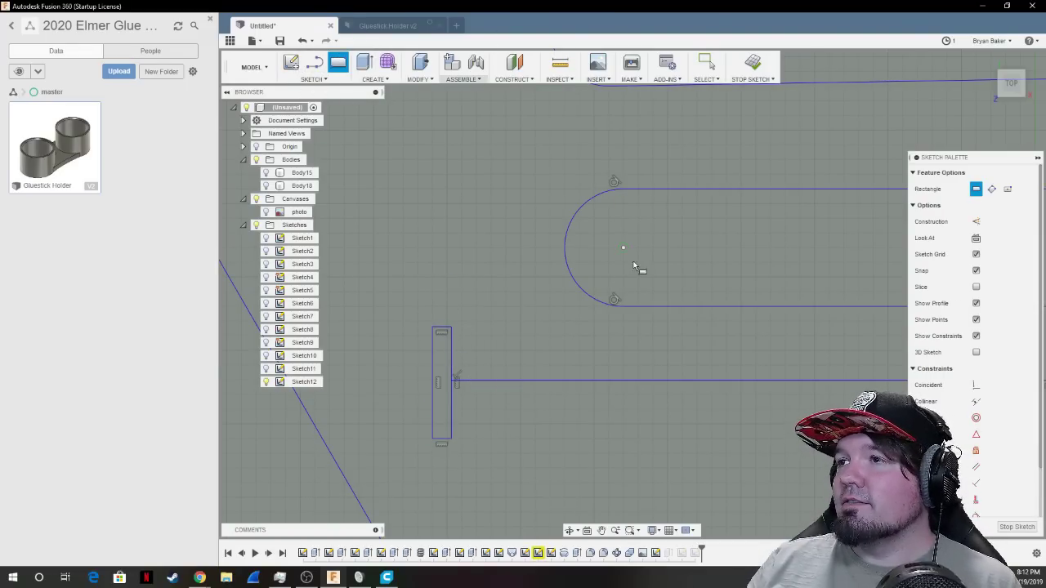
scroll(561, 290, down, 3)
scroll(690, 114, down, 2)
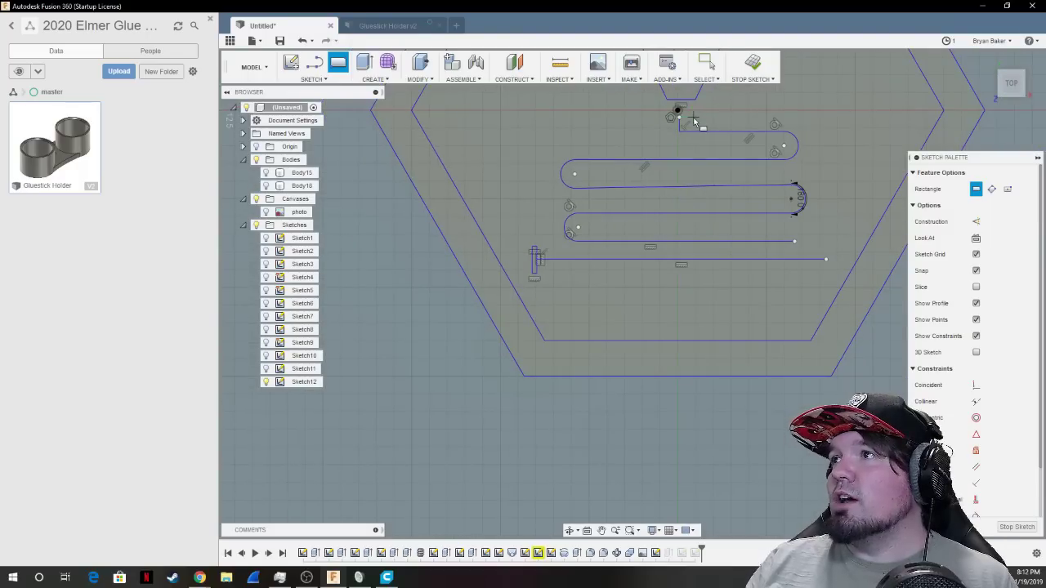
scroll(787, 235, up, 5)
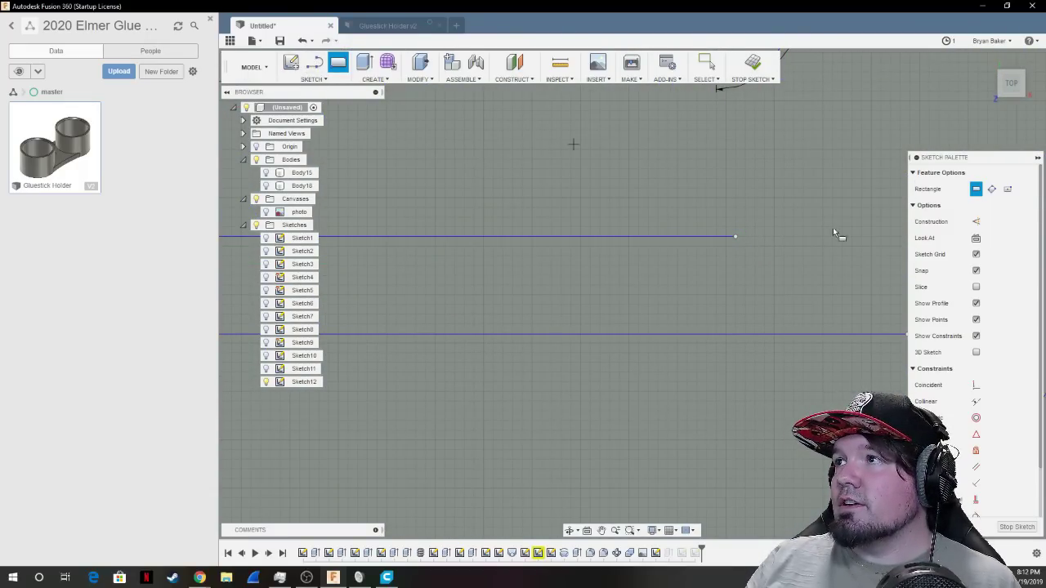
click(735, 237)
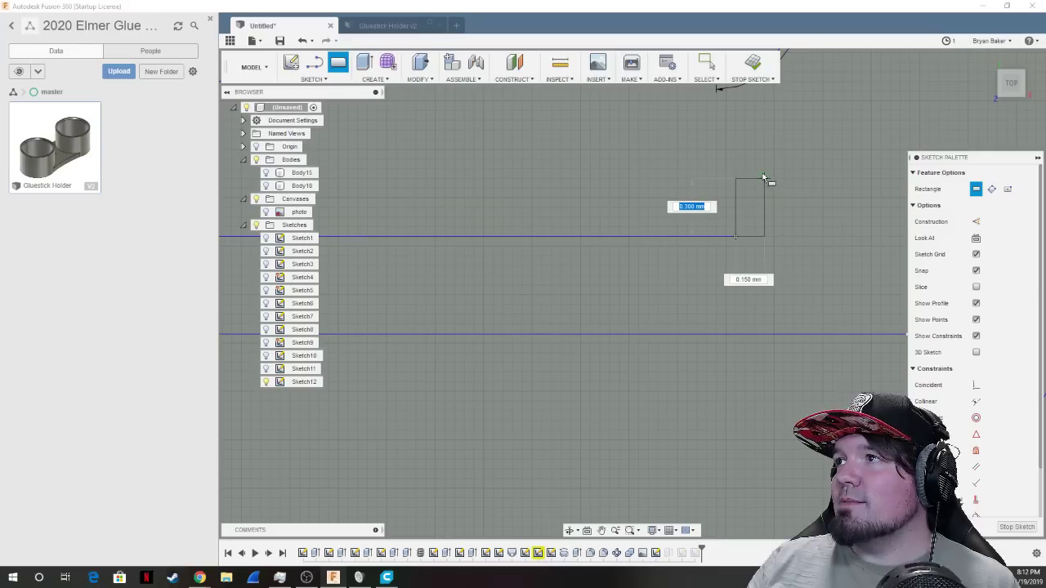
scroll(602, 245, down, 5)
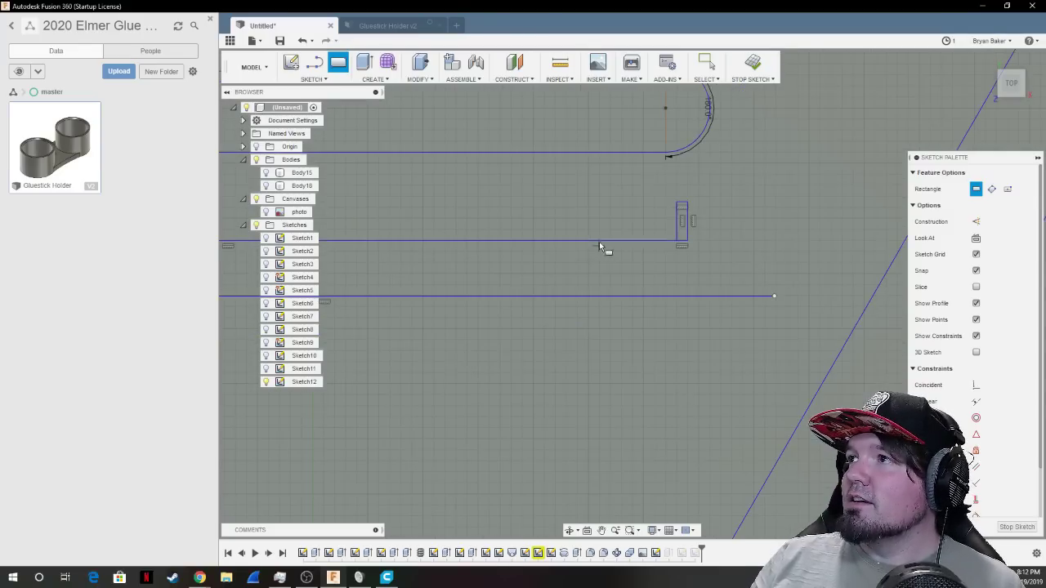
scroll(417, 131, up, 4)
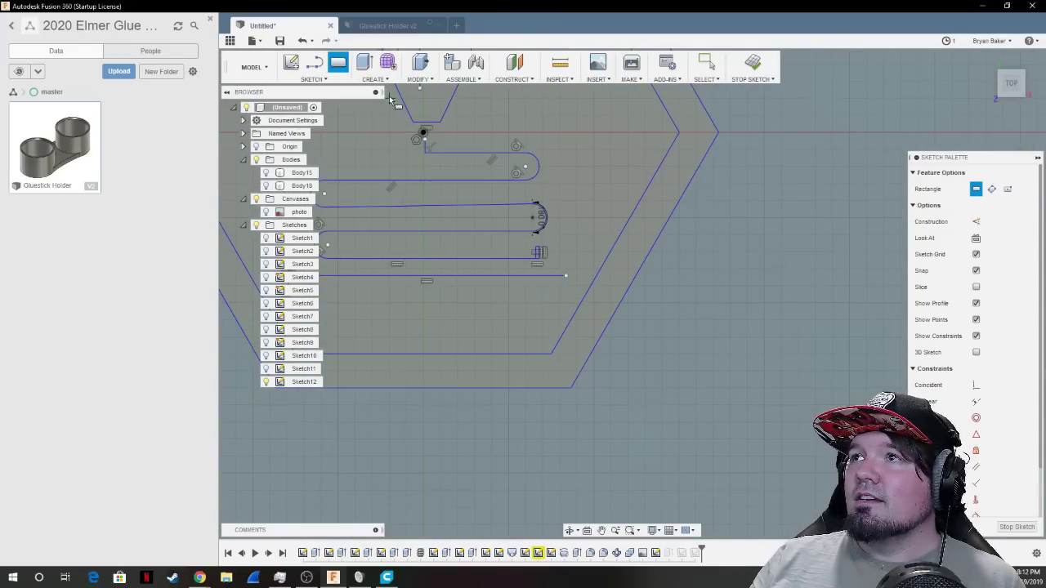
scroll(462, 508, down, 4)
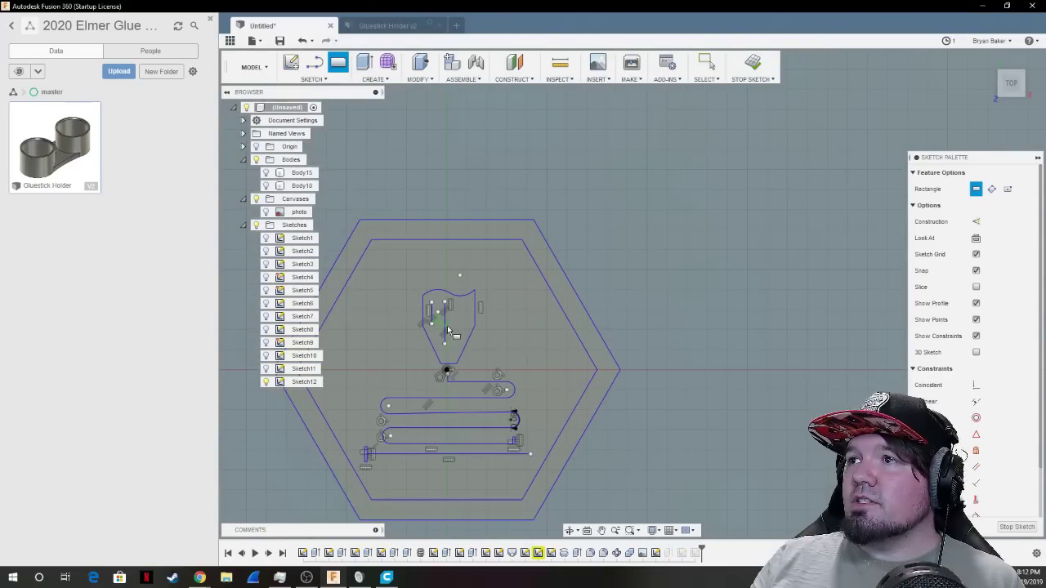
scroll(448, 330, up, 5)
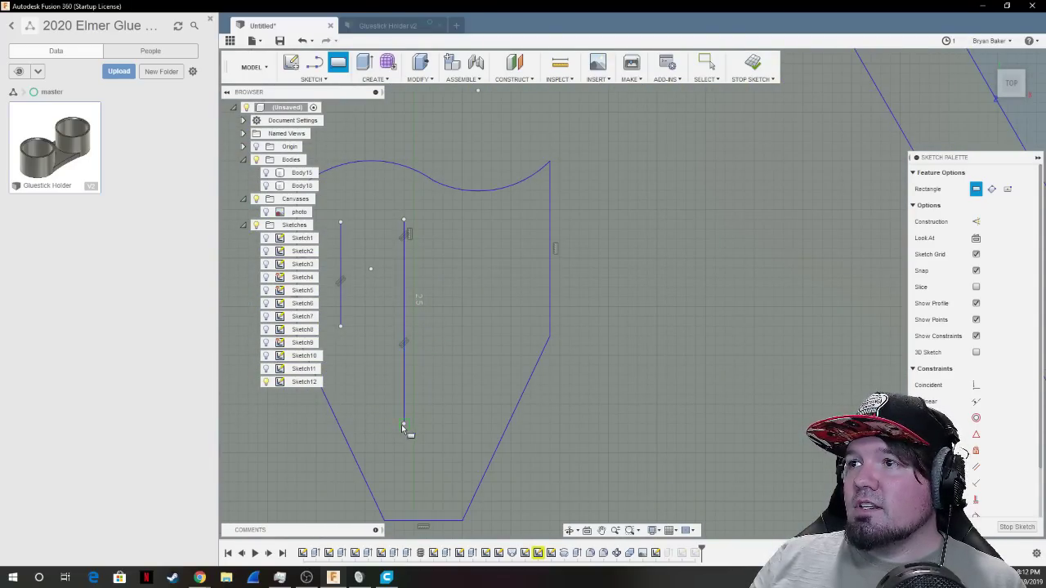
Add two small tab rectangles at the lower and left line ends, then finish the sketch.
click(405, 425)
click(437, 434)
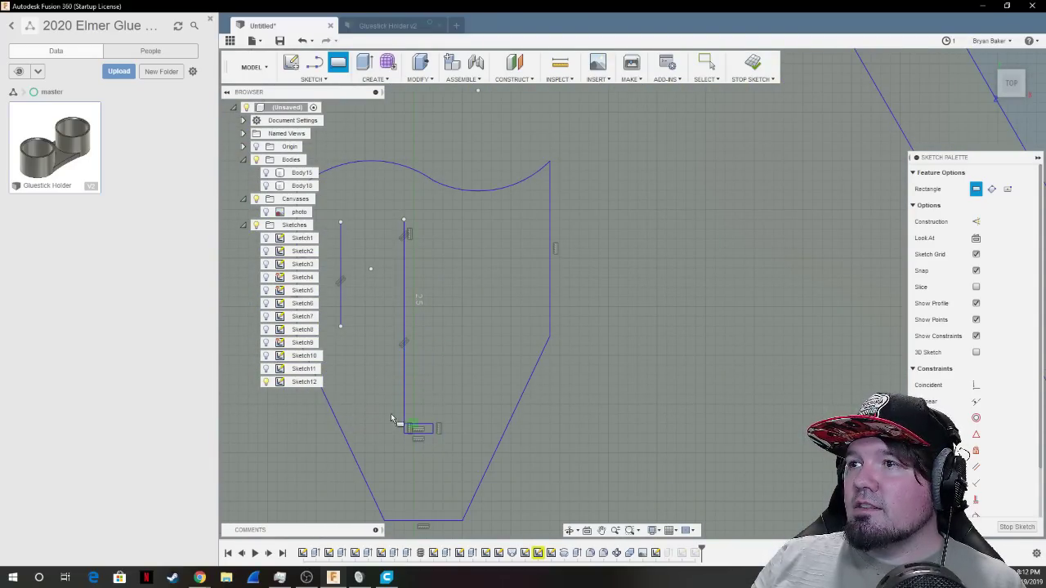
click(342, 327)
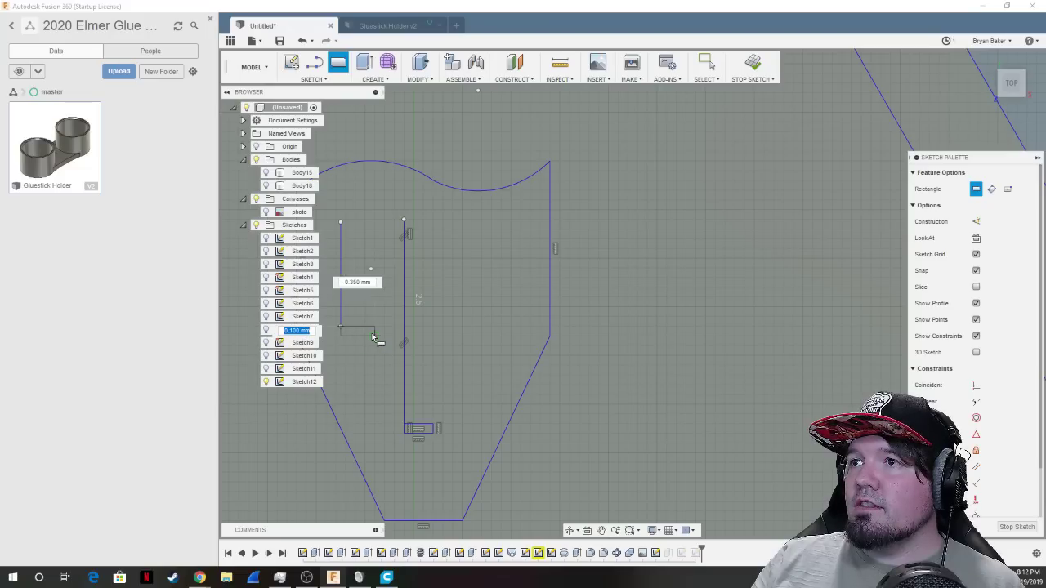
click(372, 315)
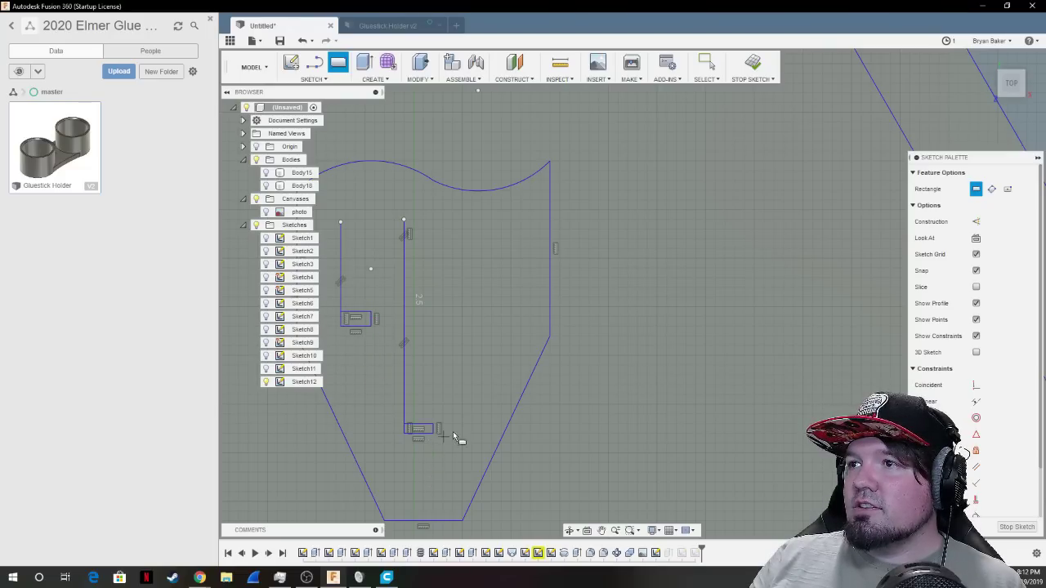
scroll(689, 369, down, 5)
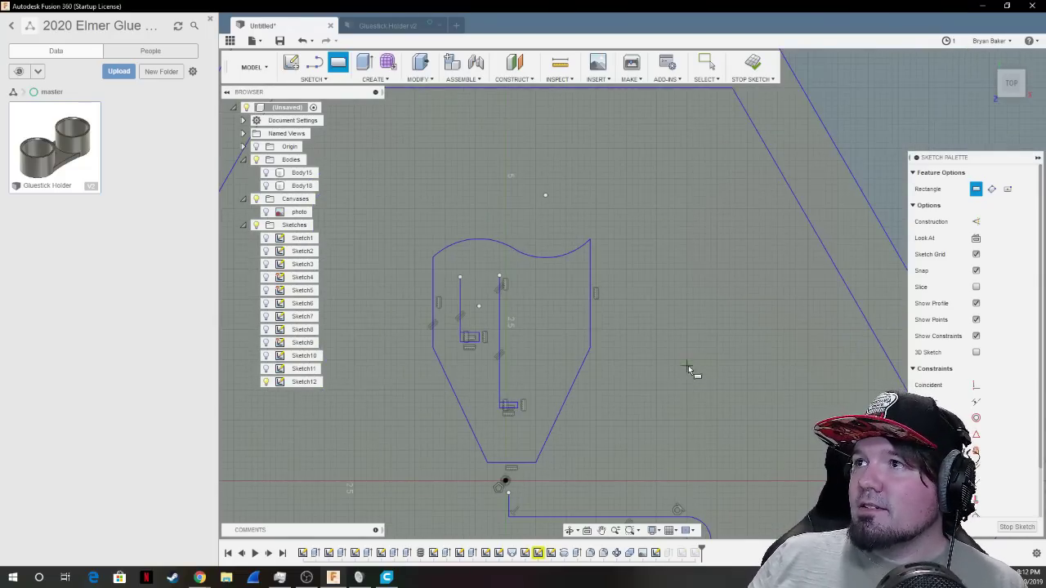
click(750, 72)
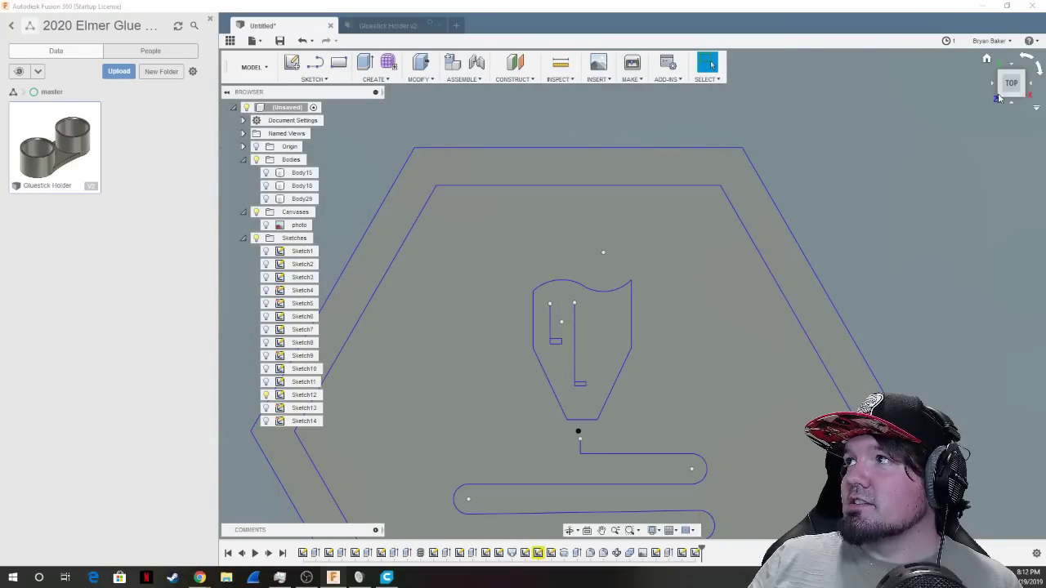
Extrude the small tab profile 0.70 mm upward as new body Body30.
click(989, 61)
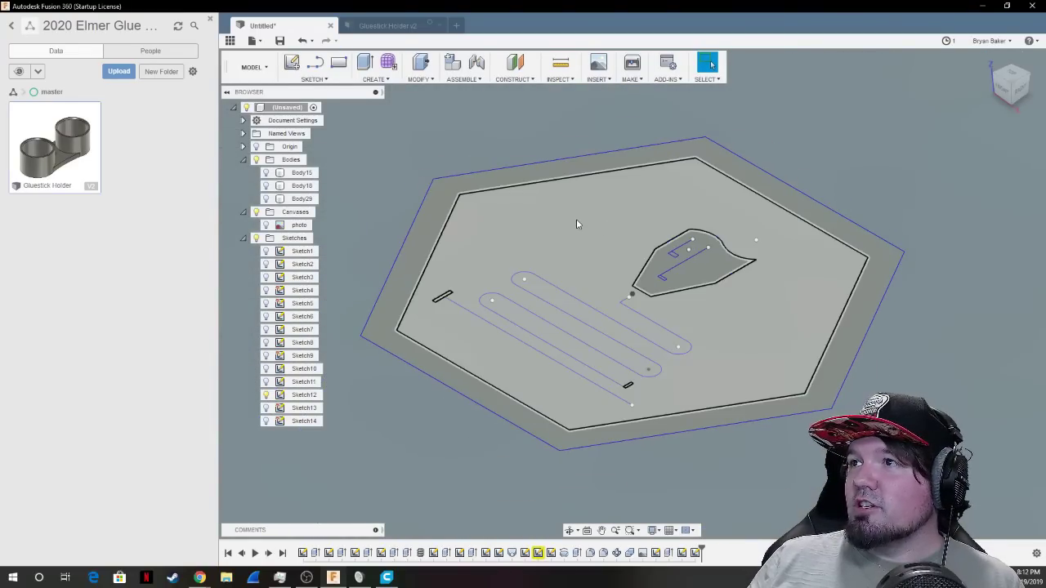
scroll(457, 299, up, 5)
key(e)
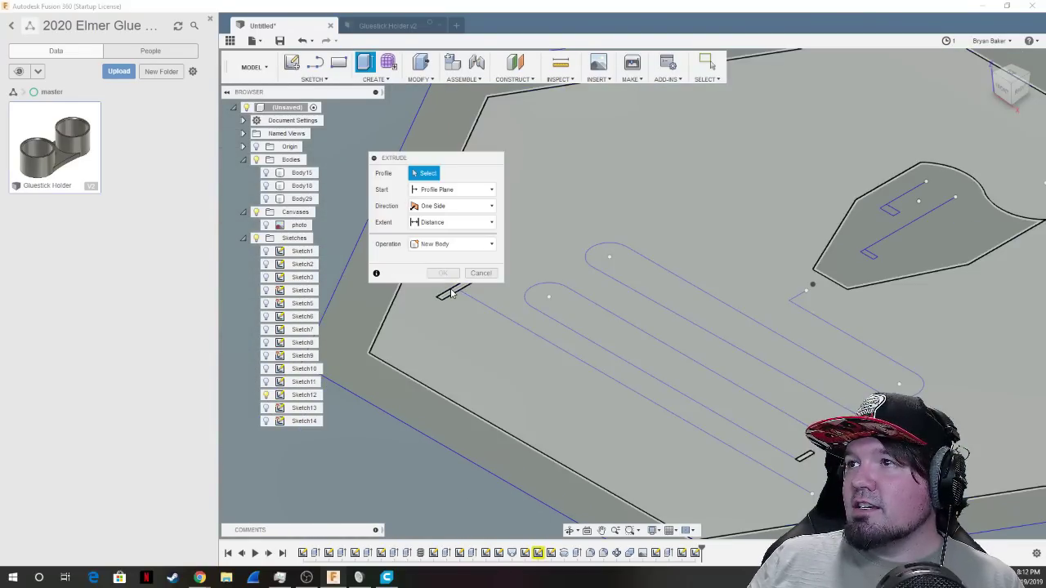
click(456, 296)
drag(446, 158, 340, 159)
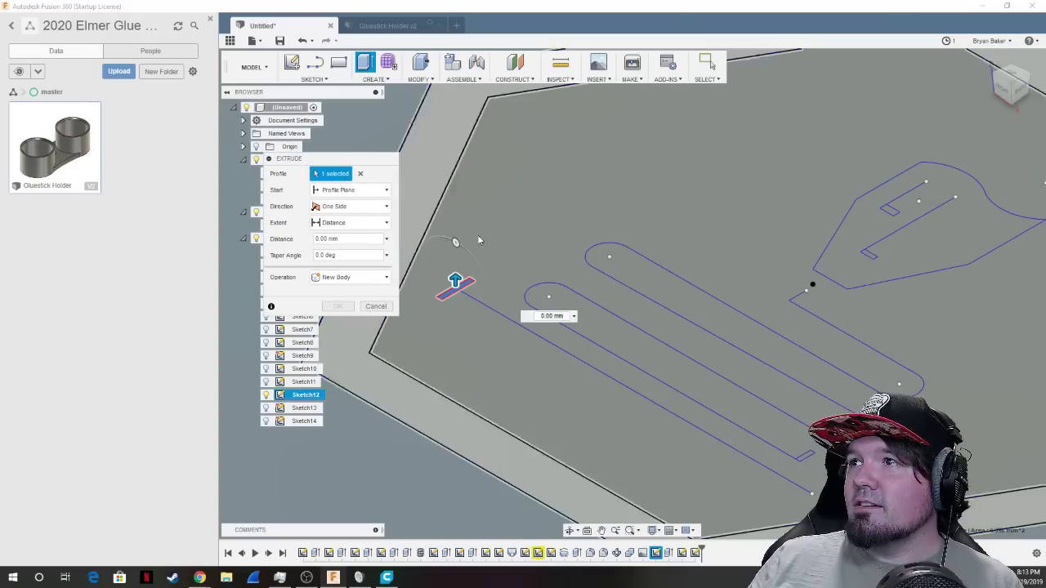
drag(455, 280, 455, 249)
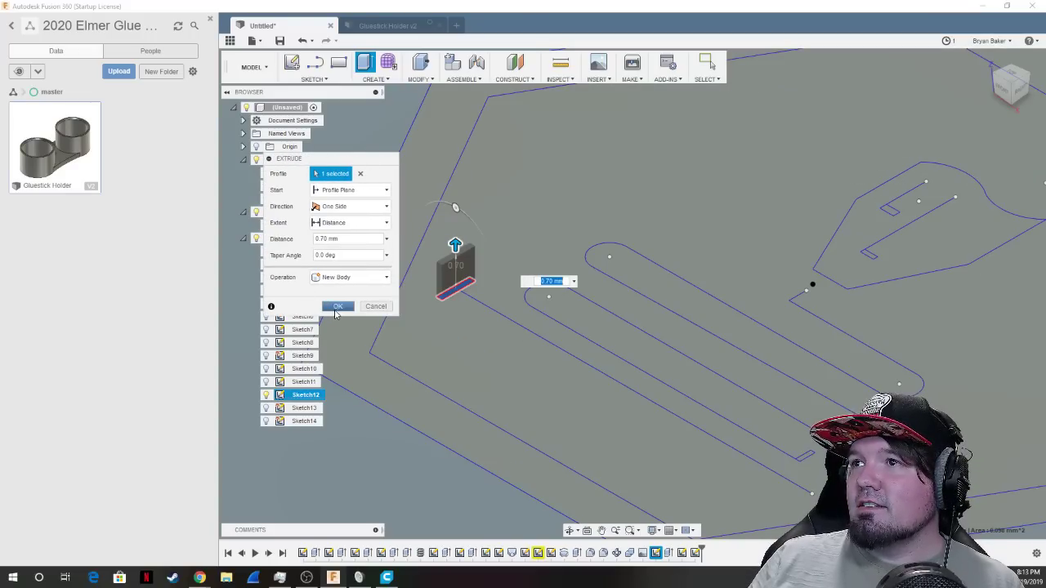
click(337, 305)
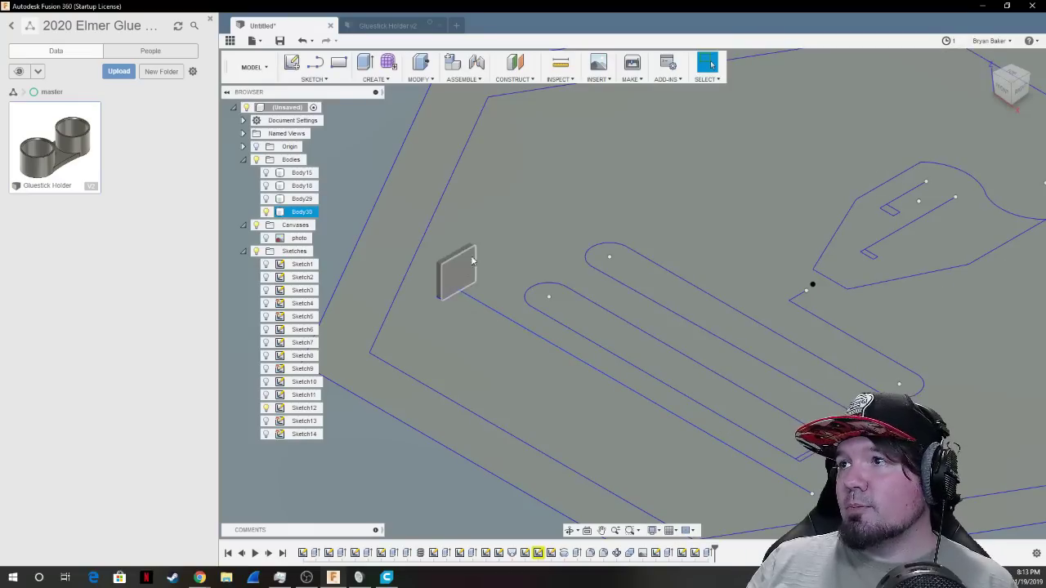
click(296, 66)
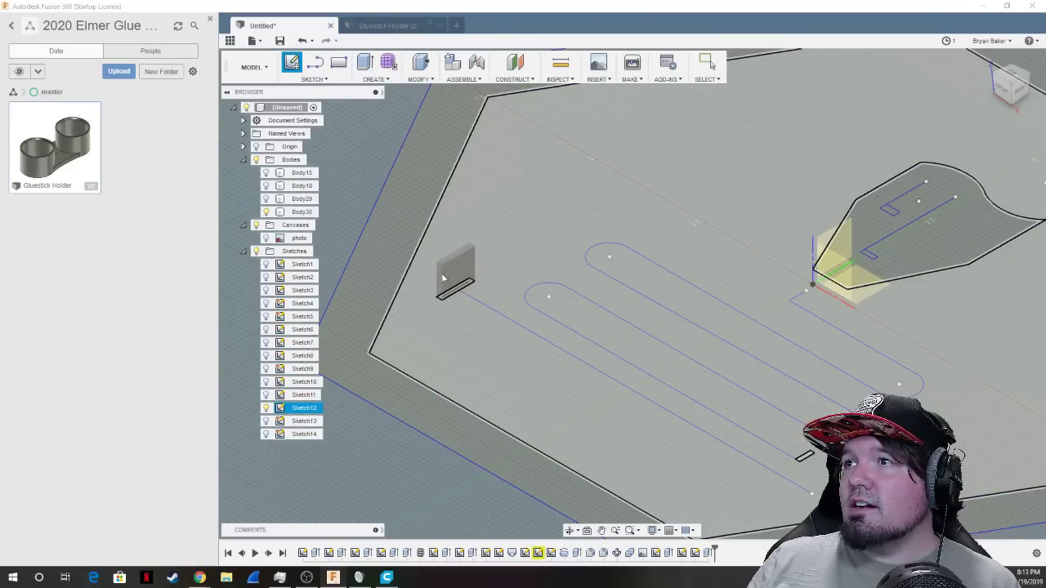
Hide Sketch12's lines and open Sketch15 on the Body30 tab's front face for a circle.
click(442, 279)
click(265, 408)
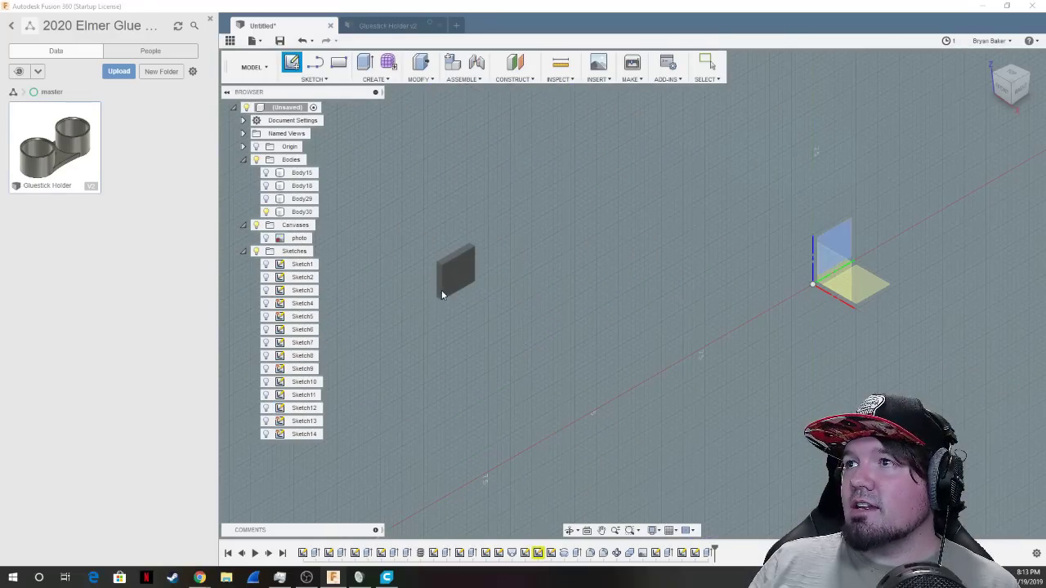
key(Escape)
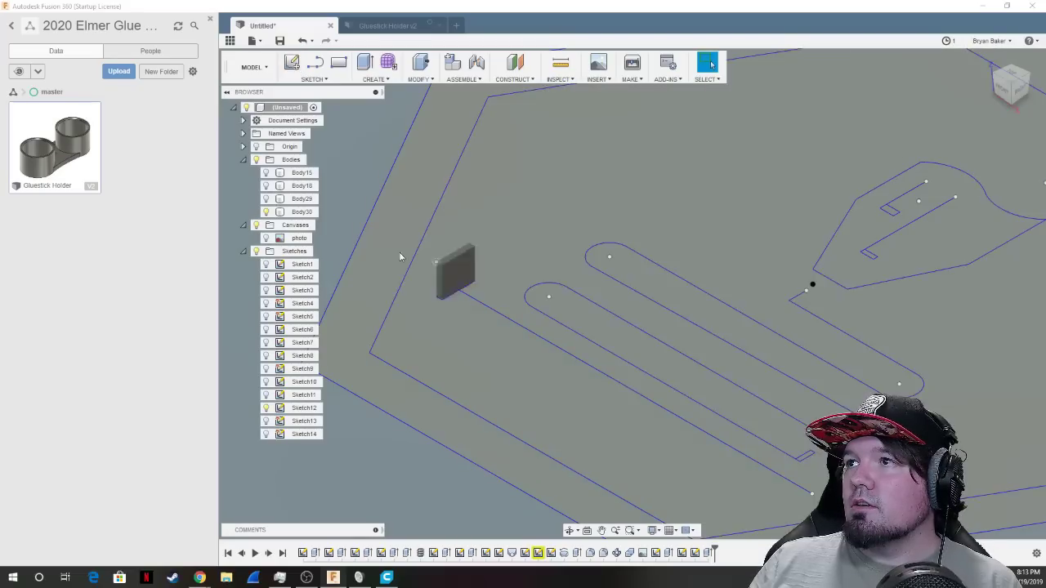
click(287, 212)
click(462, 278)
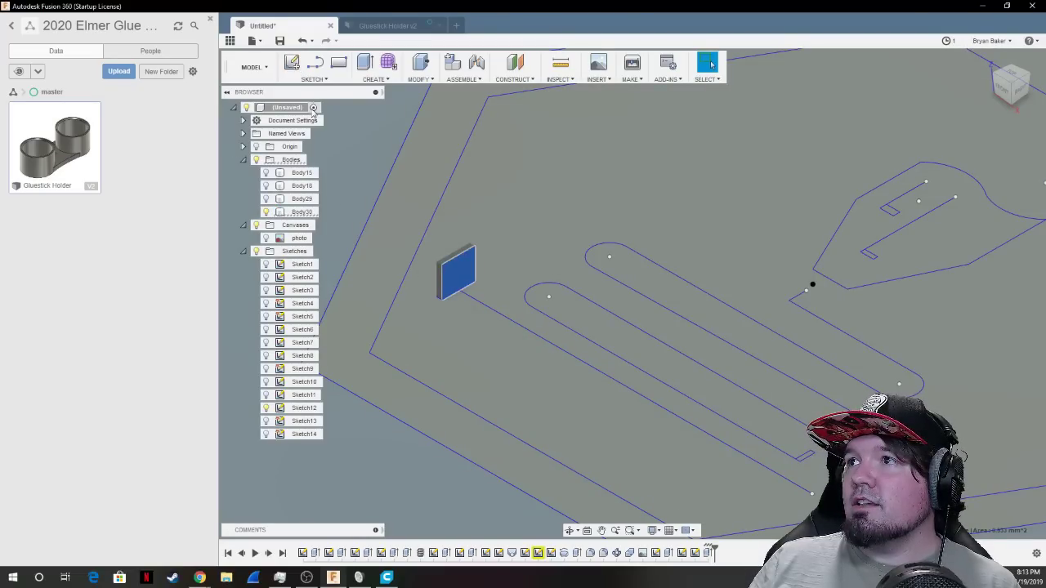
click(292, 63)
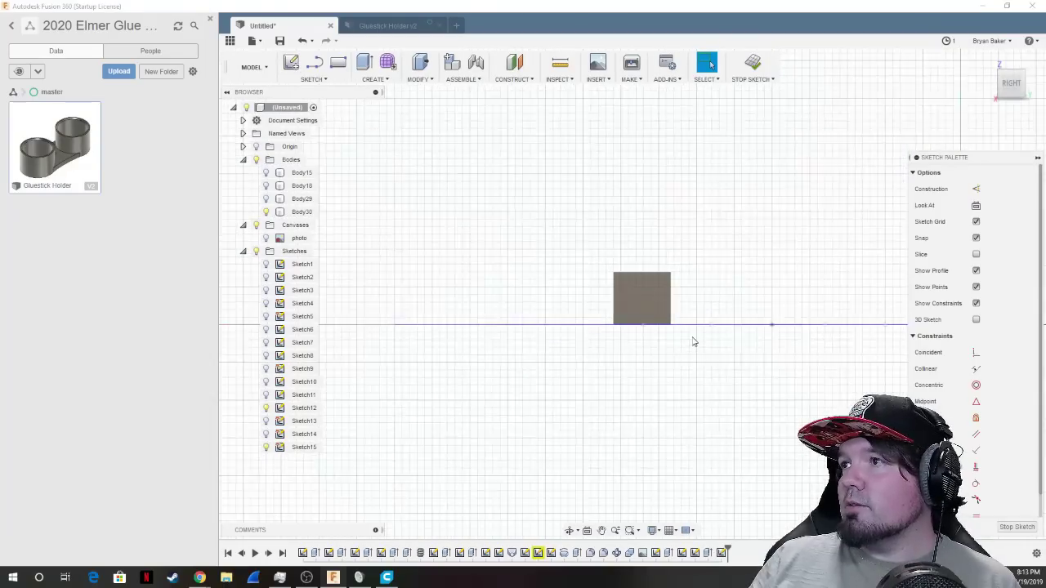
scroll(629, 327, up, 3)
key(c)
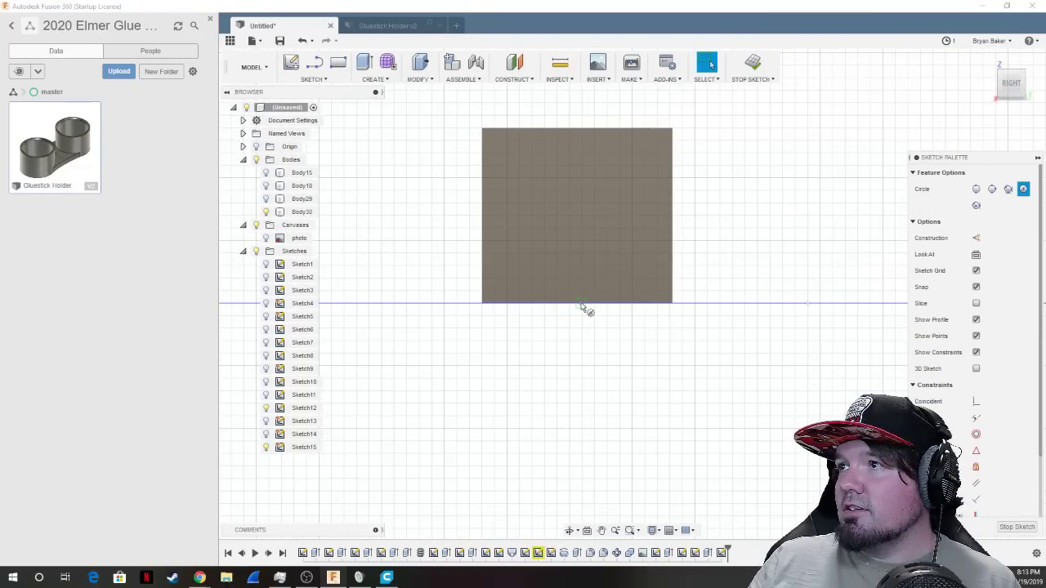
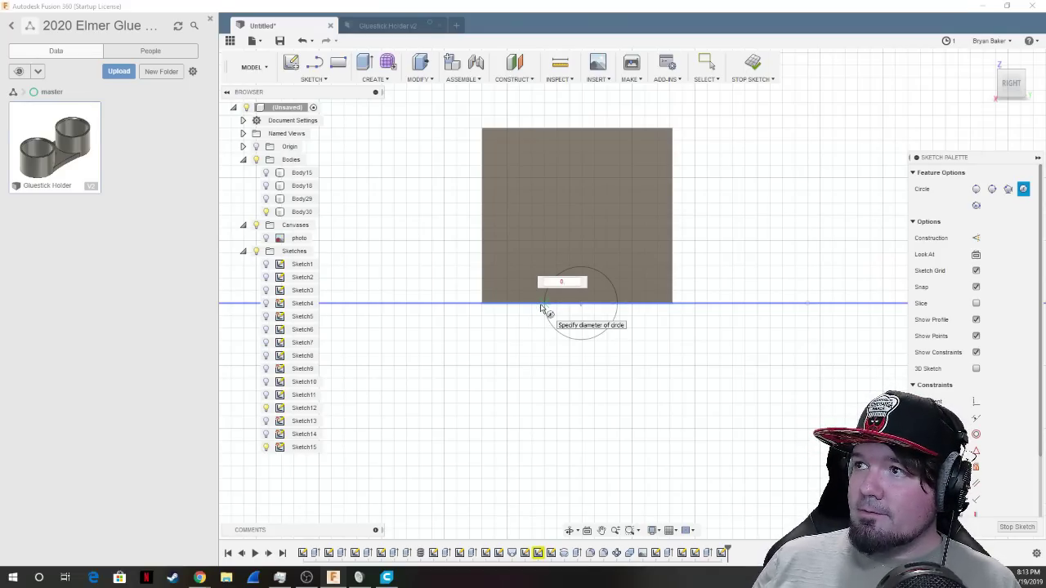
Give the circle on the slab's edge a 0.2 mm diameter and finish the sketch.
text(.5)
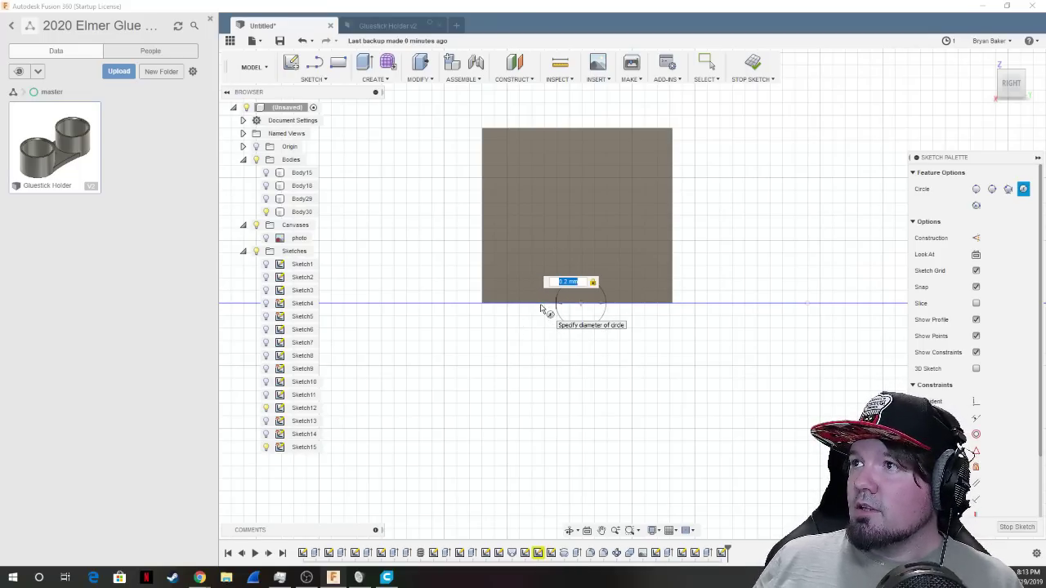
key(Return)
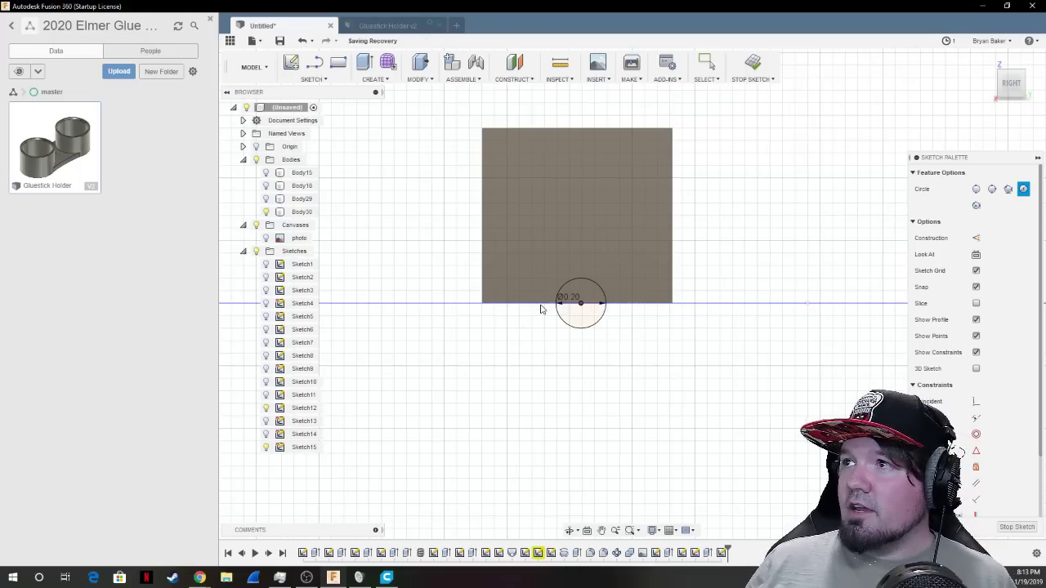
click(753, 63)
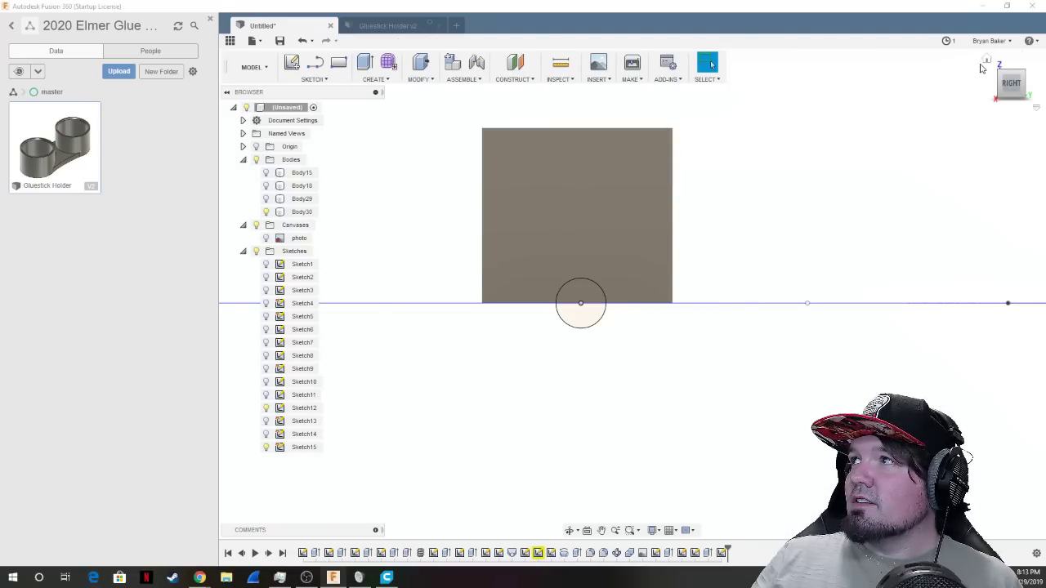
From the home view, hide the upright block Body30 and select the small circle at the groove's start.
click(986, 62)
scroll(445, 357, up, 5)
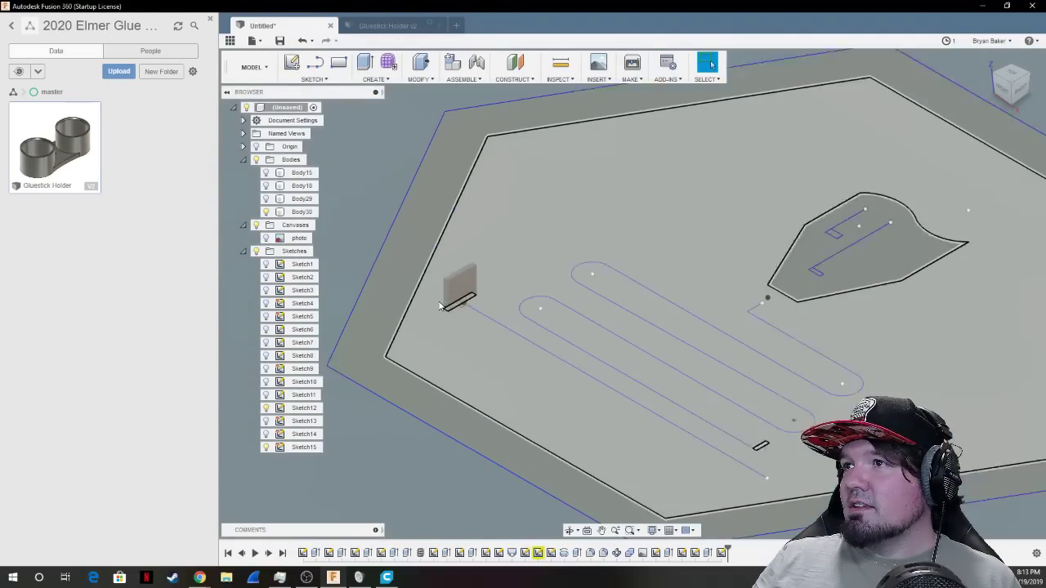
scroll(500, 373, up, 3)
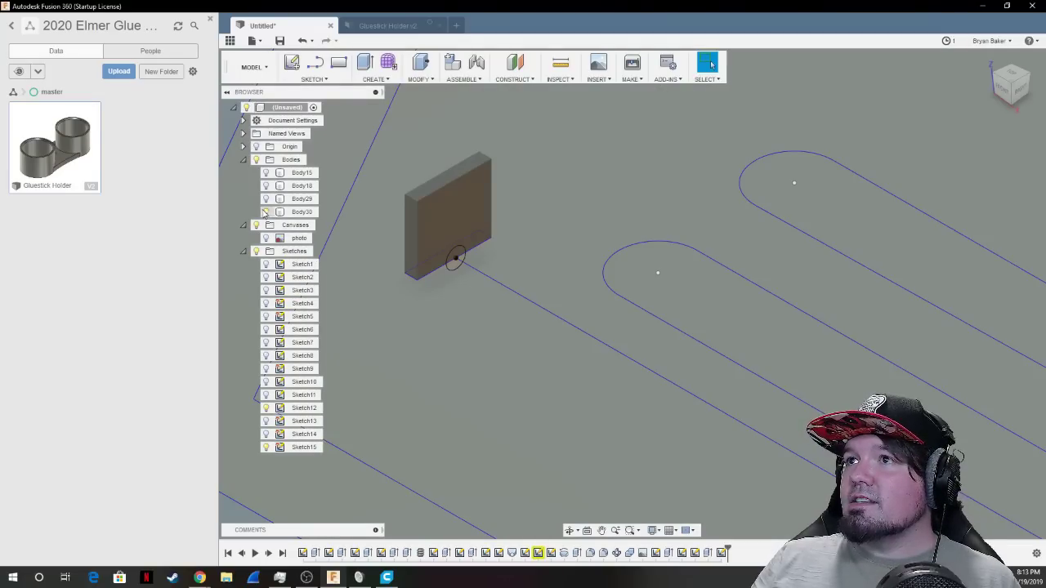
click(265, 211)
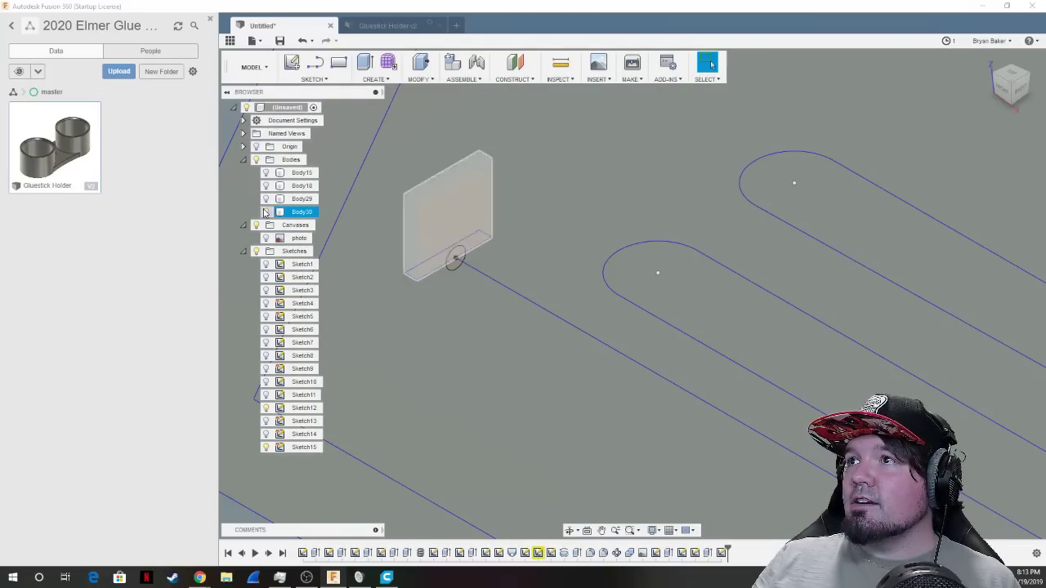
click(458, 256)
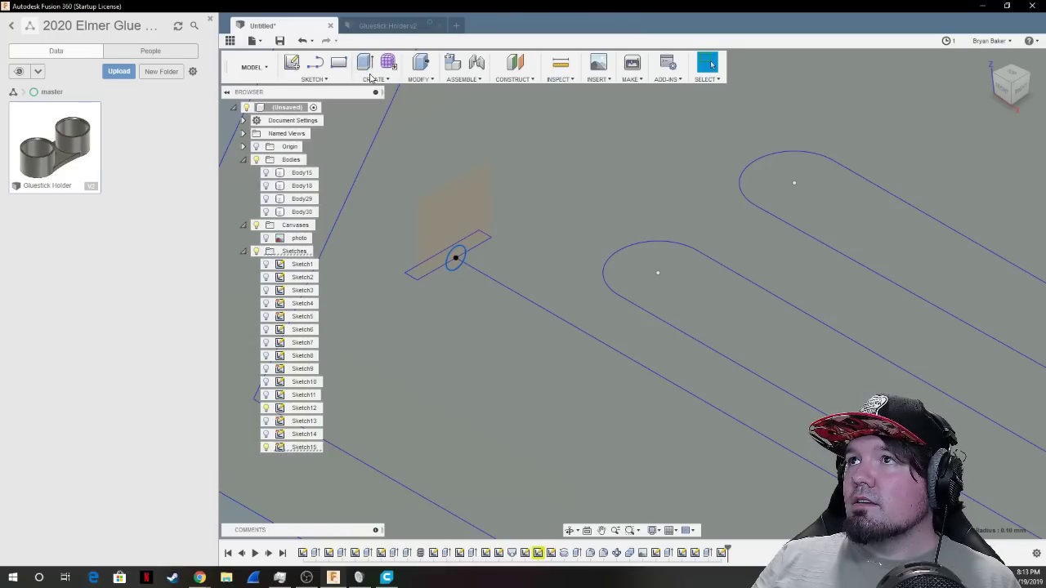
click(373, 78)
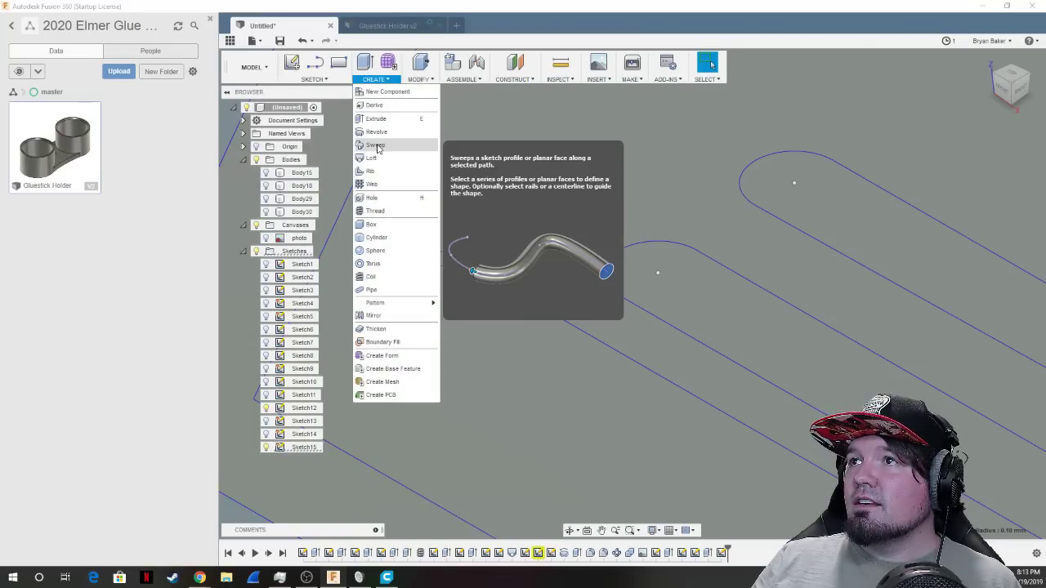
Start a sweep with the small circle as profile and the straight groove line as path.
click(377, 147)
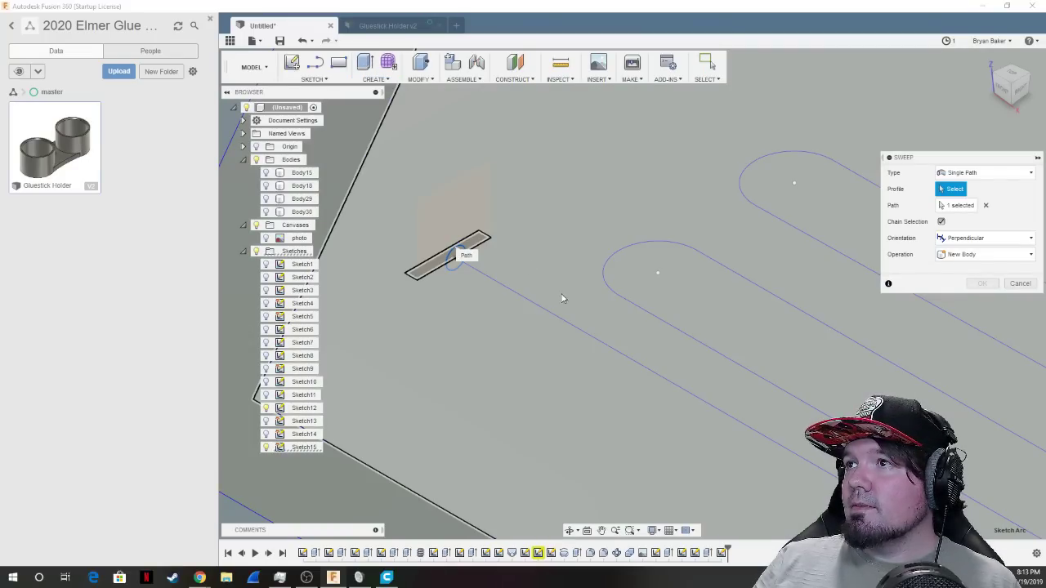
click(954, 189)
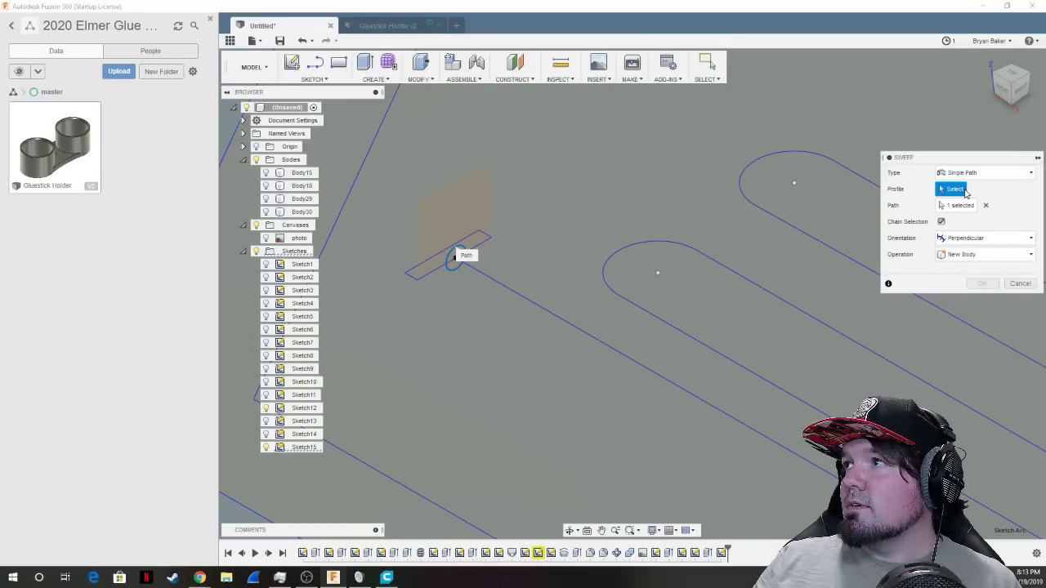
click(984, 206)
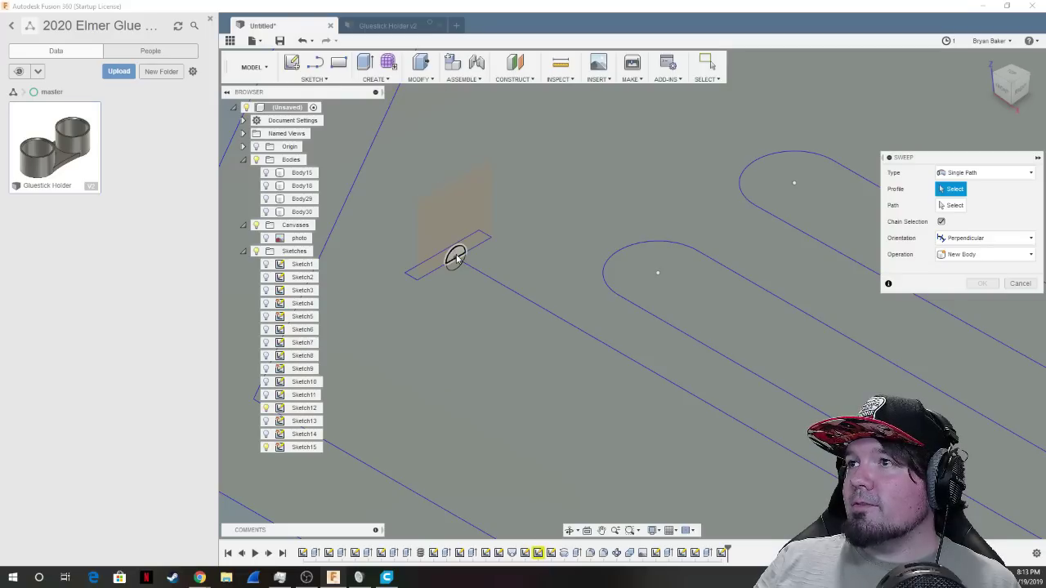
click(455, 260)
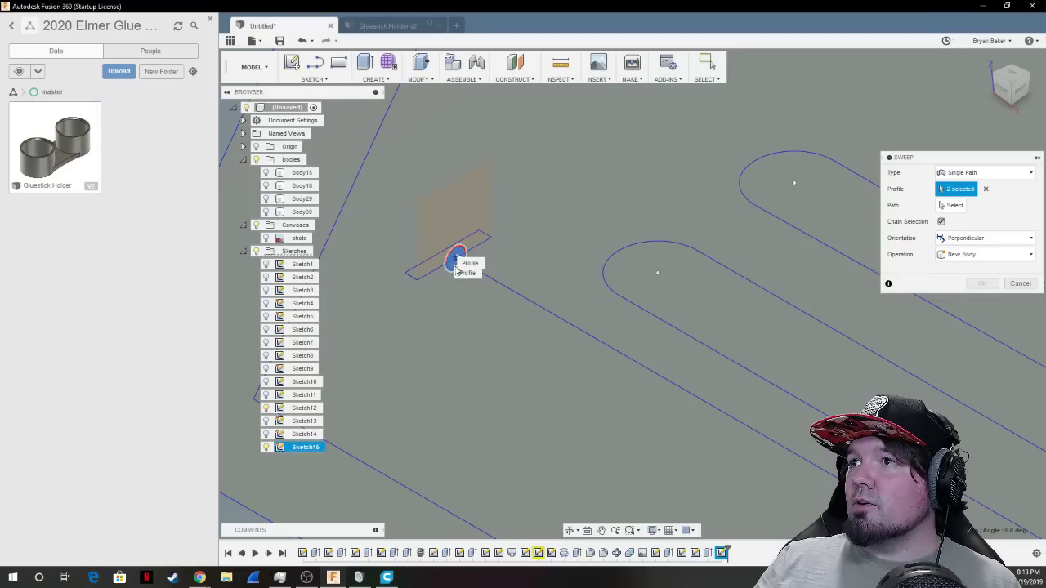
click(950, 205)
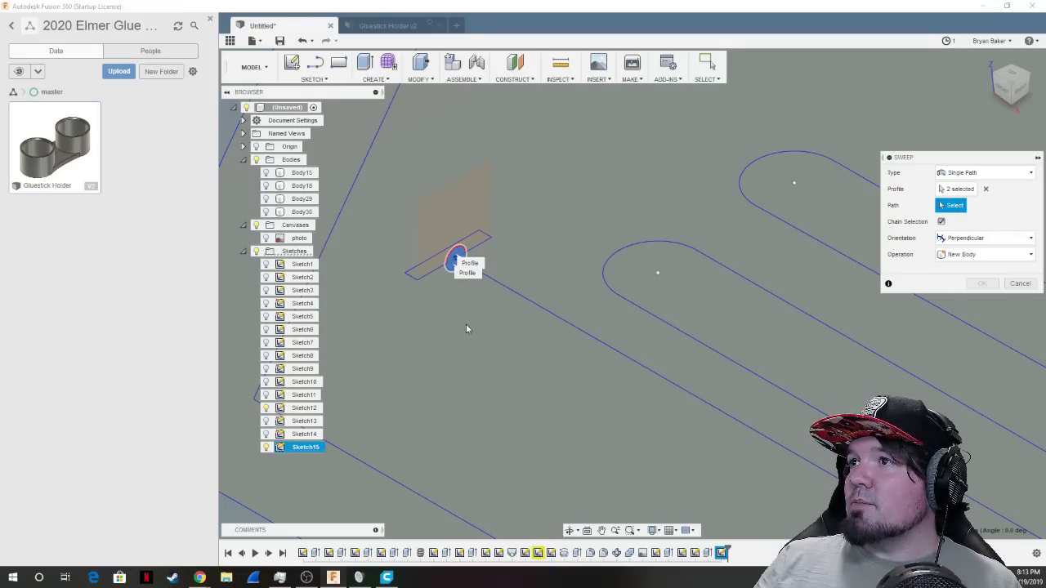
click(516, 297)
scroll(608, 410, down, 5)
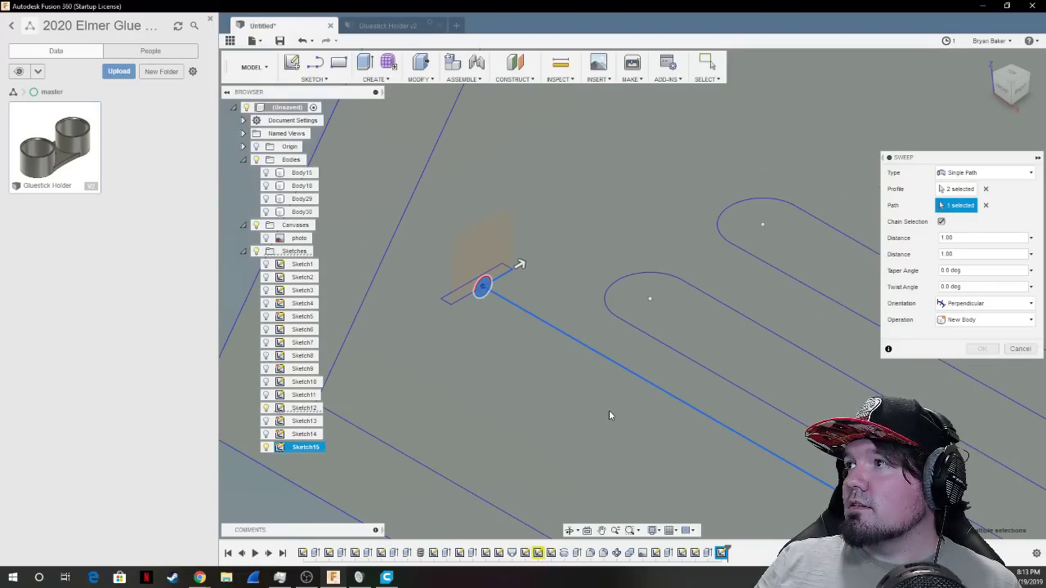
scroll(481, 382, up, 5)
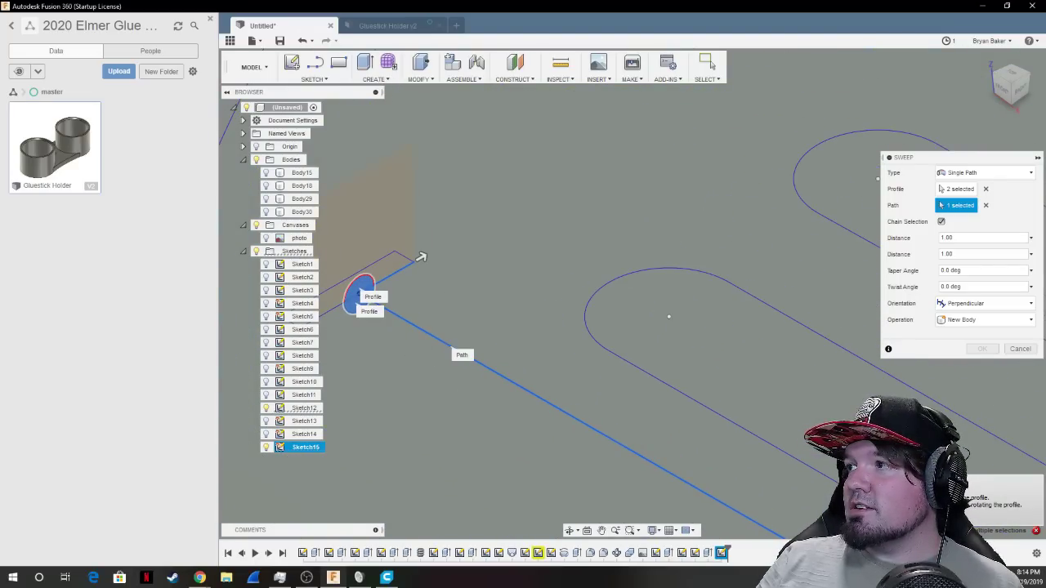
scroll(381, 352, up, 5)
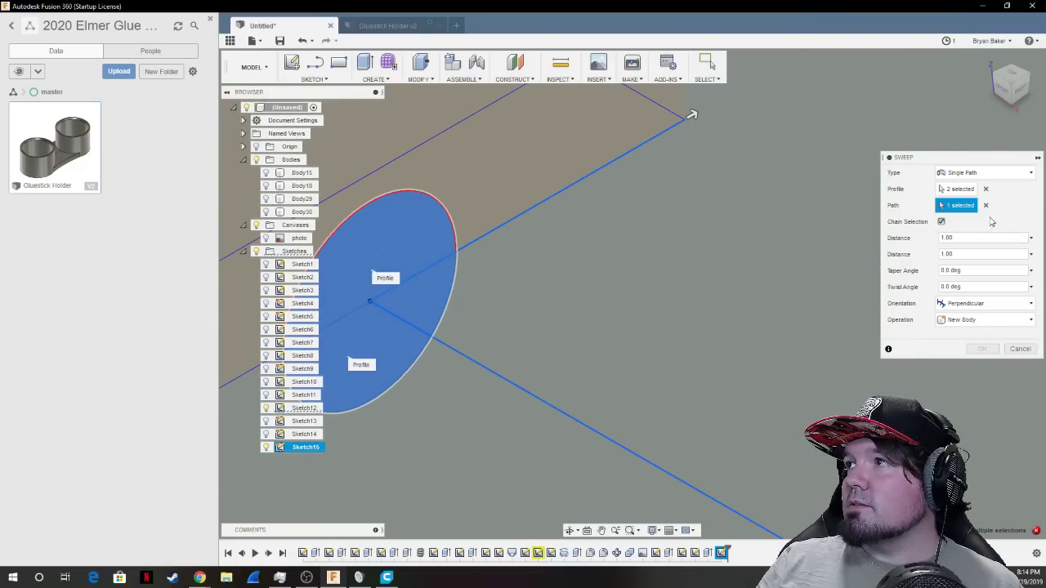
Reselect both circle halves as the profile, shorten the sweep distance, then cancel the sweep.
click(985, 189)
click(357, 269)
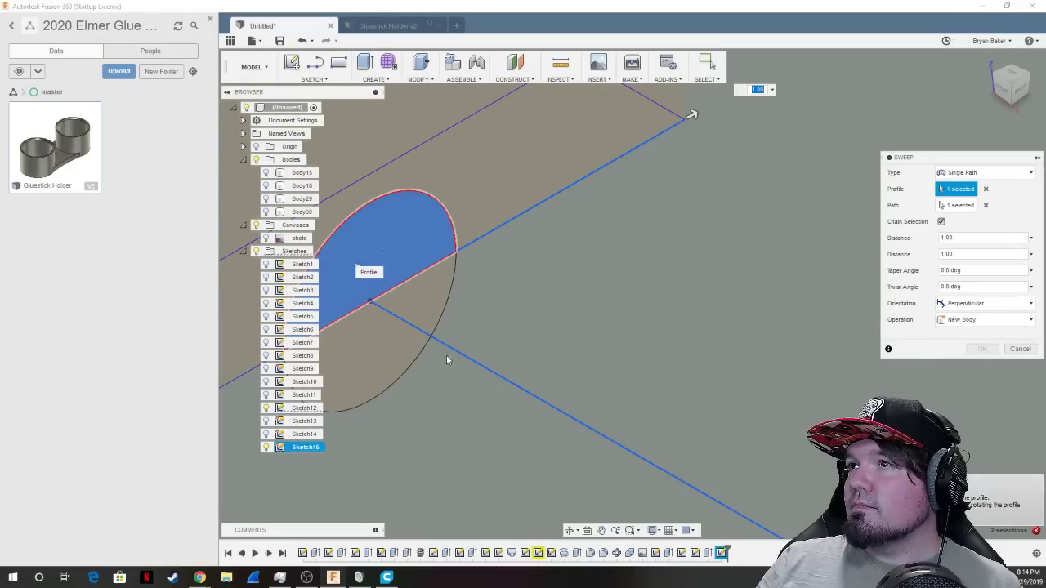
click(353, 317)
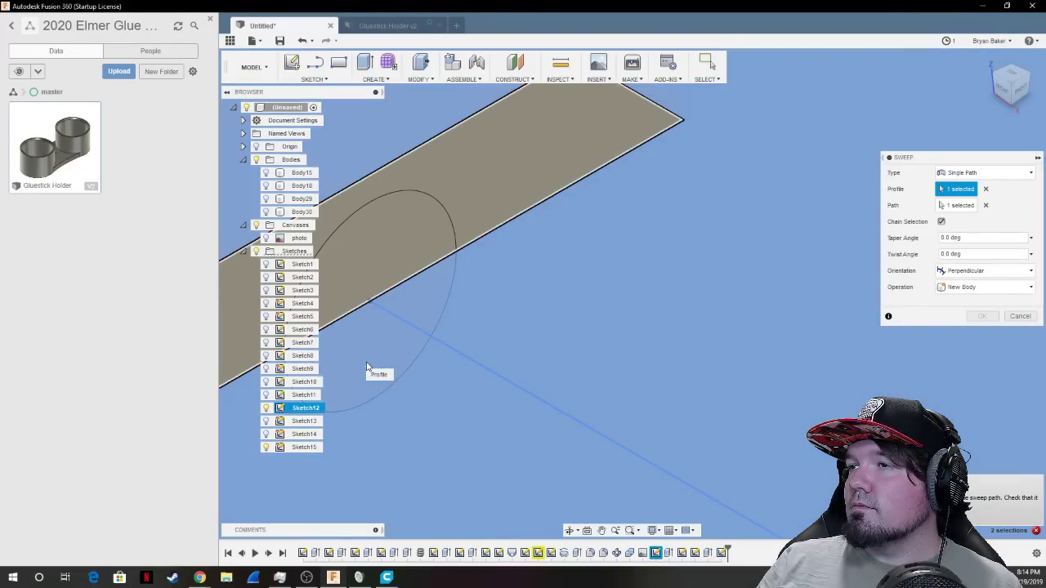
click(367, 368)
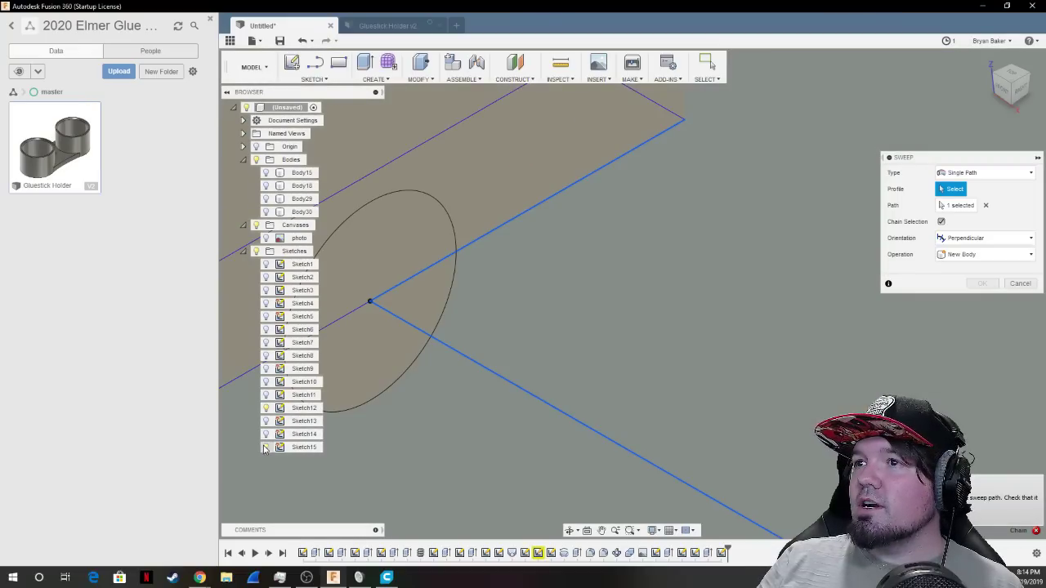
click(264, 448)
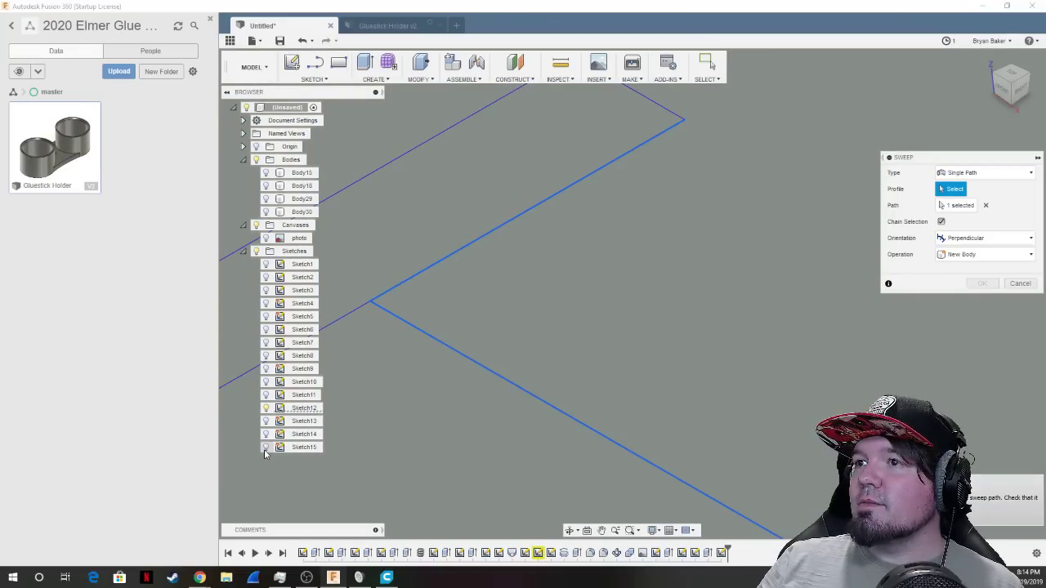
click(265, 449)
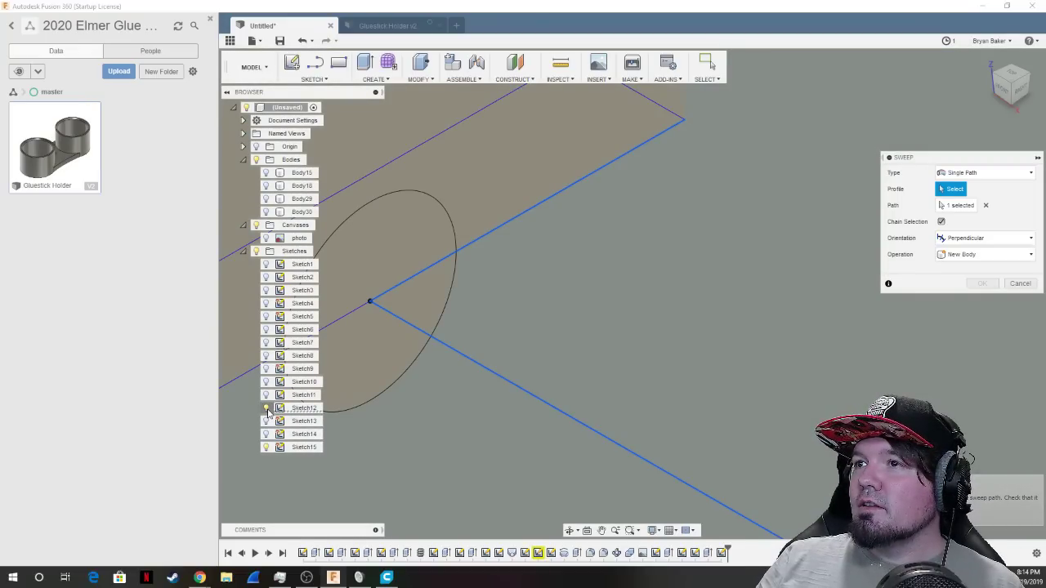
click(367, 346)
click(347, 277)
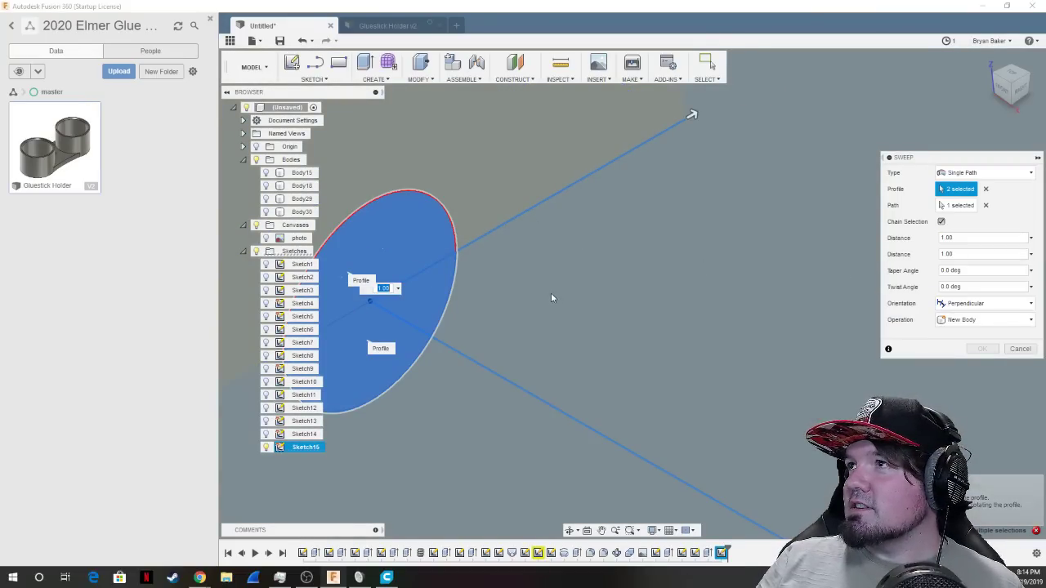
scroll(527, 348, down, 5)
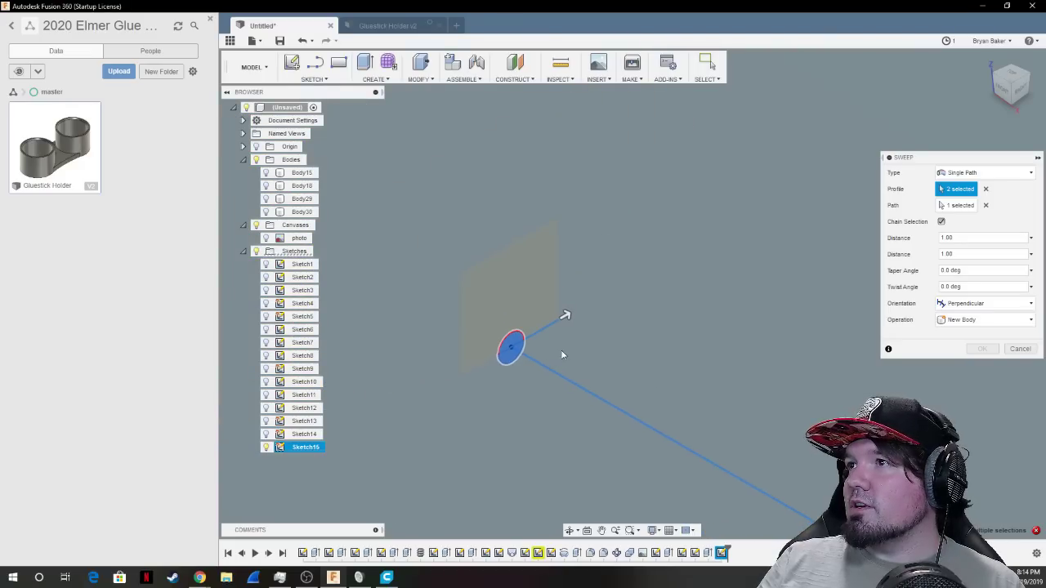
scroll(531, 352, up, 5)
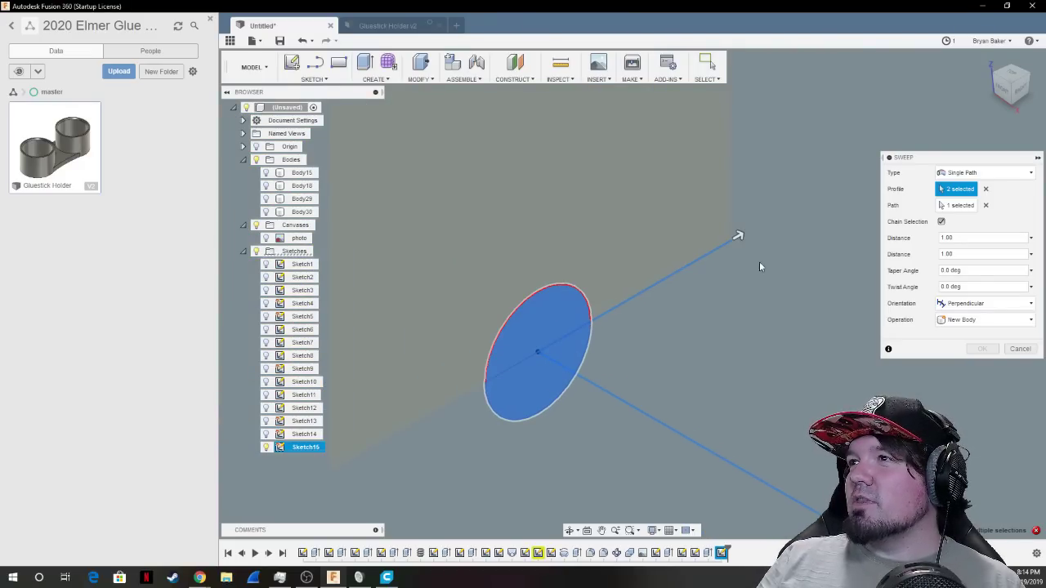
drag(738, 237, 585, 323)
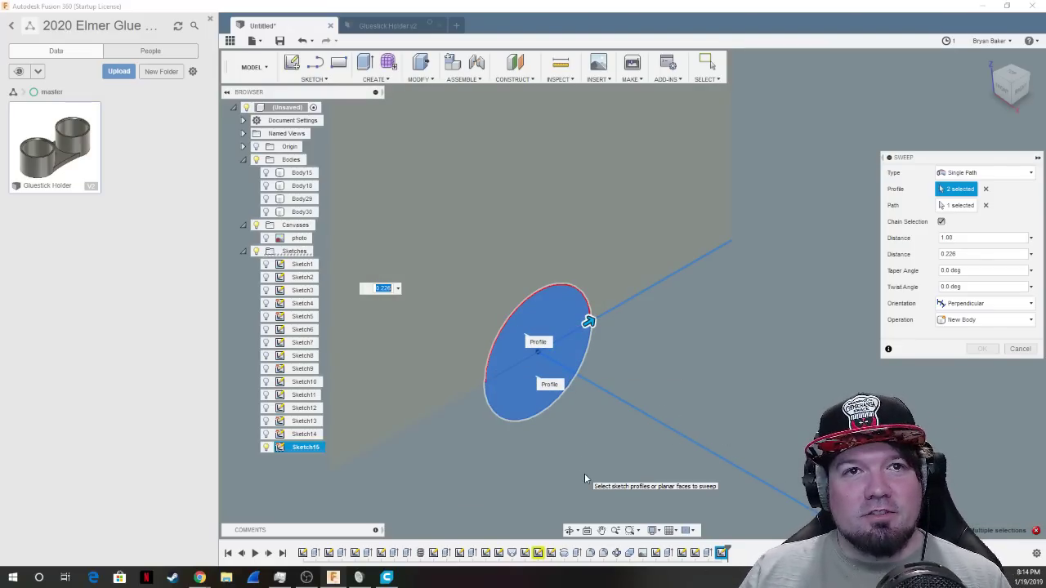
click(1019, 349)
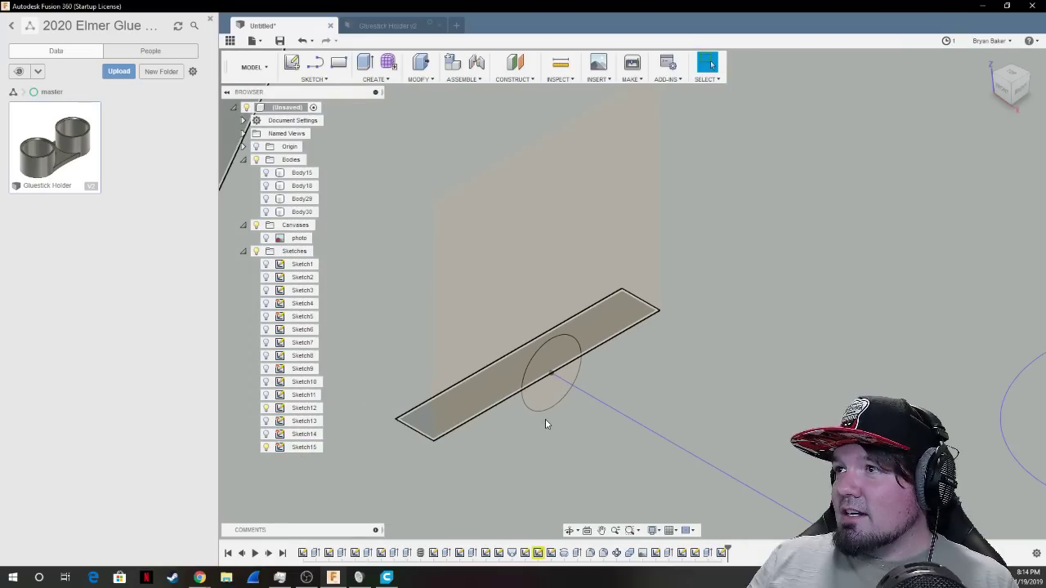
Orbit to an oblique view with the photo canvas hidden and select the inner hexagon profiles.
mouse_move(546, 423)
shift+middle_down()
mouse_move(691, 425)
mouse_move(818, 327)
mouse_move(972, 98)
shift+middle_up()
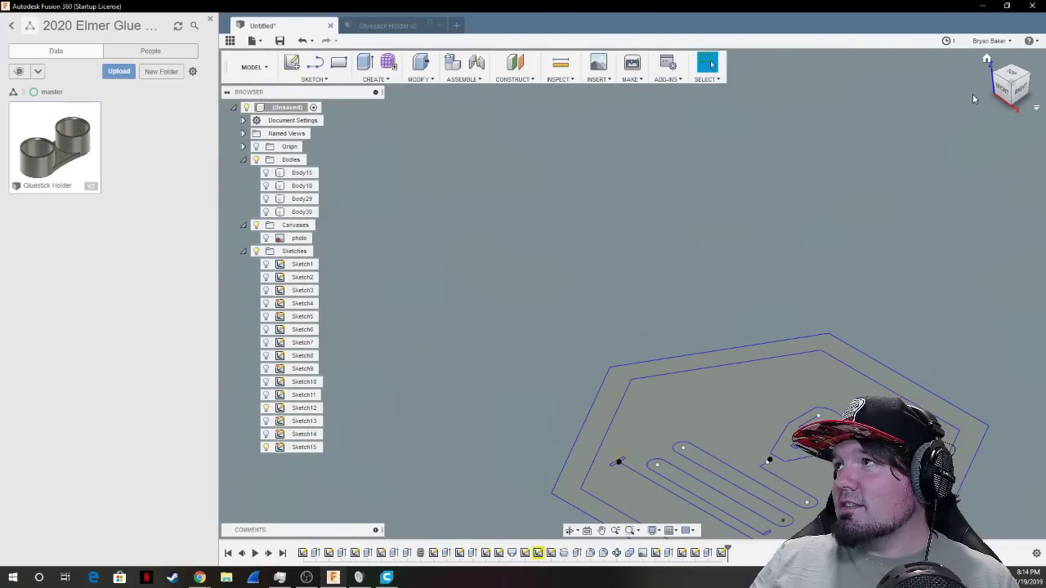
click(266, 238)
shift+middle_drag(630, 289, 250, 276)
click(266, 238)
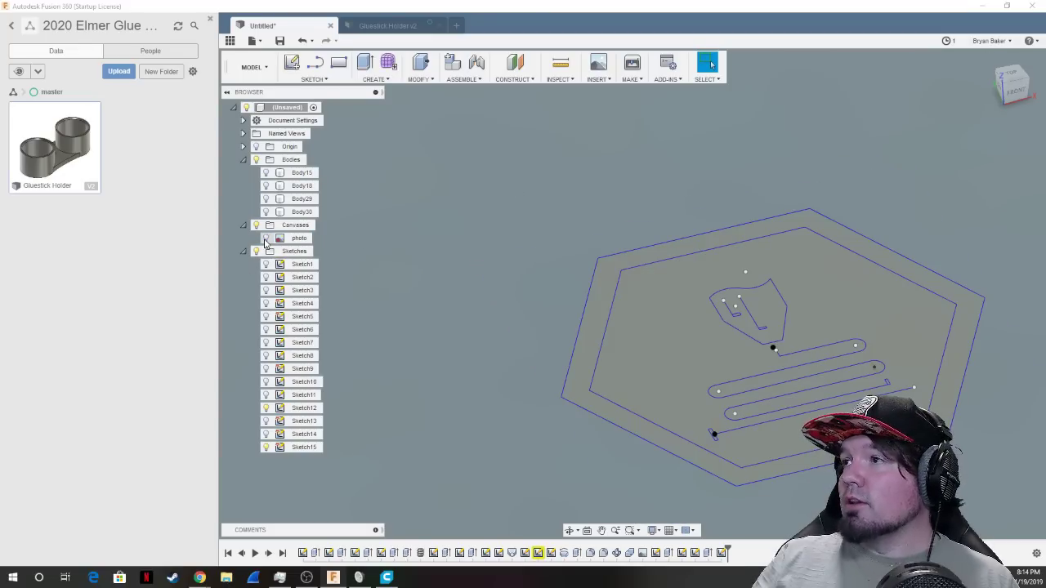
click(635, 336)
click(695, 327)
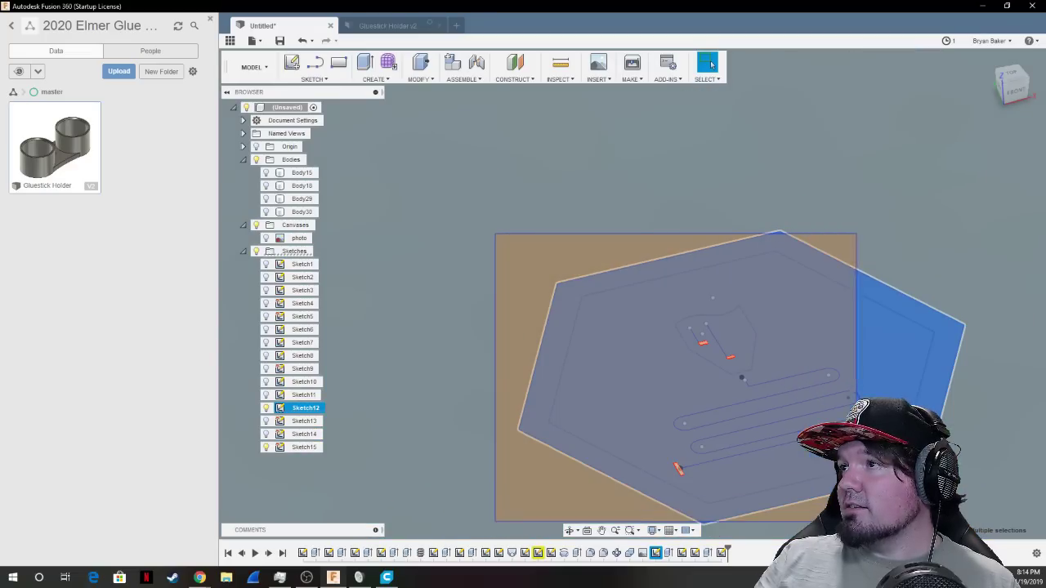
Extrude the Sketch15 hexagon regions 1.5 mm two-sided into a new body, then hide Sketch15.
click(678, 461)
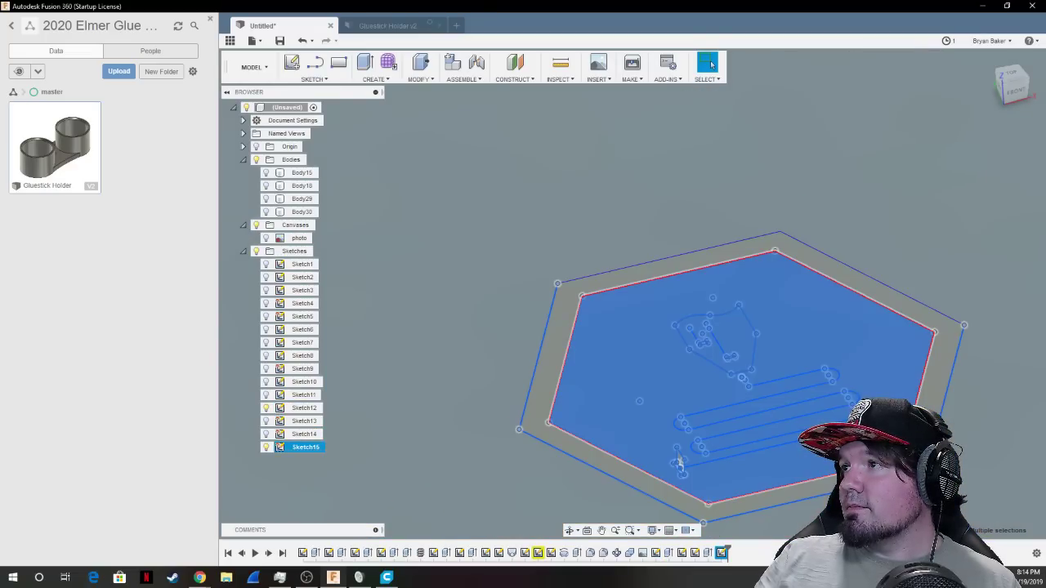
key(e)
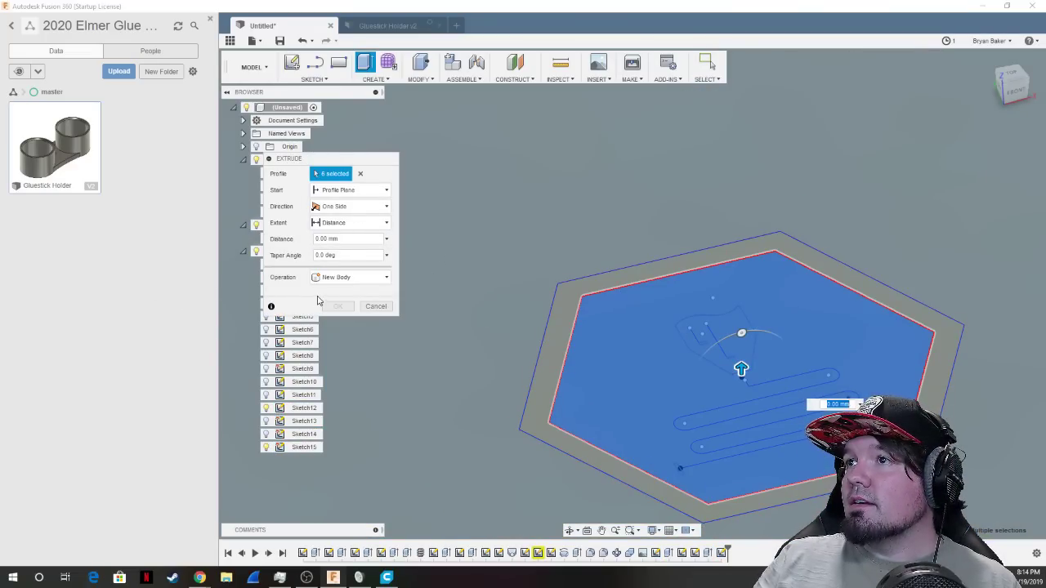
text(1.5)
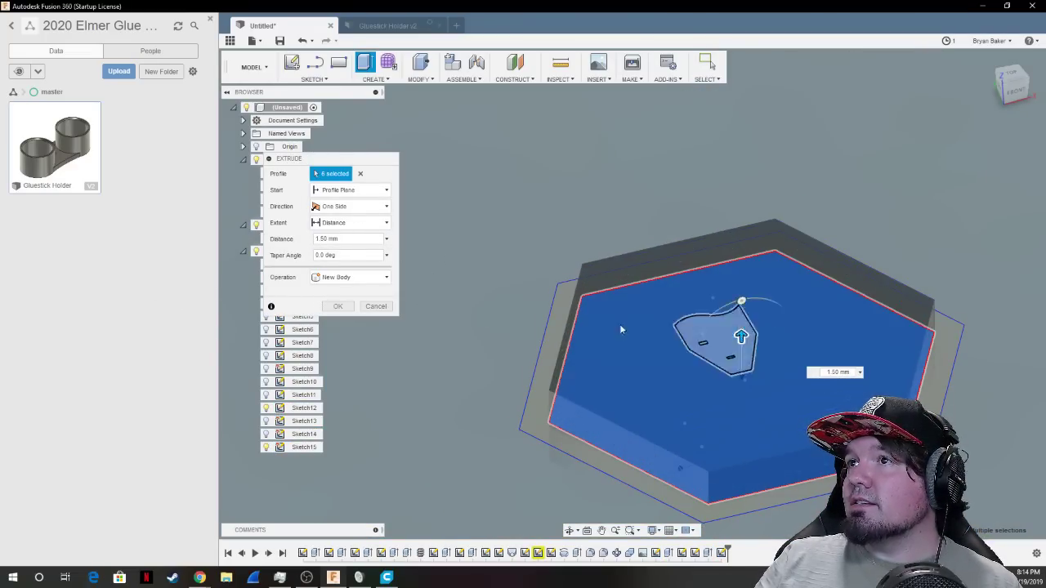
click(338, 210)
click(336, 228)
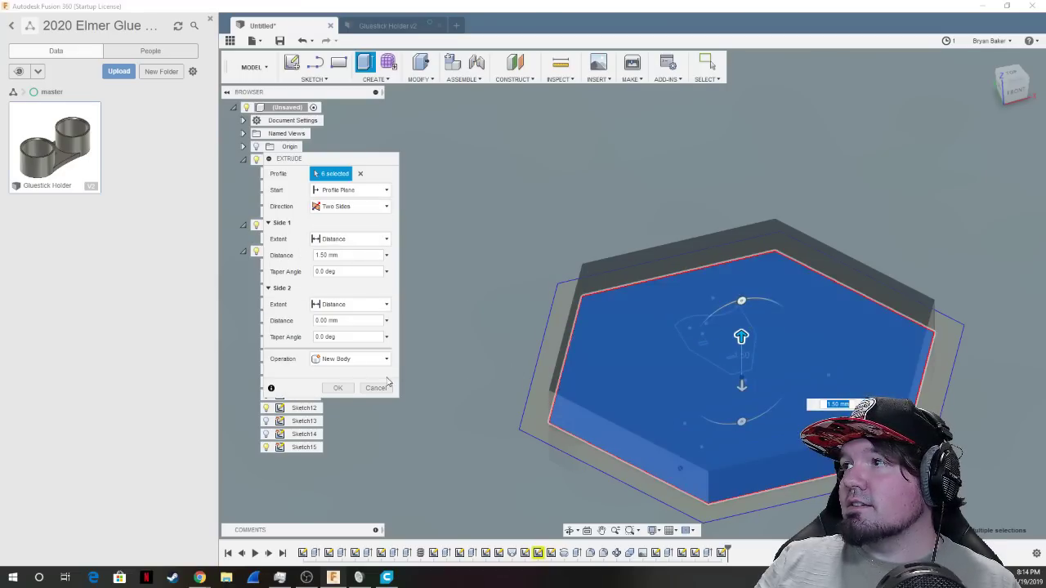
click(337, 388)
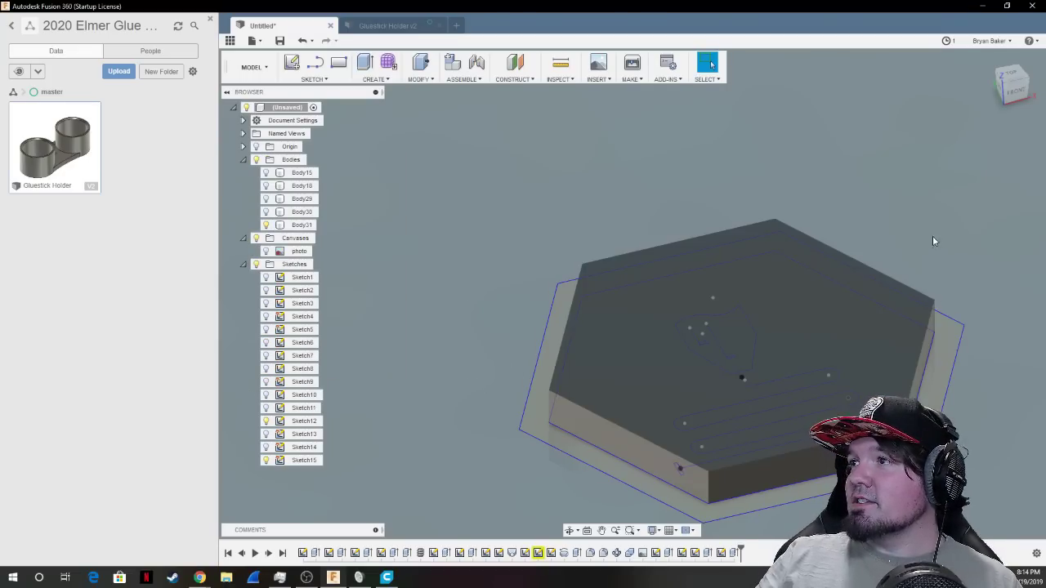
click(265, 461)
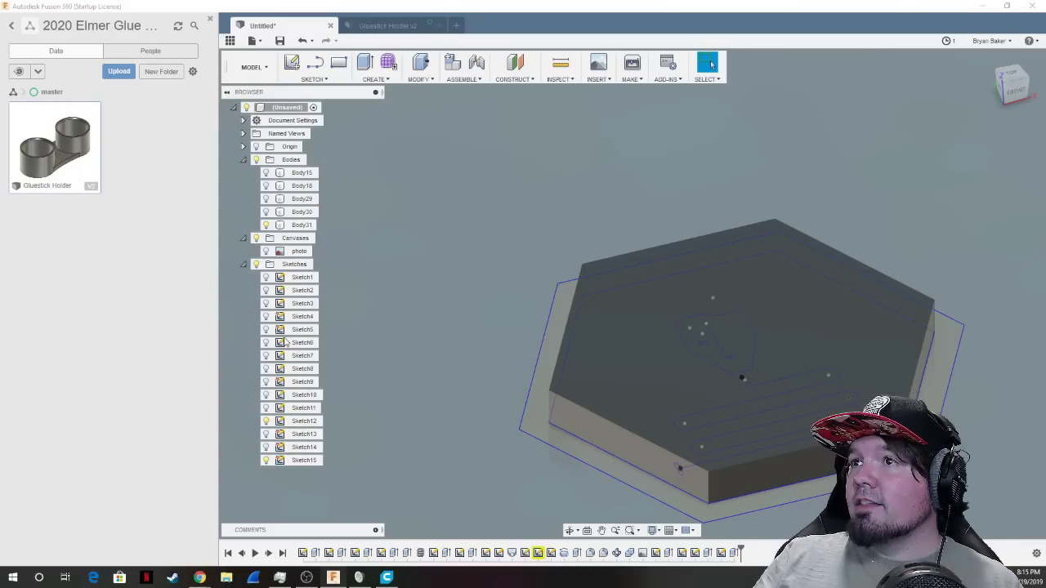
With Body31 hidden, extrude the heart profile 2.50 mm two-sided into Body32, then show Body31.
click(266, 224)
click(731, 341)
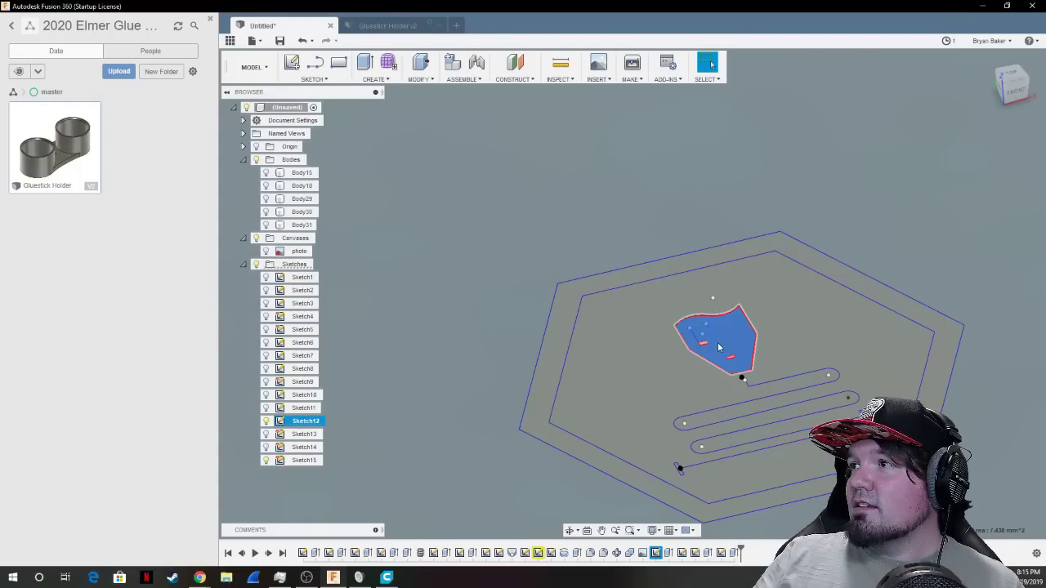
key(e)
drag(722, 324, 724, 282)
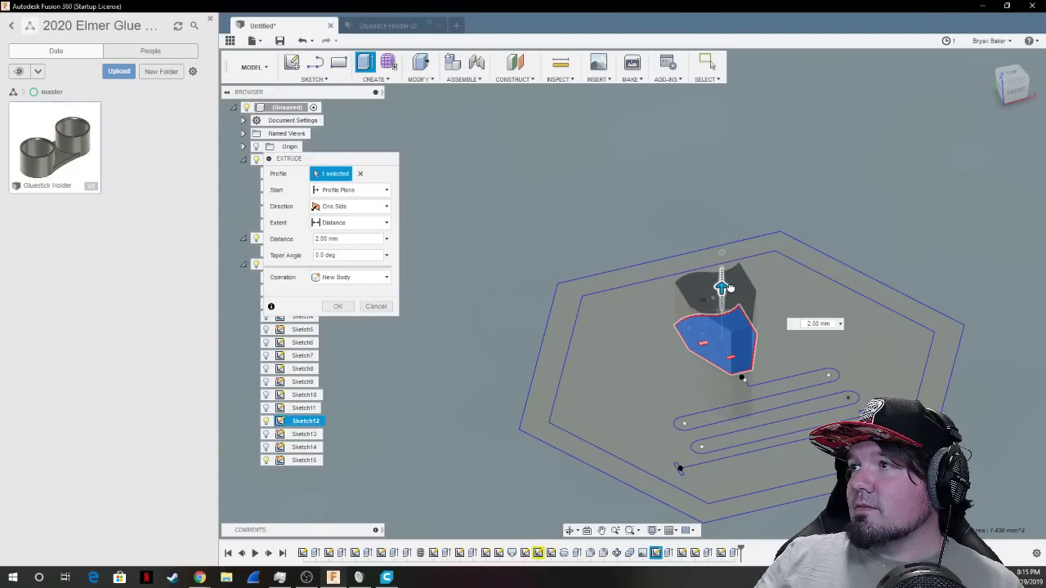
click(351, 205)
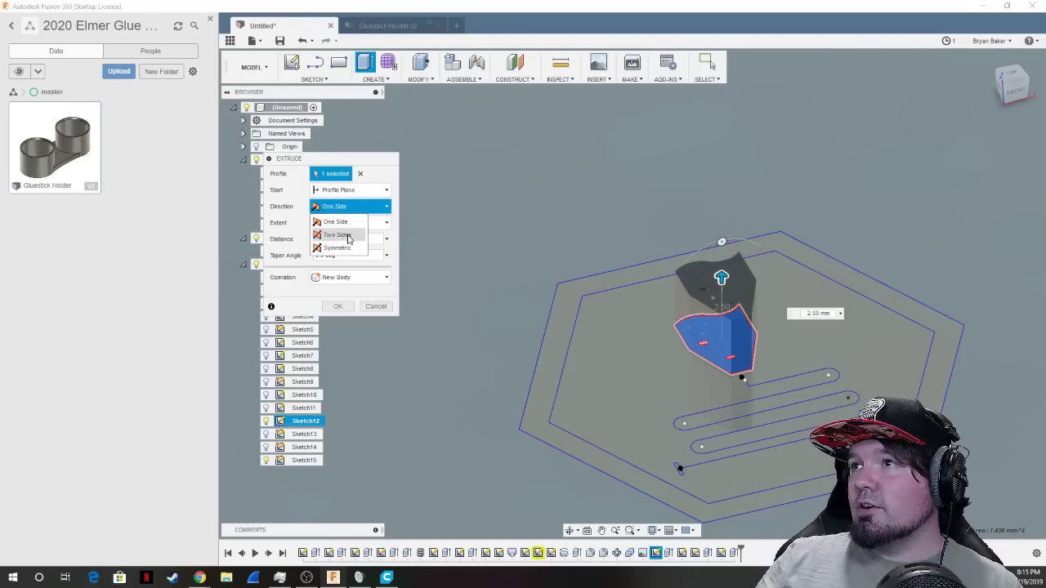
click(337, 235)
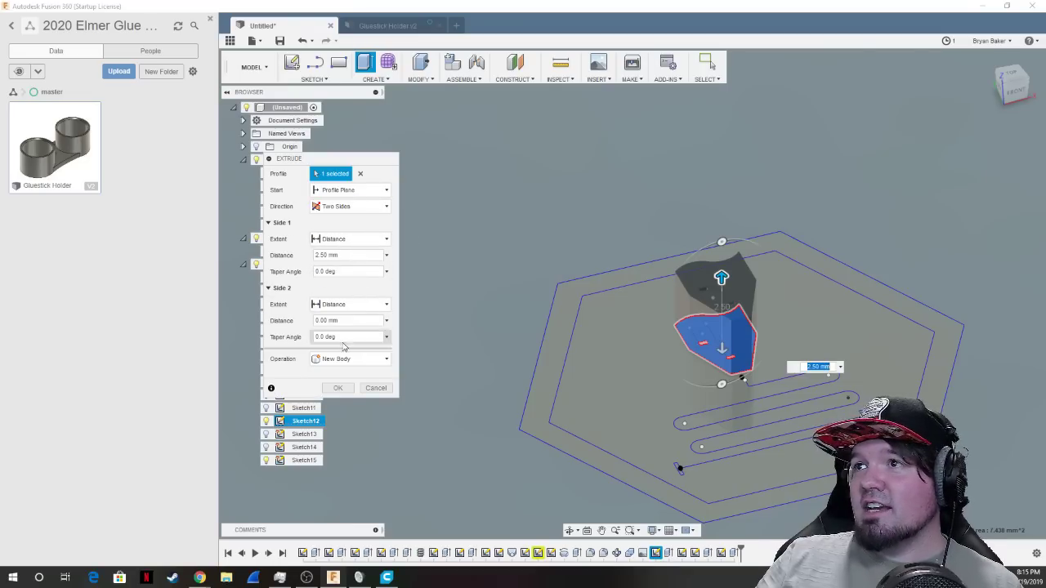
click(337, 387)
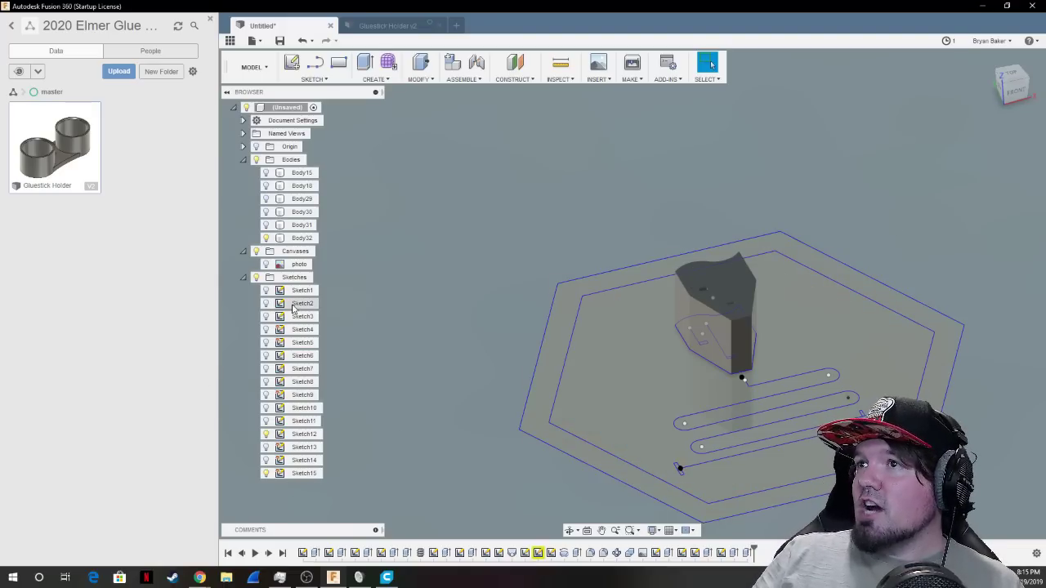
click(265, 226)
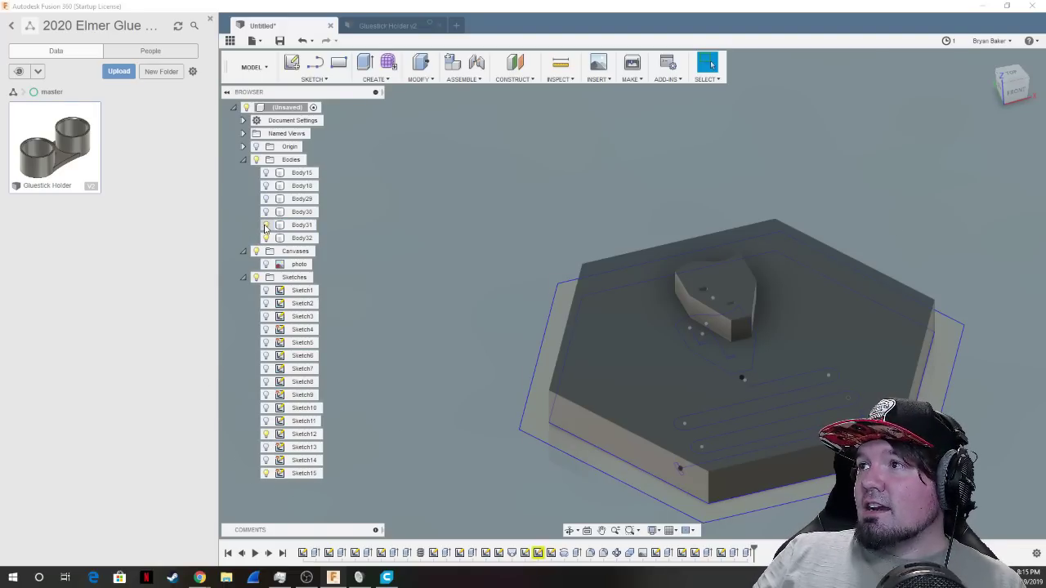
drag(1000, 100, 996, 255)
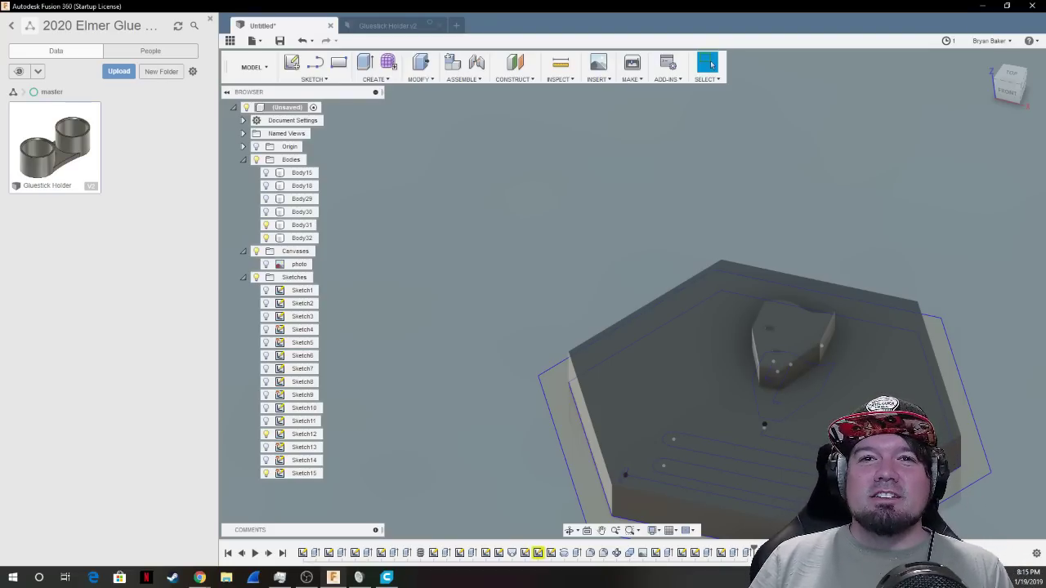
scroll(492, 256, down, 4)
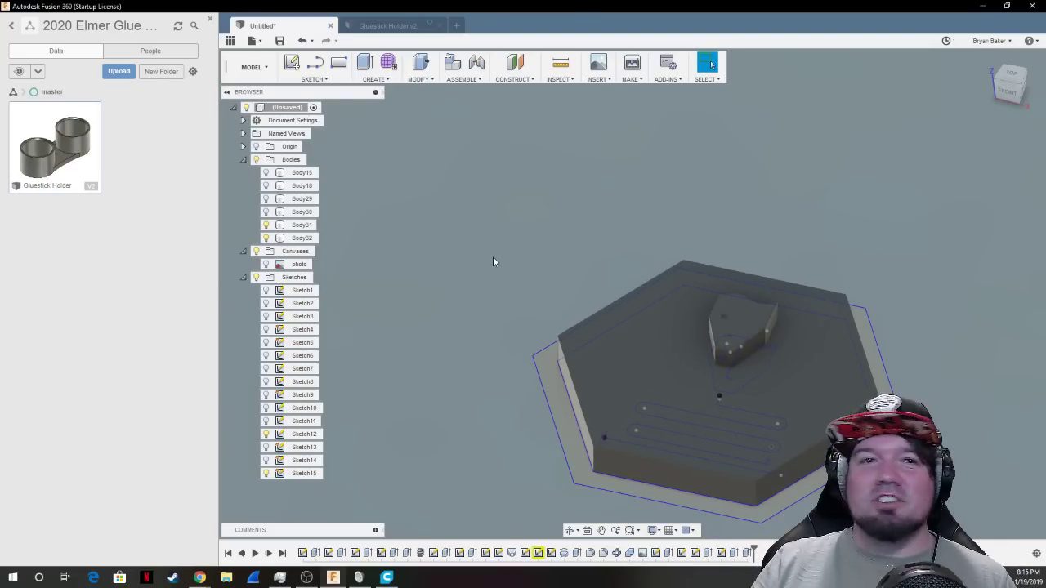
scroll(747, 404, up, 2)
scroll(680, 394, up, 2)
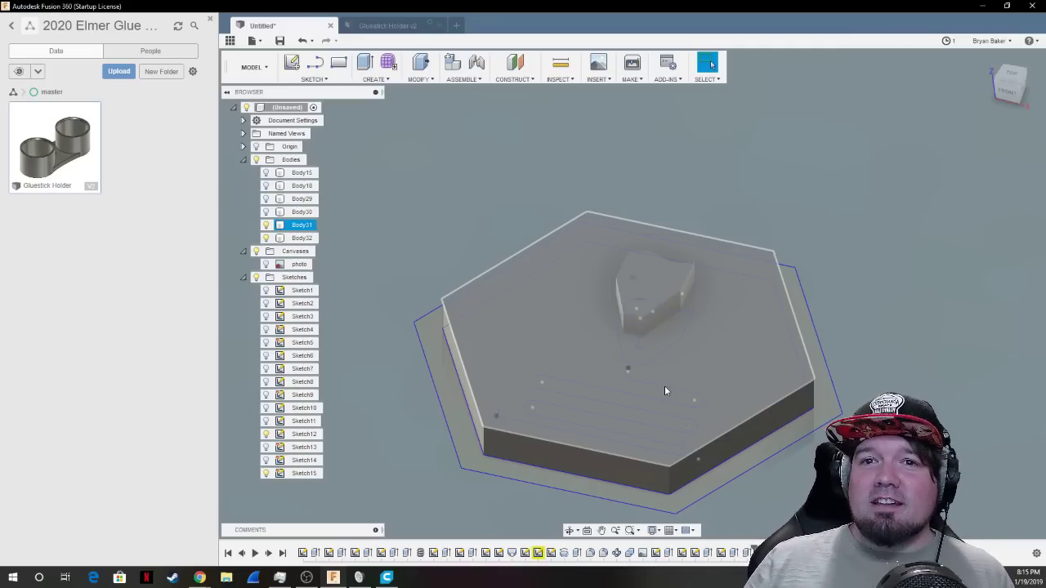
key(Escape)
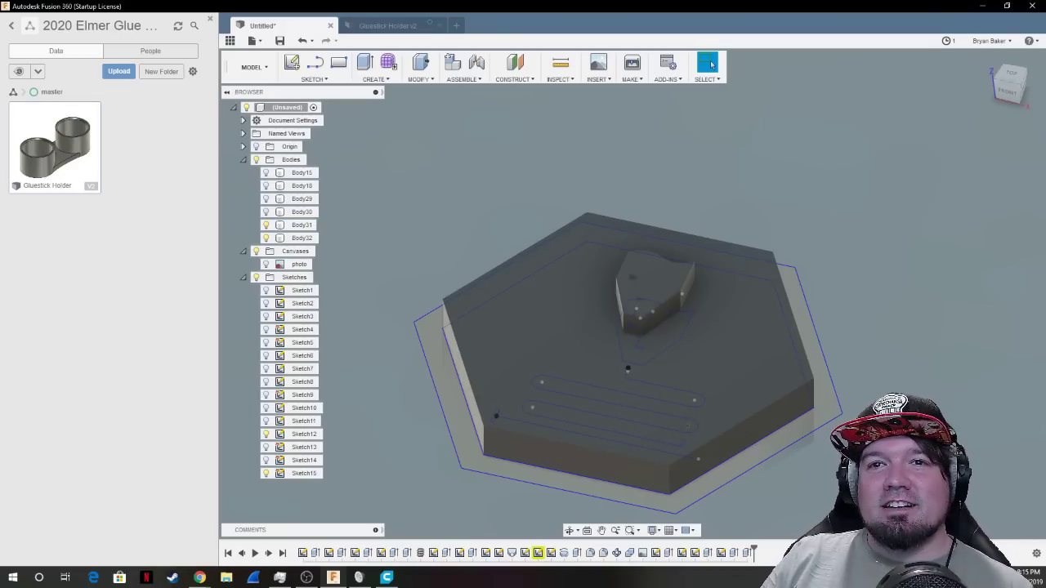